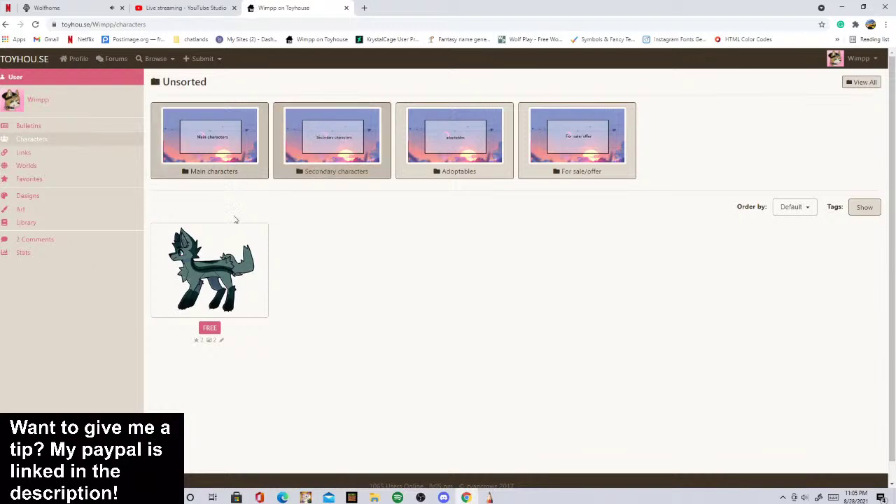
Step: Open the FREE character's page, go to its creator's profile and examine the featured and recent characters there
left_click(233, 280)
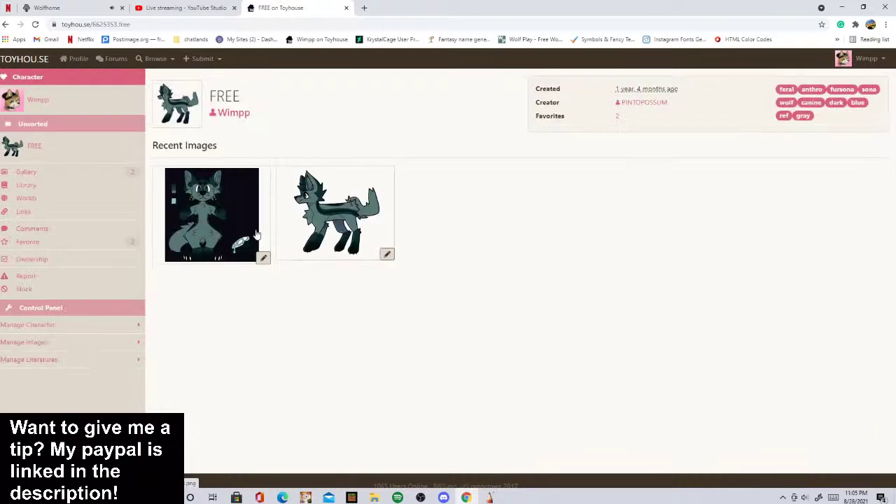
left_click(641, 108)
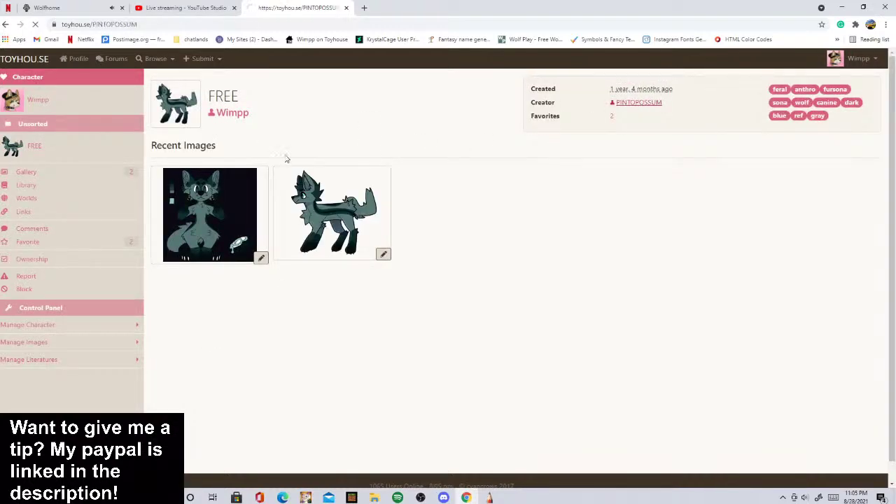
scroll(254, 322, "down", 2)
scroll(364, 341, "down", 2)
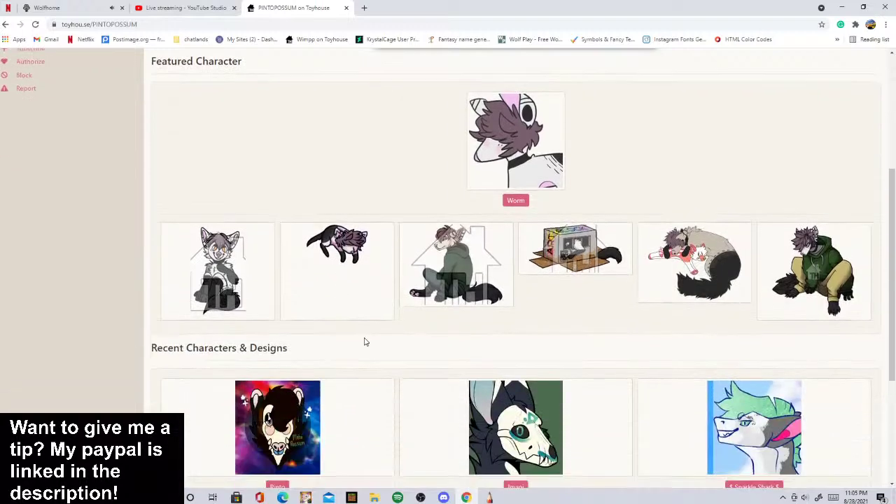
scroll(372, 339, "up", 1)
scroll(496, 285, "down", 1)
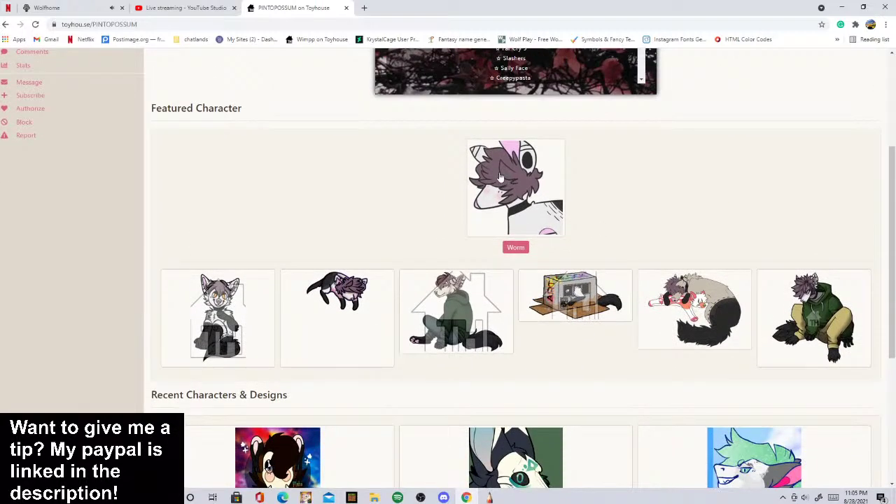
scroll(539, 334, "down", 3)
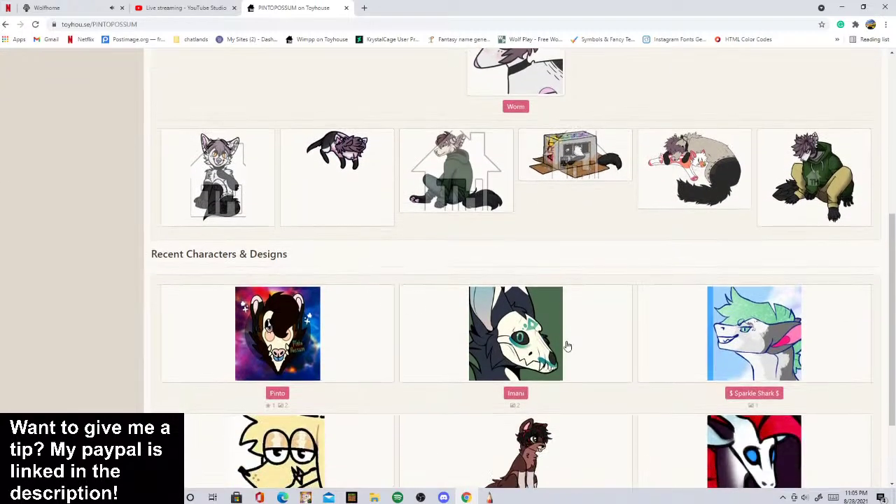
scroll(595, 325, "down", 2)
scroll(182, 316, "up", 4)
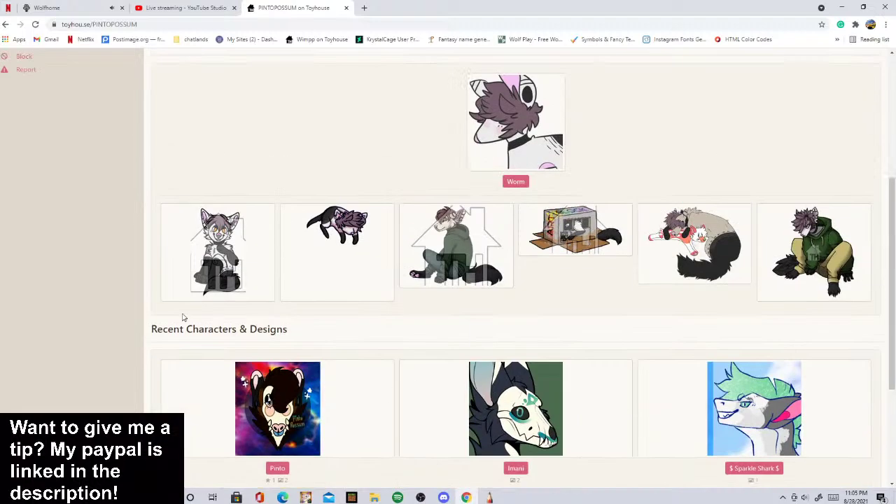
scroll(128, 311, "up", 3)
Step: Open the Duncan character from the creator's Secondary folder in My Characters and view its reference image full size
left_click(12, 142)
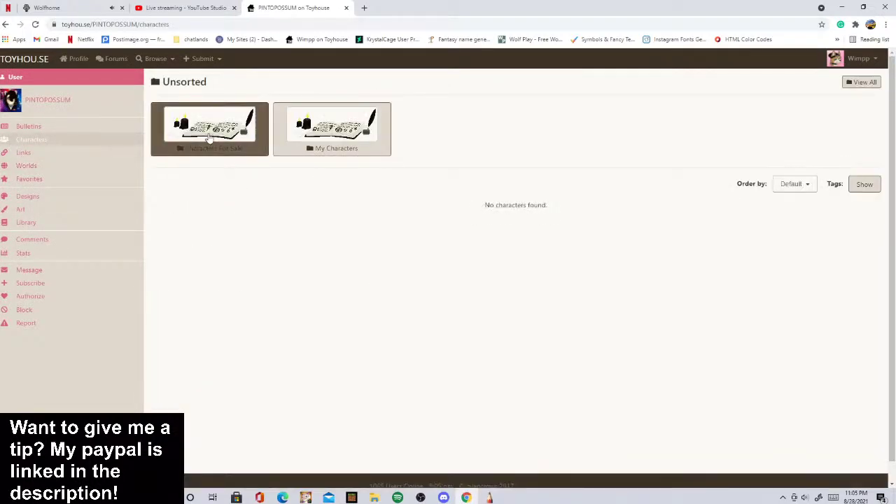
left_click(356, 143)
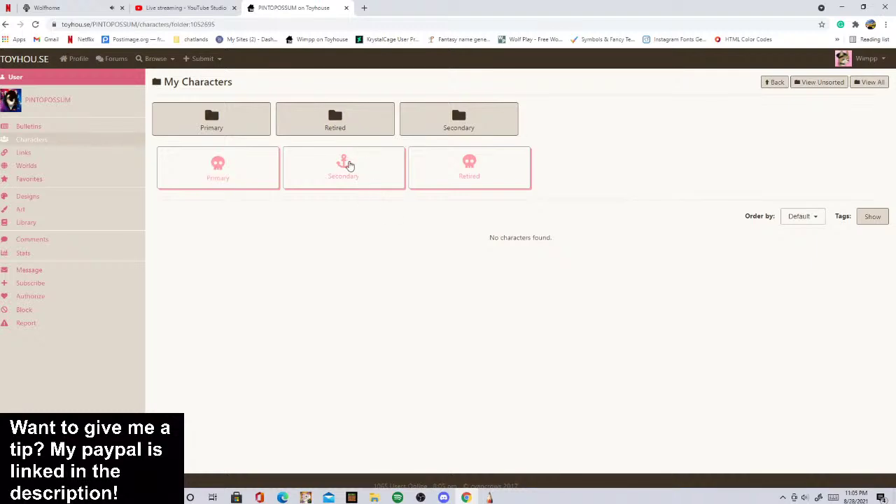
left_click(348, 164)
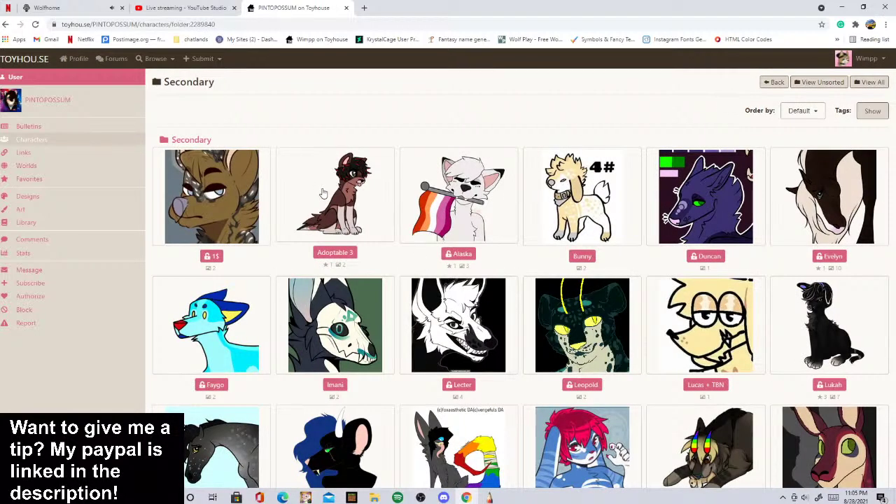
scroll(339, 208, "down", 2)
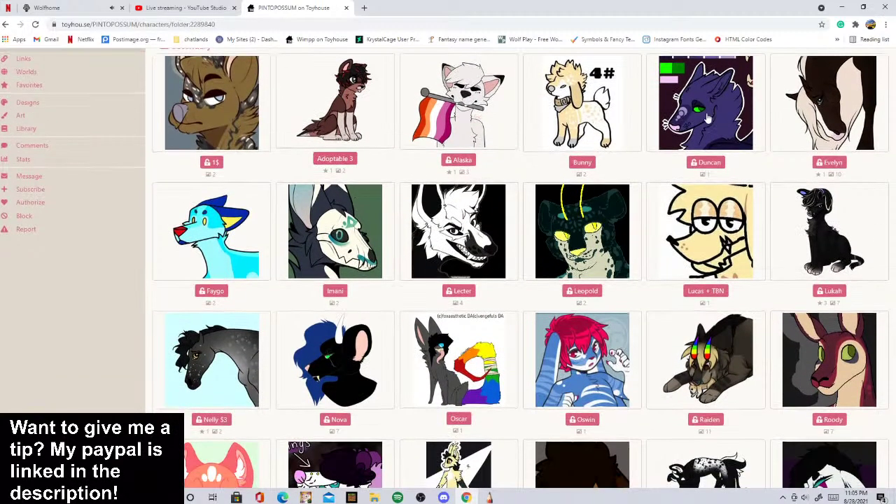
left_click(711, 119)
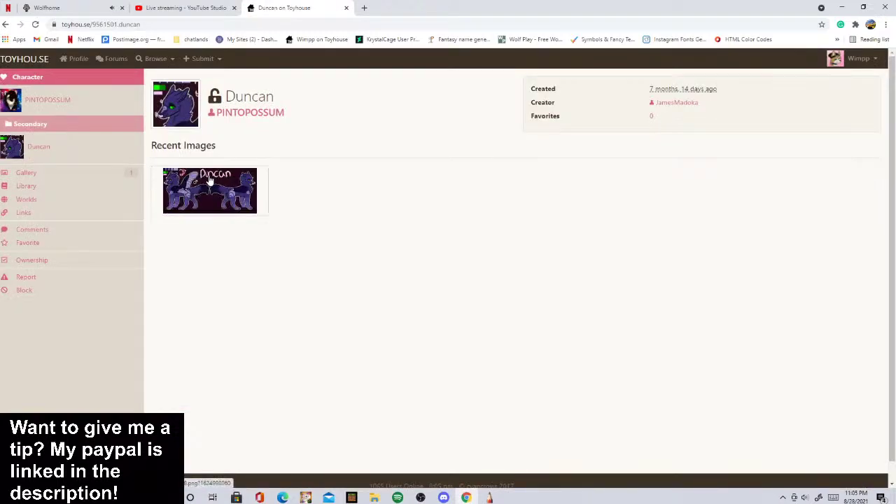
left_click(210, 181)
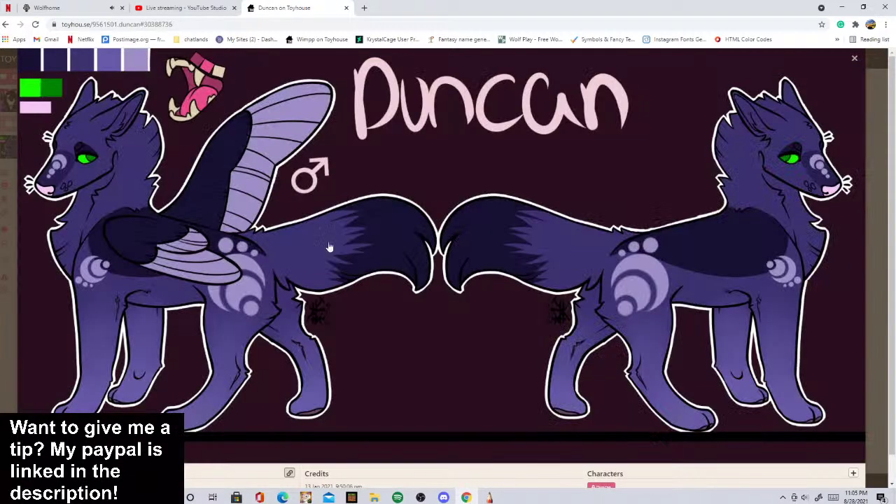
Step: Save the Duncan reference image as a PNG in the Pictures folder and reopen its full-size view
right_click(416, 198)
left_click(440, 222)
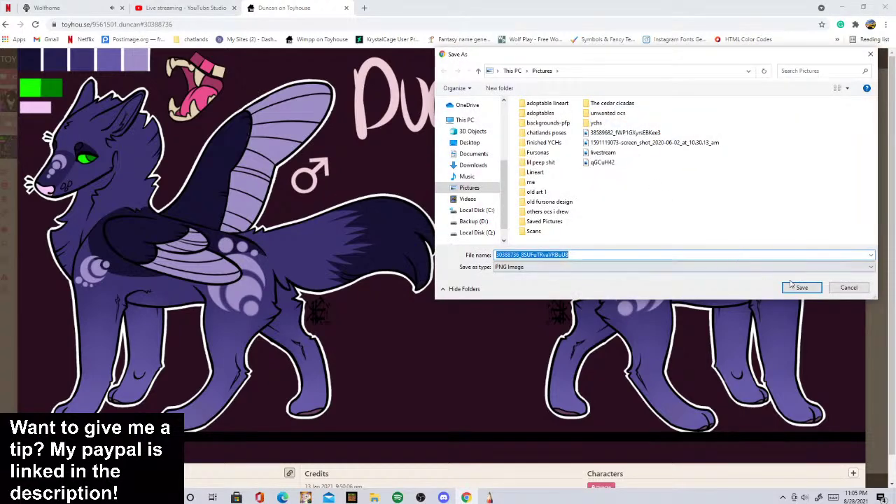
left_click(802, 288)
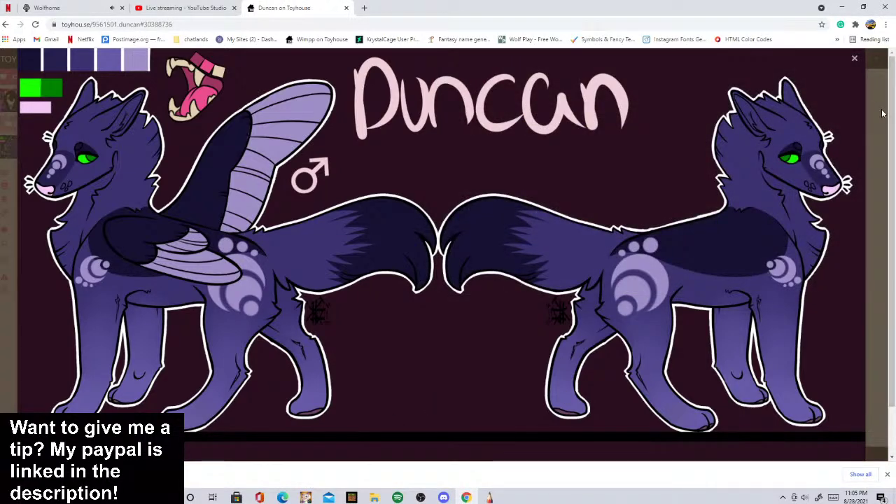
key("Escape")
left_click(204, 192)
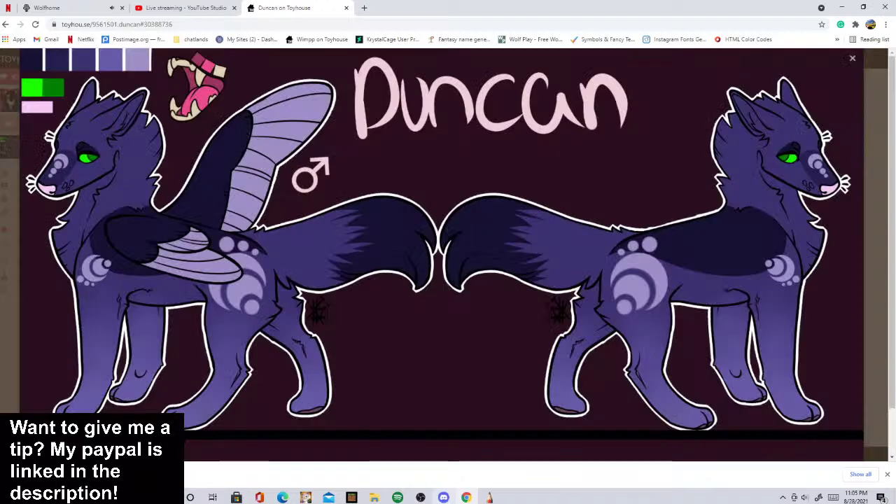
Step: Switch to File Explorer and delete the black screenshot and the image 34201837_yIV6mBL9t from the Pictures folder
left_click(375, 498)
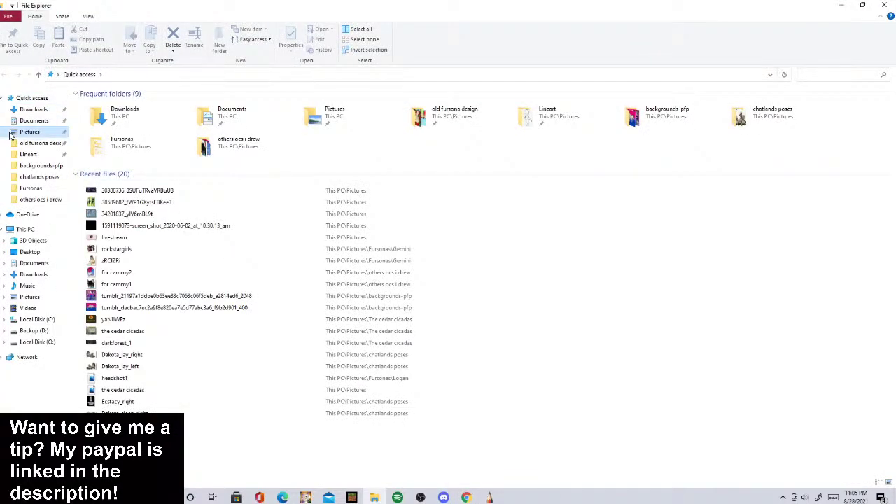
left_click(21, 133)
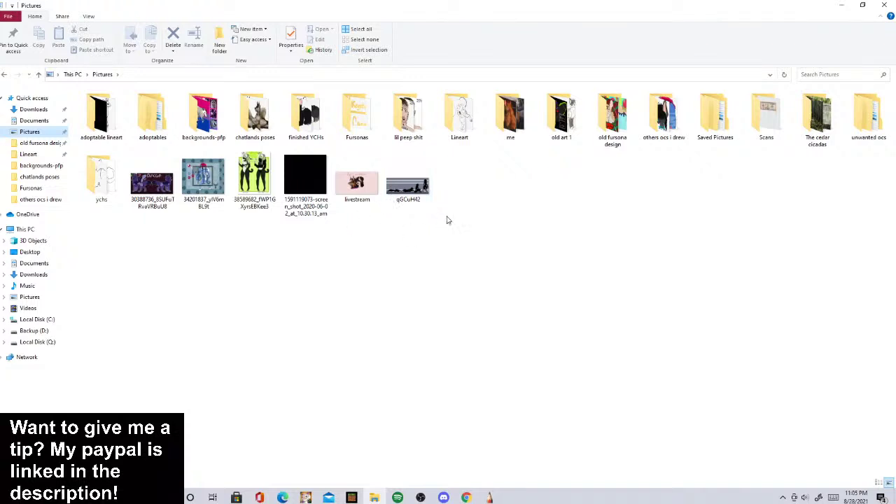
right_click(307, 177)
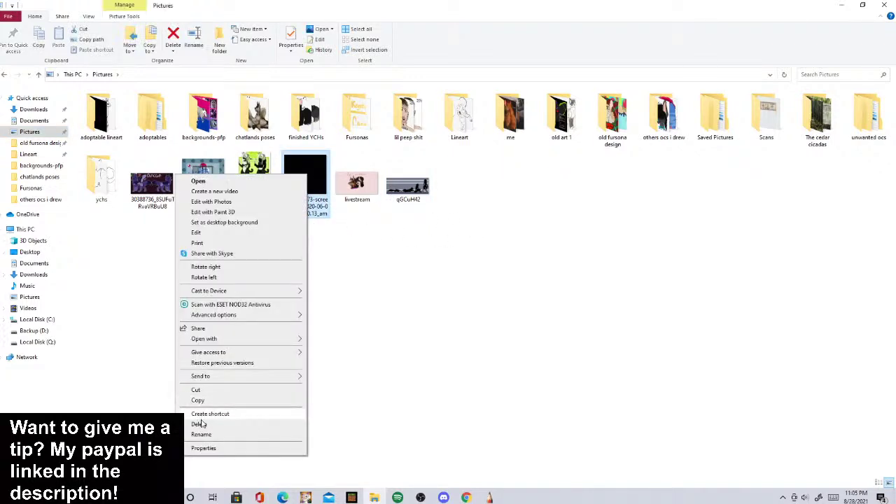
left_click(197, 423)
right_click(198, 189)
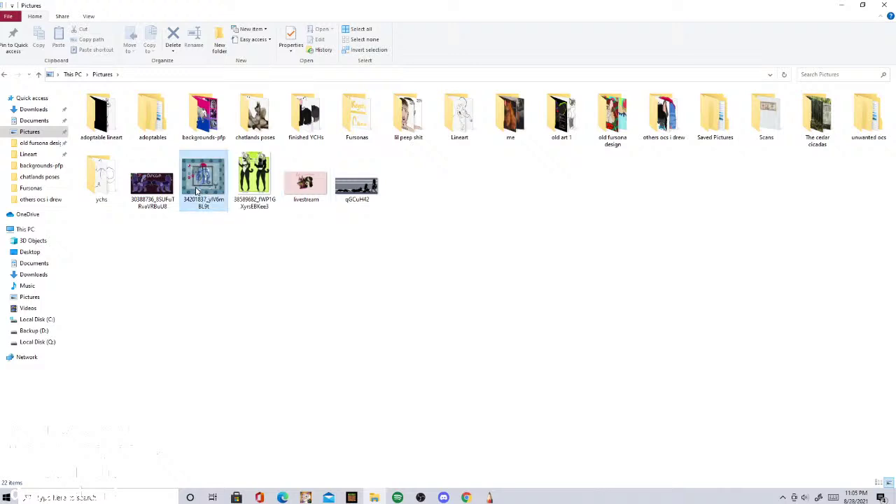
left_click(168, 434)
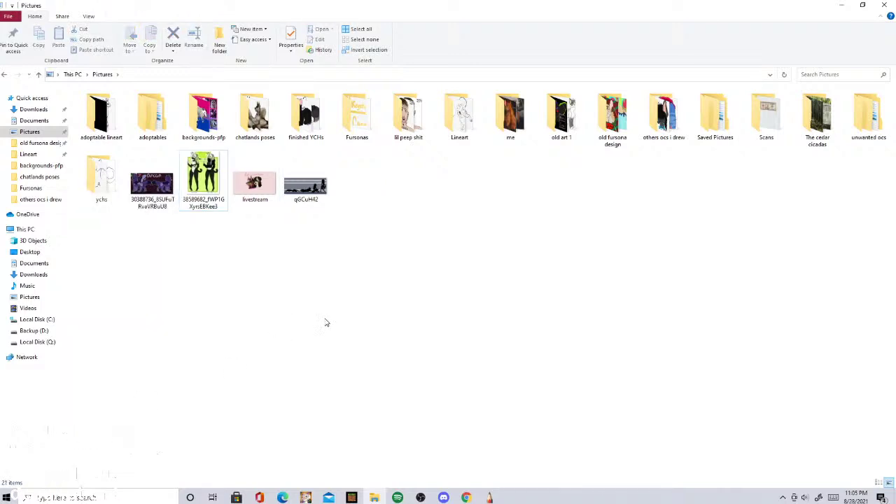
Step: Switch to Autodesk SketchBook, set the Inking Pen to black with Predictive Stroke on, and hide the Background layer
key("alt+Tab")
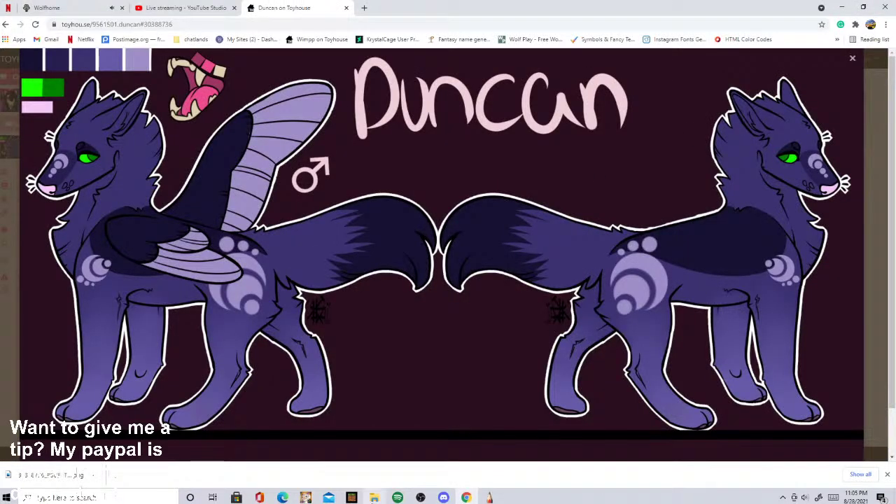
left_click(491, 496)
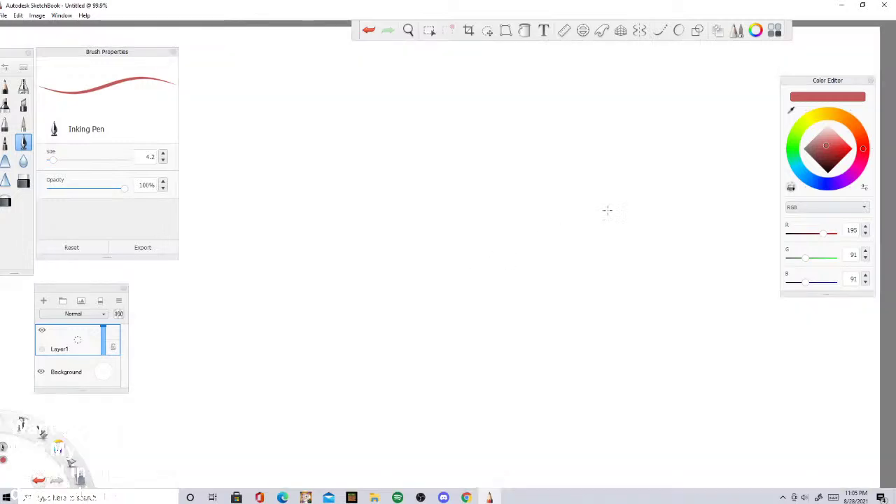
left_click_drag(828, 158, 828, 173)
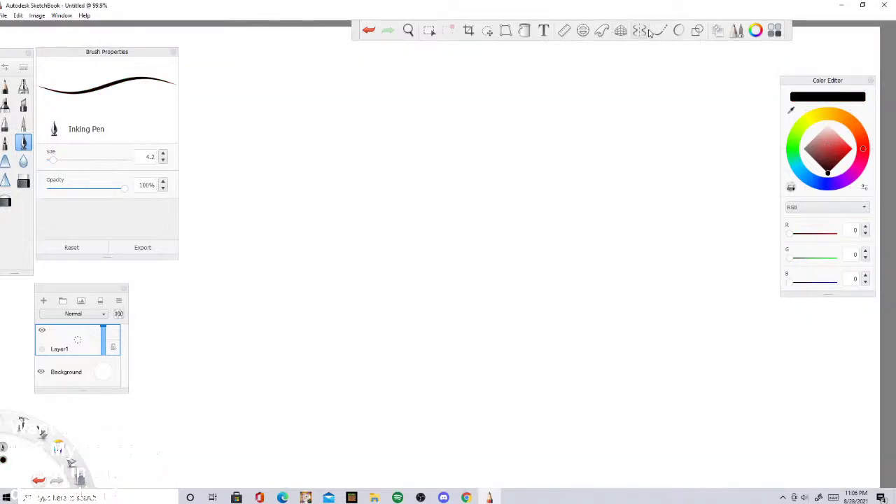
left_click(679, 30)
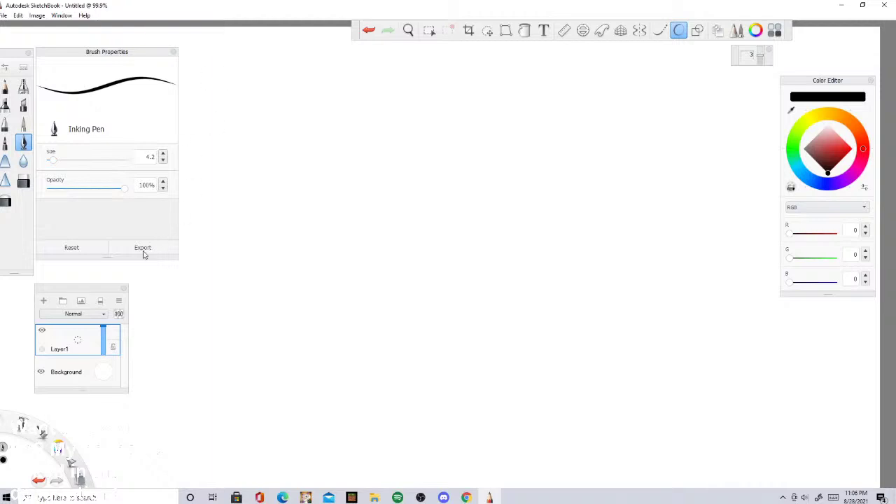
left_click(41, 373)
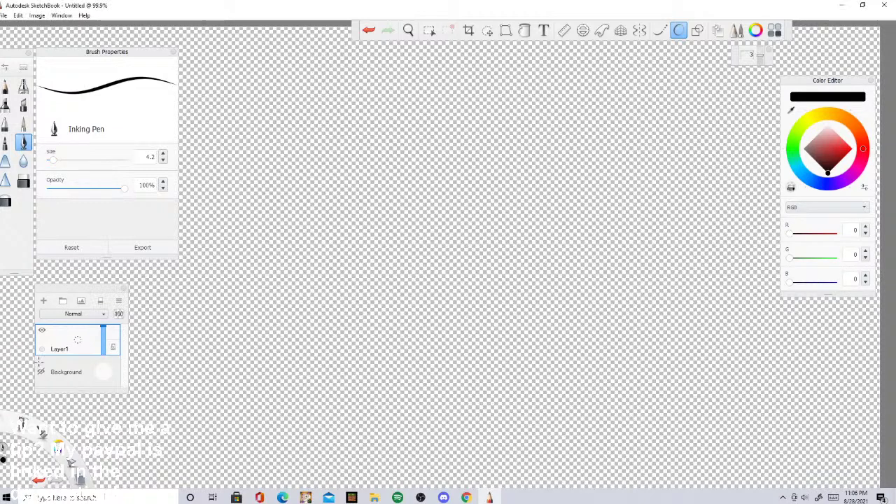
Step: Sketch a large circle for the head with a curved vertical centre guide and a curved horizontal guide low across it
mouse_move(376, 189)
left_mouse_down()
mouse_move(516, 174)
mouse_move(494, 163)
left_mouse_up()
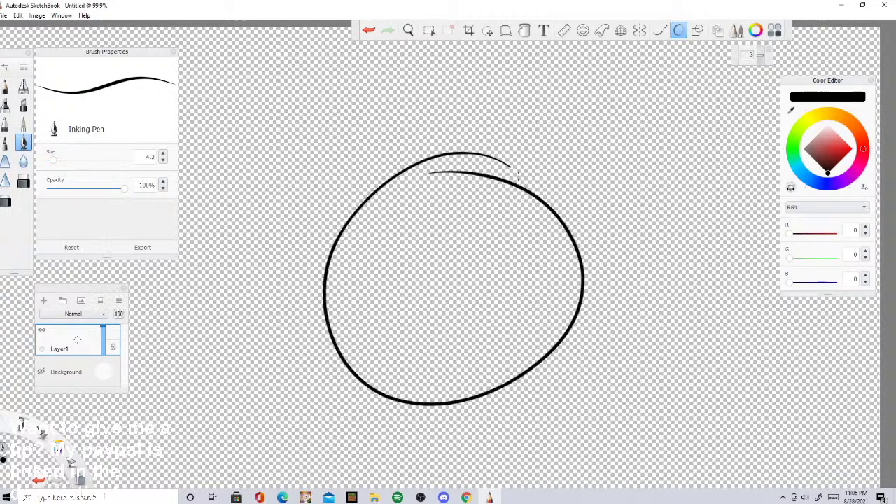
mouse_move(435, 163)
left_mouse_down()
mouse_move(404, 315)
mouse_move(422, 400)
left_mouse_up()
mouse_move(328, 306)
left_mouse_down()
mouse_move(402, 349)
mouse_move(523, 335)
mouse_move(564, 302)
left_mouse_up()
left_click_drag(539, 341, 419, 366)
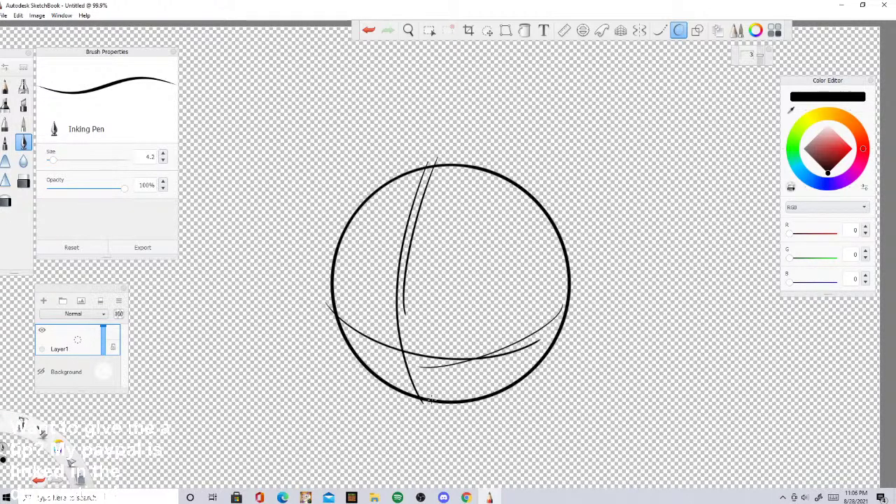
Step: Sketch the neck lines below the head circle, a short front stroke and two longer slanted strokes at the back
left_click_drag(432, 404, 428, 455)
left_click_drag(569, 278, 603, 424)
mouse_move(567, 305)
left_mouse_down()
mouse_move(611, 441)
mouse_move(592, 396)
left_mouse_up()
Step: Move the head sketch to the upper left part of the canvas with the Transform tool and resume Predictive Stroke
scroll(585, 233, "down", 5)
scroll(594, 249, "up", 3)
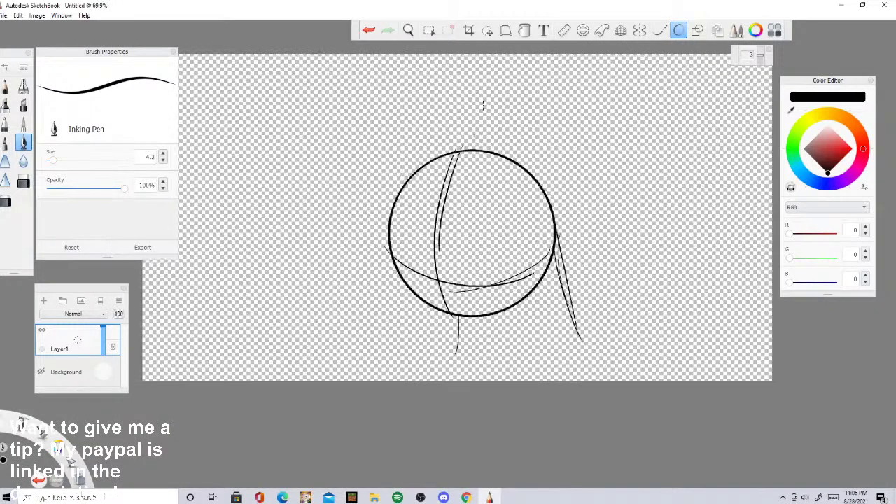
left_click(502, 30)
scroll(608, 248, "down", 3)
left_click_drag(514, 196, 353, 171)
left_click(679, 30)
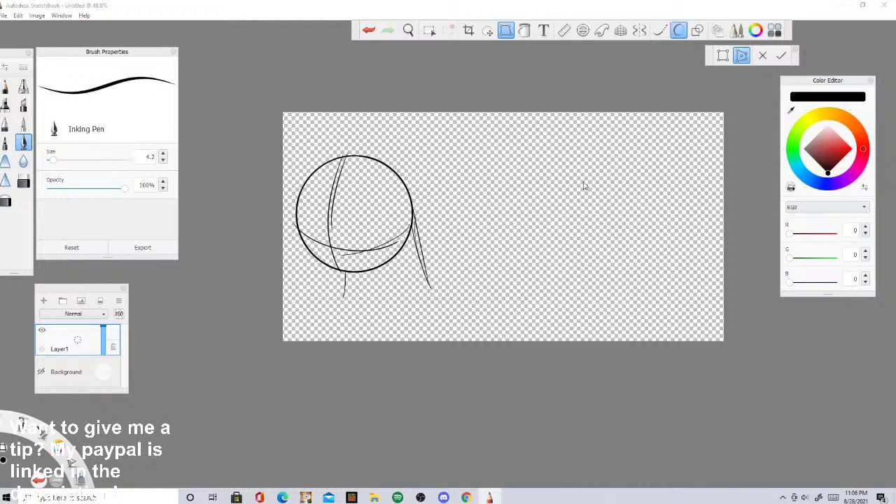
Step: Resize the canvas to 2500 by 2500 pixels
left_click(36, 17)
left_click(56, 36)
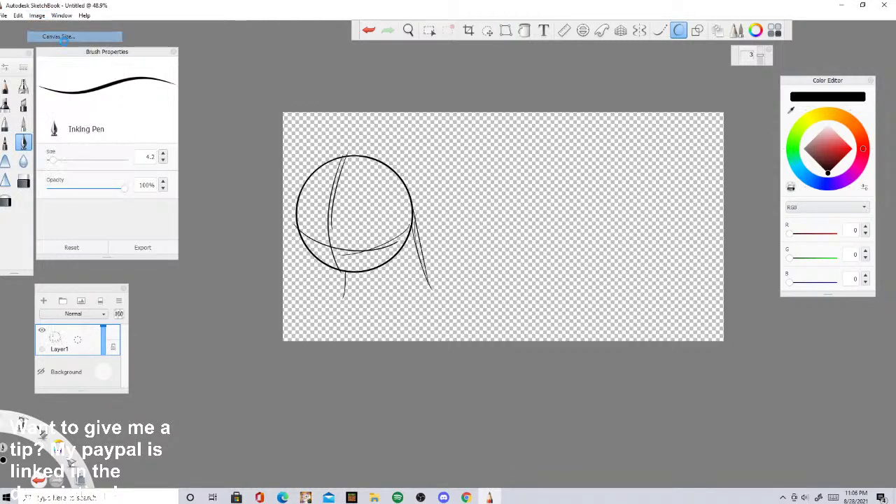
type("2")
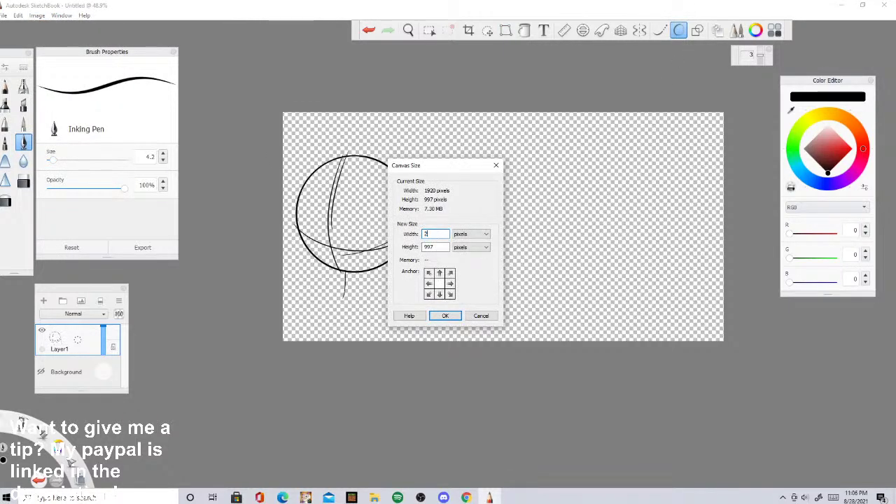
type("500")
key("Tab")
key("Tab")
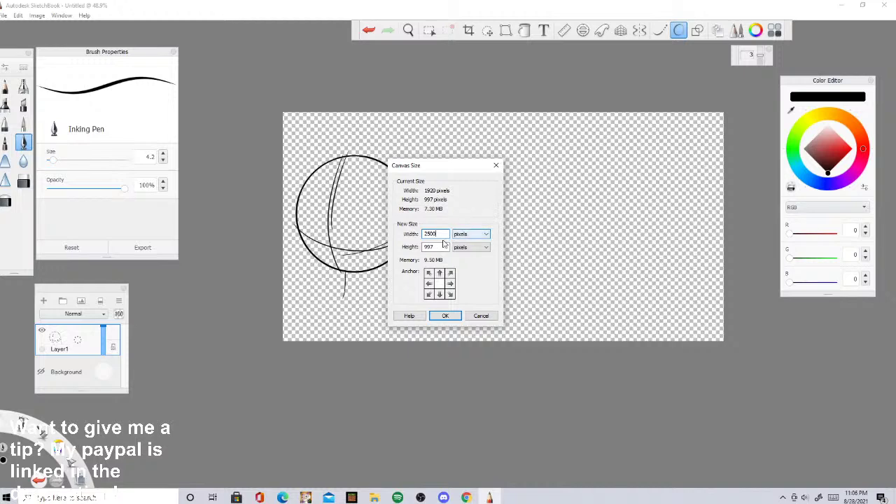
type("2")
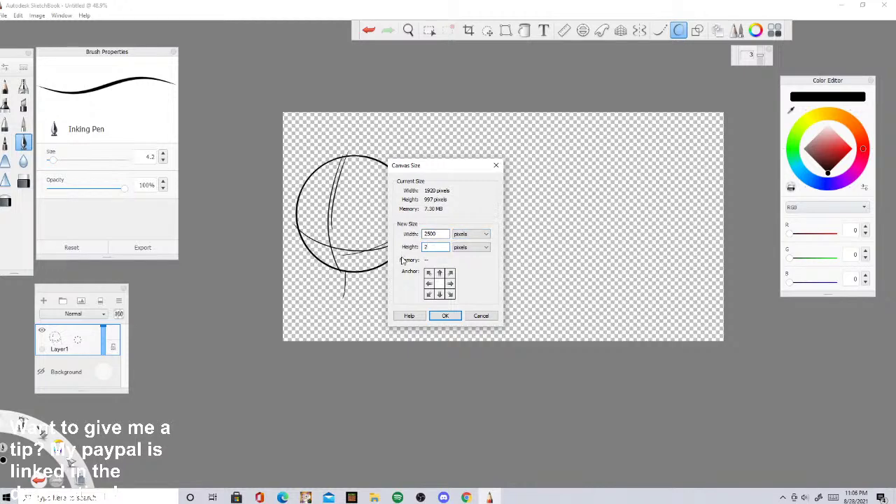
type("500")
left_click(445, 316)
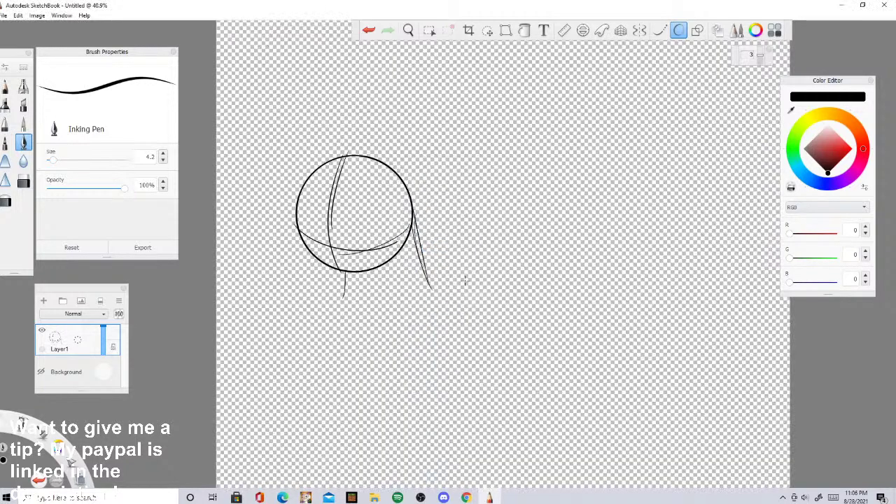
scroll(463, 280, "up", 3)
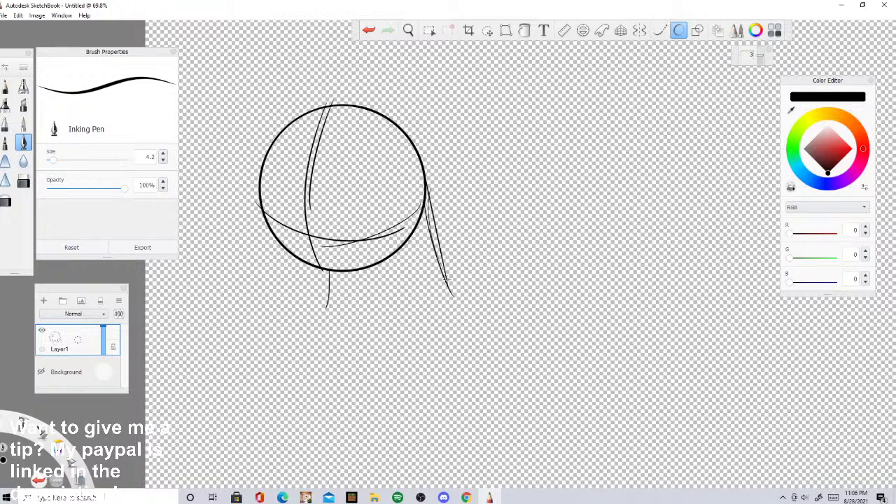
Step: Sketch the back line as overlapping strokes, dipping at the base of the neck and rising in a gentle curve towards the rump
mouse_move(448, 281)
left_mouse_down()
mouse_move(488, 289)
mouse_move(516, 277)
left_mouse_up()
left_click_drag(481, 289, 604, 241)
left_click_drag(522, 275, 740, 233)
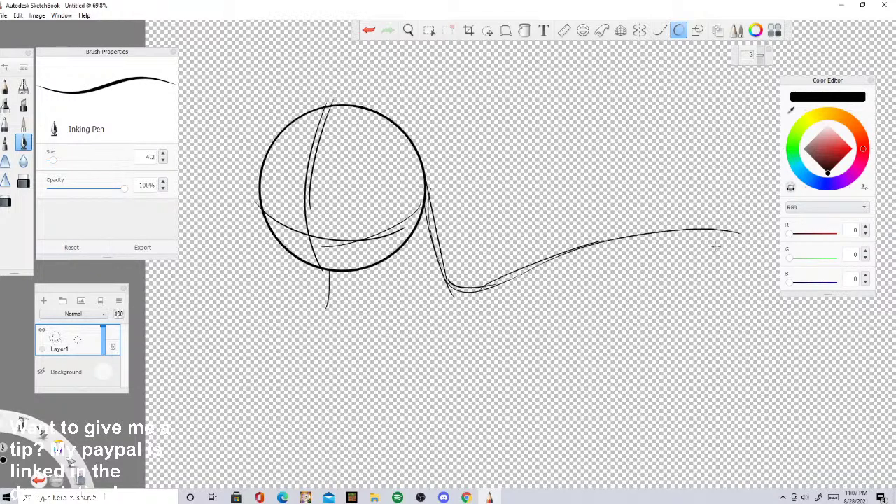
mouse_move(639, 235)
left_mouse_down()
mouse_move(739, 250)
mouse_move(768, 343)
left_mouse_up()
left_click_drag(708, 231, 767, 304)
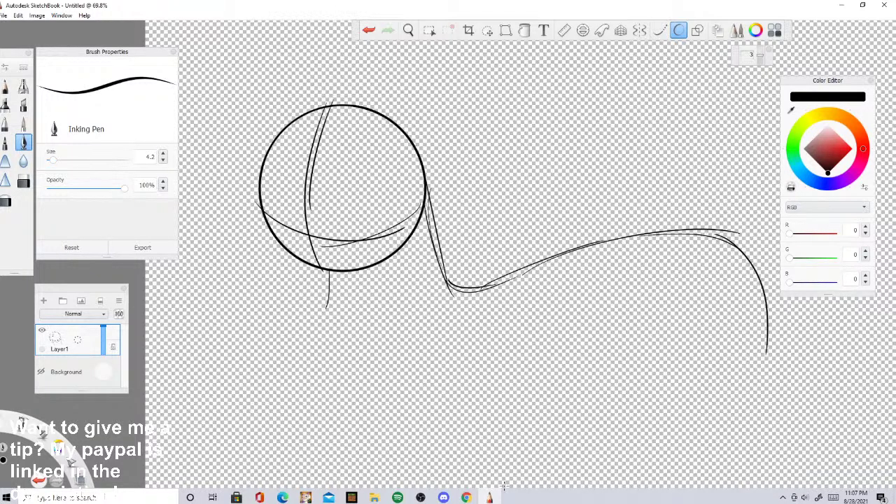
left_click(490, 497)
left_click(490, 497)
left_click(369, 30)
left_click(369, 30)
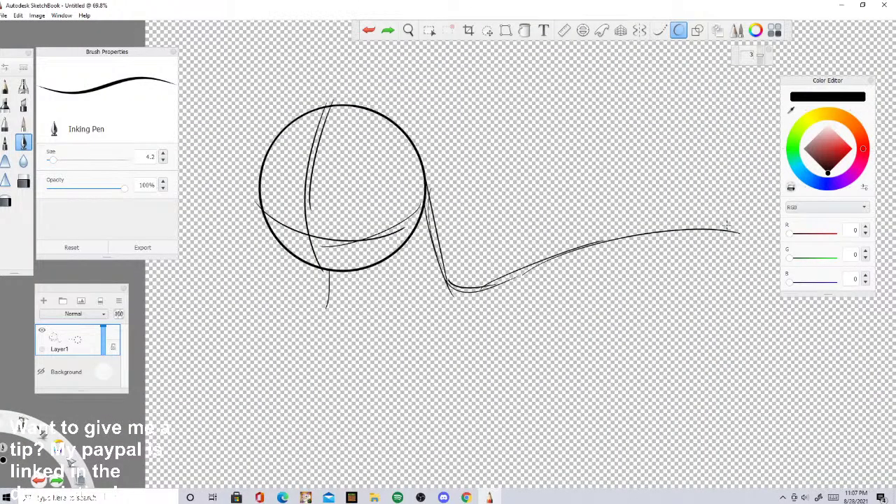
Step: Sketch the rounded rump, the curved underside and the large folded haunch arc below the back line
mouse_move(727, 225)
left_mouse_down()
mouse_move(798, 360)
mouse_move(771, 429)
mouse_move(739, 450)
mouse_move(604, 479)
mouse_move(438, 464)
mouse_move(470, 347)
mouse_move(545, 292)
mouse_move(728, 294)
left_mouse_up()
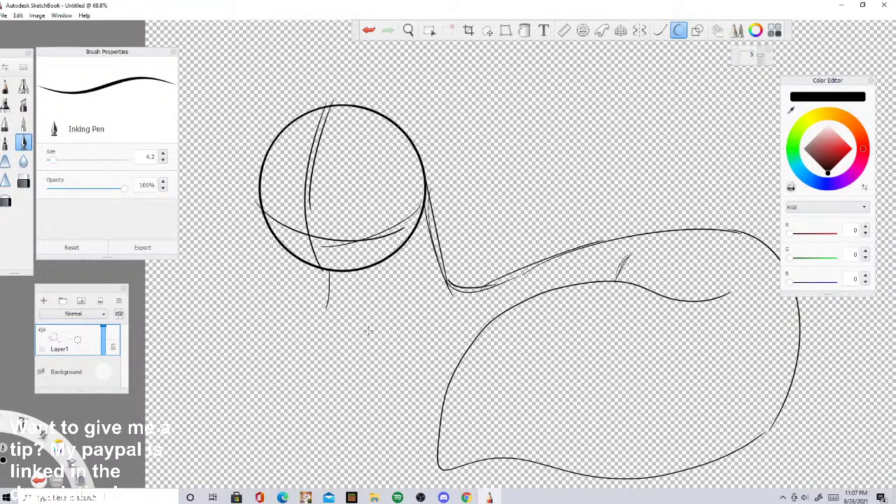
Step: Sketch the near foreleg lying forward, with a bent elbow, a rounded paw and an underside line running back to the haunch
left_click_drag(380, 311, 356, 371)
mouse_move(358, 341)
left_mouse_down()
mouse_move(358, 415)
mouse_move(274, 449)
mouse_move(262, 487)
left_mouse_up()
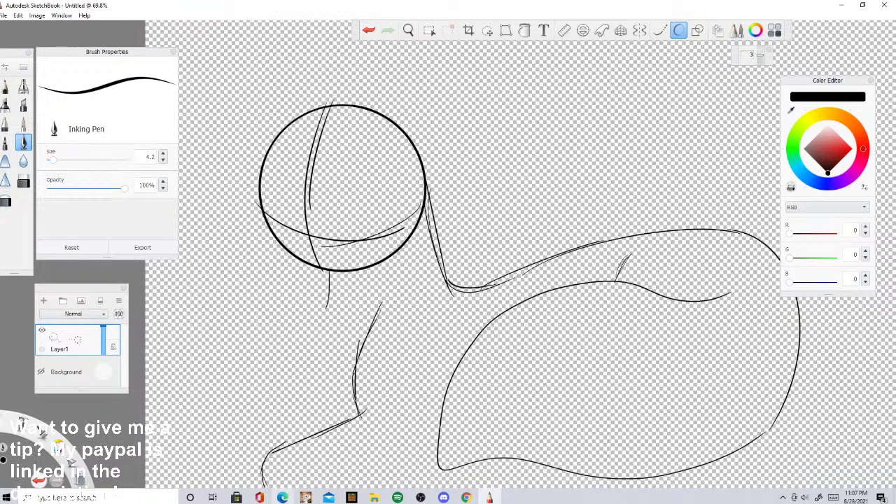
scroll(584, 270, "down", 3)
scroll(564, 380, "up", 3)
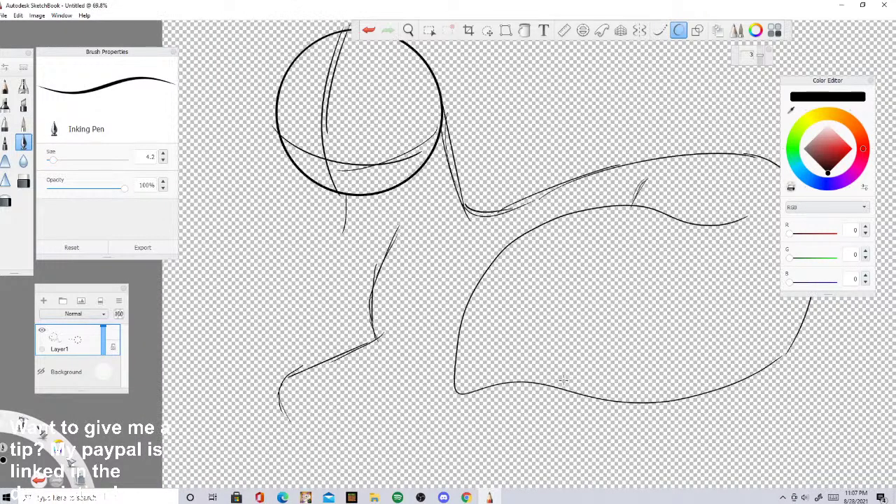
mouse_move(282, 403)
left_mouse_down()
mouse_move(308, 425)
mouse_move(350, 408)
left_mouse_up()
left_click_drag(329, 414, 416, 383)
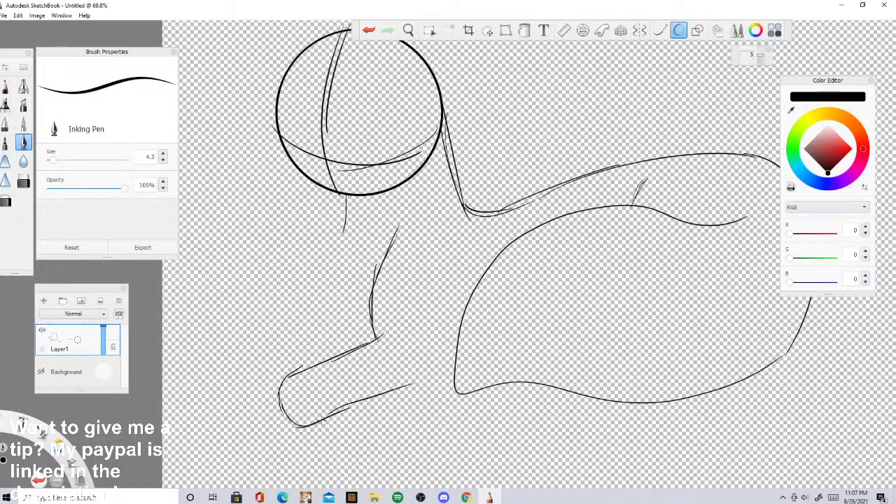
mouse_move(367, 404)
left_mouse_down()
mouse_move(436, 387)
mouse_move(423, 384)
mouse_move(446, 375)
left_mouse_up()
left_click_drag(455, 362, 446, 376)
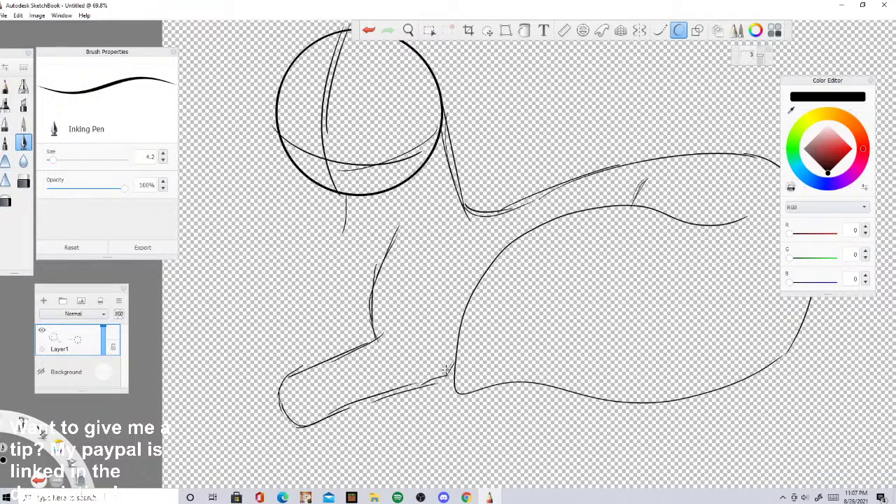
Step: Extend the front neck line down the chest and sketch the far foreleg with its rounded paw behind the near one
left_click_drag(344, 231, 341, 308)
left_click_drag(339, 260, 337, 265)
left_click_drag(343, 313, 260, 357)
mouse_move(260, 361)
left_mouse_down()
mouse_move(248, 390)
mouse_move(260, 406)
left_mouse_up()
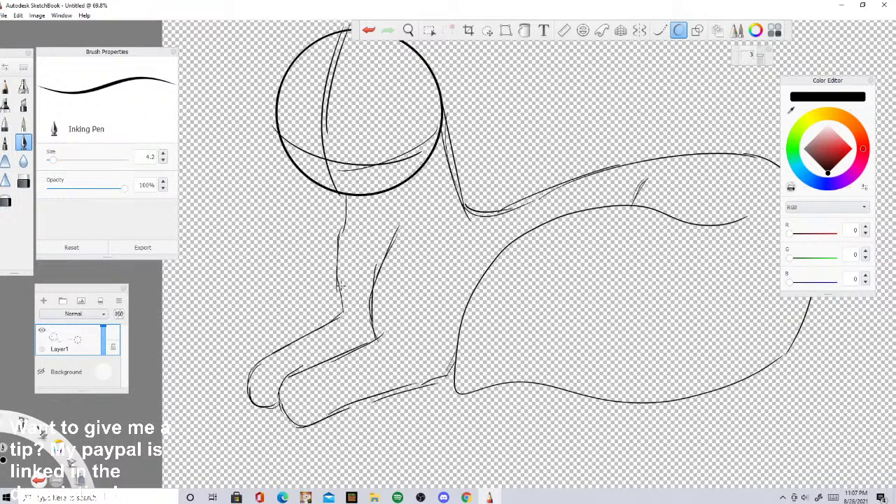
Step: Reinforce the chest with curved strokes from the base of the head down to the near foreleg's elbow
mouse_move(339, 284)
left_mouse_down()
mouse_move(350, 307)
mouse_move(361, 309)
mouse_move(343, 270)
left_mouse_up()
key("ctrl+z")
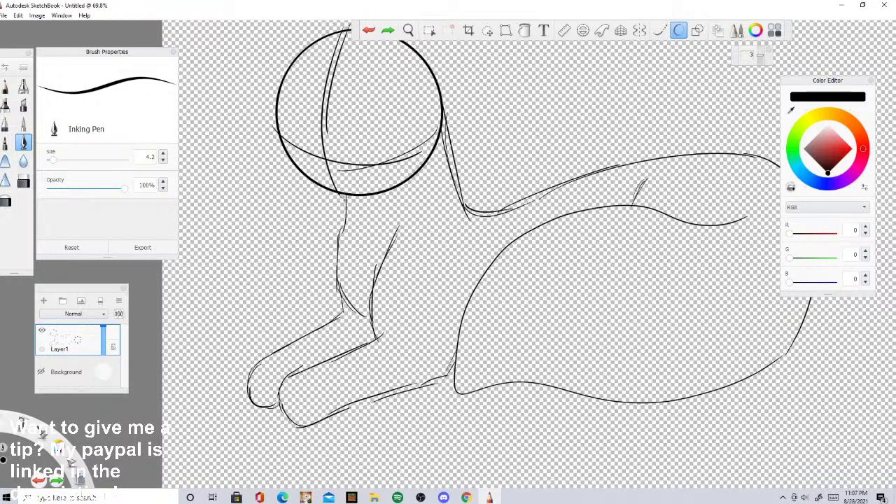
left_click_drag(343, 197, 333, 298)
left_click_drag(336, 238, 362, 315)
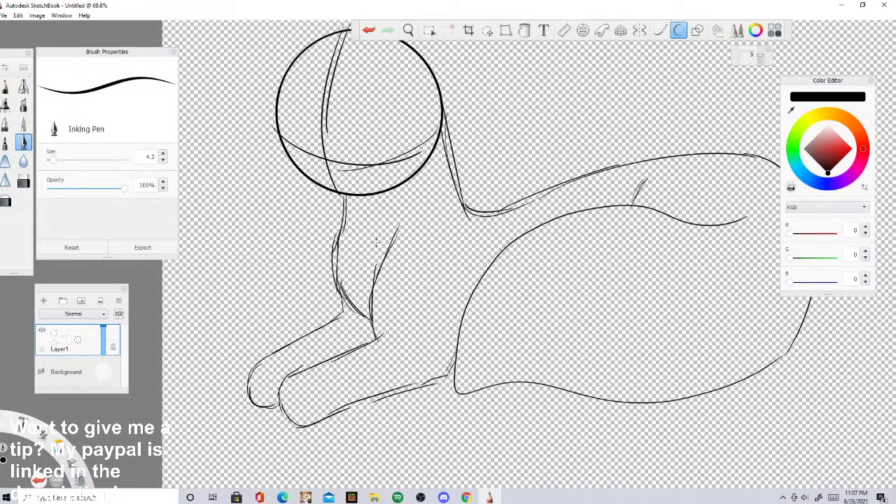
Step: Sketch a folded wing outline along the back, with a rounded shoulder, a long upper edge and a lower edge towards the rump
scroll(392, 252, "down", 4)
scroll(397, 241, "up", 3)
scroll(398, 241, "down", 2)
scroll(398, 241, "up", 1)
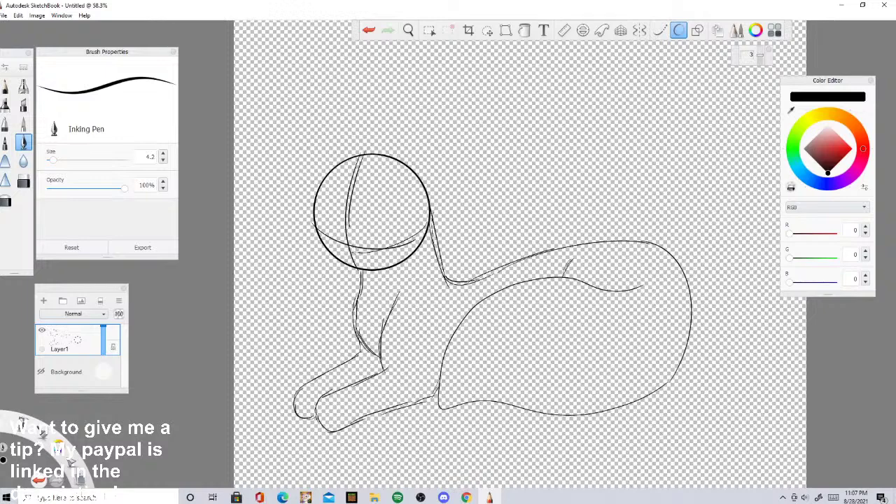
scroll(561, 189, "up", 3)
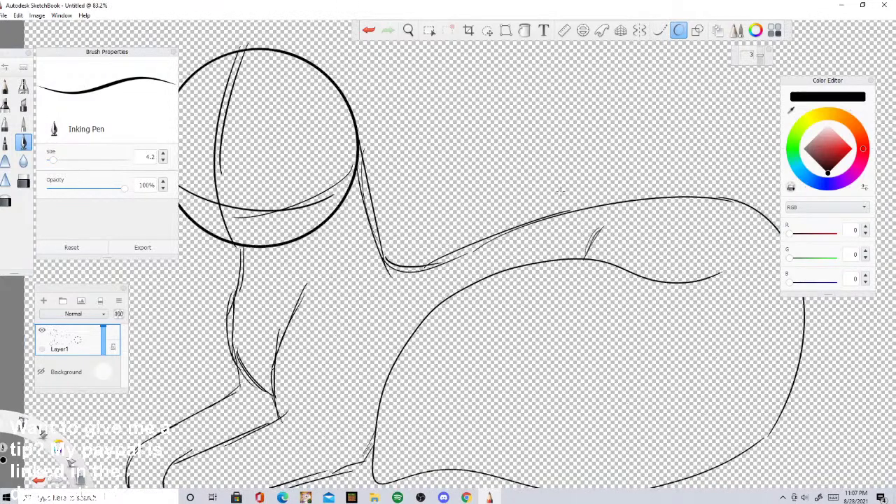
left_click_drag(382, 263, 402, 325)
mouse_move(384, 270)
left_mouse_down()
mouse_move(399, 236)
mouse_move(462, 210)
left_mouse_up()
left_click_drag(405, 231, 567, 214)
mouse_move(451, 216)
left_mouse_down()
mouse_move(763, 214)
mouse_move(740, 273)
mouse_move(689, 282)
left_mouse_up()
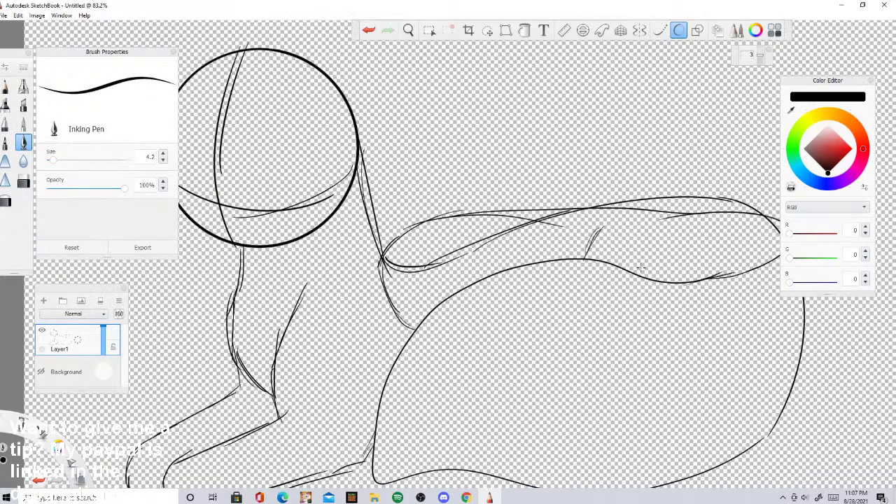
Step: Erase the old back line and stray marks inside the folded wing using the Hard Eraser at size 23.9
left_click(24, 181)
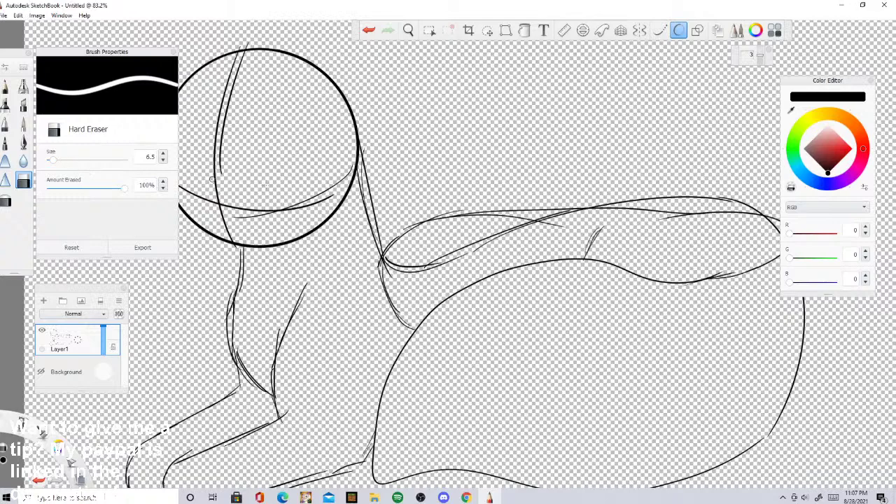
left_click_drag(68, 172, 91, 169)
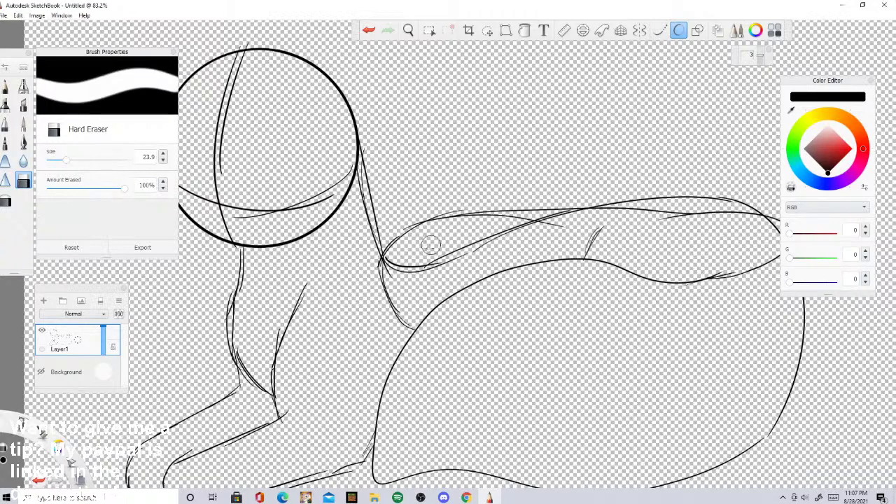
mouse_move(416, 267)
left_mouse_down()
mouse_move(430, 257)
mouse_move(386, 275)
mouse_move(563, 217)
mouse_move(497, 215)
left_mouse_up()
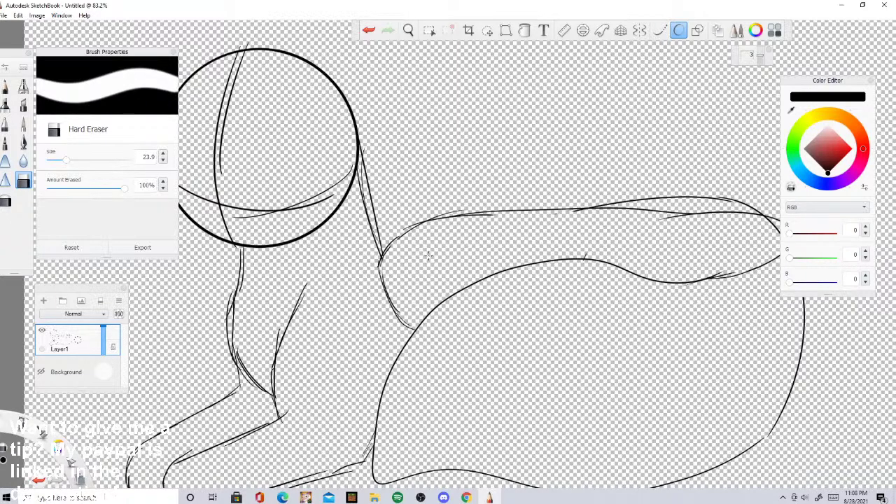
scroll(549, 233, "down", 6)
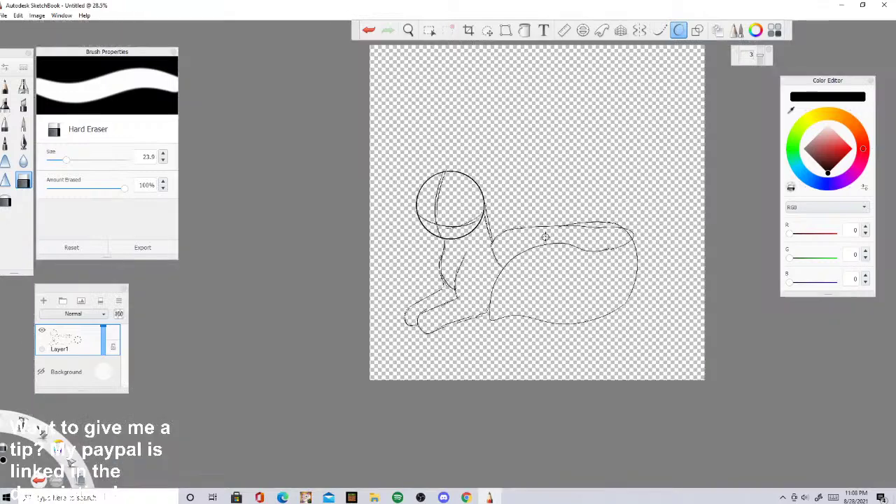
Step: Erase the rump line crossing the wing tip and redraw the tip's rounded end with the Inking Pen
scroll(686, 234, "up", 7)
scroll(560, 238, "down", 3)
scroll(472, 239, "up", 2)
mouse_move(649, 233)
left_mouse_down()
mouse_move(657, 243)
mouse_move(640, 226)
mouse_move(620, 225)
left_mouse_up()
scroll(651, 236, "up", 2)
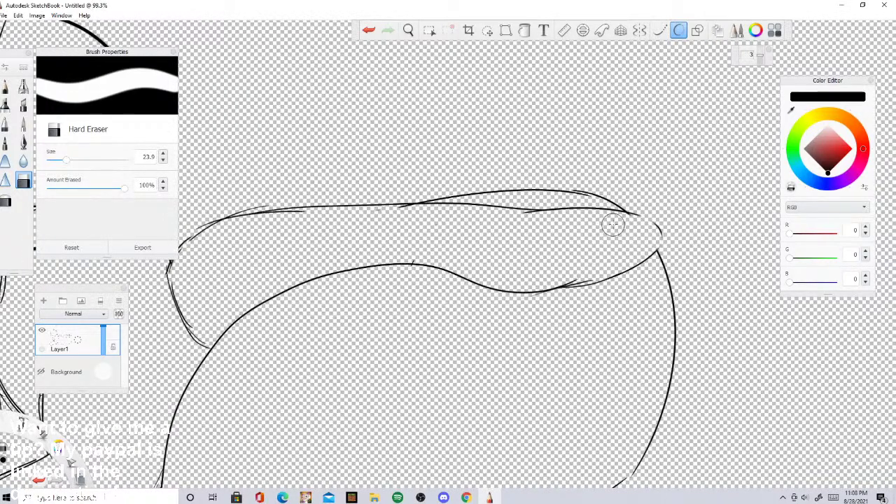
left_click(24, 142)
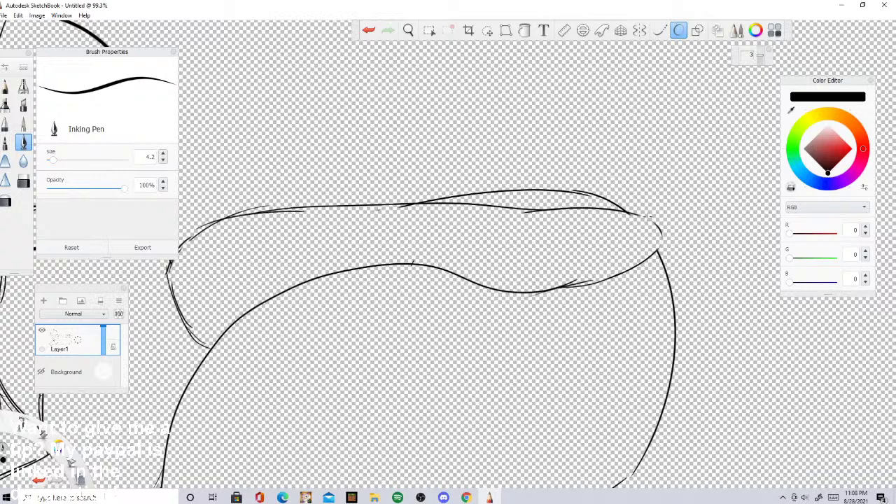
left_click_drag(659, 229, 658, 247)
Step: Check the wings on the Duncan reference in Chrome, then sketch a short lower fold and a curved feather-layer edge across the wing
left_click(466, 497)
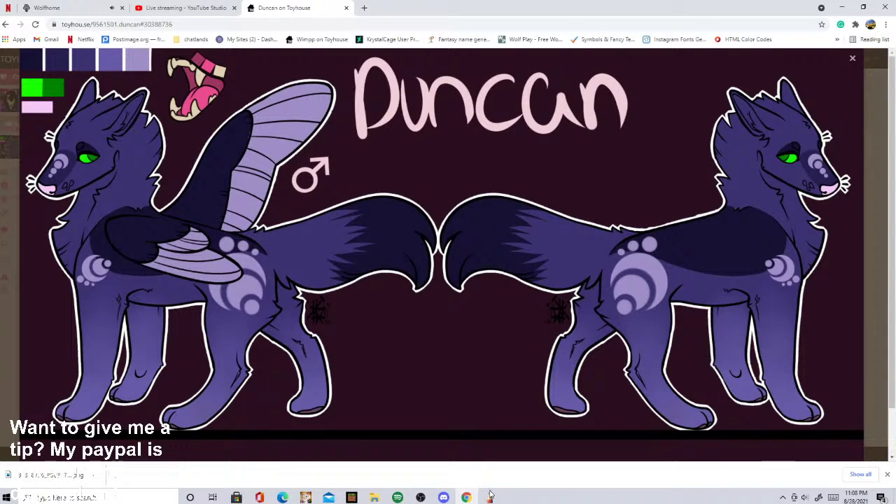
left_click(490, 496)
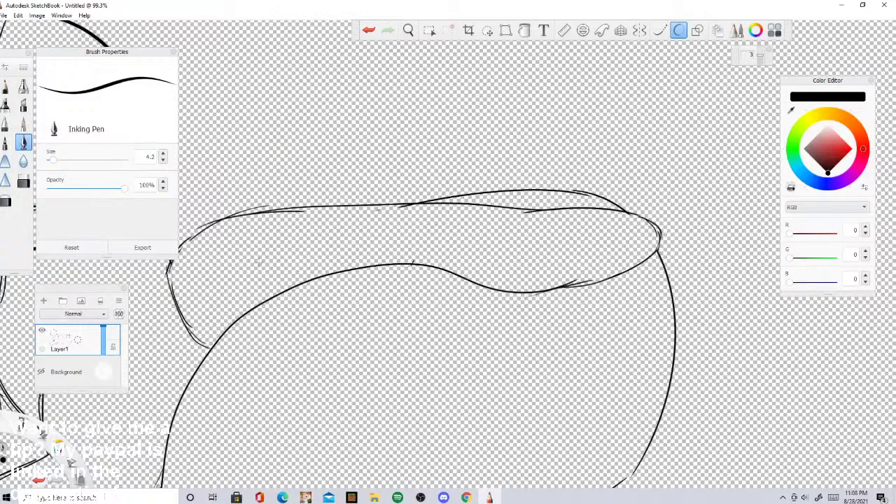
mouse_move(254, 264)
left_mouse_down()
mouse_move(278, 276)
mouse_move(300, 281)
left_mouse_up()
left_click_drag(397, 204, 416, 245)
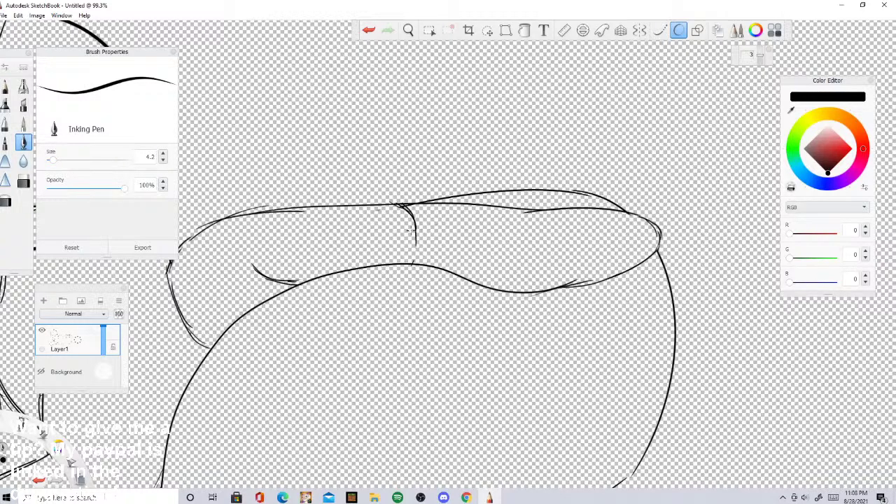
left_click(368, 30)
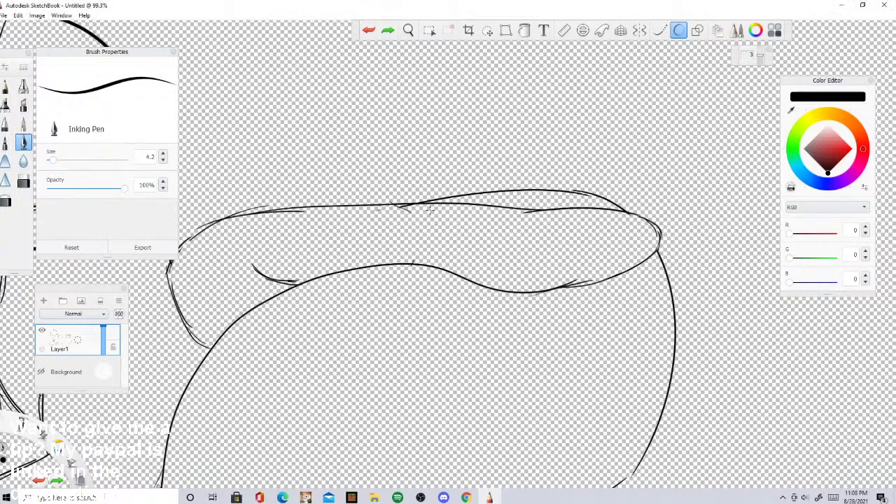
scroll(381, 211, "up", 3)
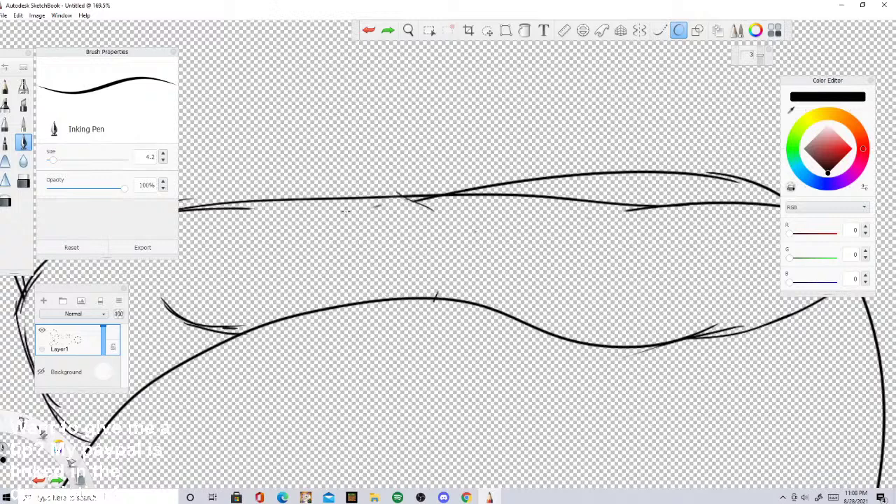
mouse_move(406, 198)
left_mouse_down()
mouse_move(500, 251)
mouse_move(509, 282)
mouse_move(480, 306)
left_mouse_up()
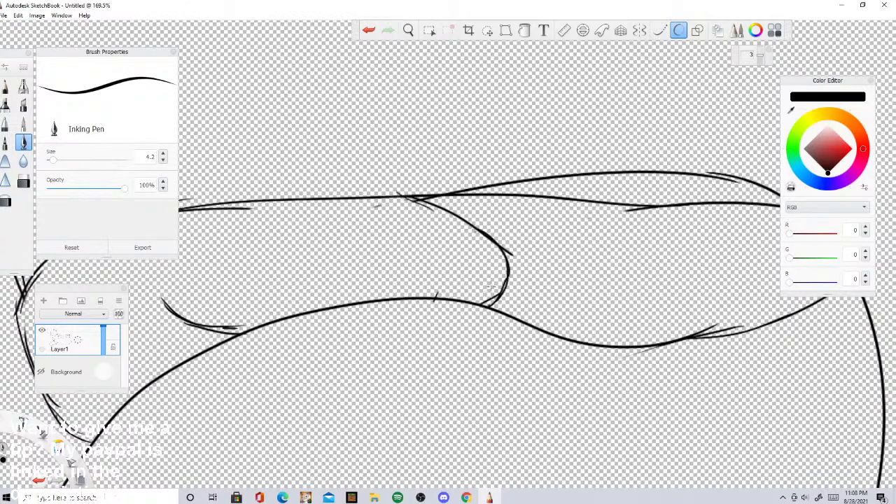
Step: Recheck the Duncan reference in Chrome and divide the upper feather layer with two long lines and rounded feather ends
left_click(466, 497)
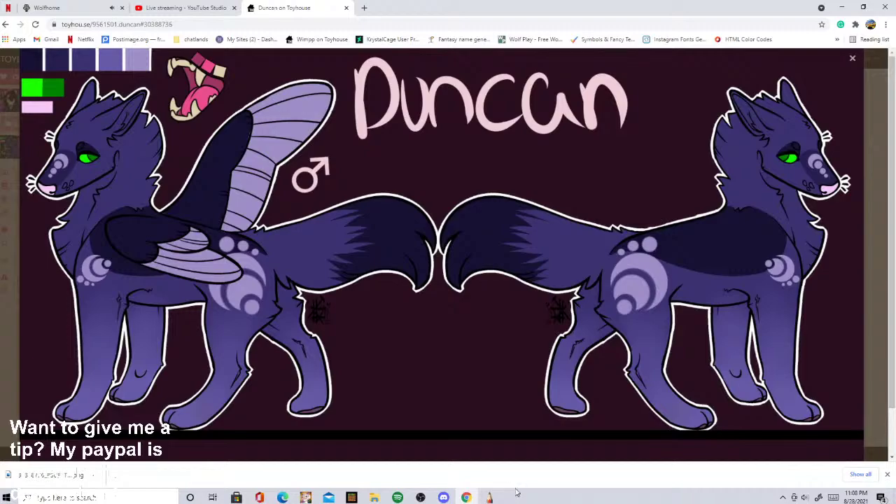
left_click(489, 497)
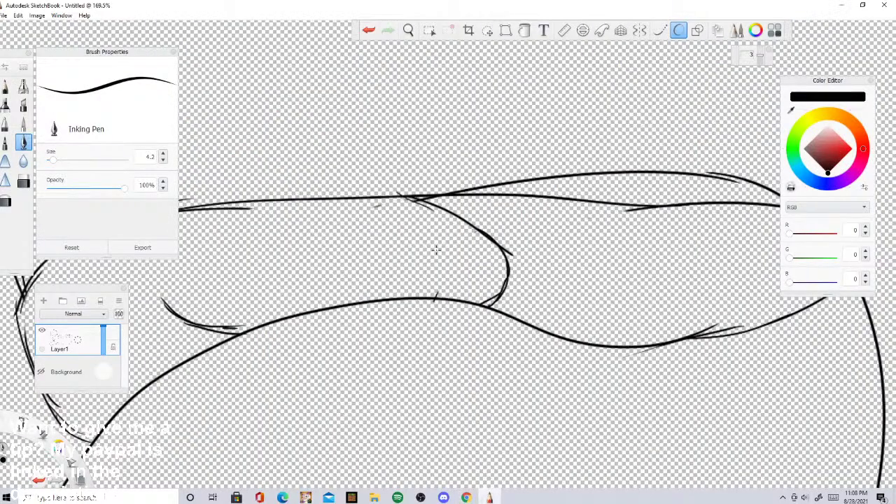
left_click_drag(491, 242, 312, 243)
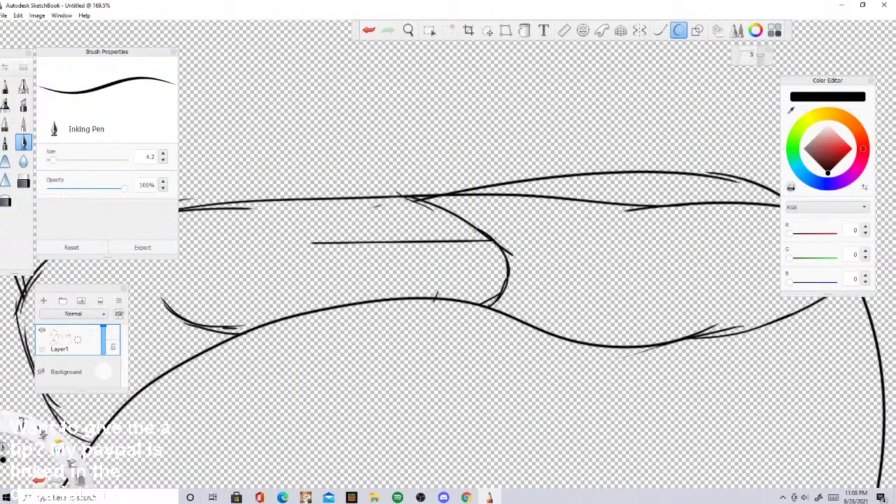
left_click_drag(494, 238, 437, 208)
mouse_move(499, 239)
left_mouse_down()
mouse_move(504, 245)
mouse_move(471, 275)
mouse_move(306, 278)
left_mouse_up()
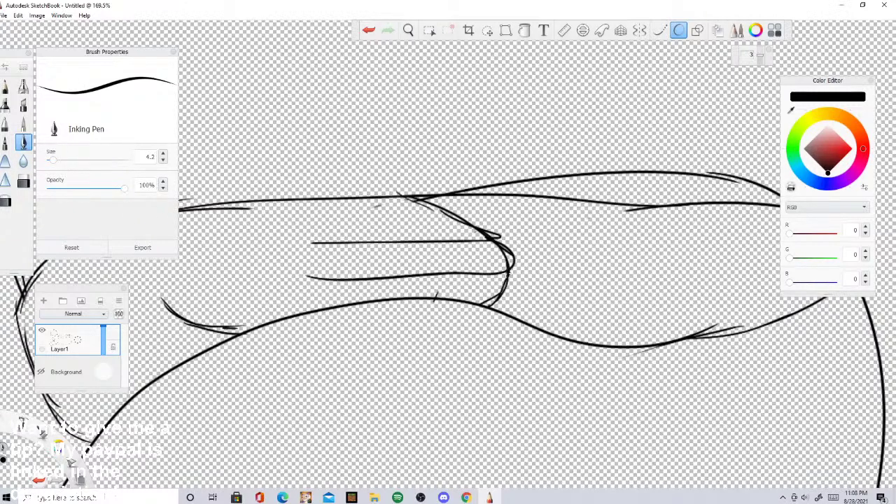
mouse_move(509, 272)
left_mouse_down()
mouse_move(494, 301)
mouse_move(478, 300)
left_mouse_up()
Step: Sketch a scalloped line inside the wing near the shoulder, meeting the short lower fold
scroll(308, 284, "down", 6)
scroll(486, 308, "up", 5)
scroll(372, 304, "down", 2)
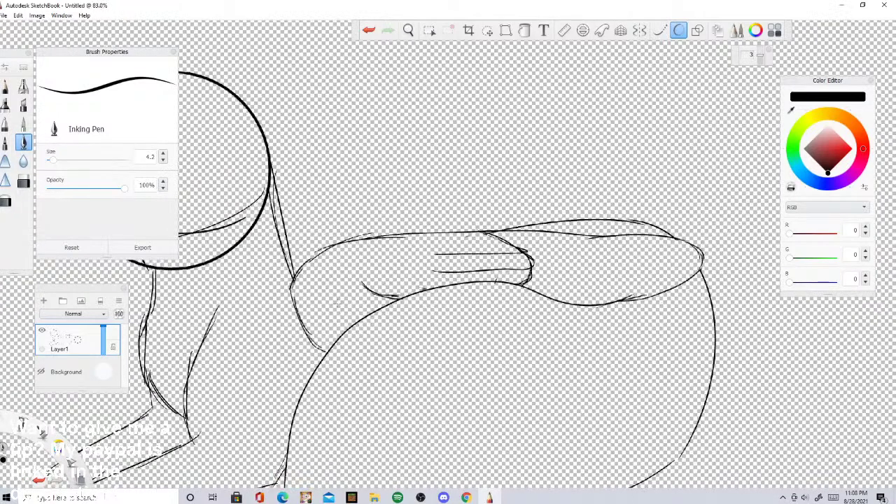
scroll(336, 302, "up", 3)
mouse_move(375, 229)
left_mouse_down()
mouse_move(380, 298)
mouse_move(361, 319)
left_mouse_up()
scroll(344, 245, "down", 3)
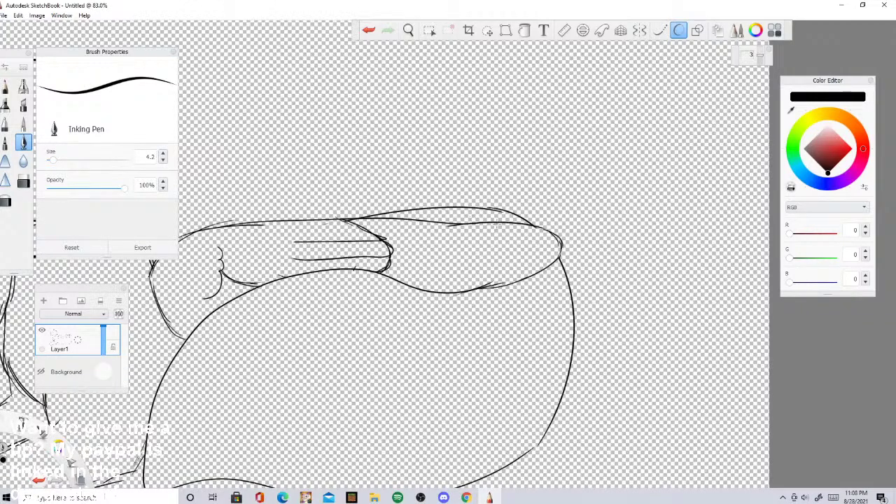
Step: Add curved cross lines at the base of both feather layers and split the wing tip into long rounded feathers
left_click_drag(295, 223, 288, 264)
left_click_drag(462, 224, 476, 287)
mouse_move(512, 229)
left_mouse_down()
mouse_move(557, 228)
mouse_move(556, 236)
mouse_move(455, 246)
left_mouse_up()
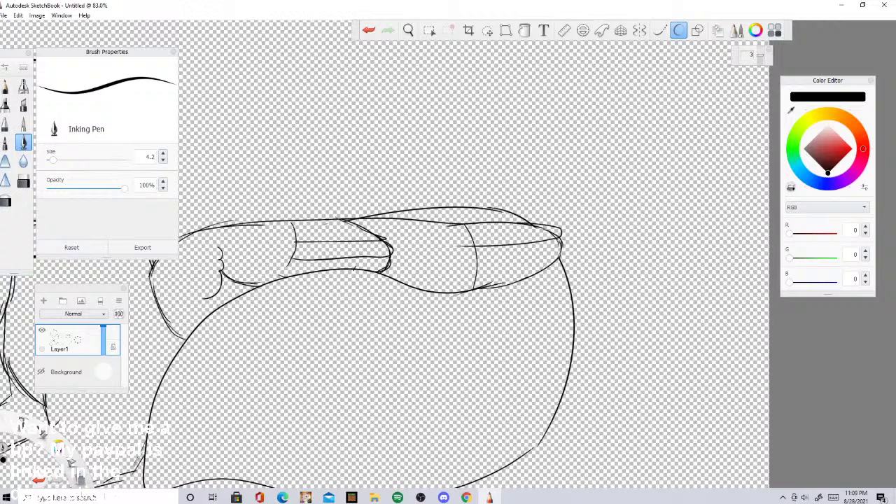
mouse_move(555, 237)
left_mouse_down()
mouse_move(563, 241)
mouse_move(457, 266)
left_mouse_up()
mouse_move(560, 265)
left_mouse_down()
mouse_move(441, 278)
mouse_move(515, 285)
mouse_move(504, 277)
left_mouse_up()
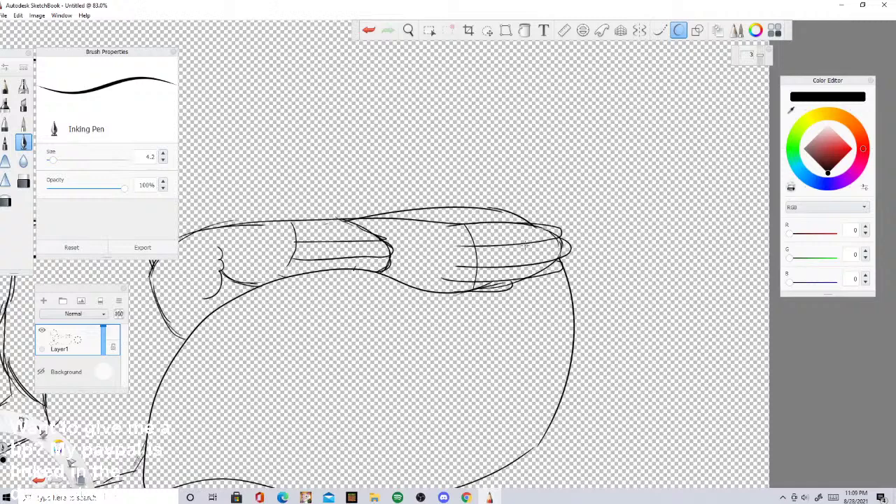
scroll(525, 245, "down", 7)
scroll(431, 271, "up", 11)
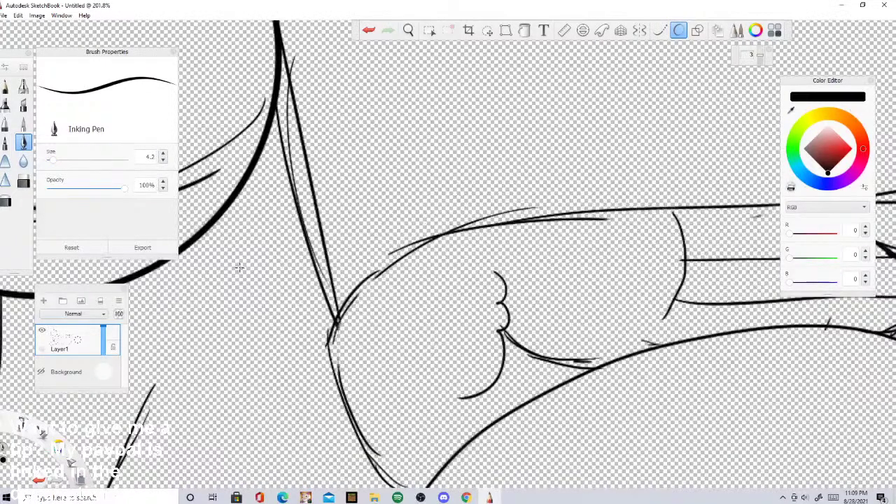
Step: Sketch the upper edge of the far wing behind the near one, from the shoulder to rounded feather ends at the tip
left_click_drag(325, 294, 428, 163)
mouse_move(362, 204)
left_mouse_down()
mouse_move(600, 165)
mouse_move(660, 173)
left_mouse_up()
mouse_move(622, 161)
left_mouse_down()
mouse_move(484, 148)
mouse_move(783, 175)
left_mouse_up()
left_click_drag(677, 163, 830, 187)
scroll(588, 248, "down", 7)
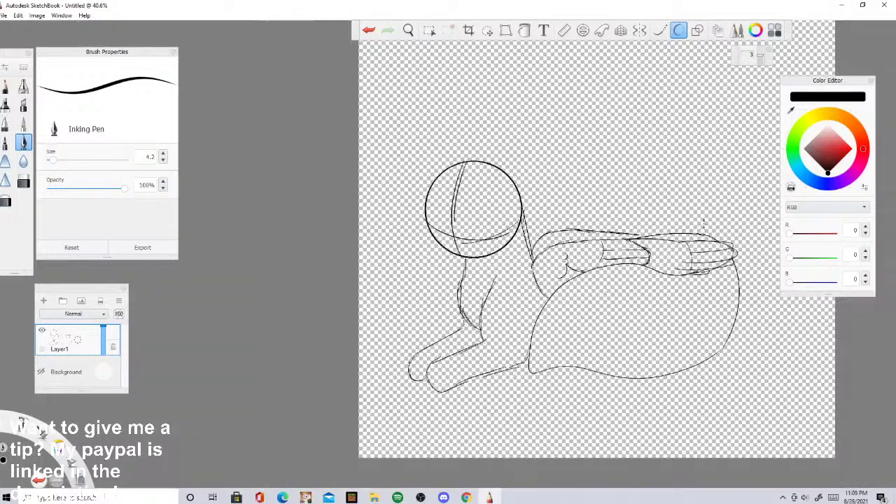
scroll(704, 222, "up", 5)
left_click_drag(419, 259, 496, 265)
mouse_move(709, 264)
left_mouse_down()
mouse_move(748, 266)
mouse_move(768, 283)
left_mouse_up()
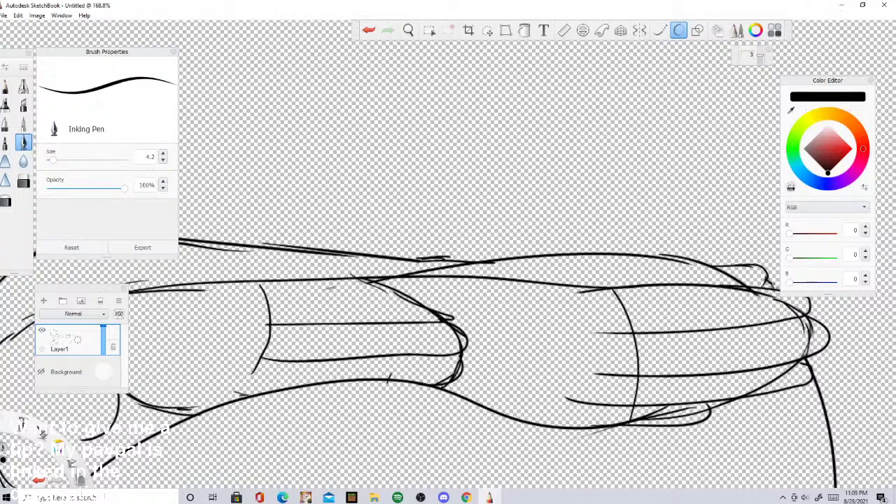
Step: Sketch two tall pointed ears on top of the head circle, the near ear larger than the far one
scroll(776, 258, "down", 6)
scroll(456, 355, "up", 4)
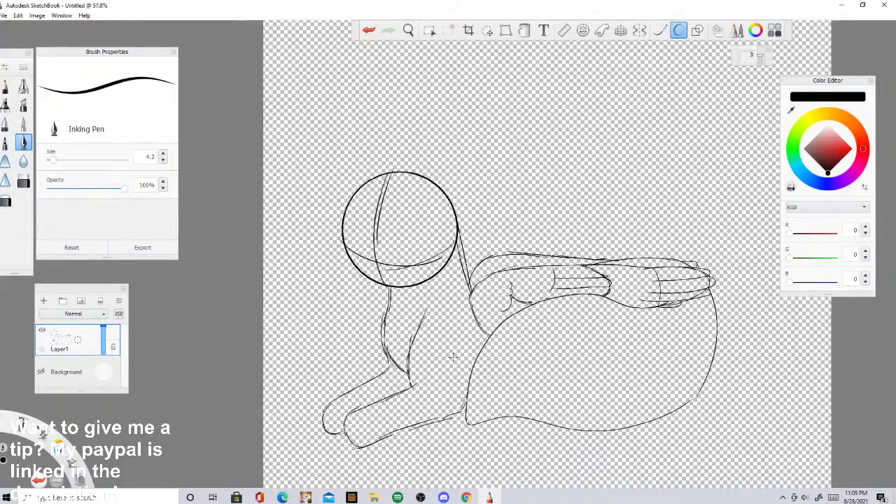
scroll(392, 182, "down", 4)
scroll(361, 175, "up", 5)
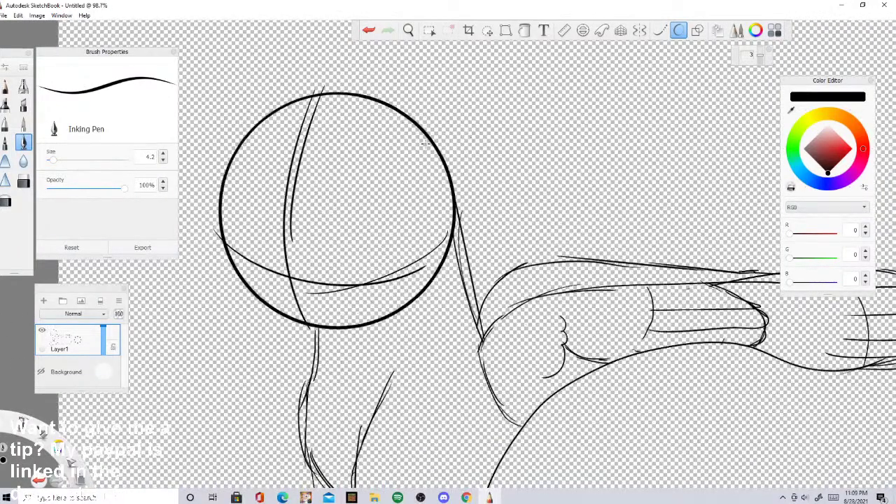
left_click_drag(446, 175, 372, 25)
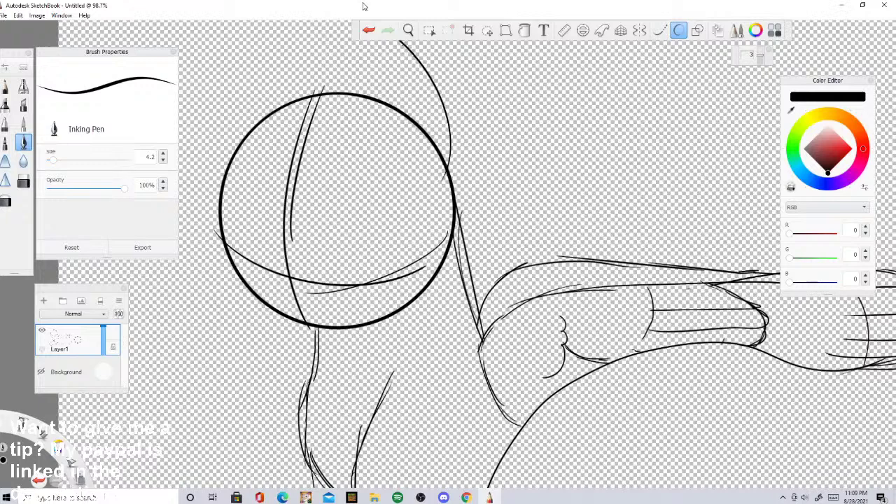
scroll(355, 337, "down", 5)
scroll(345, 283, "up", 3)
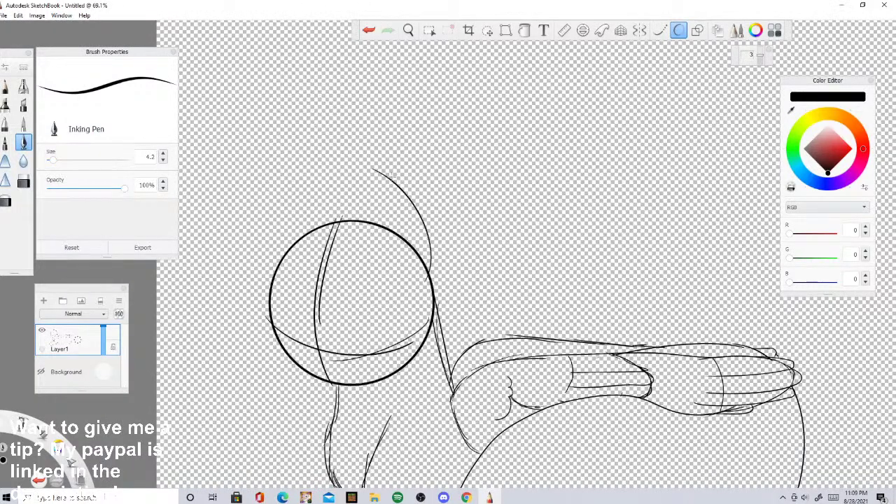
mouse_move(387, 177)
left_mouse_down()
mouse_move(354, 124)
mouse_move(337, 236)
mouse_move(273, 159)
mouse_move(262, 241)
mouse_move(268, 271)
left_mouse_up()
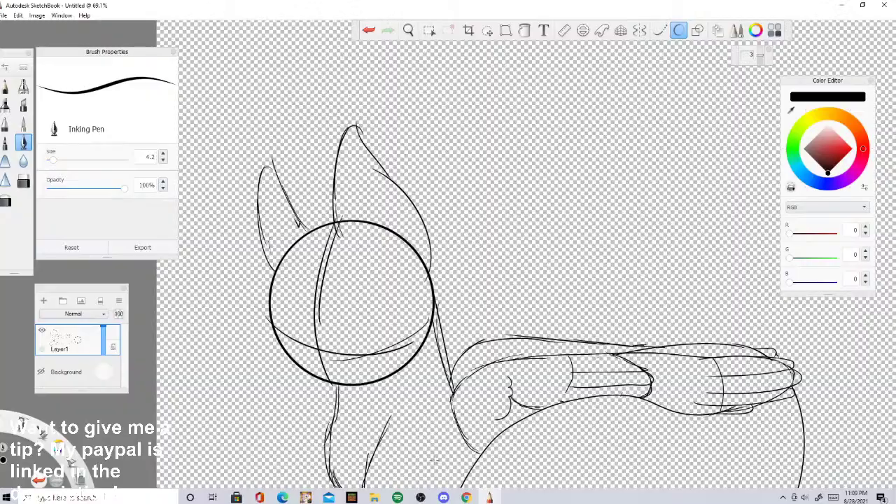
Step: Recheck the Duncan reference in Chrome, then outline the muzzle and jaw on a new layer in red (RGB 255, 0, 0)
left_click(466, 497)
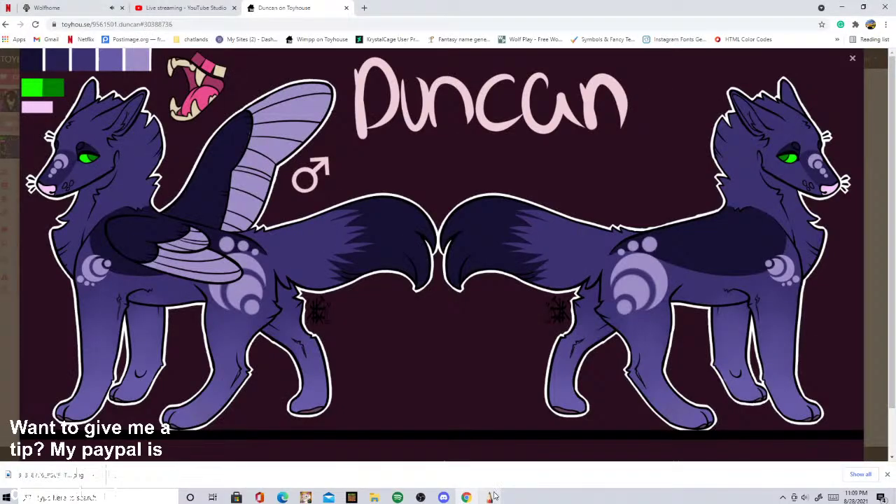
left_click(490, 497)
left_click(42, 302)
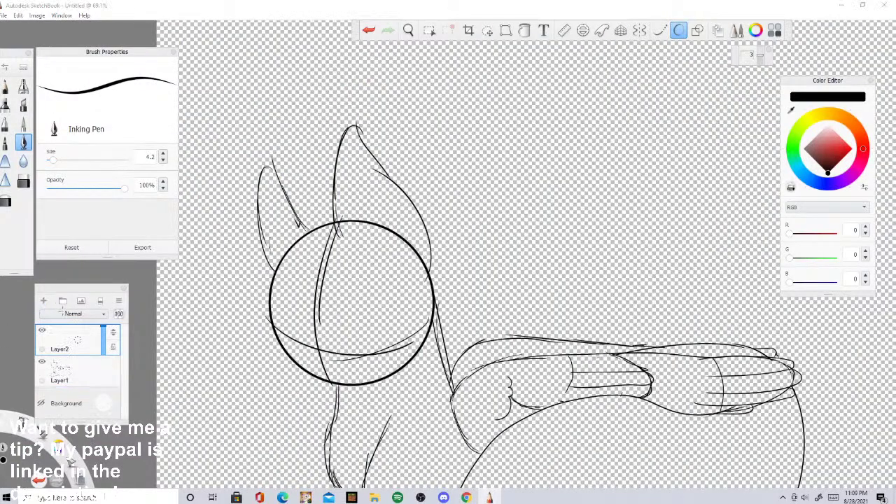
left_click(852, 149)
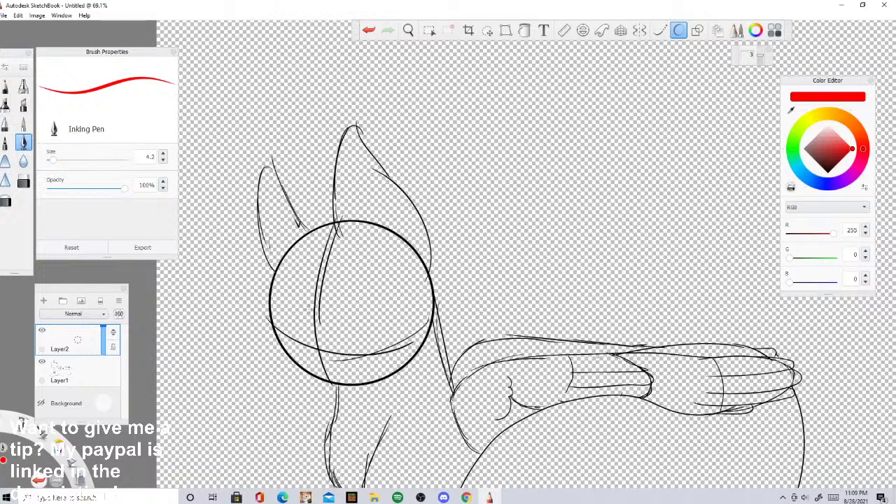
mouse_move(303, 295)
left_mouse_down()
mouse_move(302, 319)
mouse_move(306, 305)
mouse_move(277, 363)
mouse_move(263, 330)
mouse_move(261, 344)
mouse_move(296, 379)
mouse_move(341, 380)
mouse_move(413, 348)
left_mouse_up()
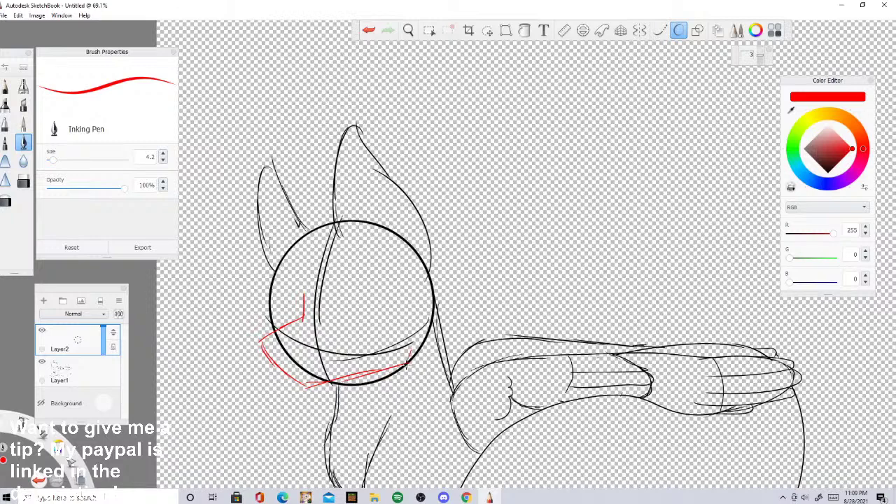
Step: Continue the red head outline along the cheek, near ear and forehead, and rough in the far eye
left_click_drag(425, 308, 408, 353)
mouse_move(423, 301)
left_mouse_down()
mouse_move(434, 236)
mouse_move(365, 125)
mouse_move(337, 170)
mouse_move(335, 196)
mouse_move(309, 225)
mouse_move(329, 219)
mouse_move(308, 228)
mouse_move(292, 260)
mouse_move(287, 318)
left_mouse_up()
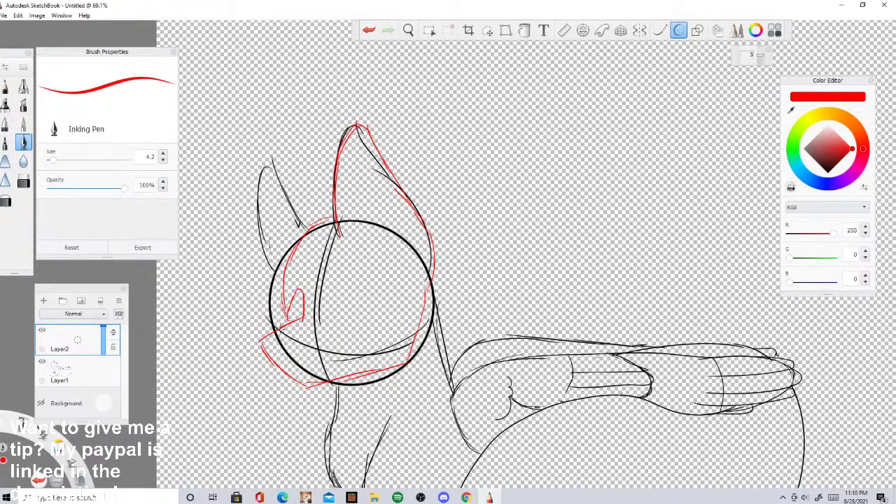
left_click_drag(280, 328, 286, 268)
Step: Erase the far eye with the Hard Eraser and redraw it as a rounder shape with the Inking Pen
left_click(23, 180)
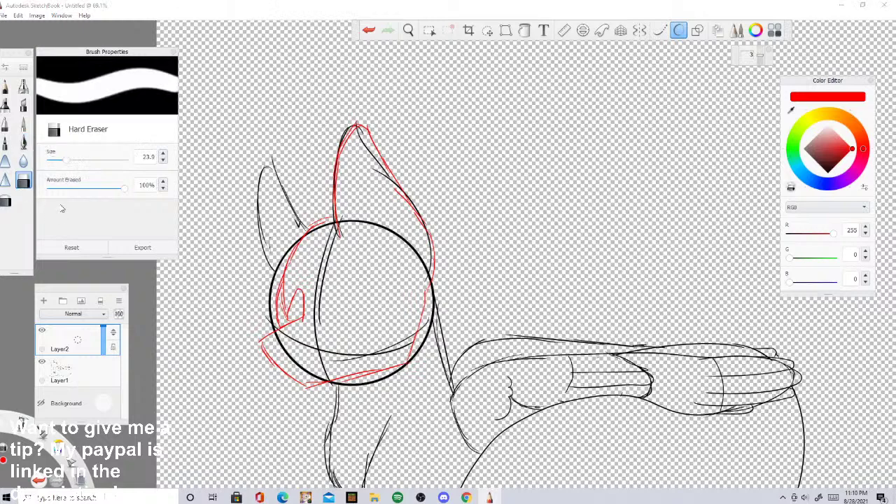
mouse_move(280, 308)
left_mouse_down()
mouse_move(301, 308)
mouse_move(282, 313)
left_mouse_up()
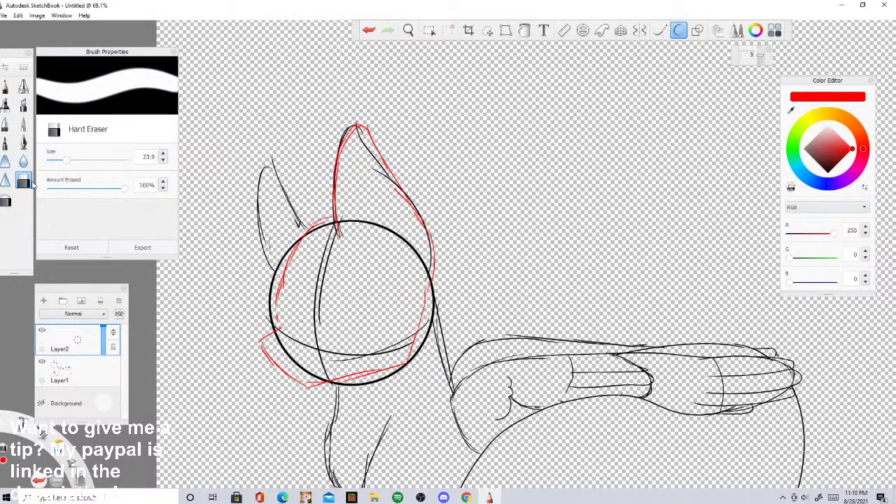
left_click(24, 143)
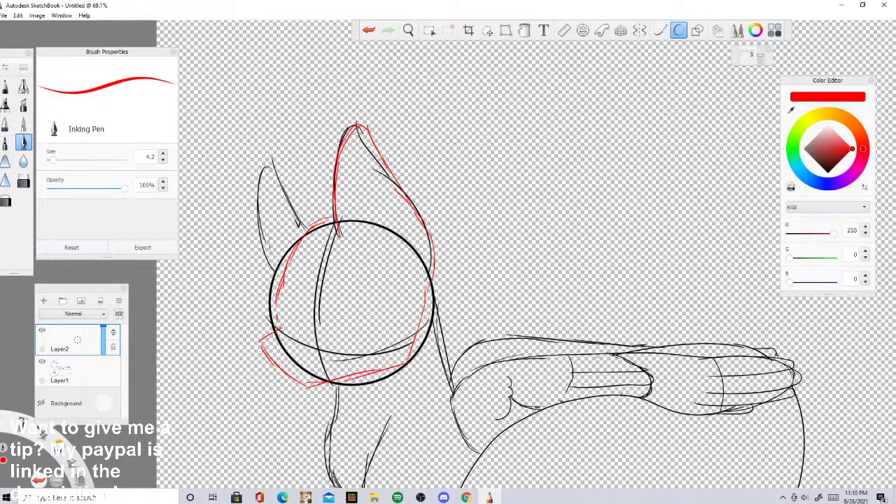
left_click_drag(274, 331, 297, 321)
left_click_drag(298, 290, 281, 319)
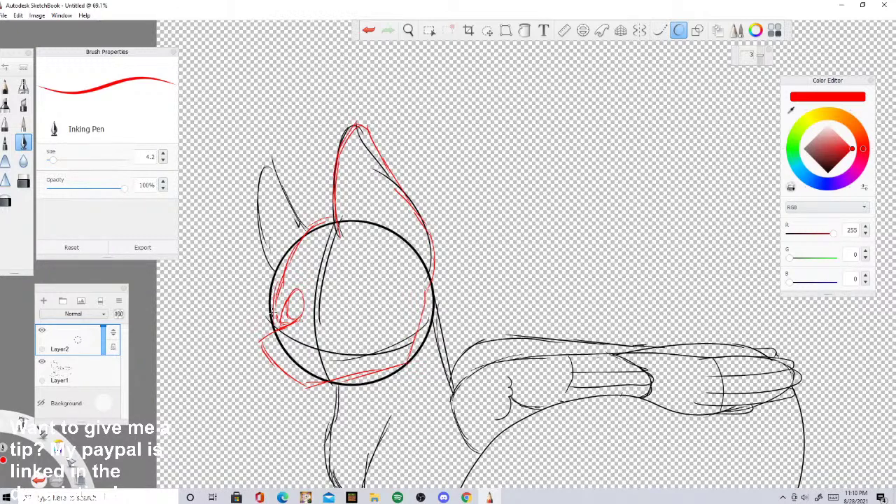
Step: Outline the far ear in red over the black sketch, joining it to the forehead and side of the face
left_click_drag(283, 181, 319, 226)
mouse_move(276, 163)
left_mouse_down()
mouse_move(294, 202)
mouse_move(261, 209)
mouse_move(264, 263)
left_mouse_up()
left_click_drag(260, 231, 279, 292)
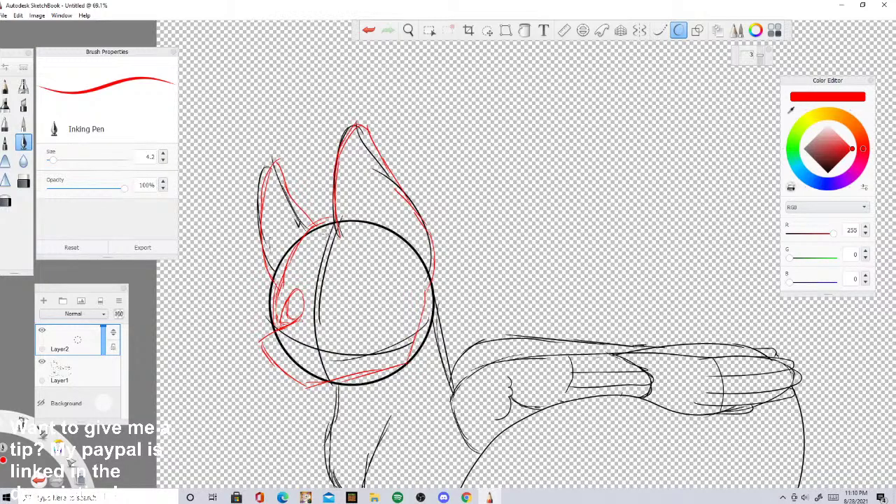
Step: Recheck the Duncan reference in Chrome, then add a fur tuft between the ears and jagged fur down the back of the neck
left_click(466, 497)
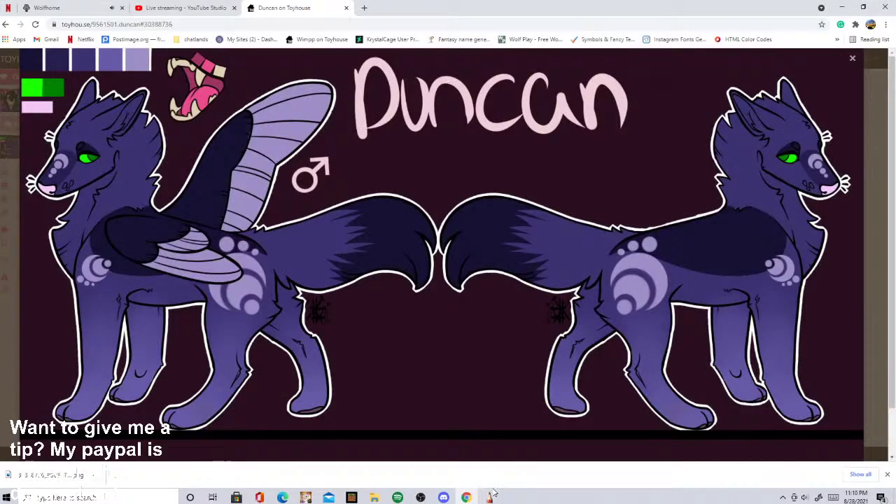
left_click(489, 497)
left_click_drag(308, 236, 322, 209)
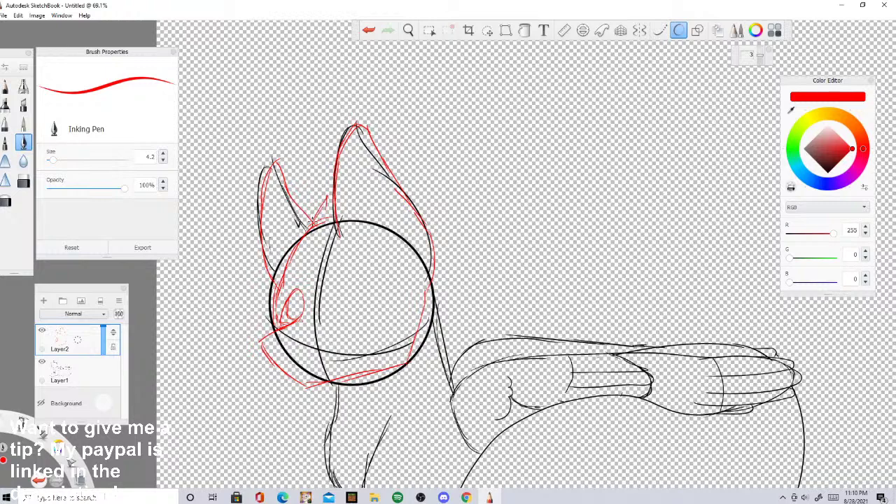
mouse_move(396, 192)
left_mouse_down()
mouse_move(420, 197)
mouse_move(432, 192)
mouse_move(444, 230)
mouse_move(442, 291)
left_mouse_up()
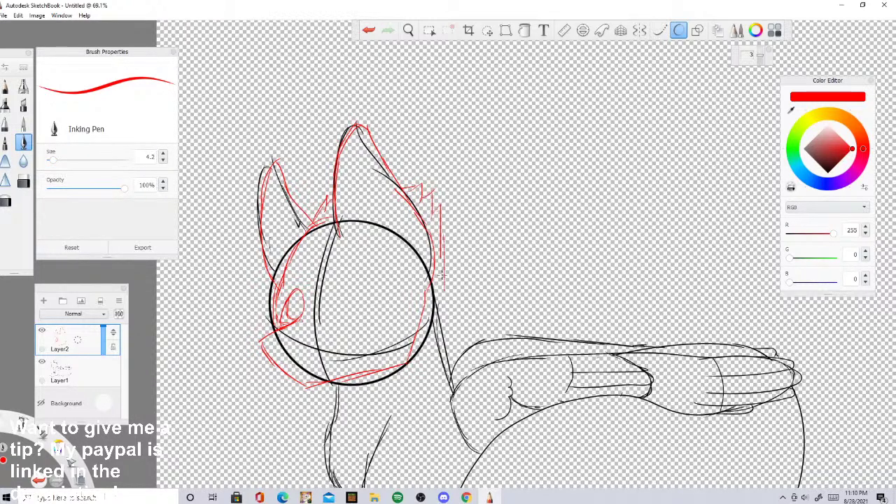
left_click_drag(439, 250, 455, 384)
Step: Recheck the Duncan reference in Chrome, then sketch the nose and mouth on the muzzle and a teardrop brow mark above the far eye
left_click(466, 497)
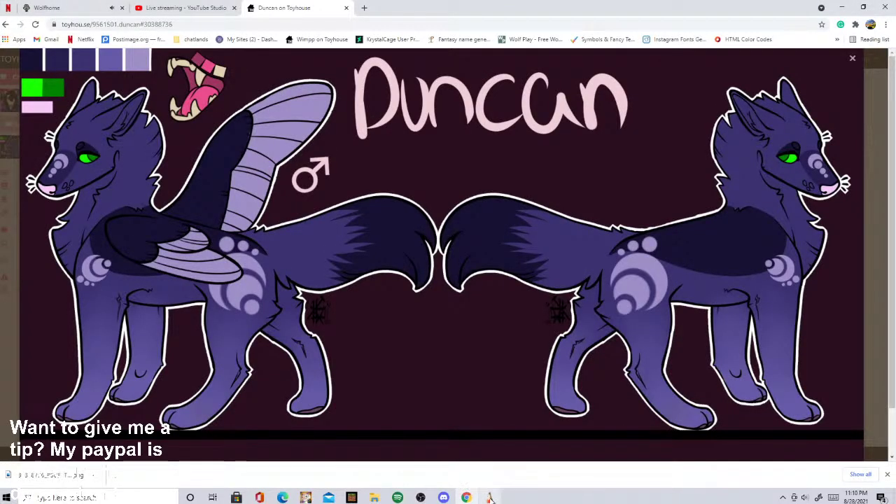
mouse_move(490, 499)
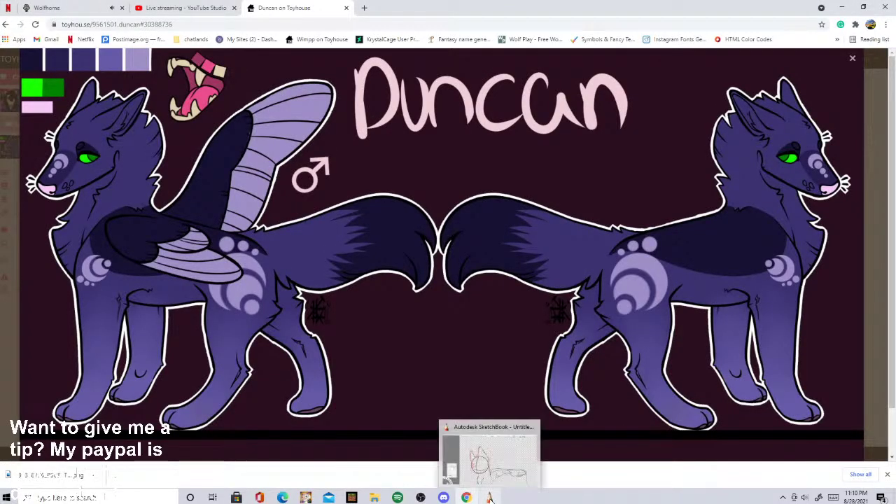
left_click(489, 498)
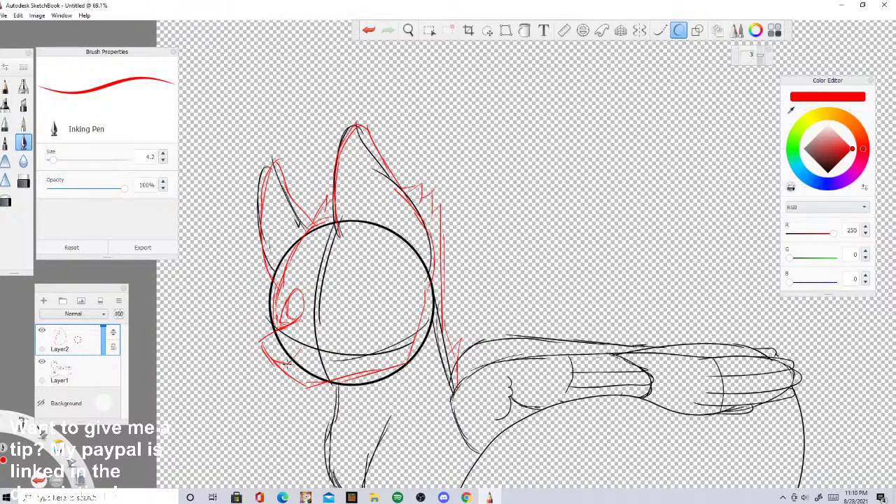
mouse_move(305, 341)
left_mouse_down()
mouse_move(284, 339)
mouse_move(285, 357)
mouse_move(277, 355)
left_mouse_up()
left_click_drag(317, 374, 296, 373)
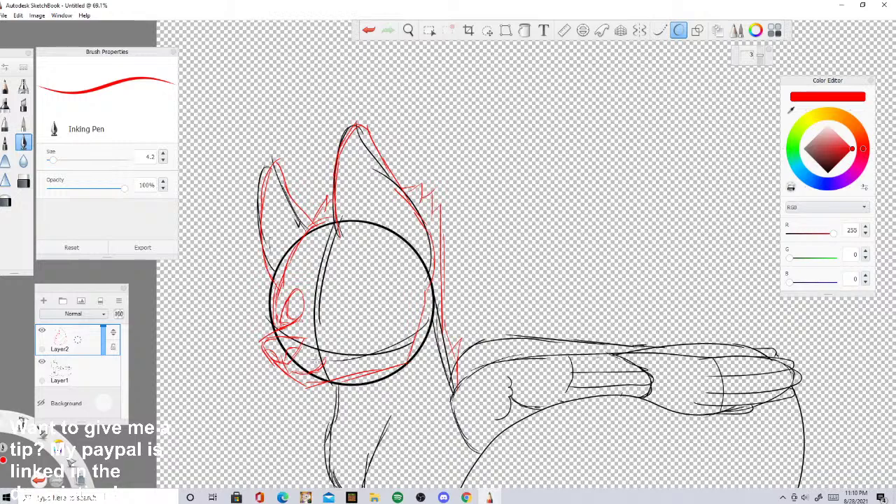
scroll(327, 329, "up", 5)
mouse_move(232, 168)
left_mouse_down()
mouse_move(250, 160)
mouse_move(226, 182)
left_mouse_up()
Step: Recheck the Duncan reference in Chrome and sketch the large near eye with a rounded corner and an oval iris inside
left_click(466, 497)
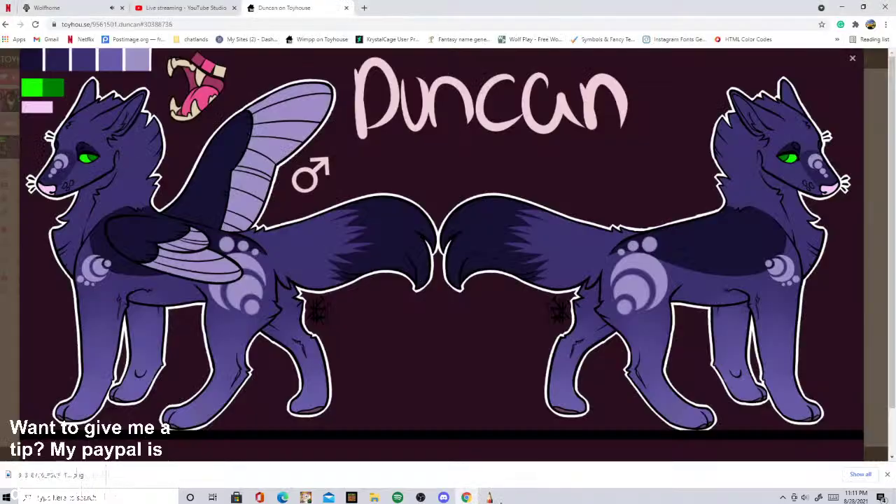
left_click(491, 497)
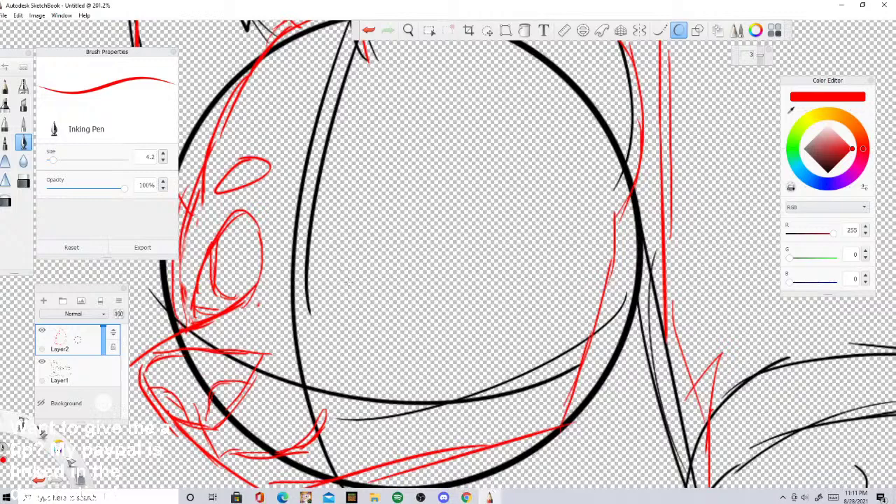
mouse_move(337, 299)
left_mouse_down()
mouse_move(334, 224)
mouse_move(338, 262)
mouse_move(359, 194)
mouse_move(406, 228)
left_mouse_up()
mouse_move(367, 175)
left_mouse_down()
mouse_move(441, 245)
mouse_move(448, 266)
left_mouse_up()
left_click_drag(371, 179, 343, 191)
mouse_move(372, 184)
left_mouse_down()
mouse_move(351, 186)
mouse_move(341, 244)
left_mouse_up()
mouse_move(337, 275)
left_mouse_down()
mouse_move(365, 301)
mouse_move(416, 312)
left_mouse_up()
mouse_move(338, 294)
left_mouse_down()
mouse_move(434, 315)
mouse_move(454, 282)
mouse_move(444, 264)
left_mouse_up()
left_click_drag(366, 188, 360, 245)
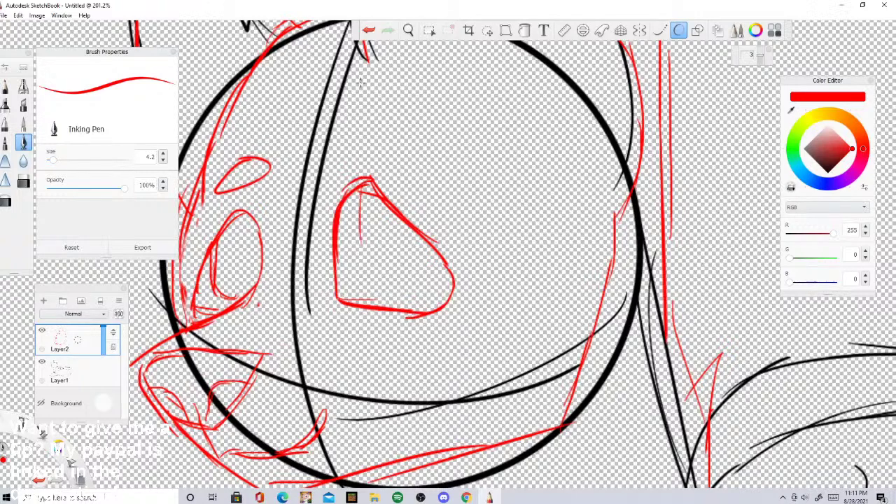
left_click(368, 31)
mouse_move(348, 284)
left_mouse_down()
mouse_move(337, 227)
mouse_move(378, 298)
mouse_move(395, 215)
left_mouse_up()
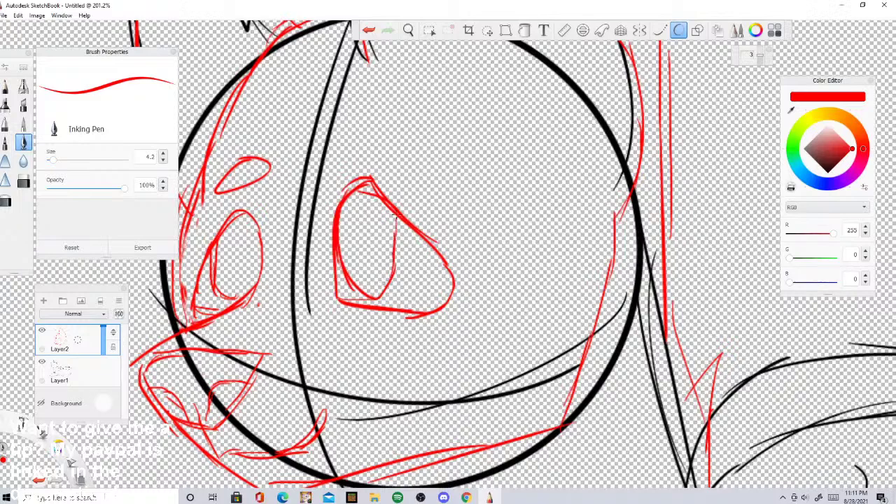
Step: Draw a small oval brow mark just above the near eye
scroll(384, 272, "down", 8)
scroll(384, 272, "up", 4)
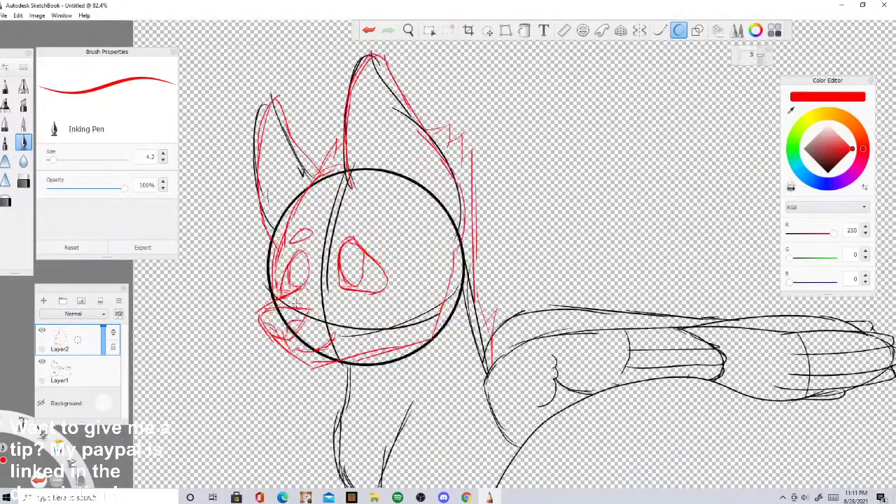
scroll(371, 199, "down", 1)
scroll(368, 203, "up", 3)
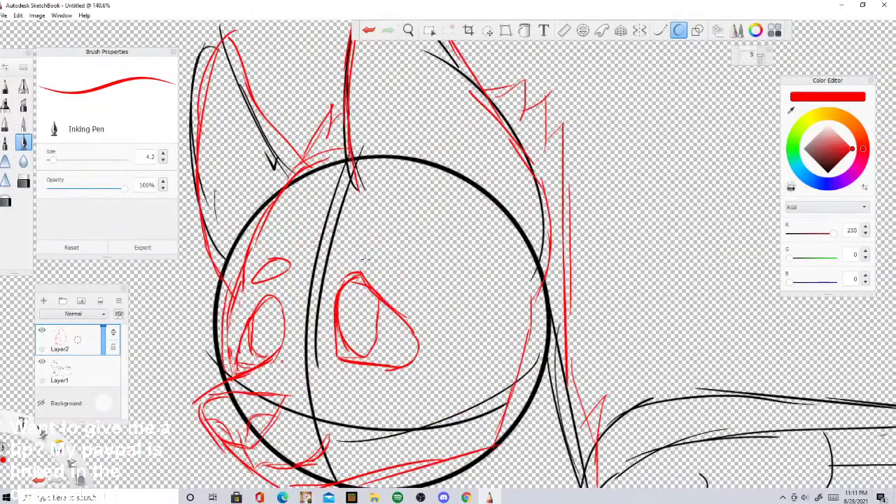
mouse_move(365, 244)
left_mouse_down()
mouse_move(330, 256)
mouse_move(374, 263)
mouse_move(360, 242)
left_mouse_up()
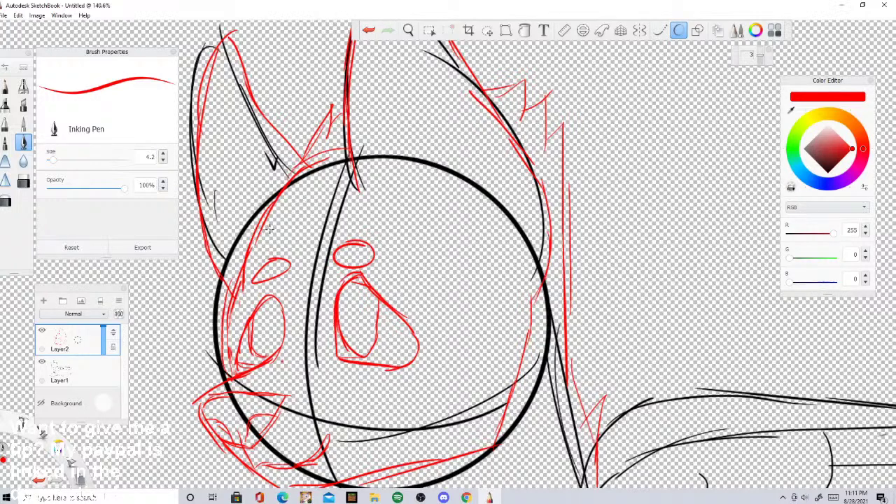
Step: Erase the teardrop brow mark above the far eye with the Hard Eraser
left_click(23, 182)
left_click_drag(256, 277, 282, 264)
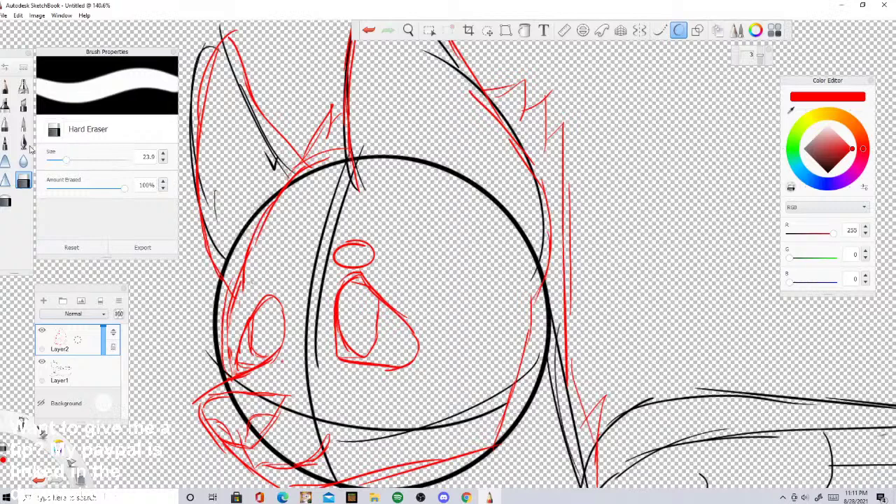
key("e")
Step: Lower the opacity of Layer1 and draw a small oval brow mark above the far eye on Layer2
left_click(70, 369)
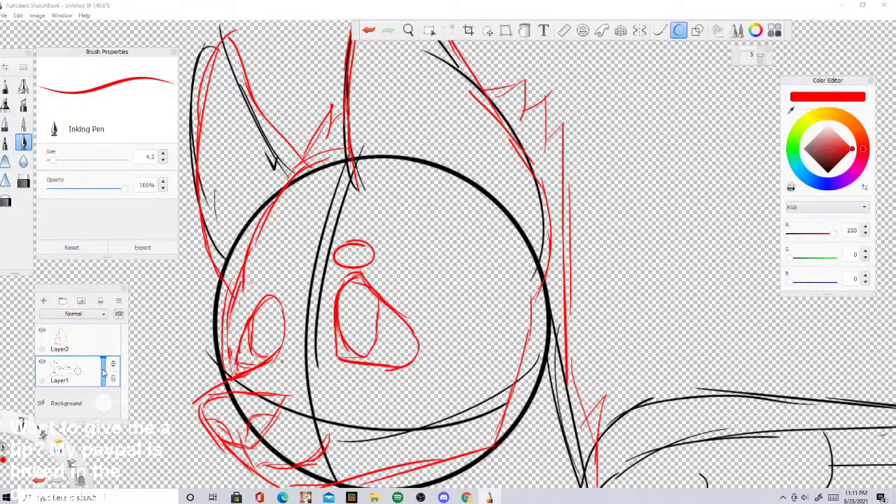
left_click_drag(105, 369, 105, 378)
left_click(77, 345)
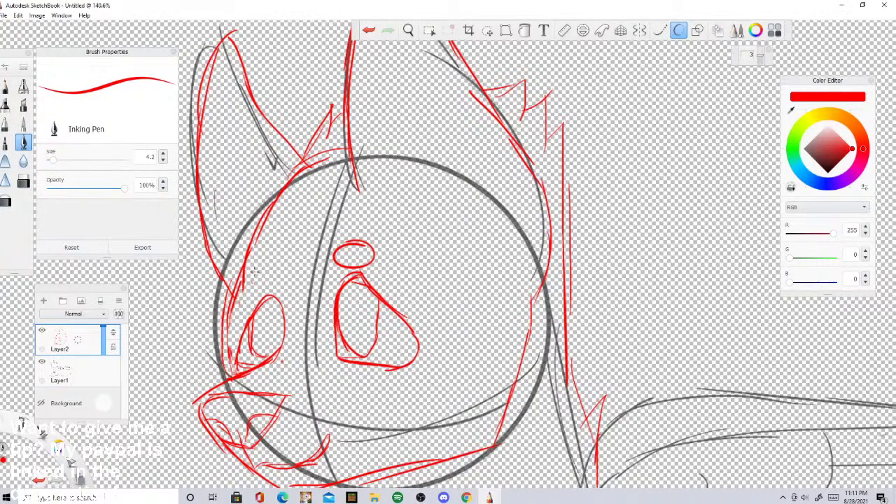
mouse_move(254, 272)
left_mouse_down()
mouse_move(272, 281)
mouse_move(255, 270)
left_mouse_up()
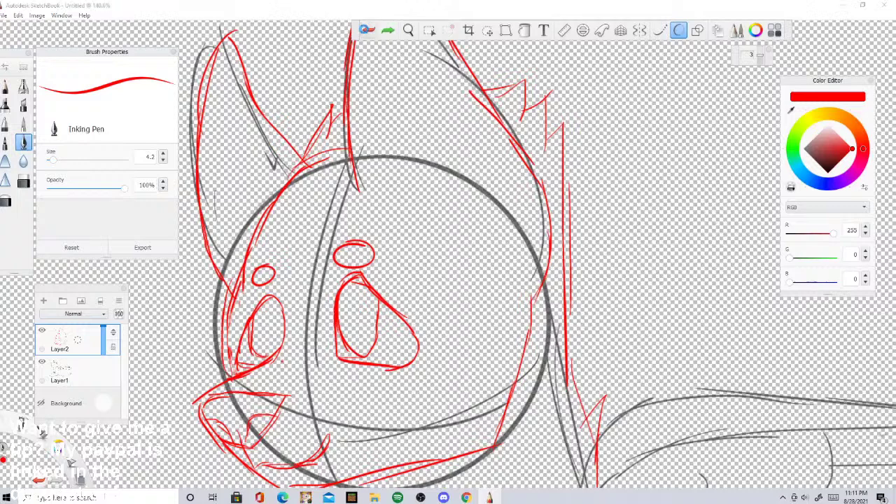
Step: Undo the last far-eye stroke, then redraw the eye's inner edge with a line extending upward beside the brow mark and tidy the lower corner
left_click(368, 30)
mouse_move(286, 313)
left_mouse_down()
mouse_move(286, 249)
mouse_move(255, 284)
mouse_move(269, 266)
mouse_move(283, 325)
mouse_move(284, 314)
mouse_move(270, 354)
mouse_move(257, 362)
left_mouse_up()
left_click(23, 181)
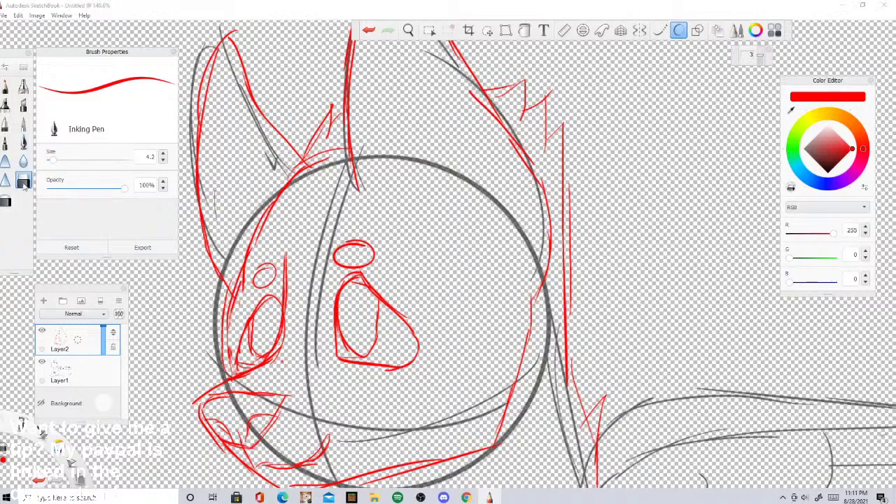
left_click(53, 161)
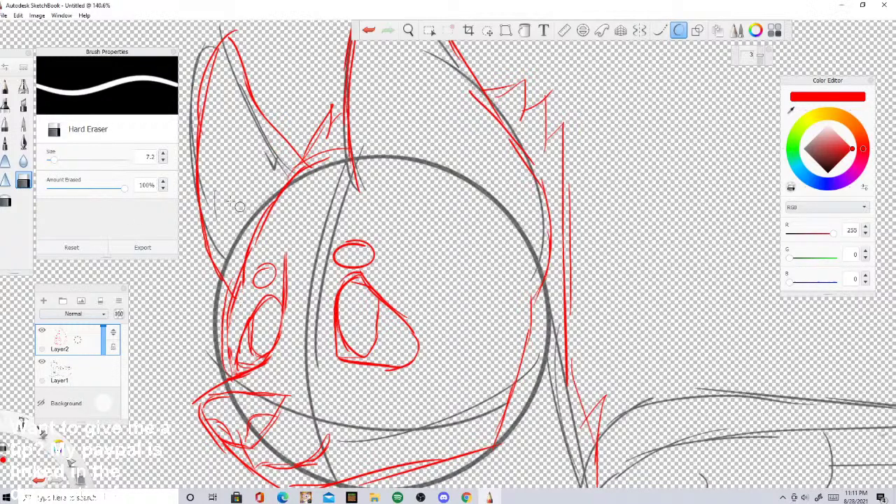
left_click(23, 142)
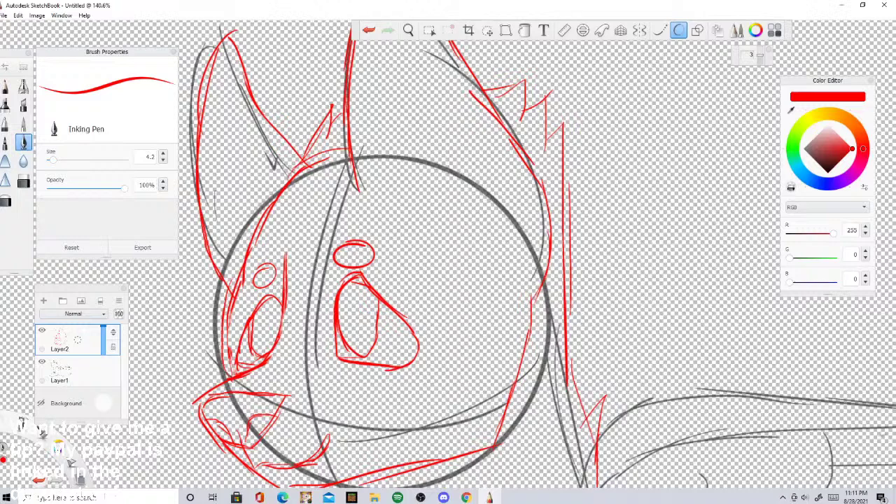
left_click_drag(284, 307, 283, 330)
Step: Sketch the inner ear outlines inside the far and near ears in red
scroll(345, 189, "down", 7)
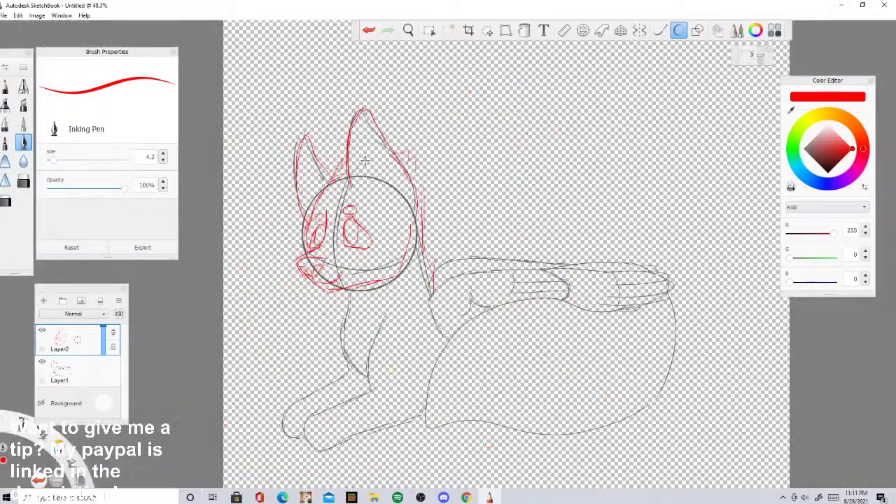
scroll(363, 127, "up", 5)
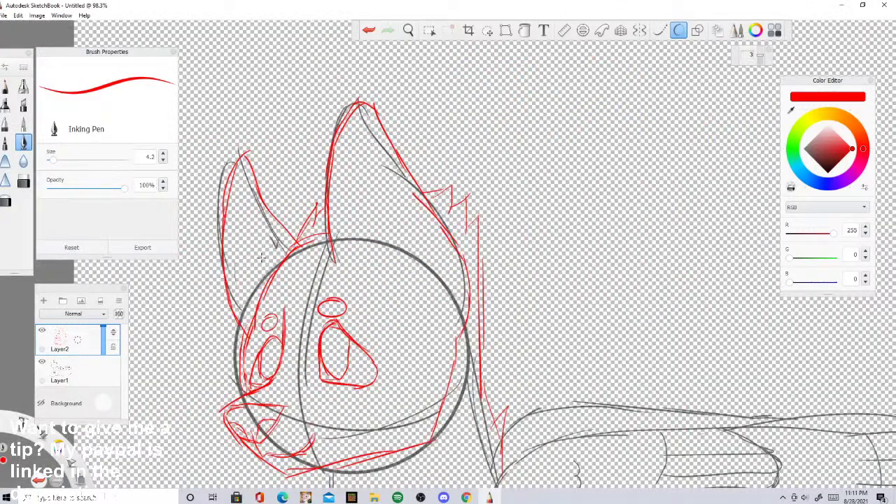
mouse_move(277, 245)
left_mouse_down()
mouse_move(247, 213)
mouse_move(244, 280)
left_mouse_up()
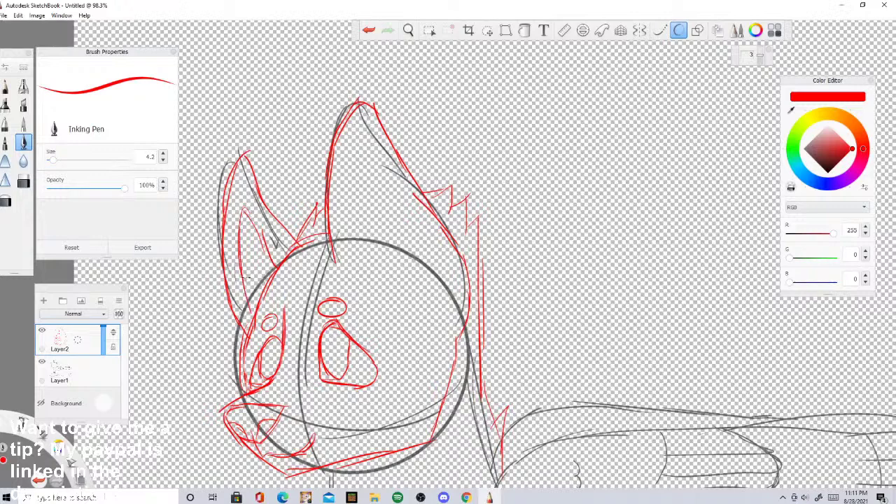
mouse_move(417, 283)
left_mouse_down()
mouse_move(406, 223)
mouse_move(374, 162)
mouse_move(350, 189)
mouse_move(348, 256)
left_mouse_up()
Step: Check the Duncan reference in Chrome and add jagged fur strokes inside both ears in SketchBook, undoing a stray stroke
left_click(467, 497)
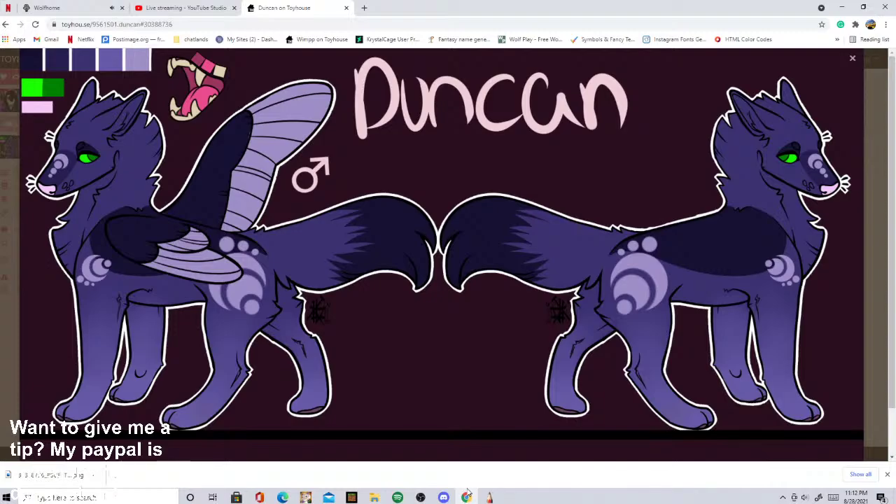
left_click(488, 497)
mouse_move(380, 257)
left_mouse_down()
mouse_move(360, 175)
mouse_move(371, 238)
left_mouse_up()
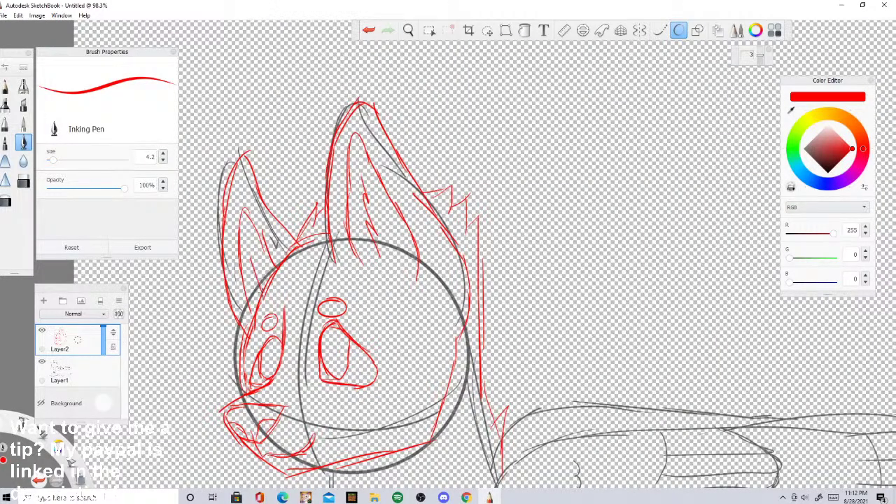
left_click(369, 30)
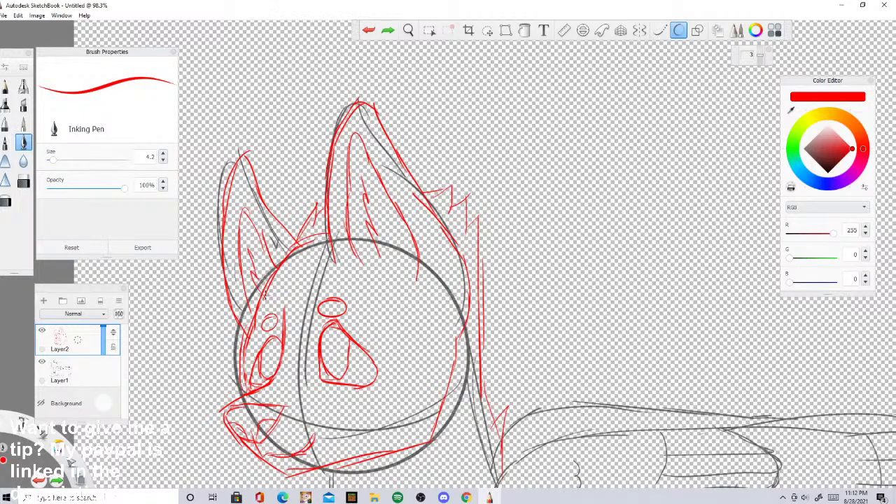
left_click_drag(247, 241, 254, 269)
Step: Trace the curved front edge and the start of the upper edge of the folded wing in red over the base sketch
scroll(189, 214, "down", 5)
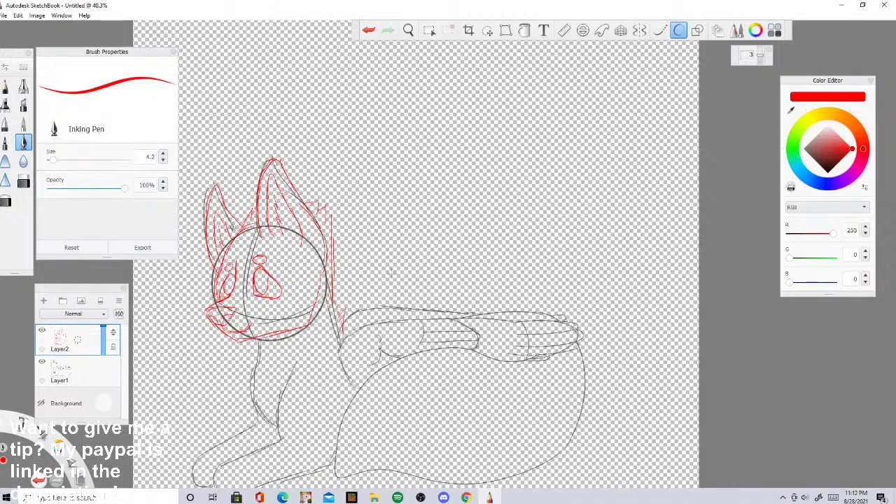
scroll(392, 273, "down", 2)
scroll(313, 313, "up", 6)
scroll(369, 206, "down", 4)
scroll(543, 360, "down", 2)
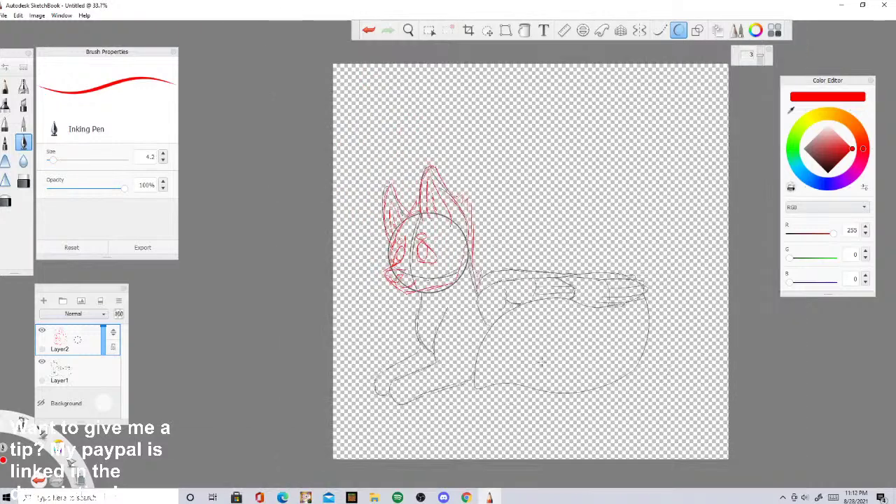
scroll(542, 362, "up", 5)
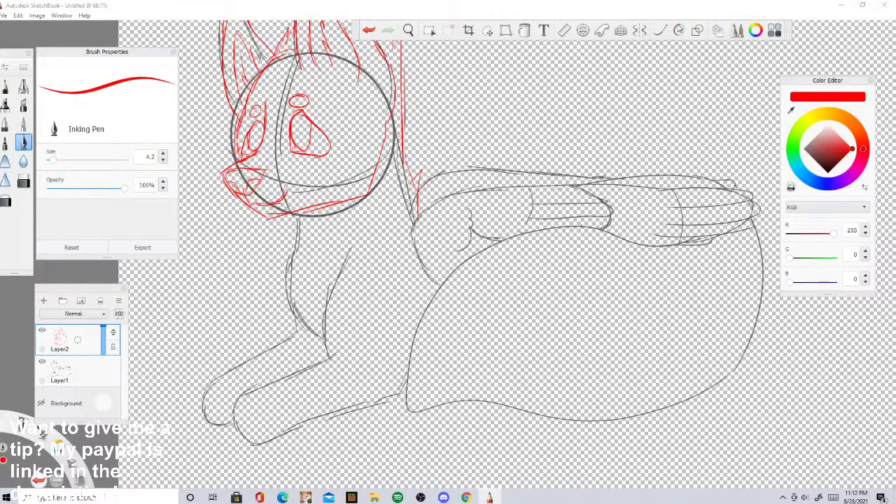
scroll(401, 256, "up", 3)
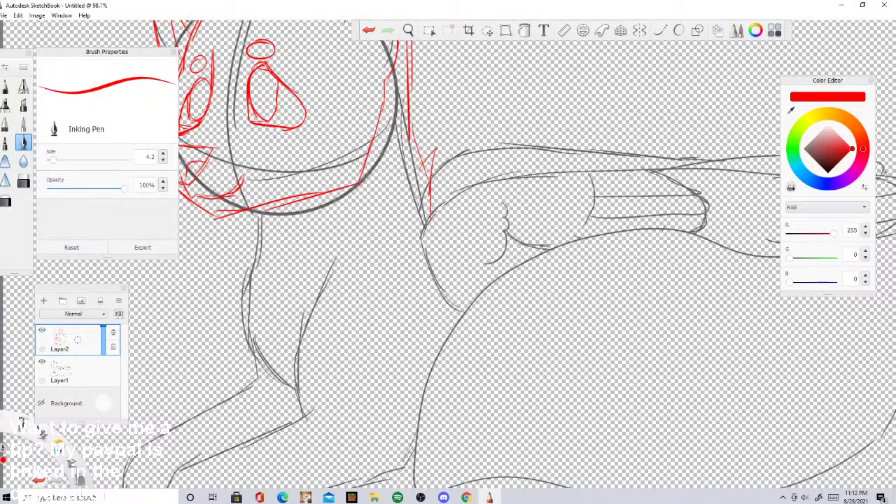
mouse_move(433, 211)
left_mouse_down()
mouse_move(427, 255)
mouse_move(446, 293)
left_mouse_up()
left_click_drag(430, 255, 458, 308)
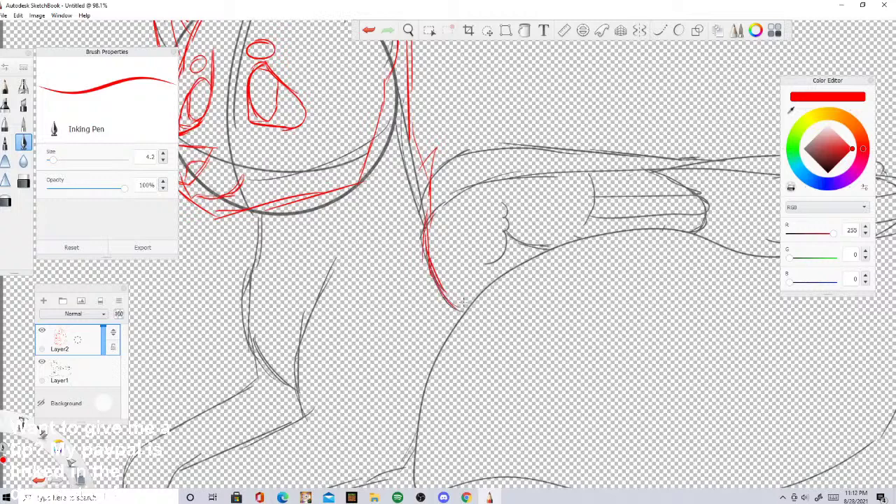
mouse_move(430, 222)
left_mouse_down()
mouse_move(465, 192)
mouse_move(536, 171)
mouse_move(591, 168)
left_mouse_up()
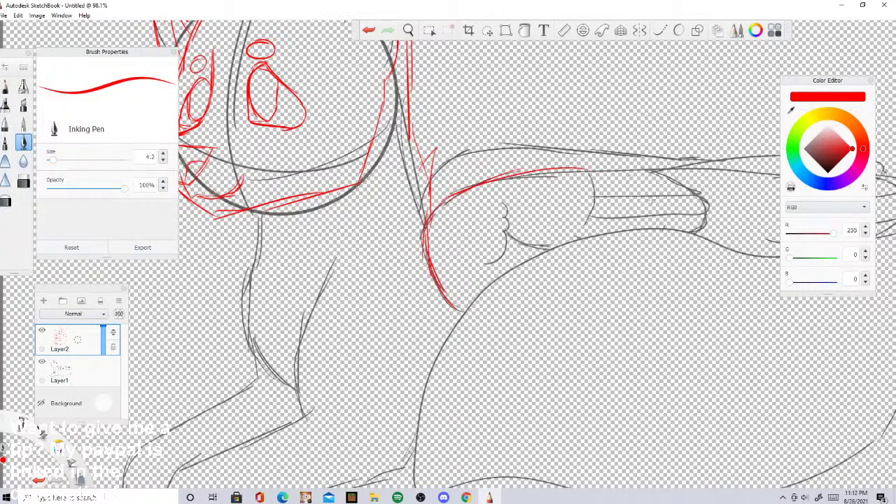
Step: Recheck the Duncan reference in Chrome and sketch the front of the neck with pointed fur tufts down to the chest
scroll(593, 224, "down", 3)
scroll(515, 241, "up", 5)
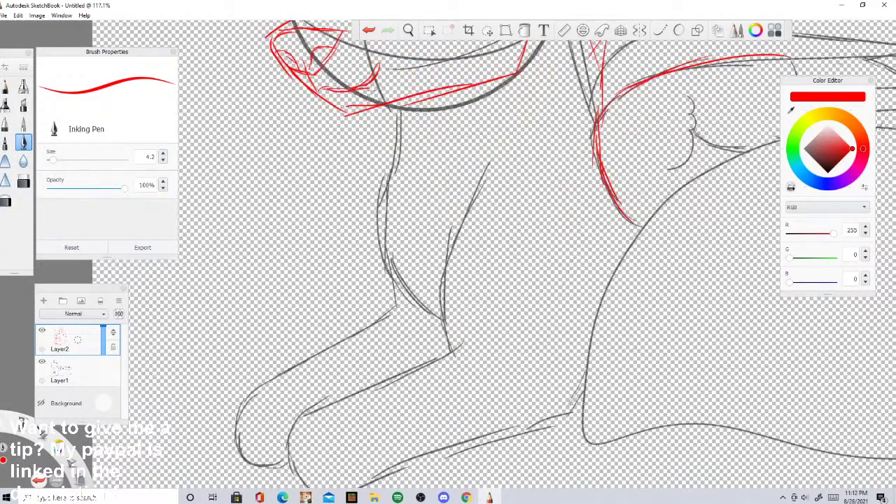
scroll(448, 252, "down", 2)
left_click(467, 498)
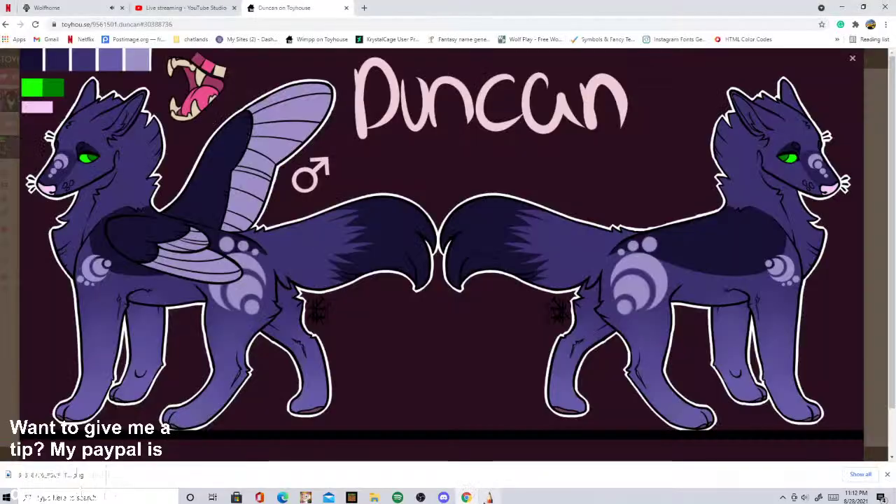
left_click(490, 498)
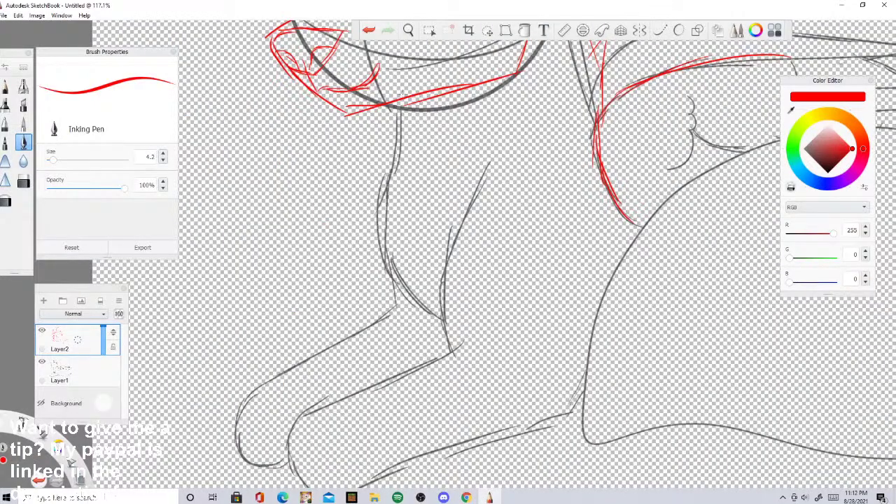
mouse_move(403, 96)
left_mouse_down()
mouse_move(388, 164)
mouse_move(400, 145)
mouse_move(367, 162)
mouse_move(389, 186)
left_mouse_up()
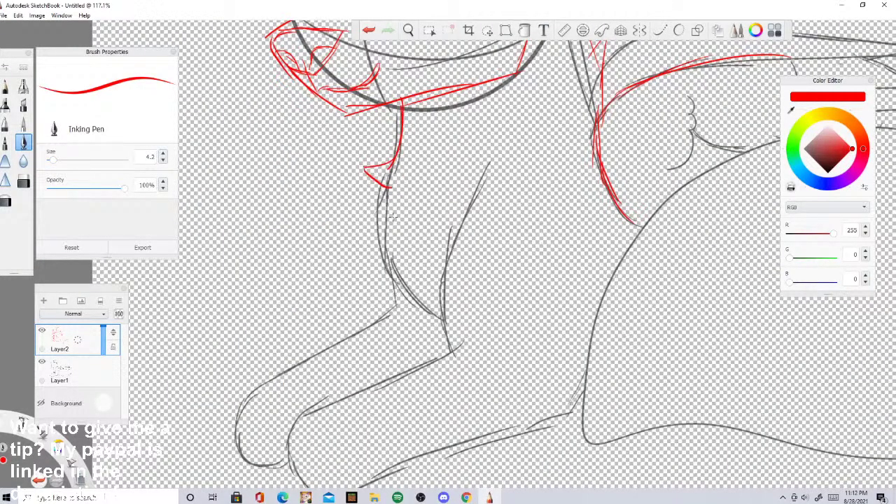
left_click(467, 497)
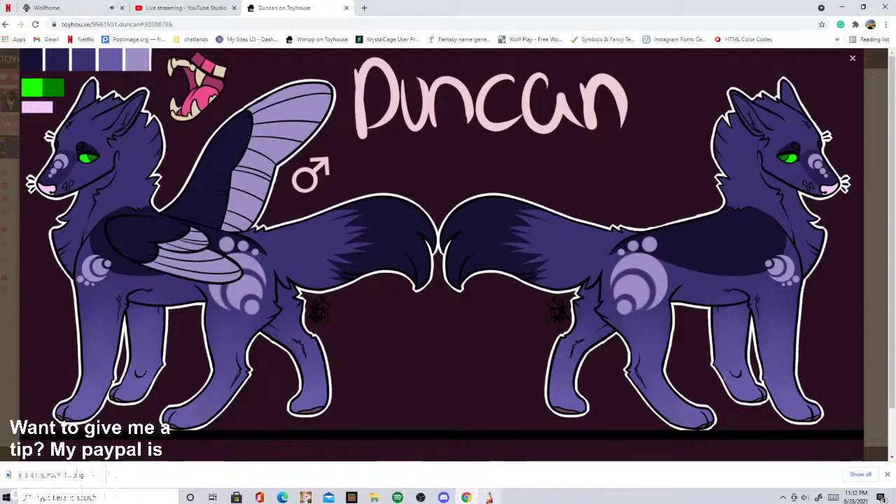
left_click(491, 498)
mouse_move(395, 185)
left_mouse_down()
mouse_move(360, 222)
mouse_move(416, 286)
left_mouse_up()
left_click_drag(364, 225, 434, 297)
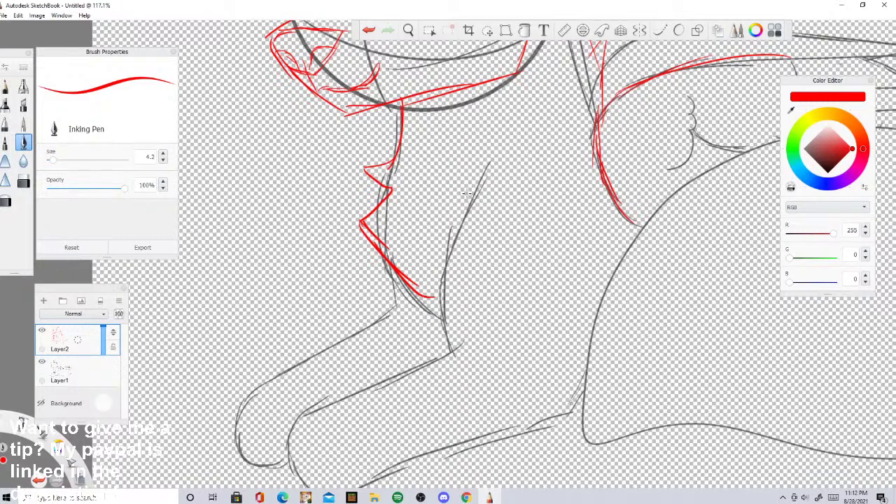
Step: Trace the near front leg in red from the shoulder along the foreleg, around the paw and back to the elbow
mouse_move(479, 177)
left_mouse_down()
mouse_move(453, 231)
mouse_move(463, 190)
mouse_move(441, 308)
left_mouse_up()
left_click_drag(445, 251, 455, 351)
mouse_move(434, 293)
left_mouse_down()
mouse_move(454, 350)
mouse_move(366, 376)
left_mouse_up()
left_click_drag(442, 354, 304, 410)
mouse_move(376, 379)
left_mouse_down()
mouse_move(310, 415)
mouse_move(279, 482)
mouse_move(301, 480)
left_mouse_up()
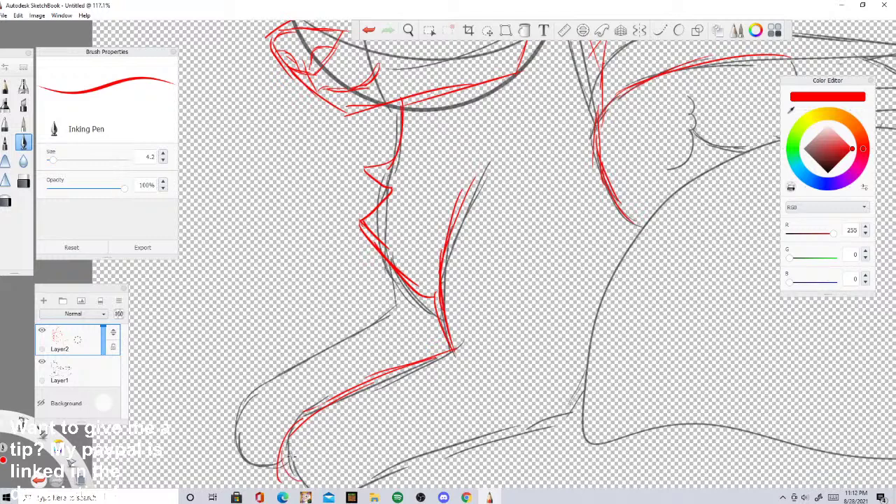
left_click_drag(289, 451, 279, 487)
mouse_move(389, 458)
left_mouse_down()
mouse_move(349, 488)
mouse_move(486, 431)
left_mouse_up()
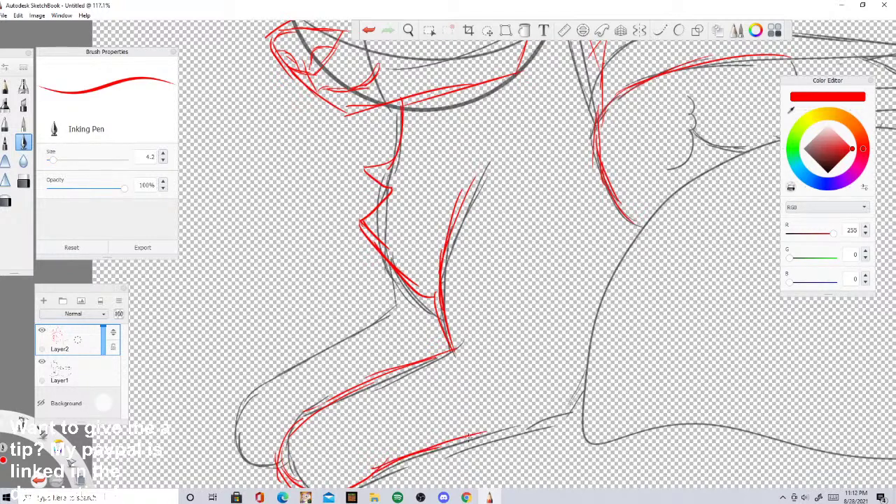
mouse_move(422, 452)
left_mouse_down()
mouse_move(568, 421)
mouse_move(580, 373)
left_mouse_up()
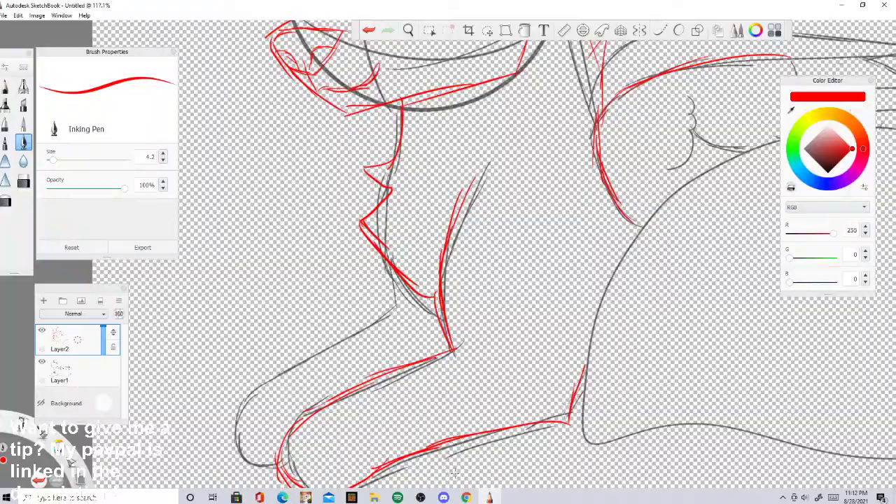
Step: Consult the Duncan reference, then outline the far front leg with an extended paw and add toe lines to both front paws
left_click(467, 497)
left_click(489, 497)
left_click_drag(332, 435, 290, 488)
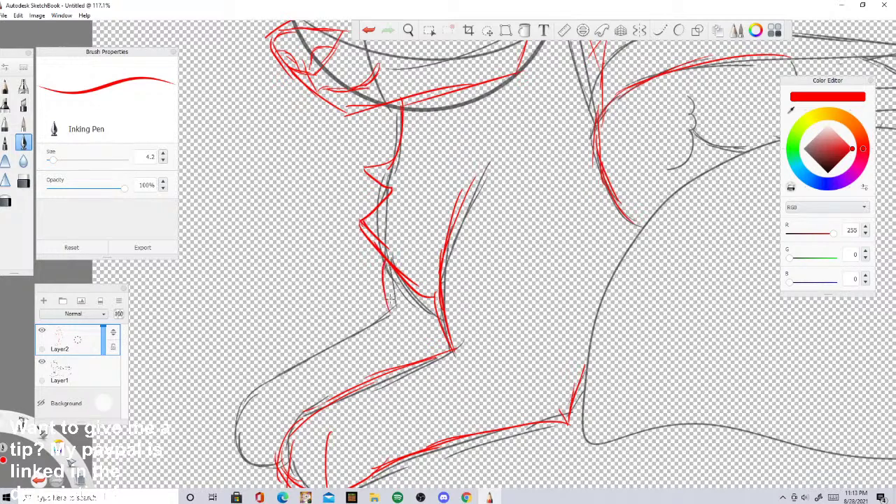
mouse_move(390, 311)
left_mouse_down()
mouse_move(237, 416)
mouse_move(214, 418)
mouse_move(197, 451)
mouse_move(200, 440)
mouse_move(227, 473)
mouse_move(211, 459)
mouse_move(219, 478)
mouse_move(279, 461)
left_mouse_up()
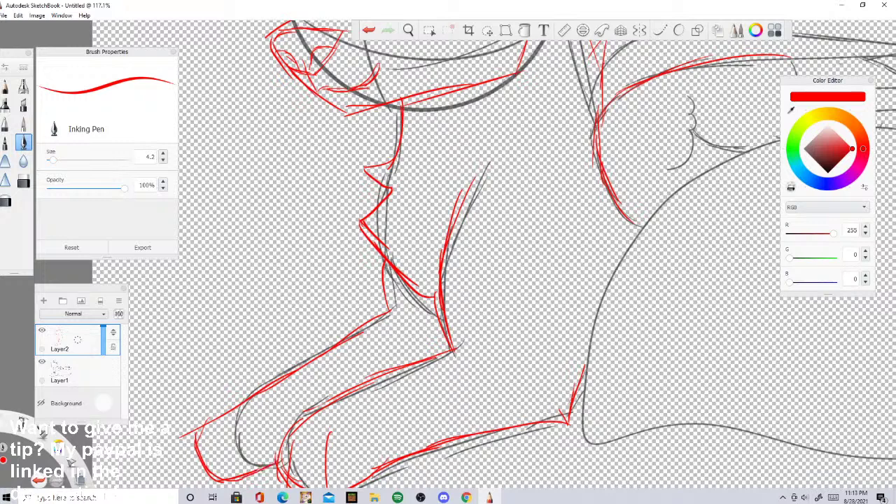
left_click_drag(236, 435, 237, 476)
left_click_drag(210, 432, 206, 462)
Step: Draw spiky cheek fur along the near side of the head, from beside the eye down under the jaw
scroll(382, 291, "down", 4)
scroll(420, 276, "up", 3)
scroll(396, 292, "down", 3)
scroll(395, 262, "up", 2)
scroll(373, 187, "down", 3)
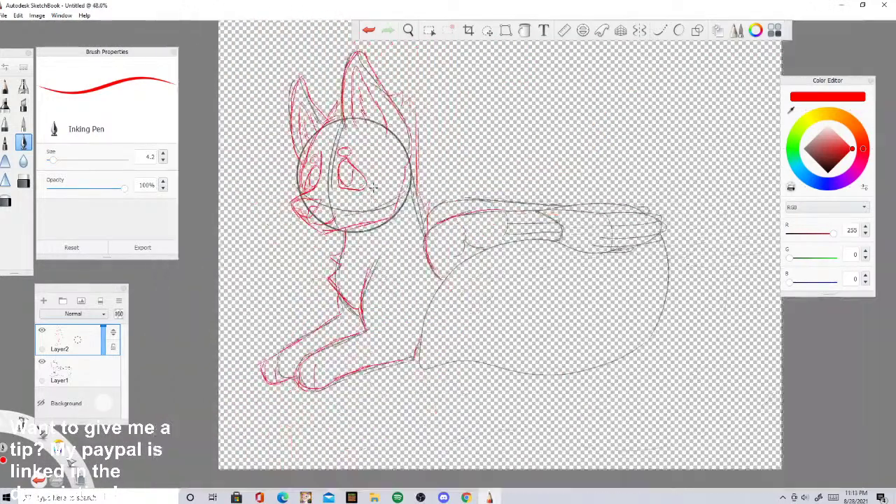
scroll(373, 187, "up", 7)
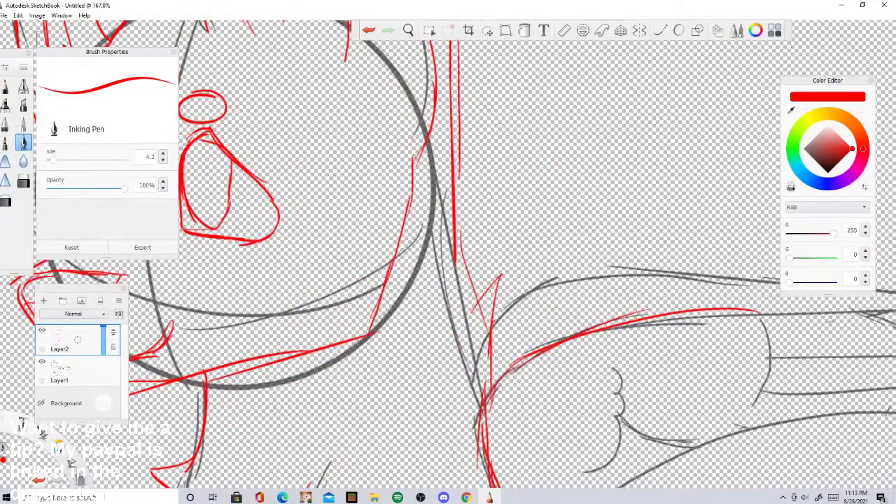
mouse_move(402, 146)
left_mouse_down()
mouse_move(461, 184)
mouse_move(423, 204)
mouse_move(432, 259)
mouse_move(461, 280)
mouse_move(341, 372)
left_mouse_up()
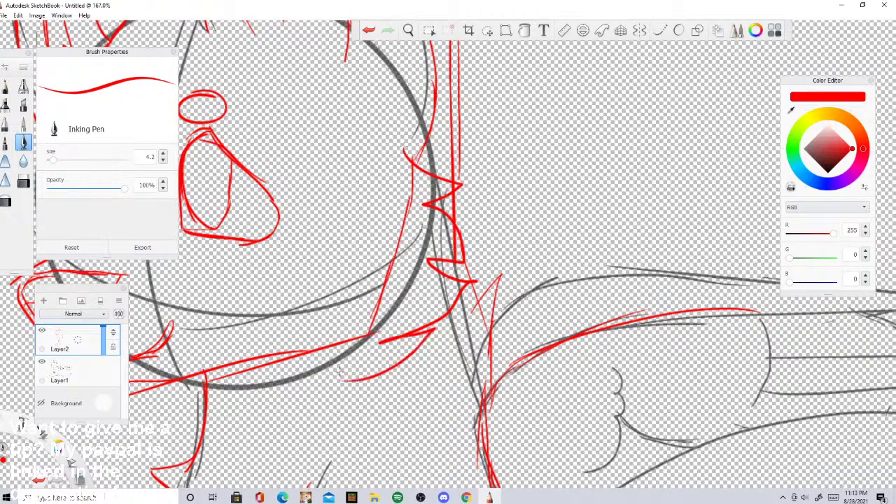
Step: Draw spiky cheek fur beside the far eye down to the muzzle, undoing the oversized first attempt
scroll(249, 247, "down", 5)
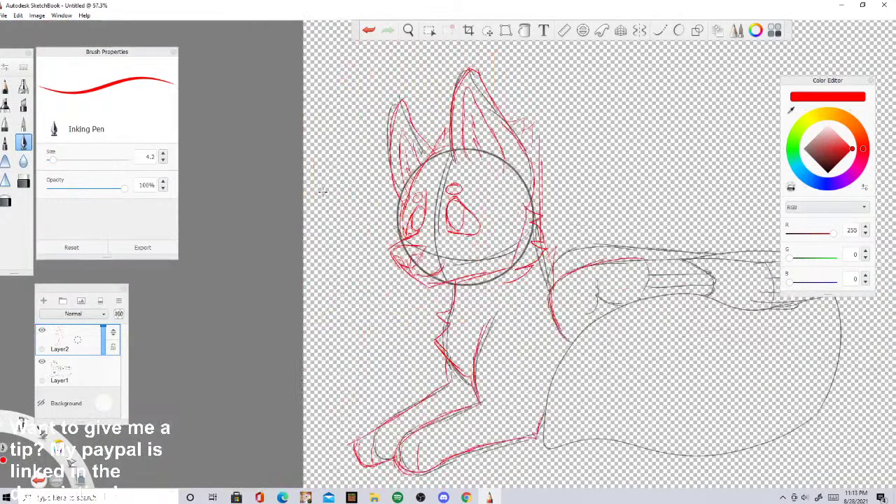
scroll(392, 189, "up", 8)
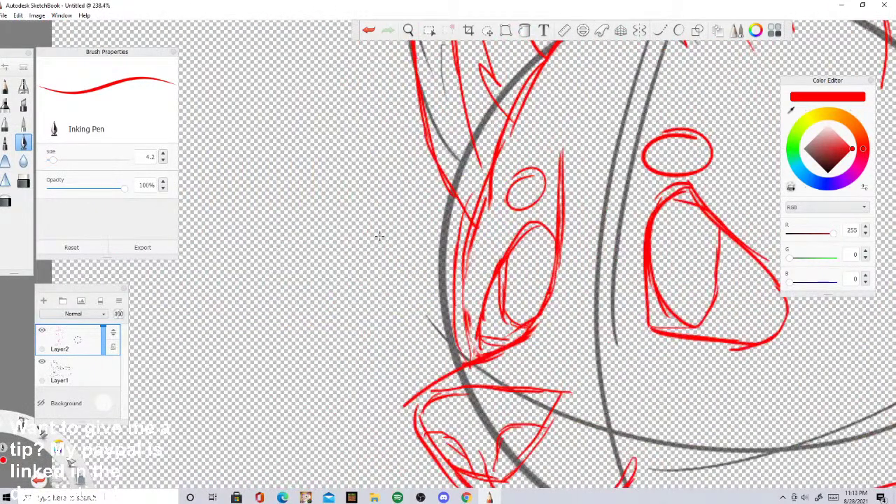
mouse_move(472, 210)
left_mouse_down()
mouse_move(393, 208)
mouse_move(400, 244)
mouse_move(416, 258)
mouse_move(354, 272)
left_mouse_up()
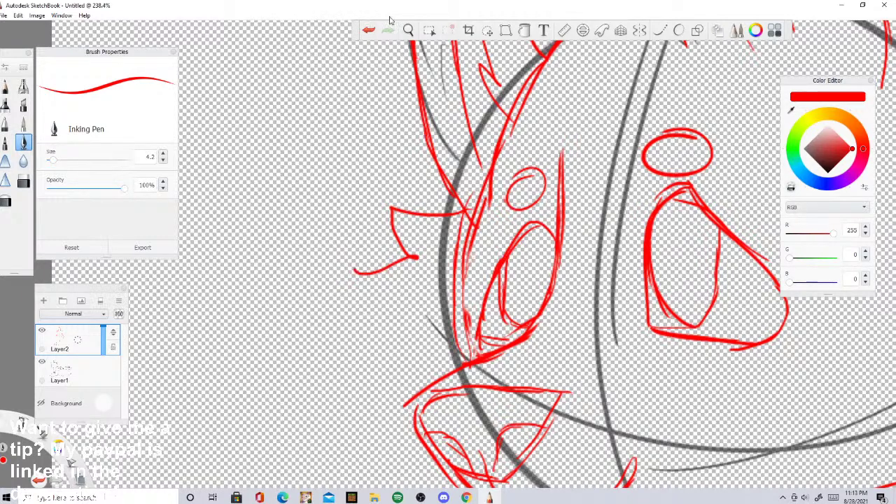
left_click(369, 30)
mouse_move(468, 214)
left_mouse_down()
mouse_move(434, 224)
mouse_move(421, 243)
mouse_move(401, 234)
mouse_move(428, 269)
mouse_move(395, 320)
mouse_move(432, 315)
mouse_move(421, 358)
mouse_move(459, 354)
left_mouse_up()
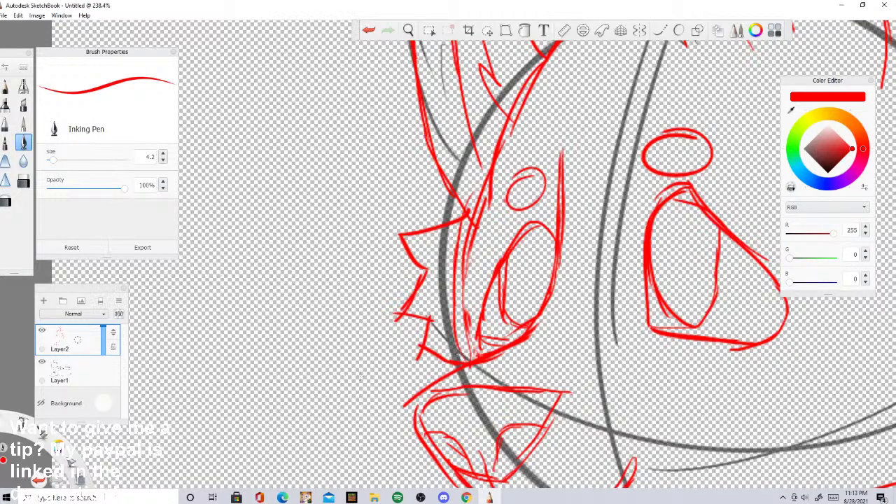
scroll(334, 294, "down", 10)
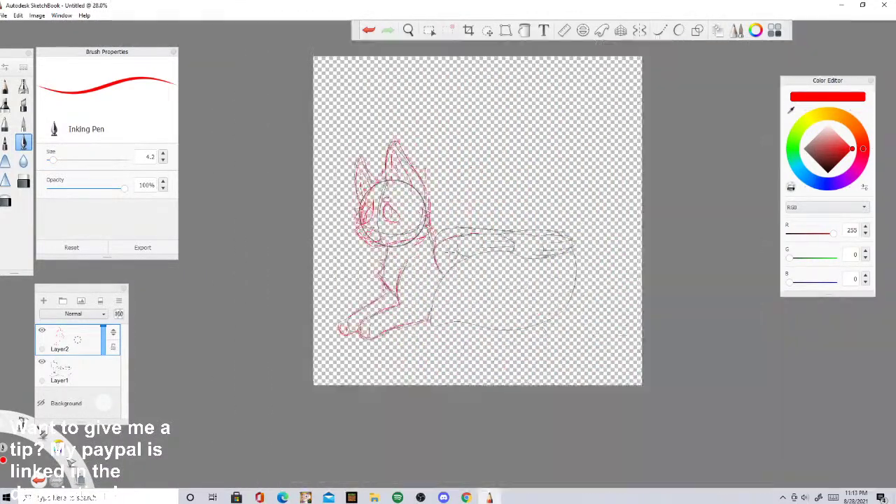
scroll(509, 307, "up", 6)
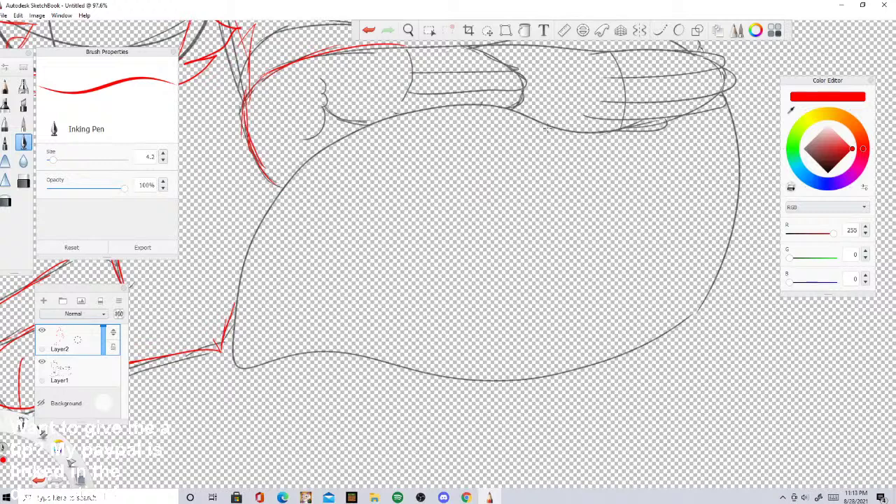
Step: Trace the folded near wing's lower edge in red from the shoulder back to the feather tips, adding the feather separation lines
mouse_move(278, 187)
left_mouse_down()
mouse_move(329, 145)
mouse_move(456, 102)
mouse_move(611, 126)
mouse_move(580, 127)
mouse_move(665, 123)
left_mouse_up()
mouse_move(585, 115)
left_mouse_down()
mouse_move(667, 123)
mouse_move(716, 108)
left_mouse_up()
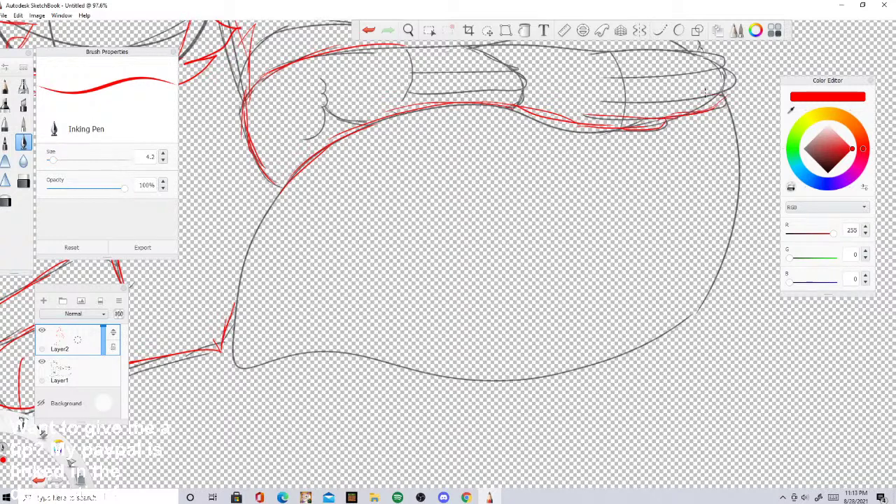
mouse_move(604, 102)
left_mouse_down()
mouse_move(738, 86)
mouse_move(736, 68)
mouse_move(696, 72)
left_mouse_up()
mouse_move(621, 81)
left_mouse_down()
mouse_move(708, 70)
mouse_move(732, 58)
left_mouse_up()
mouse_move(675, 60)
left_mouse_down()
mouse_move(732, 61)
mouse_move(661, 51)
left_mouse_up()
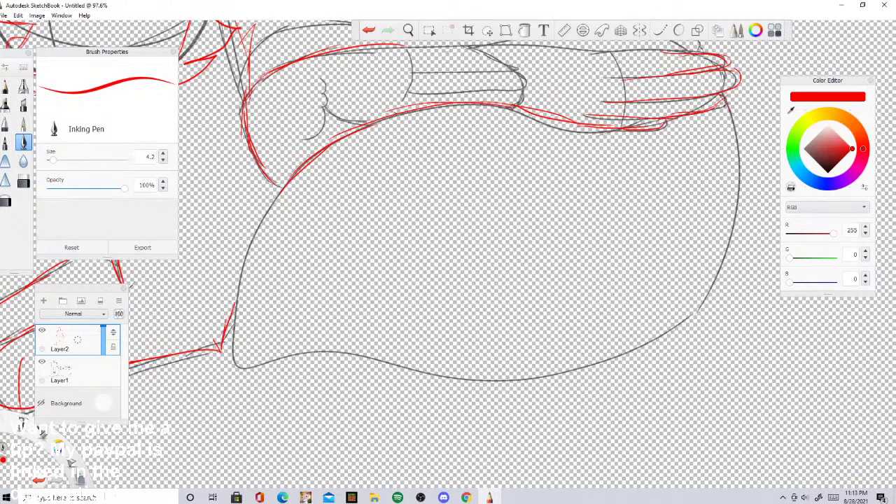
Step: Outline the curled tail in red around its outer curve, lower edge and pointed tip, breaking the line with fur spikes
left_click_drag(728, 105, 745, 185)
mouse_move(735, 153)
left_mouse_down()
mouse_move(747, 195)
mouse_move(725, 319)
left_mouse_up()
mouse_move(728, 244)
left_mouse_down()
mouse_move(692, 339)
mouse_move(643, 354)
mouse_move(688, 344)
mouse_move(614, 357)
mouse_move(608, 369)
mouse_move(504, 402)
mouse_move(535, 371)
left_mouse_up()
mouse_move(458, 363)
left_mouse_down()
mouse_move(526, 379)
mouse_move(441, 382)
left_mouse_up()
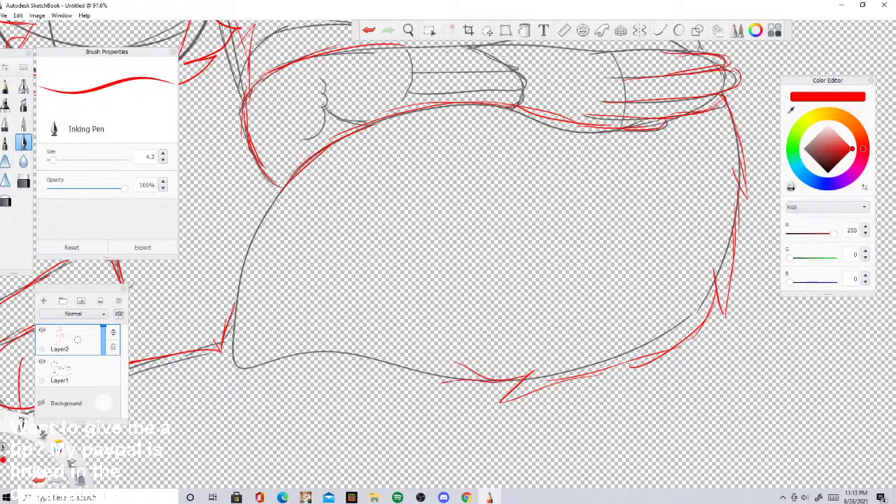
left_click_drag(501, 378, 410, 375)
mouse_move(392, 365)
left_mouse_down()
mouse_move(450, 378)
mouse_move(413, 365)
mouse_move(341, 363)
mouse_move(378, 362)
mouse_move(320, 367)
mouse_move(269, 406)
left_mouse_up()
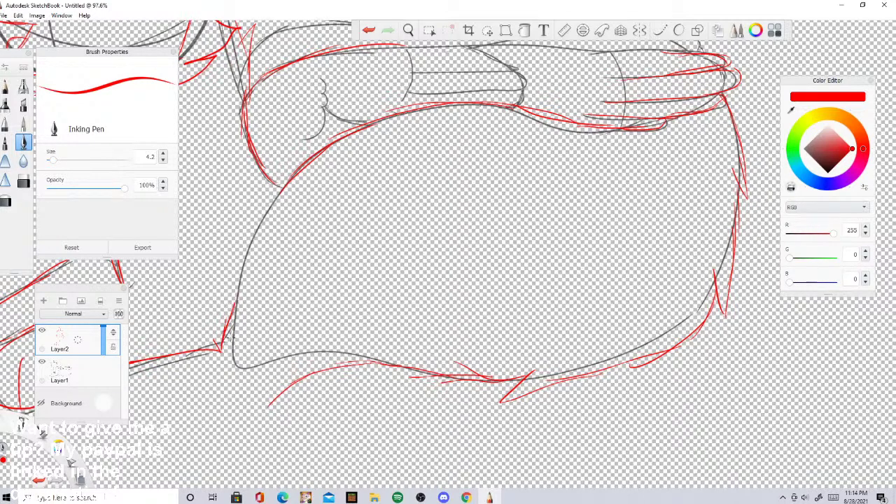
mouse_move(236, 290)
left_mouse_down()
mouse_move(231, 335)
mouse_move(240, 387)
mouse_move(248, 369)
mouse_move(254, 411)
mouse_move(279, 393)
left_mouse_up()
mouse_move(305, 159)
left_mouse_down()
mouse_move(246, 209)
mouse_move(274, 201)
mouse_move(253, 246)
mouse_move(234, 328)
left_mouse_up()
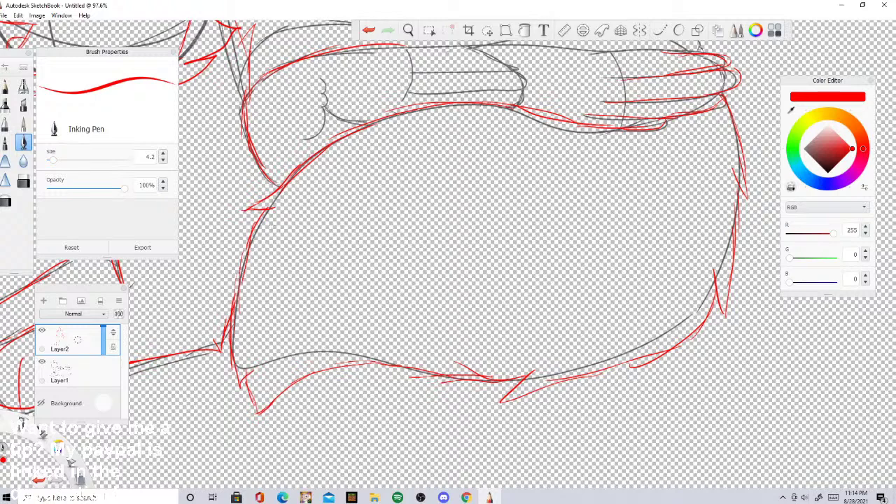
Step: Draw the jagged marking boundary across the tail in red and check it against the Duncan reference
left_click_drag(257, 410, 290, 347)
mouse_move(676, 145)
left_mouse_down()
mouse_move(504, 217)
mouse_move(543, 238)
mouse_move(361, 223)
mouse_move(387, 255)
mouse_move(328, 266)
mouse_move(295, 321)
left_mouse_up()
left_click(466, 497)
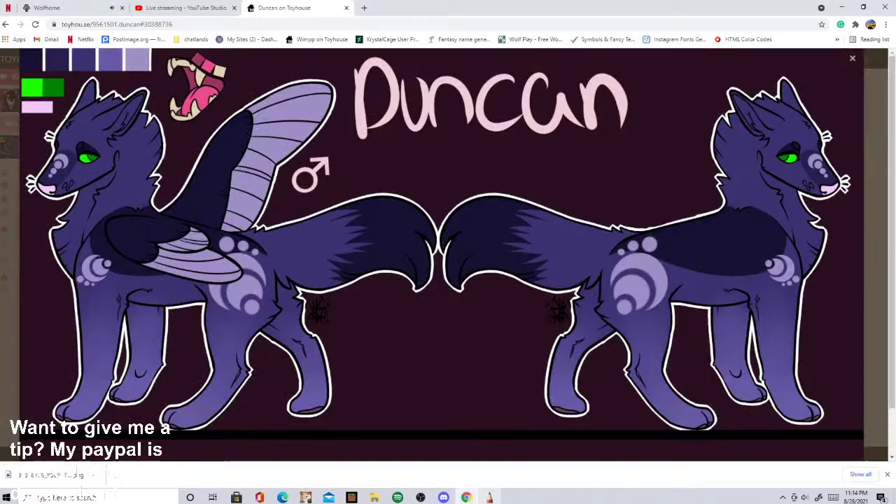
left_click(490, 498)
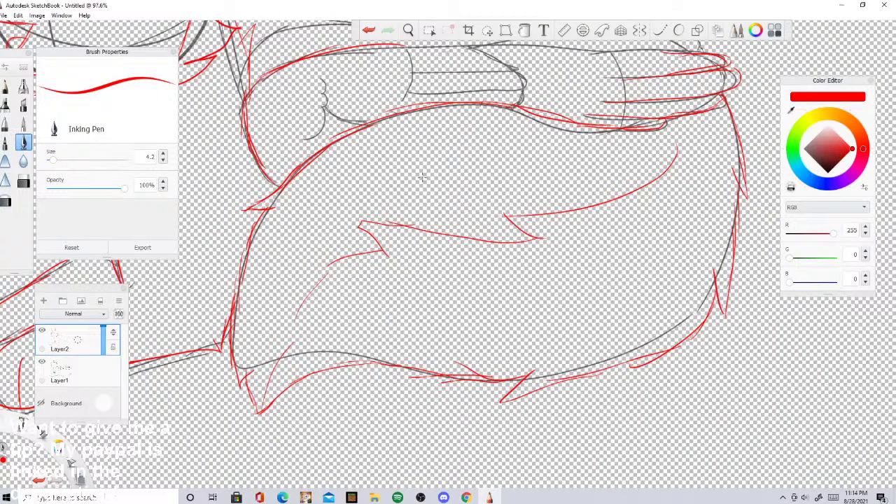
Step: Trace the near wing's upper edge in red, joining the shoulder curve to the feather tips
key("x")
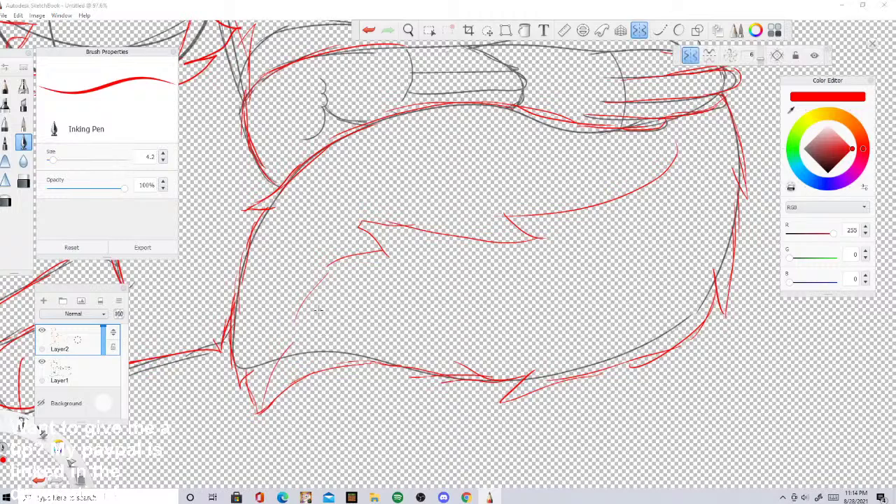
scroll(326, 327, "down", 5)
left_click(642, 29)
scroll(468, 259, "down", 2)
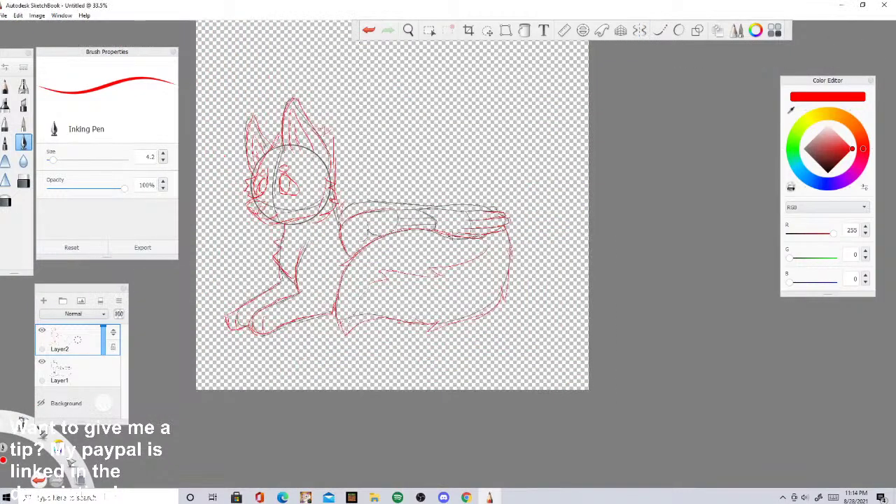
scroll(448, 231, "up", 7)
scroll(499, 221, "up", 3)
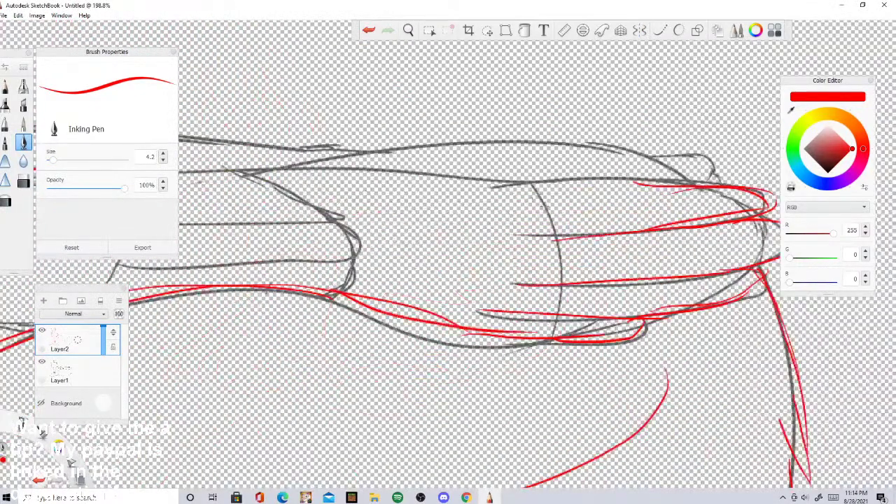
left_click_drag(208, 173, 677, 186)
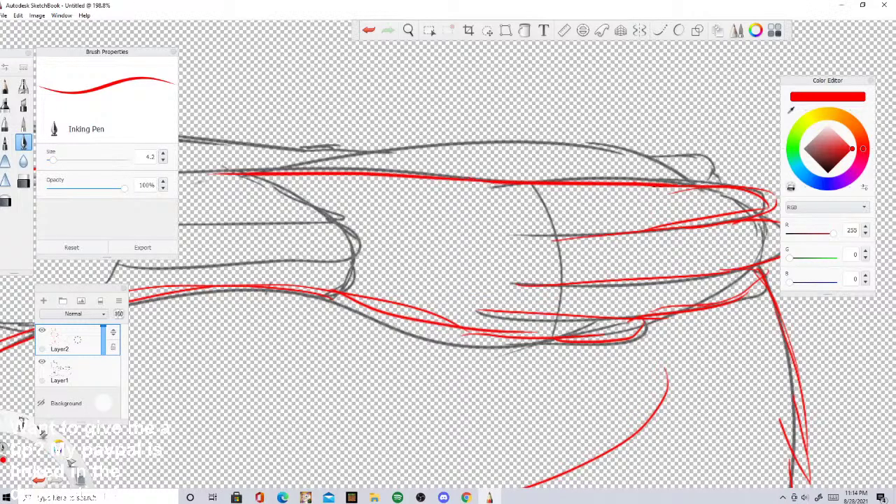
scroll(427, 110, "down", 4)
scroll(427, 110, "up", 3)
scroll(394, 105, "down", 4)
scroll(394, 105, "up", 2)
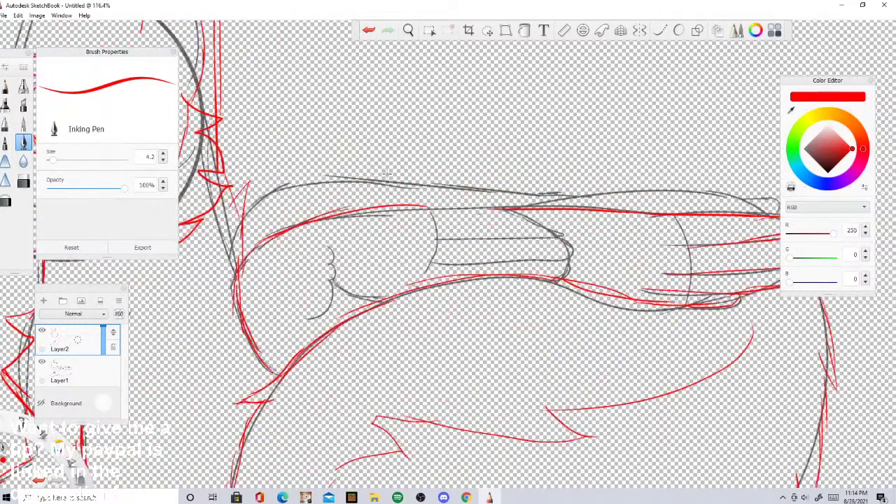
scroll(385, 182, "up", 2)
left_click_drag(432, 215, 538, 218)
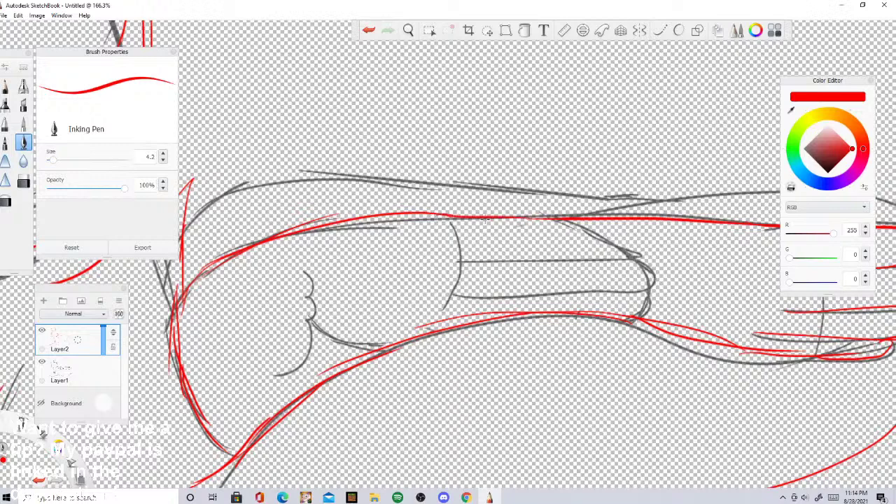
Step: Trace the outline above the near wing in red along the back and over the rump, with a fur spike and rounded end
mouse_move(200, 203)
left_mouse_down()
mouse_move(250, 181)
mouse_move(360, 176)
mouse_move(634, 196)
left_mouse_up()
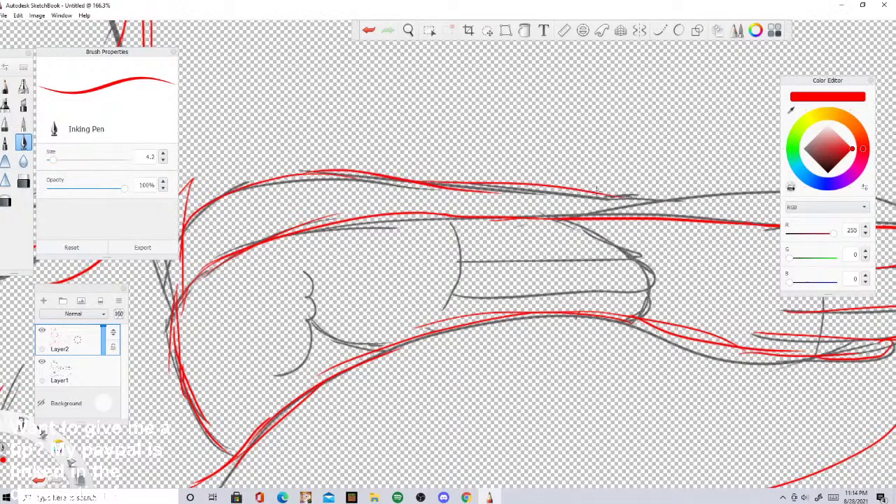
scroll(287, 92, "down", 4)
scroll(506, 140, "up", 5)
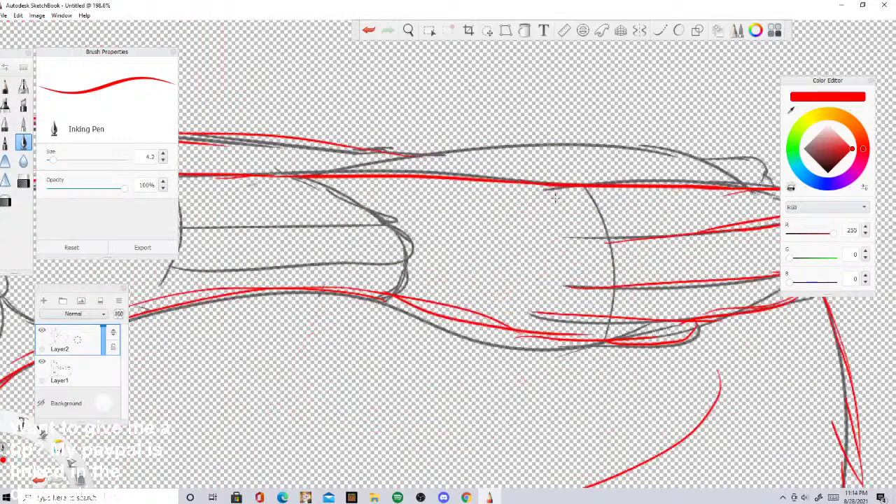
left_click_drag(343, 170, 539, 126)
mouse_move(490, 149)
left_mouse_down()
mouse_move(538, 125)
mouse_move(744, 177)
left_mouse_up()
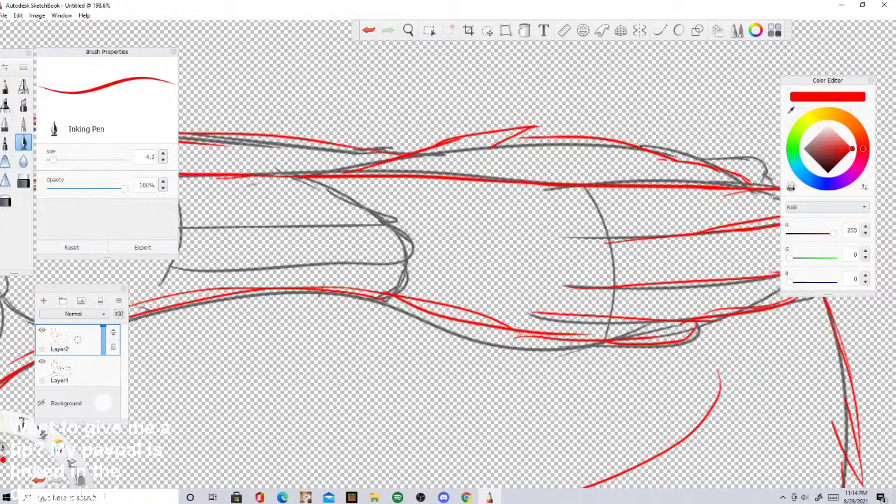
mouse_move(639, 147)
left_mouse_down()
mouse_move(764, 165)
mouse_move(756, 180)
mouse_move(768, 183)
left_mouse_up()
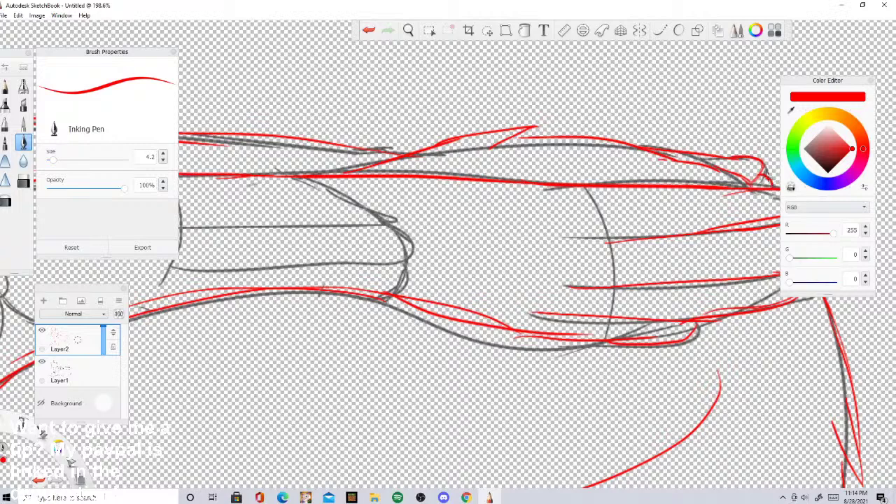
Step: Delete Layer1 holding the black base sketch, keeping the red sketch on Layer2
scroll(417, 165, "down", 6)
scroll(288, 155, "up", 3)
scroll(273, 172, "down", 6)
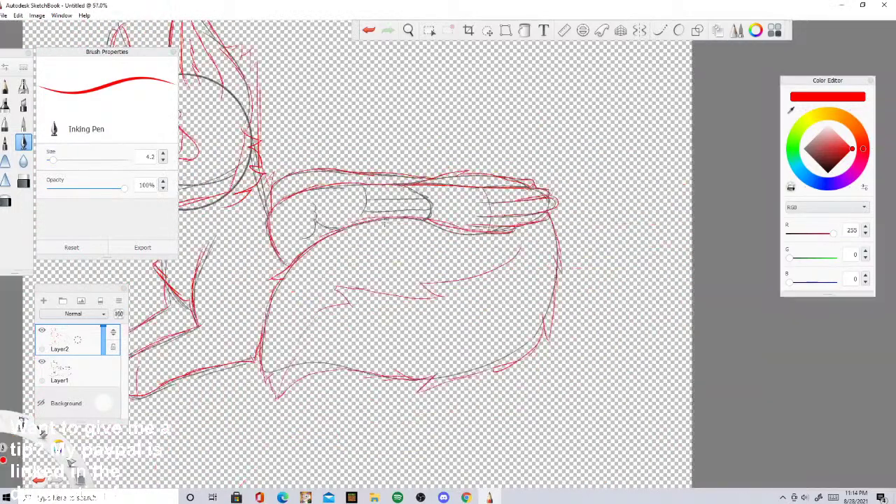
scroll(386, 236, "up", 3)
scroll(558, 270, "down", 3)
scroll(356, 231, "up", 3)
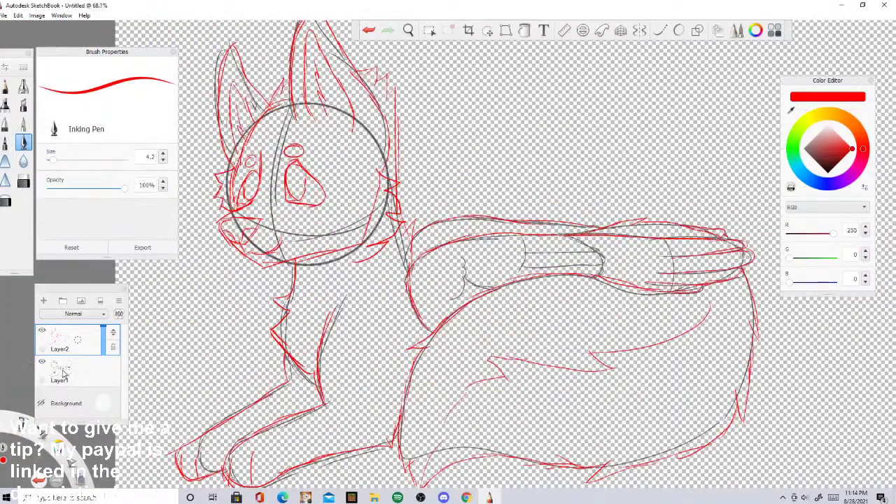
mouse_move(62, 369)
left_mouse_down()
mouse_move(96, 357)
mouse_move(83, 348)
left_mouse_up()
Step: Set the Inking Pen colour to black (RGB 0, 0, 0) and turn on Predictive Stroke at level 3
scroll(378, 210, "down", 4)
scroll(329, 196, "up", 7)
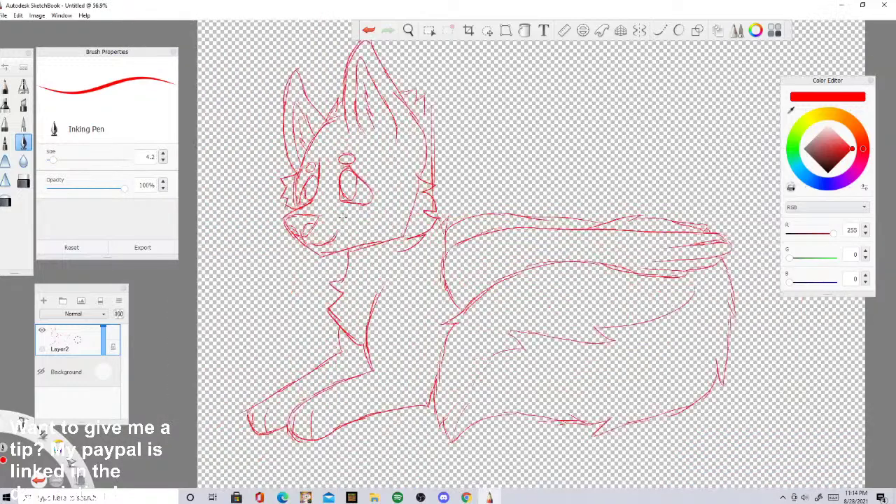
left_click_drag(824, 161, 832, 200)
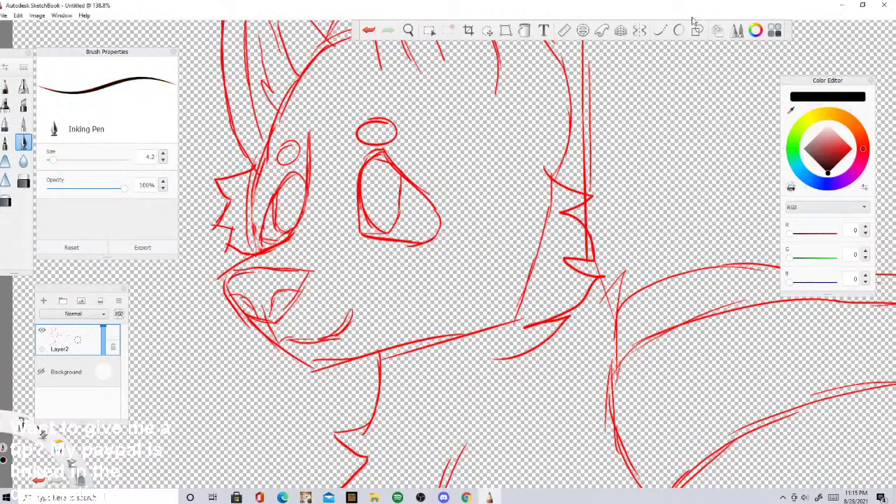
left_click(677, 30)
scroll(361, 259, "down", 4)
scroll(357, 210, "up", 4)
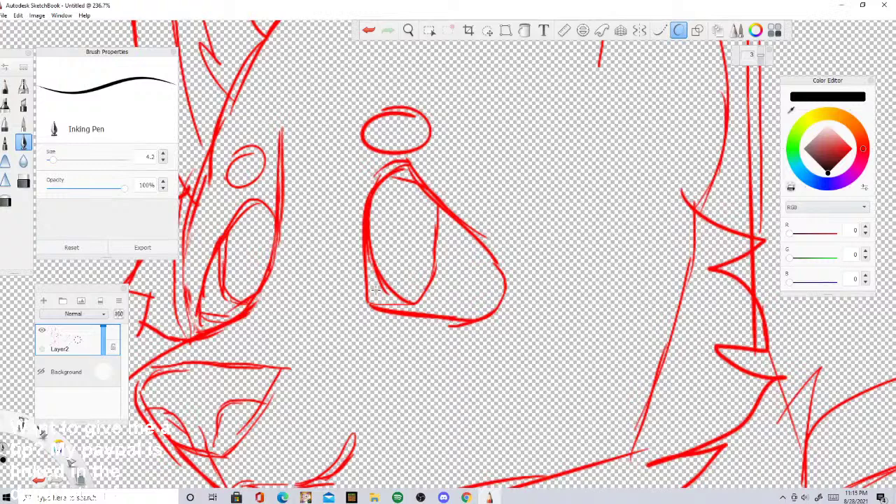
Step: Ink the near eye's outline and its oval iris in black over the red sketch, with Predictive Stroke active
key("space")
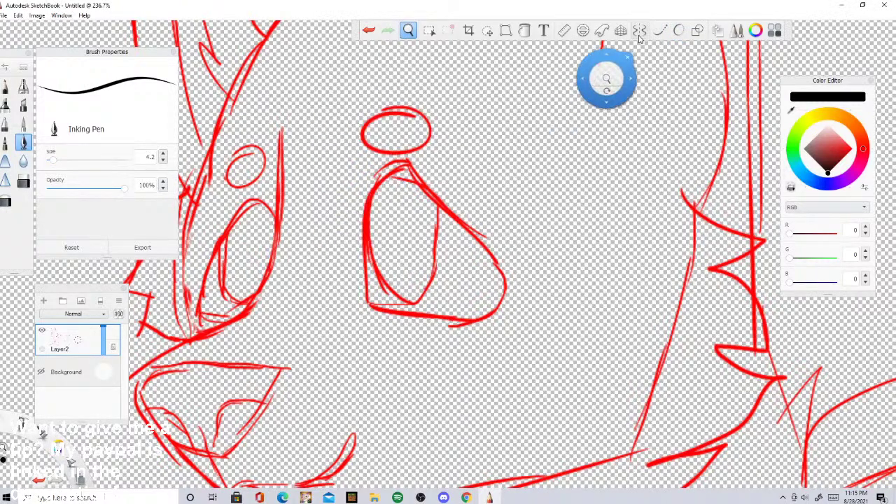
left_click(679, 30)
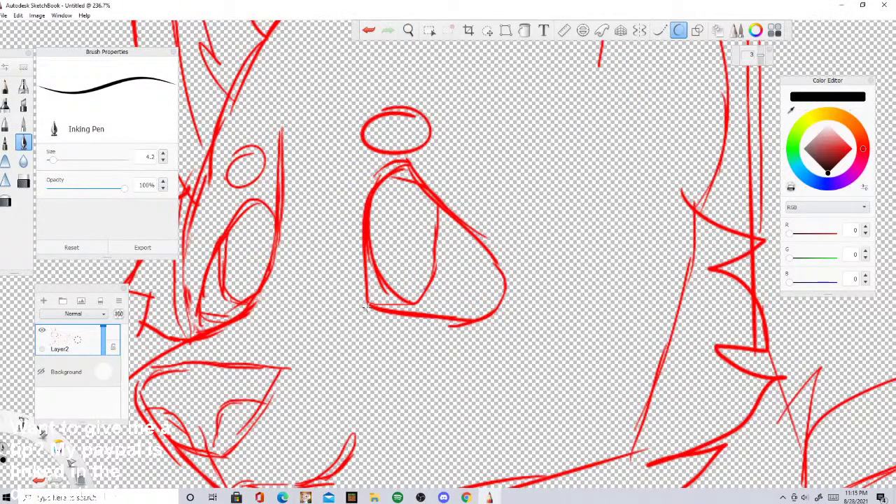
mouse_move(363, 306)
left_mouse_down()
mouse_move(370, 180)
mouse_move(392, 165)
mouse_move(449, 201)
mouse_move(500, 284)
mouse_move(484, 312)
mouse_move(381, 315)
left_mouse_up()
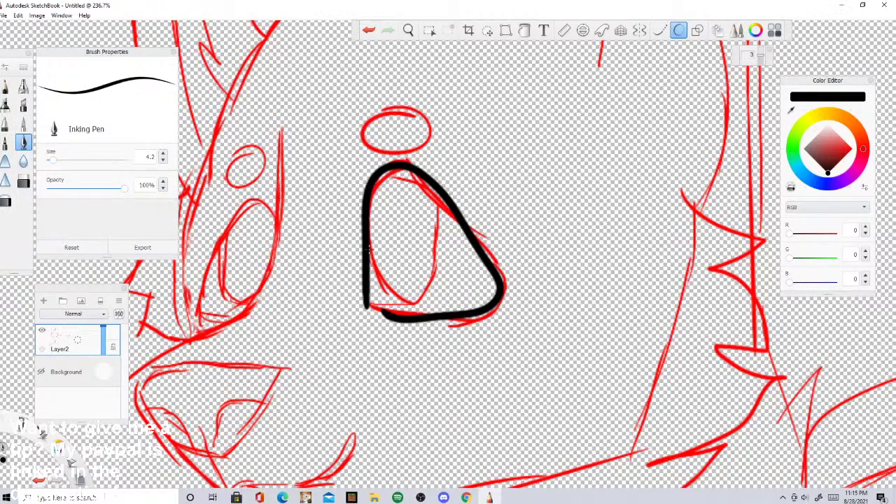
mouse_move(368, 250)
left_mouse_down()
mouse_move(434, 298)
mouse_move(436, 227)
mouse_move(401, 166)
left_mouse_up()
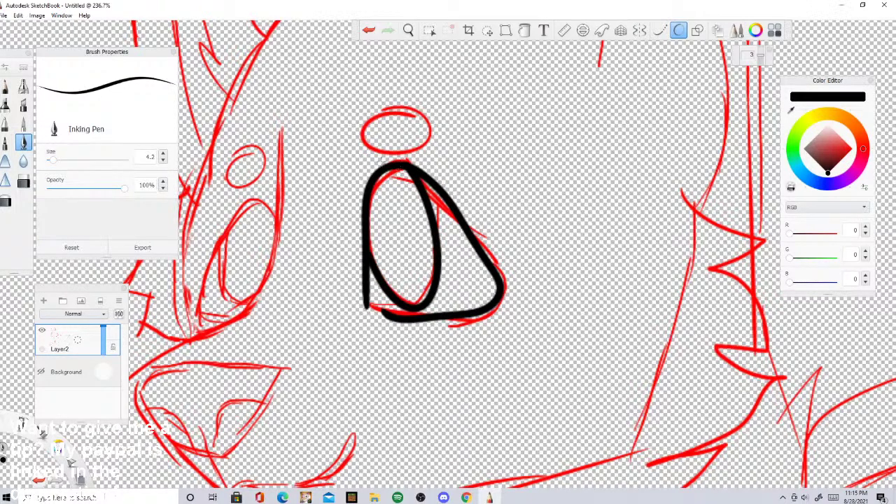
Step: Consult the Duncan reference, then ink the face profile in black from beside the far eye around the muzzle to the mouth corner
left_click(466, 497)
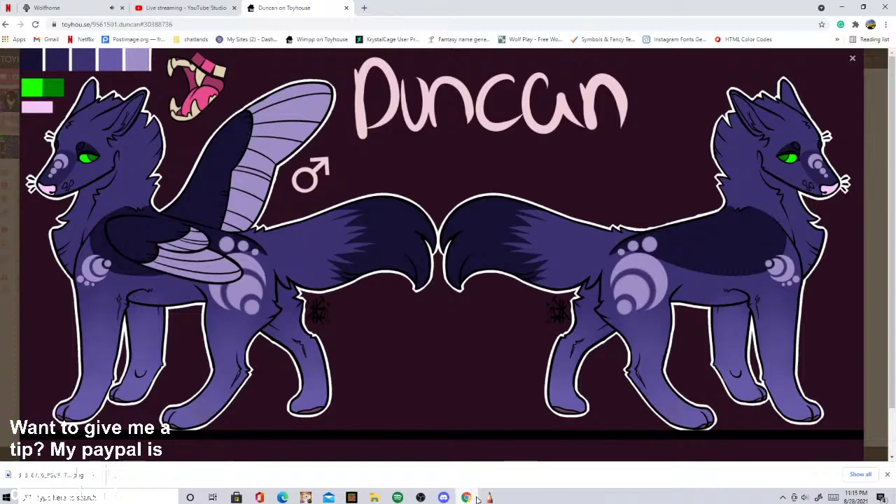
left_click(488, 497)
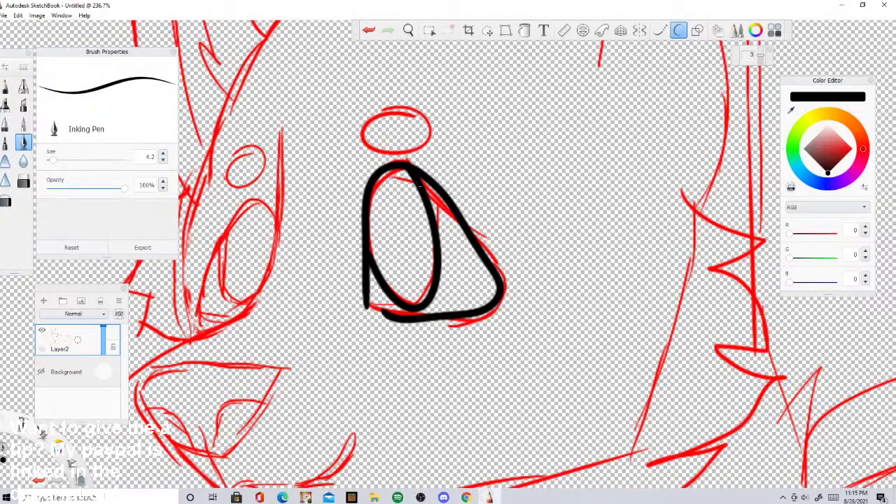
mouse_move(278, 130)
left_mouse_down()
mouse_move(259, 274)
mouse_move(209, 317)
mouse_move(132, 355)
mouse_move(172, 457)
mouse_move(201, 486)
mouse_move(338, 448)
mouse_move(340, 397)
left_mouse_up()
Step: Ink the chin and lower jaw line in black back toward the cheek, undoing the first attempt and redrawing it longer
scroll(322, 400, "down", 5)
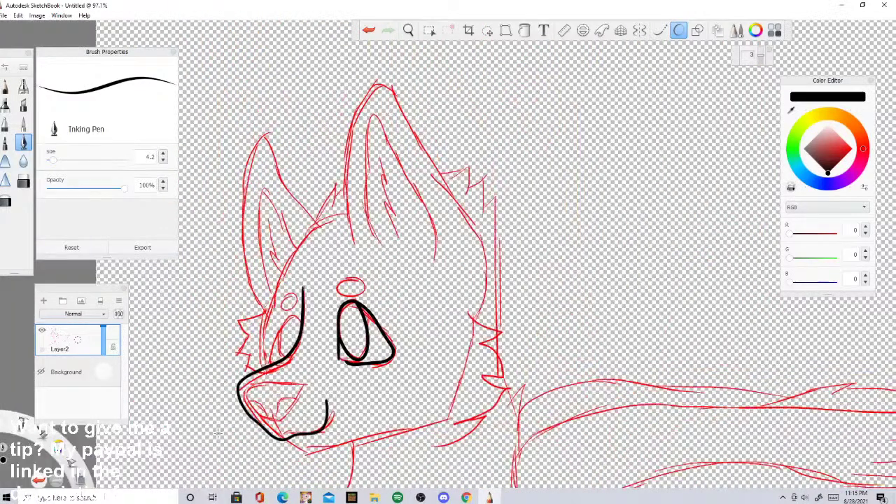
scroll(302, 418, "down", 2)
scroll(303, 418, "up", 8)
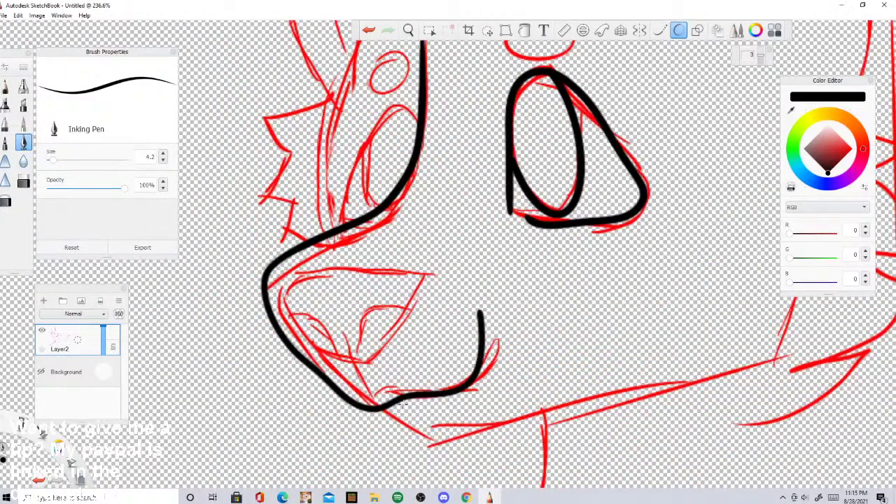
mouse_move(384, 406)
left_mouse_down()
mouse_move(414, 430)
mouse_move(472, 447)
mouse_move(577, 405)
mouse_move(713, 372)
left_mouse_up()
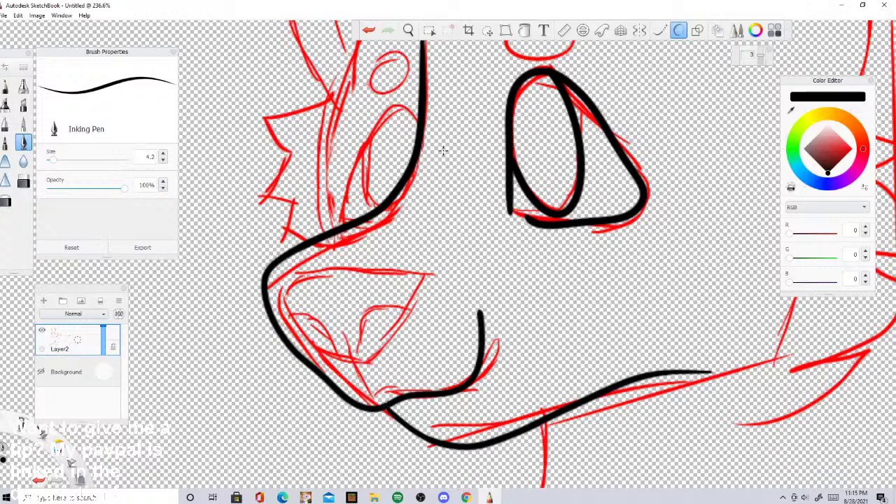
left_click(369, 30)
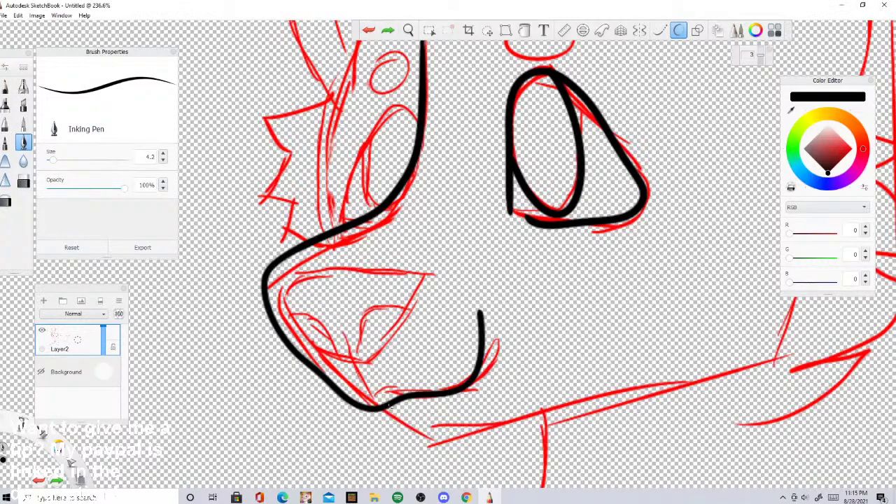
mouse_move(385, 407)
left_mouse_down()
mouse_move(433, 438)
mouse_move(501, 409)
mouse_move(776, 339)
left_mouse_up()
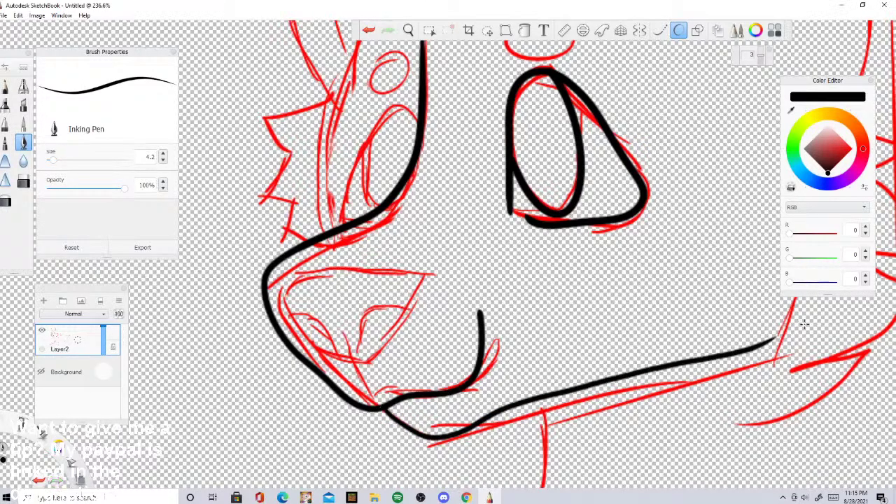
scroll(326, 420, "down", 5)
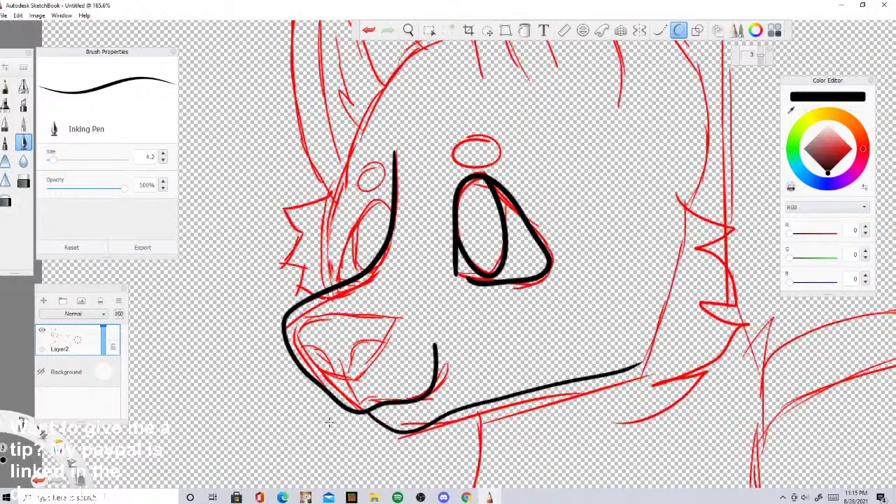
scroll(333, 417, "up", 6)
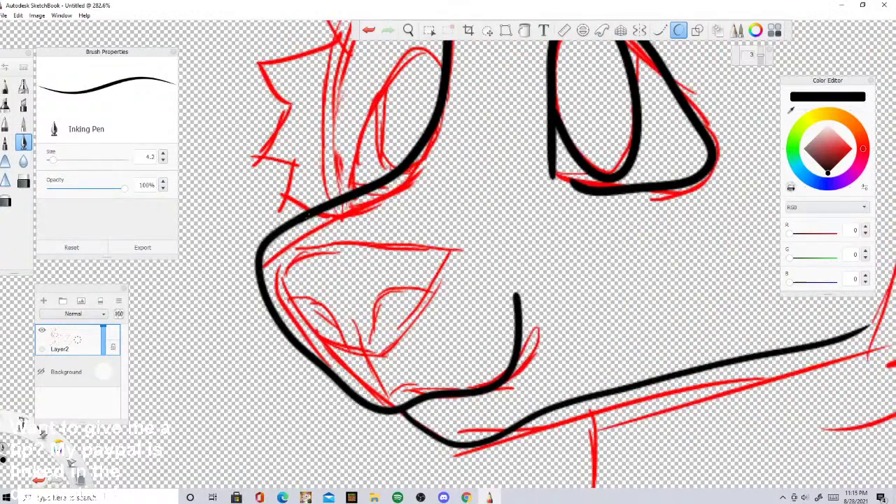
Step: Ink the nose outline, both nostrils and the short line from the nose to the mouth in black over the red sketch
mouse_move(278, 236)
left_mouse_down()
mouse_move(411, 230)
mouse_move(450, 247)
mouse_move(431, 286)
mouse_move(368, 336)
mouse_move(279, 319)
left_mouse_up()
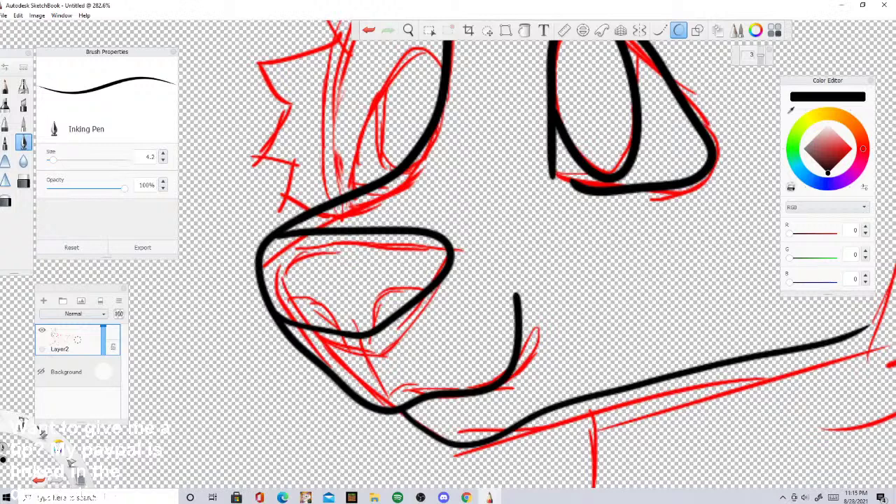
mouse_move(437, 279)
left_mouse_down()
mouse_move(394, 304)
mouse_move(383, 380)
mouse_move(445, 406)
left_mouse_up()
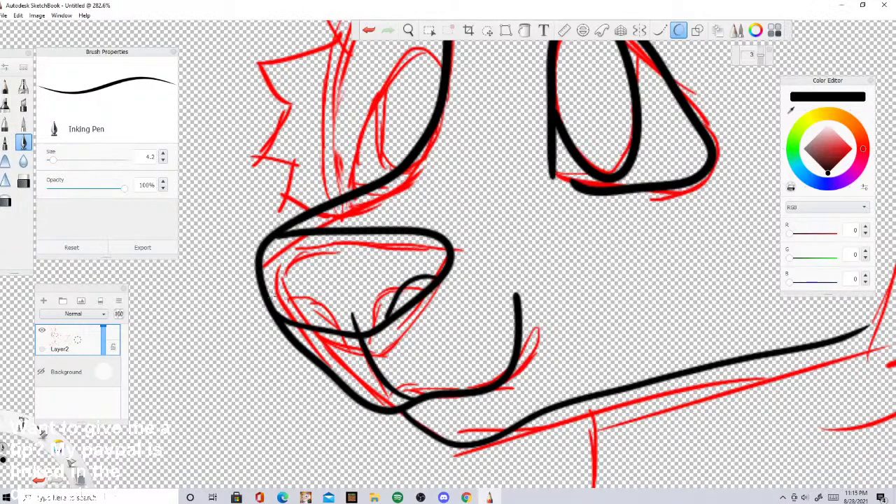
left_click_drag(270, 303, 329, 325)
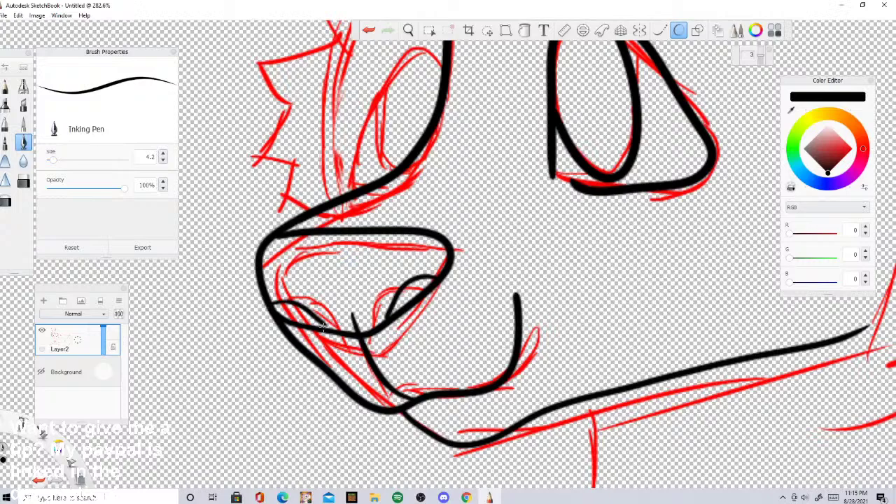
scroll(448, 252, "down", 5)
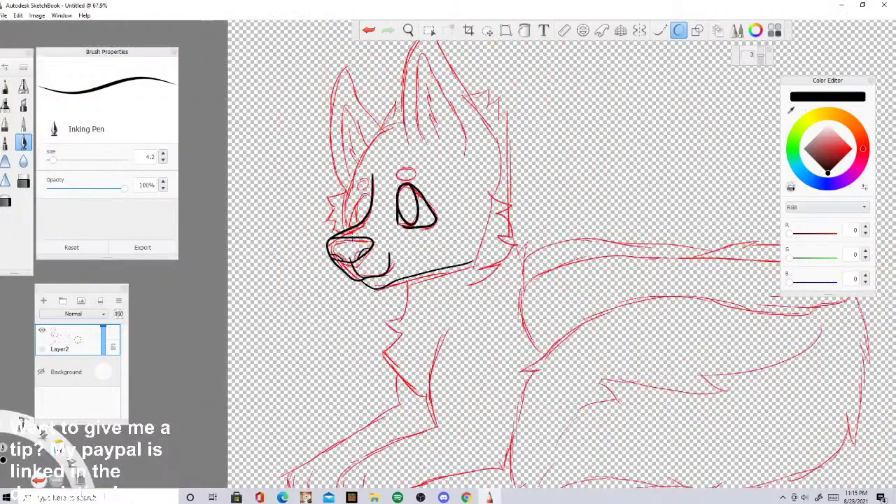
Step: Ink the far eye's outline, its oval iris and the small oval brow spot above it, redrawing the iris once
scroll(449, 252, "up", 5)
scroll(448, 252, "down", 1)
scroll(417, 184, "up", 2)
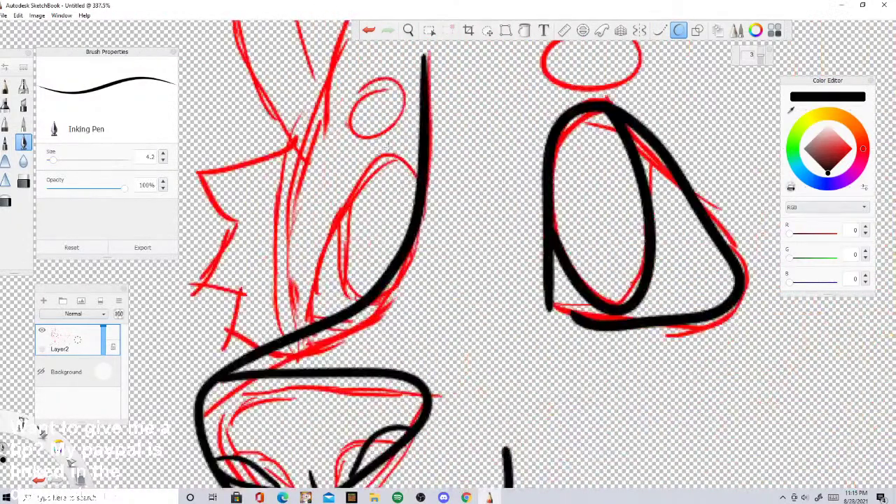
mouse_move(419, 184)
left_mouse_down()
mouse_move(335, 216)
mouse_move(310, 307)
mouse_move(371, 300)
left_mouse_up()
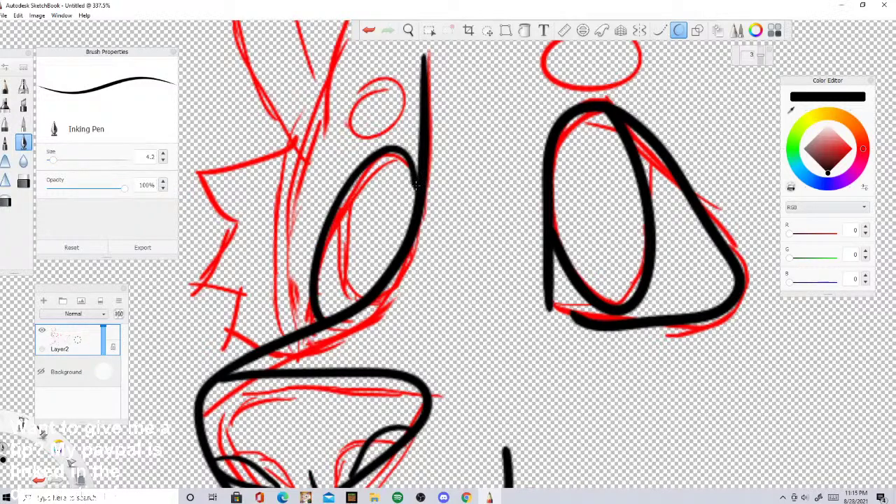
mouse_move(349, 189)
left_mouse_down()
mouse_move(354, 219)
mouse_move(393, 258)
left_mouse_up()
left_click(367, 29)
mouse_move(361, 201)
left_mouse_down()
mouse_move(341, 213)
mouse_move(360, 291)
mouse_move(420, 231)
left_mouse_up()
mouse_move(389, 78)
left_mouse_down()
mouse_move(365, 82)
mouse_move(365, 137)
mouse_move(408, 106)
left_mouse_up()
Step: Ink the oval brow spot above the near eye, undoing unsatisfactory attempts and redrawing it slightly above the red sketch
scroll(393, 169, "down", 5)
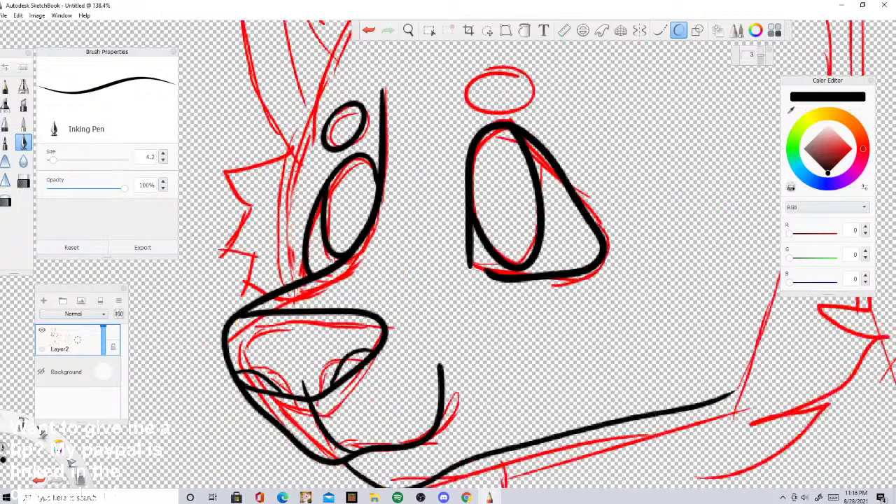
scroll(393, 108, "up", 5)
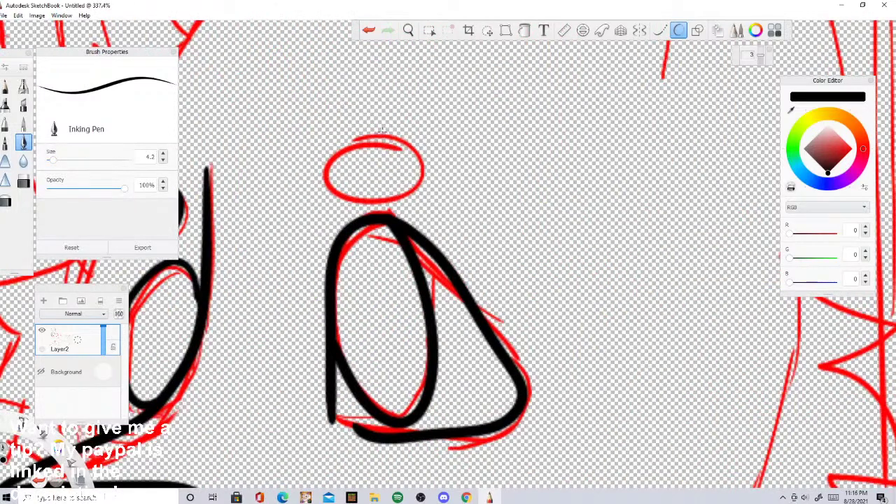
mouse_move(382, 131)
left_mouse_down()
mouse_move(298, 150)
mouse_move(416, 108)
left_mouse_up()
left_click(370, 30)
mouse_move(308, 140)
left_mouse_down()
mouse_move(410, 116)
mouse_move(425, 149)
mouse_move(397, 123)
mouse_move(323, 166)
mouse_move(405, 121)
mouse_move(389, 180)
mouse_move(412, 121)
left_mouse_up()
left_click(370, 30)
left_click(369, 31)
left_click(369, 31)
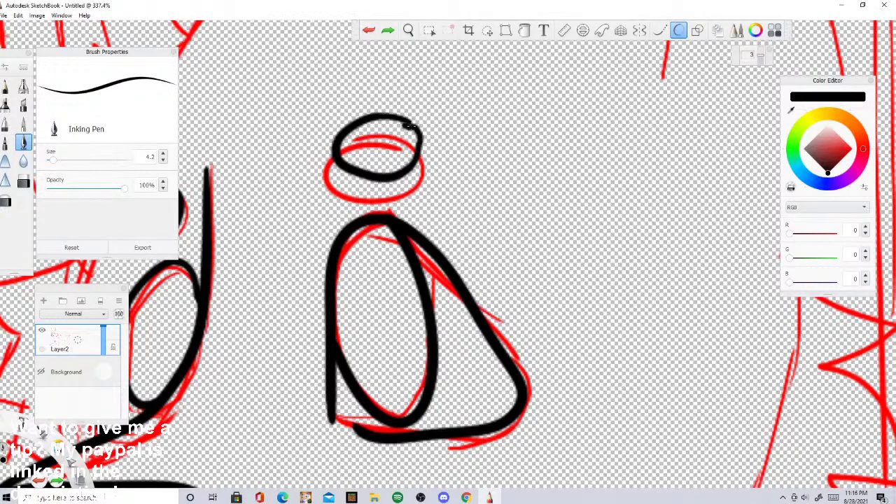
Step: Extend the inked jaw line upward in a curve along the back of the cheek, undoing the first attempt and redrawing it
scroll(340, 152, "down", 5)
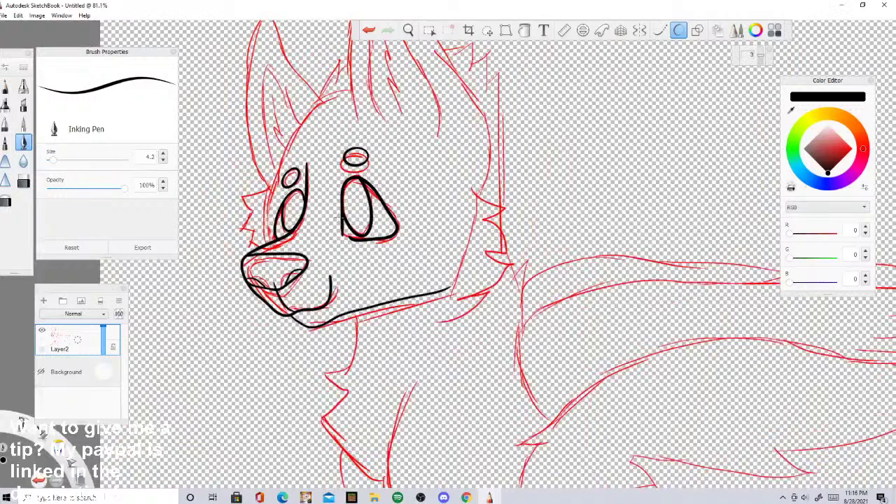
scroll(280, 161, "up", 5)
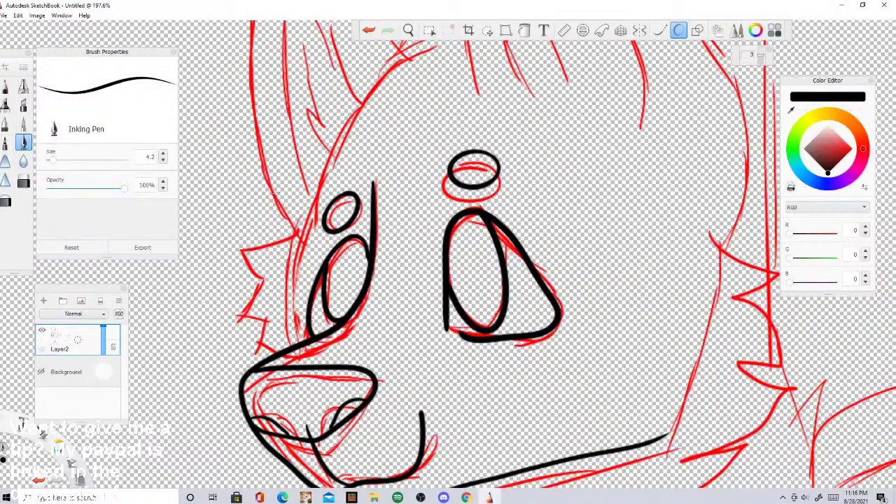
scroll(187, 259, "down", 3)
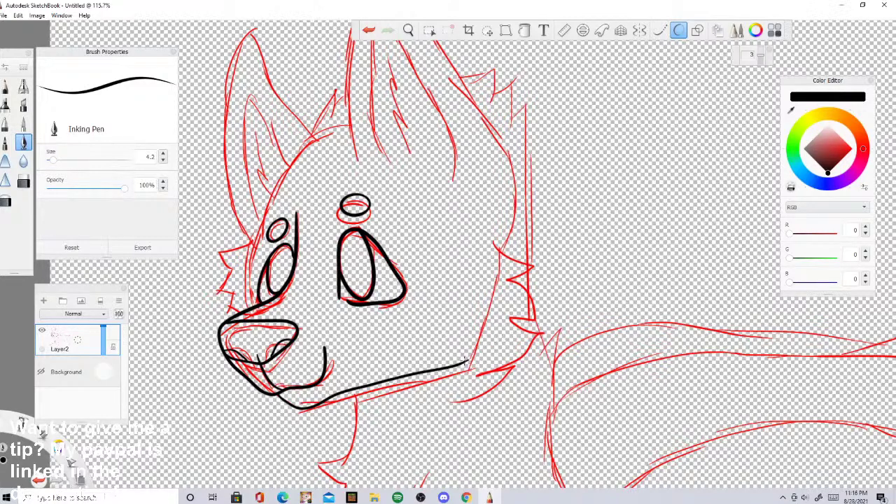
mouse_move(466, 362)
left_mouse_down()
mouse_move(489, 296)
mouse_move(488, 258)
left_mouse_up()
left_click(368, 30)
mouse_move(465, 362)
left_mouse_down()
mouse_move(497, 299)
mouse_move(486, 238)
left_mouse_up()
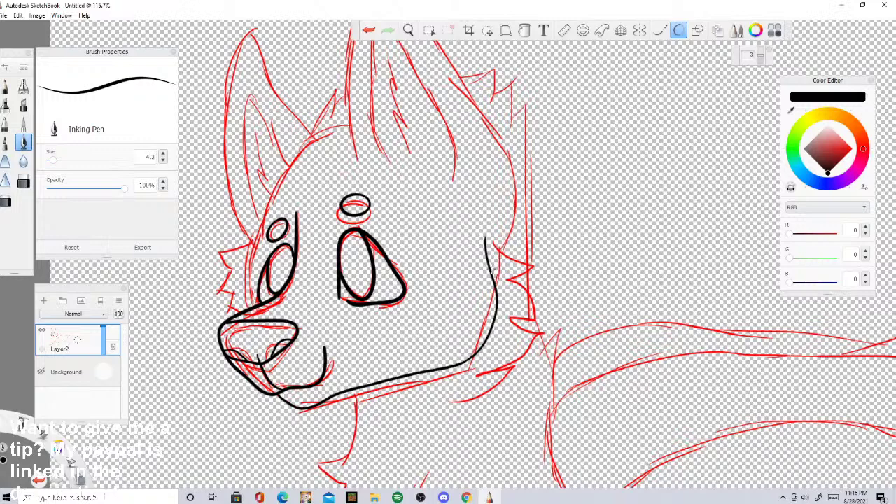
Step: Ink the pointed fur tufts behind the near cheek and up the back of the head toward the near ear
mouse_move(493, 241)
left_mouse_down()
mouse_move(540, 259)
mouse_move(510, 275)
mouse_move(538, 321)
mouse_move(512, 318)
mouse_move(498, 355)
left_mouse_up()
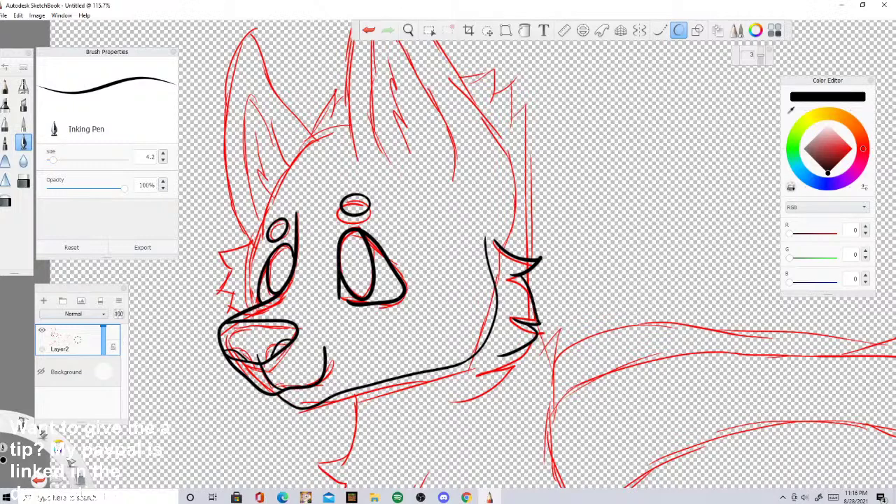
left_click_drag(519, 307, 534, 322)
mouse_move(506, 250)
left_mouse_down()
mouse_move(526, 199)
mouse_move(521, 175)
mouse_move(502, 157)
mouse_move(524, 240)
left_mouse_up()
Step: Ink the near ear's outer outline and trim the excess line at its front base with the Hard Eraser
scroll(448, 120, "up", 2)
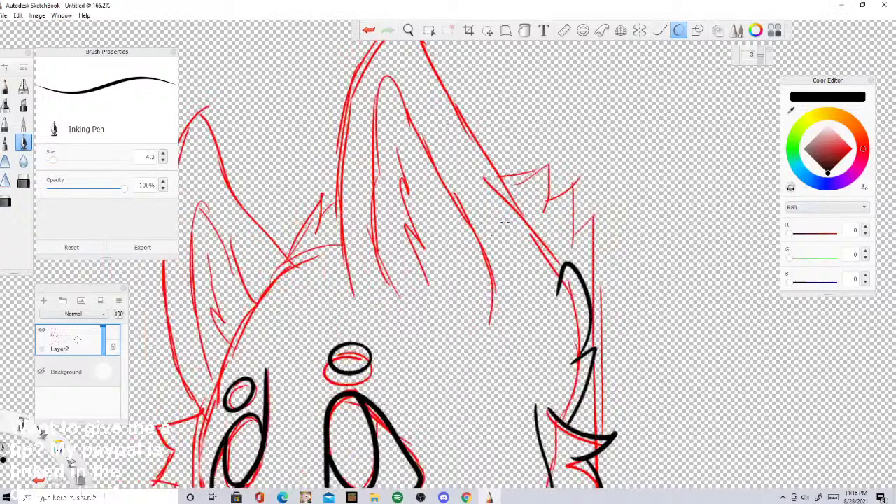
mouse_move(560, 271)
left_mouse_down()
mouse_move(483, 171)
mouse_move(420, 41)
mouse_move(343, 101)
mouse_move(368, 319)
left_mouse_up()
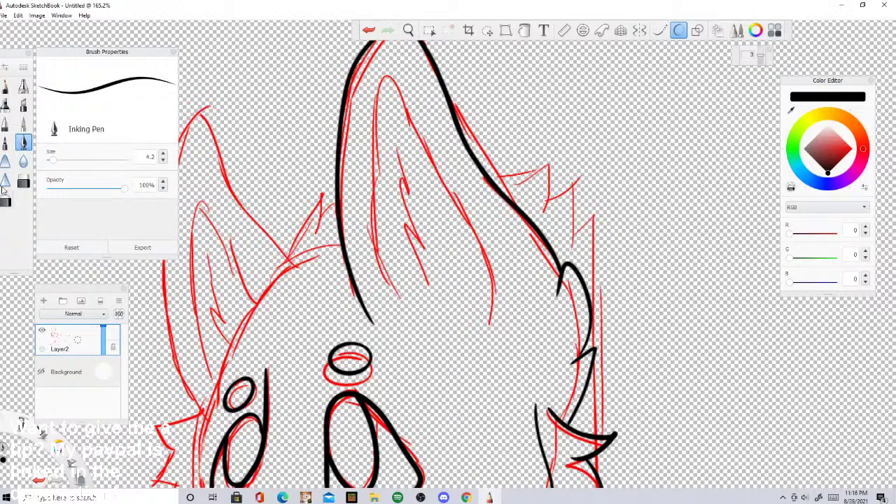
left_click(23, 181)
mouse_move(367, 258)
left_mouse_down()
mouse_move(355, 292)
mouse_move(362, 260)
left_mouse_up()
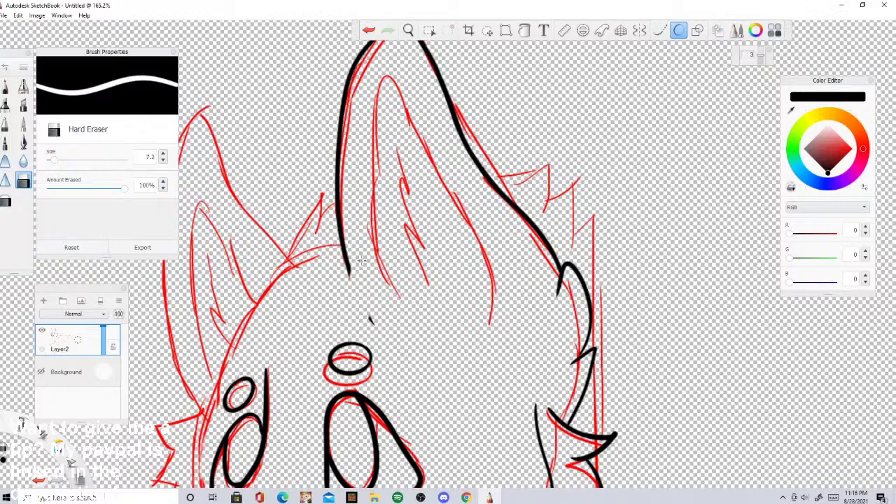
Step: Ink the near ear's inner contour and the jagged fur inside it with the Inking Pen
left_click(23, 142)
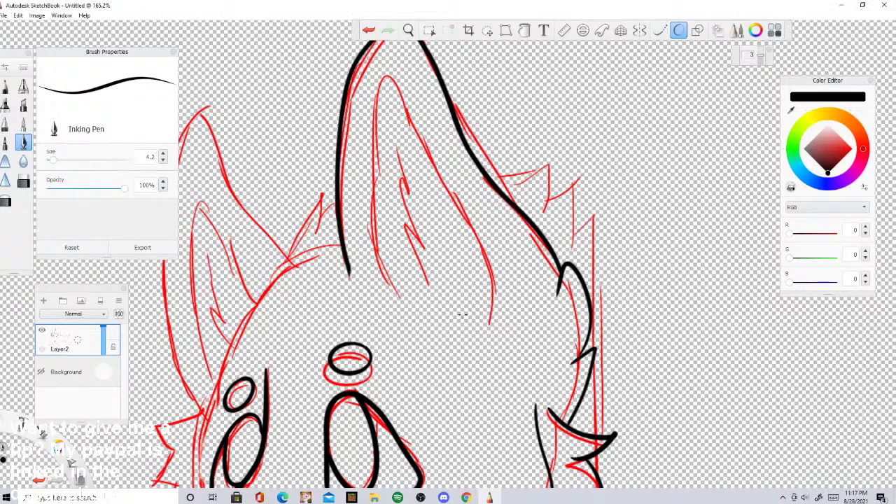
mouse_move(488, 320)
left_mouse_down()
mouse_move(483, 245)
mouse_move(418, 125)
mouse_move(376, 92)
mouse_move(382, 282)
mouse_move(389, 213)
mouse_move(409, 226)
mouse_move(391, 151)
mouse_move(402, 177)
mouse_move(397, 111)
left_mouse_up()
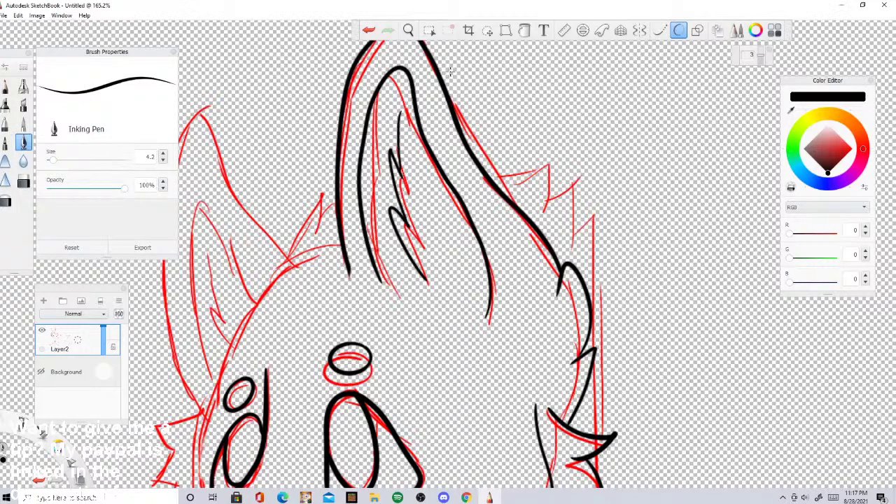
scroll(474, 180, "down", 4)
Step: Ink the top of the head between the ears with pointed fur tufts, continuing down toward the forehead
scroll(448, 98, "up", 3)
scroll(463, 119, "up", 2)
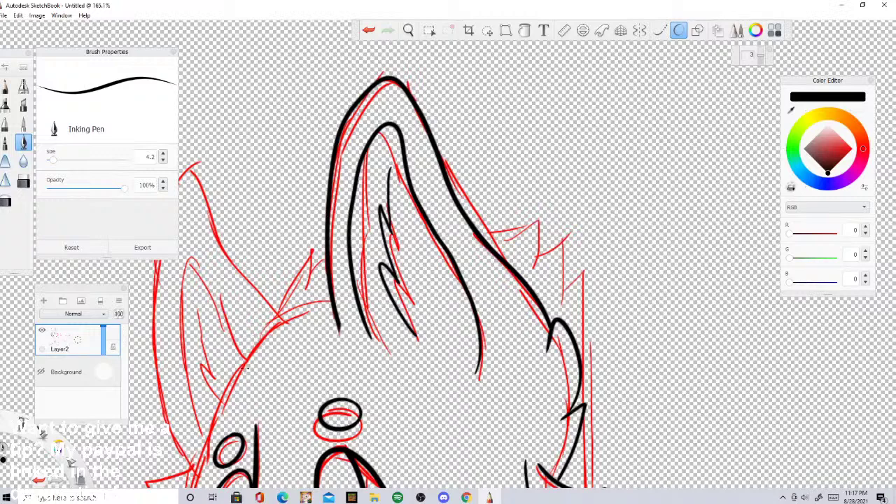
mouse_move(205, 388)
left_mouse_down()
mouse_move(243, 338)
mouse_move(266, 266)
mouse_move(267, 311)
mouse_move(313, 253)
left_mouse_up()
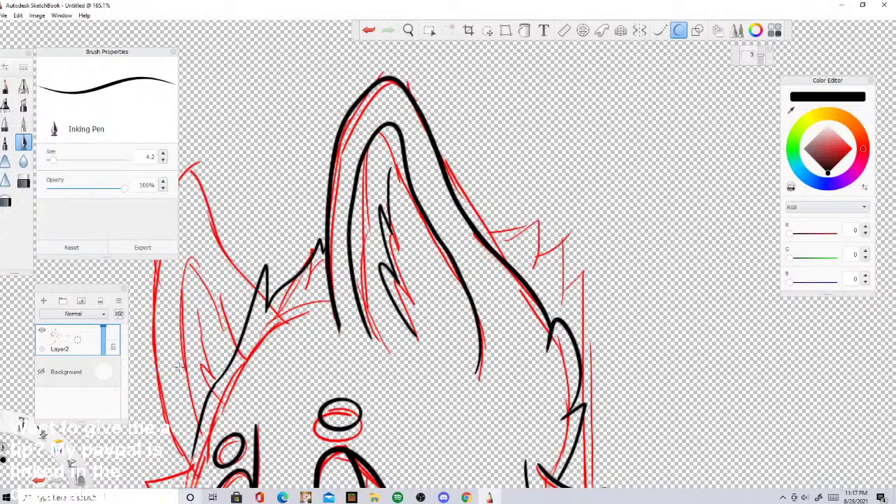
scroll(215, 384, "down", 5)
scroll(240, 242, "up", 6)
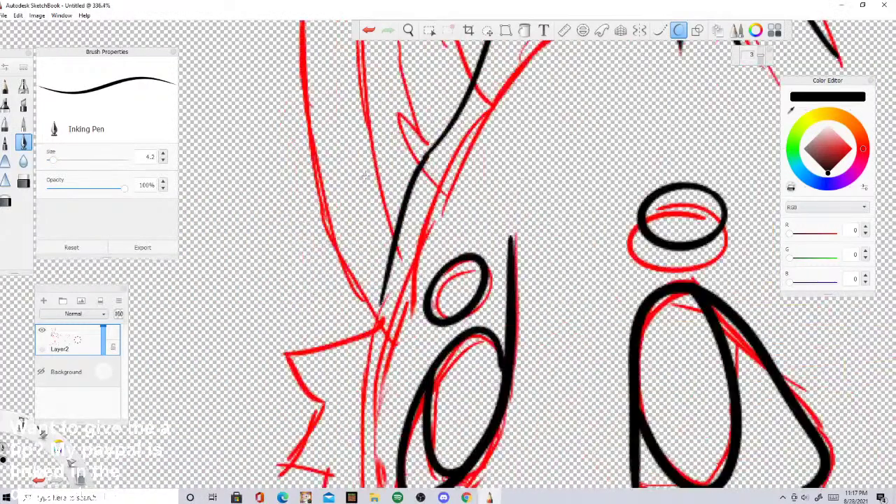
Step: Undo the lower forehead stroke and redraw it as a curve past the far eye down to the muzzle, retrying until it fits
left_click(369, 31)
scroll(383, 163, "down", 3)
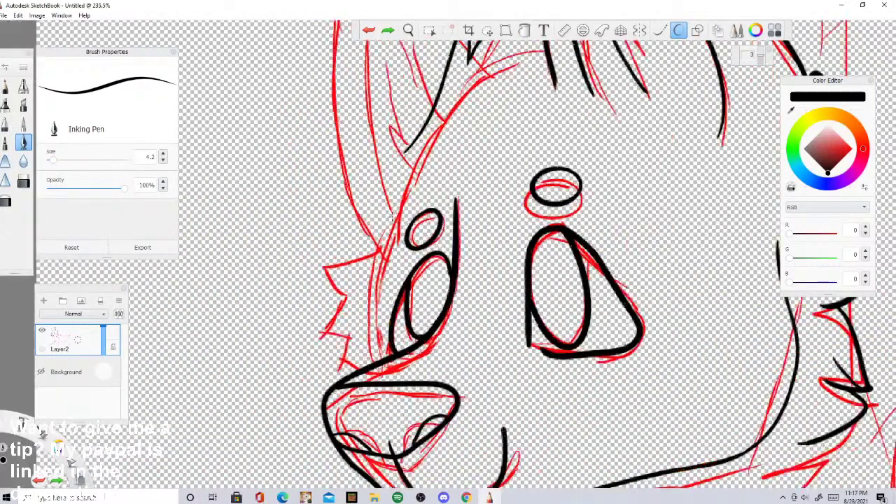
scroll(393, 217, "up", 1)
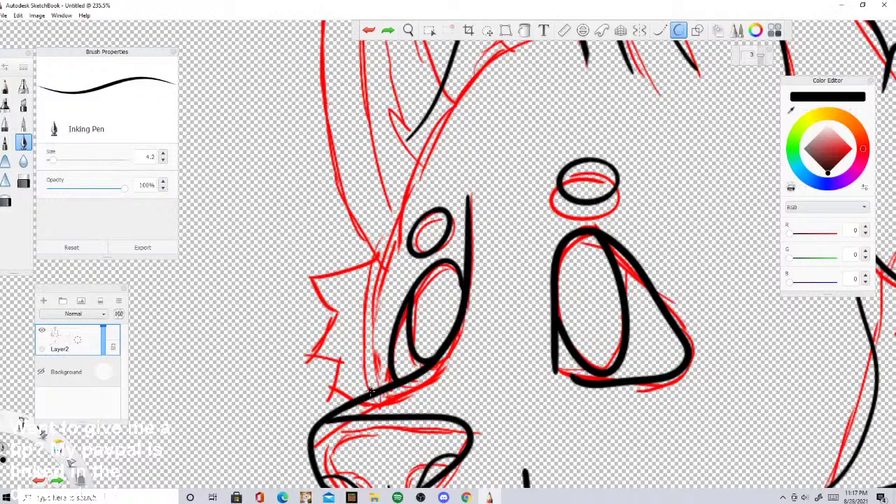
mouse_move(371, 391)
left_mouse_down()
mouse_move(349, 315)
mouse_move(420, 157)
mouse_move(447, 128)
left_mouse_up()
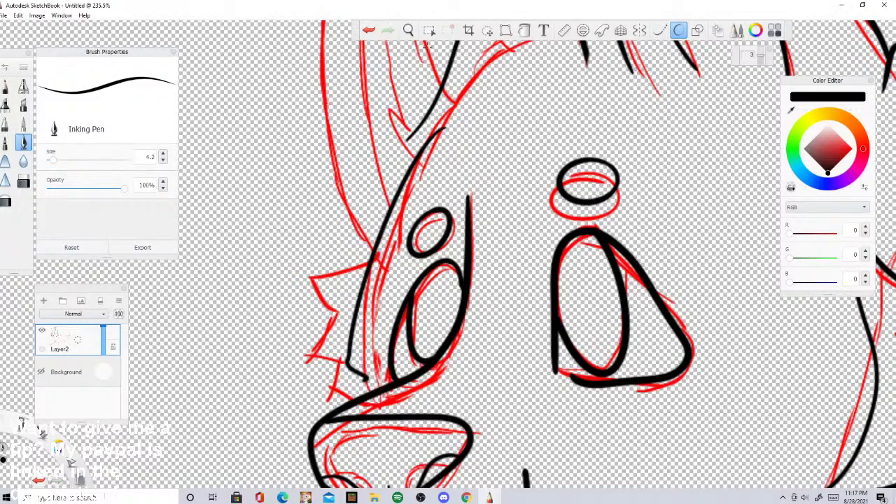
left_click(369, 30)
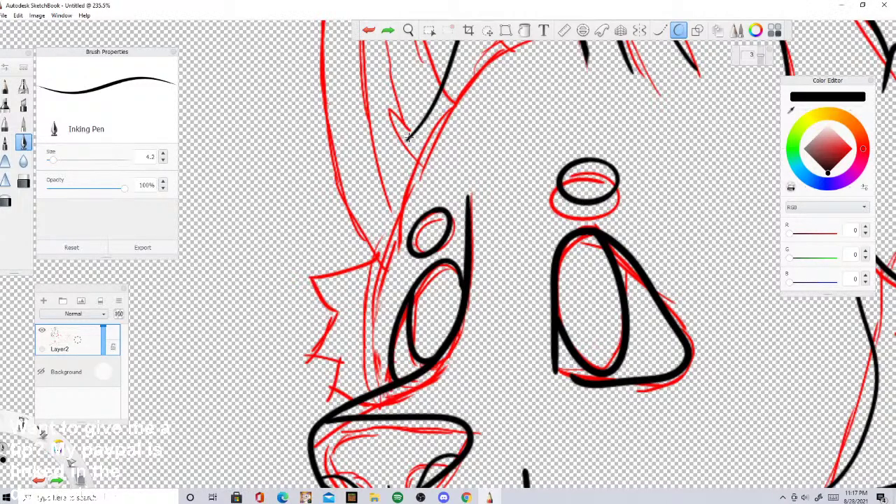
mouse_move(409, 138)
left_mouse_down()
mouse_move(361, 233)
mouse_move(348, 354)
left_mouse_up()
left_click(369, 30)
mouse_move(420, 123)
left_mouse_down()
mouse_move(383, 184)
mouse_move(360, 280)
mouse_move(355, 364)
mouse_move(373, 392)
left_mouse_up()
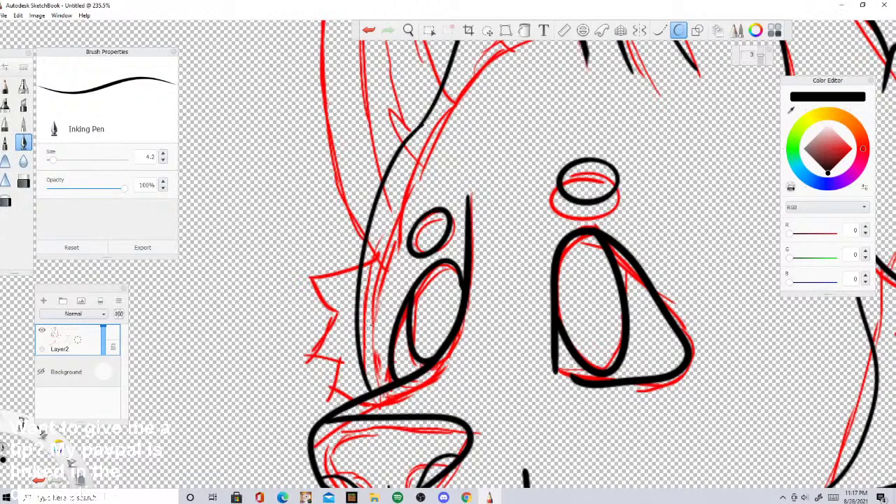
Step: Ink the jagged fur tufts on the far cheek, from the forehead line down to the top of the muzzle
scroll(365, 326, "down", 5)
scroll(371, 273, "up", 6)
scroll(343, 271, "down", 4)
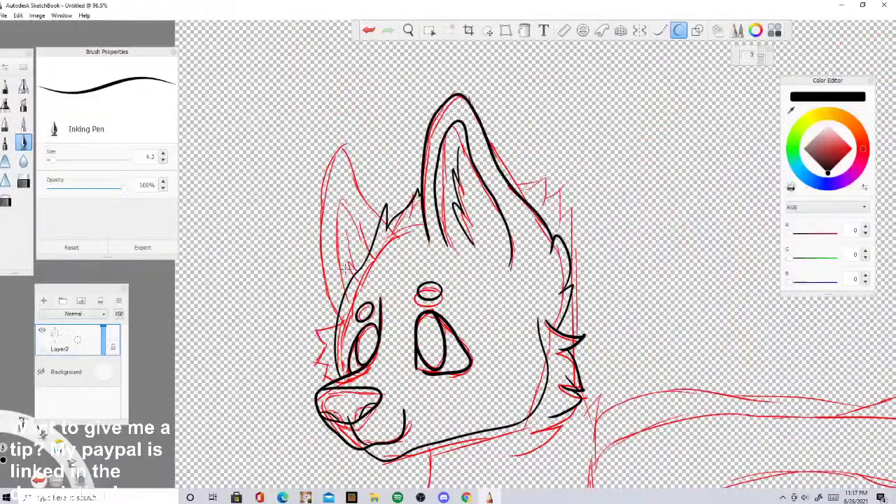
scroll(345, 268, "down", 3)
scroll(345, 268, "up", 5)
scroll(329, 276, "down", 5)
scroll(300, 287, "up", 4)
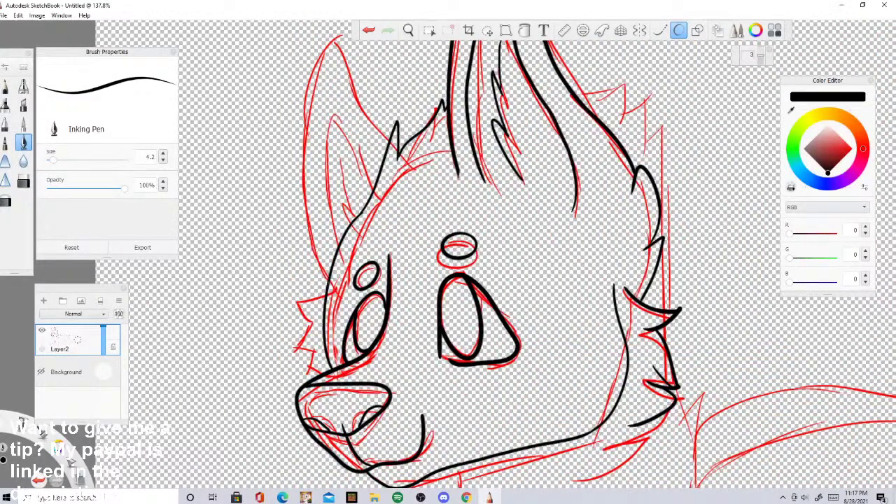
mouse_move(329, 281)
left_mouse_down()
mouse_move(294, 293)
mouse_move(314, 309)
mouse_move(293, 350)
left_mouse_up()
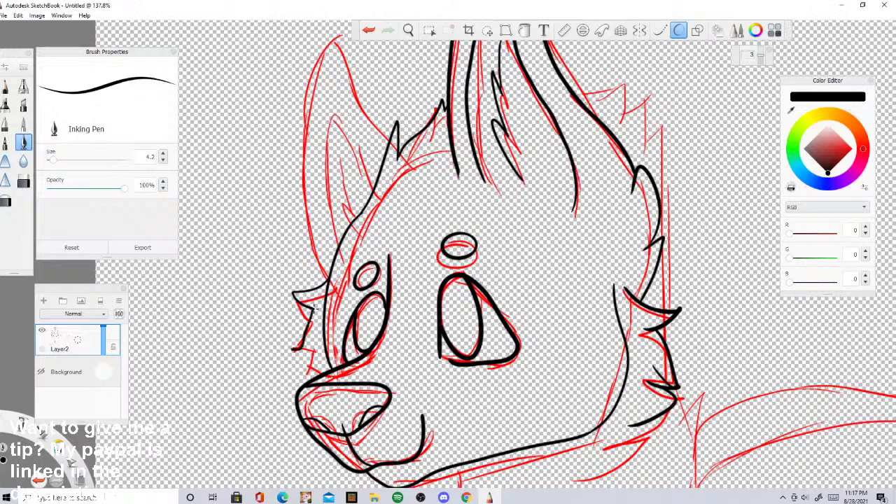
mouse_move(312, 308)
left_mouse_down()
mouse_move(322, 353)
mouse_move(313, 371)
mouse_move(319, 331)
left_mouse_up()
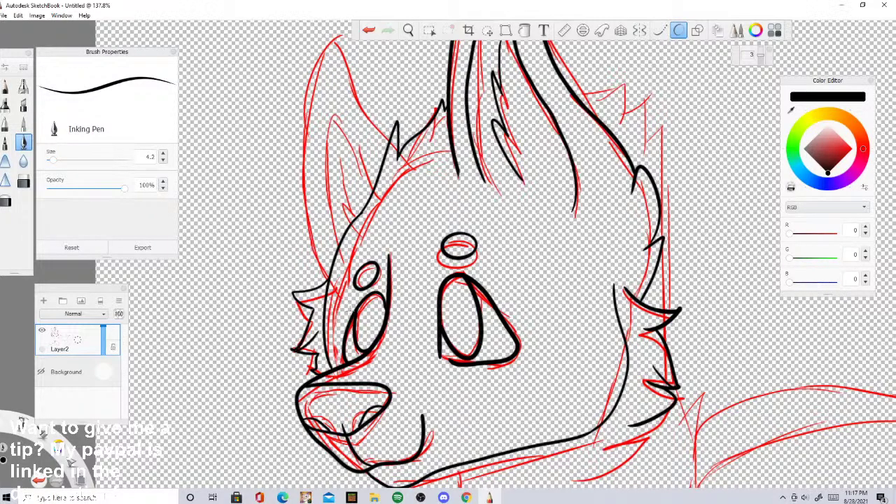
Step: Ink the far ear's outer outline with a pointed tuft at its base, plus the inner ear contour
mouse_move(391, 139)
left_mouse_down()
mouse_move(339, 43)
mouse_move(309, 188)
mouse_move(317, 246)
mouse_move(308, 287)
left_mouse_up()
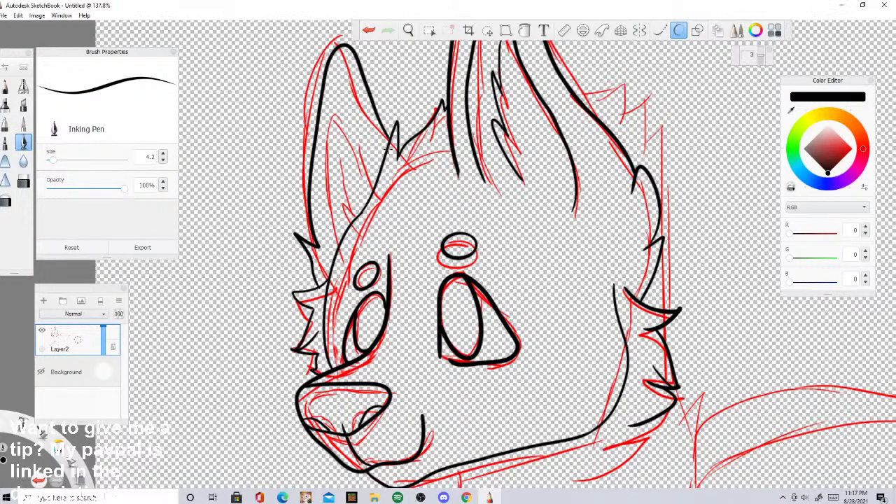
scroll(418, 129, "up", 5)
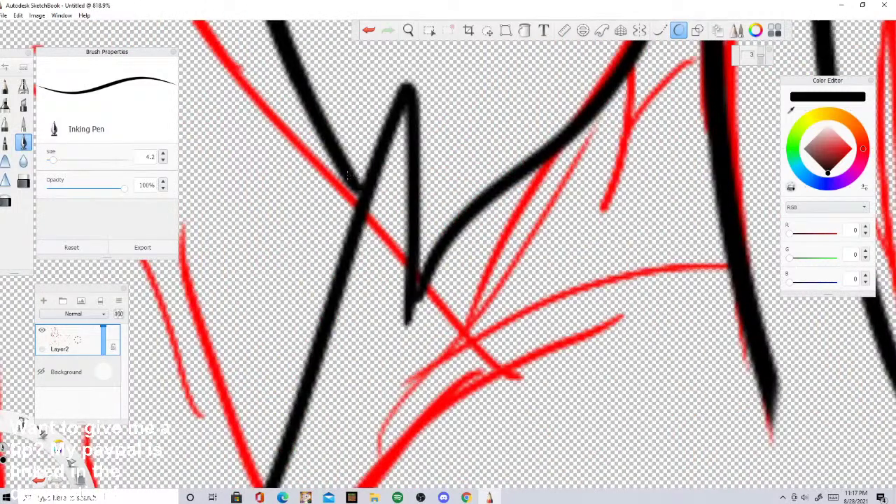
left_click_drag(418, 248, 428, 260)
scroll(419, 255, "down", 4)
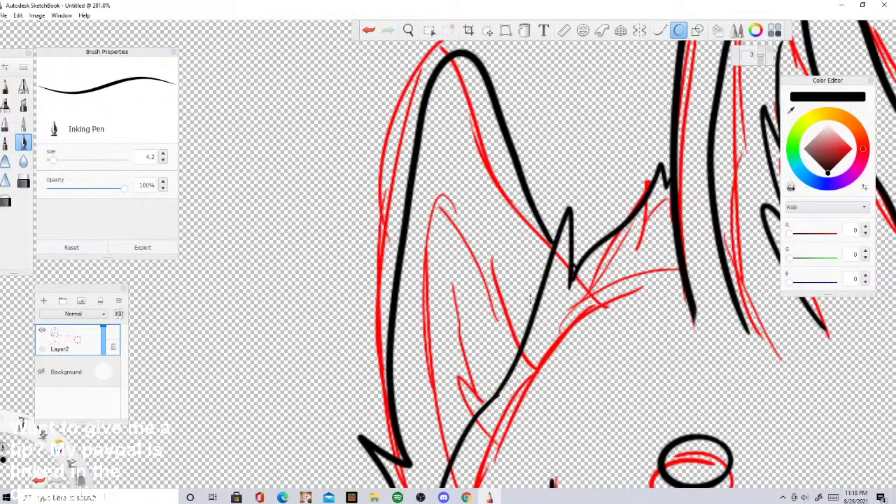
mouse_move(532, 308)
left_mouse_down()
mouse_move(496, 213)
mouse_move(440, 148)
mouse_move(413, 307)
mouse_move(421, 424)
mouse_move(435, 468)
left_mouse_up()
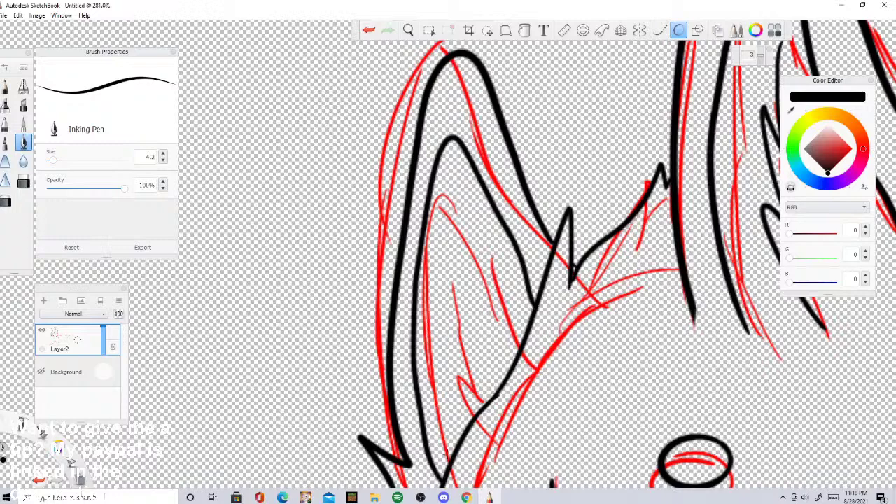
Step: Ink the jagged fur line inside the far ear, running from its base up toward the tip
left_click_drag(480, 406, 455, 185)
scroll(469, 138, "down", 8)
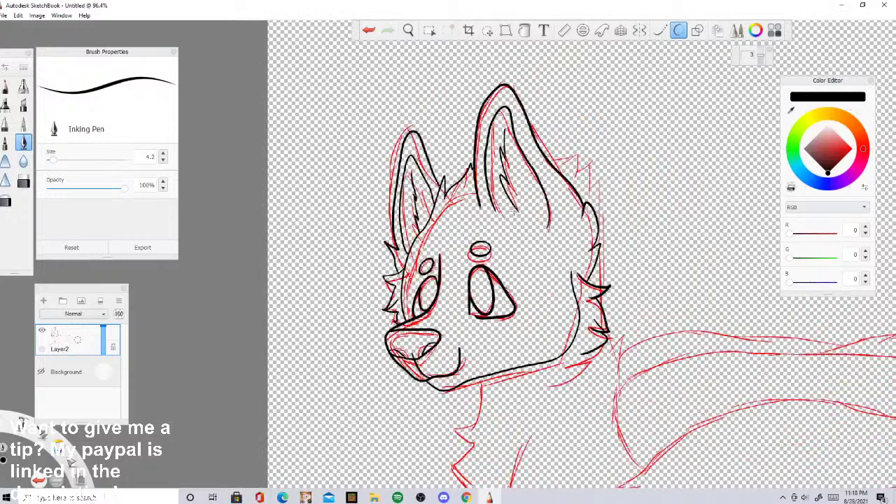
scroll(485, 283, "up", 4)
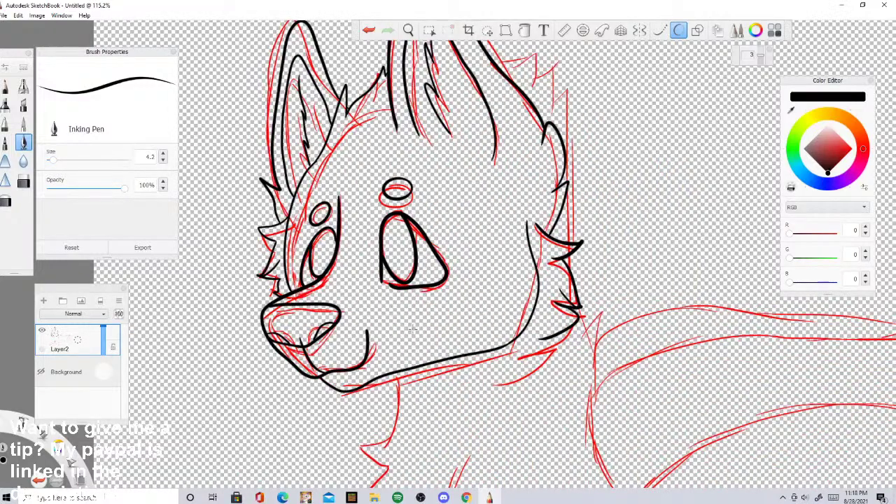
scroll(413, 329, "down", 4)
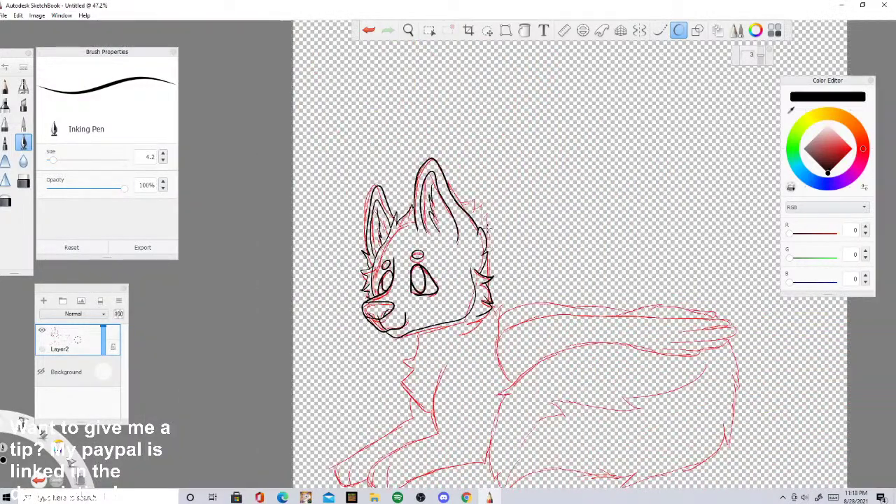
Step: Ink a row of pointed mane tufts behind the near ear, descending toward the back of the head
scroll(481, 237, "up", 5)
scroll(338, 168, "up", 4)
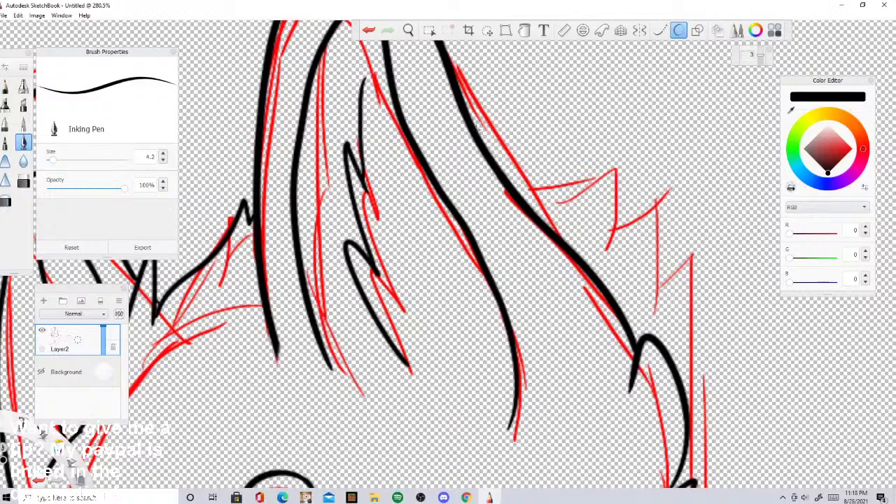
mouse_move(493, 155)
left_mouse_down()
mouse_move(519, 157)
mouse_move(541, 199)
mouse_move(620, 170)
mouse_move(623, 244)
mouse_move(680, 205)
mouse_move(685, 347)
left_mouse_up()
scroll(430, 310, "down", 10)
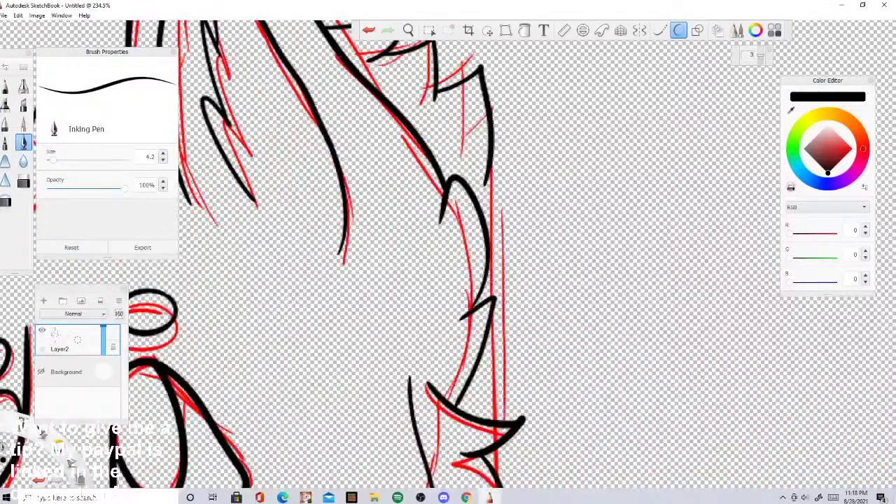
Step: Ink the mane tufts down the back of the head past the cheek fur, undoing the first tuft and redrawing it larger
mouse_move(475, 187)
left_mouse_down()
mouse_move(521, 153)
mouse_move(501, 257)
left_mouse_up()
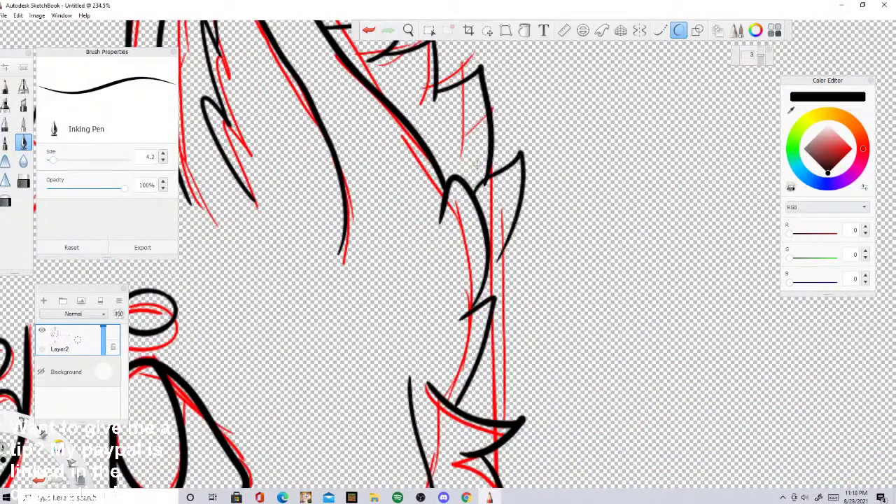
left_click(366, 29)
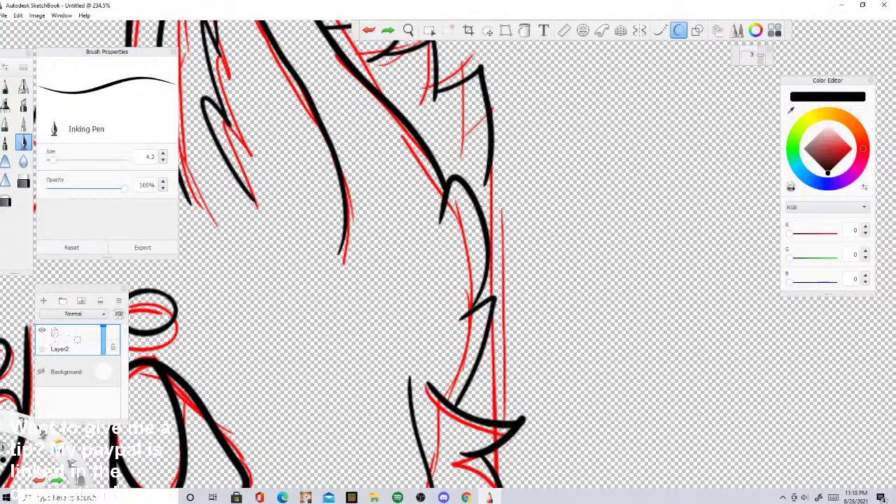
mouse_move(477, 183)
left_mouse_down()
mouse_move(551, 145)
mouse_move(547, 181)
mouse_move(496, 253)
mouse_move(531, 357)
left_mouse_up()
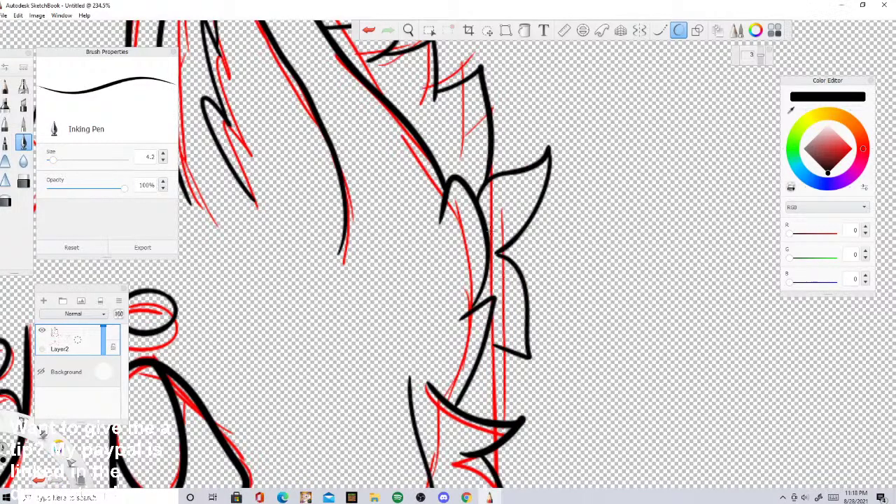
scroll(490, 231, "down", 5)
scroll(459, 240, "up", 5)
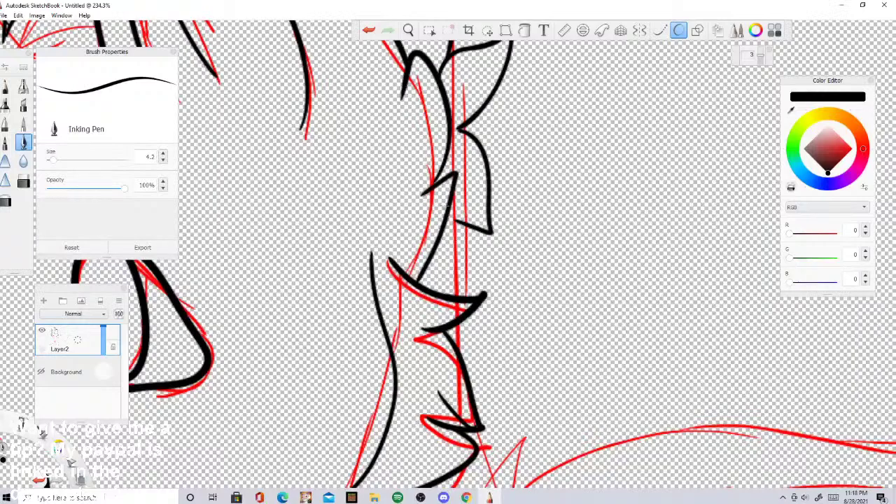
mouse_move(471, 229)
left_mouse_down()
mouse_move(521, 306)
mouse_move(473, 324)
mouse_move(521, 446)
mouse_move(483, 460)
left_mouse_up()
scroll(379, 240, "down", 5)
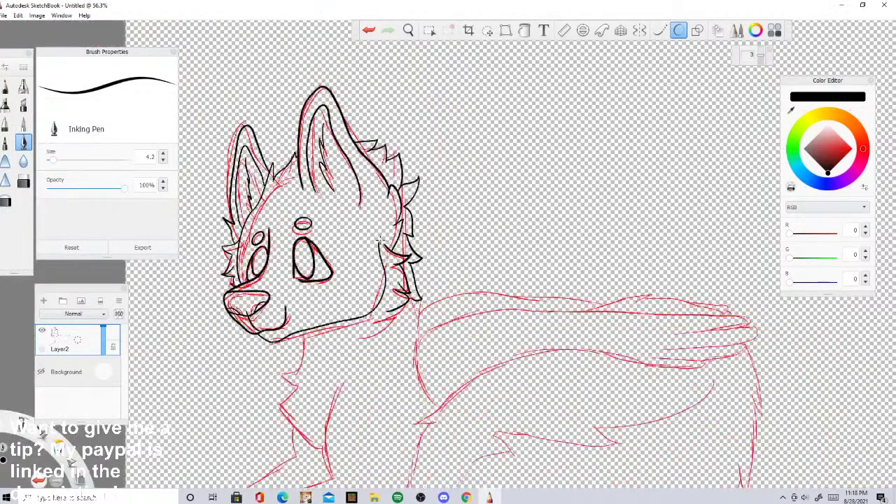
Step: Ink a small curl closing the mane's lower end, plus the curved front part of the folded wing's upper edge
scroll(379, 240, "up", 5)
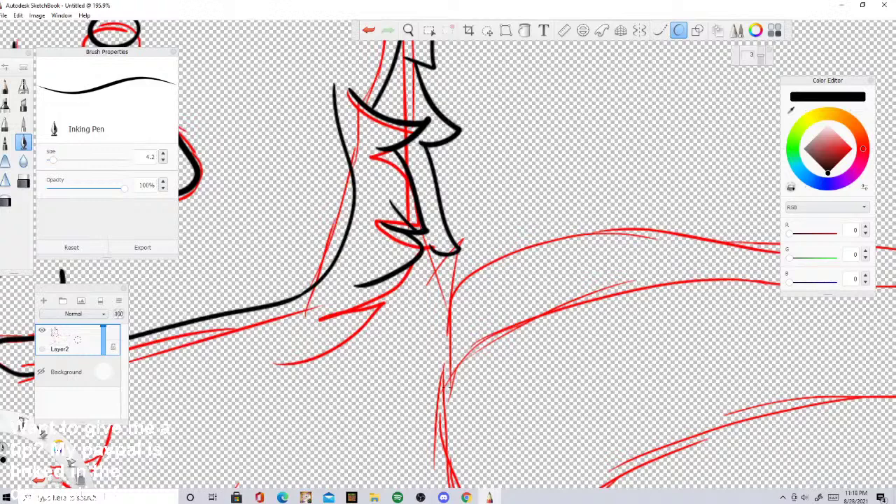
mouse_move(442, 252)
left_mouse_down()
mouse_move(469, 302)
mouse_move(430, 317)
left_mouse_up()
mouse_move(435, 396)
left_mouse_down()
mouse_move(520, 320)
mouse_move(689, 281)
left_mouse_up()
scroll(760, 308, "down", 6)
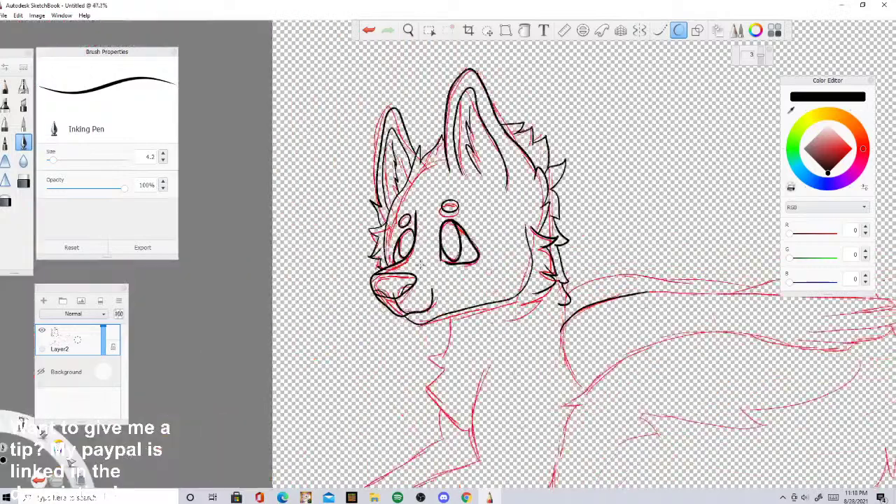
Step: Ink the wing's middle contour with two pointed tufts, continuing down the front edge of the lower feathers
scroll(570, 307, "up", 3)
scroll(569, 308, "up", 1)
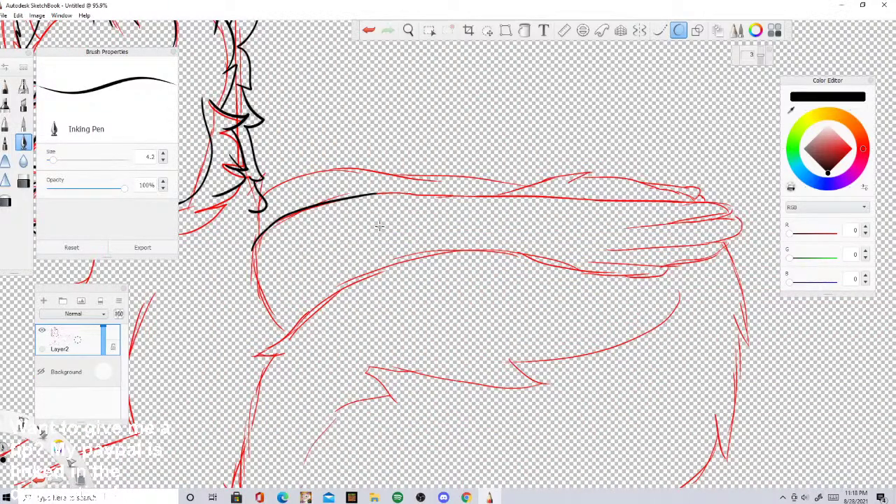
mouse_move(516, 253)
left_mouse_down()
mouse_move(428, 254)
mouse_move(381, 266)
mouse_move(389, 273)
mouse_move(256, 343)
mouse_move(290, 359)
mouse_move(240, 487)
left_mouse_up()
scroll(225, 7, "down", 5)
scroll(204, 56, "up", 3)
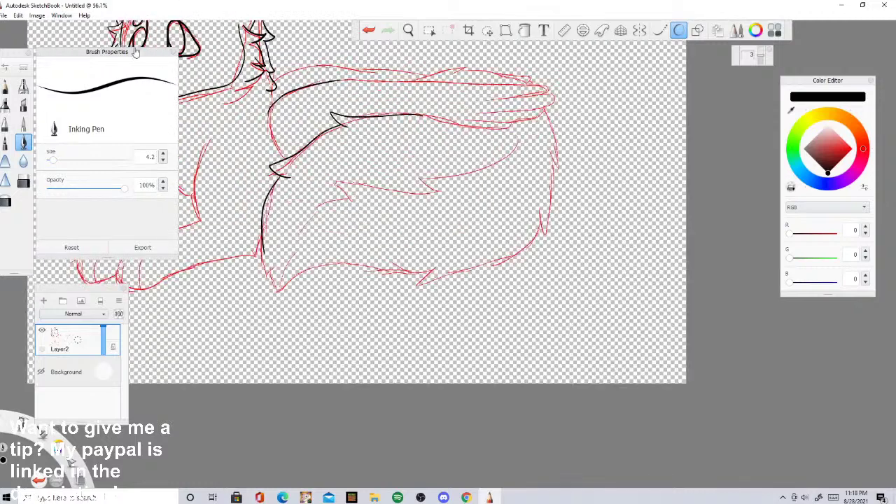
Step: Ink the wing's lower front corner with pointed feather tufts and the start of its bottom edge
scroll(245, 249, "up", 8)
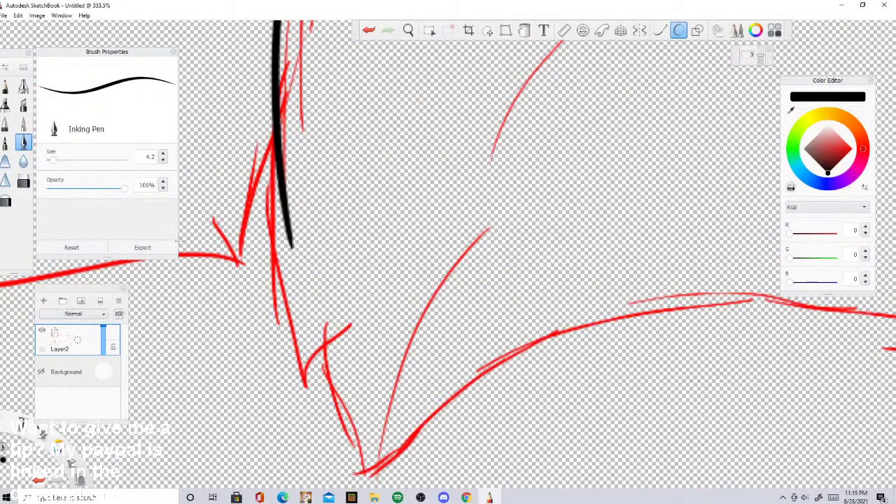
left_click(369, 30)
left_click(388, 30)
mouse_move(291, 249)
left_mouse_down()
mouse_move(313, 276)
mouse_move(300, 430)
mouse_move(425, 361)
left_mouse_up()
mouse_move(301, 431)
left_mouse_down()
mouse_move(628, 335)
mouse_move(804, 303)
left_mouse_up()
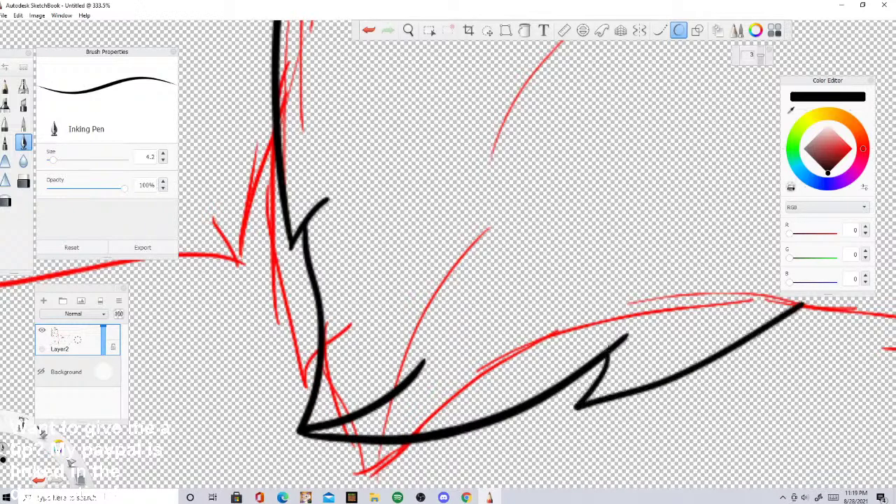
scroll(192, 343, "down", 8)
scroll(366, 140, "up", 10)
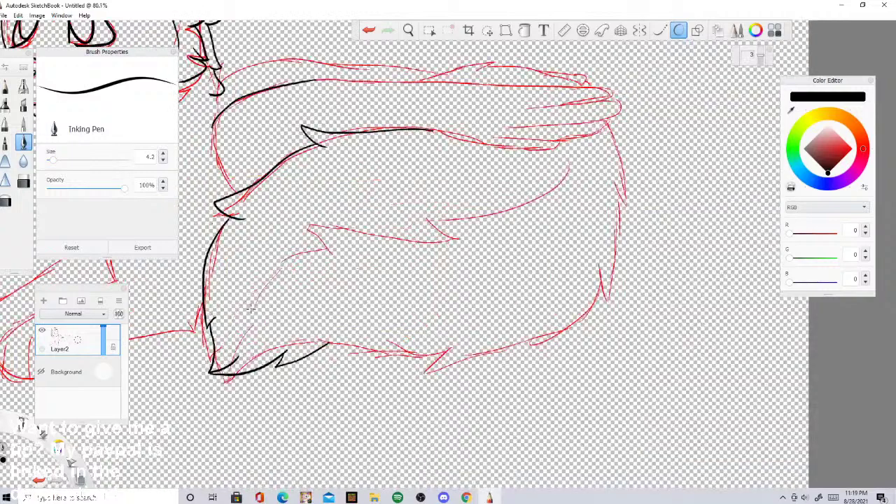
Step: Try twice to extend the wing's middle contour toward the feather tips, undoing each stroke
scroll(366, 140, "up", 4)
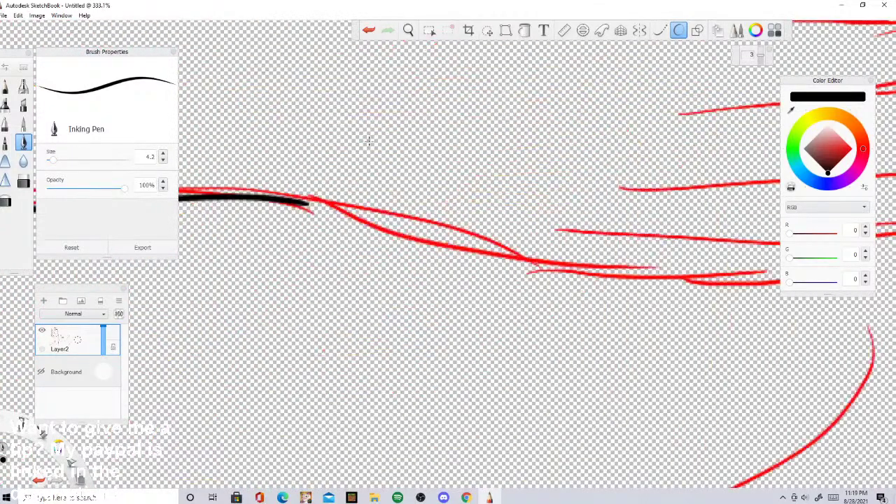
mouse_move(308, 203)
left_mouse_down()
mouse_move(725, 311)
mouse_move(752, 327)
left_mouse_up()
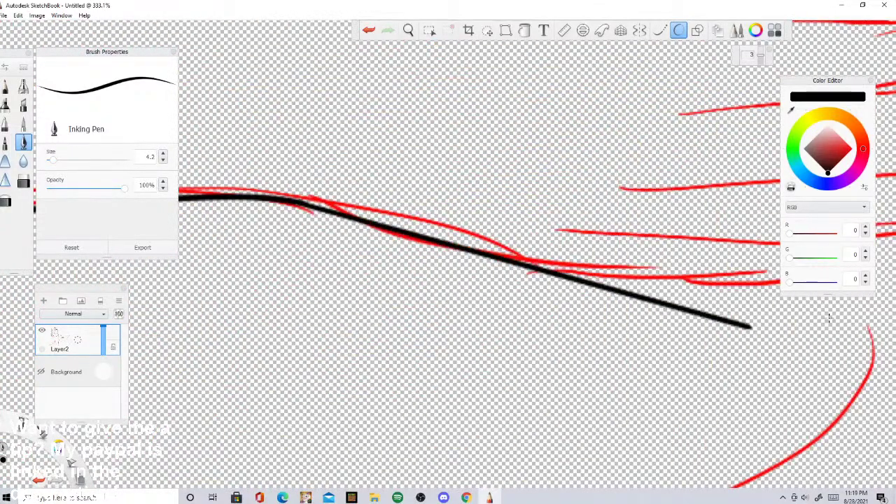
left_click(368, 30)
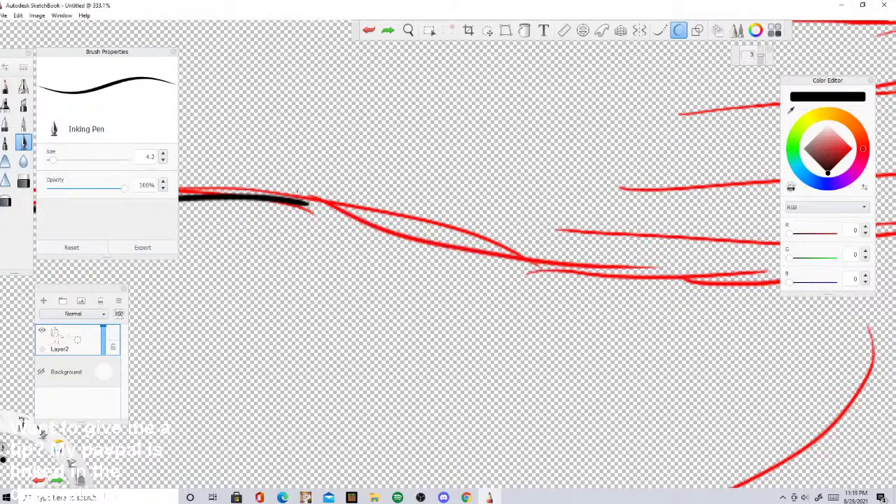
left_click_drag(308, 203, 791, 297)
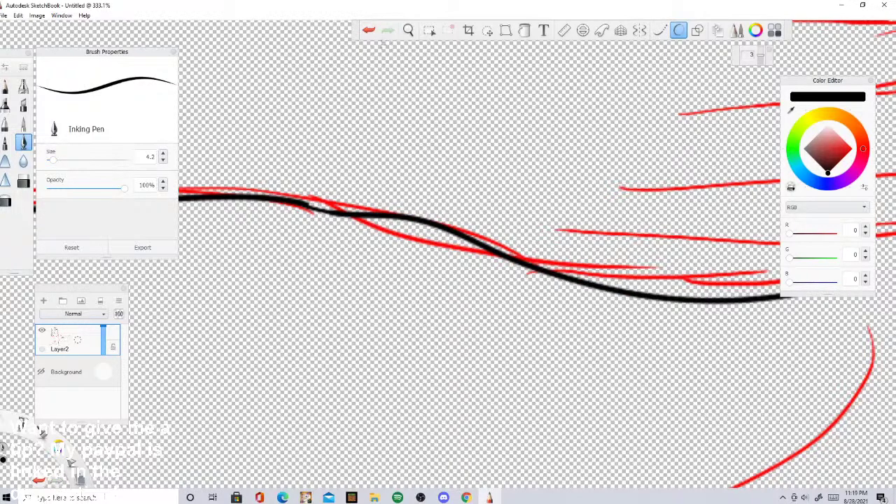
left_click(368, 30)
scroll(461, 259, "down", 6)
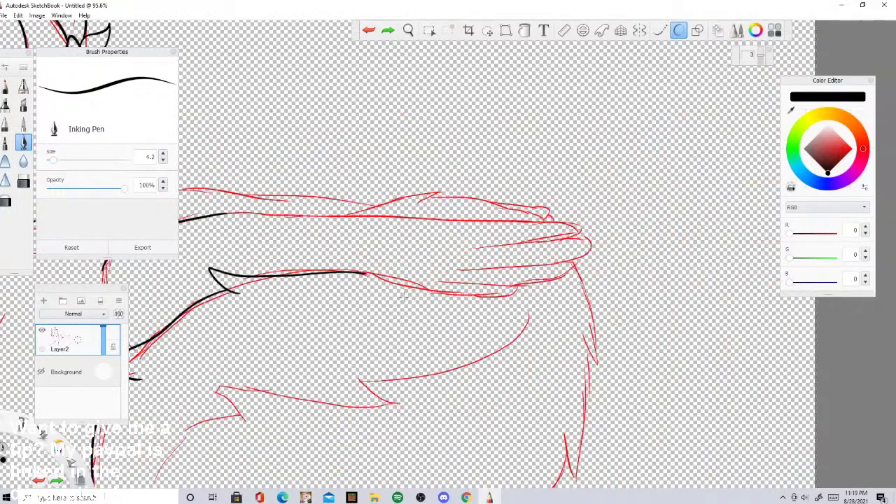
Step: Try a curved front edge for the upper wing, then erasing the upper line's front end, undoing both attempts
scroll(460, 259, "up", 5)
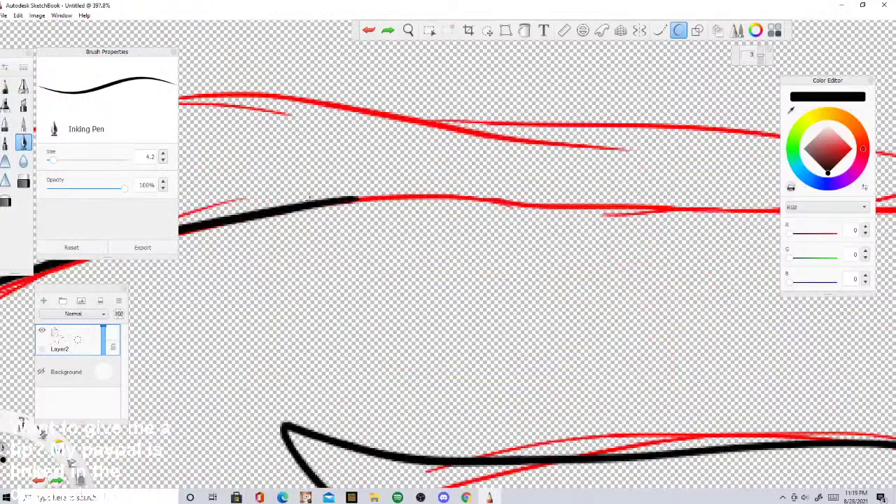
scroll(475, 226, "down", 2)
scroll(289, 356, "up", 3)
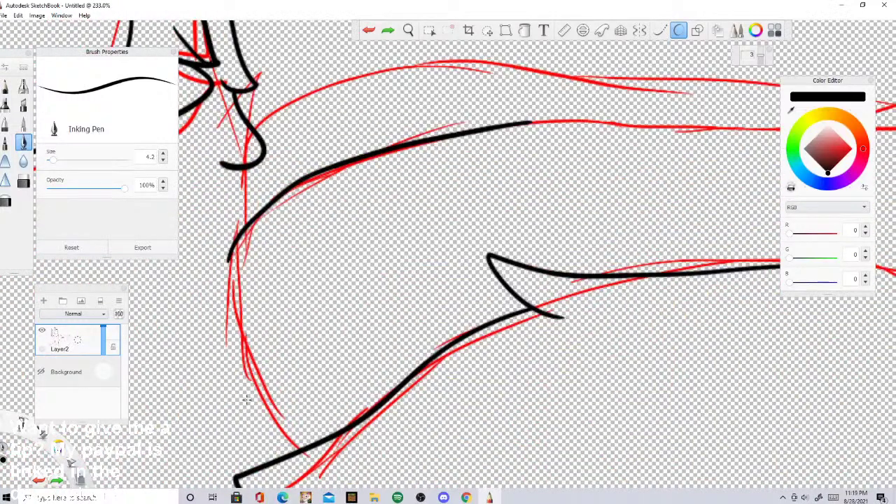
mouse_move(293, 453)
left_mouse_down()
mouse_move(214, 340)
mouse_move(226, 251)
left_mouse_up()
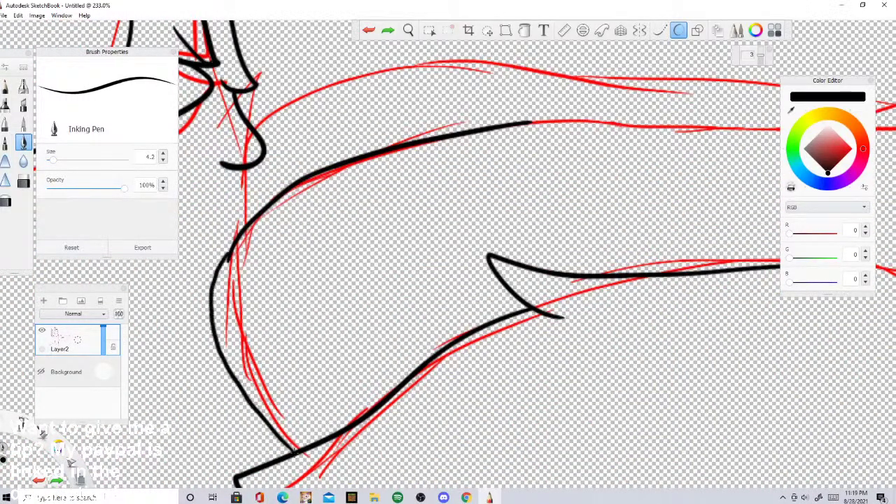
left_click(369, 31)
left_click(24, 180)
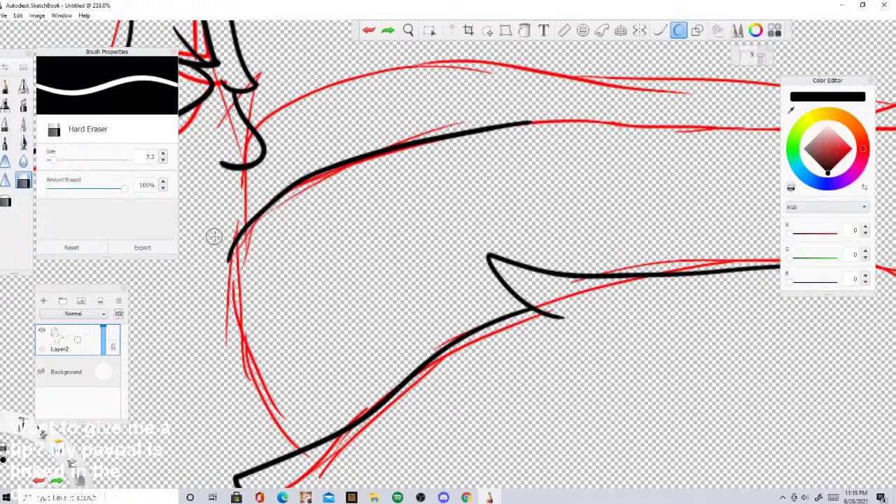
left_click_drag(258, 220, 231, 252)
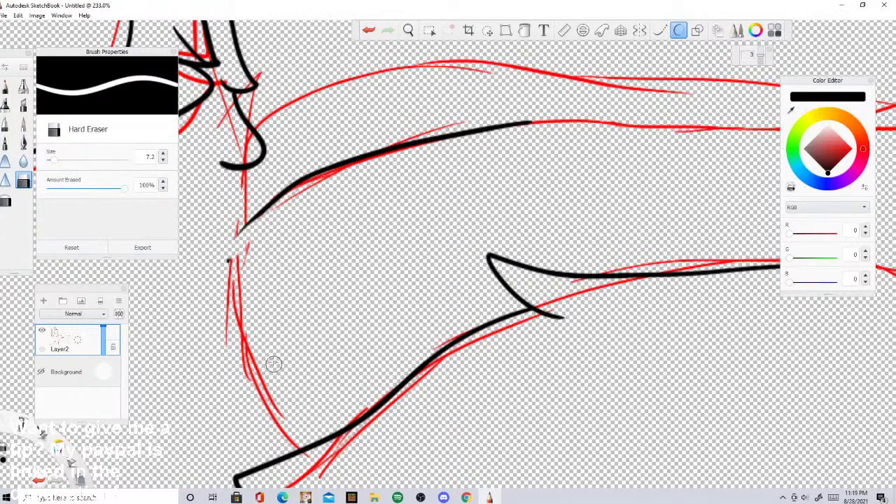
left_click(367, 33)
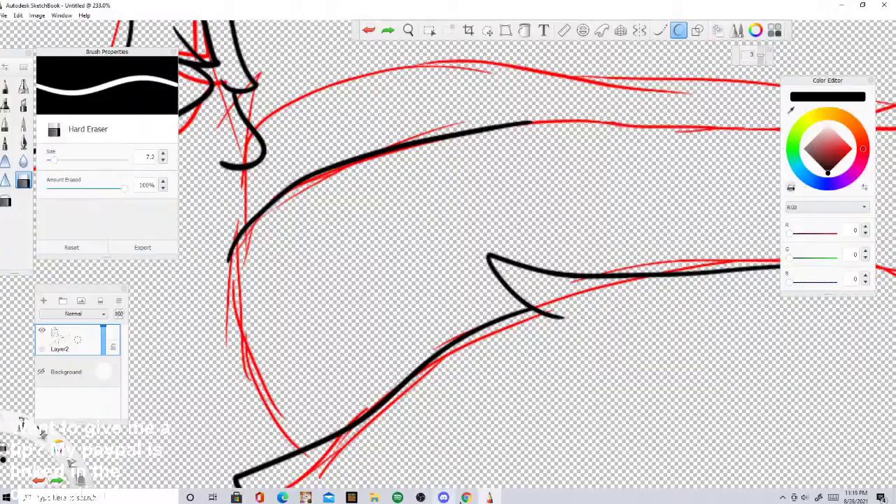
Step: Switch to Discord and send the open chat the friend's nickname, "I" and "FAILLLEDDDD" as three separate messages
left_click(467, 497)
left_click(444, 498)
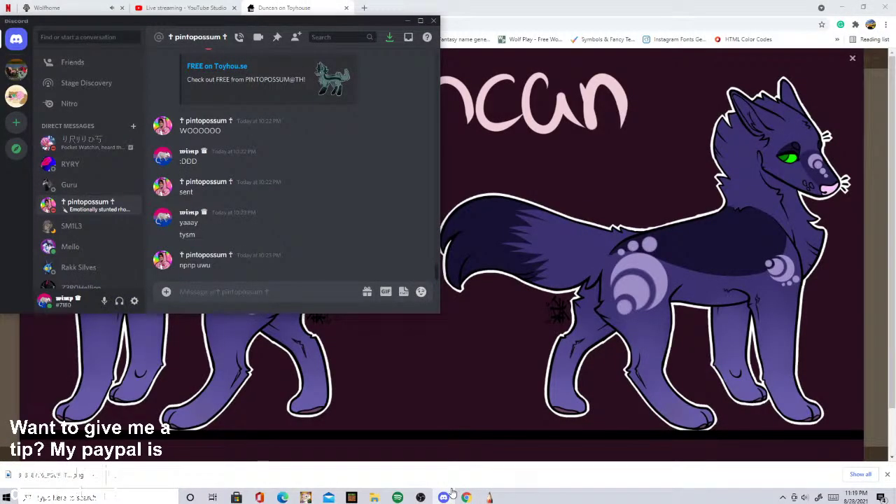
type("CAM")
key("Return")
type("I")
key("Return")
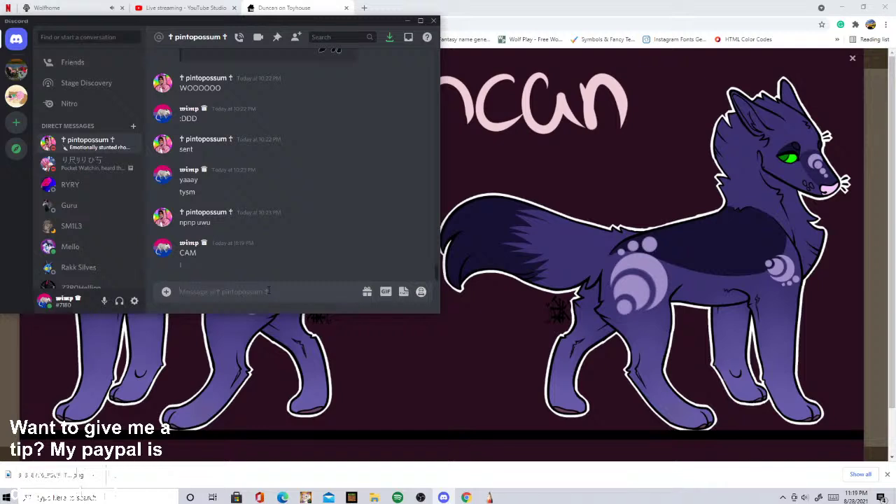
type("A")
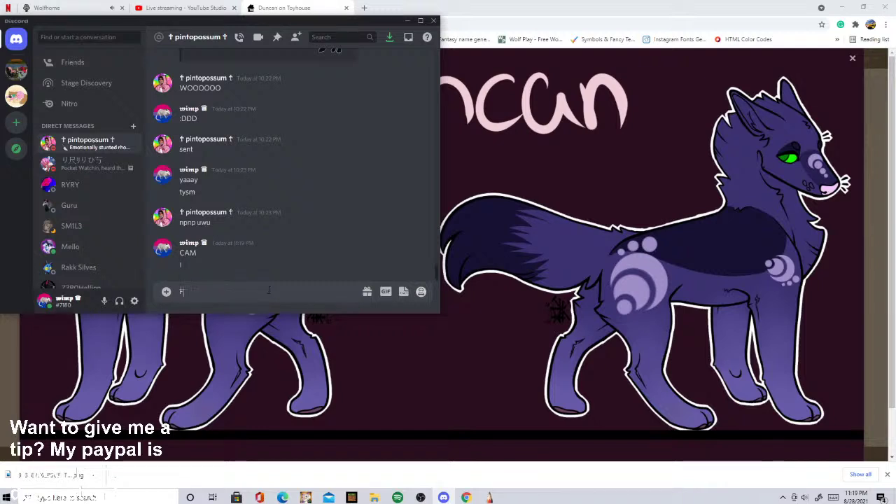
type("ILLLEDDDD")
key("Return")
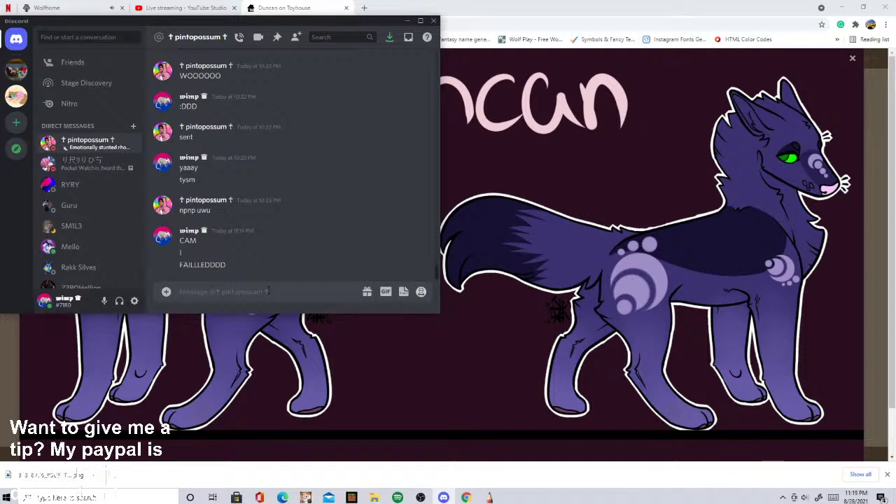
Step: Return to SketchBook and use the Inking Pen to ink the tufted neck front, pointed chest fur and back of the neck
left_click(466, 497)
left_click(489, 497)
scroll(446, 330, "down", 8)
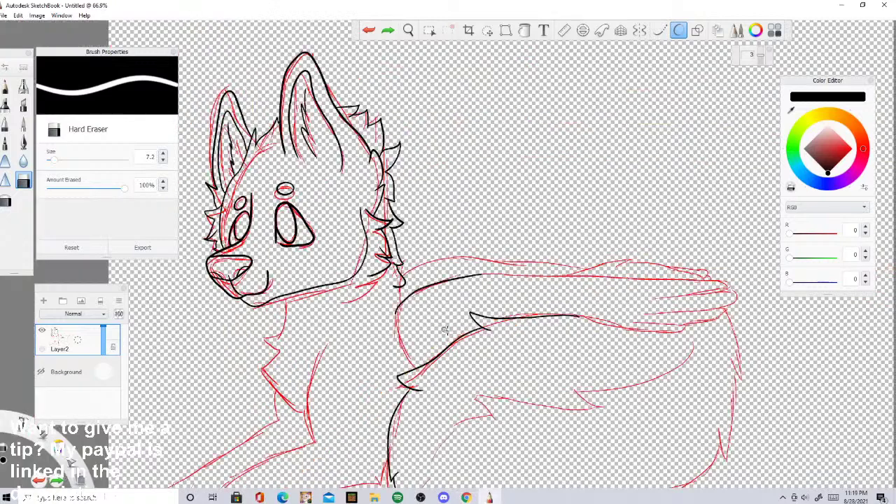
left_click(23, 143)
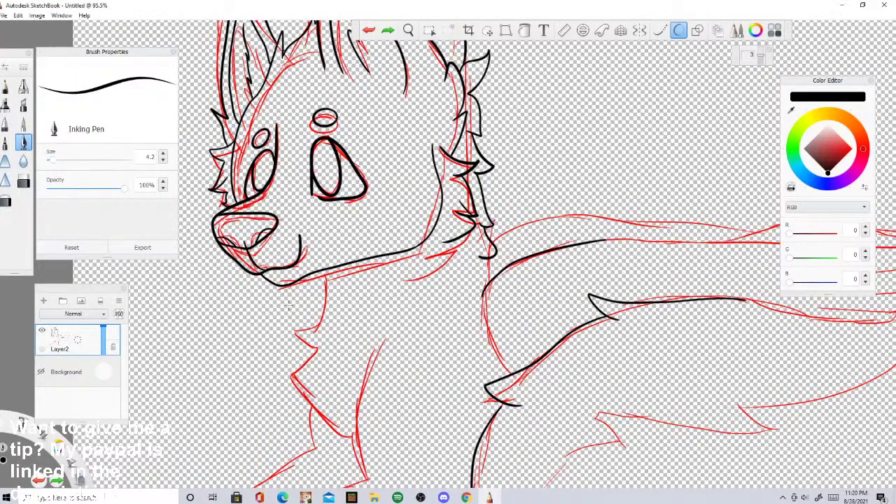
mouse_move(326, 267)
left_mouse_down()
mouse_move(317, 324)
mouse_move(291, 328)
mouse_move(316, 348)
mouse_move(289, 380)
mouse_move(340, 434)
mouse_move(501, 341)
left_mouse_up()
mouse_move(382, 410)
left_mouse_down()
mouse_move(497, 331)
mouse_move(496, 256)
left_mouse_up()
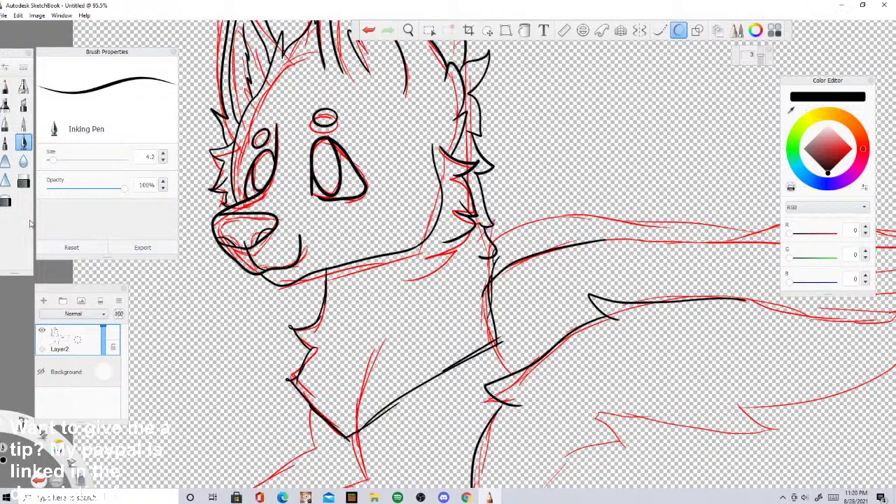
Step: Mark a 1118 × 1281 px crop area around the canine's head, neck and chest
left_click(468, 31)
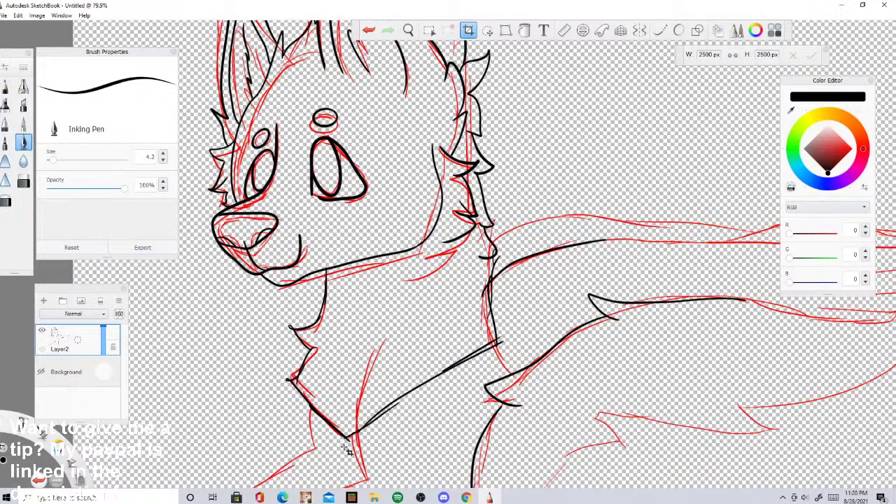
left_click_drag(210, 112, 503, 448)
Step: Switch to Discord and send "I LITERALLY", "WAS DRAWING" and "ON THE WRONG LAYER" as separate messages in the open chat
left_click(443, 497)
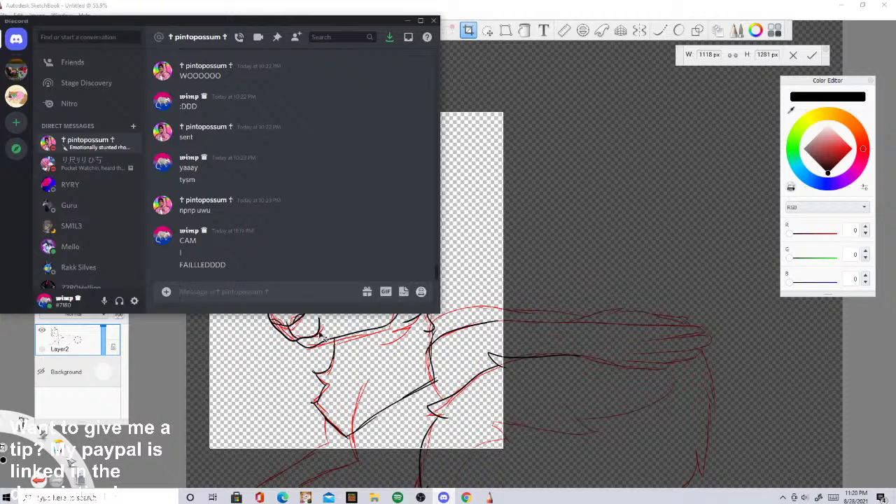
type("I LITERALLY")
key("Return")
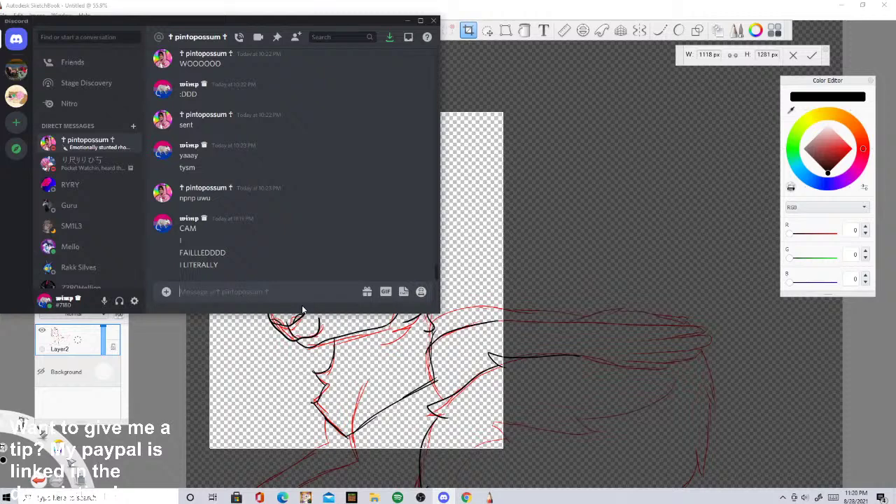
type("WAS DRAWING")
key("Return")
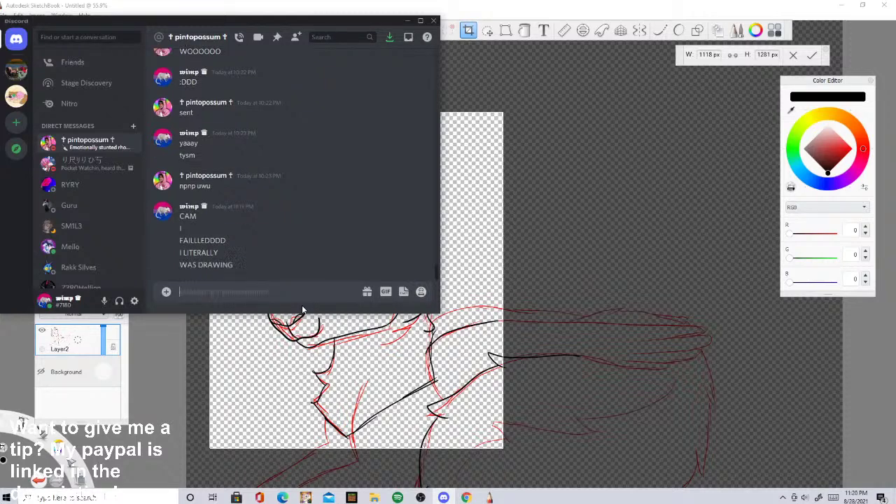
type("ON THE WRONG LAYER")
key("Return")
Step: Send "AND IT LOOKED SO GOOD", "BUT" and "SOB" as three further messages in the chat
type("AND IT LOOKED SO GOOD")
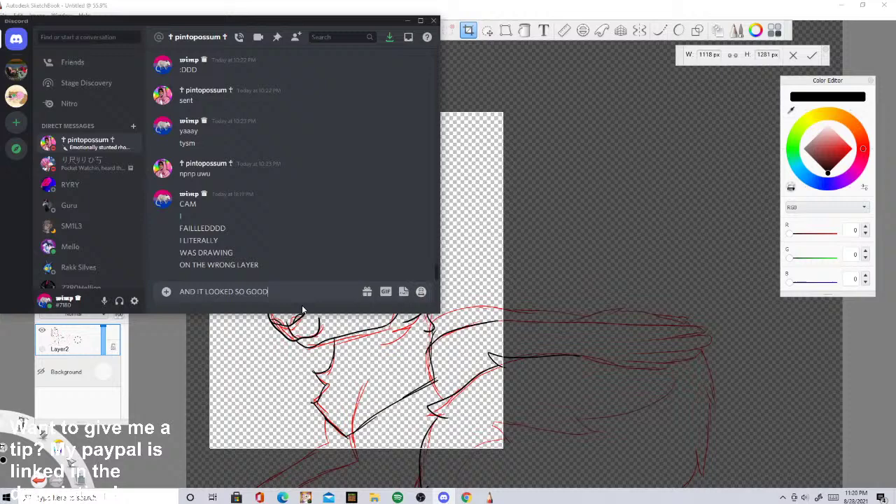
key("Return")
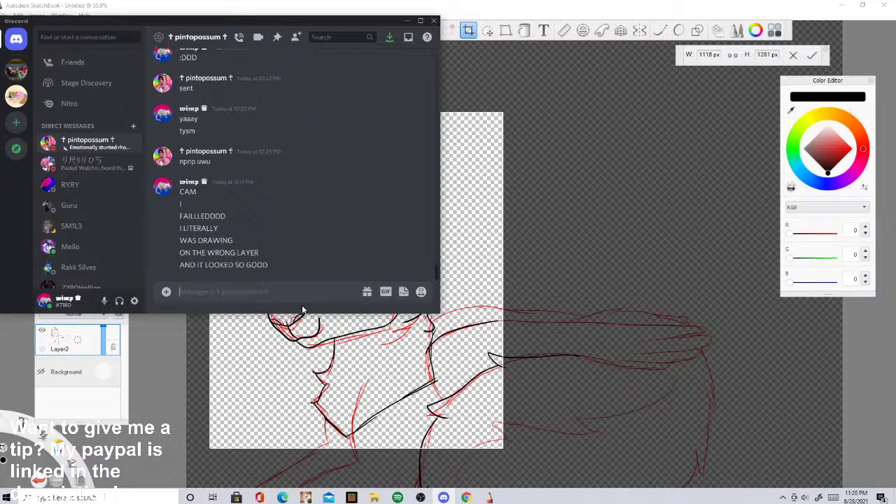
type("BUT")
key("Return")
type("SOB")
key("Return")
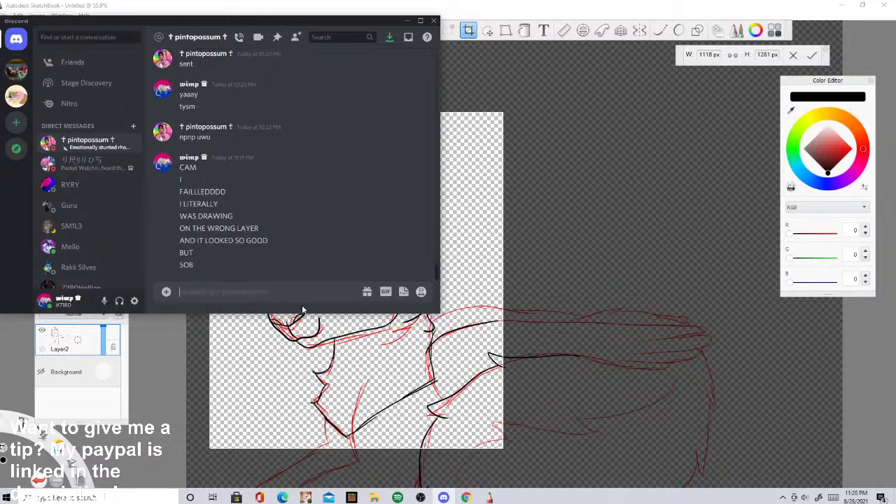
Step: Return to SketchBook and try cropping the canvas to 963 × 1185 px around the head and chest, then undo the crop
left_click(172, 394)
scroll(292, 283, "down", 3)
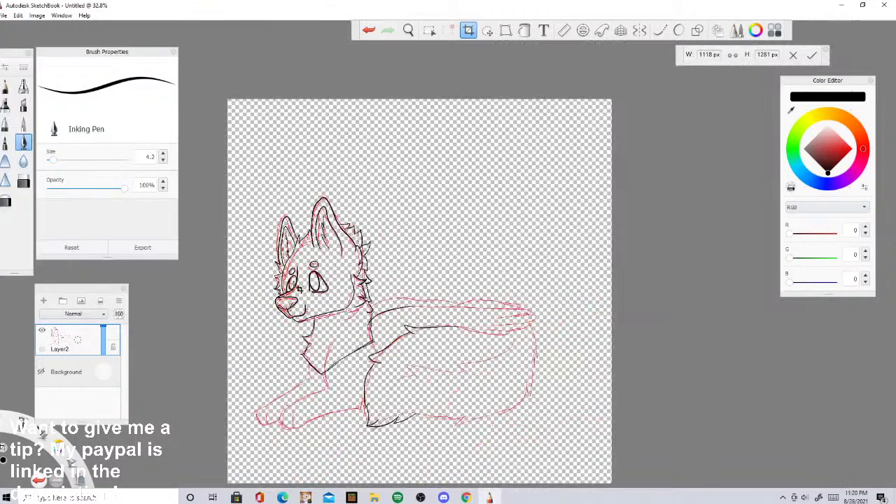
scroll(297, 290, "up", 3)
left_click_drag(223, 132, 476, 428)
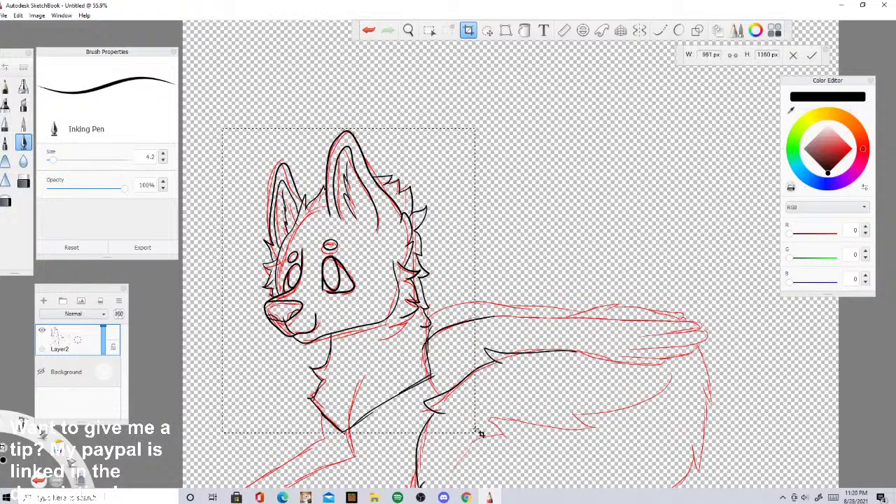
left_click_drag(368, 133, 368, 118)
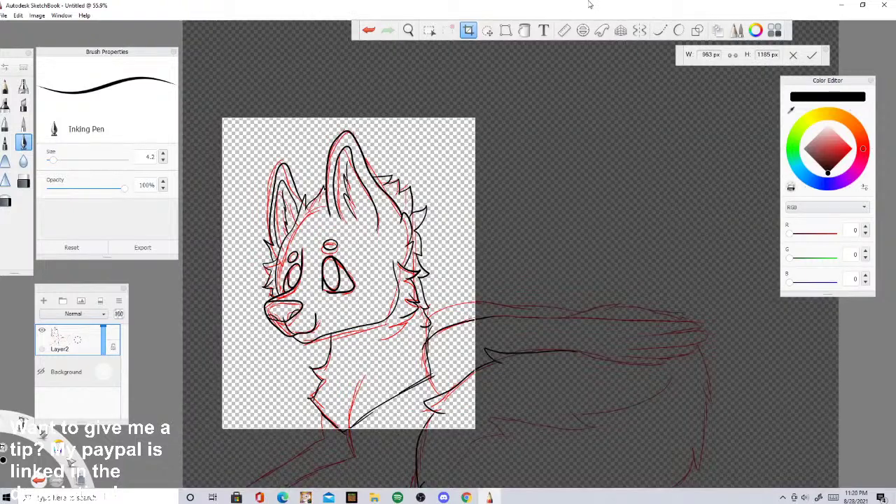
left_click(376, 32)
key("Return")
left_click(370, 30)
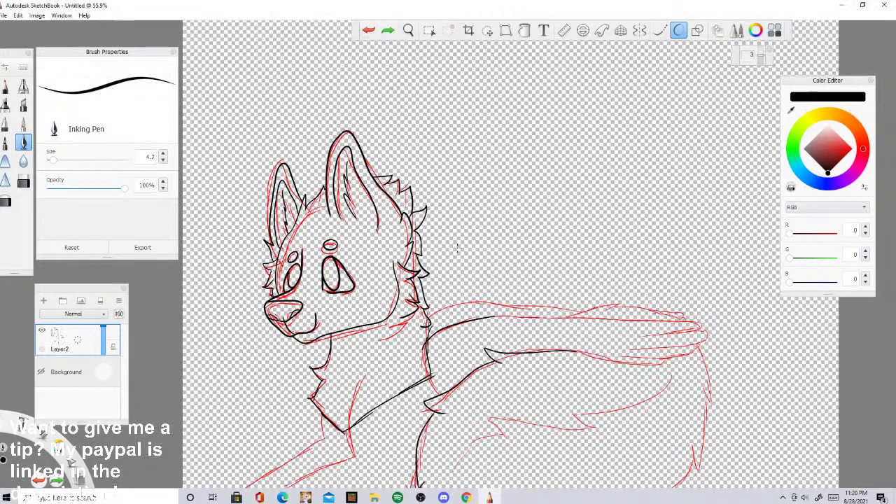
Step: Show the whole drawing and capture a screenshot of the region containing it
scroll(456, 244, "down", 3)
scroll(413, 257, "up", 2)
scroll(414, 258, "up", 1)
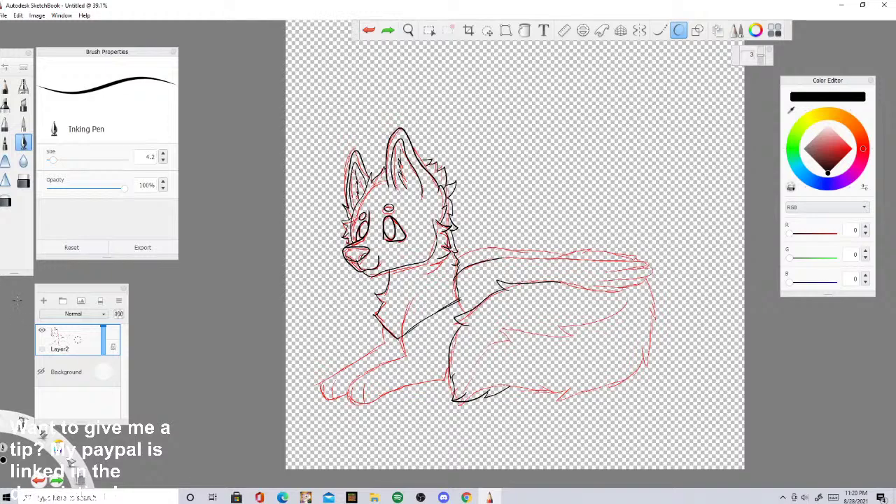
key("Print")
mouse_move(18, 67)
left_mouse_down()
mouse_move(396, 382)
mouse_move(684, 465)
left_mouse_up()
Step: Switch to Discord and paste and send the screenshot link in the open chat
left_click(444, 497)
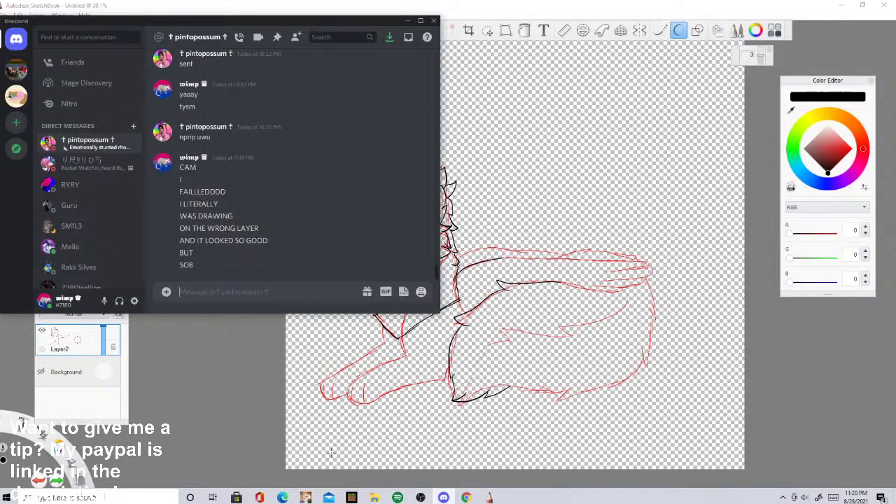
right_click(200, 285)
left_click(221, 275)
key("Return")
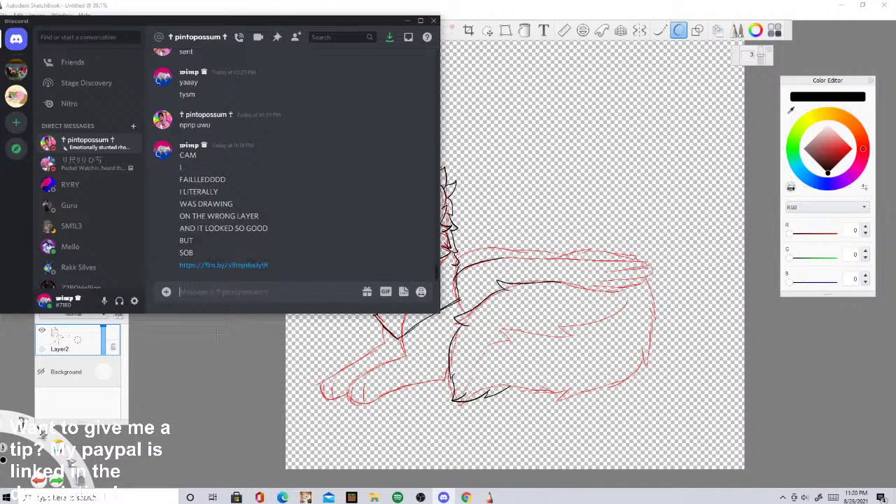
Step: Return to SketchBook and crop the canvas to 1154 × 1239 px around the head, neck and chest
left_click(217, 334)
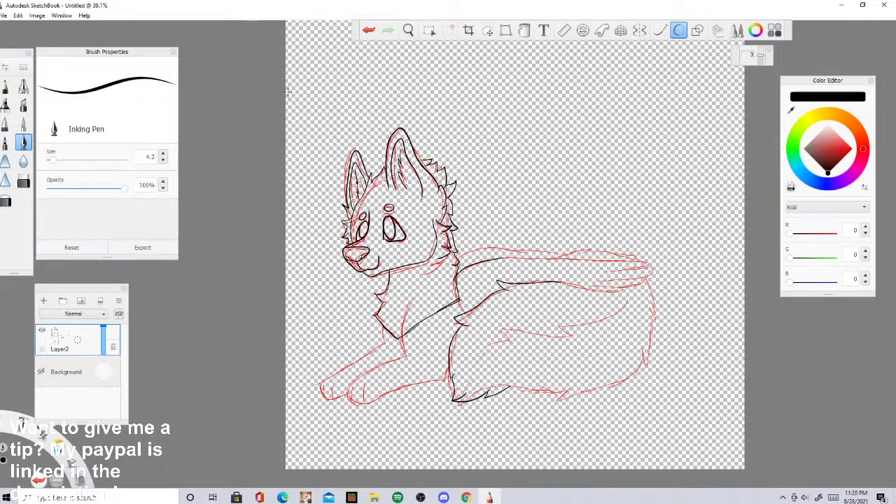
left_click(468, 31)
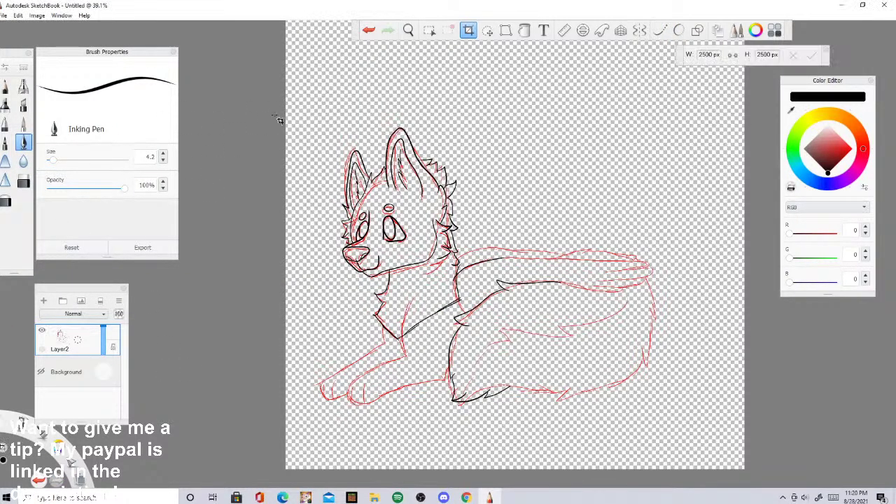
left_click_drag(320, 123, 526, 345)
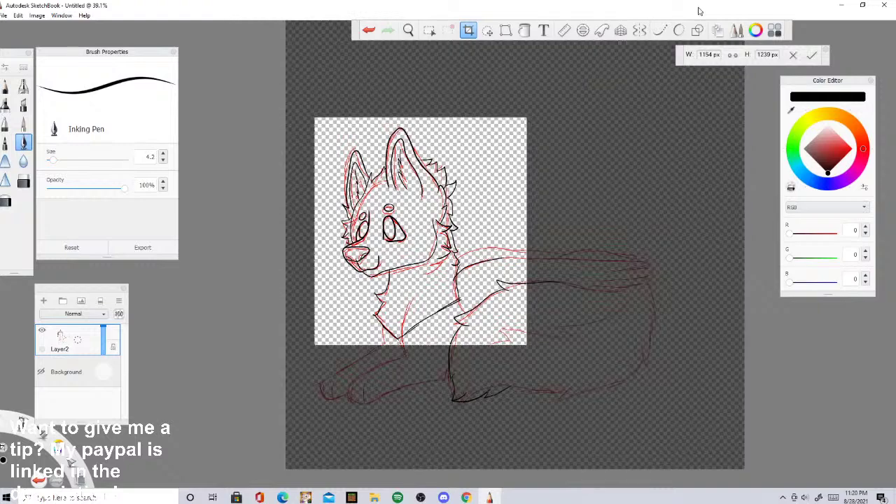
key("Return")
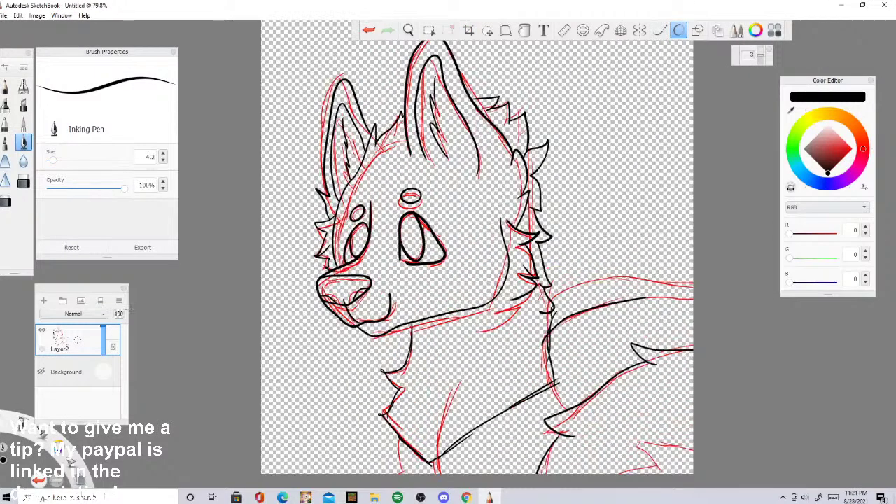
Step: Lower the opacity of Layer2 to 31 and add a new layer above it for clean line art
left_click_drag(103, 337, 104, 348)
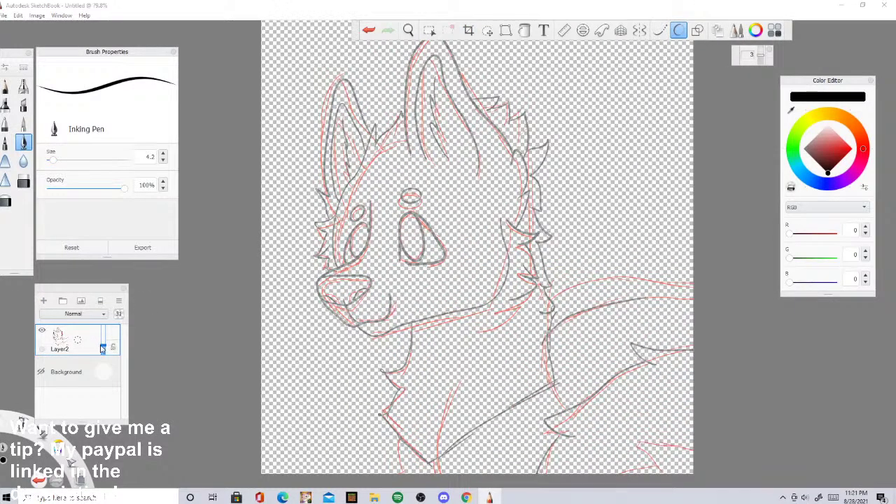
left_click(43, 301)
Step: Try three times to ink the far eye edge, muzzle and mouth in one stroke on Layer3, undoing each attempt
scroll(376, 289, "down", 3)
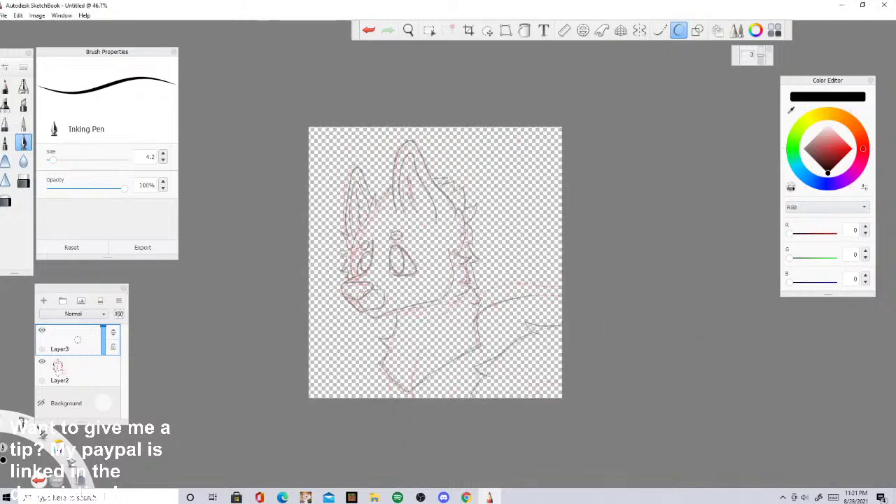
scroll(325, 175, "up", 4)
scroll(446, 265, "down", 1)
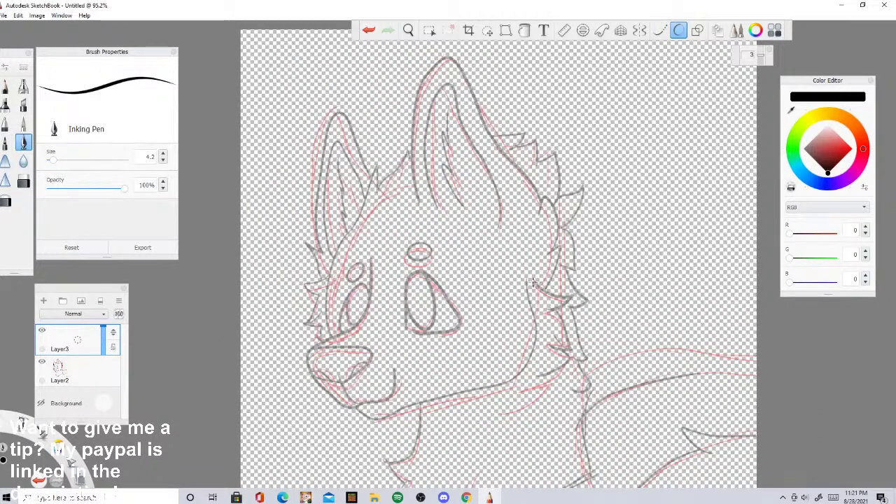
mouse_move(374, 257)
left_mouse_down()
mouse_move(358, 315)
mouse_move(318, 336)
mouse_move(309, 372)
mouse_move(338, 399)
mouse_move(367, 401)
left_mouse_up()
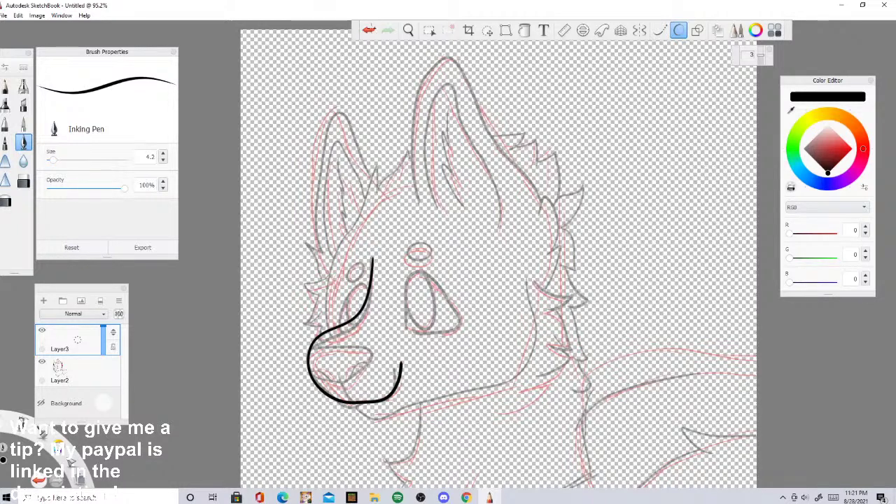
left_click(368, 30)
mouse_move(372, 258)
left_mouse_down()
mouse_move(355, 325)
mouse_move(320, 343)
mouse_move(307, 363)
mouse_move(339, 406)
mouse_move(379, 400)
left_mouse_up()
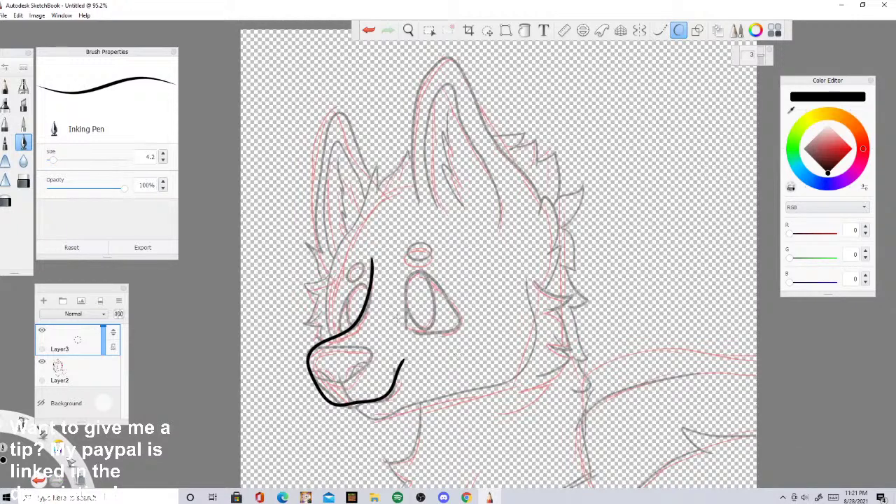
left_click(368, 30)
mouse_move(372, 253)
left_mouse_down()
mouse_move(369, 309)
mouse_move(310, 355)
mouse_move(311, 377)
mouse_move(327, 408)
mouse_move(345, 411)
mouse_move(373, 403)
mouse_move(391, 362)
left_mouse_up()
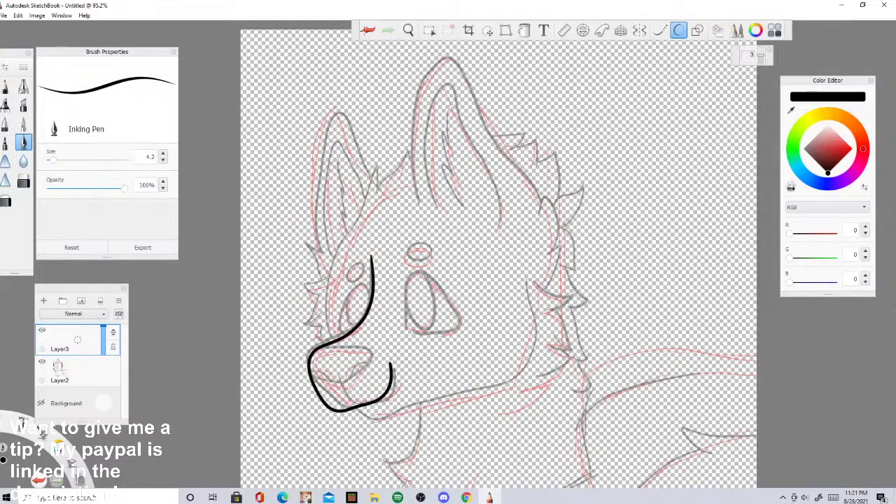
left_click(369, 31)
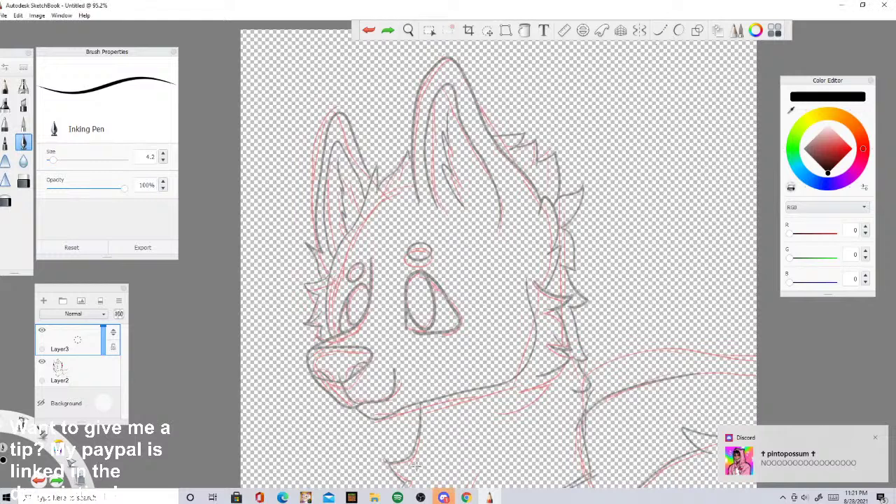
Step: Switch to Discord and send "sobbbb" and "AND IT WAS GONNA BE FOR YOU" as separate messages in the open chat
left_click(443, 497)
type("so")
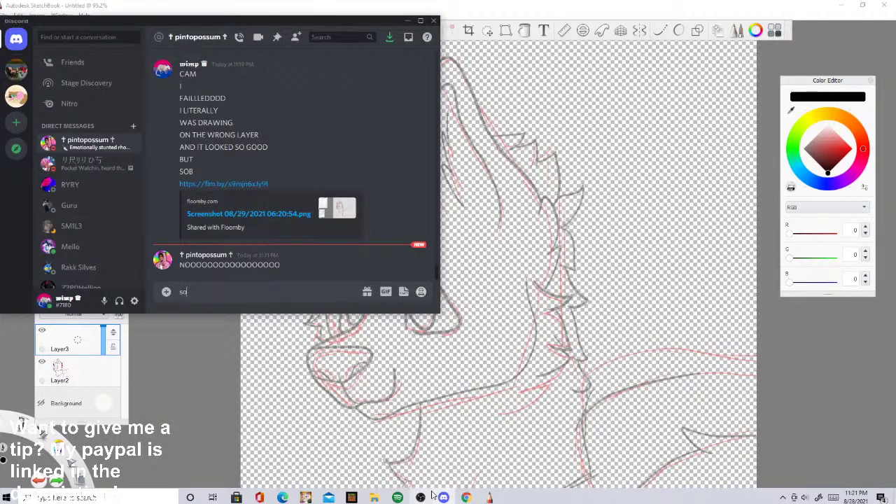
type("bbbb")
key("Return")
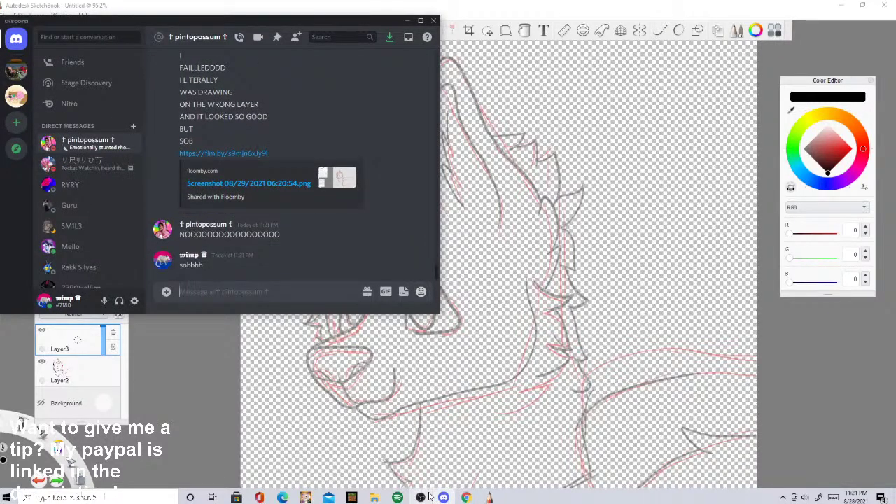
type("AND IT WAS GONNA BE FOR")
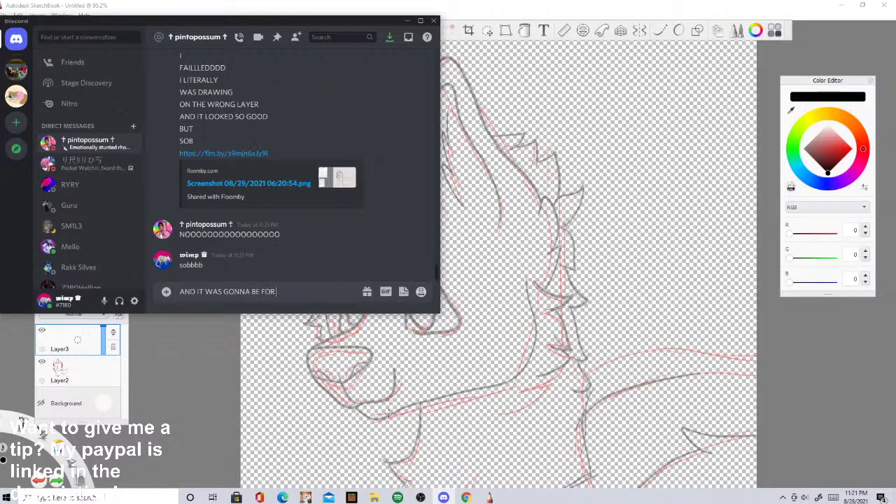
type(" YOU")
key("Return")
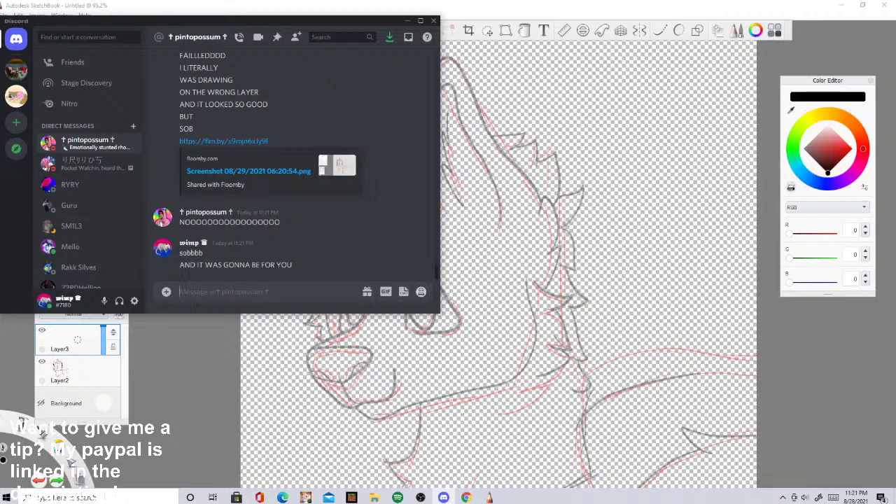
Step: Return to SketchBook, try an unassisted stroke from the far eye around the muzzle, undo it and turn Predictive Stroke back on
left_click(463, 241)
scroll(402, 245, "down", 3)
scroll(397, 250, "up", 5)
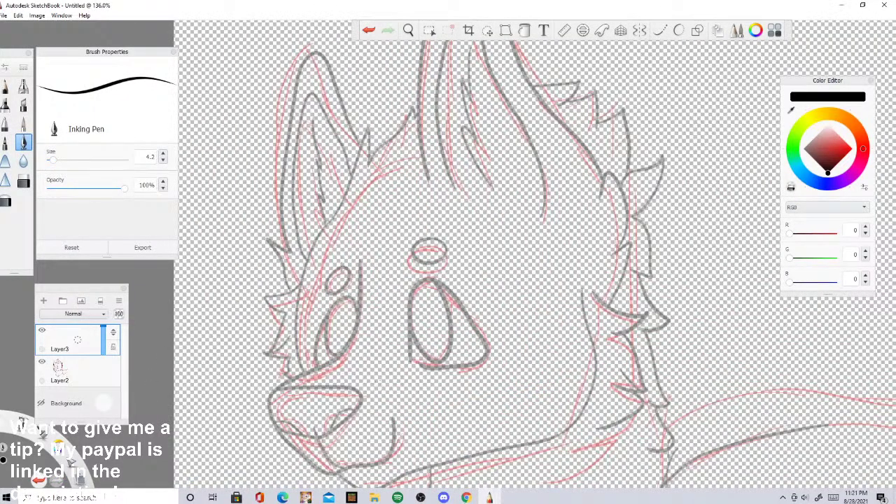
mouse_move(362, 262)
left_mouse_down()
mouse_move(347, 338)
mouse_move(283, 377)
mouse_move(279, 443)
mouse_move(340, 464)
mouse_move(398, 412)
left_mouse_up()
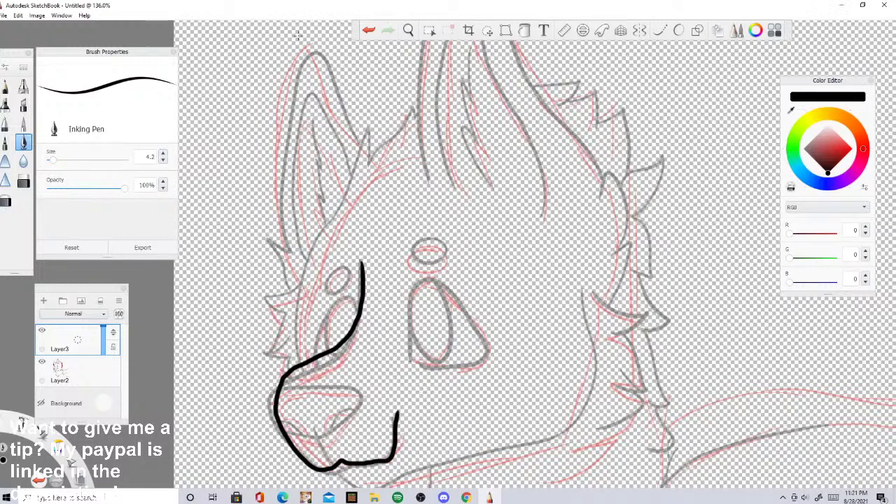
left_click(369, 30)
left_click(679, 30)
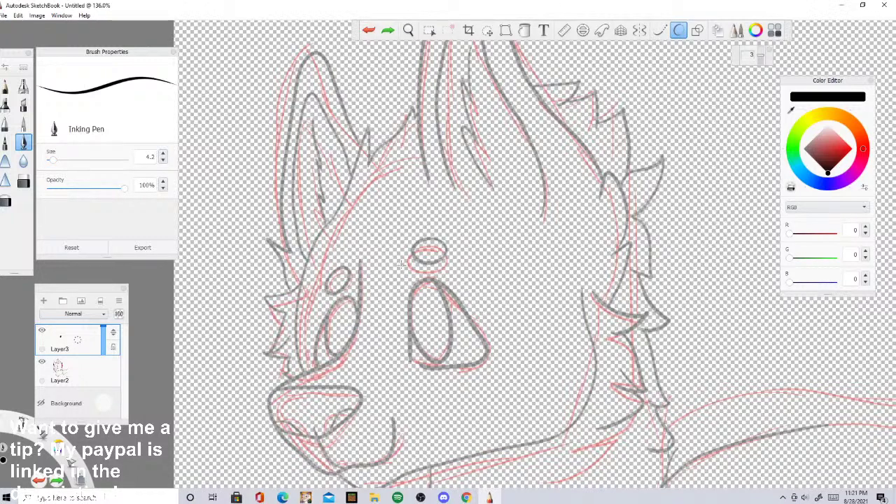
Step: Try five times to ink the far eye edge, muzzle and mouth in one stroke on Layer3, undoing each attempt
mouse_move(361, 266)
left_mouse_down()
mouse_move(359, 305)
mouse_move(339, 343)
mouse_move(270, 386)
mouse_move(308, 451)
left_mouse_up()
left_click(369, 30)
mouse_move(360, 266)
left_mouse_down()
mouse_move(359, 329)
mouse_move(284, 383)
mouse_move(273, 416)
mouse_move(284, 447)
mouse_move(332, 472)
mouse_move(362, 463)
mouse_move(396, 418)
left_mouse_up()
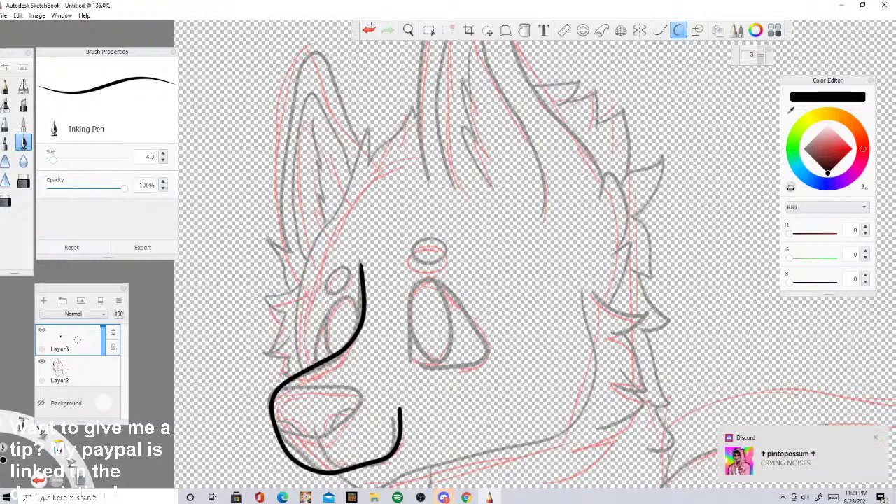
left_click(367, 31)
scroll(258, 214, "down", 3)
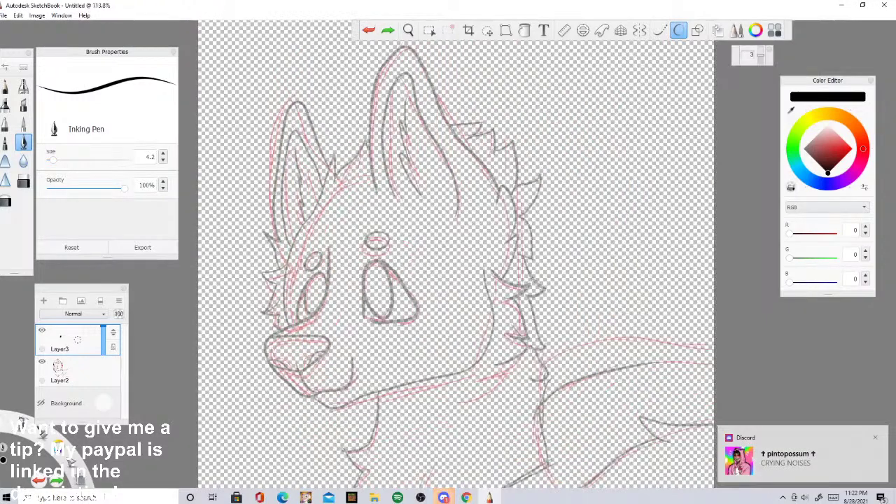
scroll(266, 322, "up", 5)
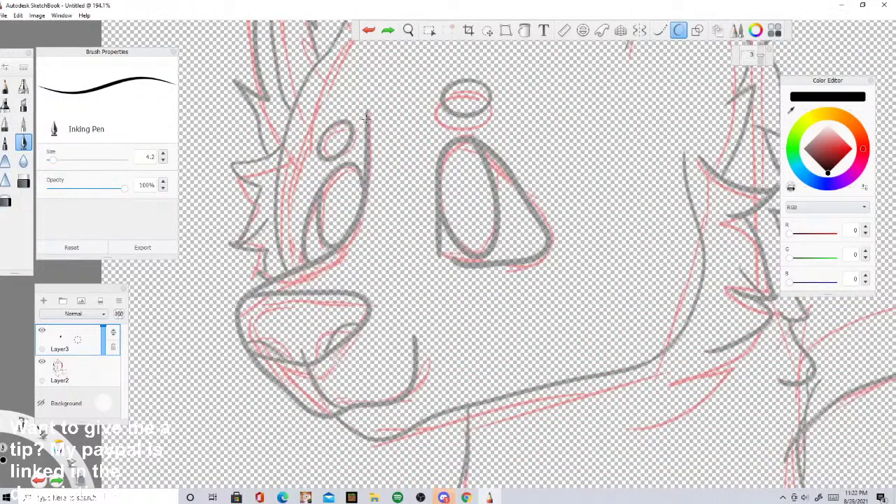
mouse_move(369, 103)
left_mouse_down()
mouse_move(349, 223)
mouse_move(260, 274)
mouse_move(240, 306)
mouse_move(253, 360)
mouse_move(278, 401)
mouse_move(307, 411)
mouse_move(412, 392)
mouse_move(432, 312)
left_mouse_up()
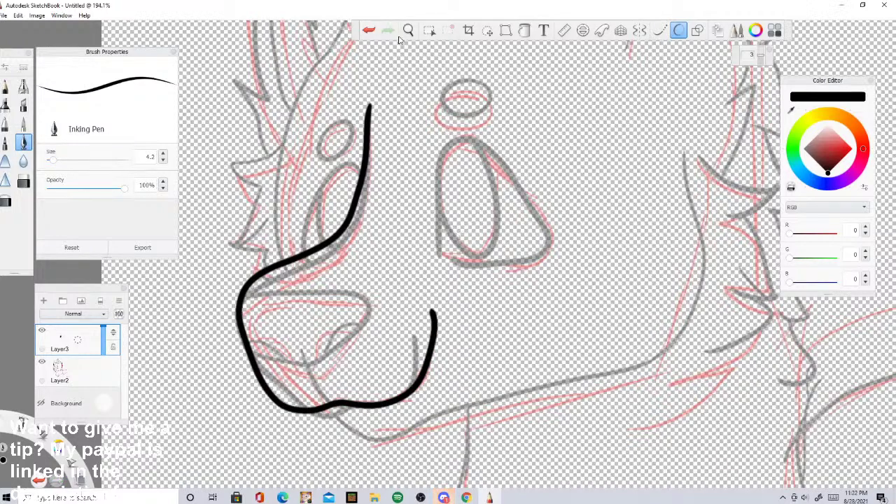
left_click(368, 30)
mouse_move(369, 109)
left_mouse_down()
mouse_move(369, 189)
mouse_move(343, 241)
mouse_move(253, 289)
mouse_move(242, 330)
mouse_move(304, 407)
mouse_move(331, 408)
mouse_move(432, 308)
left_mouse_up()
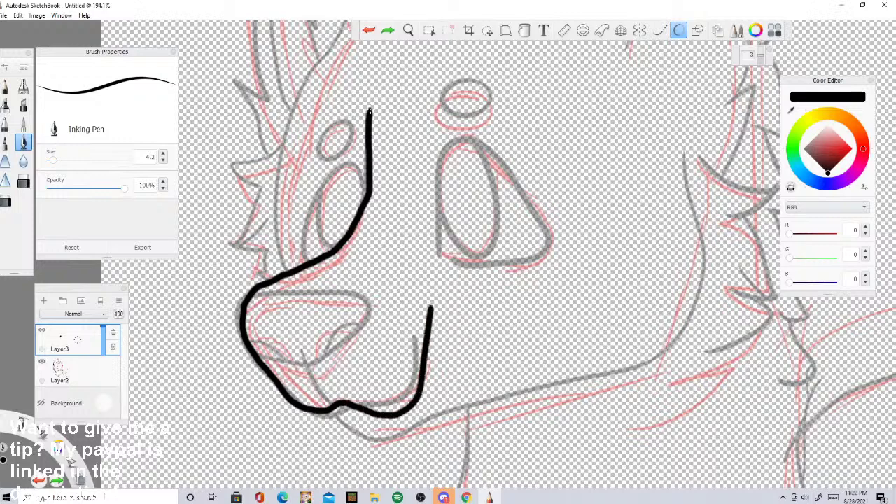
left_click(368, 30)
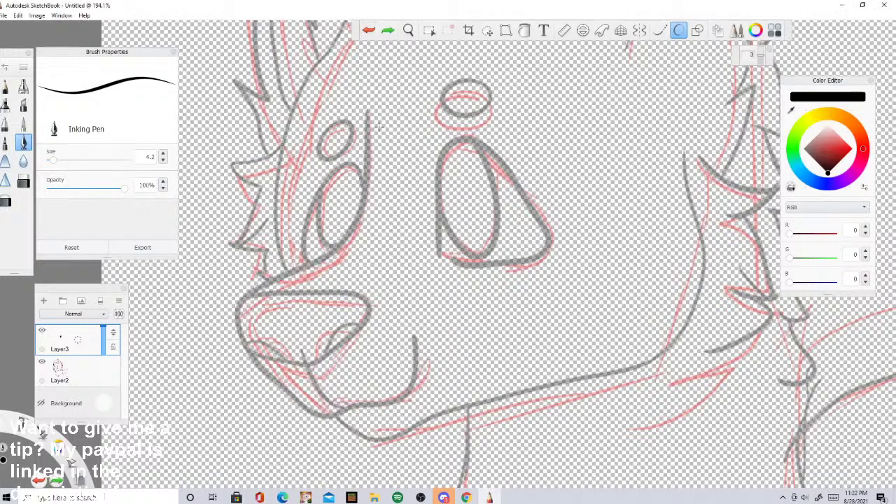
mouse_move(361, 105)
left_mouse_down()
mouse_move(316, 265)
mouse_move(236, 313)
mouse_move(302, 394)
mouse_move(326, 401)
left_mouse_up()
left_click(368, 30)
Step: Ink one stroke from the far eye around the muzzle into the mouth, and another along the chin and jaw up to the cheek
mouse_move(363, 105)
left_mouse_down()
mouse_move(353, 220)
mouse_move(324, 252)
mouse_move(239, 305)
mouse_move(250, 352)
mouse_move(281, 402)
mouse_move(315, 417)
mouse_move(336, 405)
mouse_move(410, 398)
mouse_move(446, 324)
mouse_move(460, 321)
mouse_move(438, 355)
left_mouse_up()
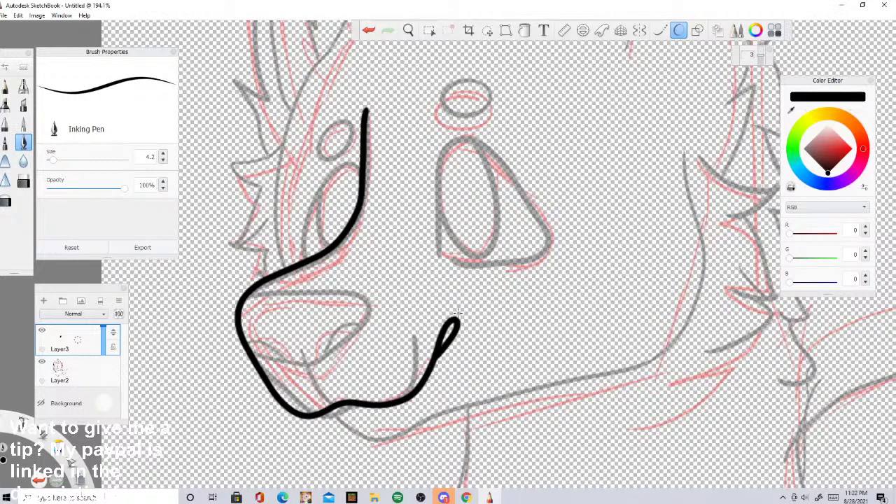
mouse_move(321, 415)
left_mouse_down()
mouse_move(405, 435)
mouse_move(465, 401)
mouse_move(584, 374)
mouse_move(686, 281)
mouse_move(681, 147)
left_mouse_up()
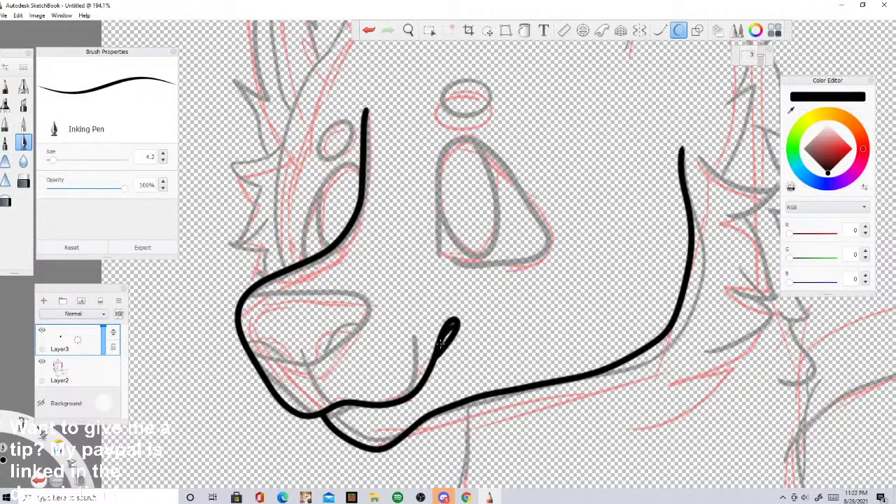
Step: Ink the near eye's outline and inner iris oval, and erase the iris line's overshoot at the eye's top with the Hard Eraser
mouse_move(435, 251)
left_mouse_down()
mouse_move(452, 142)
mouse_move(491, 147)
mouse_move(523, 202)
mouse_move(530, 234)
mouse_move(461, 256)
left_mouse_up()
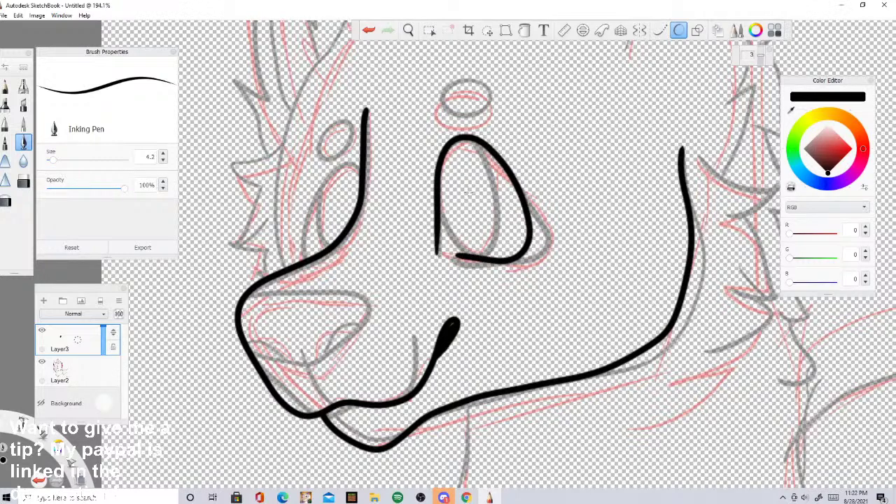
mouse_move(440, 202)
left_mouse_down()
mouse_move(498, 193)
mouse_move(490, 137)
left_mouse_up()
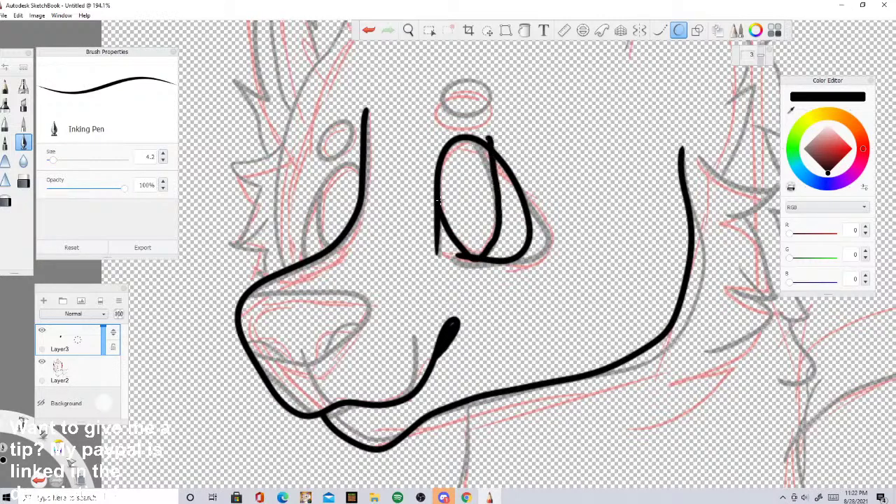
left_click(24, 181)
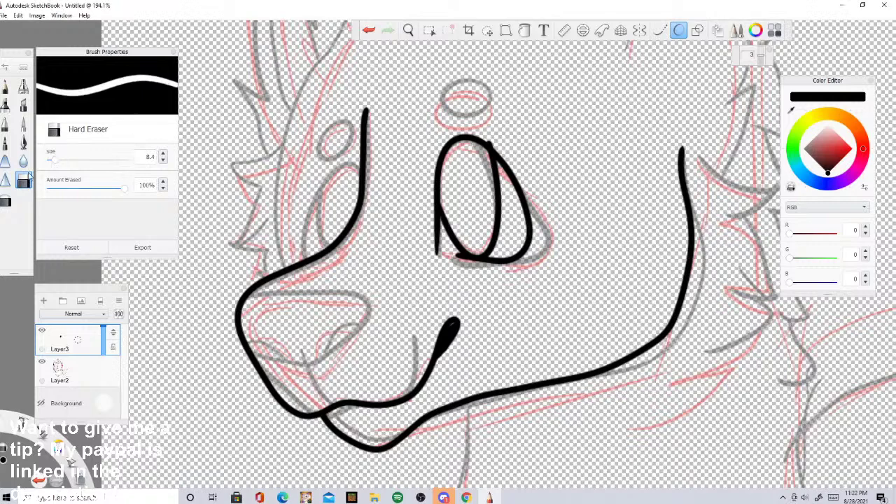
scroll(279, 119, "up", 10)
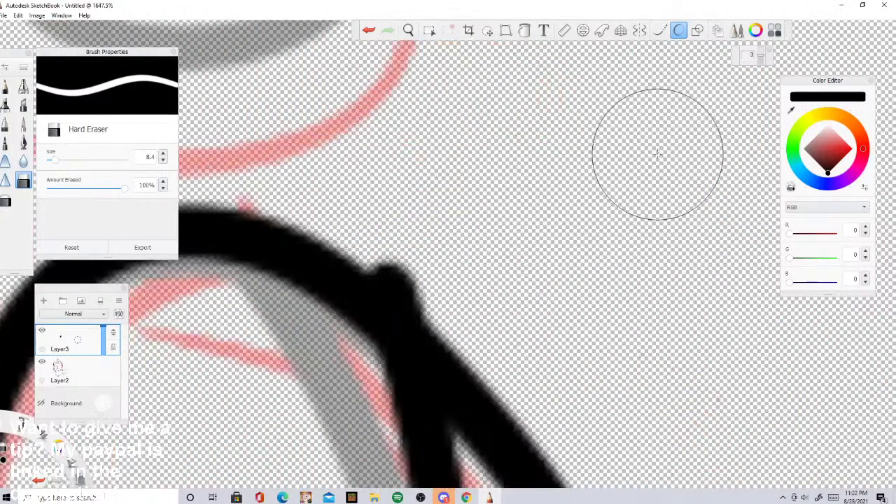
left_click_drag(397, 229, 403, 208)
Step: Switch to Spotify and play "Meet Me in the Woods" from the Goblincore playlist
left_click(397, 497)
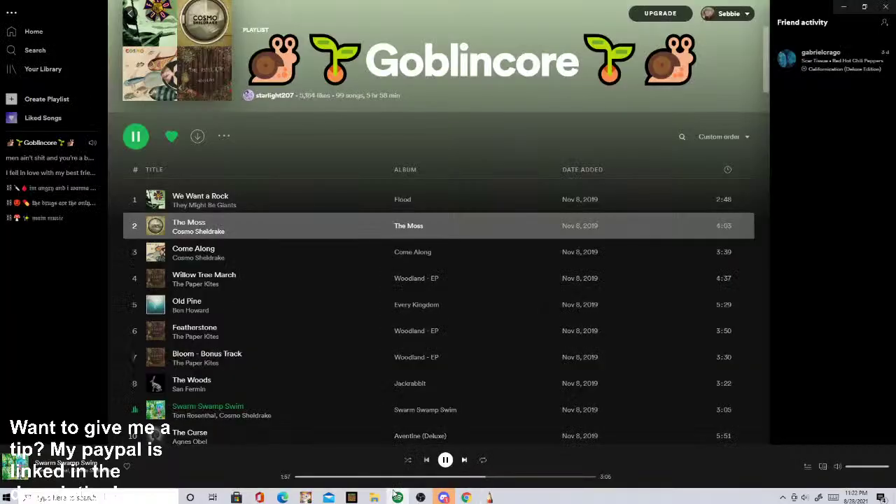
key("ctrl+Right")
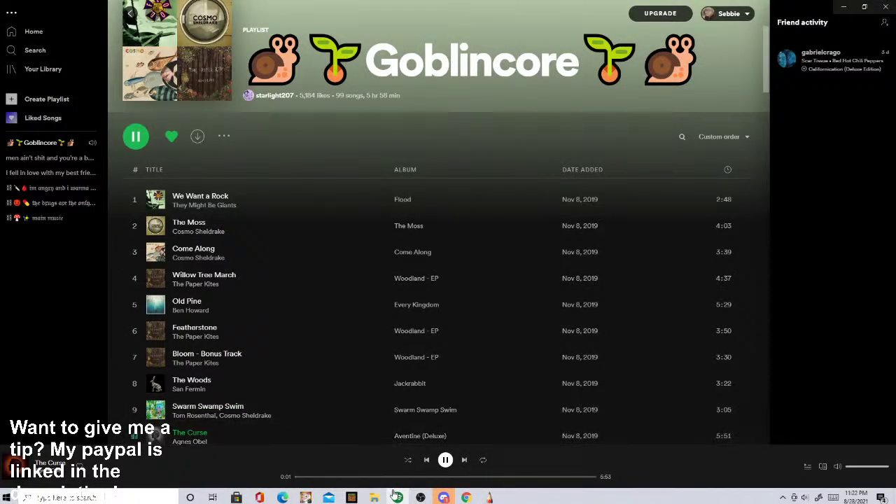
scroll(182, 364, "down", 3)
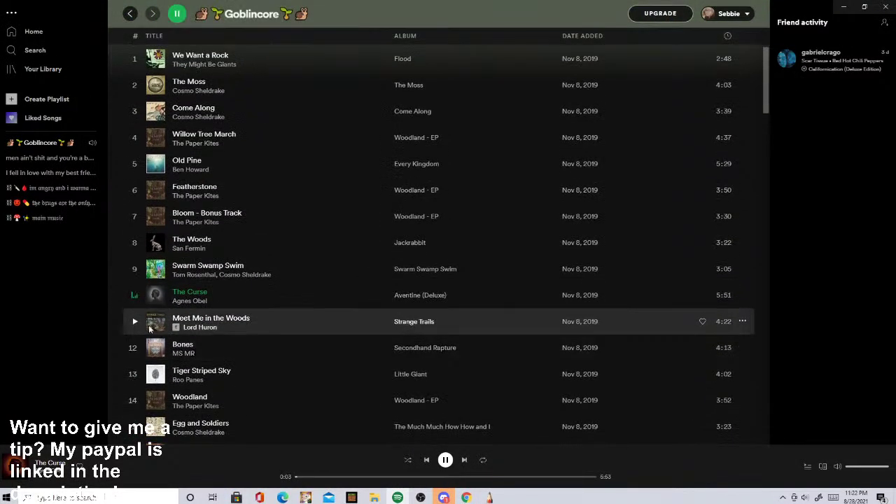
left_click(130, 321)
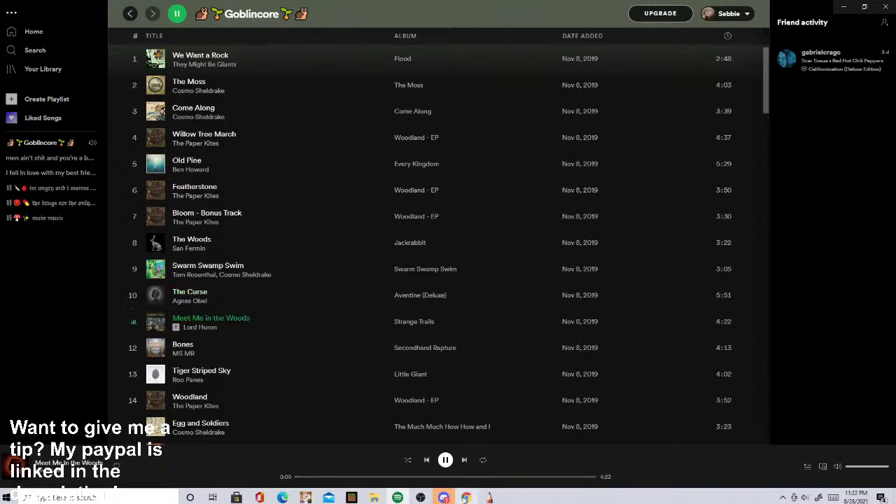
Step: Switch to Discord and send "YEAH" in the open chat
left_click(444, 497)
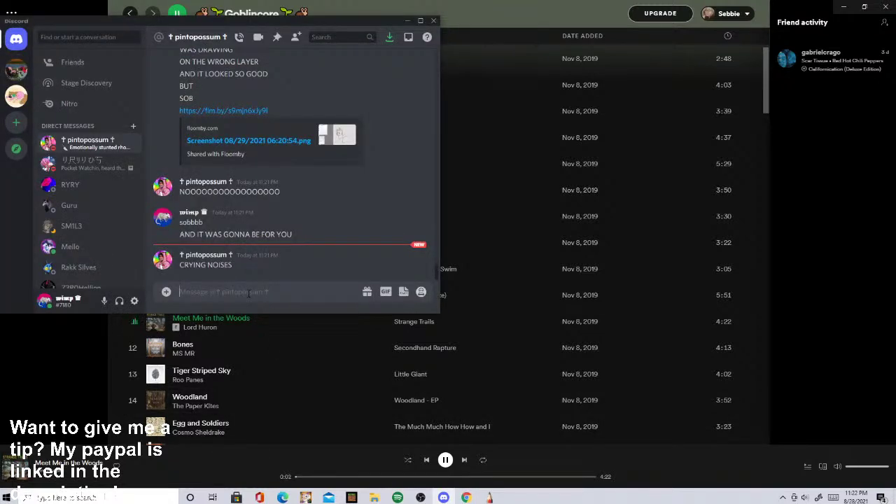
type("YEAH")
key("Return")
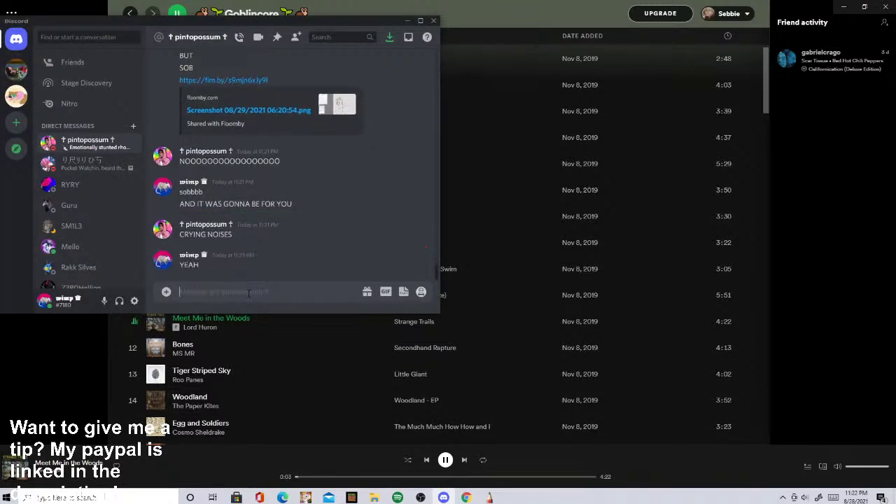
Step: Return to SketchBook and ink the oval brow mark above the near eye with the Inking Pen at size 4.2
left_click(466, 498)
left_click(489, 497)
scroll(413, 286, "down", 3)
key("ctrl+z")
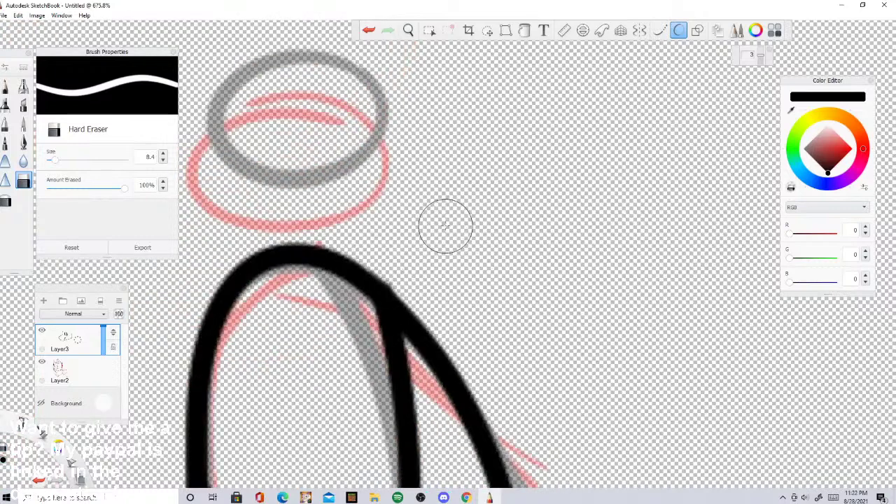
scroll(455, 278, "up", 5)
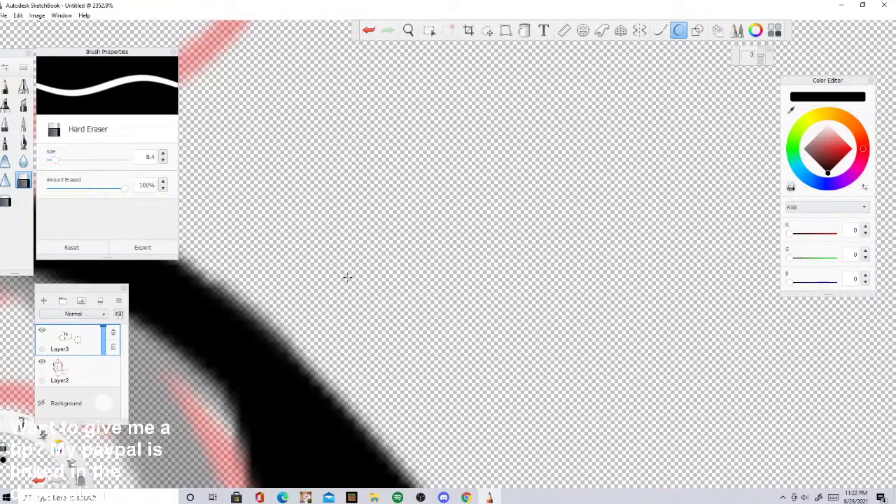
key("e")
scroll(364, 135, "down", 8)
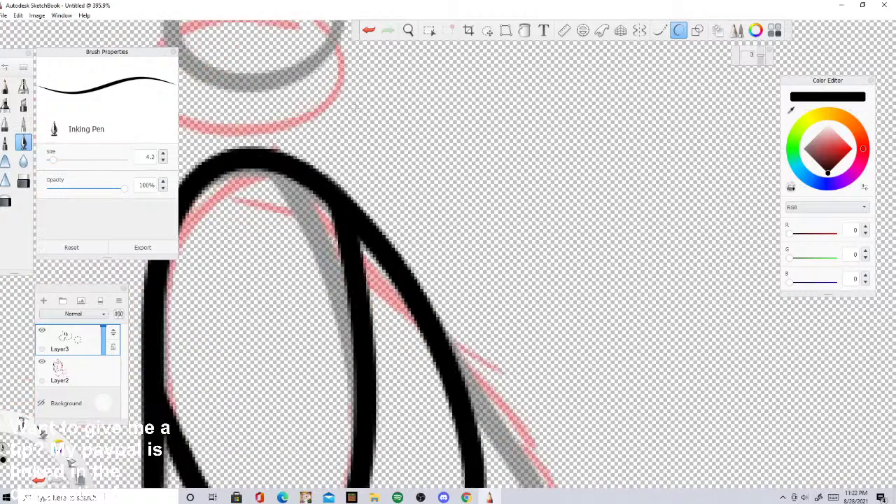
scroll(346, 152, "up", 2)
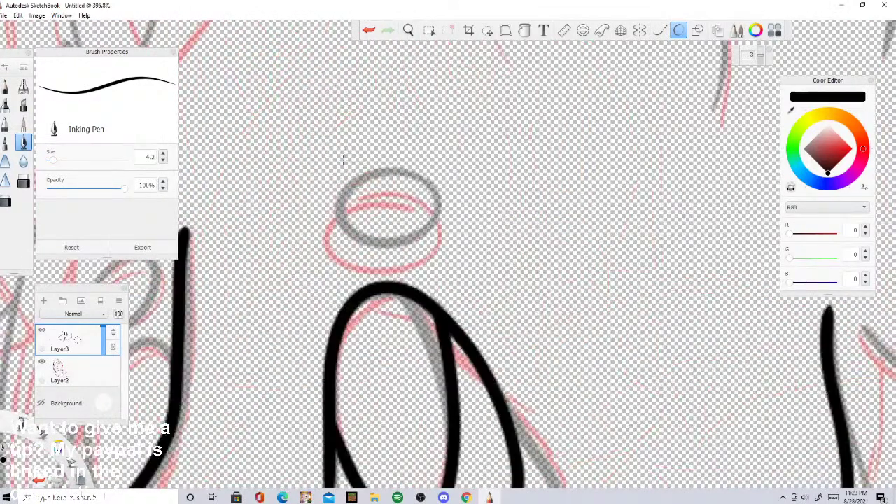
mouse_move(400, 152)
left_mouse_down()
mouse_move(357, 233)
mouse_move(436, 207)
mouse_move(398, 155)
left_mouse_up()
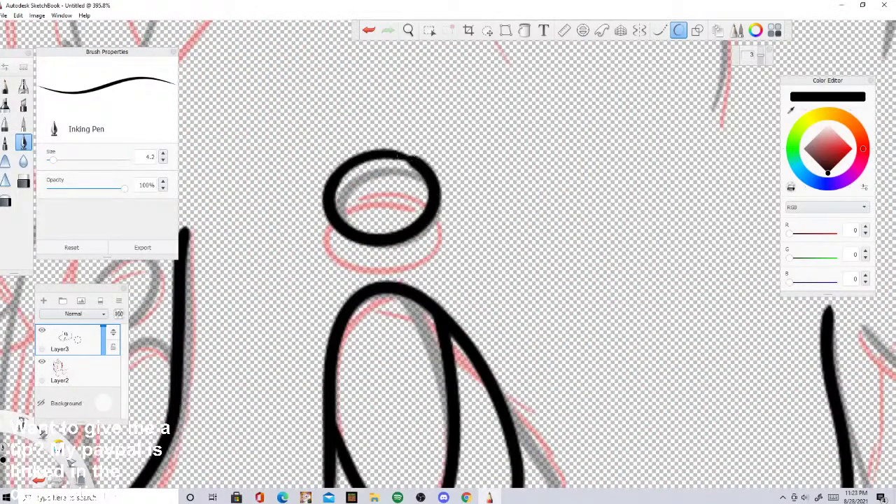
Step: Ink the far eye's outline against the inked face edge and the small oval brow mark above it
scroll(396, 163, "down", 3)
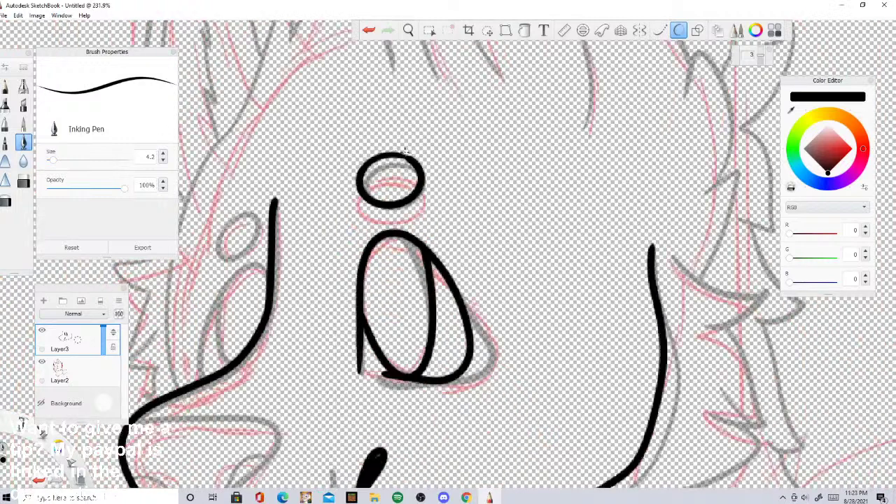
scroll(295, 186, "up", 2)
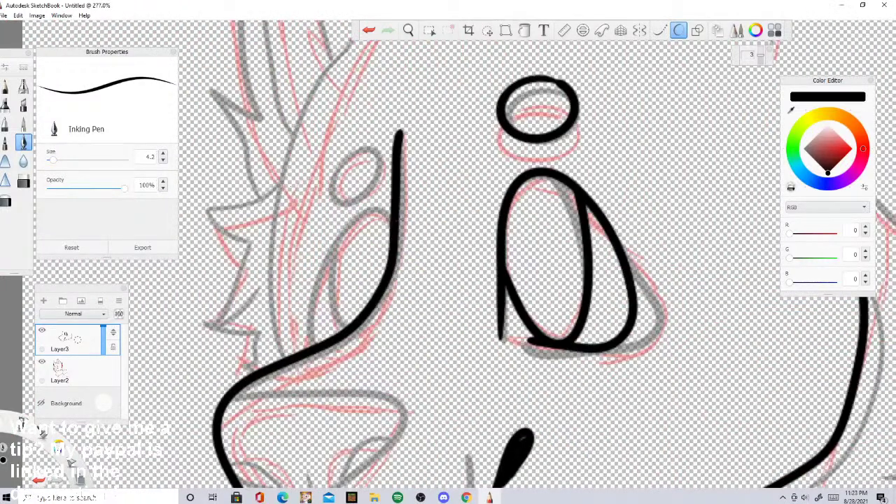
mouse_move(391, 183)
left_mouse_down()
mouse_move(315, 241)
mouse_move(308, 339)
mouse_move(335, 341)
left_mouse_up()
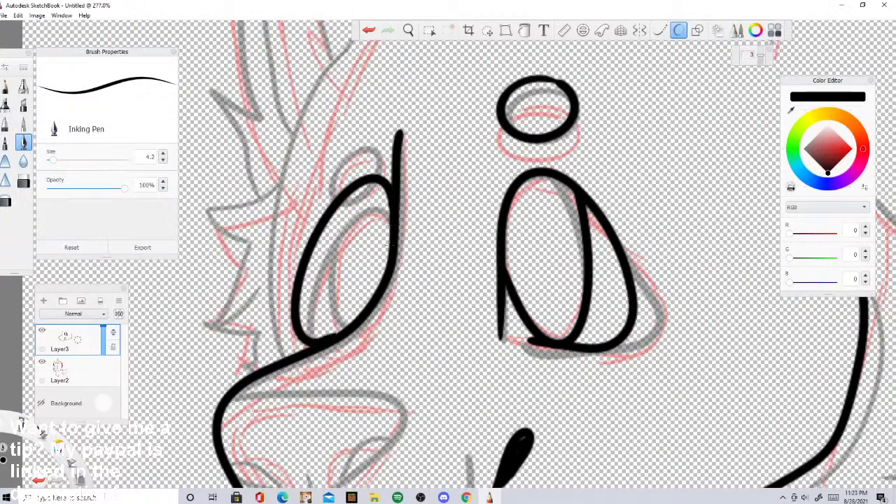
mouse_move(366, 112)
left_mouse_down()
mouse_move(371, 163)
mouse_move(366, 111)
left_mouse_up()
Step: Ink the far side of the face from above the far brow mark down to the muzzle
mouse_move(322, 72)
left_mouse_down()
mouse_move(285, 123)
mouse_move(282, 343)
mouse_move(254, 294)
mouse_move(315, 95)
mouse_move(329, 82)
left_mouse_up()
left_click(368, 30)
scroll(353, 210, "down", 8)
scroll(352, 196, "up", 5)
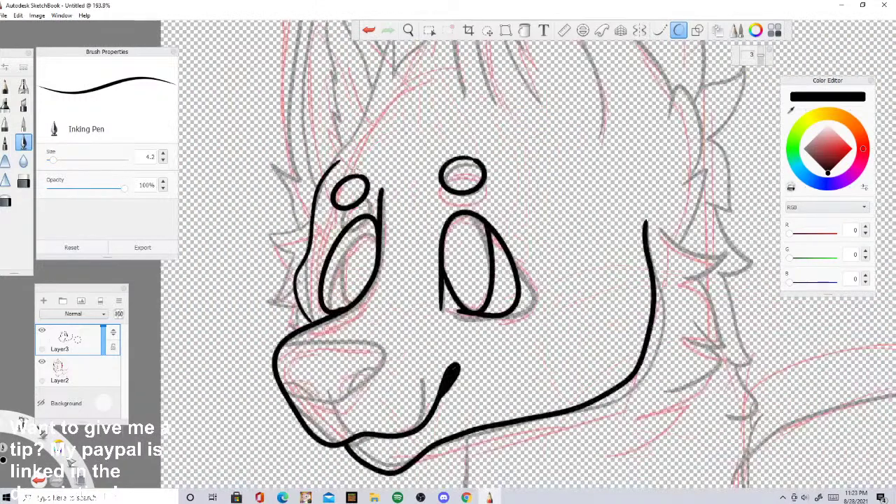
Step: Try twice to continue the far face line up along the forehead toward the near ear, undoing both attempts
scroll(342, 169, "down", 3)
scroll(343, 169, "up", 3)
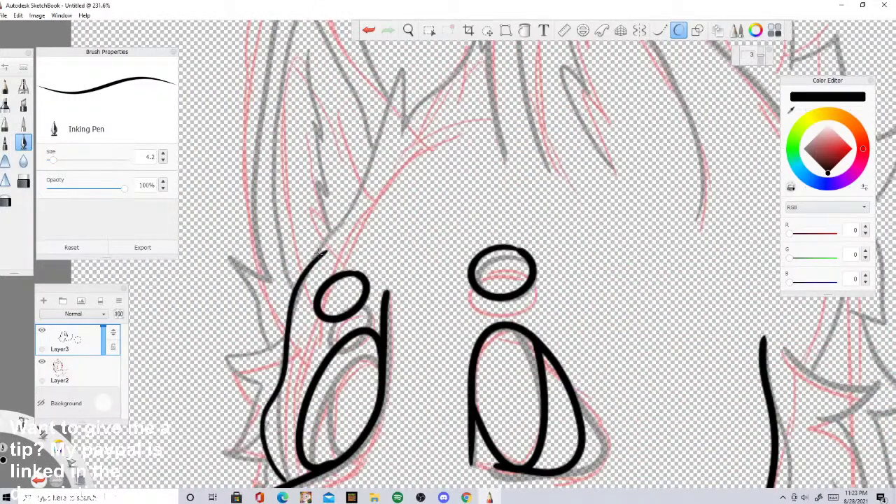
left_click_drag(320, 253, 398, 185)
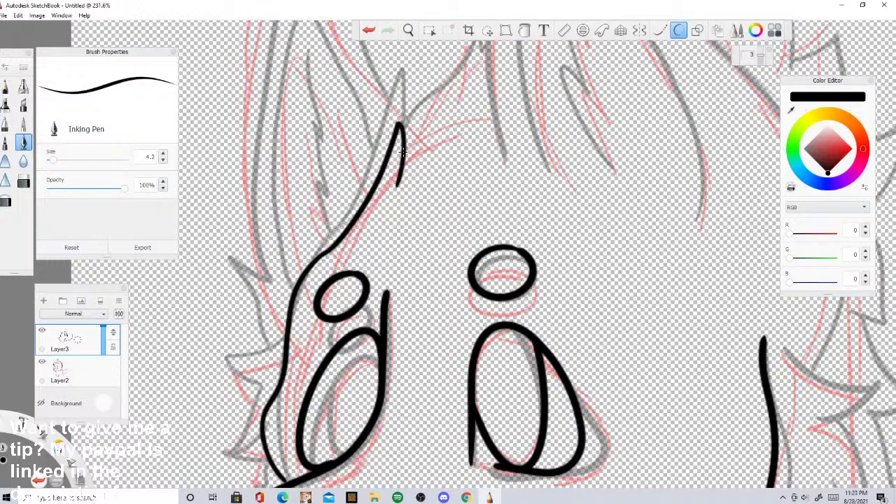
key("ctrl+z")
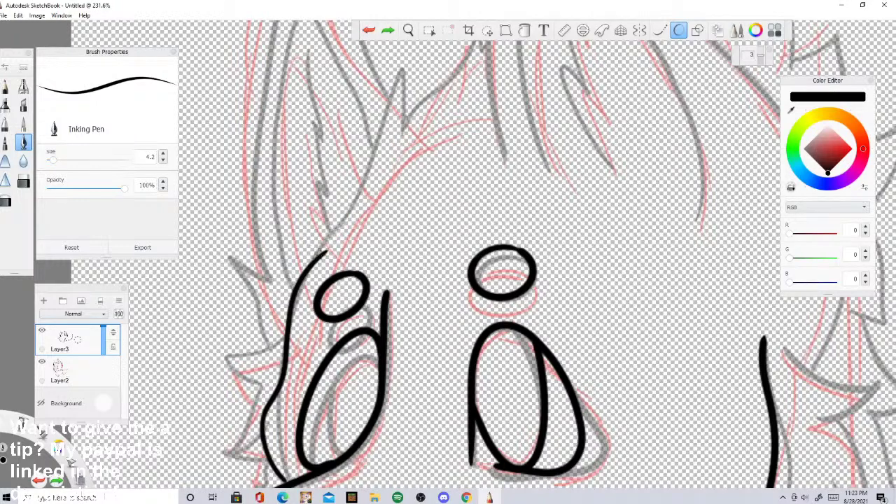
mouse_move(332, 235)
left_mouse_down()
mouse_move(388, 166)
mouse_move(378, 205)
mouse_move(444, 124)
left_mouse_up()
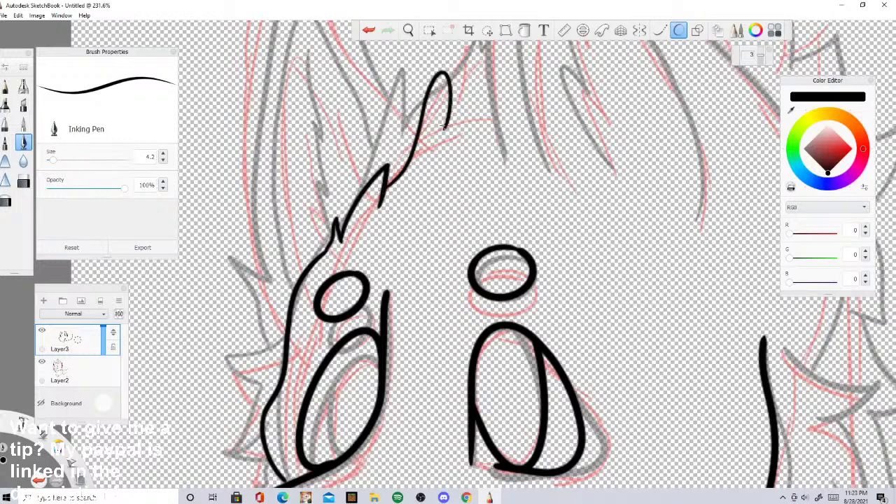
left_click(369, 29)
left_click(369, 29)
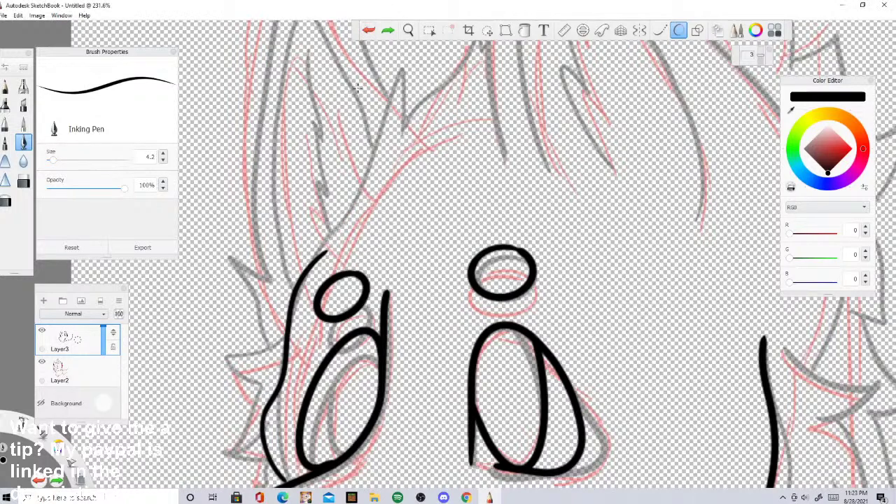
Step: Ink the forehead line with two pointed fur tufts, and outline the near ear and the tufted back of the head in one stroke
mouse_move(319, 256)
left_mouse_down()
mouse_move(354, 180)
mouse_move(356, 214)
mouse_move(427, 105)
mouse_move(414, 149)
left_mouse_up()
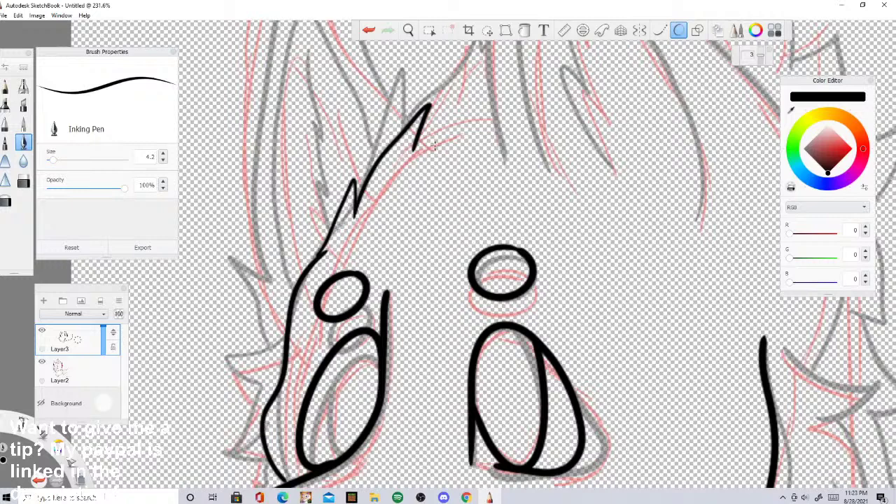
scroll(410, 250, "down", 6)
scroll(424, 184, "up", 5)
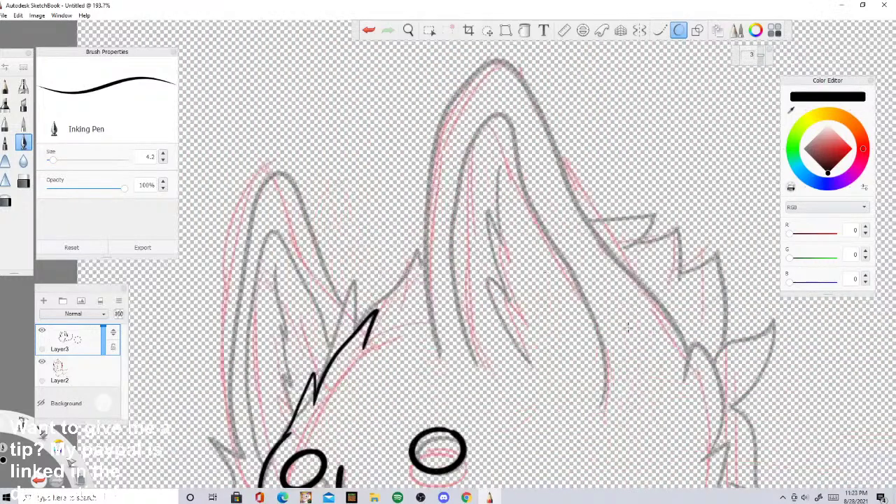
mouse_move(718, 481)
left_mouse_down()
mouse_move(732, 438)
mouse_move(708, 454)
mouse_move(720, 424)
mouse_move(712, 340)
mouse_move(695, 343)
mouse_move(669, 381)
mouse_move(668, 296)
mouse_move(593, 202)
mouse_move(512, 57)
mouse_move(458, 81)
mouse_move(431, 181)
mouse_move(432, 318)
left_mouse_up()
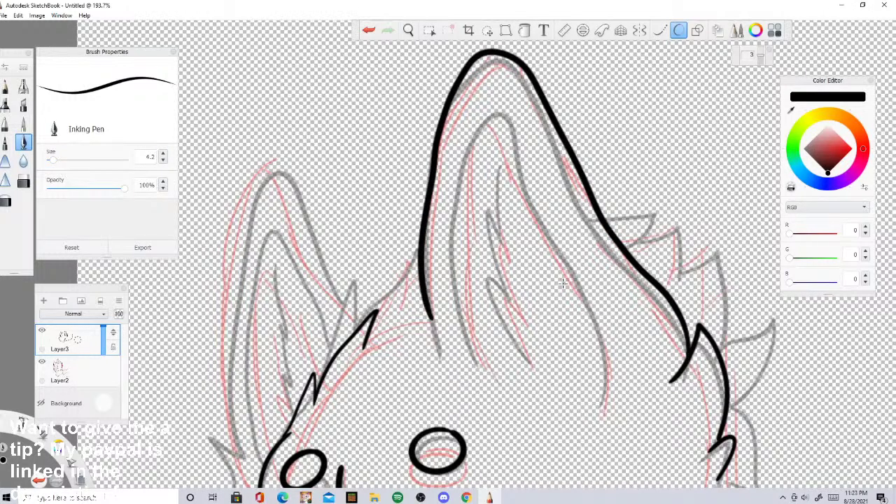
Step: Ink the near ear's inner contour and jagged fur strand, and connect the forehead line to the ear's base with a pointed tuft
mouse_move(586, 390)
left_mouse_down()
mouse_move(590, 366)
mouse_move(579, 273)
mouse_move(507, 132)
mouse_move(484, 123)
mouse_move(471, 364)
left_mouse_up()
mouse_move(526, 361)
left_mouse_down()
mouse_move(485, 264)
mouse_move(498, 162)
left_mouse_up()
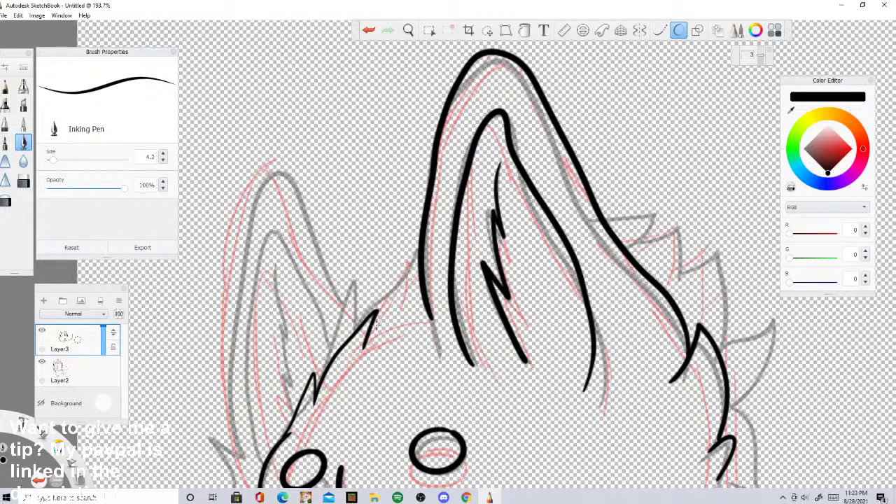
left_click_drag(419, 236, 375, 330)
left_click(368, 30)
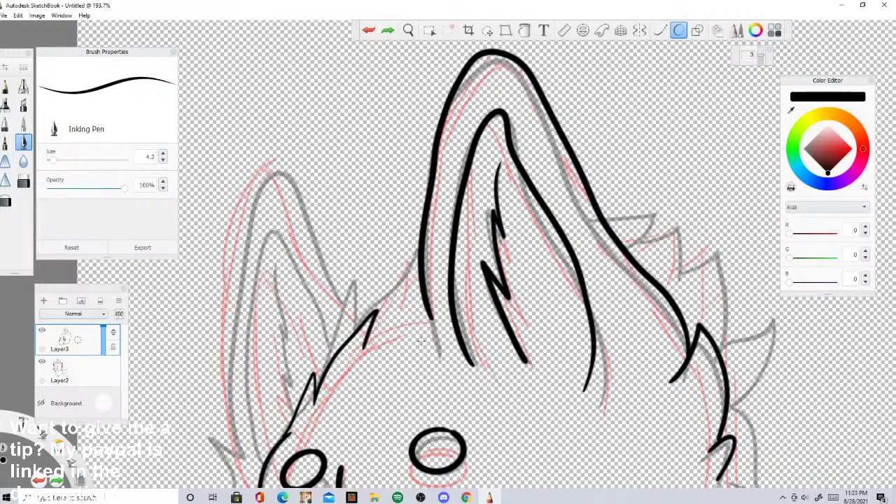
mouse_move(370, 327)
left_mouse_down()
mouse_move(394, 306)
mouse_move(419, 267)
left_mouse_up()
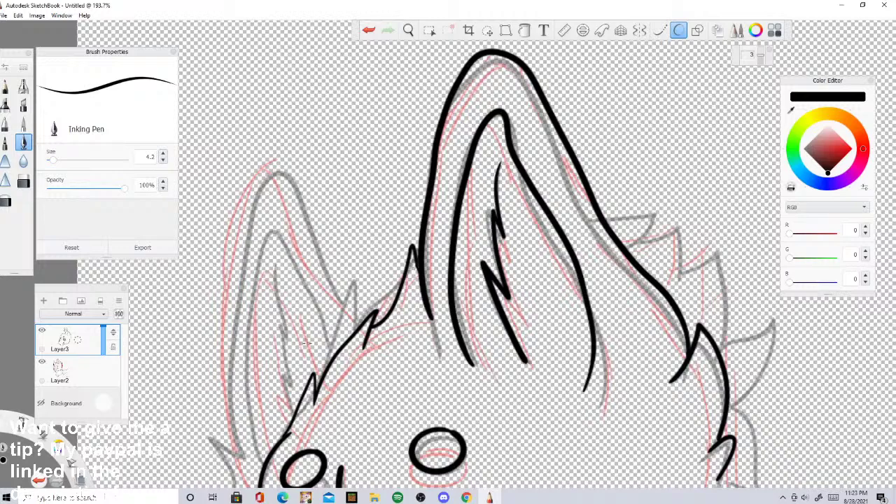
Step: Ink the far ear's outer outline and the jagged fur tufts below it along the far cheek
mouse_move(357, 327)
left_mouse_down()
mouse_move(289, 199)
mouse_move(259, 199)
mouse_move(239, 303)
mouse_move(248, 436)
mouse_move(236, 446)
mouse_move(261, 468)
left_mouse_up()
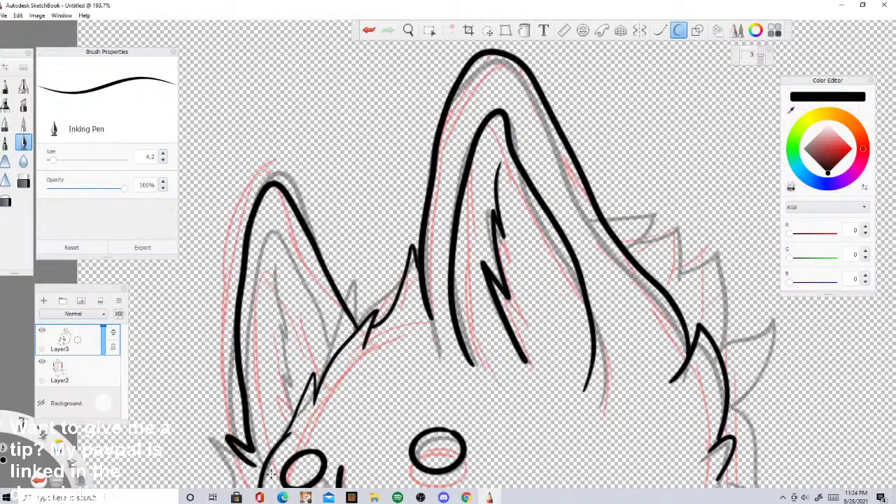
scroll(350, 140, "down", 3)
scroll(315, 273, "up", 5)
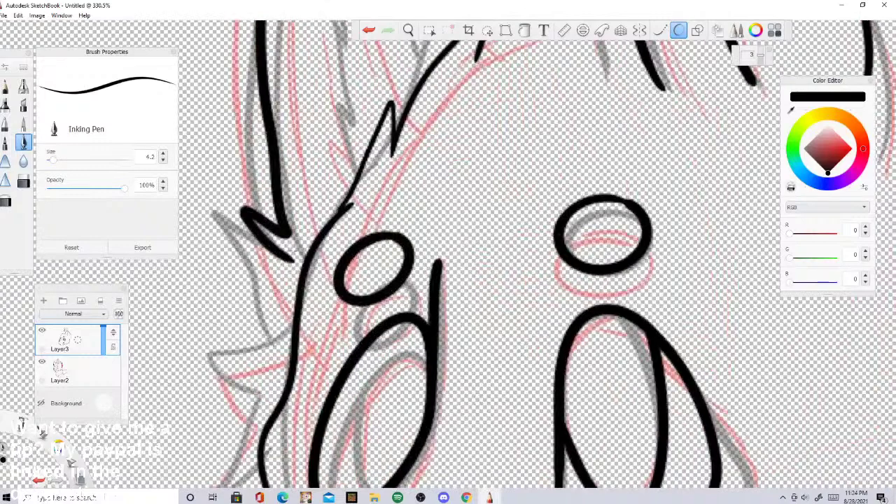
mouse_move(287, 265)
left_mouse_down()
mouse_move(257, 306)
mouse_move(290, 316)
mouse_move(215, 348)
mouse_move(253, 398)
mouse_move(206, 481)
left_mouse_up()
scroll(260, 315, "down", 7)
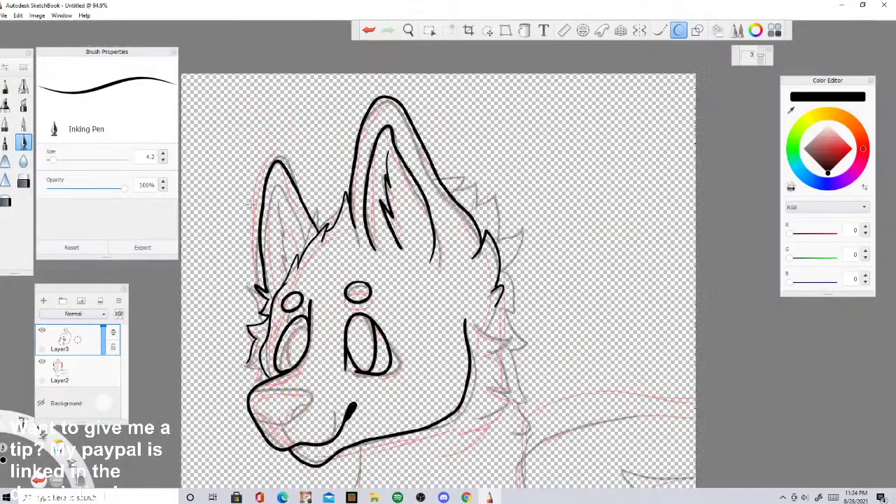
Step: Try several inner contours for the far ear, undoing each attempt
scroll(250, 204, "up", 4)
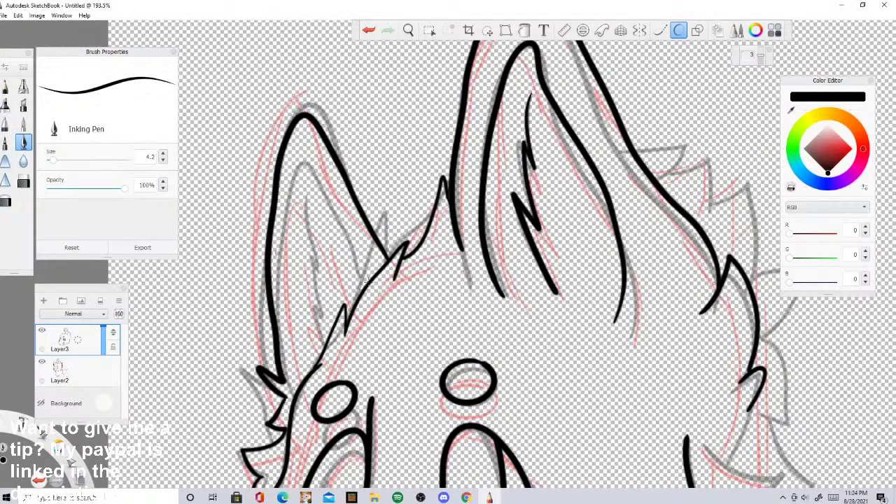
mouse_move(367, 280)
left_mouse_down()
mouse_move(312, 208)
mouse_move(284, 223)
mouse_move(286, 311)
left_mouse_up()
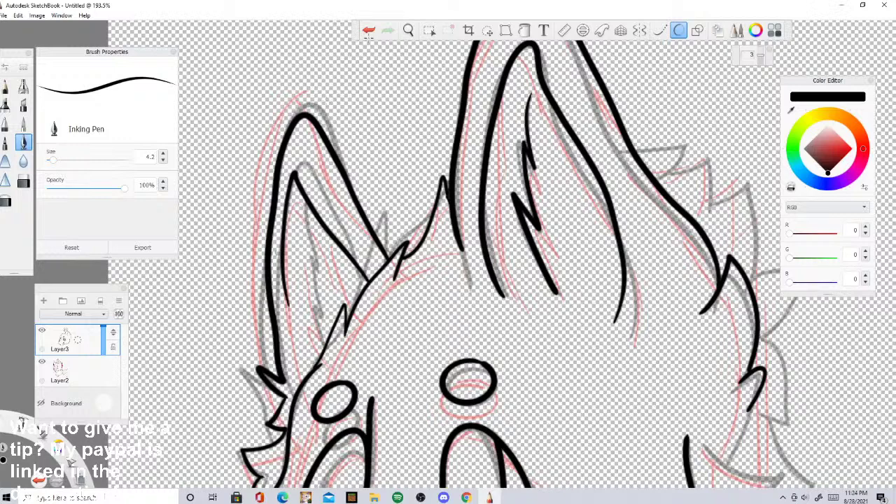
left_click(369, 31)
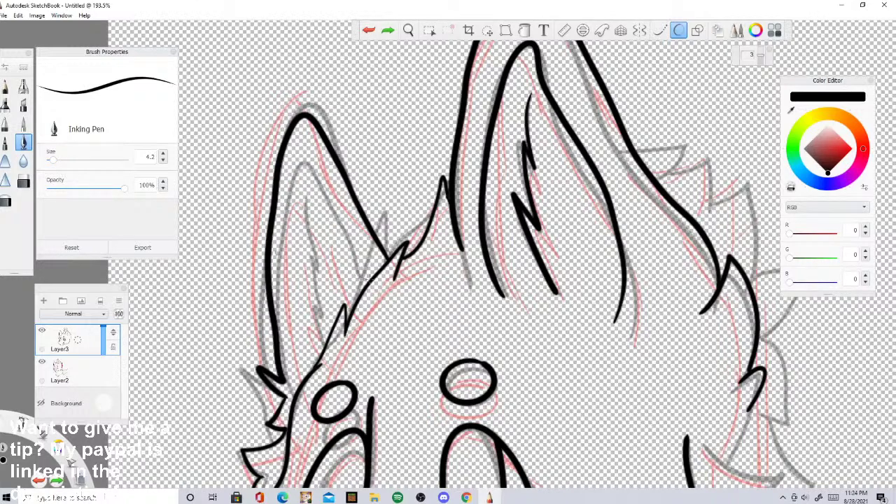
mouse_move(372, 280)
left_mouse_down()
mouse_move(318, 179)
mouse_move(287, 202)
mouse_move(278, 300)
mouse_move(295, 373)
left_mouse_up()
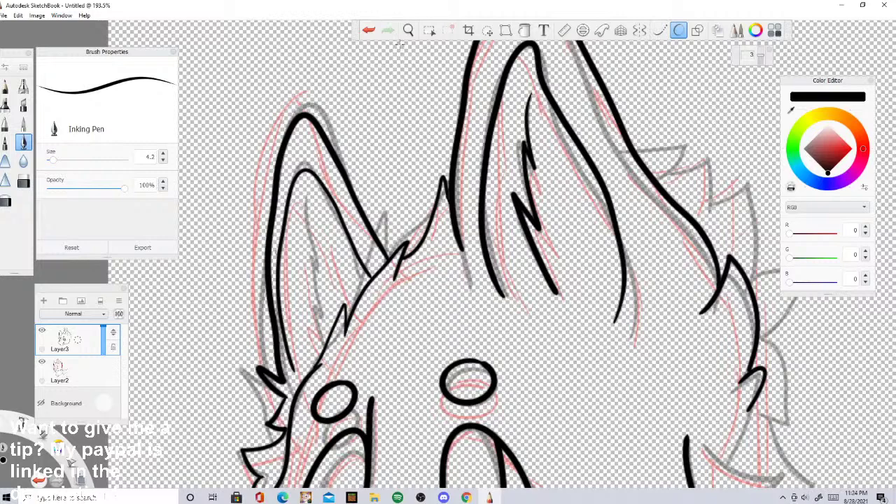
left_click(369, 29)
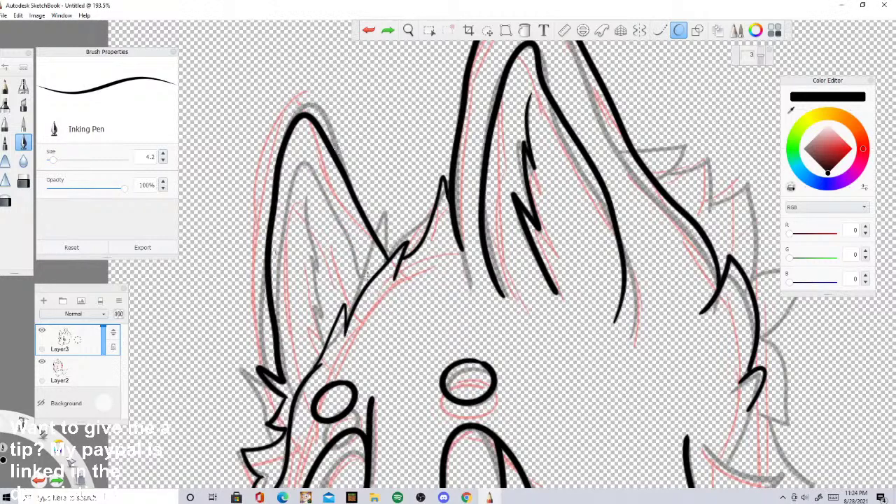
mouse_move(364, 283)
left_mouse_down()
mouse_move(327, 185)
mouse_move(308, 166)
mouse_move(289, 268)
mouse_move(298, 350)
left_mouse_up()
left_click_drag(363, 282, 362, 282)
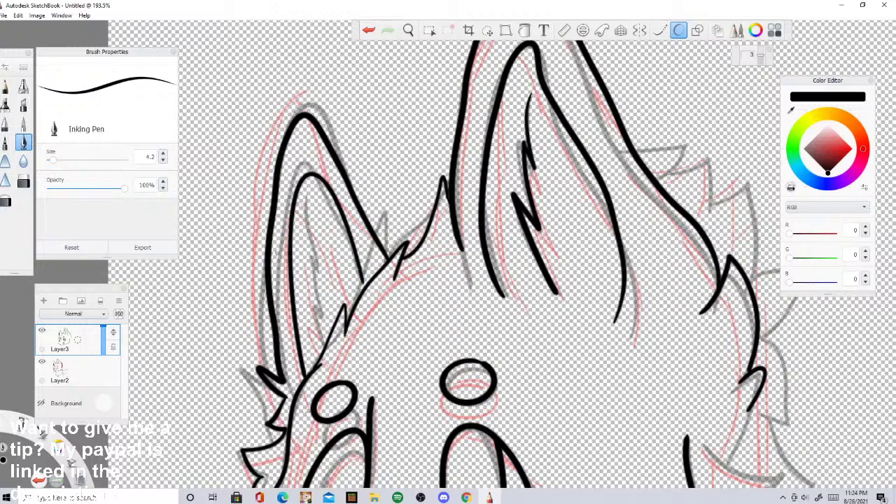
left_click(369, 30)
Step: Ink the far ear's inner contour with jagged fur inside, and finish the far cheek's fur tufts down to the muzzle
mouse_move(365, 279)
left_mouse_down()
mouse_move(324, 209)
mouse_move(294, 186)
mouse_move(294, 295)
mouse_move(311, 369)
left_mouse_up()
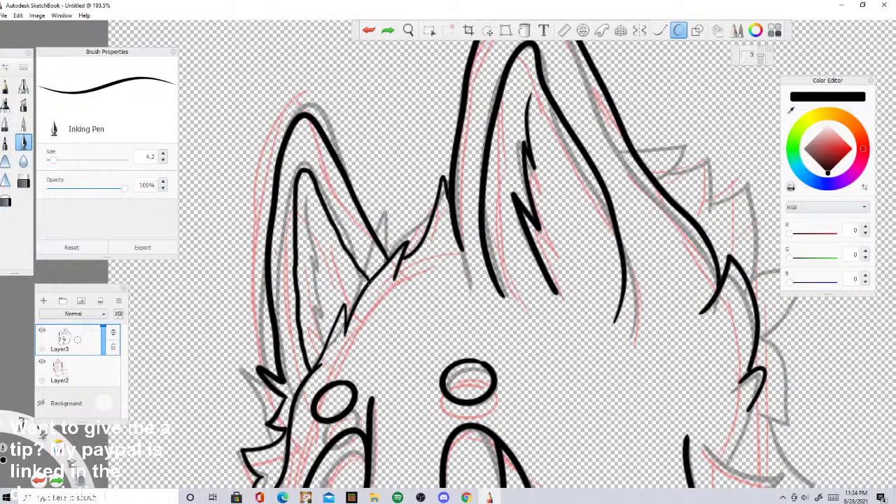
left_click_drag(336, 316, 307, 215)
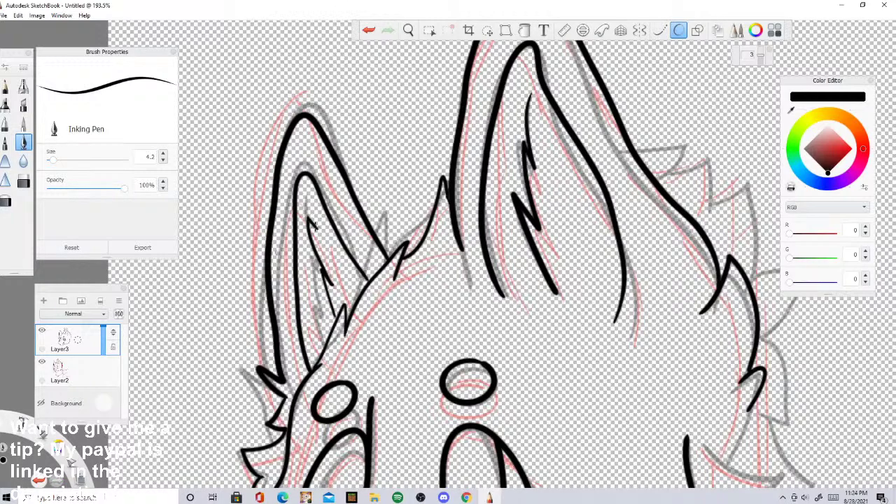
scroll(315, 227, "down", 5)
scroll(359, 288, "up", 4)
scroll(361, 286, "down", 7)
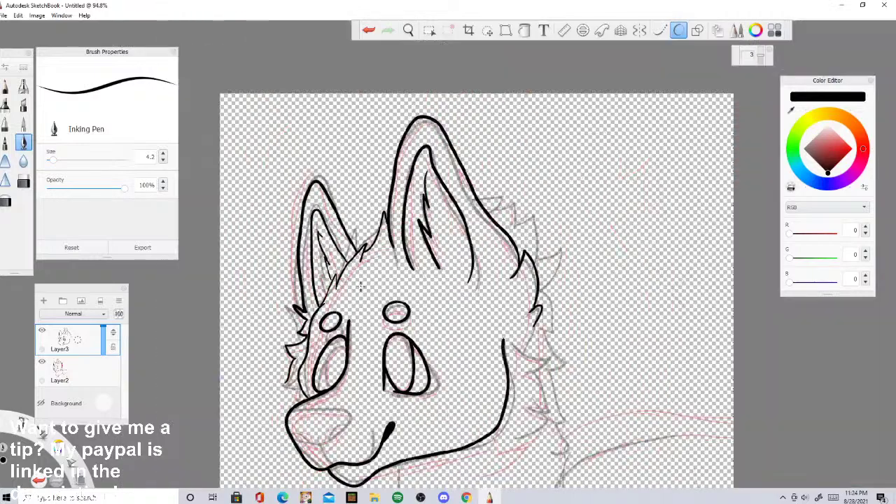
scroll(287, 375, "up", 8)
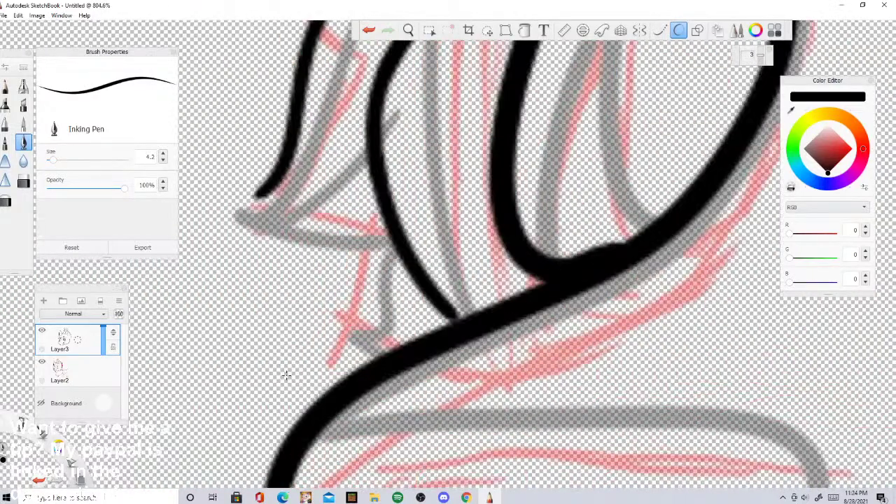
mouse_move(257, 194)
left_mouse_down()
mouse_move(329, 214)
mouse_move(273, 223)
mouse_move(365, 278)
mouse_move(324, 313)
mouse_move(397, 341)
left_mouse_up()
scroll(405, 322, "down", 10)
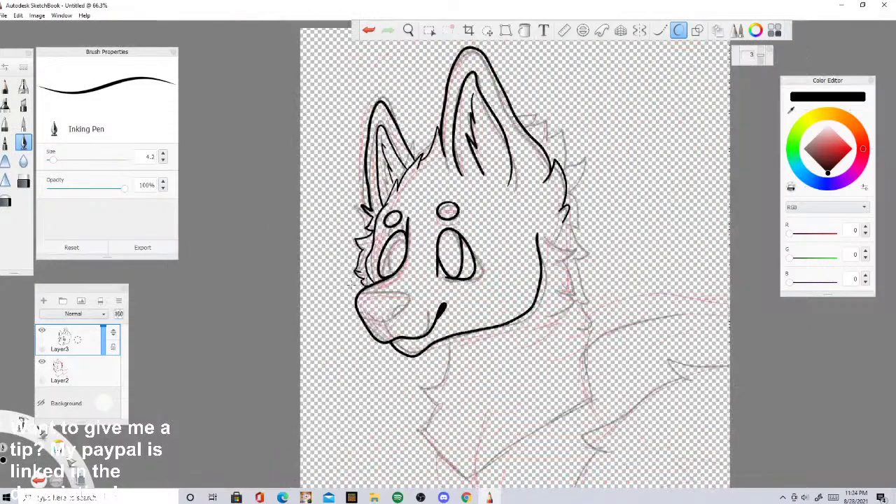
Step: Ink the pointed fur tufts of the near cheek behind the jaw, redrawing the lowest tuft's underside
scroll(428, 291, "up", 5)
mouse_move(392, 240)
left_mouse_down()
mouse_move(420, 297)
mouse_move(457, 314)
mouse_move(432, 339)
mouse_move(472, 401)
mouse_move(439, 409)
mouse_move(419, 453)
left_mouse_up()
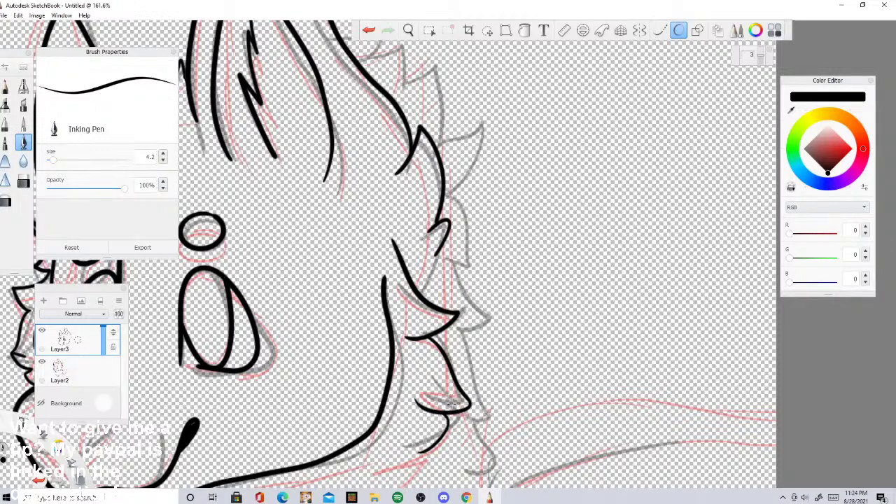
left_click(368, 29)
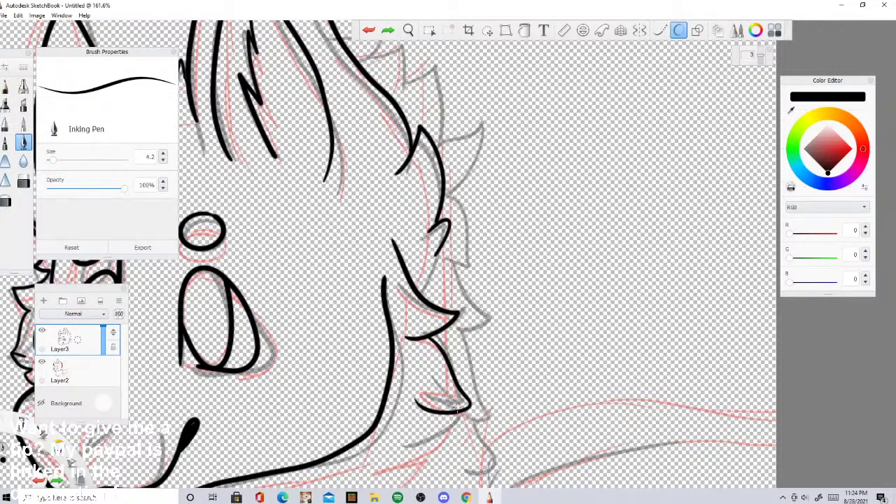
left_click_drag(456, 407, 402, 438)
left_click(371, 30)
Step: Ink the jagged mane from behind the near ear down the back of the head to below the cheek tufts, redrawing the middle spikes
left_click_drag(364, 62, 390, 44)
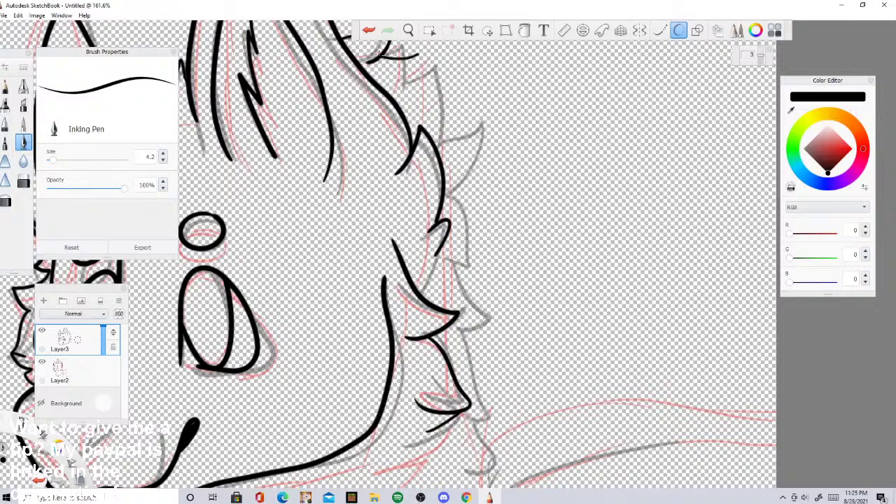
mouse_move(419, 56)
left_mouse_down()
mouse_move(404, 89)
mouse_move(440, 98)
mouse_move(431, 131)
mouse_move(443, 173)
left_mouse_up()
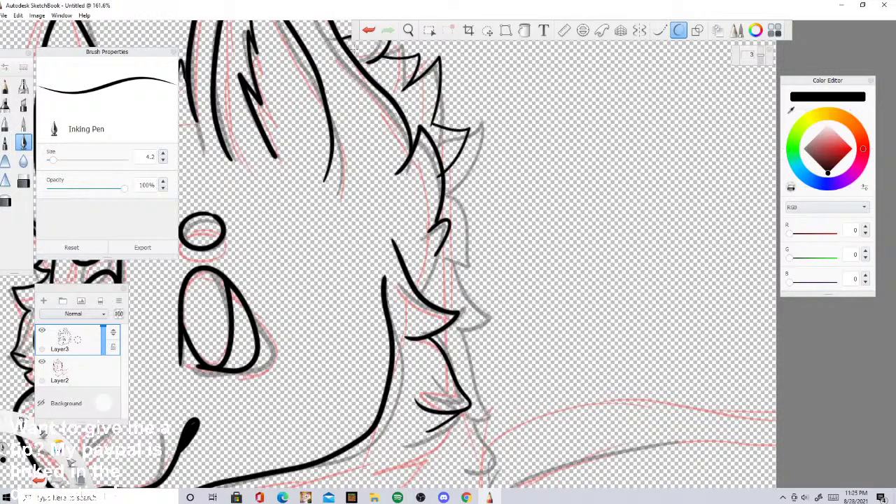
left_click(368, 29)
mouse_move(432, 124)
left_mouse_down()
mouse_move(469, 136)
mouse_move(441, 182)
mouse_move(453, 222)
mouse_move(483, 251)
mouse_move(454, 264)
left_mouse_up()
left_click(368, 31)
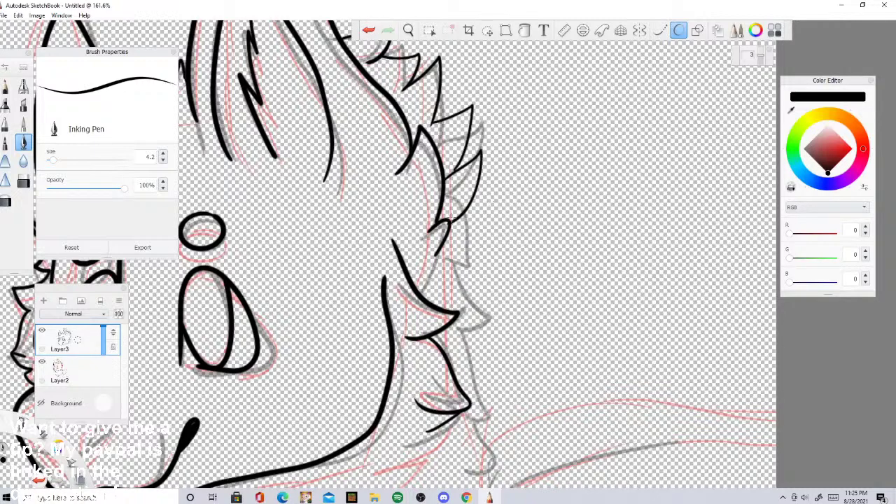
mouse_move(452, 223)
left_mouse_down()
mouse_move(463, 354)
mouse_move(486, 423)
mouse_move(463, 418)
left_mouse_up()
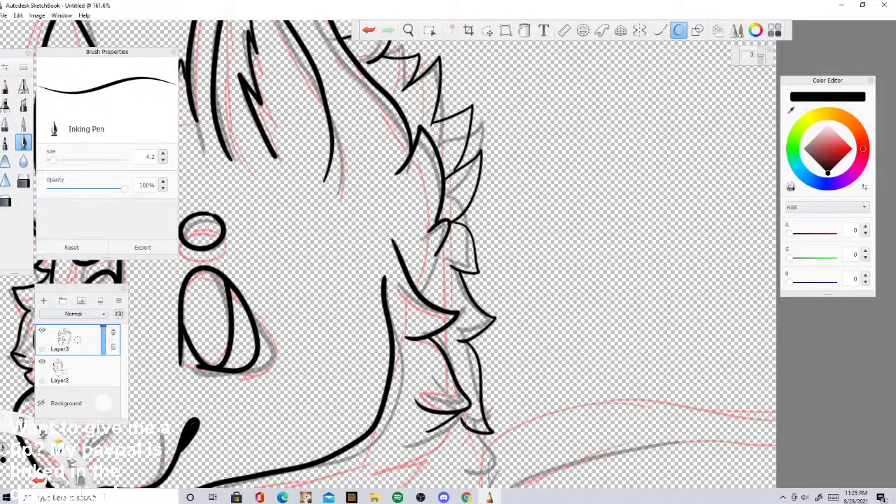
left_click_drag(492, 448, 462, 463)
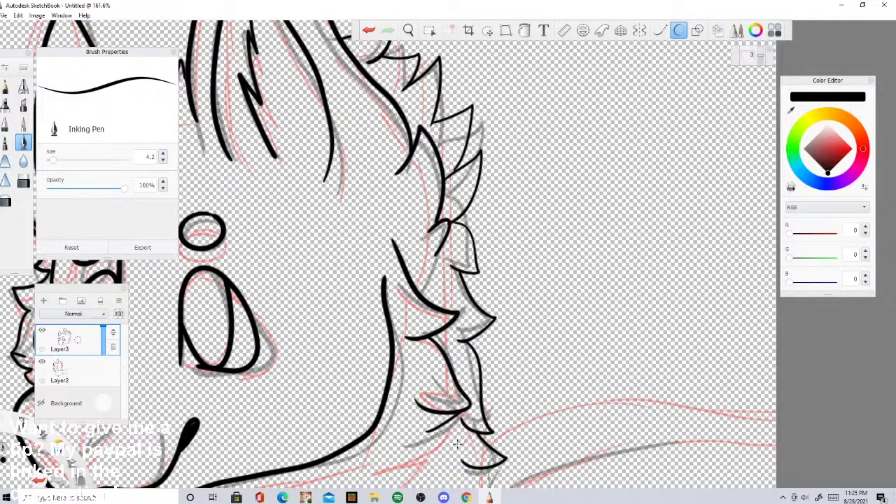
Step: Ink the front of the neck from the jaw down to the chest's pointed tip, with one fur tuft, undoing the edge beyond the tip
scroll(458, 444, "down", 8)
scroll(468, 331, "up", 4)
scroll(425, 265, "down", 3)
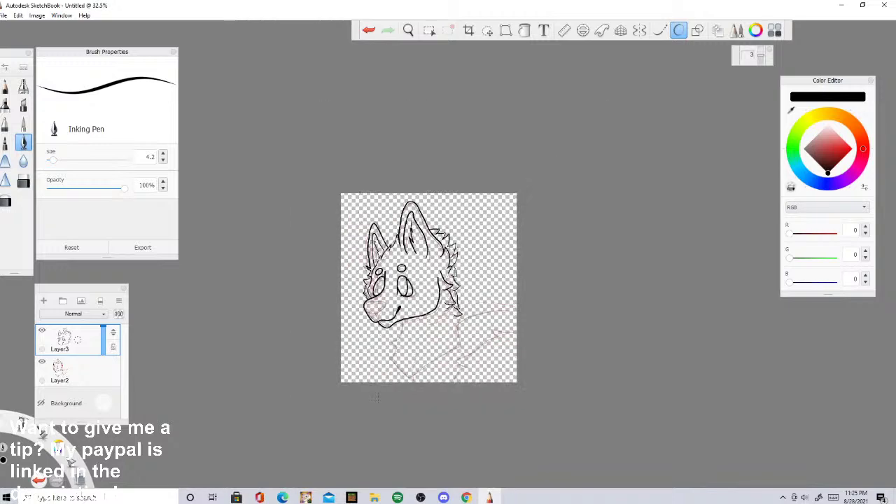
scroll(376, 397, "up", 5)
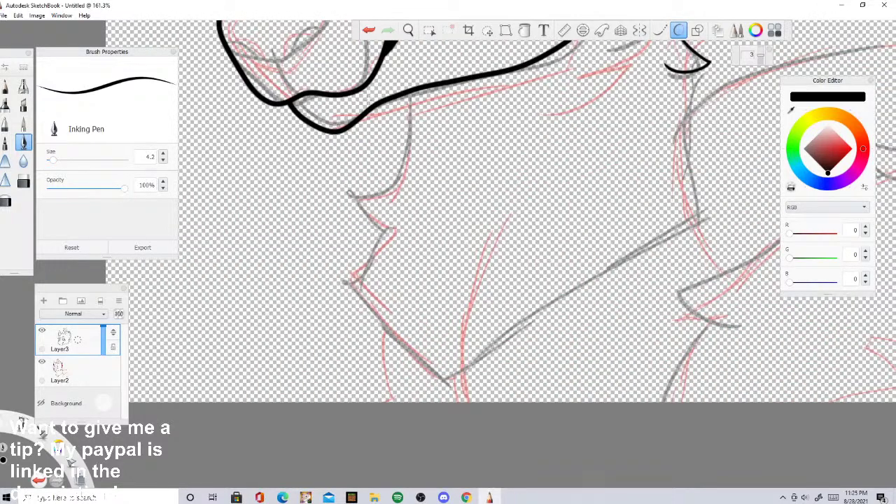
mouse_move(412, 91)
left_mouse_down()
mouse_move(376, 201)
mouse_move(388, 215)
mouse_move(332, 284)
mouse_move(390, 317)
left_mouse_up()
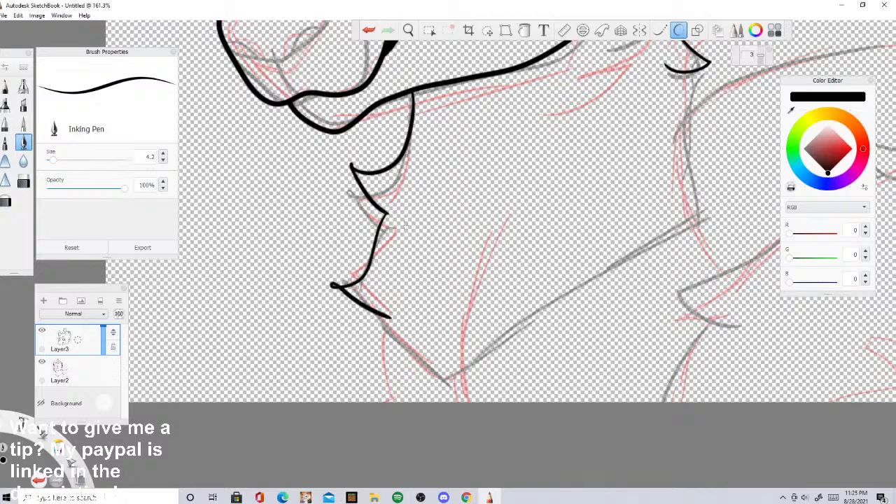
key("ctrl+z")
mouse_move(389, 215)
left_mouse_down()
mouse_move(346, 267)
mouse_move(443, 369)
mouse_move(619, 240)
mouse_move(667, 191)
mouse_move(690, 74)
left_mouse_up()
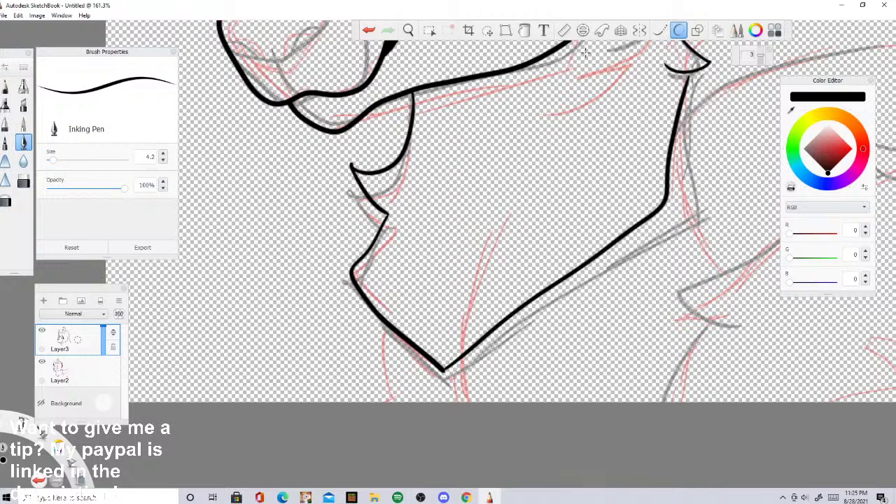
key("ctrl+z")
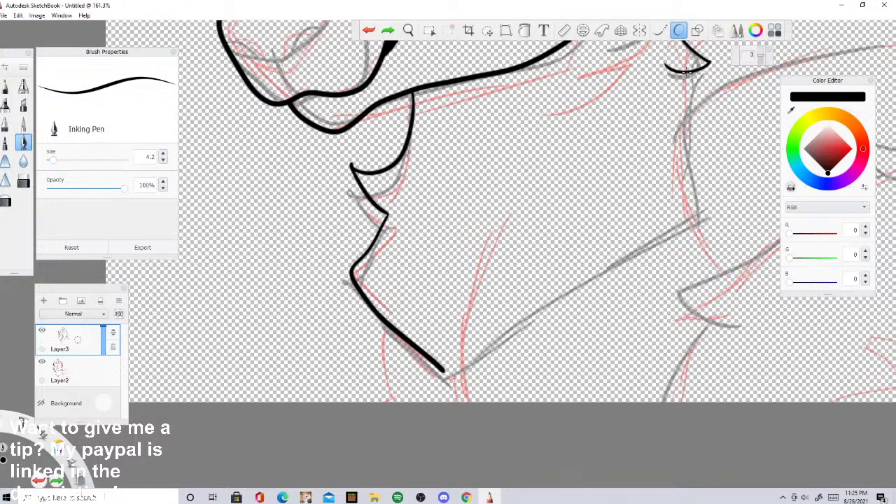
Step: Ink the back of the neck below the mane with one pointed tuft, undoing the straight edge and the lower chest edge
mouse_move(686, 71)
left_mouse_down()
mouse_move(697, 192)
mouse_move(698, 233)
left_mouse_up()
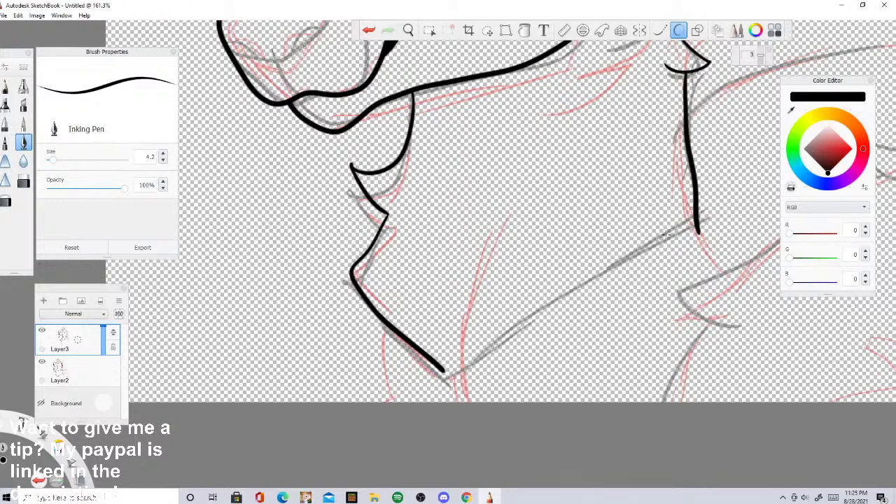
left_click(376, 29)
mouse_move(689, 70)
left_mouse_down()
mouse_move(715, 131)
mouse_move(672, 153)
mouse_move(703, 187)
mouse_move(707, 218)
mouse_move(630, 277)
mouse_move(444, 373)
left_mouse_up()
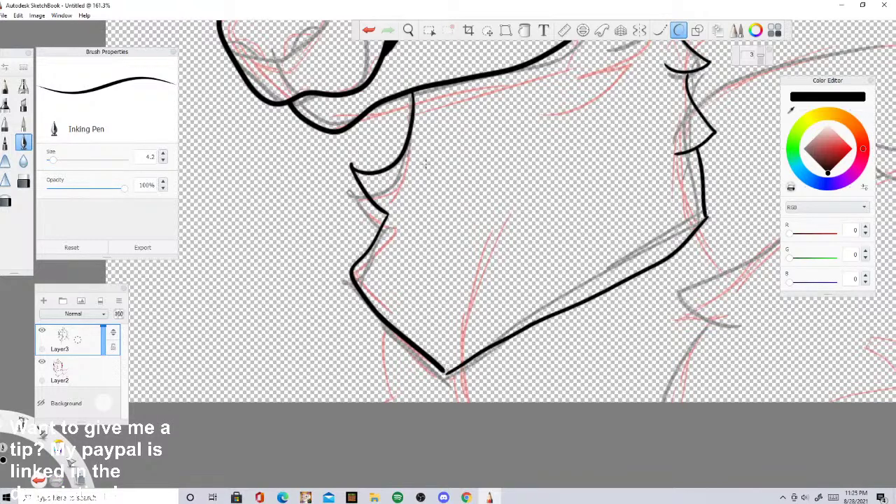
left_click(369, 30)
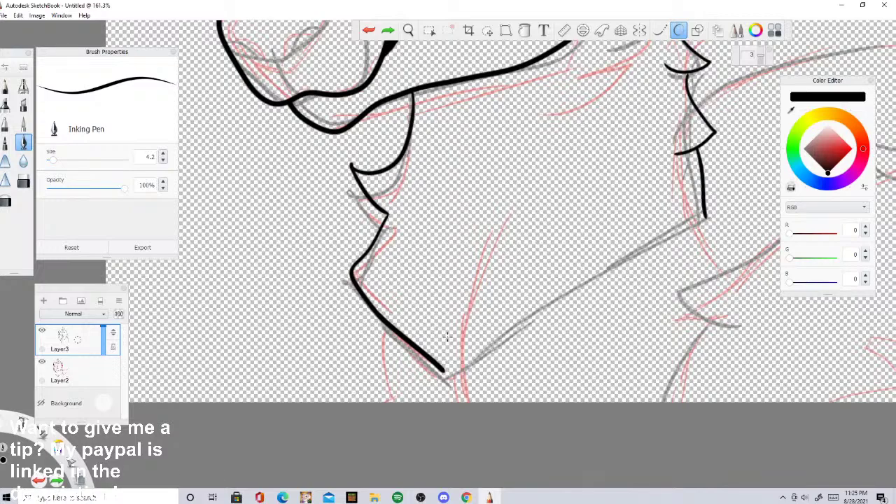
Step: Ink the nose outline, both curved nostrils and the line running from inside the nose down to the mouth
scroll(470, 275, "down", 9)
scroll(481, 210, "up", 4)
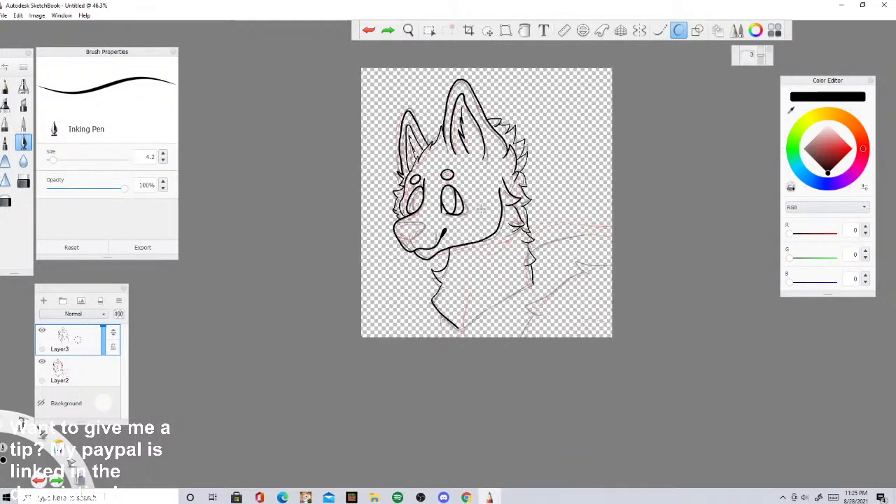
scroll(375, 240, "up", 5)
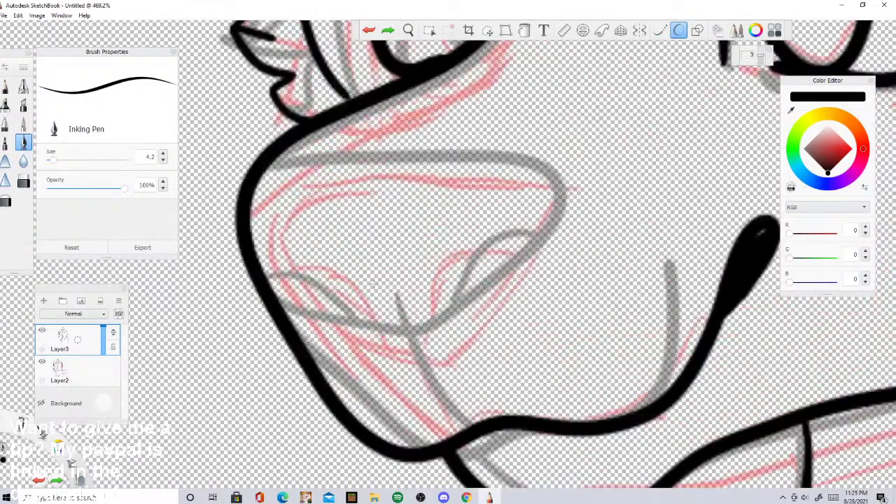
mouse_move(265, 165)
left_mouse_down()
mouse_move(551, 199)
mouse_move(477, 302)
mouse_move(389, 346)
mouse_move(273, 294)
mouse_move(350, 311)
mouse_move(365, 330)
left_mouse_up()
left_click_drag(390, 280, 479, 424)
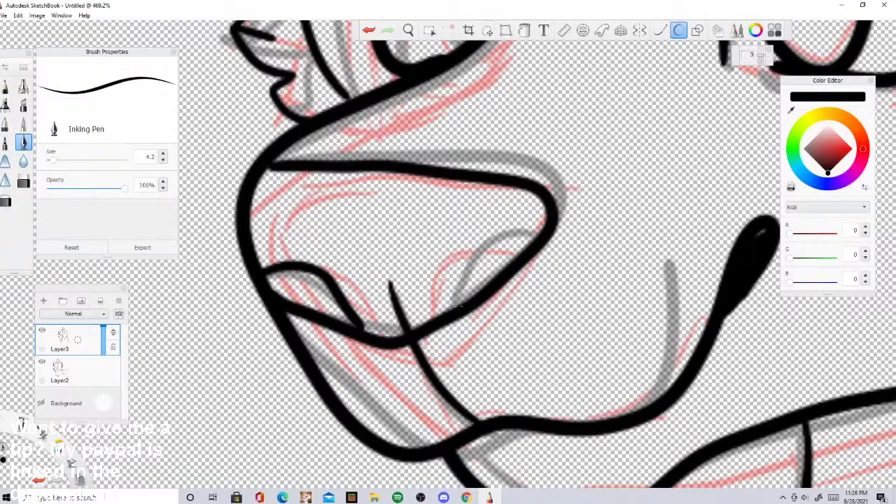
mouse_move(452, 317)
left_mouse_down()
mouse_move(472, 243)
mouse_move(553, 223)
left_mouse_up()
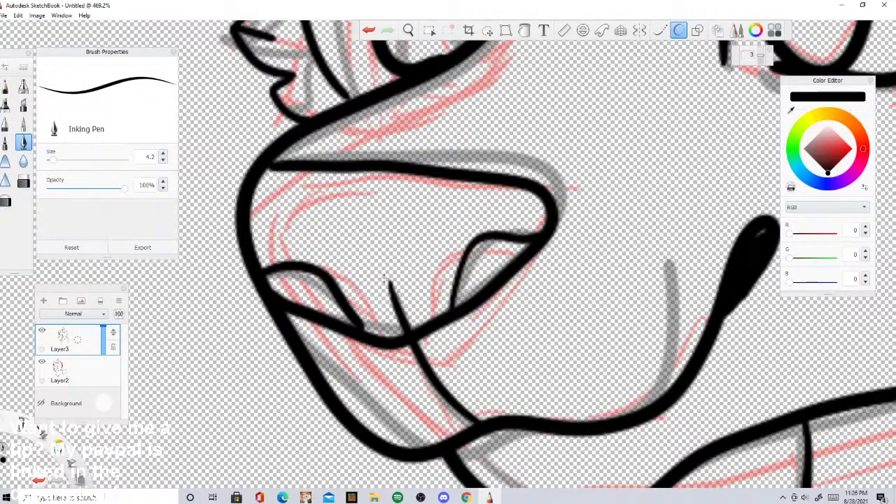
Step: Delete the sketch layer Layer2 and check the remaining line art as a whole
scroll(338, 269, "down", 10)
left_click_drag(57, 374, 30, 374)
scroll(511, 278, "down", 2)
scroll(509, 280, "up", 4)
scroll(476, 360, "down", 2)
scroll(381, 345, "up", 3)
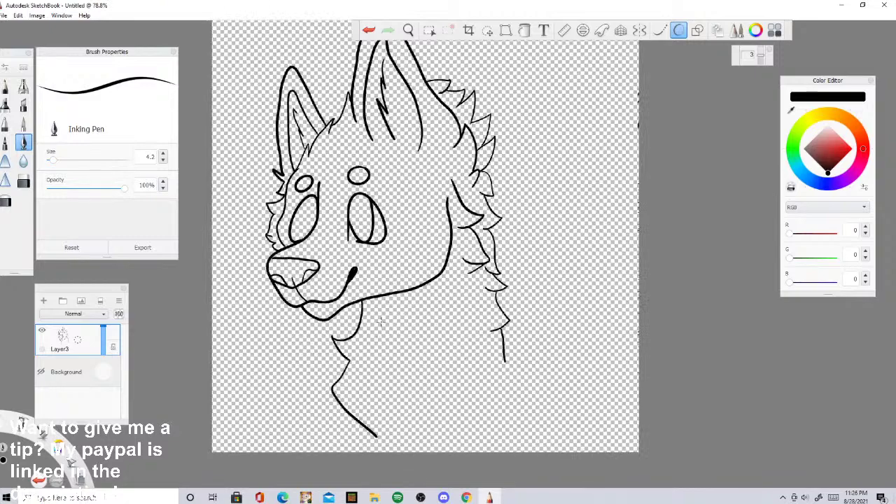
scroll(400, 306, "down", 1)
scroll(403, 302, "up", 1)
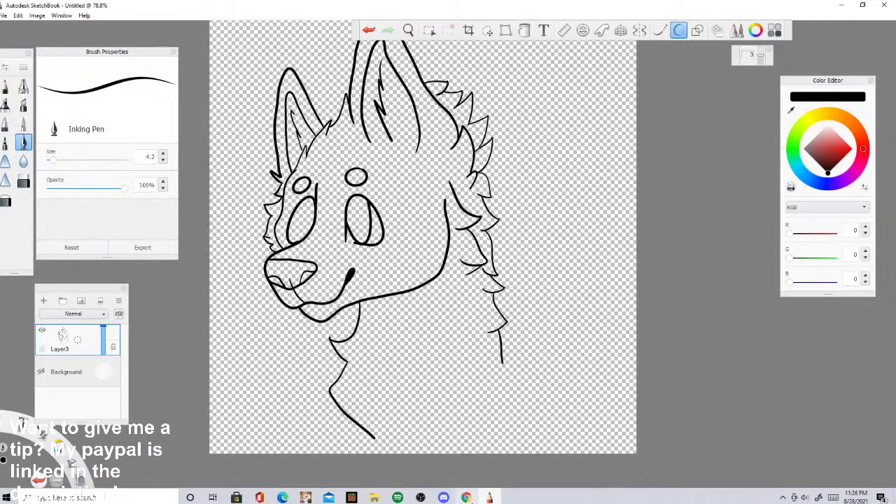
Step: Switch to Chrome to check the Duncan reference sheet on Toyhouse, and return to the drawing in SketchBook
left_click(466, 497)
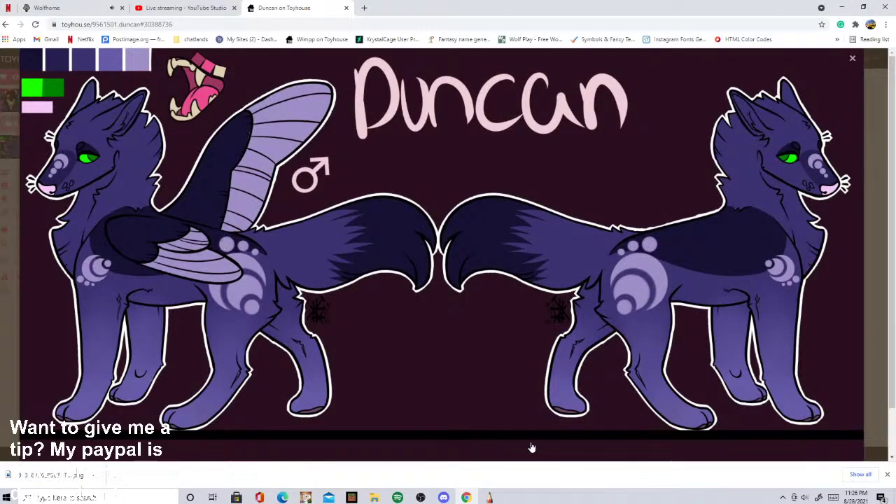
left_click(489, 497)
scroll(435, 312, "down", 5)
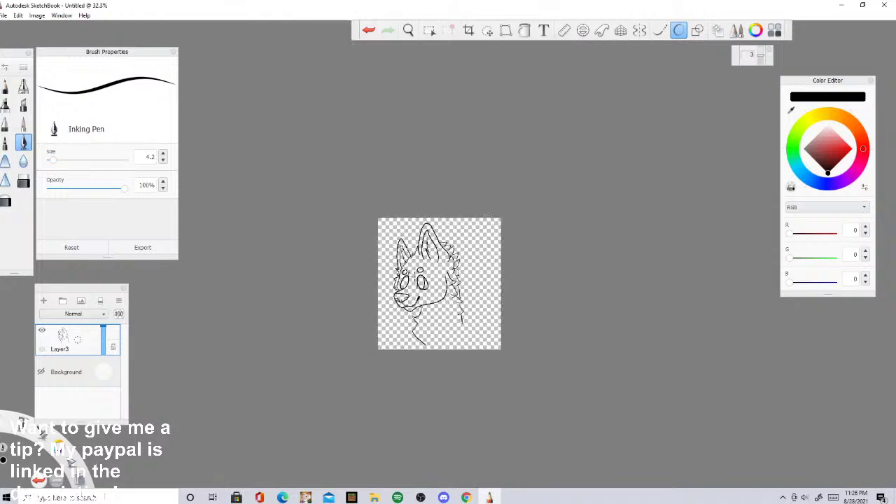
scroll(415, 276, "up", 4)
Step: Add the Duncan reference sheet image from the Pictures folder to the drawing
left_click(4, 16)
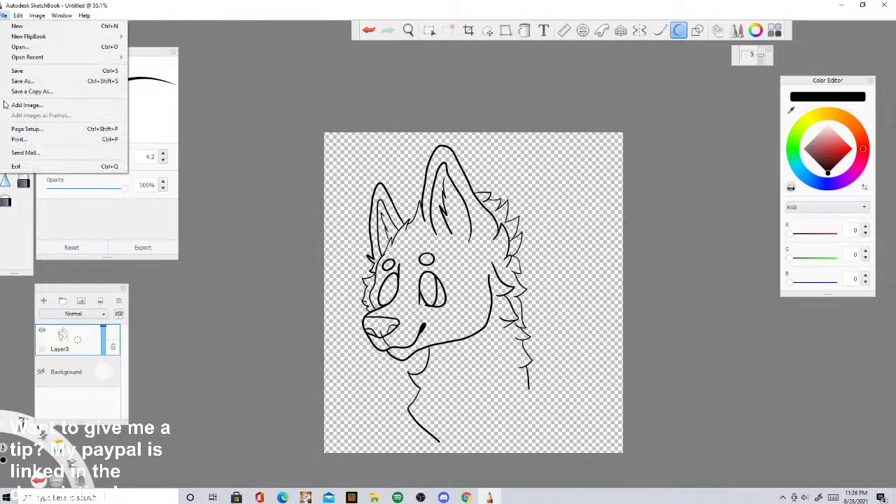
left_click(25, 107)
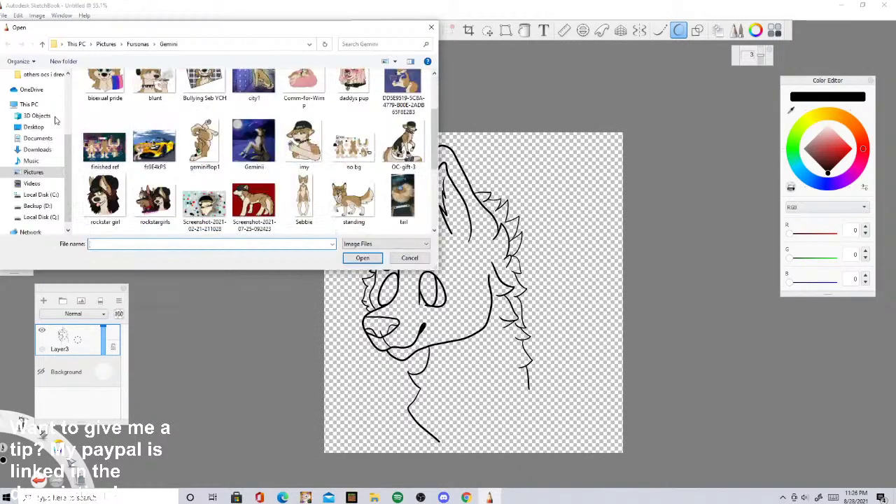
left_click(33, 115)
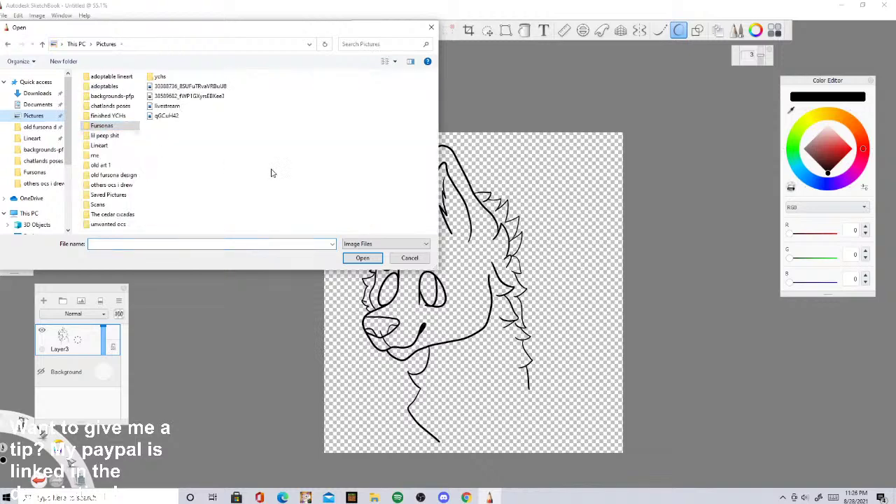
double_click(173, 93)
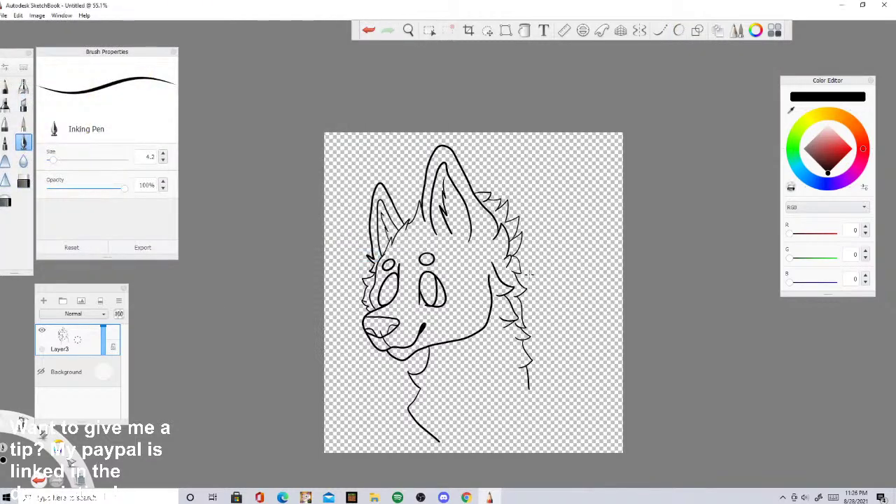
Step: Place the reference sheet small beside the near ear in the canvas's upper-right corner, with its right part beyond the canvas edge
left_click_drag(528, 279, 483, 172)
left_click(678, 29)
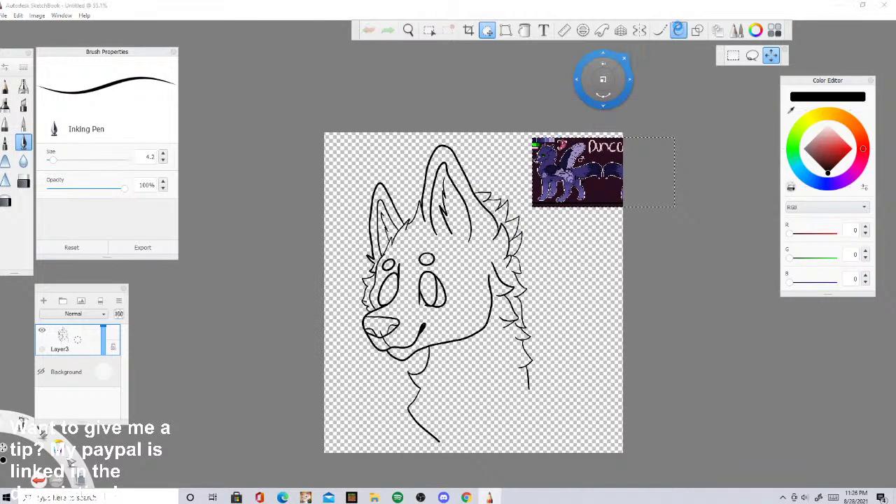
key("Return")
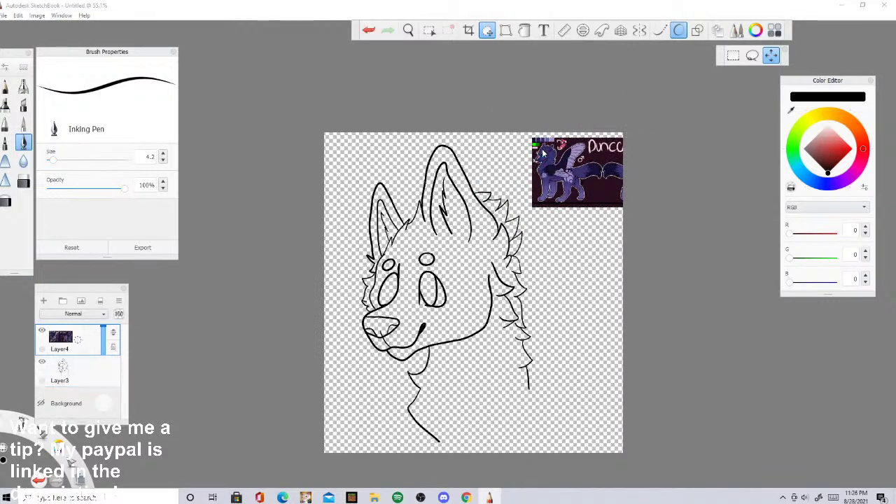
scroll(544, 150, "up", 10)
scroll(587, 229, "down", 10)
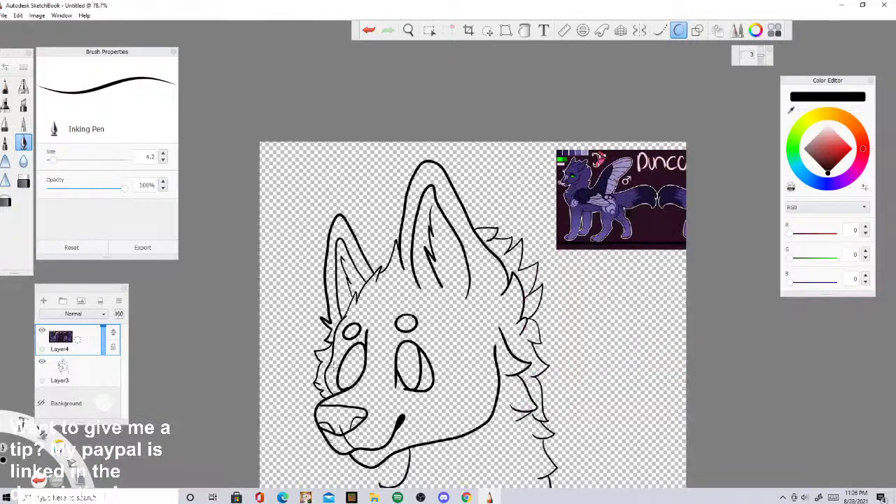
Step: Draw a curved inner iris line inside the left eye, matching the one in the right eye
scroll(398, 391, "up", 6)
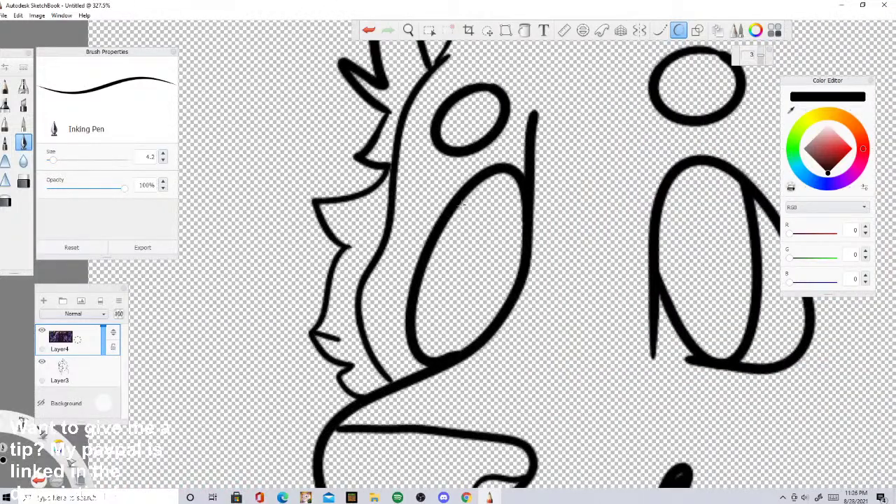
mouse_move(456, 203)
left_mouse_down()
mouse_move(471, 342)
mouse_move(489, 326)
left_mouse_up()
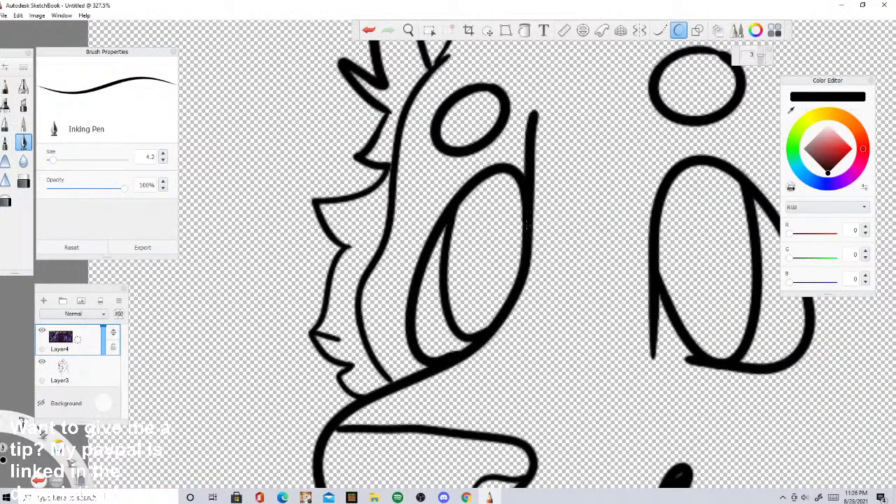
scroll(528, 226, "down", 8)
Step: Sample the dark green from the reference character's eye and flood-fill the right eye's iris with it on Layer3
scroll(494, 175, "up", 8)
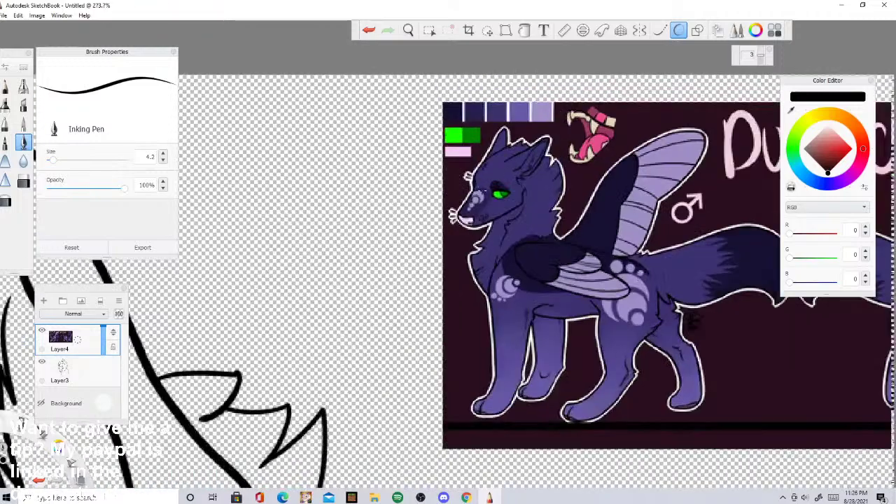
scroll(491, 192, "up", 8)
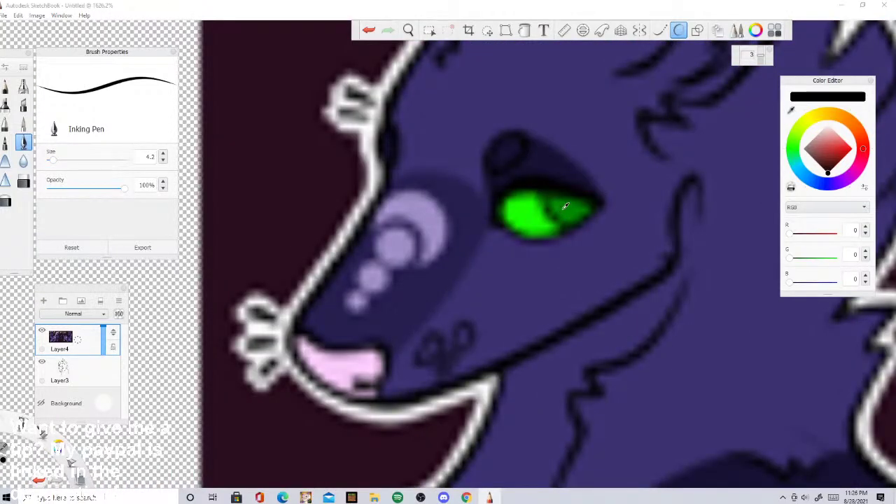
left_click(566, 206)
scroll(542, 144, "down", 8)
left_click(525, 30)
scroll(506, 150, "down", 7)
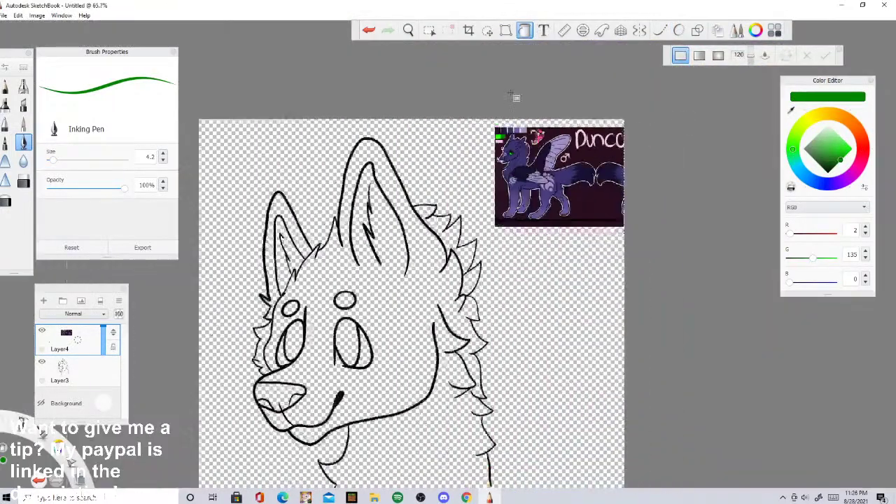
left_click(70, 371)
scroll(322, 381, "up", 5)
left_click(426, 236)
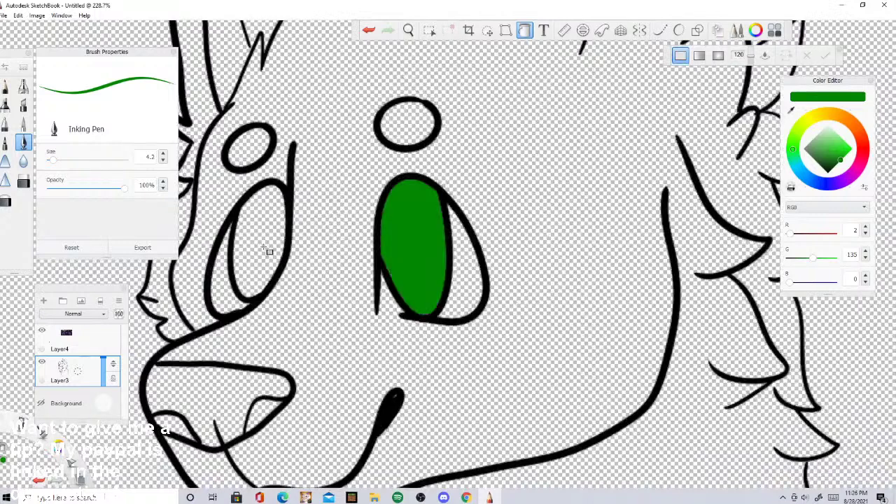
left_click(269, 251)
left_click(369, 30)
scroll(272, 214, "up", 3)
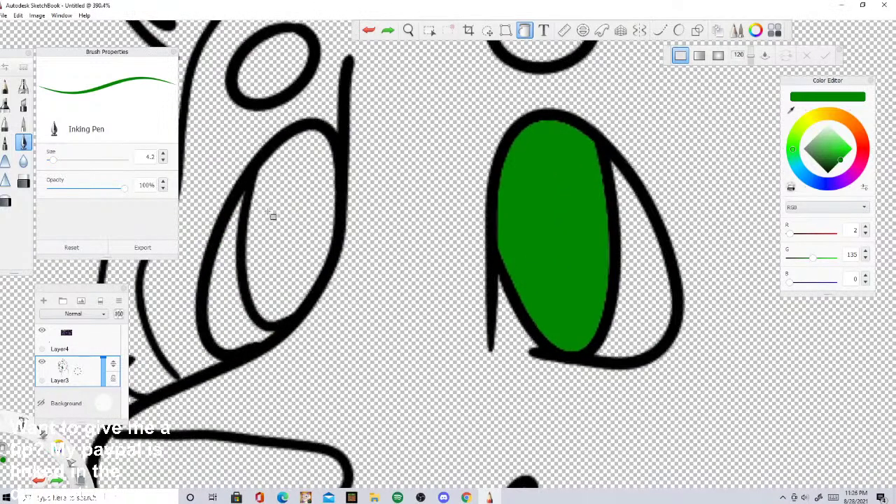
left_click(289, 180)
left_click(369, 30)
left_click(118, 273)
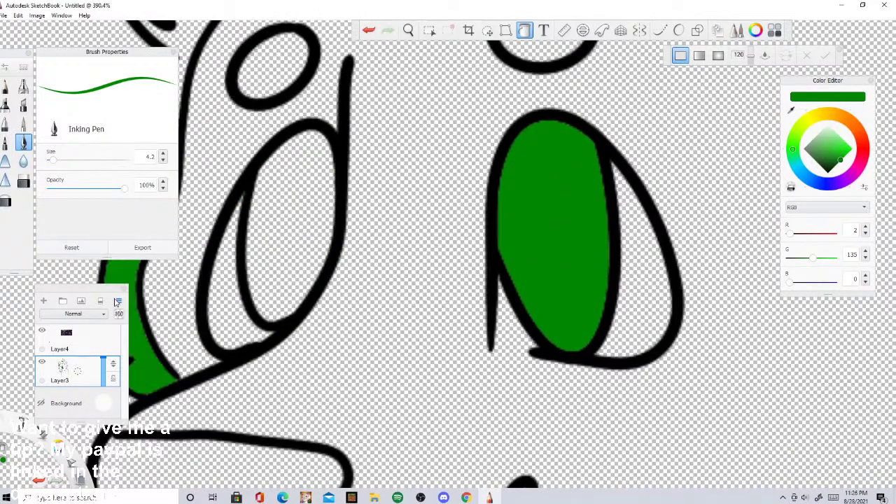
left_click(369, 30)
Step: Merge the reference and line art layers into one and flood-fill the left eye's iris with the dark green
left_click(118, 301)
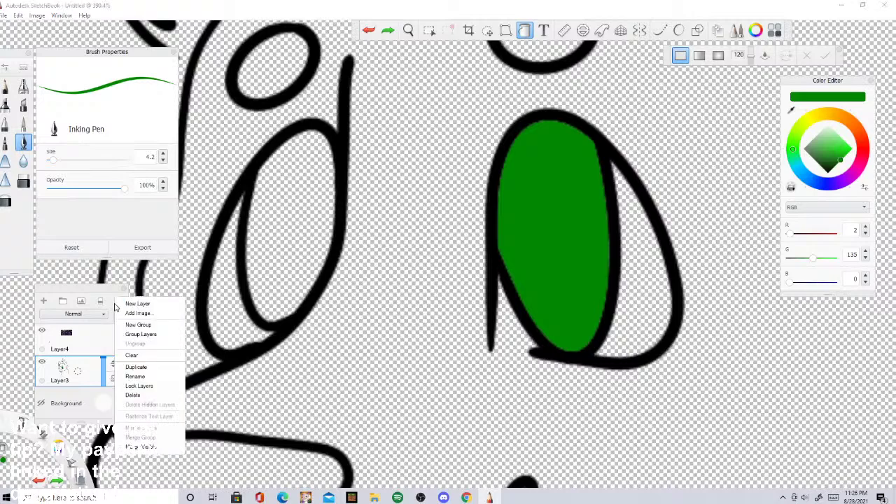
left_click(147, 445)
left_click(272, 250)
Step: Sample the bright green from the reference sheet's color swatches
scroll(280, 247, "down", 6)
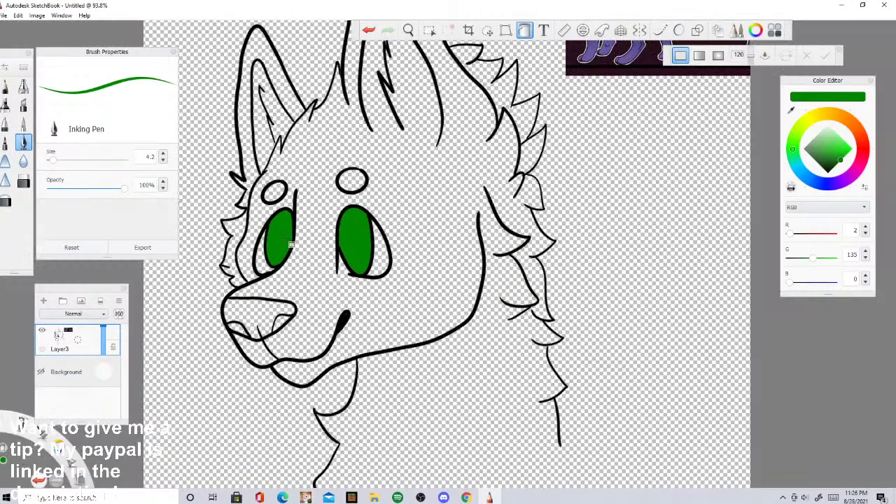
scroll(488, 130, "up", 5)
scroll(441, 421, "down", 2)
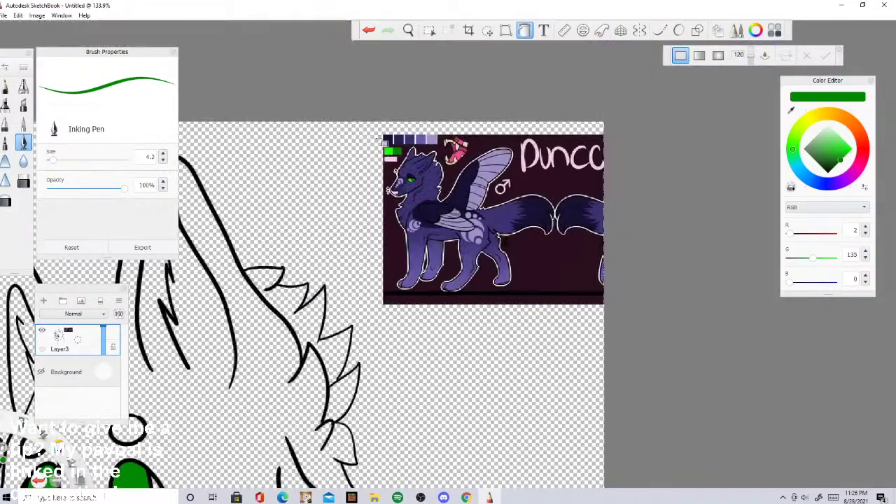
scroll(390, 134, "up", 6)
scroll(423, 207, "up", 2)
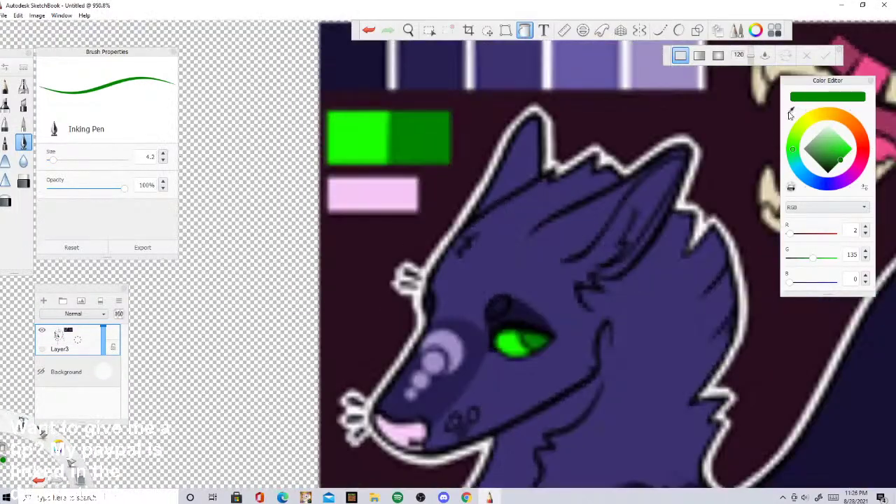
left_click(363, 128)
Step: Flood-fill the outer crescents of both eyes with the bright green
scroll(364, 128, "down", 10)
scroll(312, 330, "up", 4)
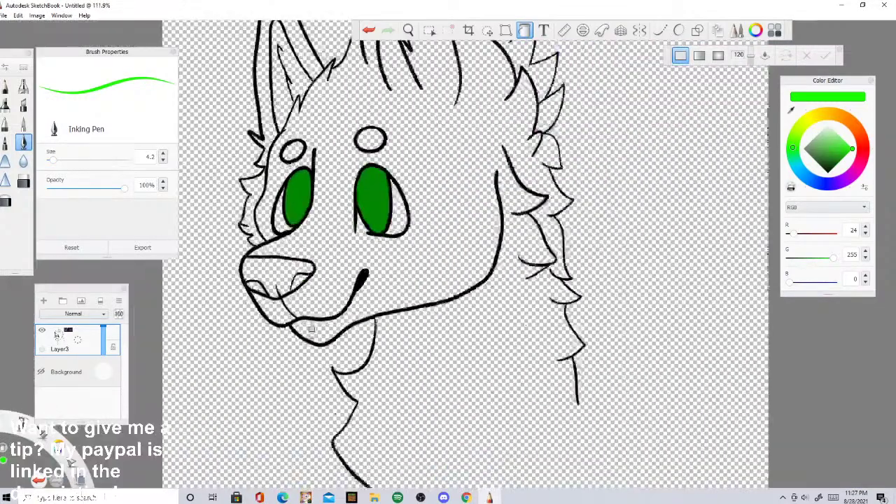
scroll(340, 245, "up", 5)
left_click(468, 176)
scroll(516, 203, "down", 6)
scroll(431, 184, "up", 6)
left_click(452, 234)
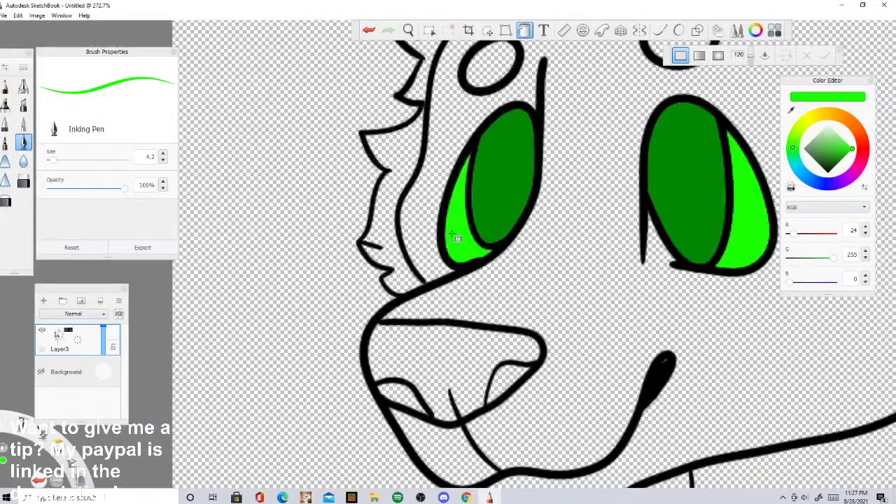
Step: Close the gap at the right eye's lower inner corner with a bright green line and flood-fill the enclosed area
scroll(458, 239, "down", 3)
scroll(427, 250, "up", 7)
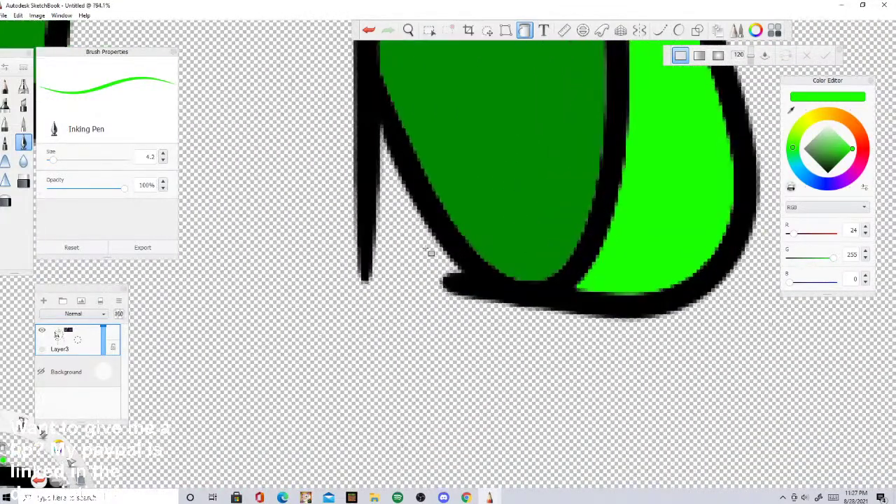
left_click(679, 30)
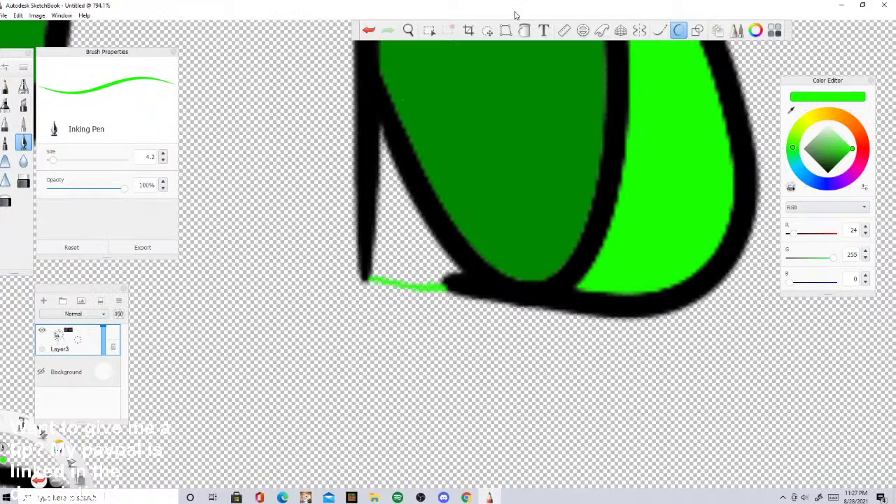
left_click(525, 30)
left_click(411, 229)
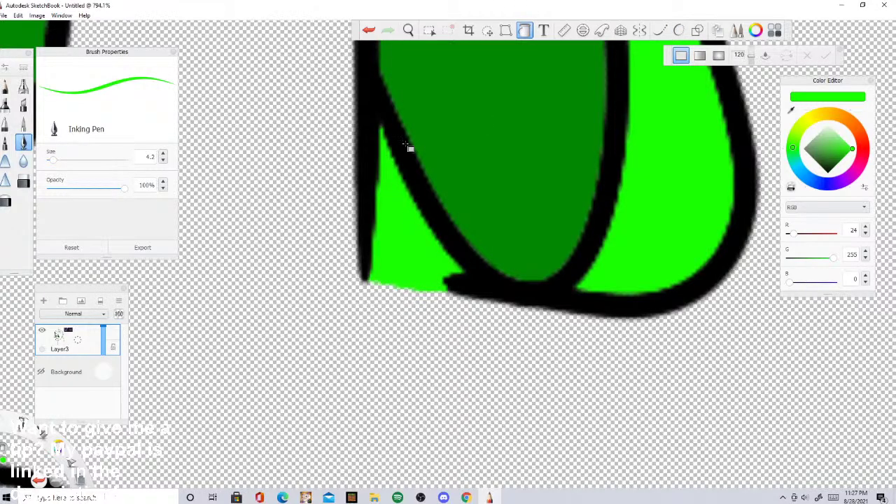
Step: Sample the dark navy from the reference character's upper eyelid
scroll(414, 194, "down", 6)
scroll(420, 210, "up", 2)
left_click(679, 31)
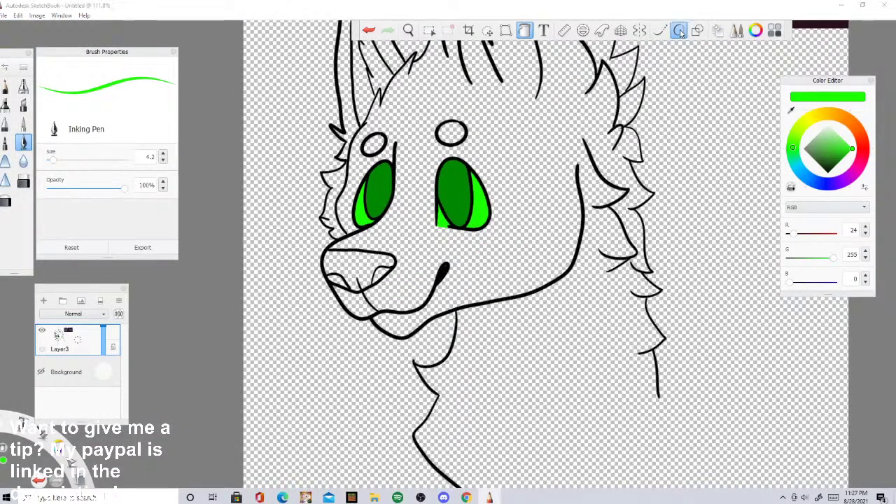
scroll(498, 190, "down", 3)
scroll(569, 70, "up", 5)
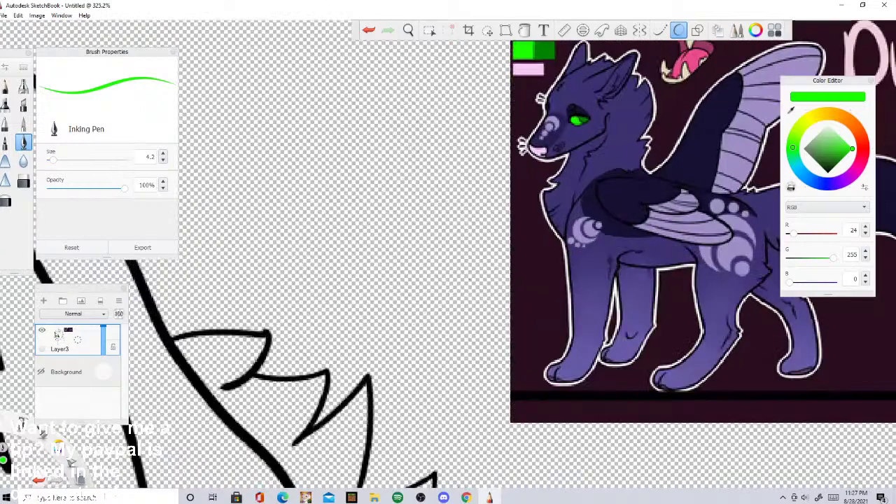
scroll(582, 105, "up", 8)
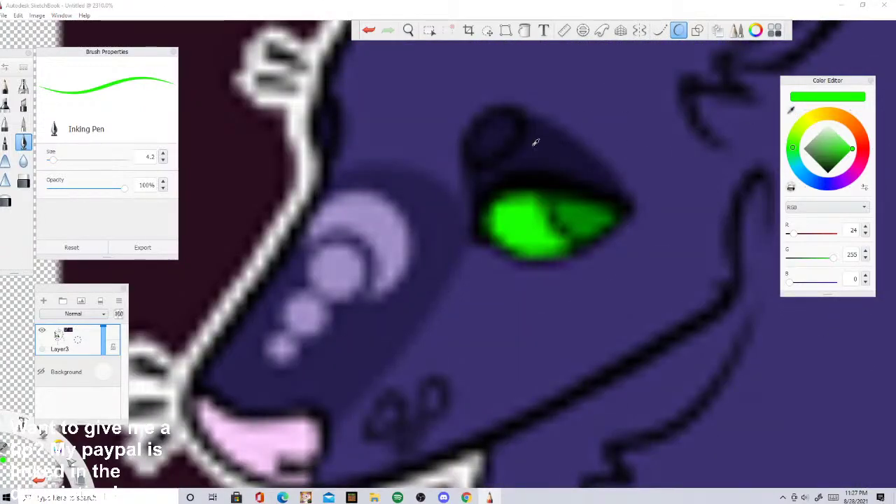
left_click(532, 144, "alt")
Step: Sample the darkest navy from the reference sheet's color swatches
scroll(532, 144, "down", 10)
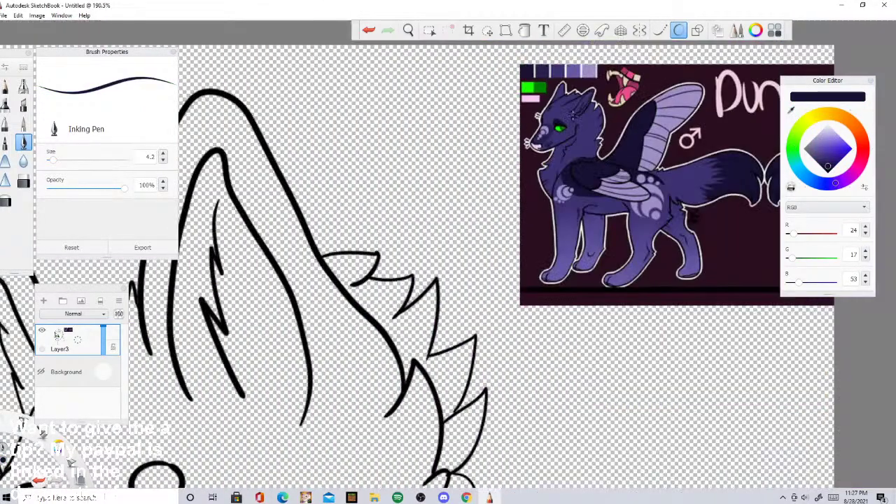
scroll(572, 114, "down", 3)
scroll(572, 114, "up", 10)
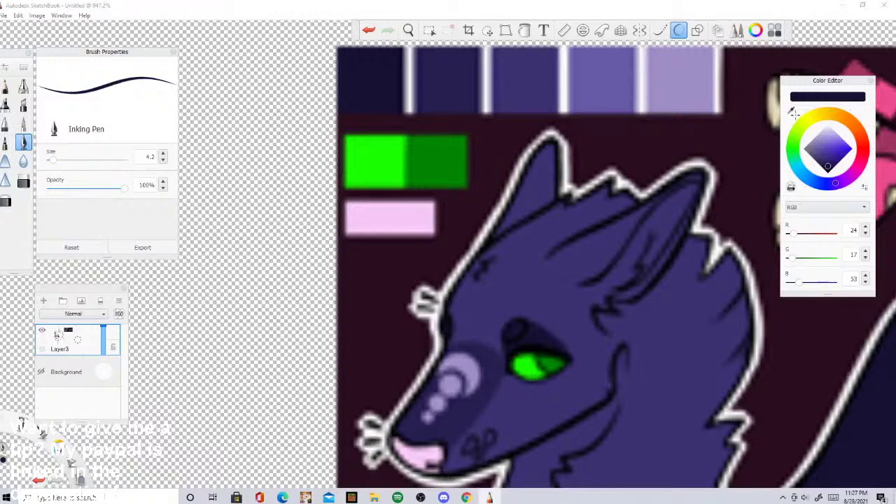
scroll(373, 79, "down", 10)
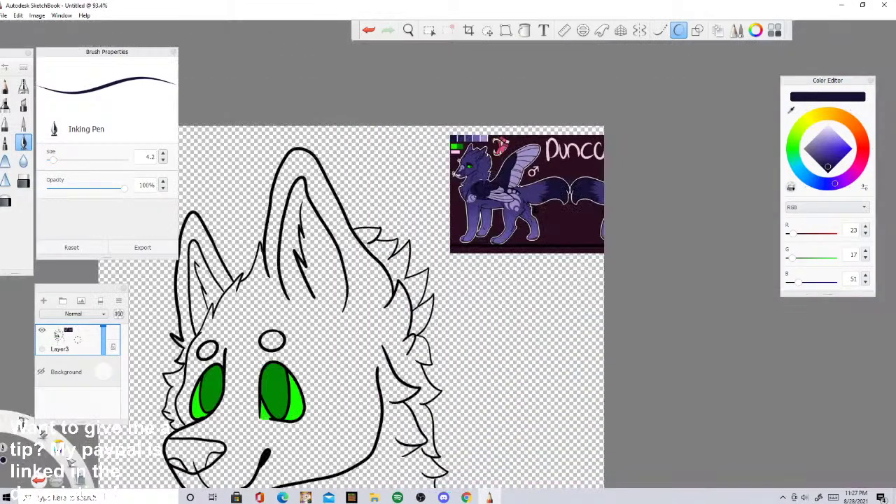
Step: Flood-fill the two oval brow spots above the eyes with the dark navy
scroll(189, 283, "up", 2)
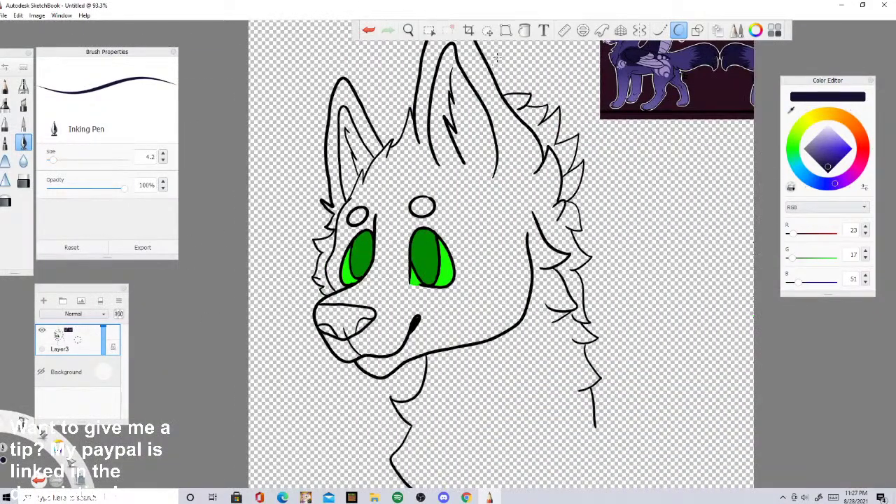
left_click(525, 30)
left_click(422, 205)
scroll(357, 210, "up", 2)
left_click(356, 201)
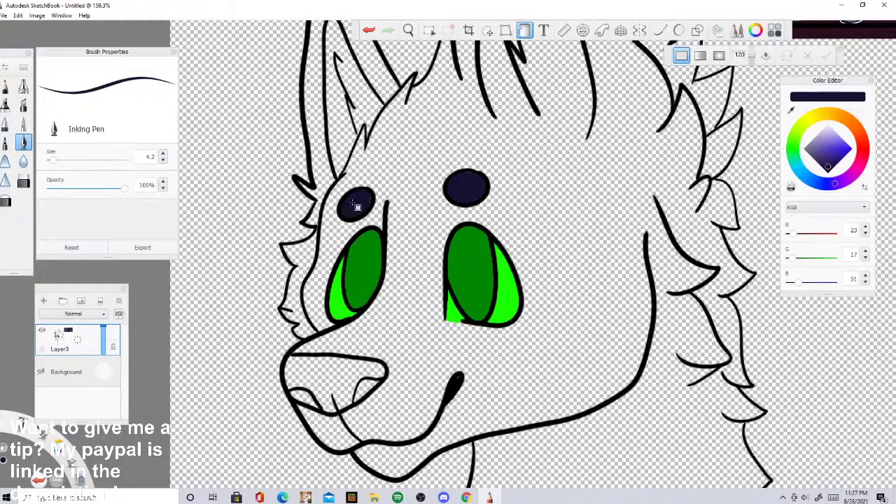
Step: Select the empty area around the line art with the Magic Wand at a tolerance of 160
scroll(357, 196, "down", 1)
left_click(430, 30)
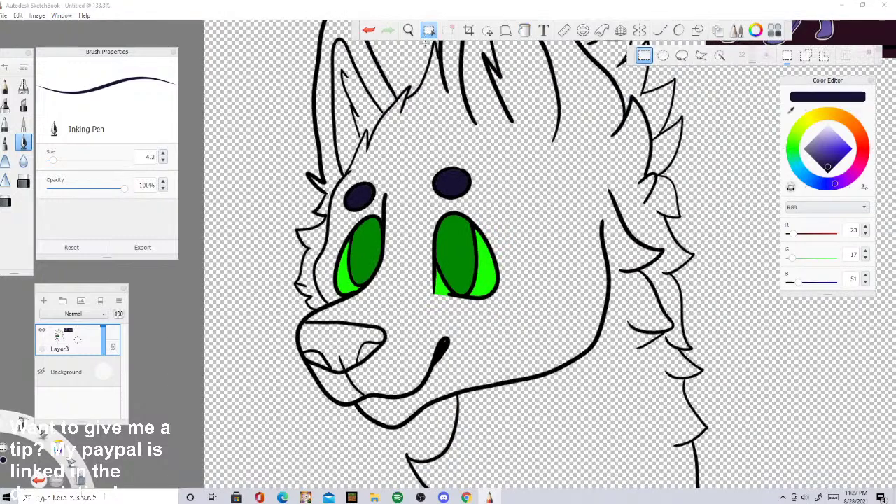
left_click(721, 56)
left_click_drag(753, 58, 753, 53)
left_click(617, 114)
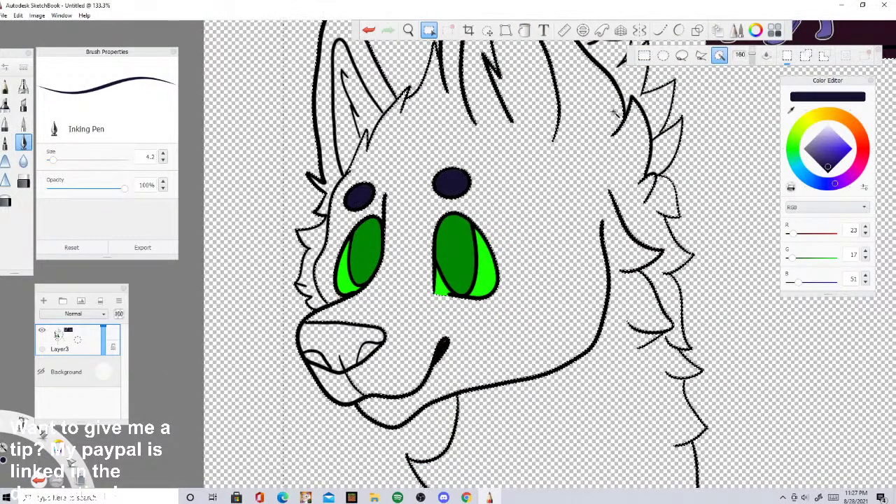
Step: Try out navy pen strokes across the neck fur within the selection and undo them
left_click(678, 30)
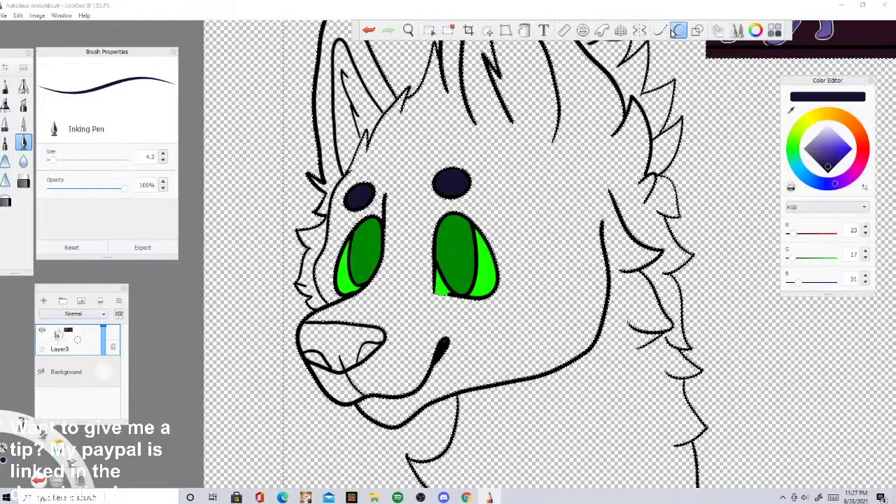
left_click_drag(682, 146, 756, 117)
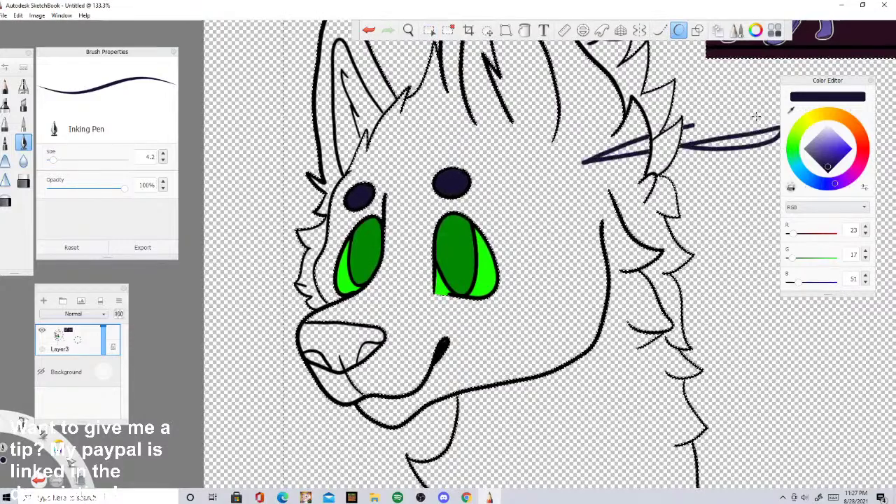
left_click(372, 30)
scroll(611, 164, "down", 4)
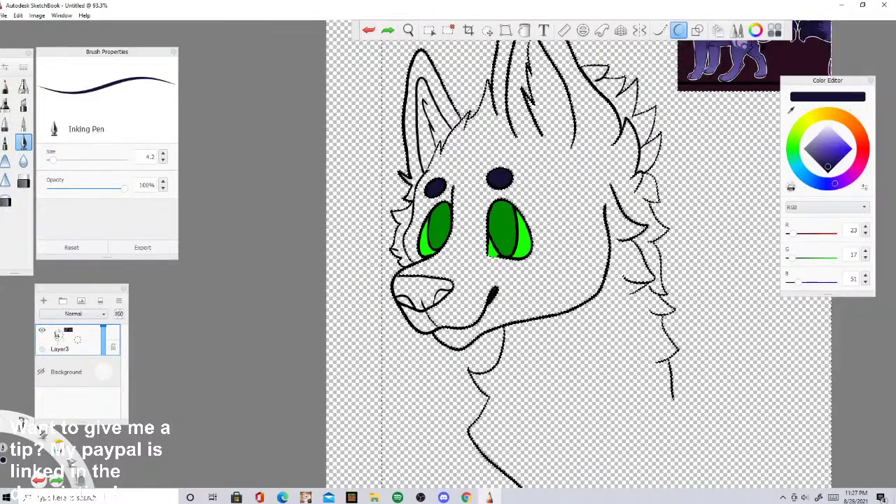
left_click_drag(674, 225, 620, 238)
left_click(369, 30)
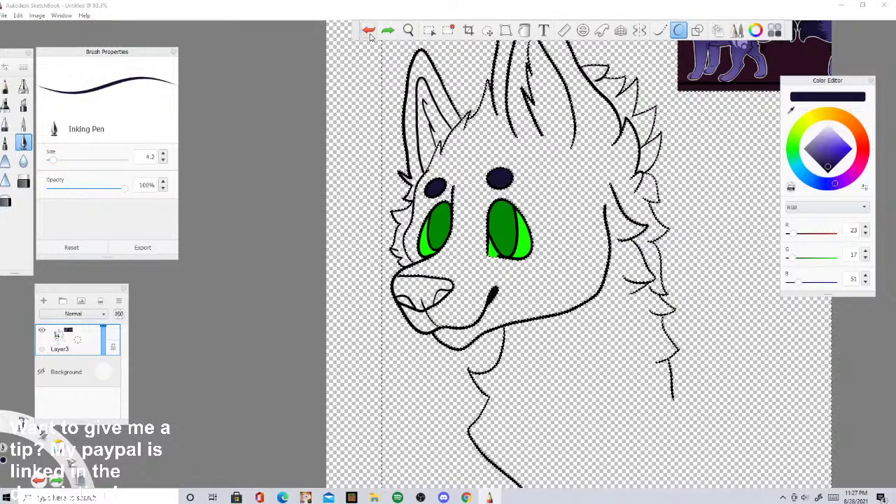
scroll(431, 152, "down", 4)
scroll(448, 118, "up", 3)
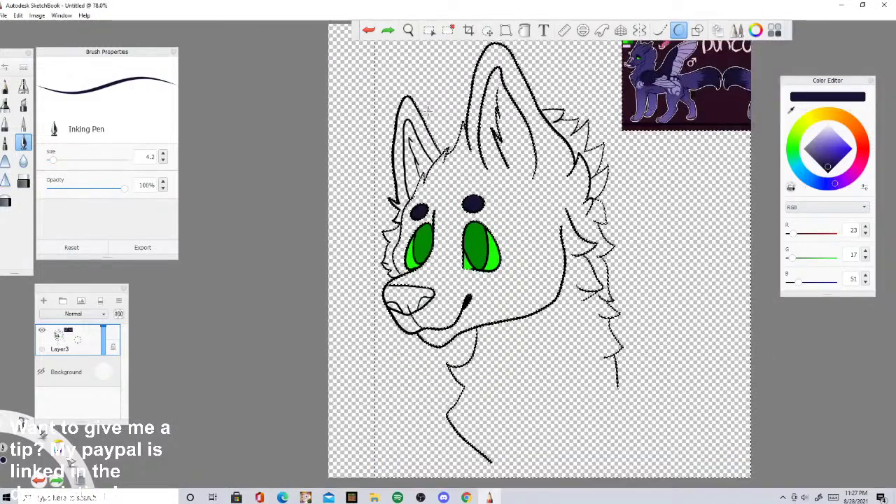
scroll(420, 149, "down", 3)
scroll(450, 138, "up", 1)
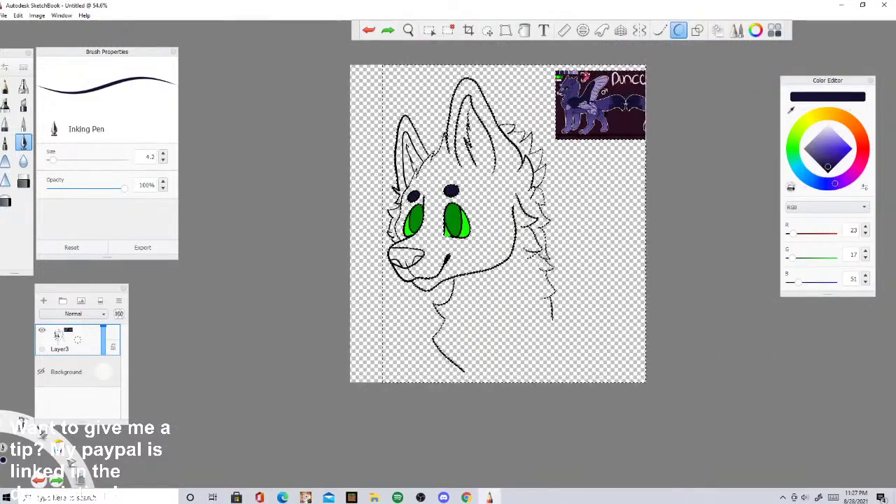
scroll(458, 245, "up", 2)
scroll(457, 249, "up", 3)
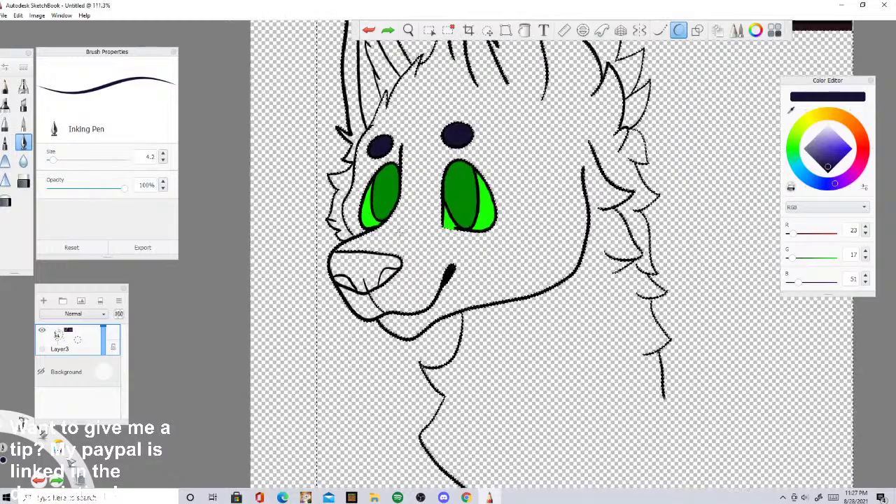
scroll(405, 208, "down", 3)
scroll(420, 245, "up", 2)
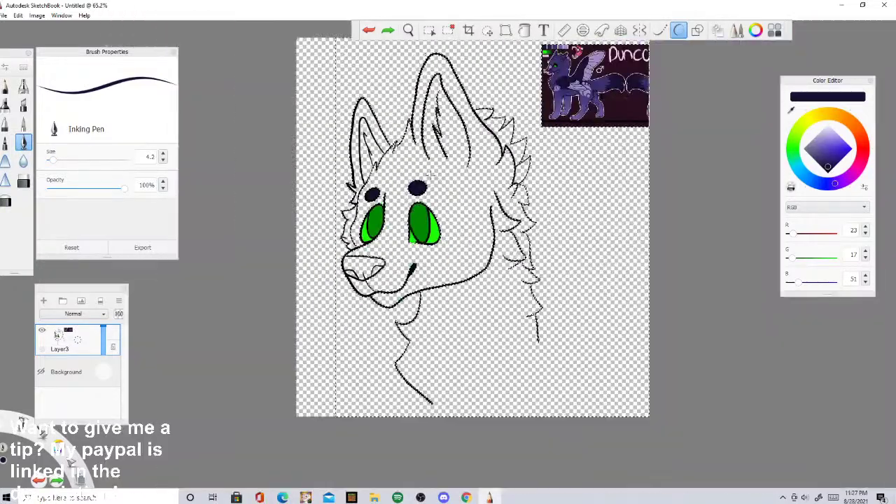
Step: Set the inking pen size to 10.4 and paint dark navy around the larger eye, joining it to its brow spot
left_click(61, 160)
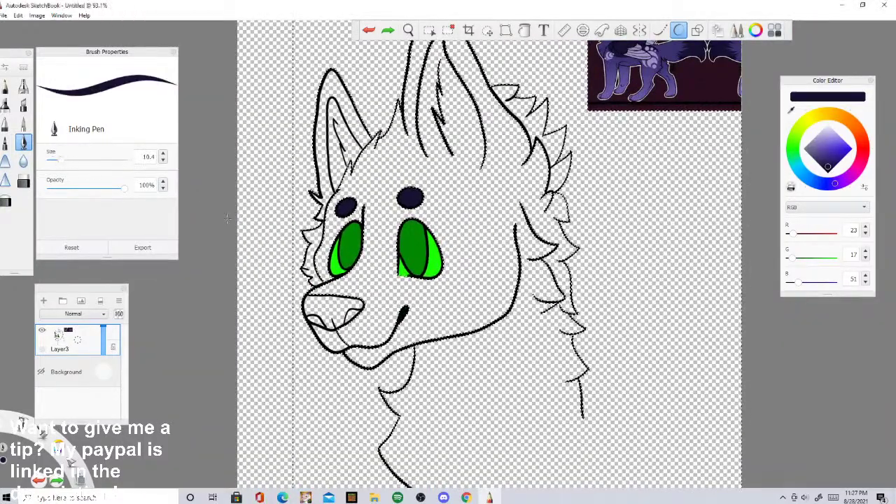
scroll(227, 220, "down", 3)
scroll(419, 130, "up", 8)
scroll(424, 116, "down", 7)
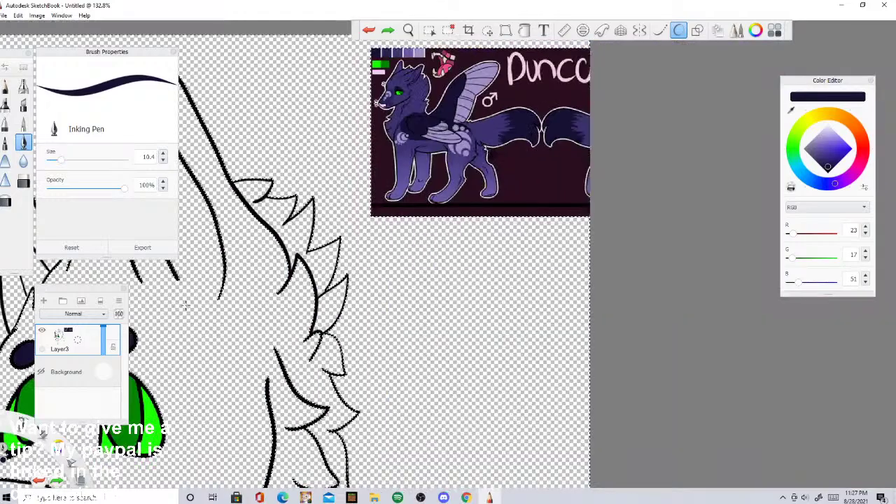
scroll(329, 269, "up", 4)
scroll(460, 241, "up", 1)
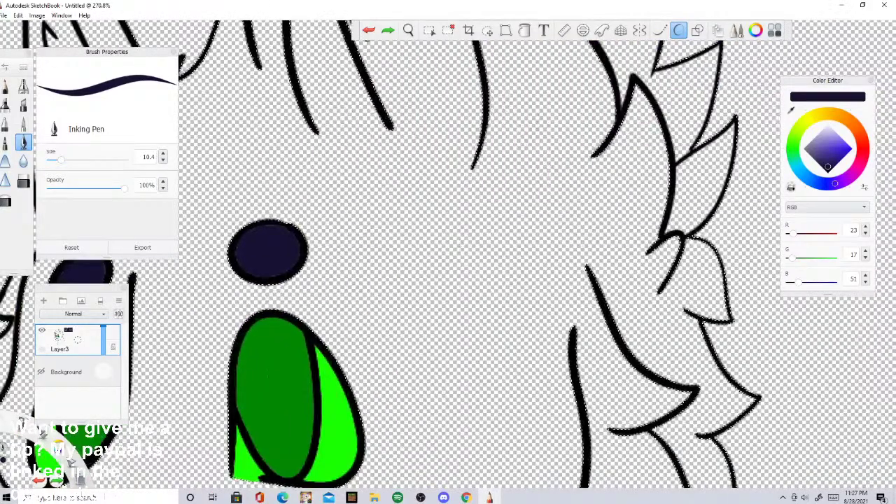
left_click(241, 329)
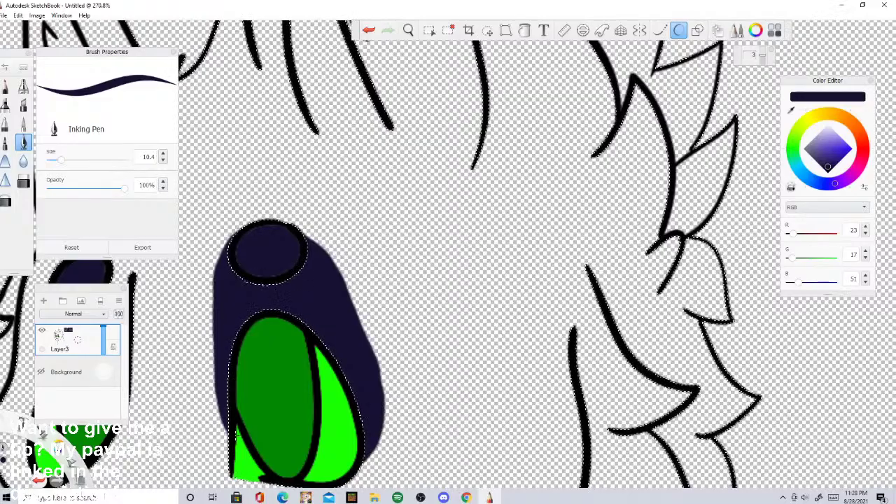
Step: Paint the same dark navy around the smaller eye, filling between the eye and its brow spot
scroll(311, 441, "down", 10)
scroll(384, 321, "up", 12)
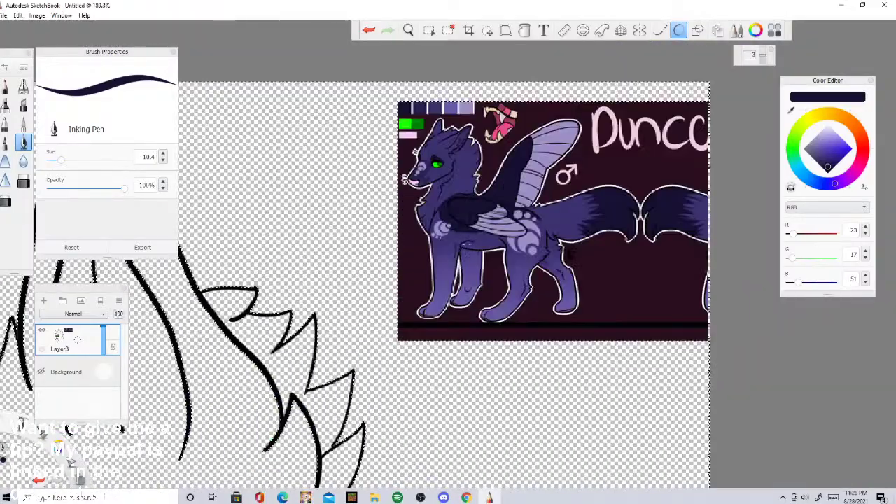
scroll(418, 135, "down", 5)
scroll(575, 276, "up", 5)
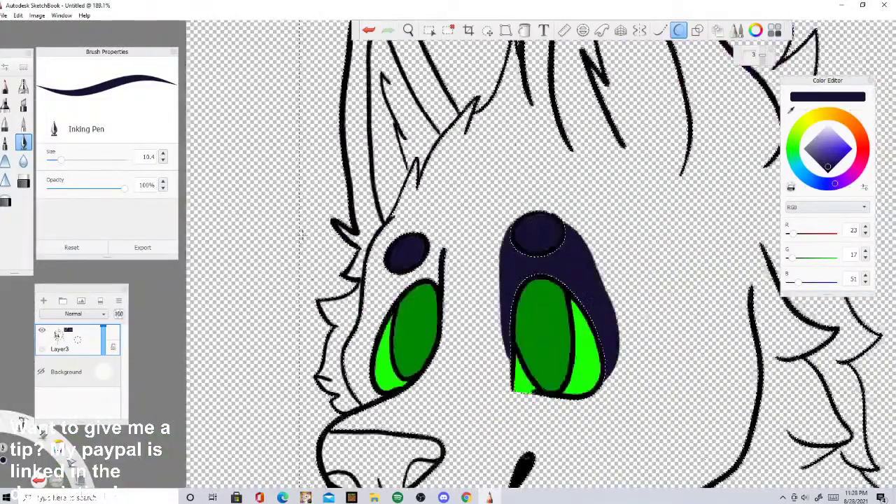
left_click_drag(535, 275, 545, 326)
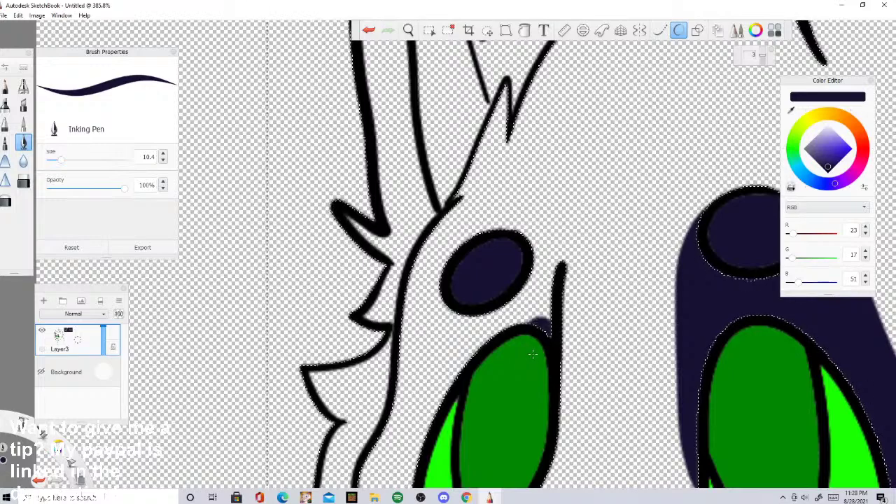
mouse_move(539, 275)
left_mouse_down()
mouse_move(525, 249)
mouse_move(430, 367)
mouse_move(420, 448)
mouse_move(505, 318)
mouse_move(527, 315)
left_mouse_up()
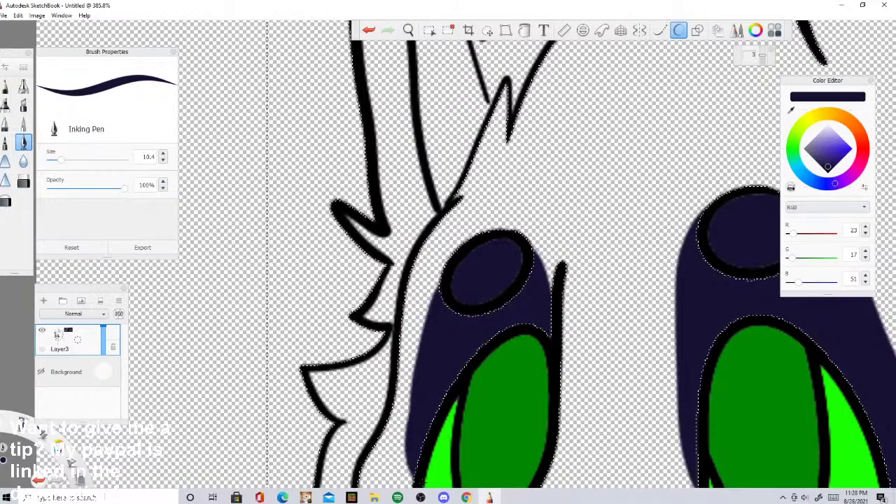
Step: Sample the navy of the muzzle patch from the reference character's face
scroll(483, 348, "down", 2)
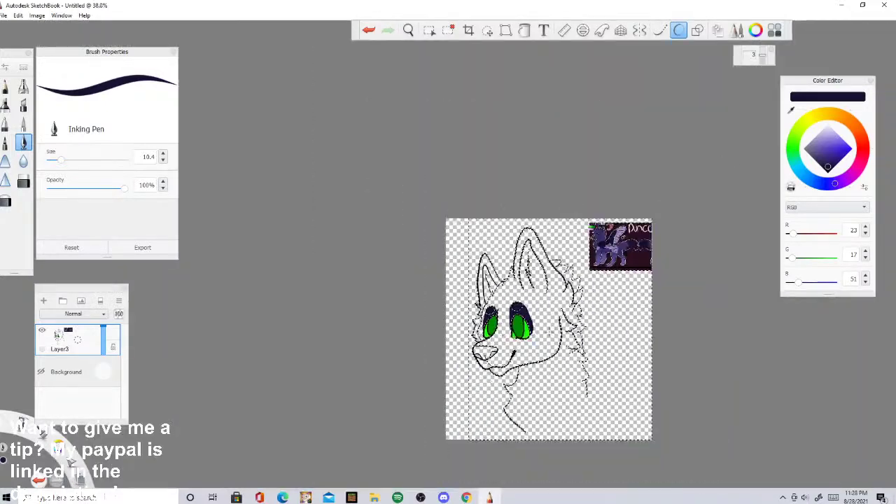
scroll(647, 184, "up", 12)
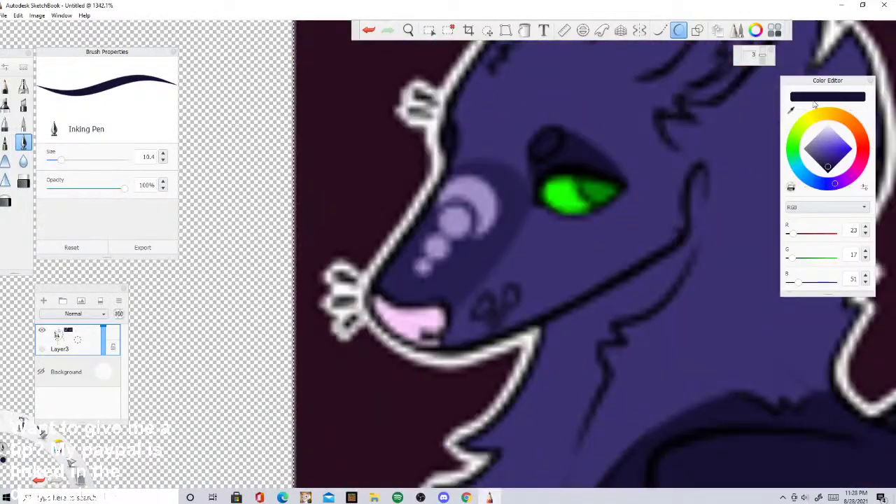
left_click(791, 110)
left_click(460, 284)
scroll(459, 284, "down", 15)
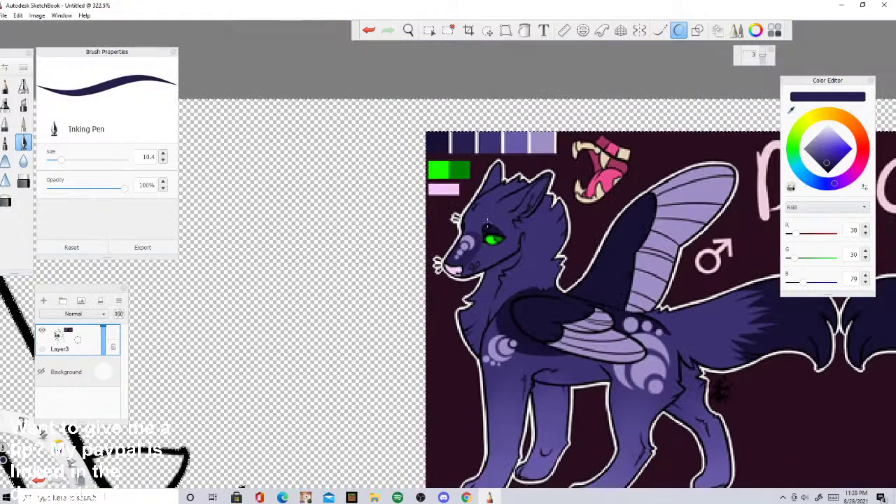
Step: Paint a rounded navy patch above the nose and between the eyes, erasing the spill outside the outline and filling the remaining gap
scroll(347, 361, "up", 9)
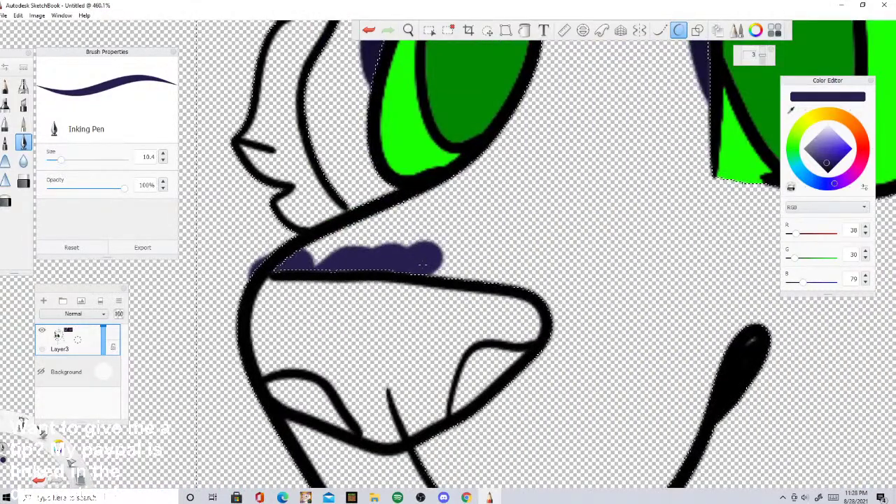
left_click(369, 30)
mouse_move(601, 44)
left_mouse_down()
mouse_move(563, 242)
mouse_move(498, 278)
left_mouse_up()
mouse_move(512, 336)
left_mouse_down()
mouse_move(592, 130)
mouse_move(517, 225)
mouse_move(471, 246)
mouse_move(556, 79)
left_mouse_up()
left_click_drag(583, 127, 509, 243)
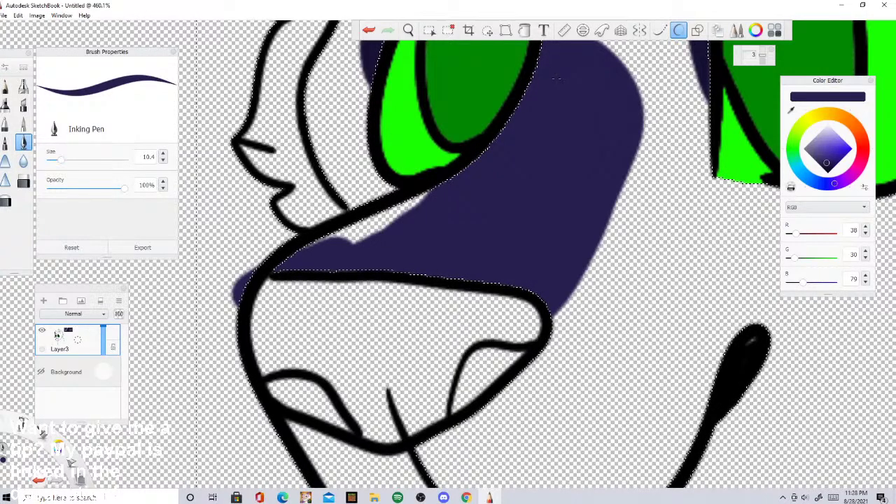
left_click(23, 180)
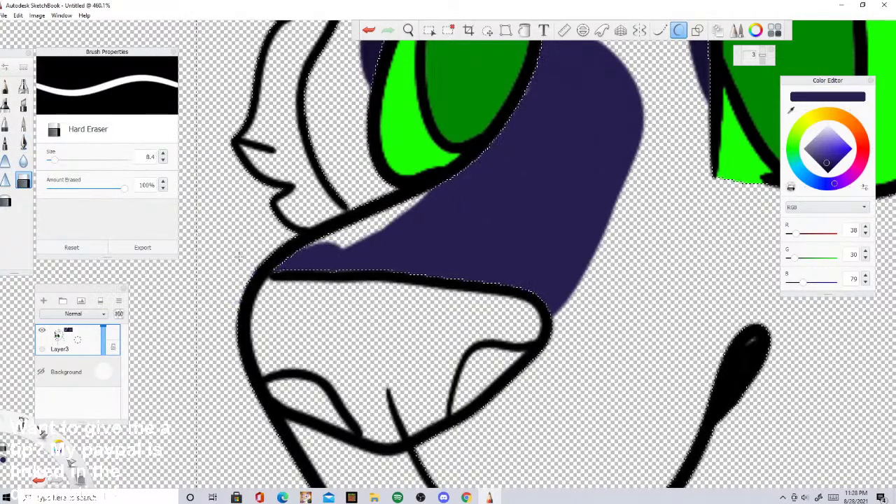
left_click(23, 143)
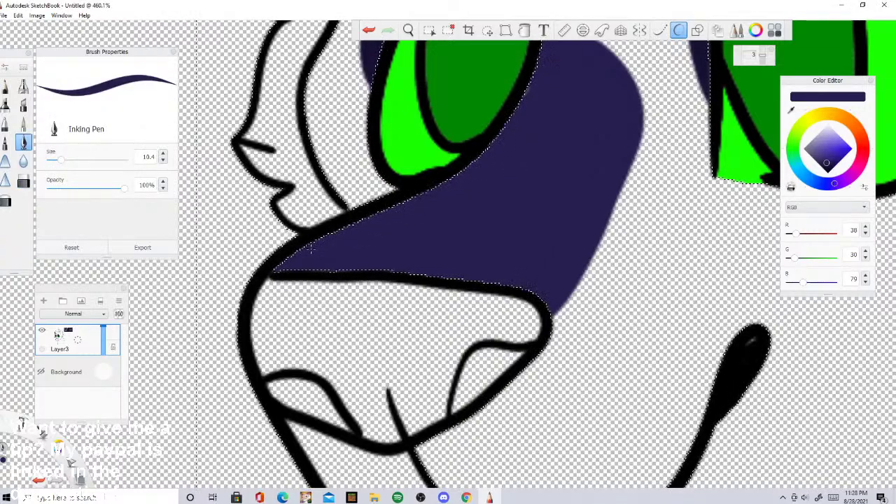
Step: Sample the light lavender from the crescent marking on the reference character's muzzle
scroll(442, 216, "down", 10)
scroll(532, 137, "up", 7)
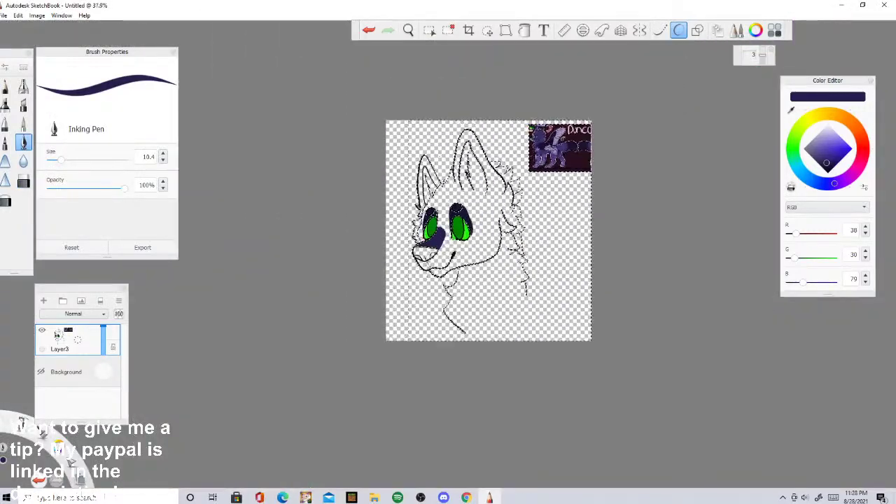
scroll(528, 124, "up", 5)
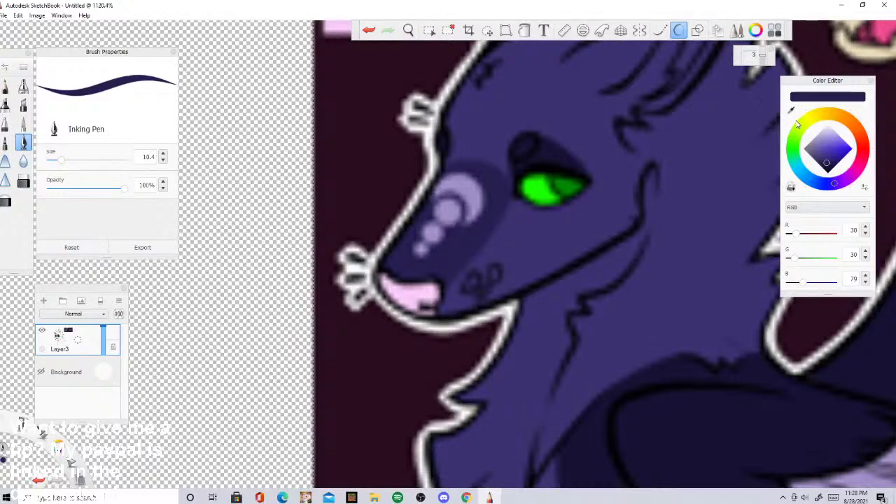
left_click(792, 110)
left_click(470, 185)
scroll(471, 185, "down", 8)
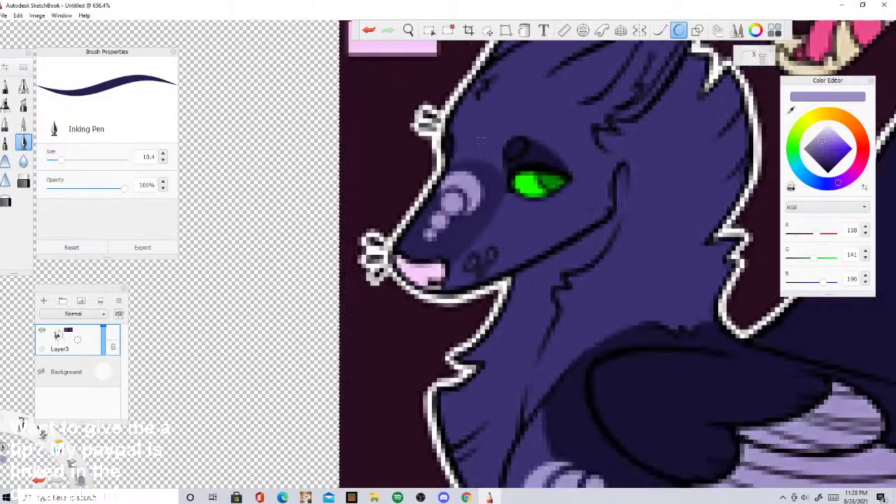
Step: Paint a tapered lavender crescent across the upper part of the navy muzzle patch, undoing the first attempt
scroll(397, 319, "up", 3)
scroll(309, 342, "up", 3)
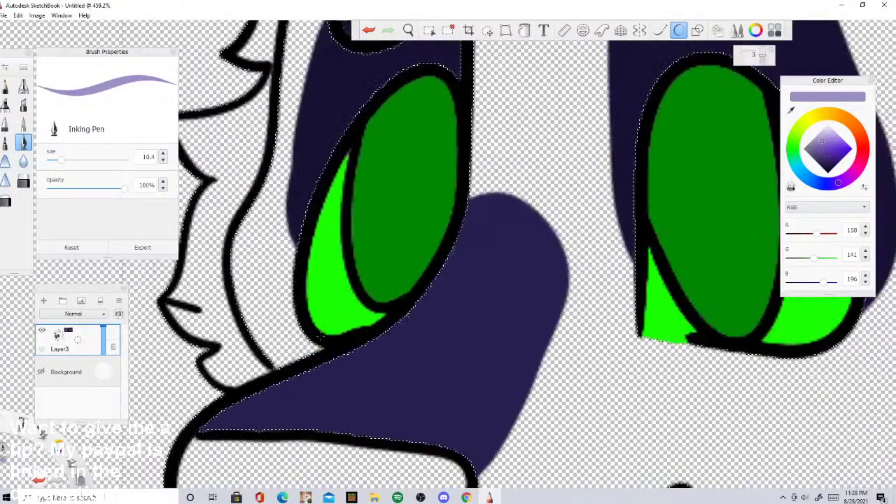
left_click_drag(450, 281, 520, 299)
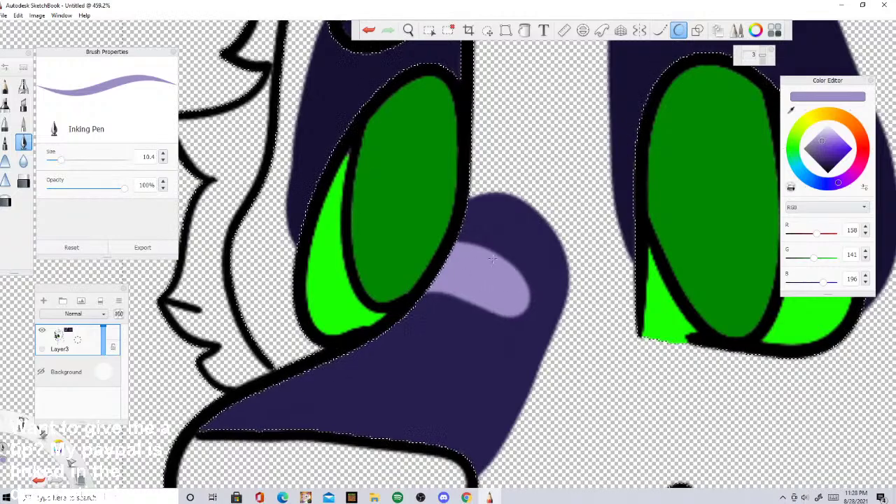
key("ctrl+z")
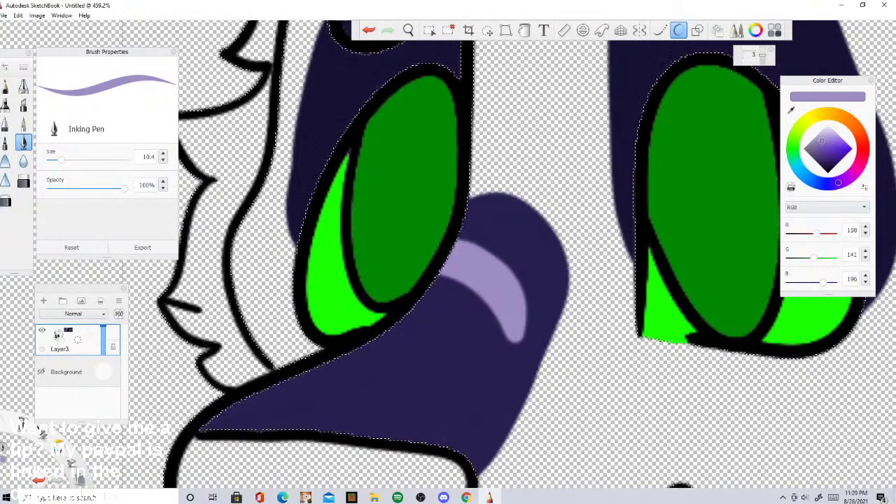
Step: Try painting a round lavender spot below the crescent on the muzzle patch, and undo the attempts
left_click_drag(357, 386, 367, 349)
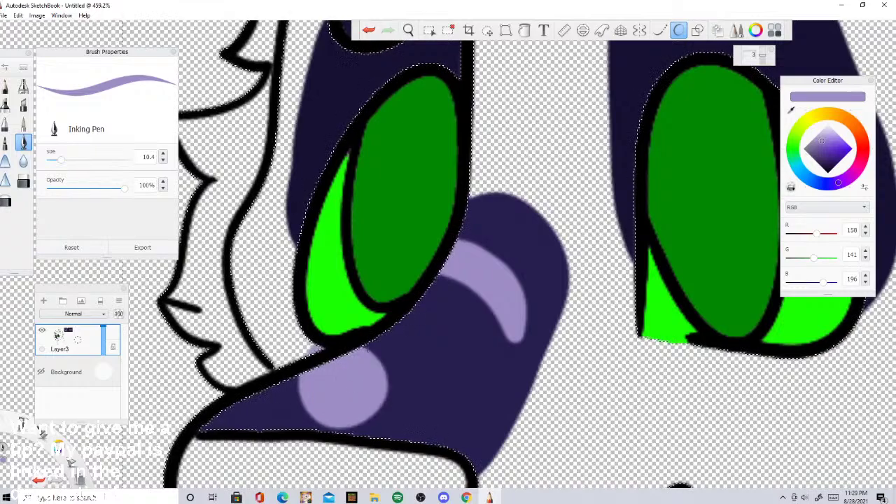
key("ctrl+z")
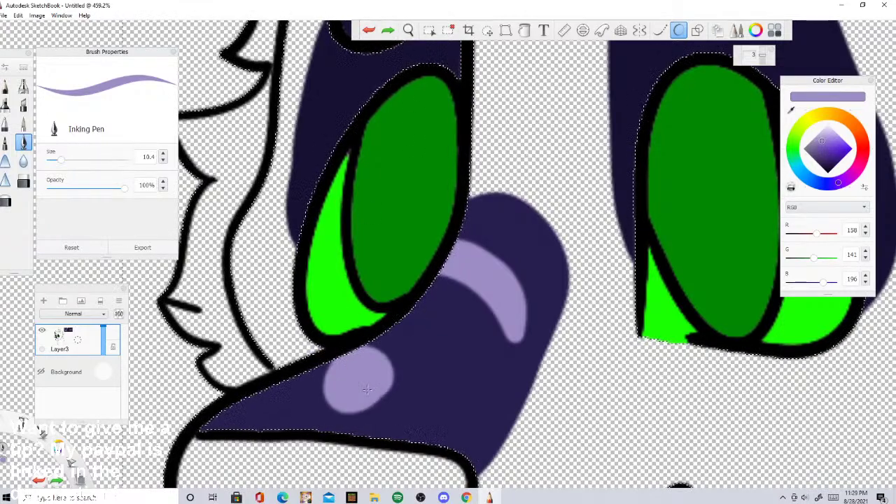
key("ctrl+z")
key("ctrl+z")
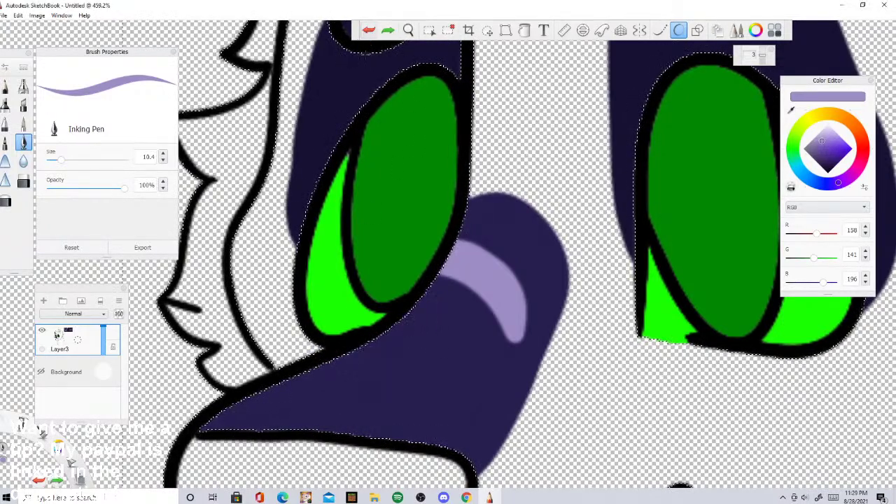
Step: Paint three lavender spots of decreasing size from the crescent down toward the nose, following the reference and undoing misplaced attempts
scroll(399, 124, "down", 10)
scroll(436, 99, "up", 10)
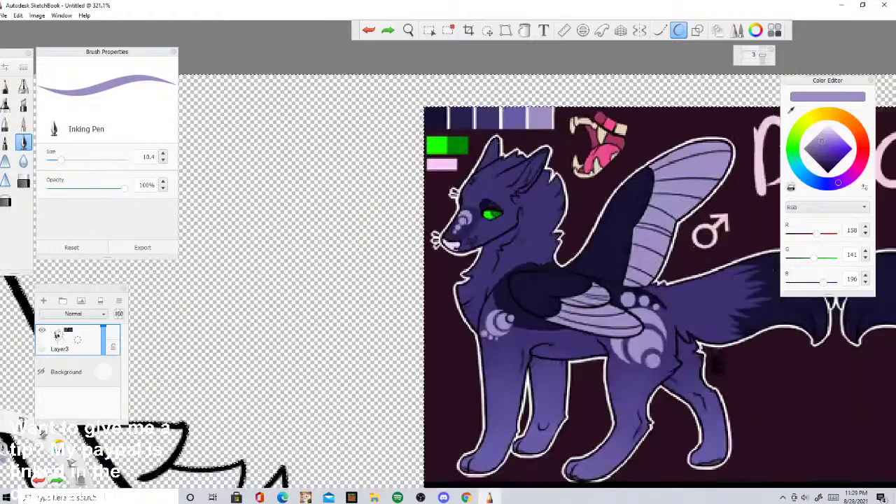
scroll(472, 91, "down", 8)
scroll(472, 88, "down", 3)
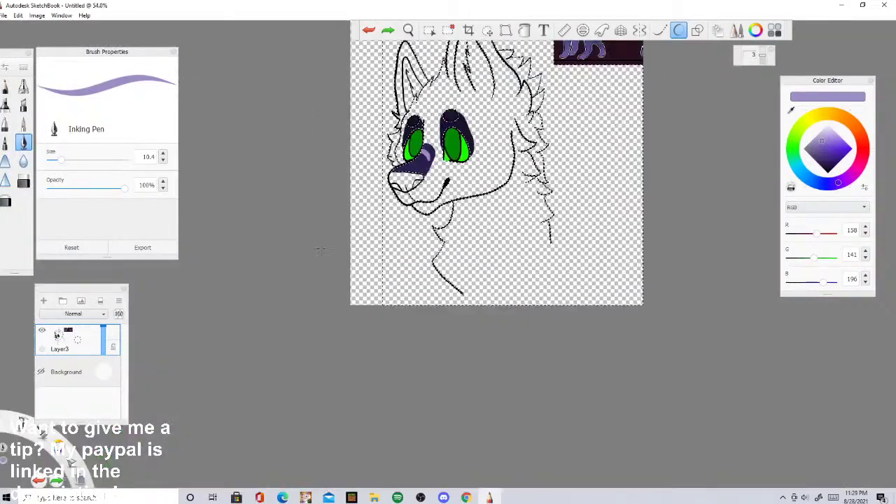
scroll(482, 76, "up", 8)
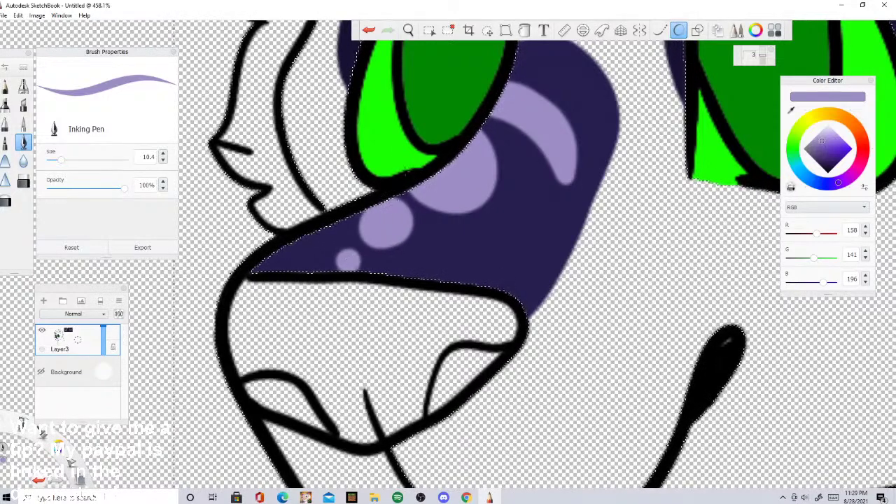
left_click(368, 30)
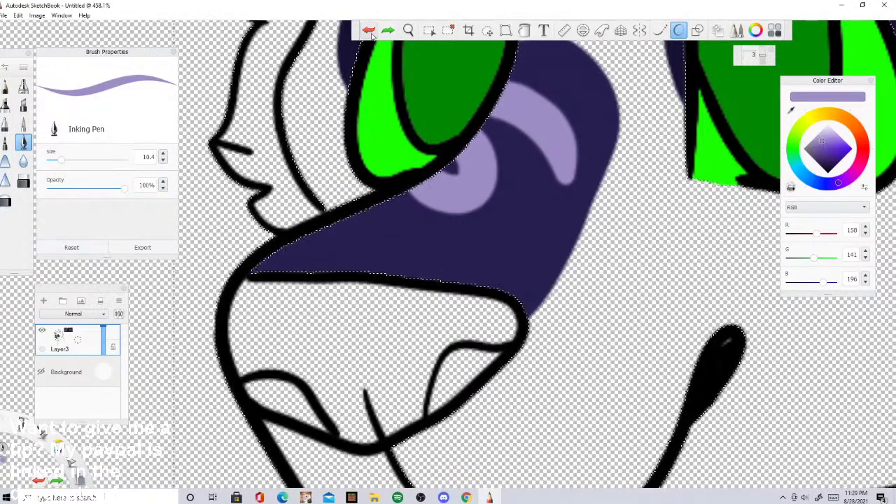
left_click(369, 30)
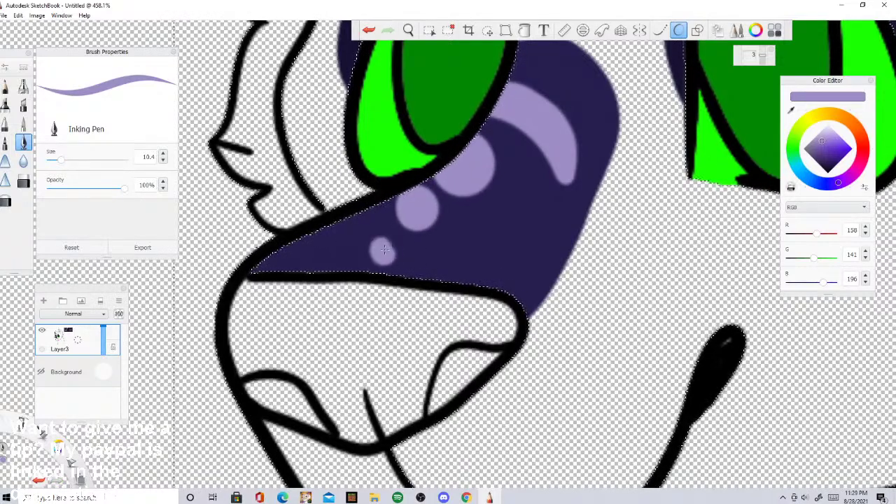
Step: Clear the selection and sample the purple base fur color from the reference character's head
scroll(401, 234, "down", 10)
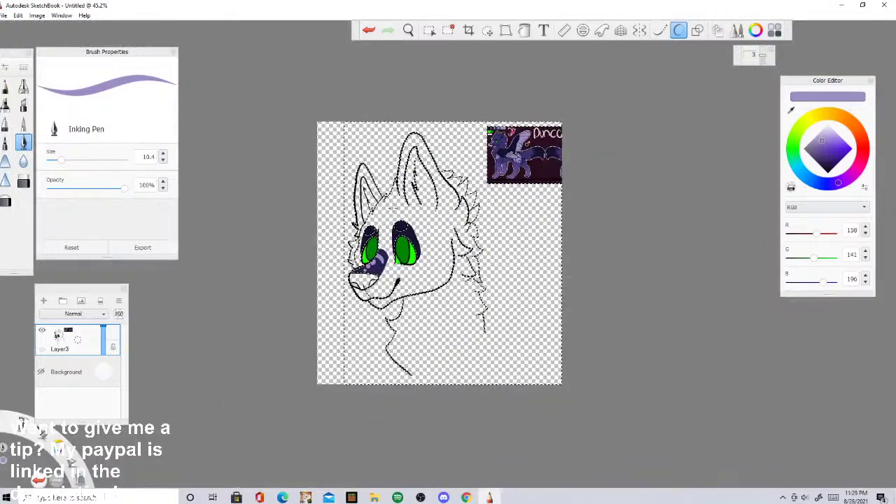
scroll(413, 203, "up", 6)
scroll(528, 85, "up", 8)
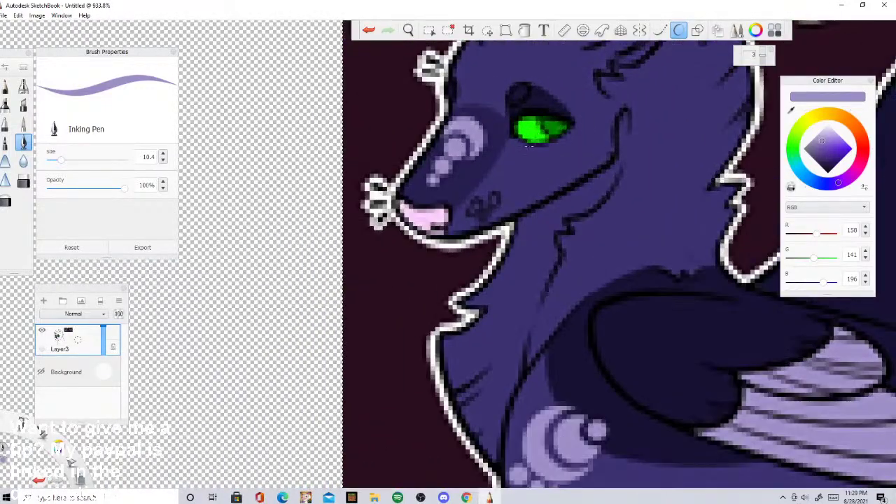
scroll(479, 189, "down", 5)
scroll(495, 147, "down", 4)
scroll(496, 147, "up", 5)
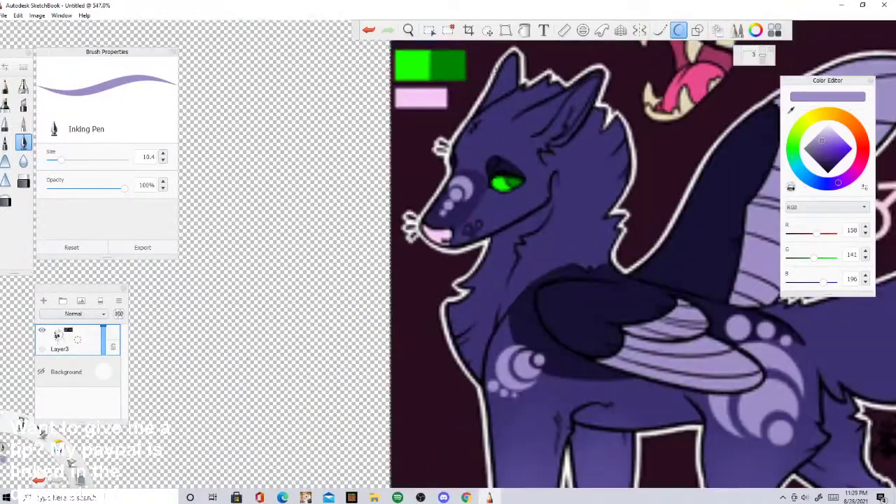
left_click(447, 32)
left_click(791, 109)
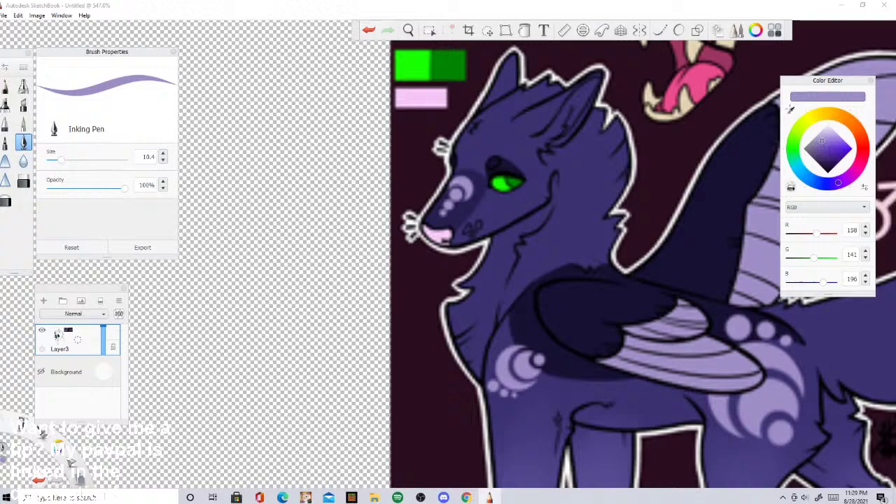
left_click(494, 132)
Step: Flood-fill the open head area of the line art with the sampled purple
left_click(525, 30)
scroll(576, 180, "down", 8)
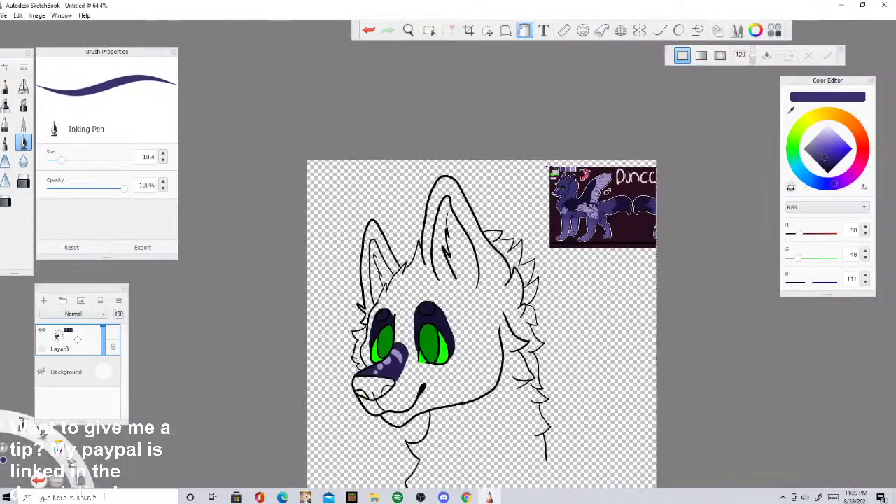
left_click(486, 318)
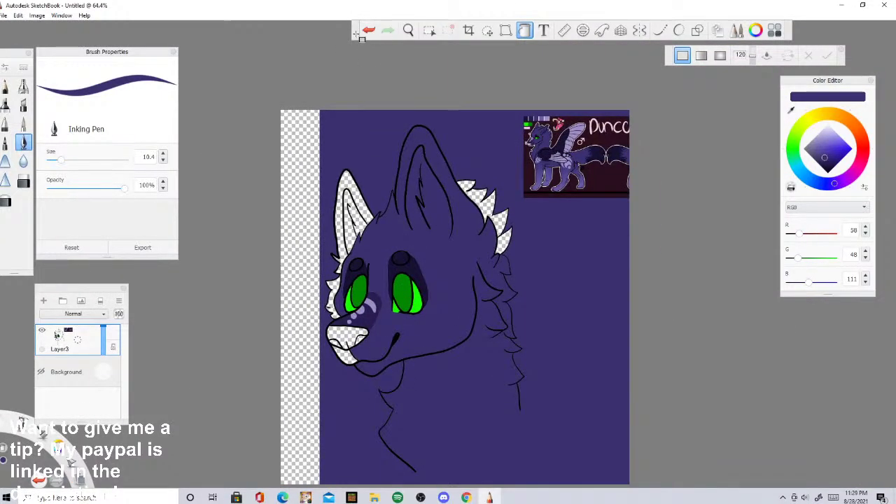
Step: Undo the last flood fill and fill the far ear, the far cheek tufts and the chin with the base purple
left_click(367, 31)
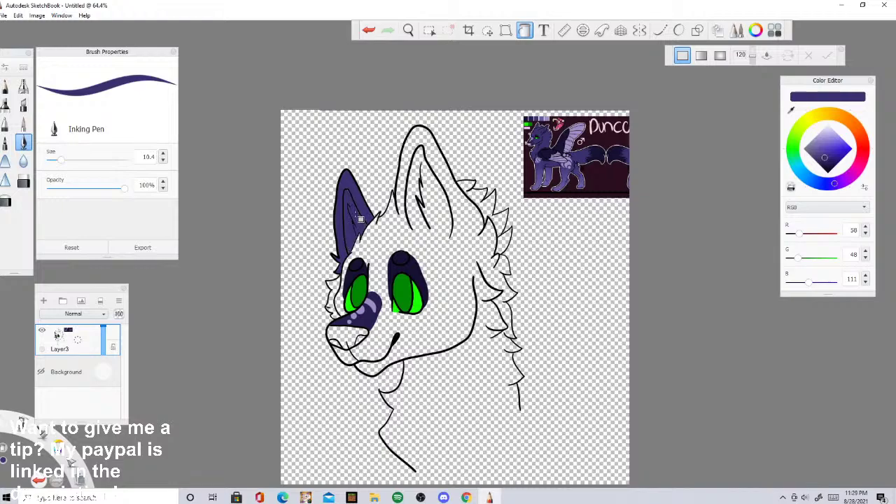
scroll(359, 219, "up", 5)
scroll(327, 123, "down", 2)
scroll(330, 143, "up", 5)
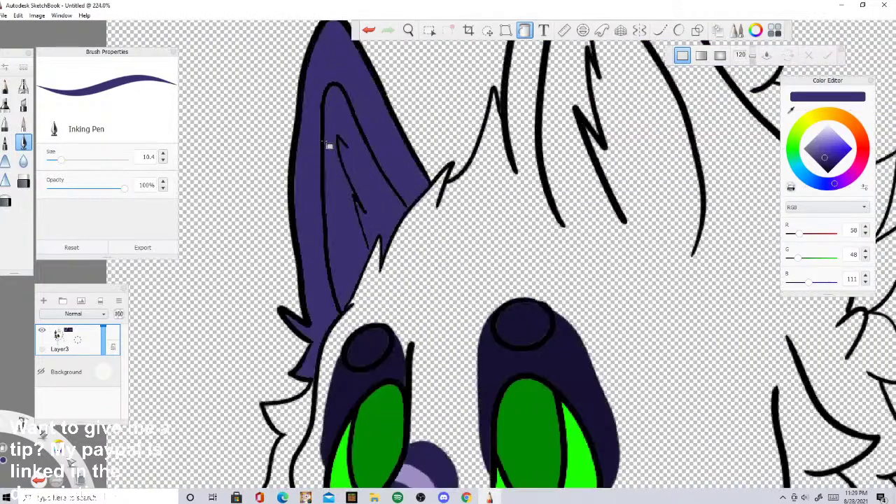
scroll(330, 126, "down", 4)
scroll(321, 180, "down", 2)
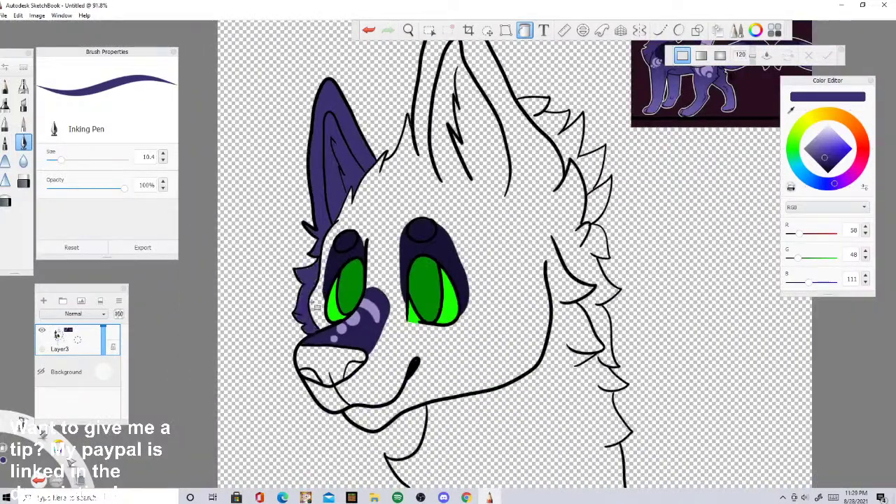
scroll(322, 324, "up", 4)
scroll(327, 329, "down", 4)
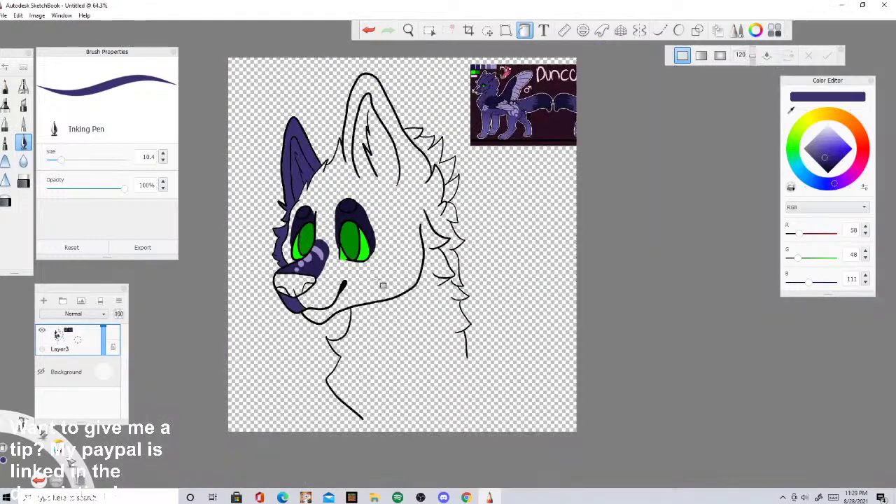
Step: Fill the mane tufts behind the near ear with the base purple, undoing a fill that spills across the canvas
scroll(410, 263, "up", 3)
left_click(483, 250)
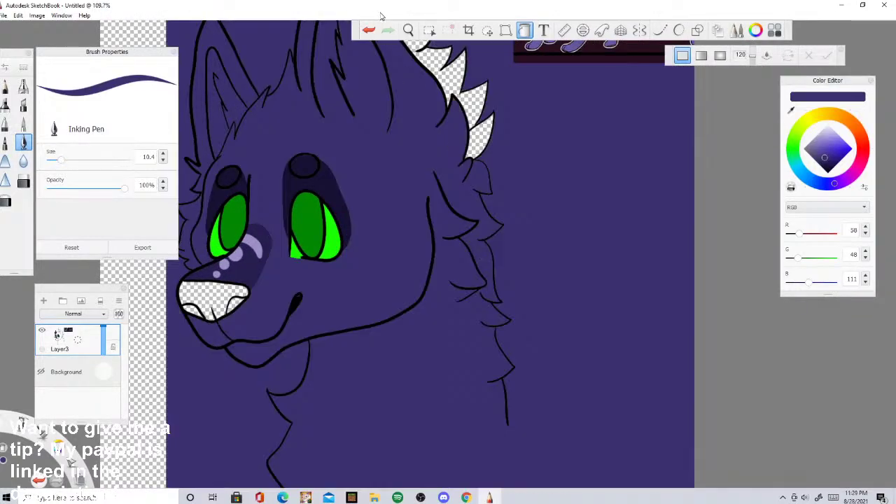
left_click(371, 30)
scroll(468, 190, "down", 1)
scroll(468, 190, "up", 1)
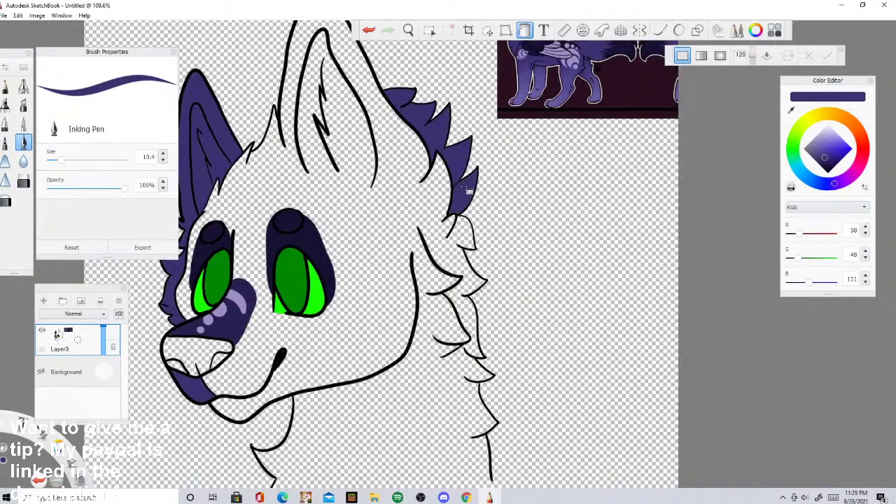
scroll(468, 190, "down", 3)
scroll(468, 190, "up", 2)
scroll(467, 190, "down", 2)
Step: Select the empty area with the Magic Wand and draw a purple Inking Pen line closing the open base of the neck
left_click(429, 31)
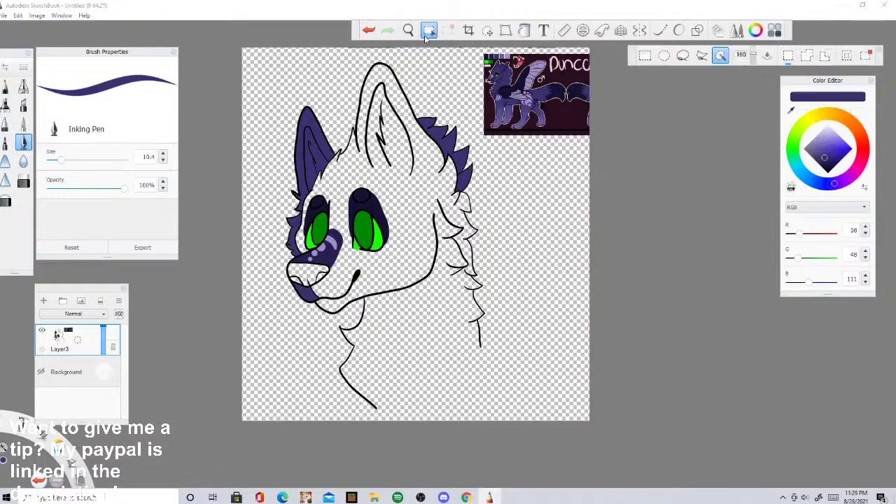
left_click(436, 183)
key("b")
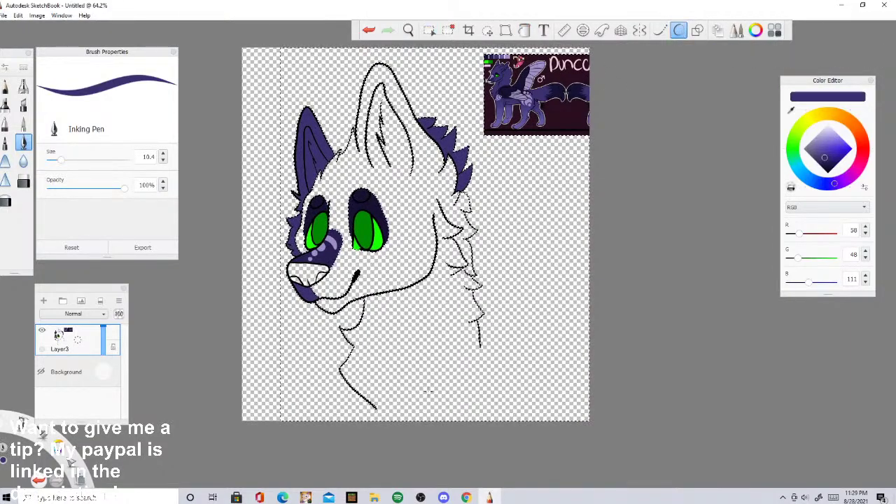
scroll(429, 391, "down", 1)
scroll(435, 256, "up", 5)
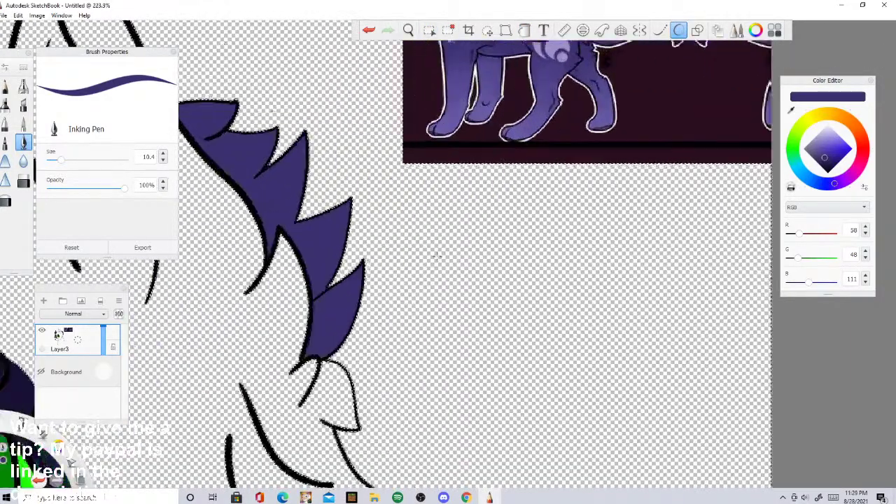
scroll(437, 256, "down", 4)
scroll(431, 133, "up", 5)
scroll(420, 169, "down", 7)
scroll(342, 375, "up", 3)
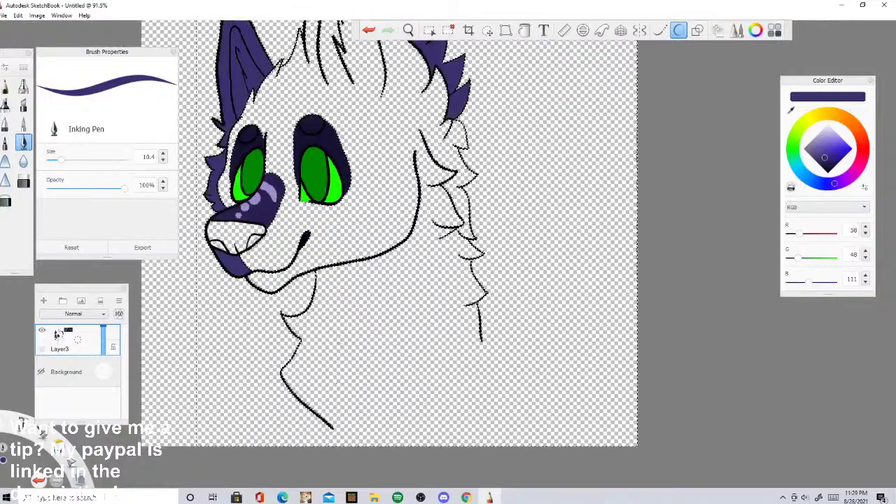
scroll(357, 354, "up", 2)
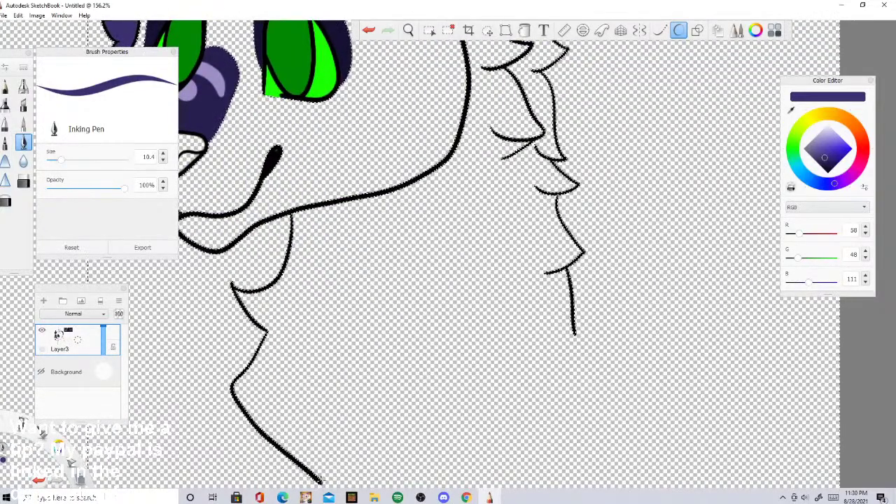
mouse_move(321, 481)
left_mouse_down()
mouse_move(473, 409)
mouse_move(574, 334)
left_mouse_up()
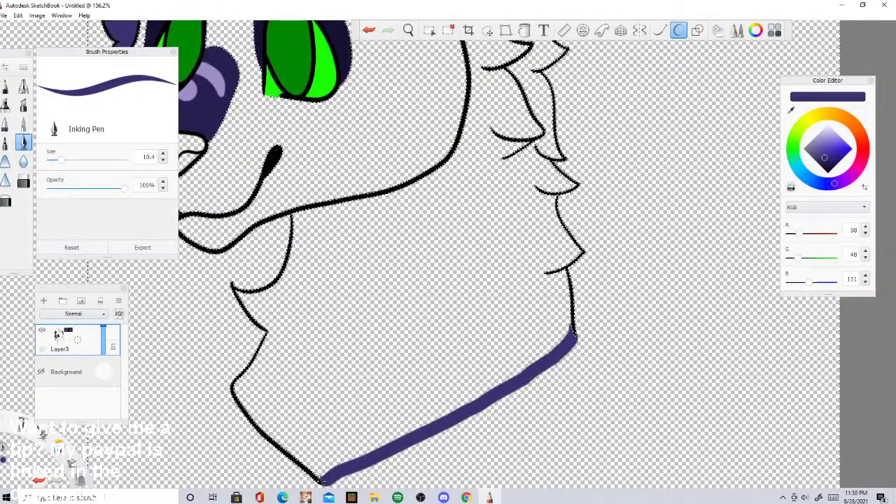
Step: Clear the selection, flood-fill the head and neck with the base purple, and undo the extra fill covering the dark muzzle patch
left_click(519, 32)
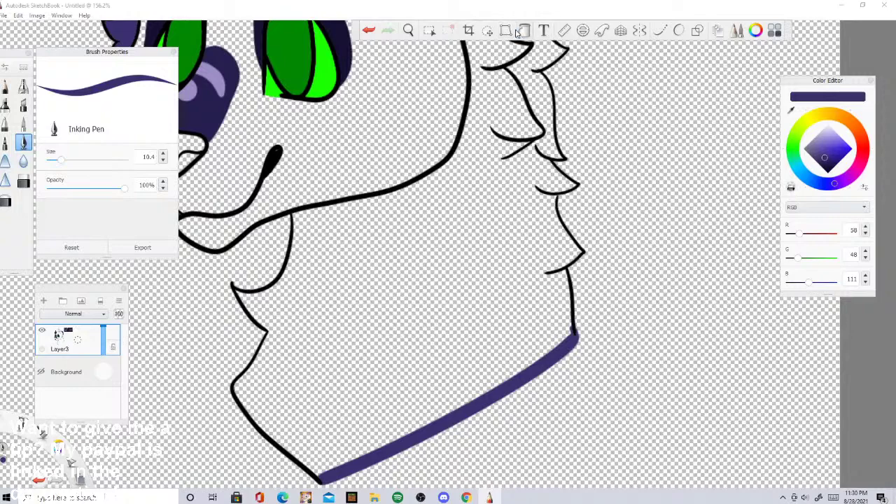
left_click(524, 31)
left_click(476, 163)
left_click(473, 175)
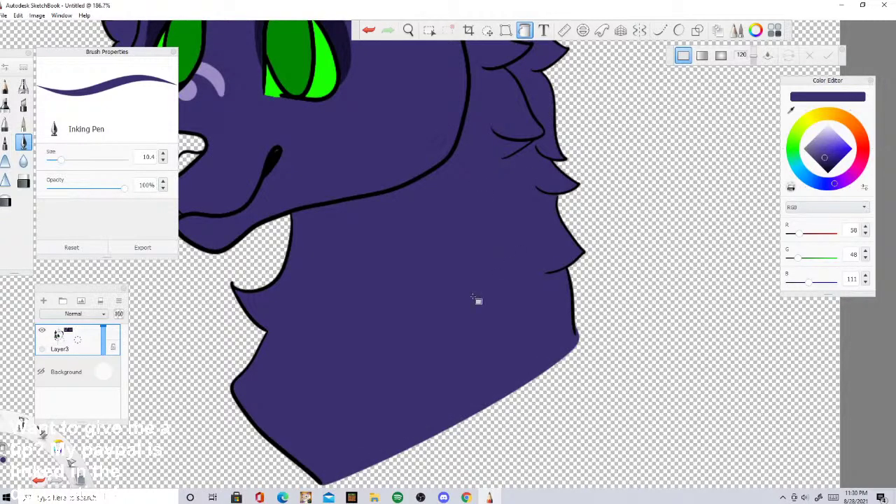
scroll(473, 298, "down", 3)
scroll(269, 36, "up", 3)
scroll(356, 290, "down", 7)
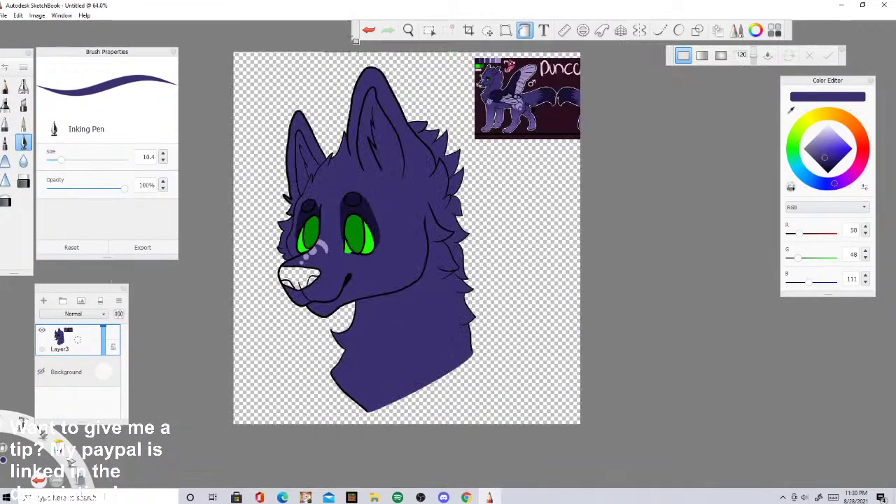
left_click(368, 30)
Step: Sample the light pink swatch (RGB 244, 198, 245) from the reference sheet and flood-fill the nose with it
scroll(400, 185, "up", 2)
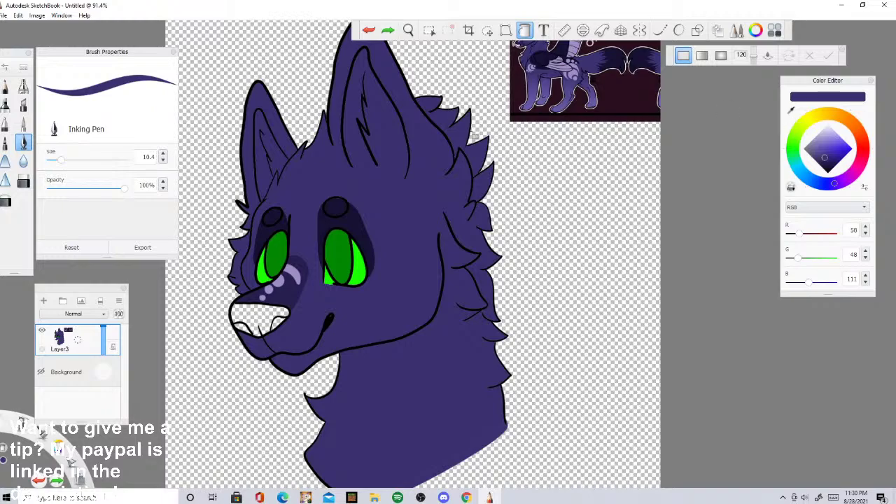
scroll(553, 70, "up", 10)
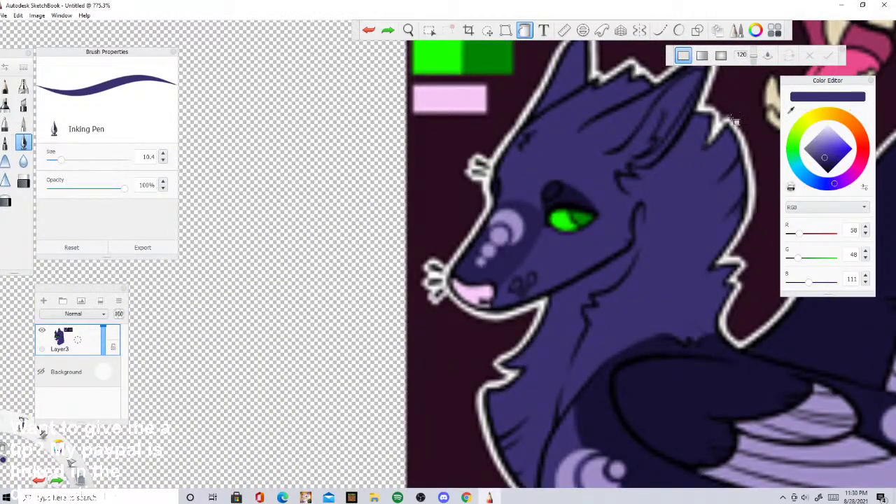
left_click(440, 96)
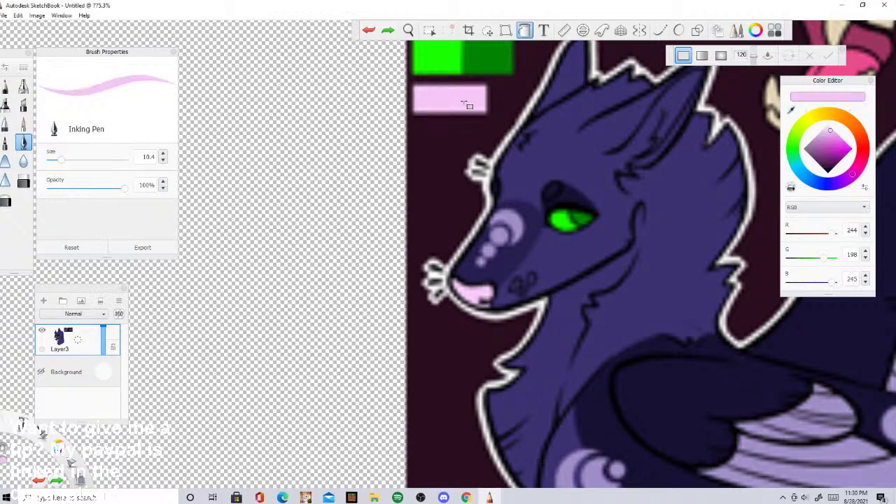
scroll(467, 98, "down", 10)
scroll(273, 357, "up", 4)
left_click(223, 315)
scroll(227, 320, "down", 3)
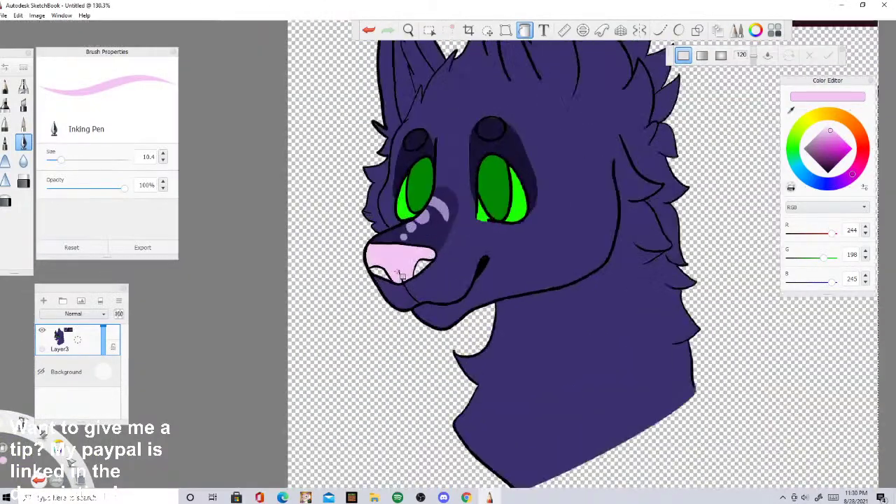
Step: Flood-fill both nostrils with a darker pink (RGB 237, 160, 239)
scroll(406, 171, "up", 6)
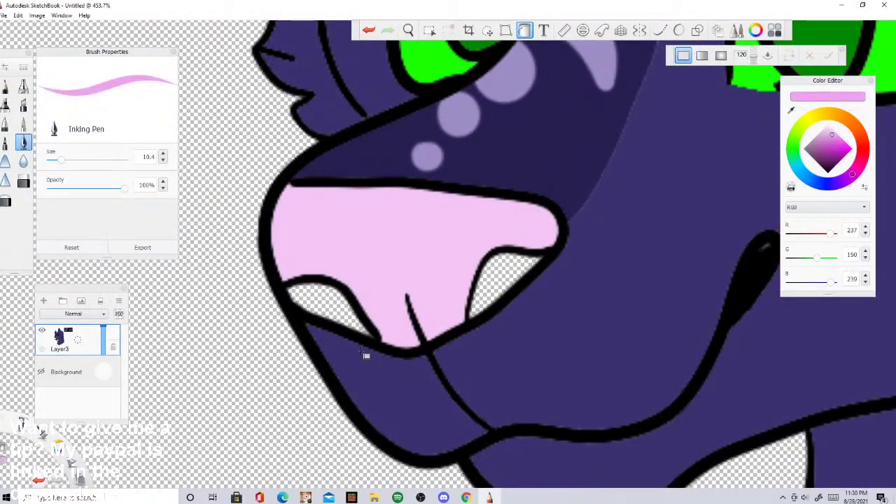
left_click(329, 312)
left_click(490, 285)
scroll(336, 280, "down", 6)
scroll(328, 263, "down", 8)
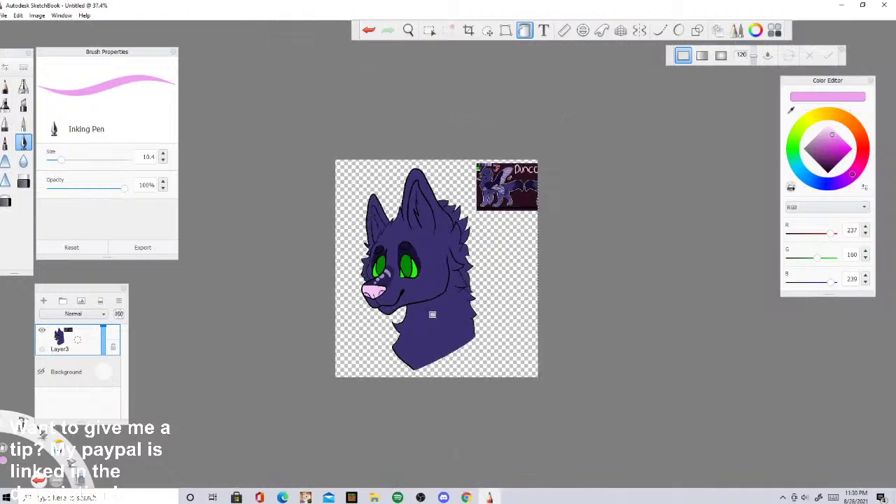
scroll(423, 240, "up", 3)
scroll(423, 240, "up", 1)
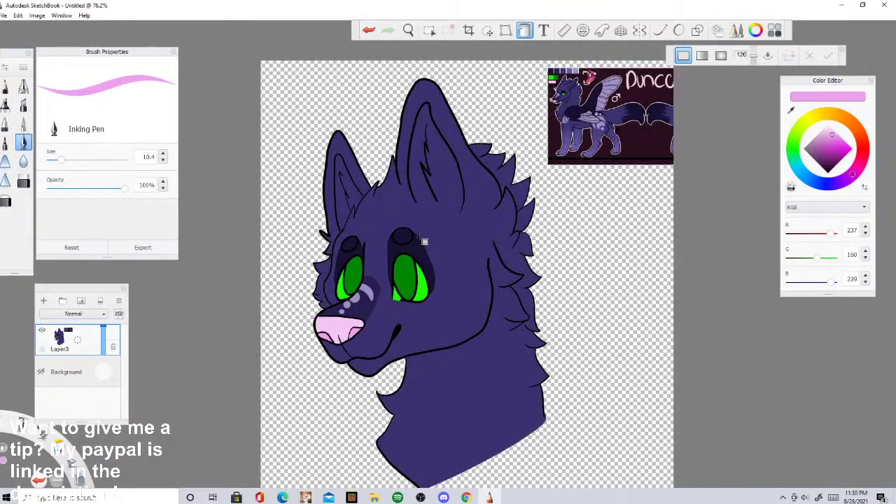
Step: Sample the dark navy (RGB 23, 17, 51) from the reference sheet and select the purple head and neck fur for painting
left_click(792, 110)
left_click(586, 113)
left_click(429, 31)
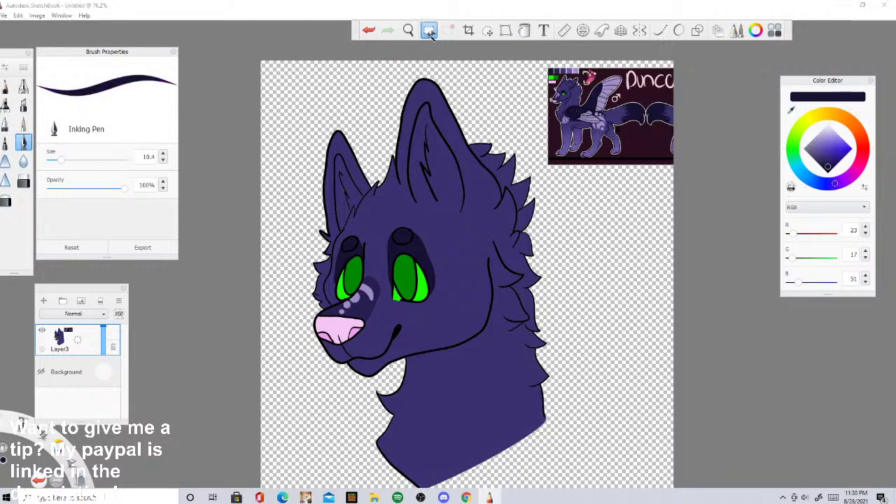
left_click(508, 390)
left_click(679, 31)
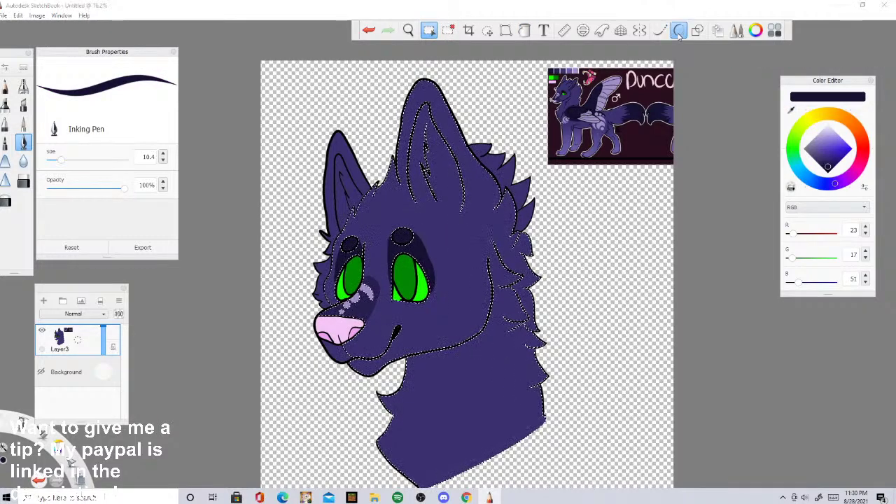
left_click(678, 30)
Step: Paint a curved dark navy marking over the lower back of the neck, enlarging the Inking Pen to 32.1, and clear the selection
left_click_drag(539, 354, 492, 454)
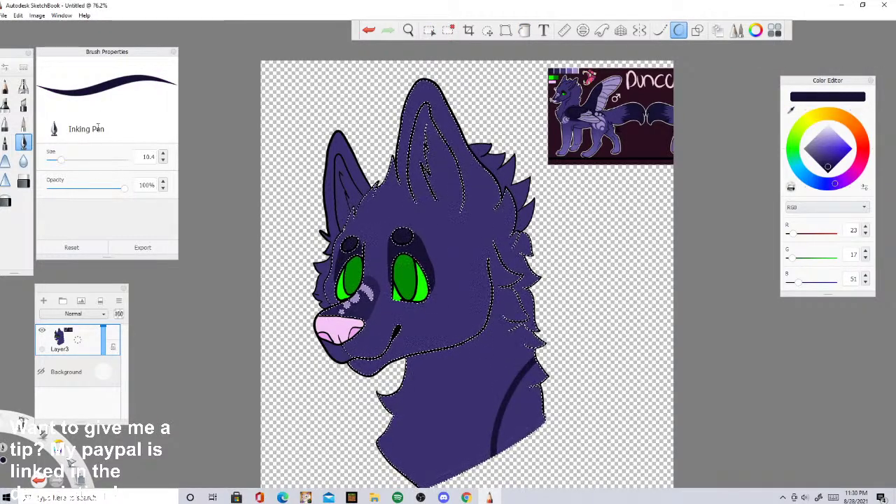
left_click(89, 159)
left_click_drag(543, 361, 511, 449)
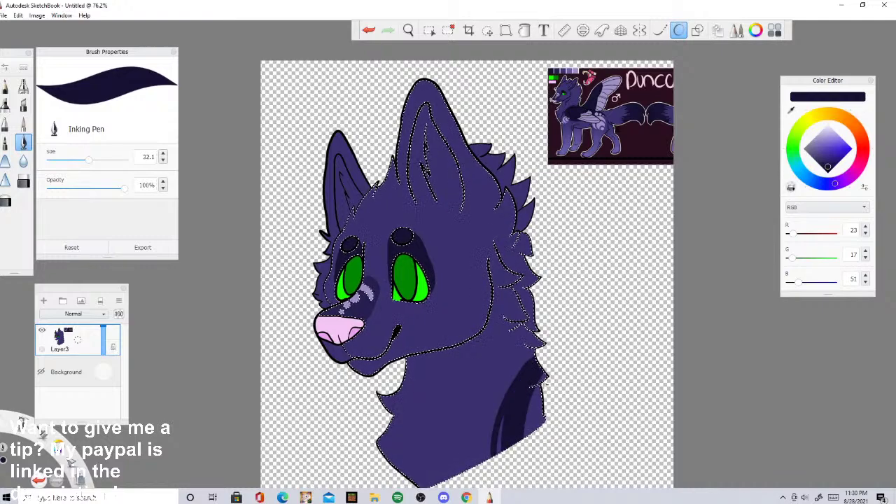
left_click_drag(534, 363, 491, 455)
left_click_drag(543, 378, 527, 437)
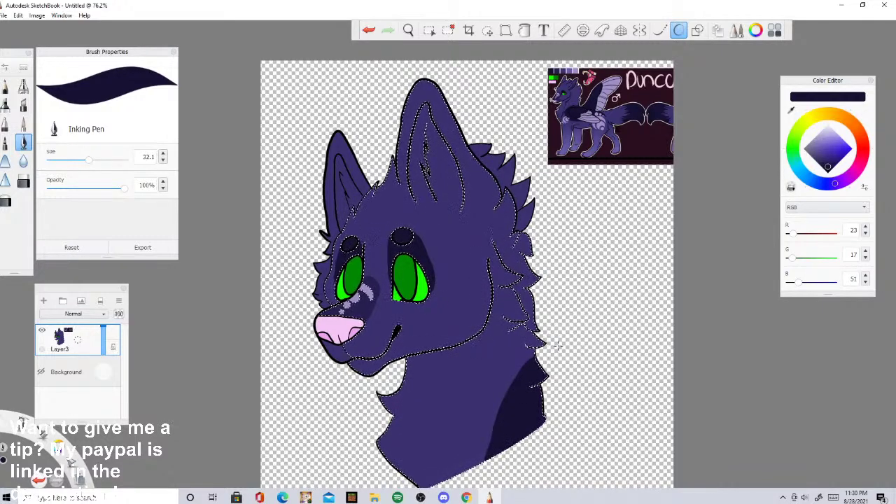
left_click_drag(545, 357, 483, 463)
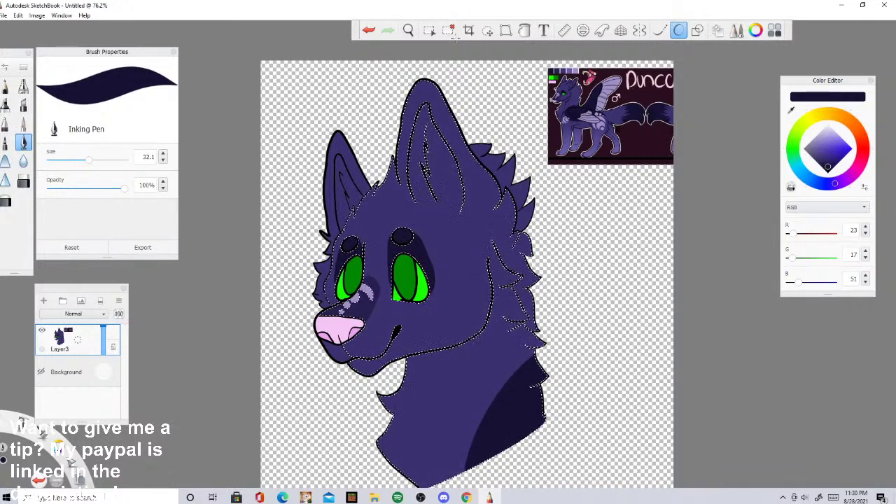
left_click(450, 31)
Step: Compare the markings with the reference sheet and erase the sheet from the canvas using the Hard Eraser at size 26.5
scroll(413, 209, "down", 3)
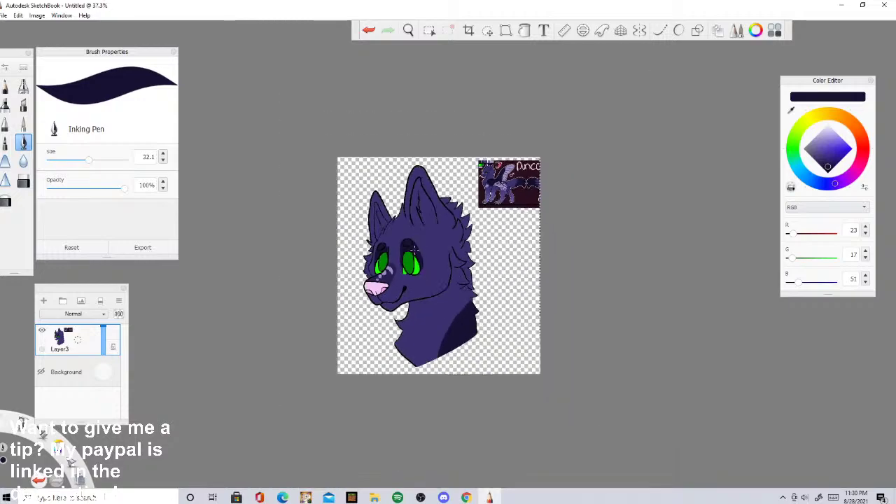
scroll(479, 176, "up", 6)
scroll(521, 168, "up", 3)
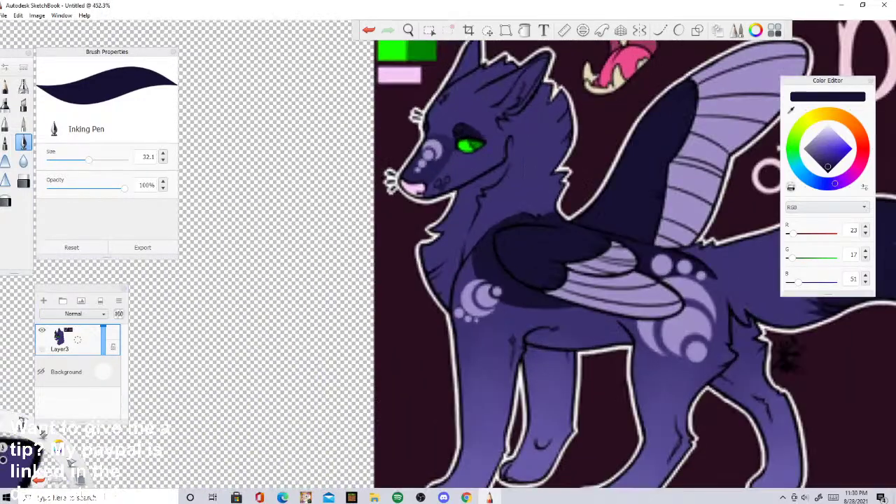
scroll(520, 173, "down", 6)
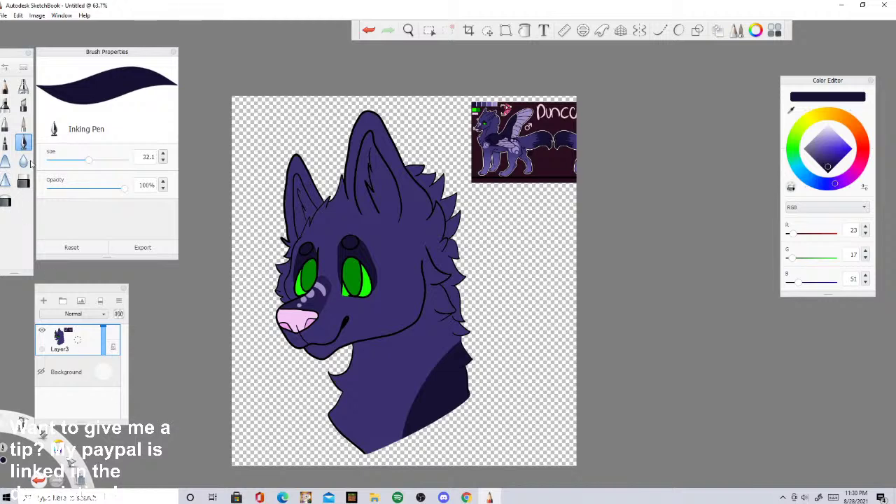
left_click(24, 181)
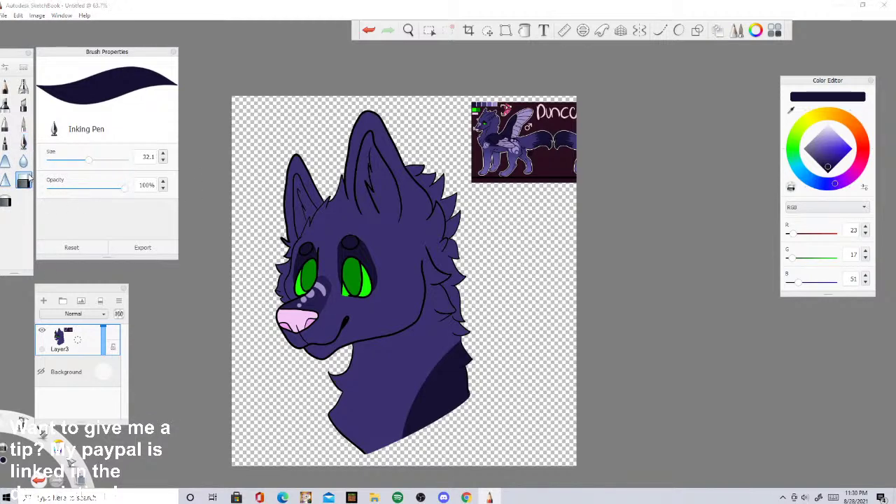
left_click(68, 160)
mouse_move(483, 129)
left_mouse_down()
mouse_move(483, 178)
mouse_move(510, 126)
mouse_move(480, 109)
left_mouse_up()
mouse_move(516, 175)
left_mouse_down()
mouse_move(533, 112)
mouse_move(553, 178)
left_mouse_up()
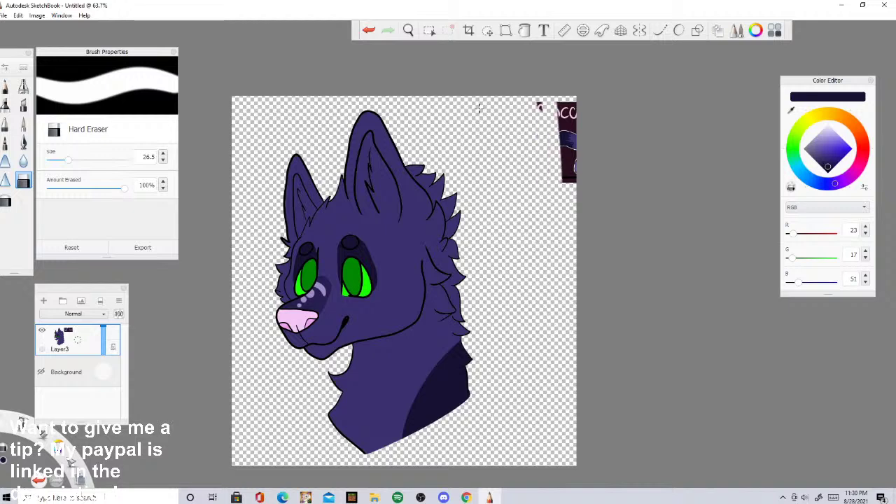
left_click_drag(564, 105, 571, 182)
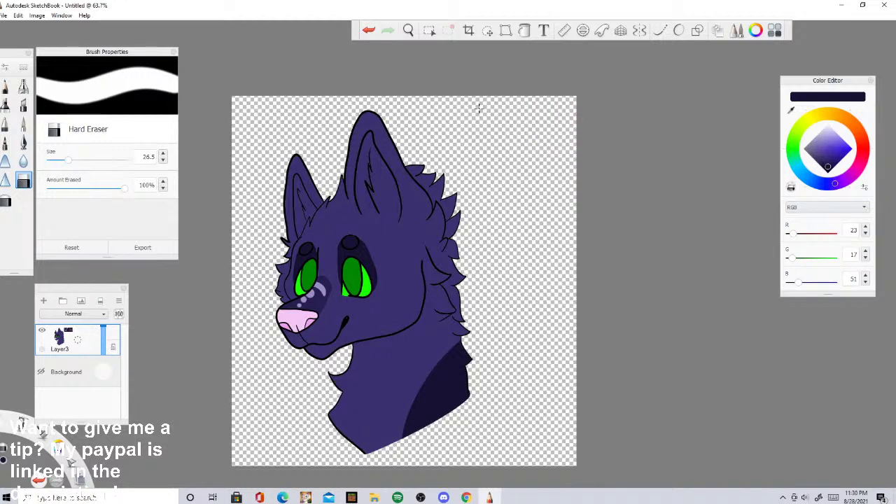
Step: Crop the canvas closely around the character's head and neck to 709 × 1205 px
left_click(469, 31)
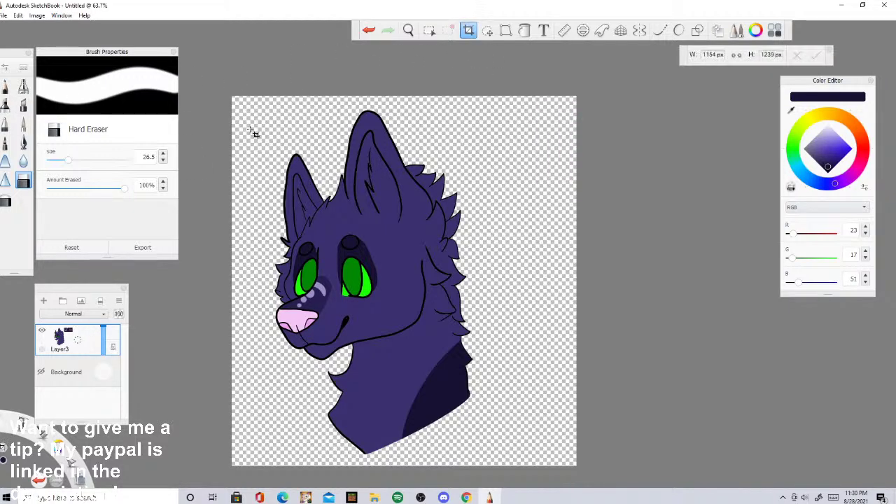
left_click_drag(256, 103, 492, 479)
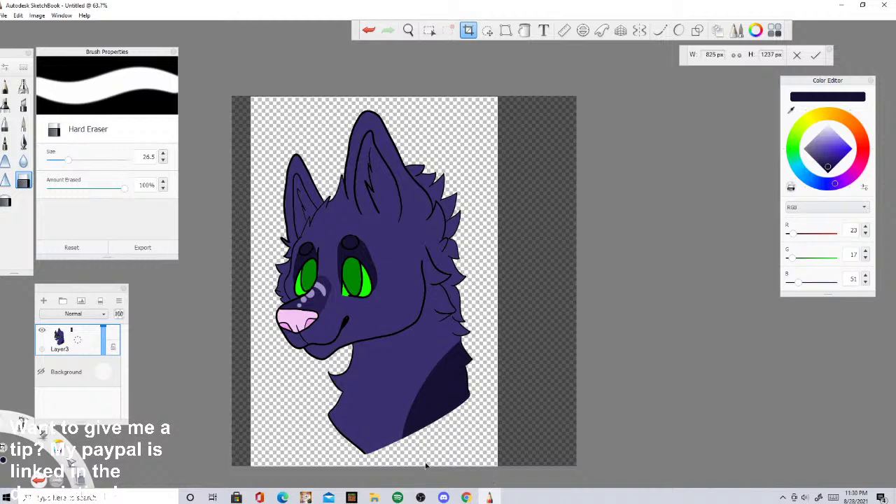
left_click_drag(425, 465, 425, 465)
left_click_drag(494, 406, 491, 400)
left_click_drag(425, 100, 425, 105)
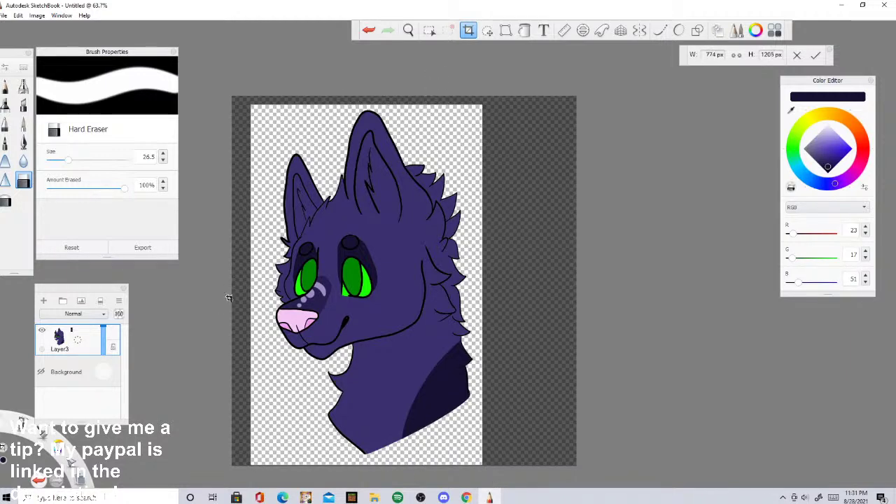
left_click_drag(252, 280, 270, 281)
Step: Turn on Predictive Stroke and set up the Inking Pen at size 3.1 with black (RGB 0, 0, 0)
left_click(678, 30)
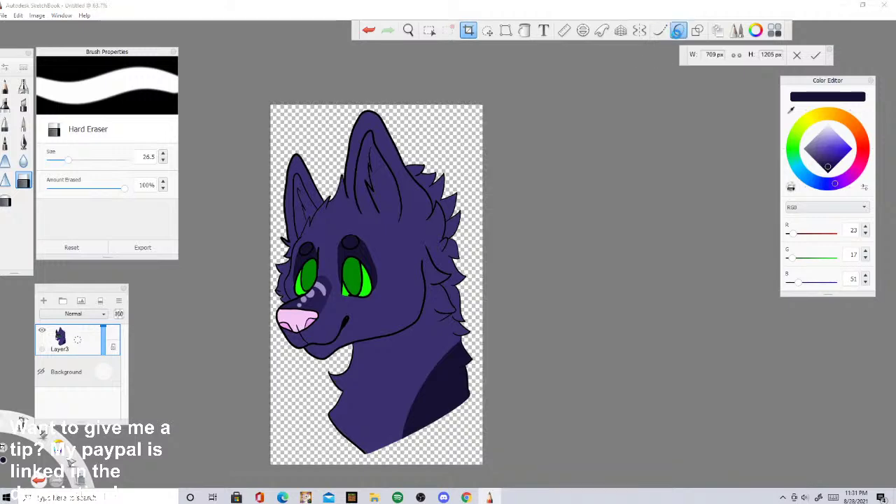
left_click(23, 142)
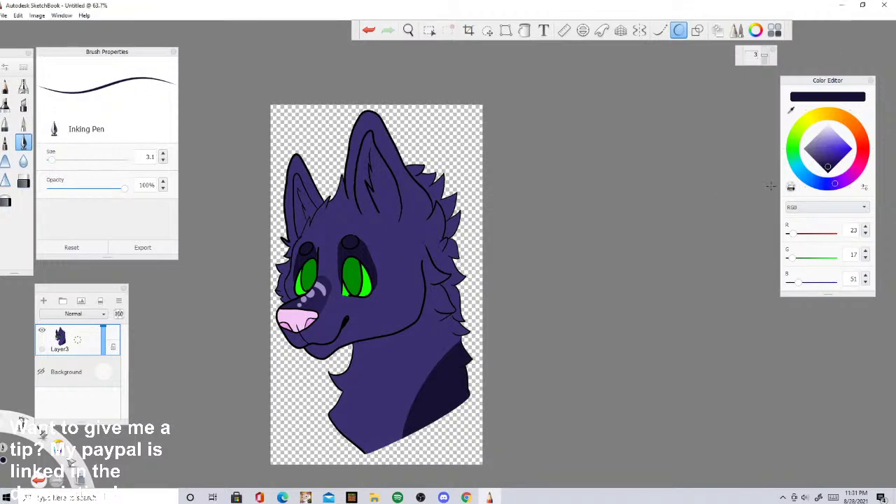
left_click_drag(826, 271, 826, 273)
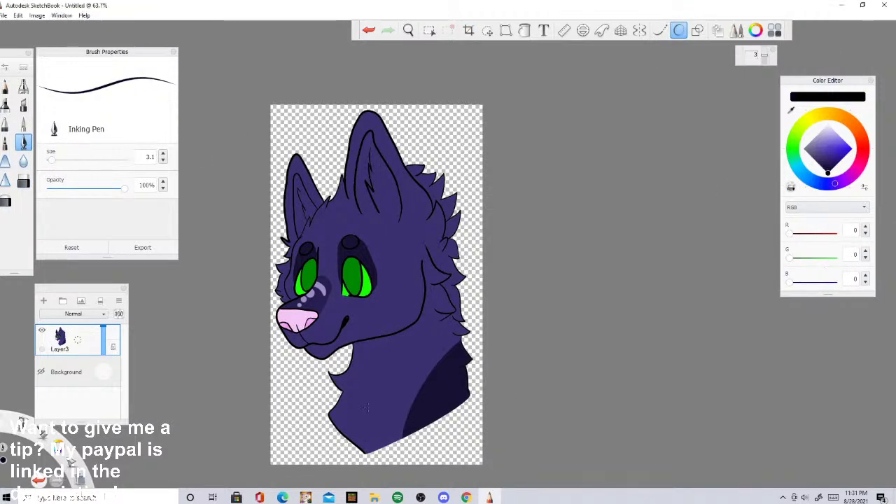
Step: Hand-letter the first word of the artist's handle in black, slanted just below the lower edge of the neck
scroll(285, 372, "up", 10)
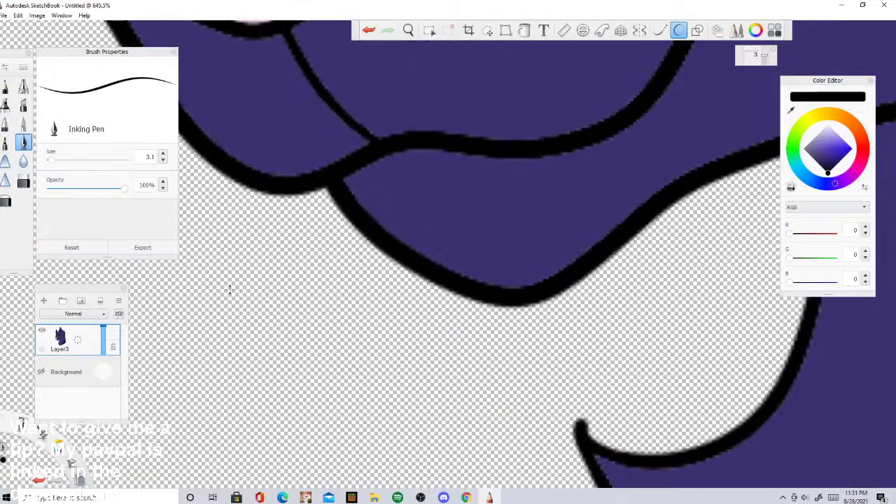
scroll(348, 158, "down", 10)
scroll(338, 289, "up", 10)
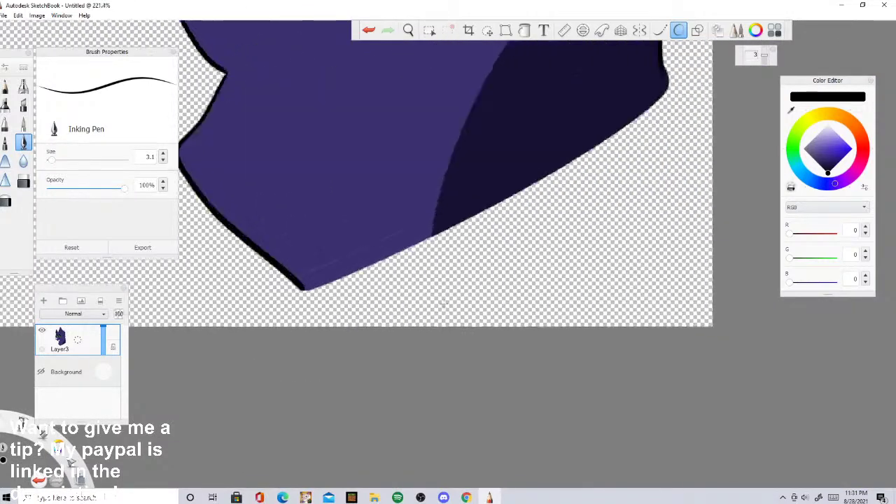
scroll(338, 288, "up", 2)
left_click_drag(266, 324, 318, 405)
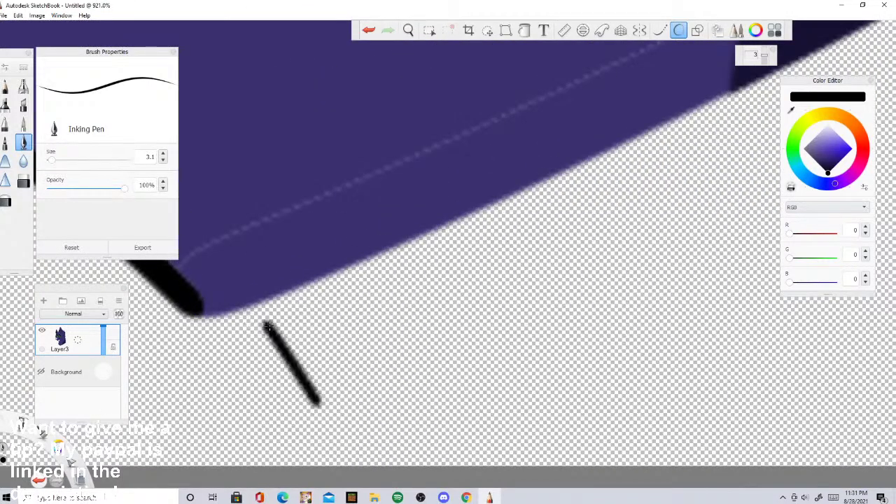
left_click_drag(289, 302, 371, 387)
left_click_drag(347, 334, 378, 336)
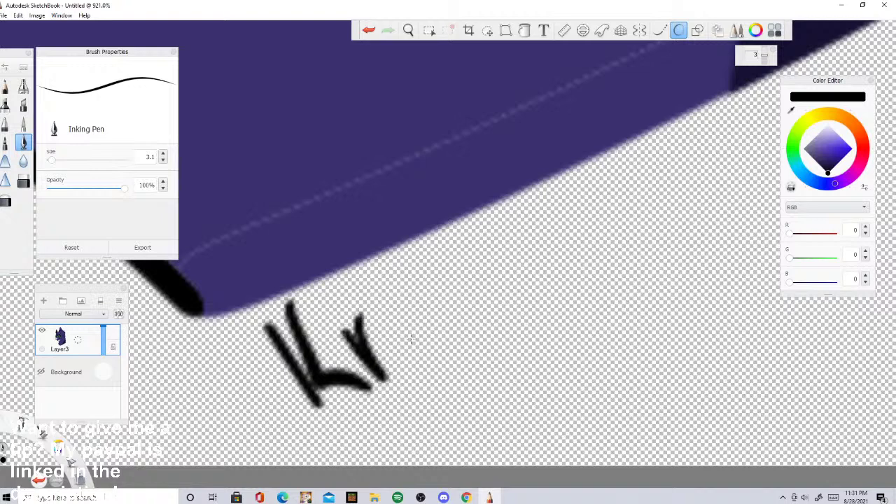
mouse_move(378, 302)
left_mouse_down()
mouse_move(392, 357)
mouse_move(450, 380)
left_mouse_up()
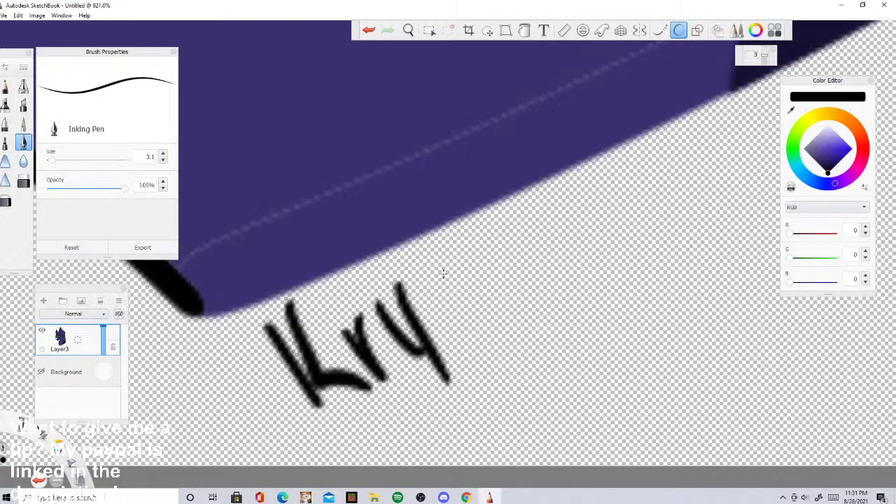
left_click_drag(446, 260, 430, 327)
left_click_drag(490, 231, 468, 308)
left_click_drag(452, 288, 502, 264)
mouse_move(531, 232)
left_mouse_down()
mouse_move(503, 273)
mouse_move(553, 284)
left_mouse_up()
left_click_drag(539, 208, 565, 260)
Step: Turn off Predictive Stroke and hand-letter the second word of the artist's handle directly after the first
left_click(679, 30)
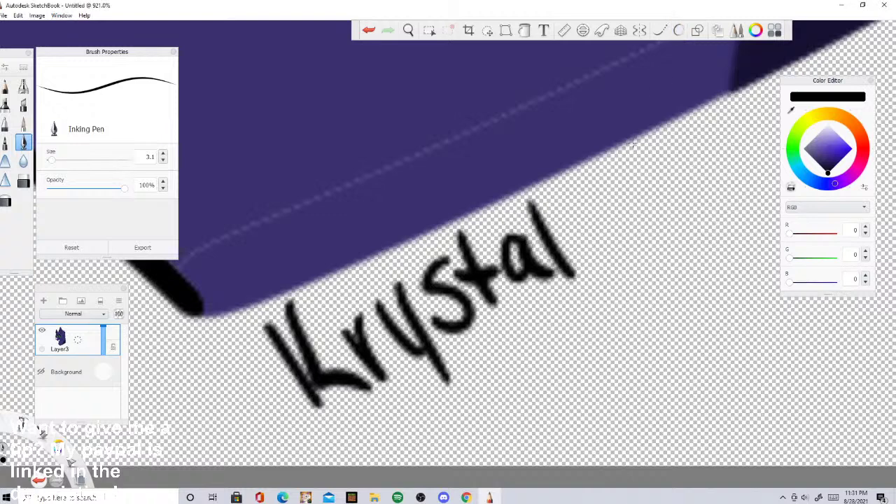
left_click_drag(593, 175, 619, 256)
left_click_drag(632, 219, 634, 221)
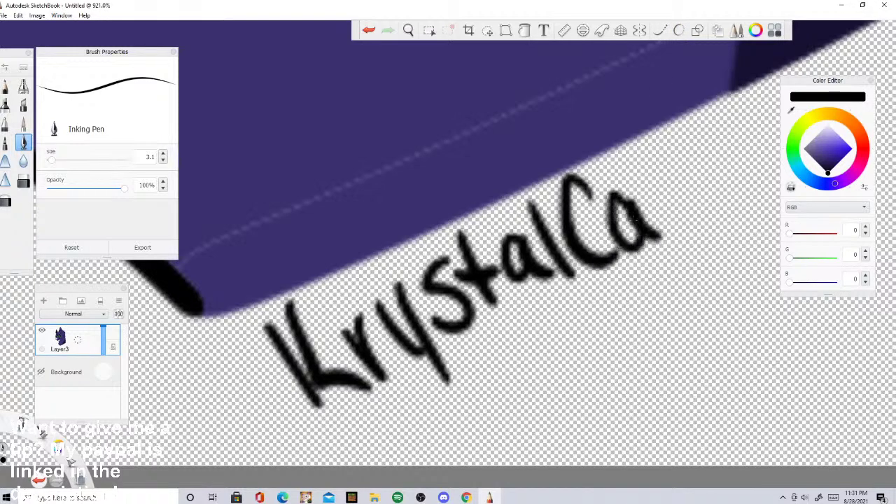
mouse_move(670, 185)
left_mouse_down()
mouse_move(692, 235)
mouse_move(667, 265)
mouse_move(739, 188)
left_mouse_up()
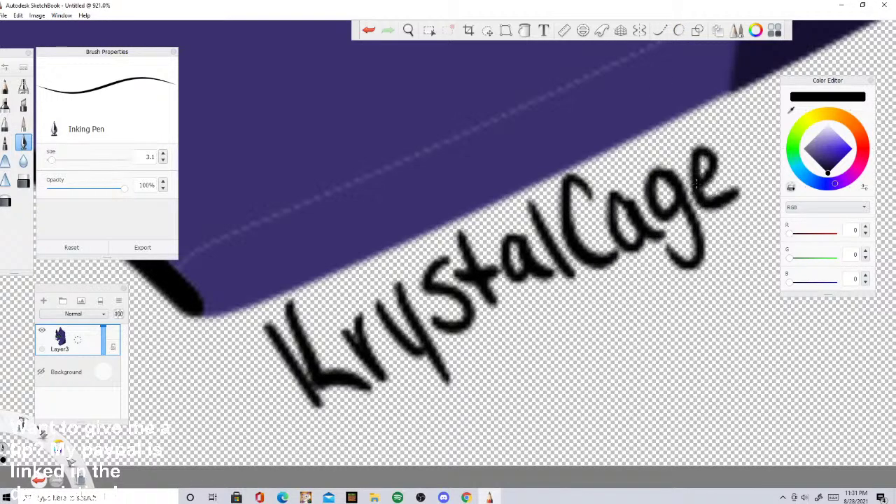
Step: Add the suffix ".DA" in black after the artist's handle, following the neck's lower edge
scroll(638, 292, "down", 7)
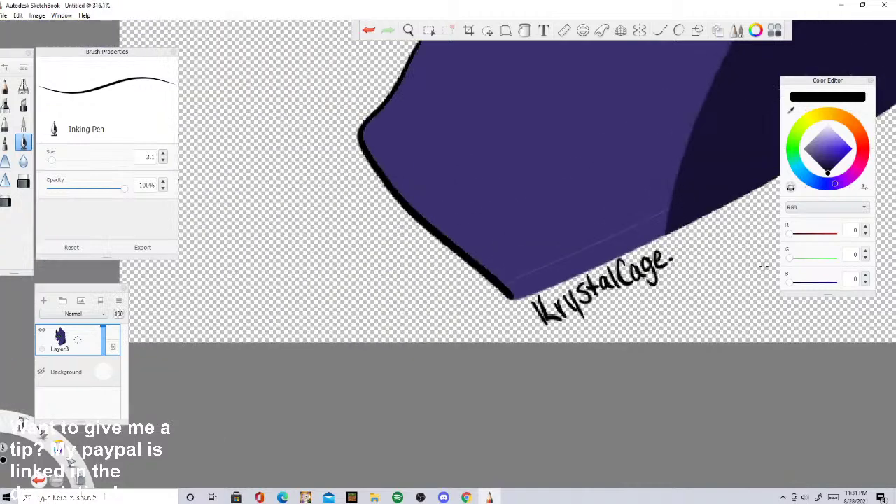
scroll(736, 245, "up", 10)
mouse_move(329, 185)
left_mouse_down()
mouse_move(374, 312)
mouse_move(449, 196)
mouse_move(374, 309)
left_mouse_up()
mouse_move(442, 183)
left_mouse_down()
mouse_move(419, 142)
mouse_move(479, 270)
left_mouse_up()
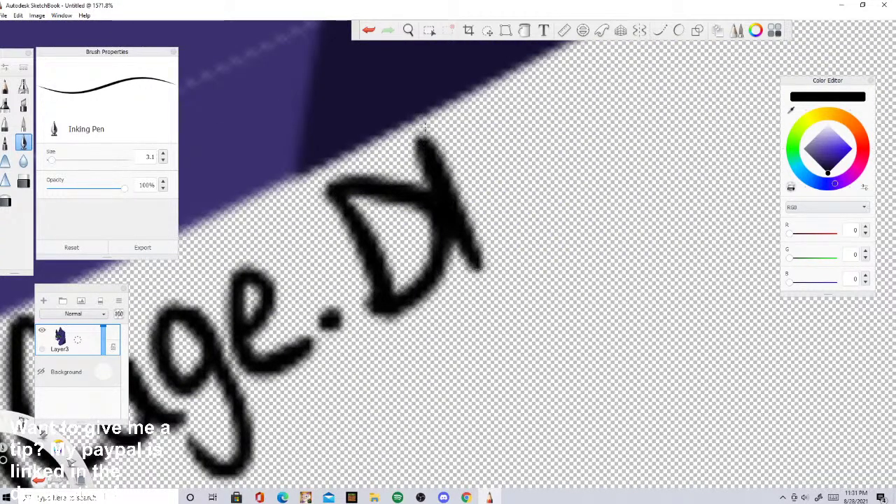
left_click_drag(425, 126, 553, 245)
left_click_drag(455, 218, 494, 188)
scroll(393, 217, "down", 1)
scroll(393, 217, "down", 5)
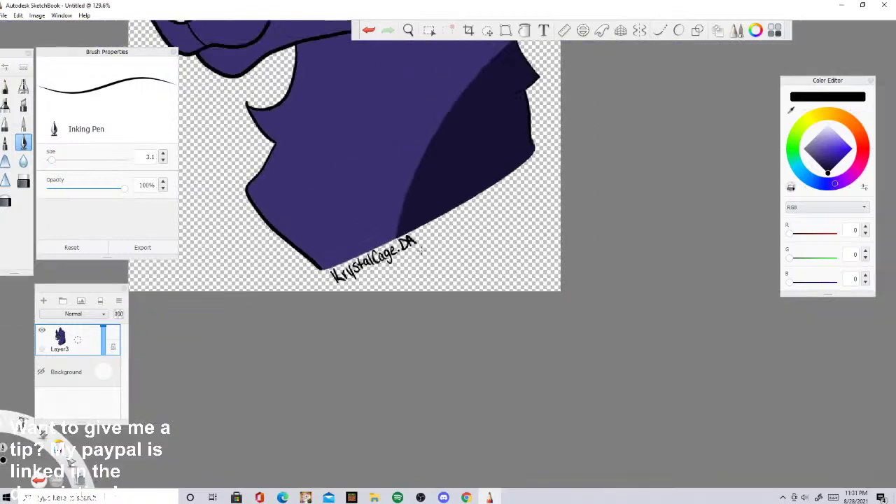
Step: Hand-letter a slash and the artist's second handle after ".DA", along the edge of the dark navy marking
scroll(422, 235, "up", 4)
left_click_drag(286, 278, 266, 427)
left_click_drag(317, 287, 372, 238)
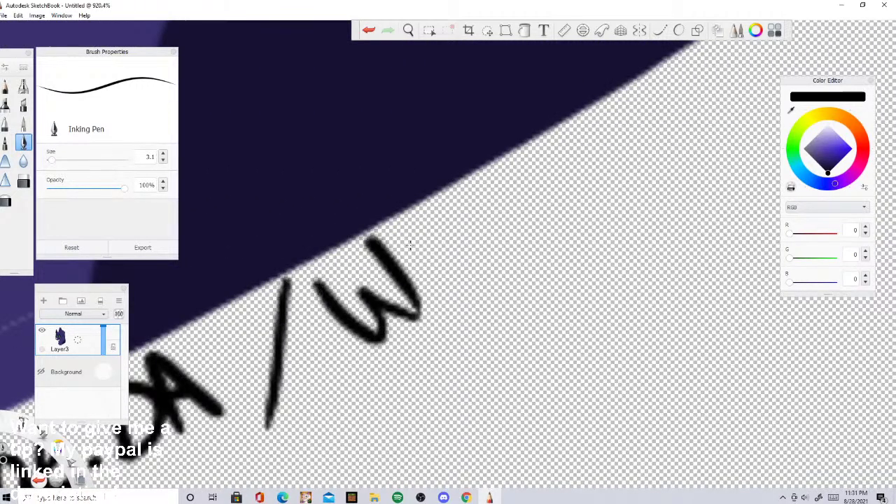
left_click_drag(424, 263, 444, 290)
mouse_move(449, 239)
left_mouse_down()
mouse_move(473, 270)
mouse_move(525, 238)
left_mouse_up()
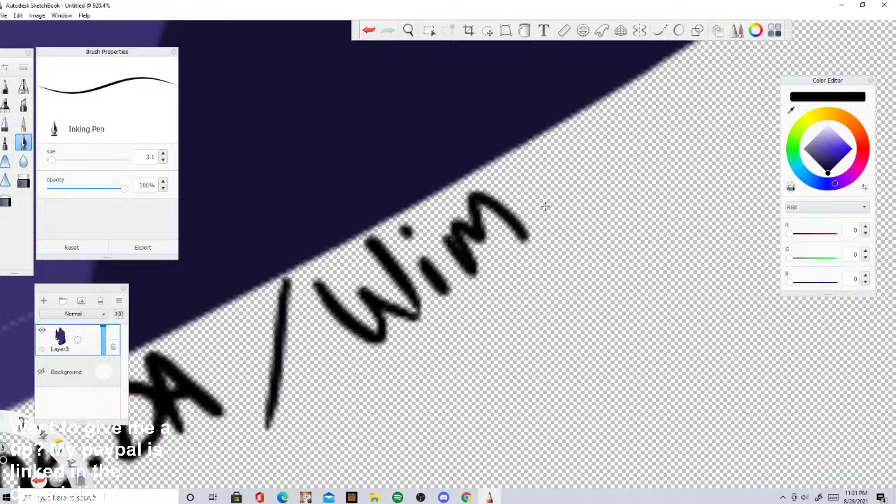
left_click_drag(520, 193, 571, 259)
left_click_drag(519, 190, 560, 206)
mouse_move(561, 170)
left_mouse_down()
mouse_move(616, 238)
mouse_move(602, 209)
left_mouse_up()
Step: Complete the signature by lettering the suffix ".TH" after the second handle
left_click(634, 167)
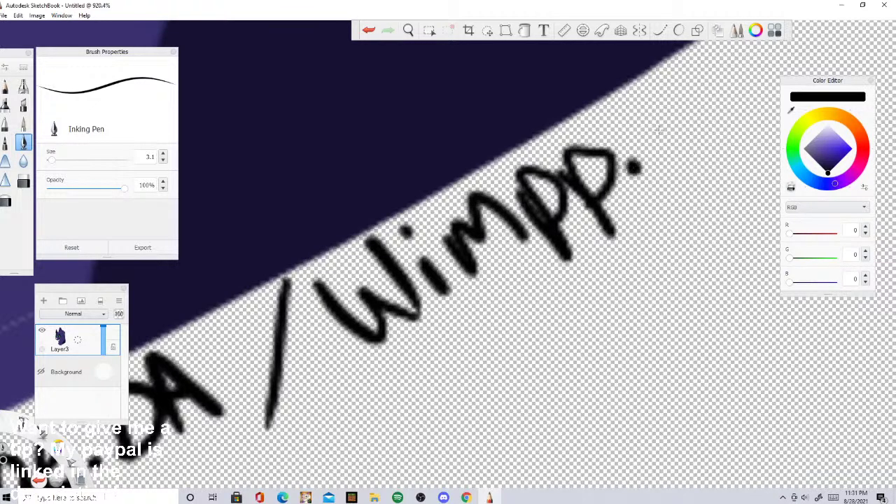
left_click_drag(654, 102, 674, 155)
mouse_move(610, 118)
left_mouse_down()
mouse_move(677, 87)
mouse_move(717, 134)
left_mouse_up()
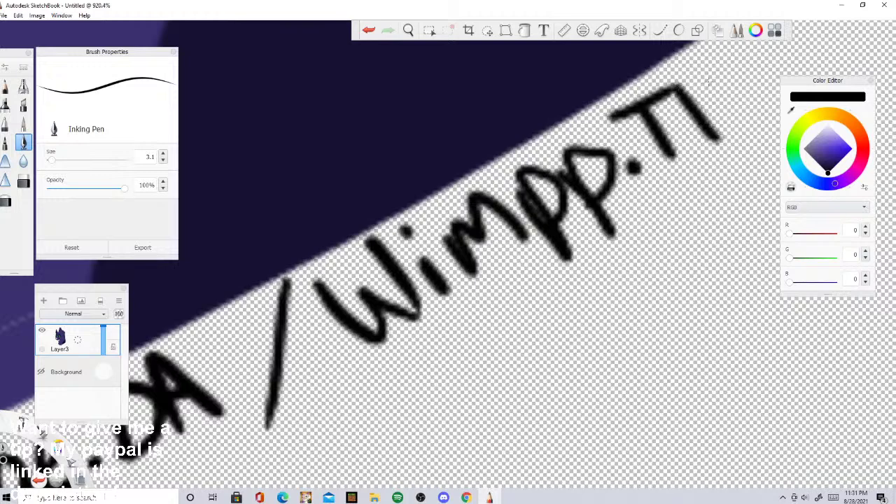
mouse_move(728, 79)
left_mouse_down()
mouse_move(744, 112)
mouse_move(697, 111)
mouse_move(734, 91)
left_mouse_up()
scroll(560, 140, "down", 15)
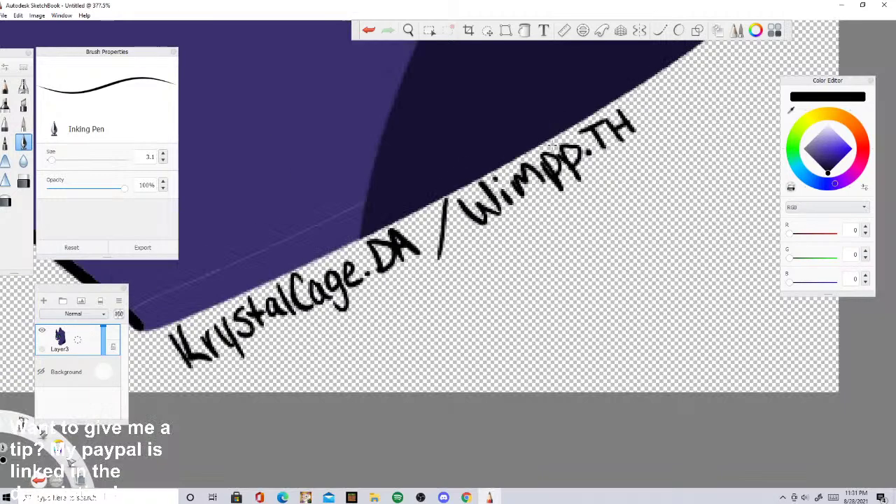
scroll(298, 105, "up", 2)
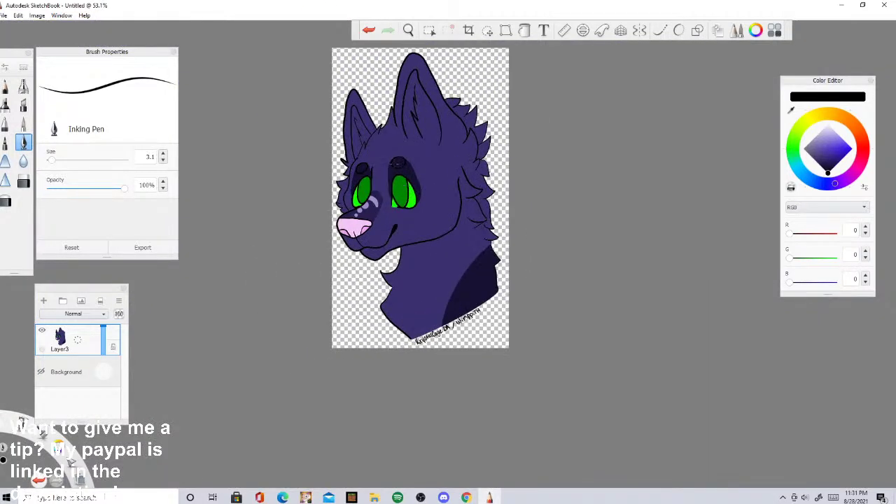
Step: Save the drawing as a PNG file named livestream1 in the "others ocs i drew" folder under Pictures
left_click(3, 17)
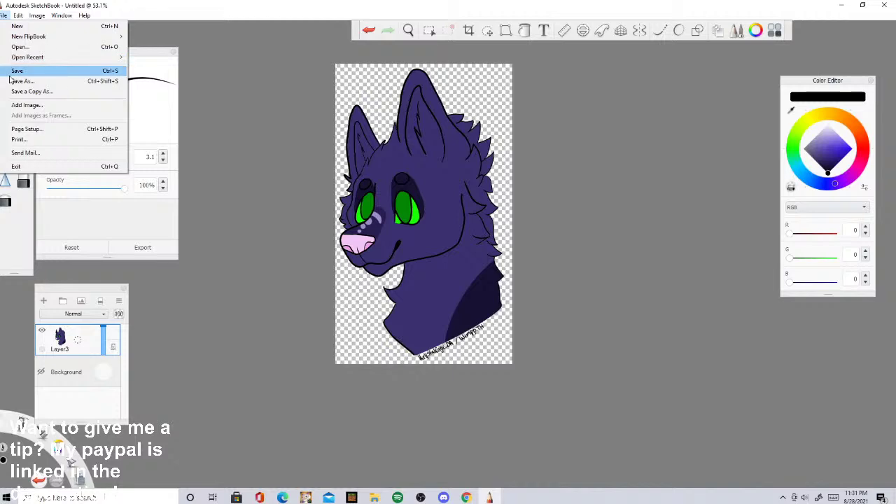
left_click(21, 73)
left_click(190, 238)
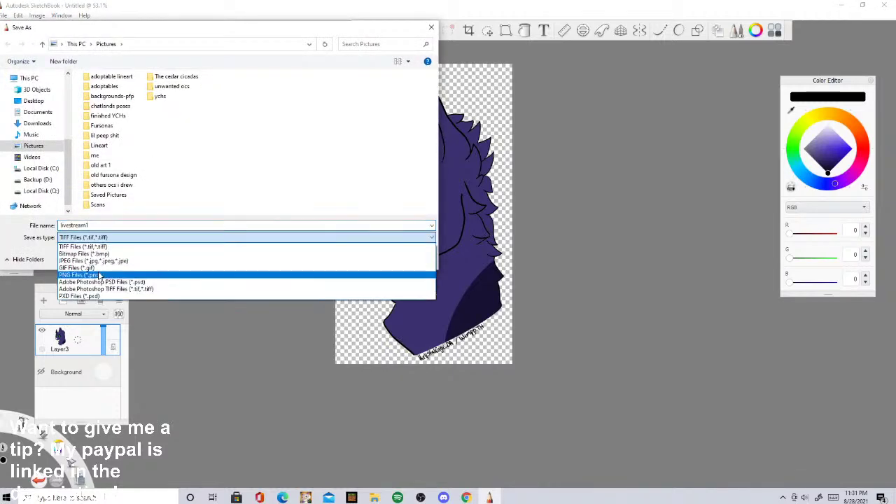
left_click(98, 277)
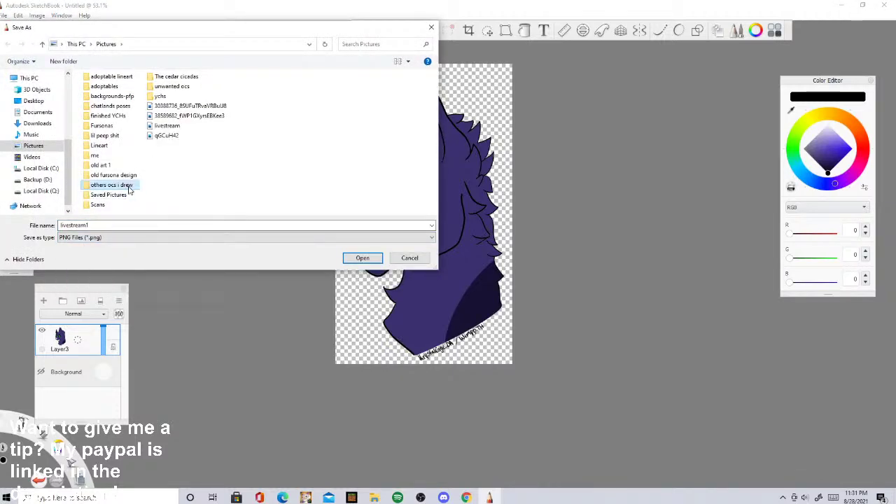
double_click(130, 186)
left_click(364, 258)
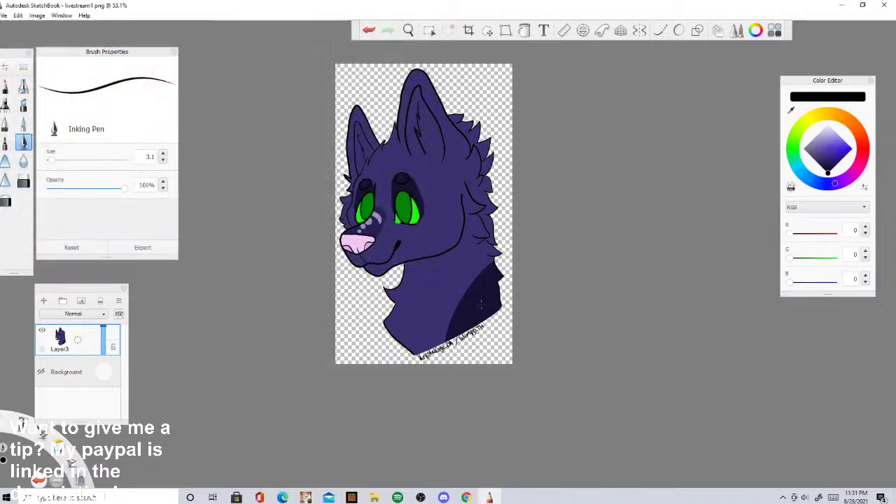
Step: Switch to Discord and draft a direct message to the character's owner beginning "heres a bust of Duncan"
left_click(466, 497)
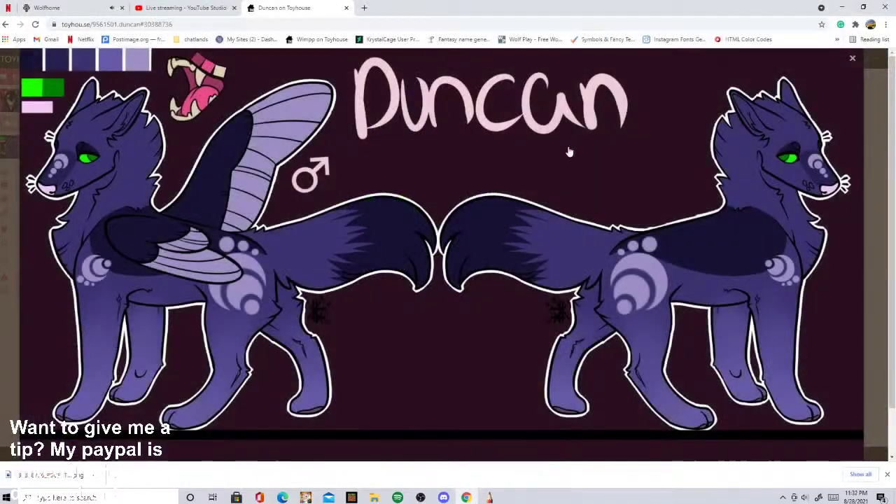
left_click(469, 497)
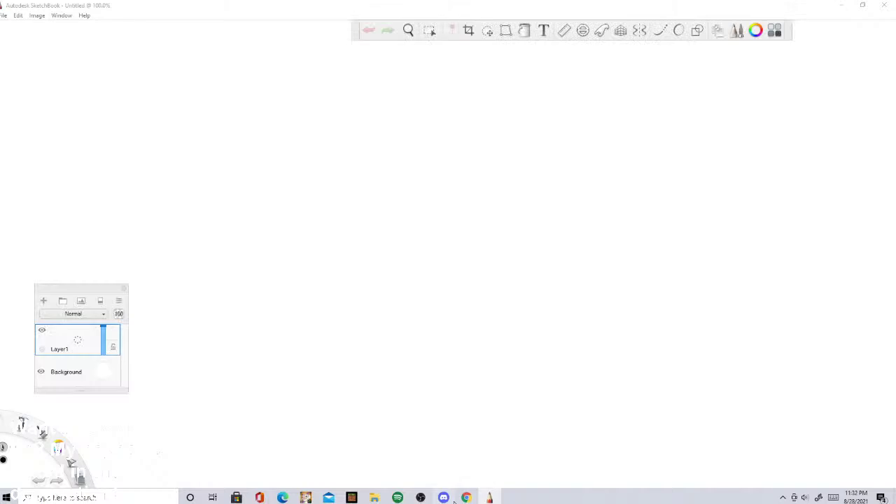
left_click(443, 497)
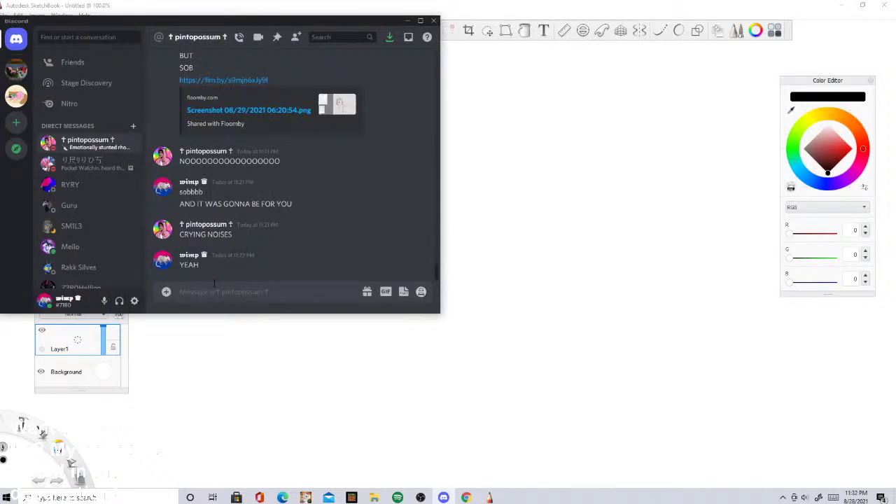
type("hear")
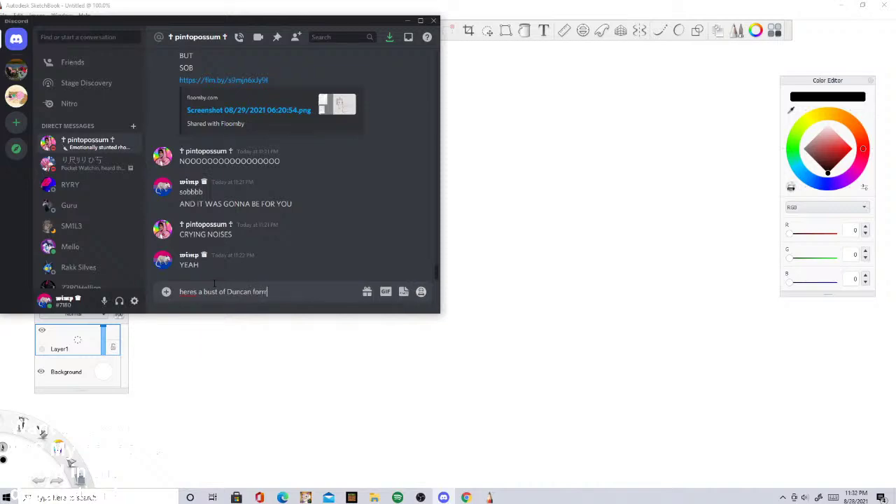
Step: Switch to Chrome and browse from Duncan's enlarged reference sheet to the owner's Secondary folder and Characters list on Toyhouse
left_click(466, 497)
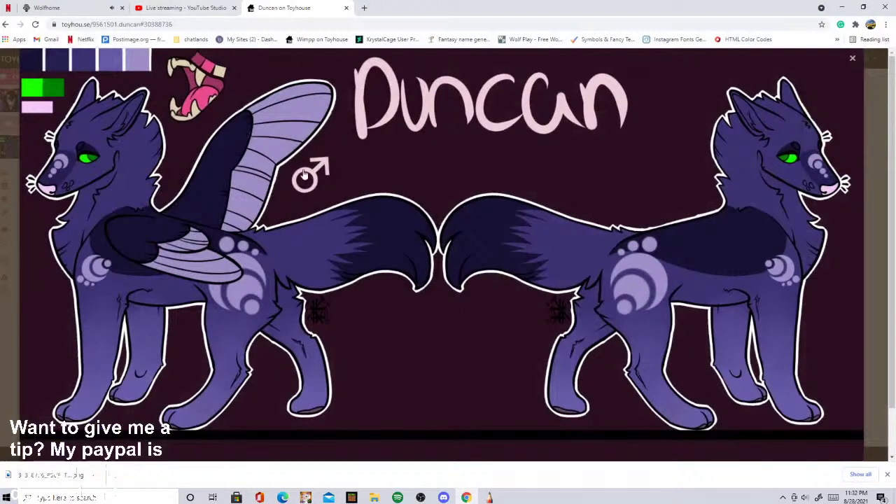
left_click(883, 144)
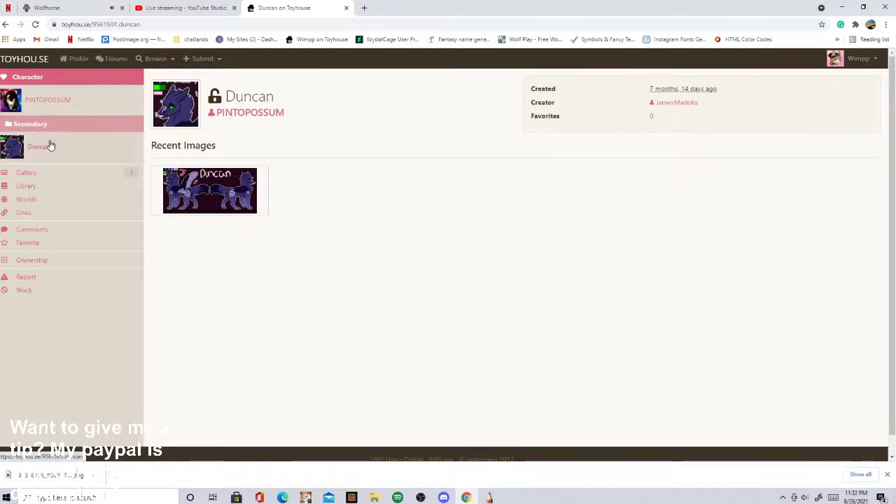
left_click(31, 128)
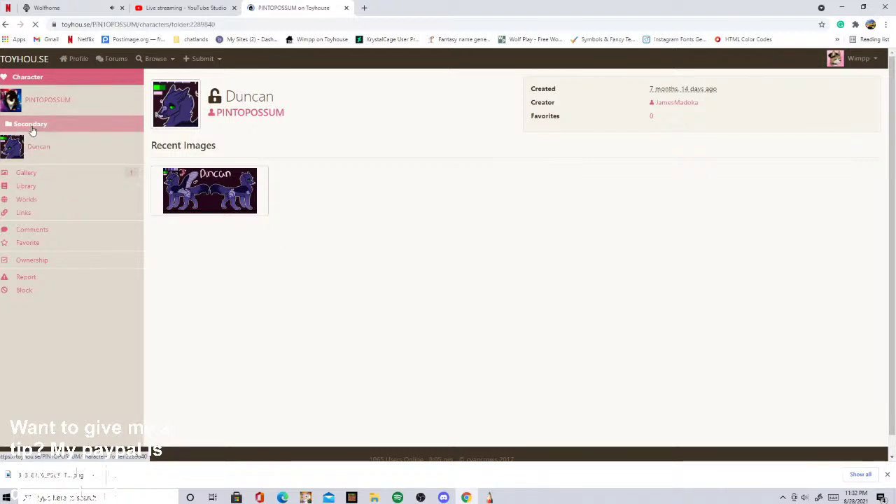
left_click(21, 143)
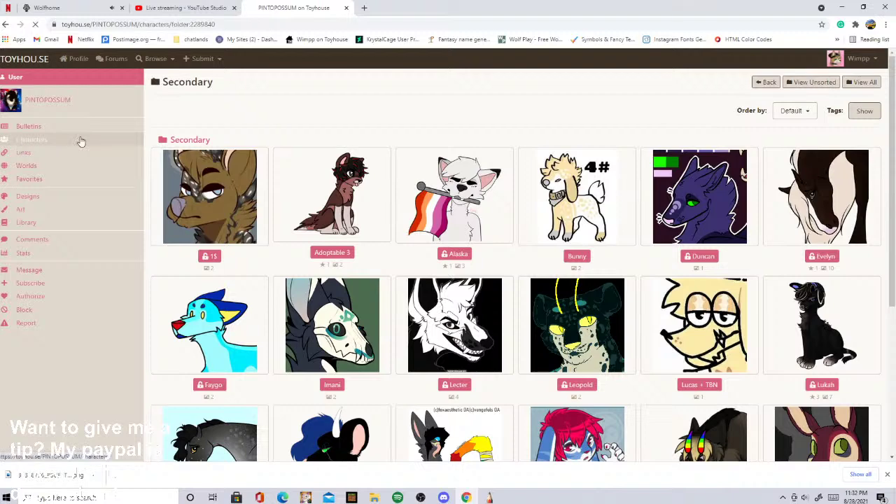
Step: Open Terloe from the Free Characters in the owner's Characters For Sale folder and copy the character page's address
left_click(201, 130)
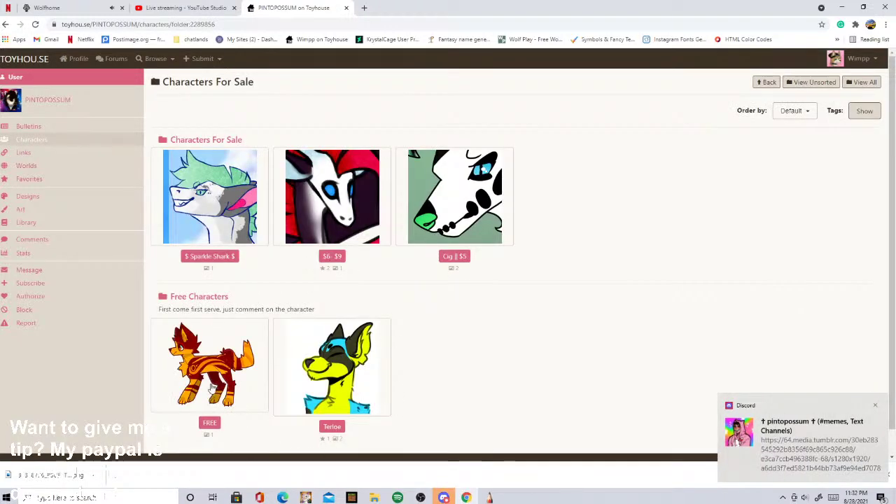
left_click(324, 384)
left_click(133, 24)
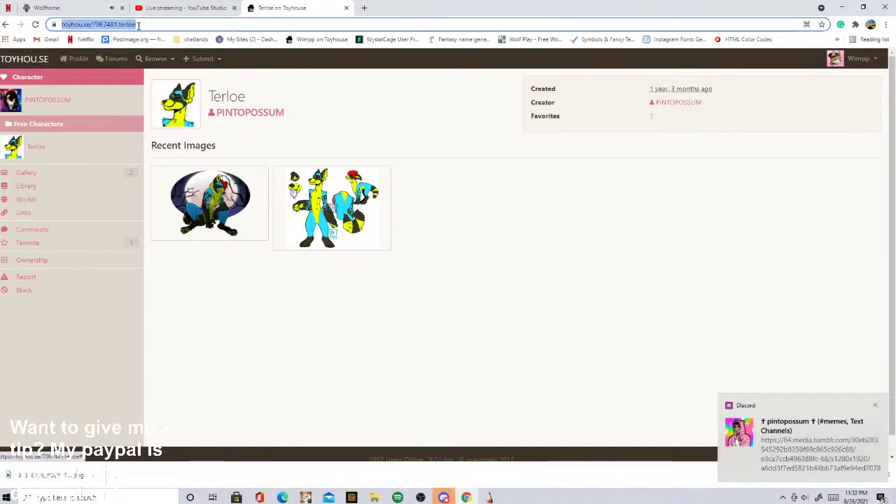
right_click(129, 25)
left_click(151, 75)
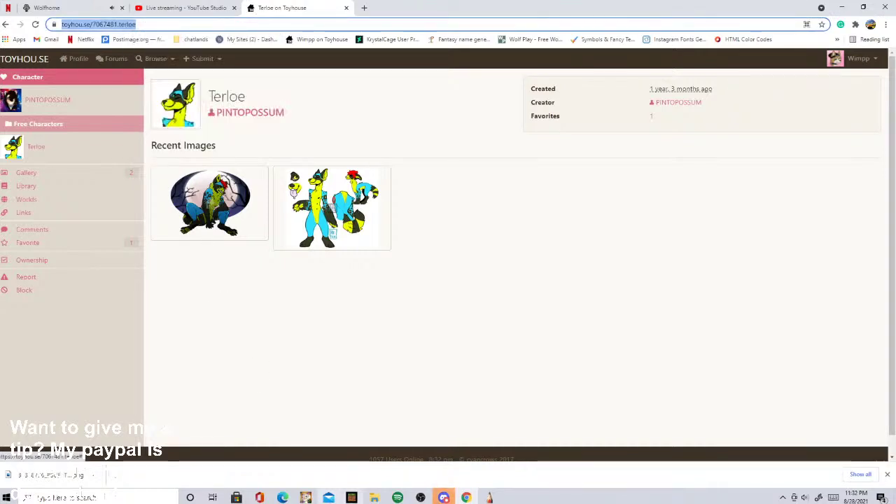
Step: Switch to Discord and add the copied Terloe link to the drafted message about the Duncan bust
left_click(443, 497)
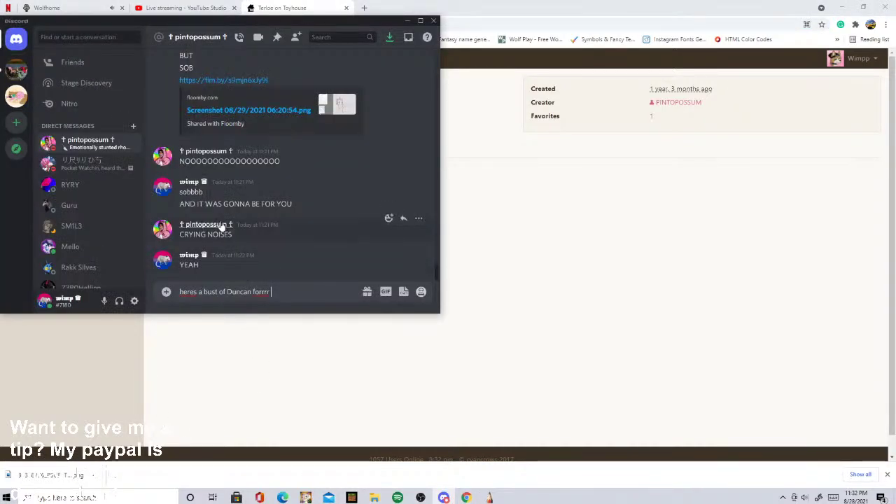
right_click(286, 292)
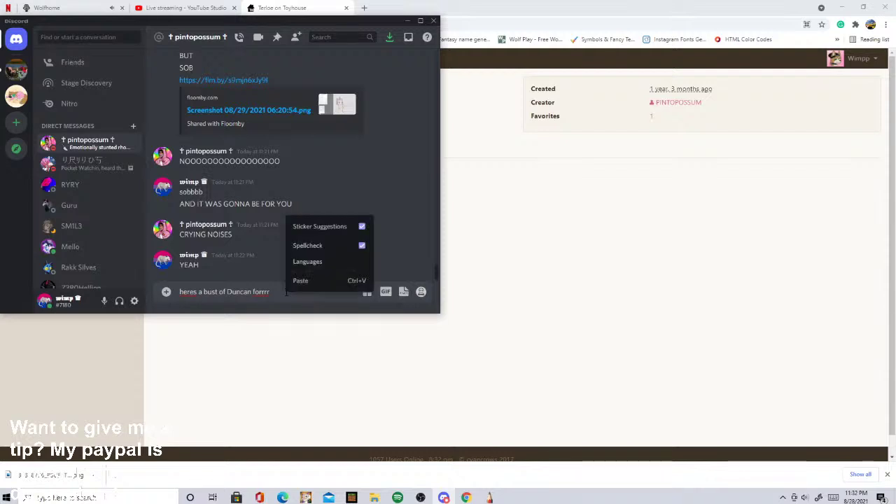
left_click(300, 283)
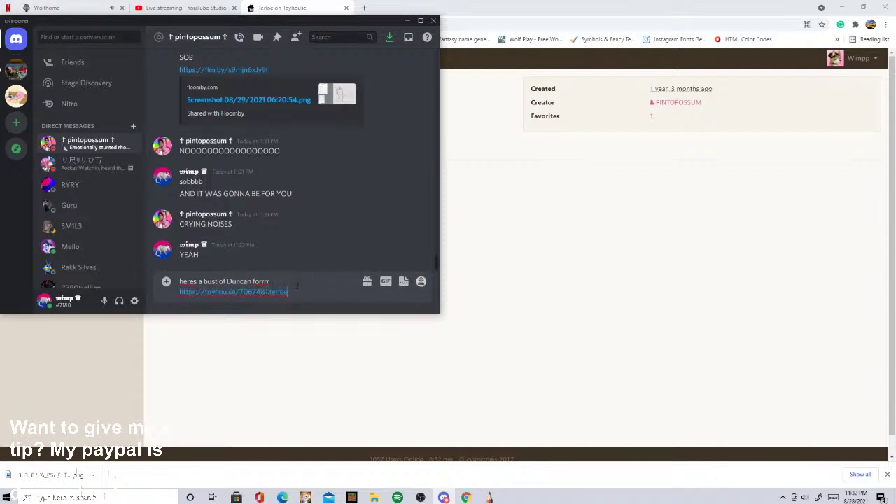
Step: Attach livestream1.png to the drafted message and send it to the character's owner
left_click(169, 281)
left_click(184, 243)
double_click(207, 102)
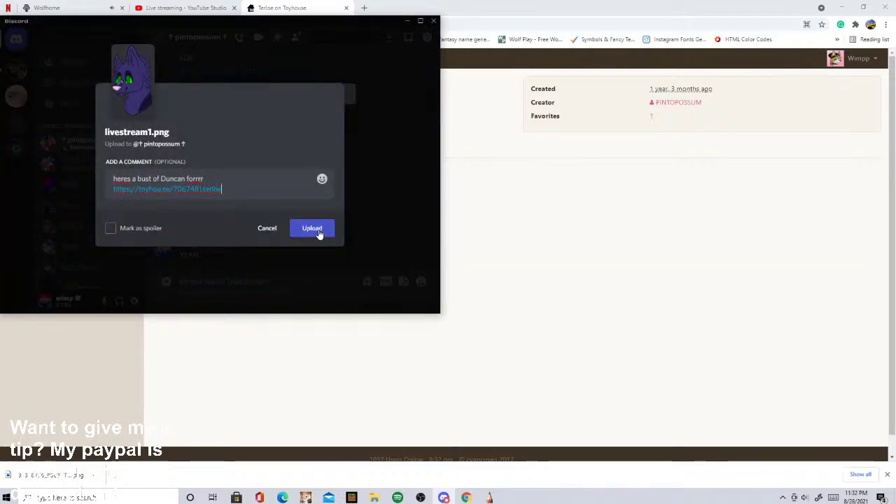
left_click(312, 229)
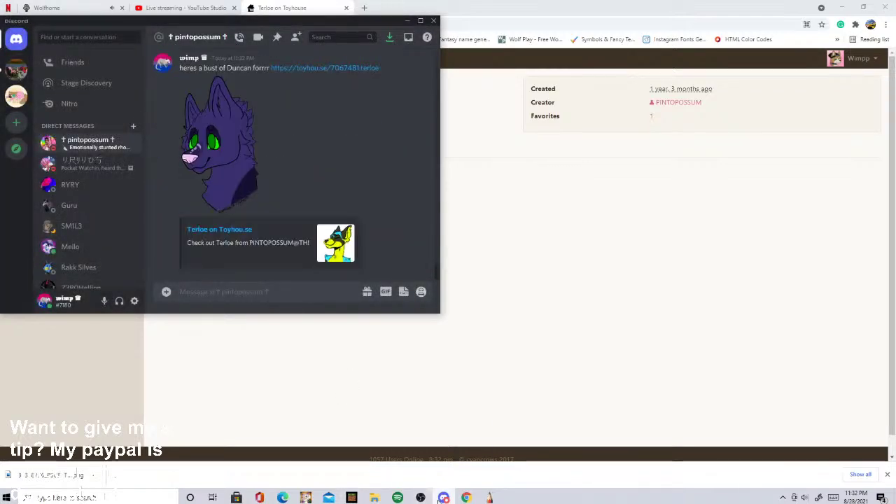
Step: Switch to File Explorer and delete the image 30388736_8SUFu1RvaVRBuU8 from the Pictures folder
left_click(373, 497)
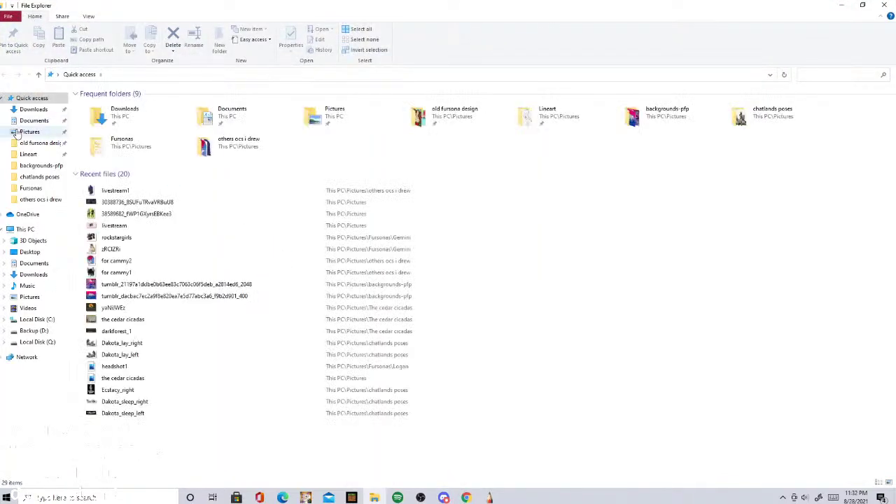
left_click(17, 133)
left_click(152, 182)
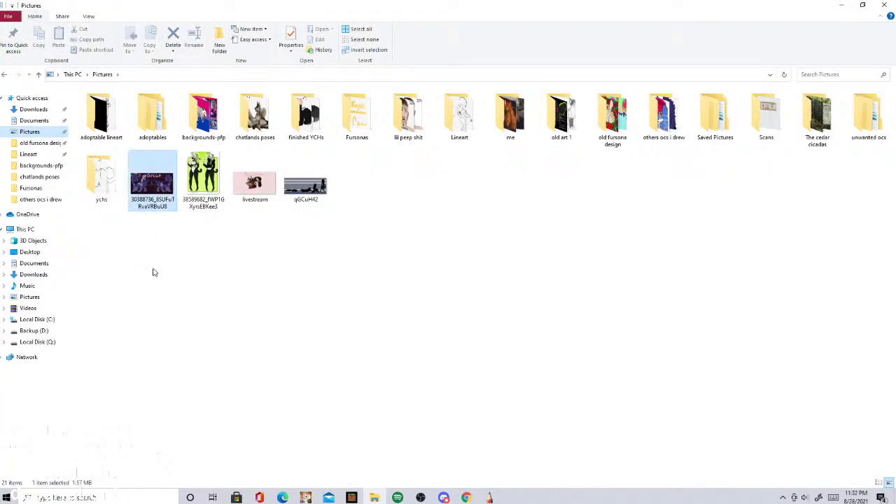
right_click(152, 180)
left_click(49, 424)
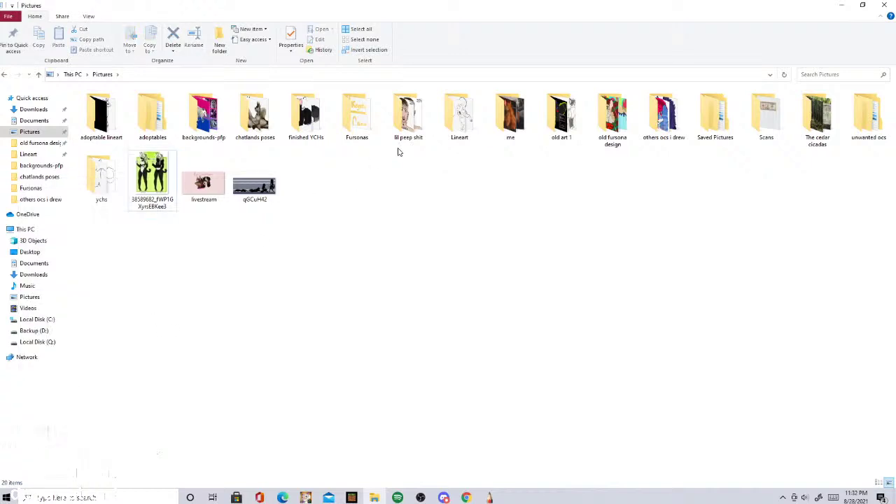
Step: Rename livestream1 in the "others ocs i drew" folder to continue the other two files' naming series with number 3
double_click(665, 117)
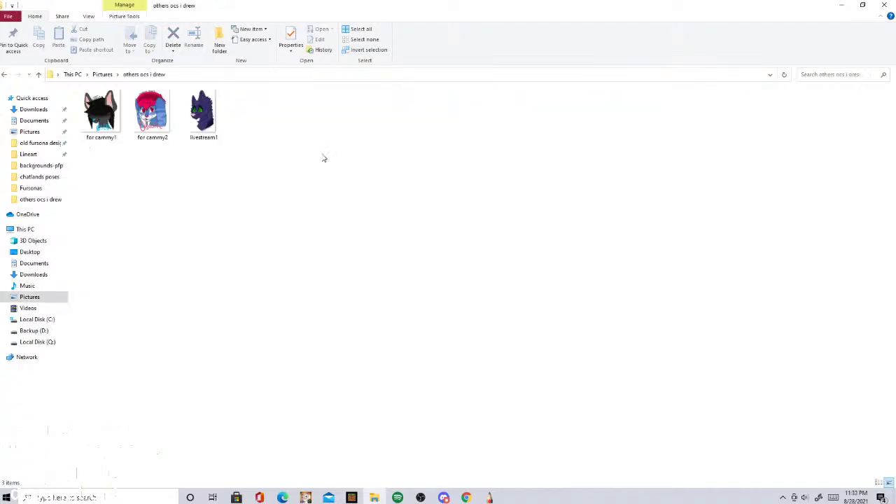
left_click(202, 114)
right_click(207, 118)
left_click(129, 383)
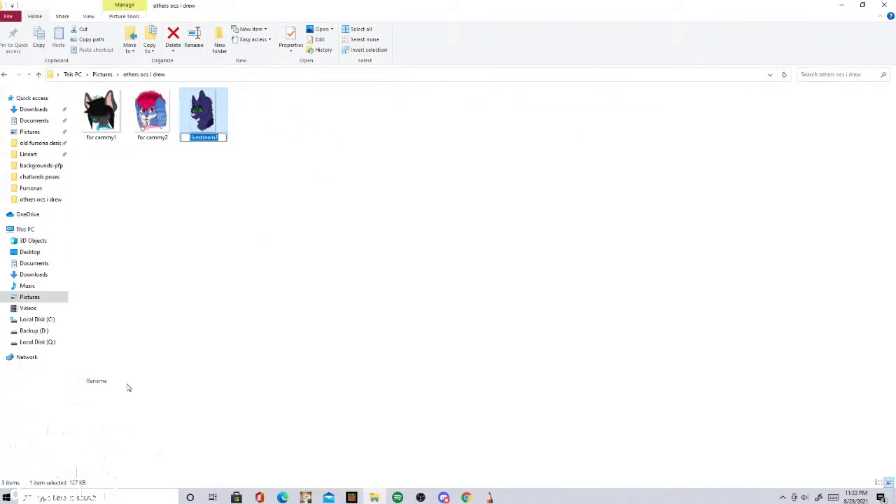
type("for cammy3")
key("Return")
left_click(295, 320)
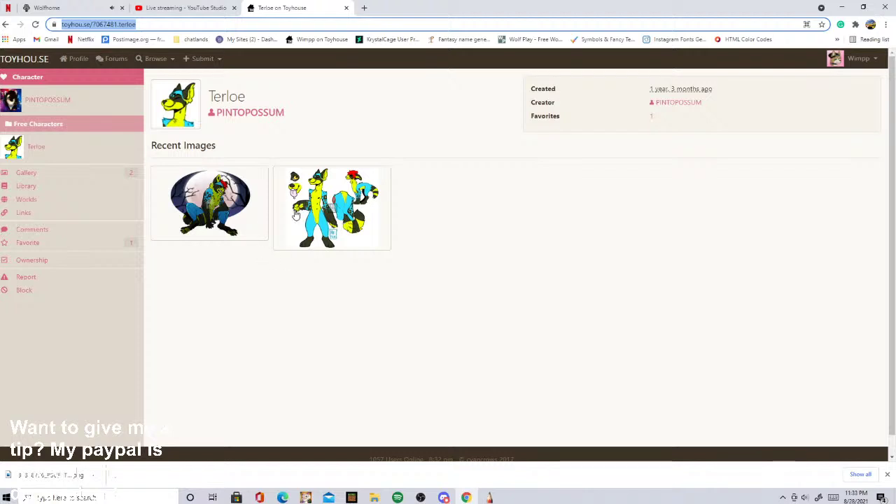
Step: Examine Terloe's enlarged reference sheet on Toyhouse, reopening it once for a second look
left_click(296, 213)
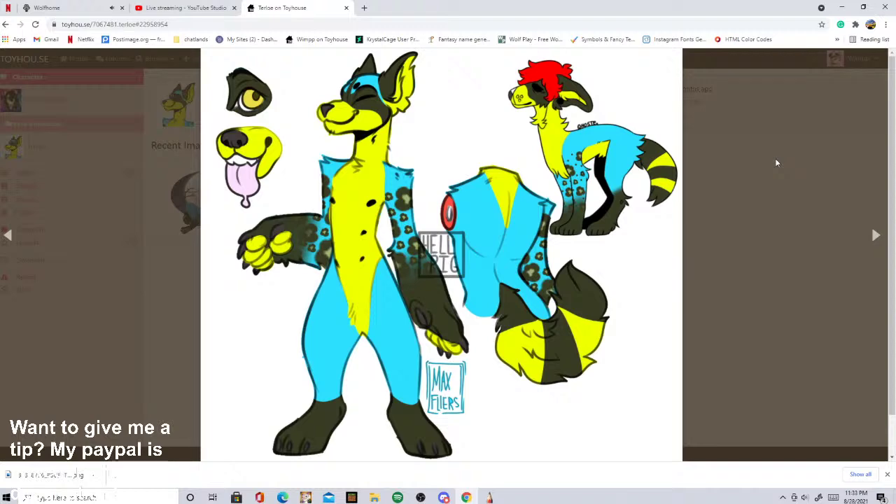
left_click(775, 163)
left_click(358, 197)
left_click(726, 126)
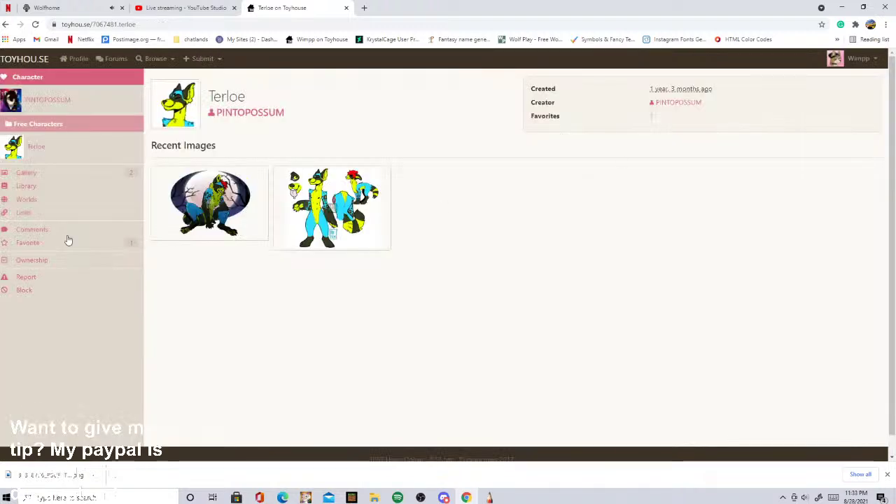
Step: Browse the owner's Free Characters folder and profile page, including the Featured Character section
left_click(44, 126)
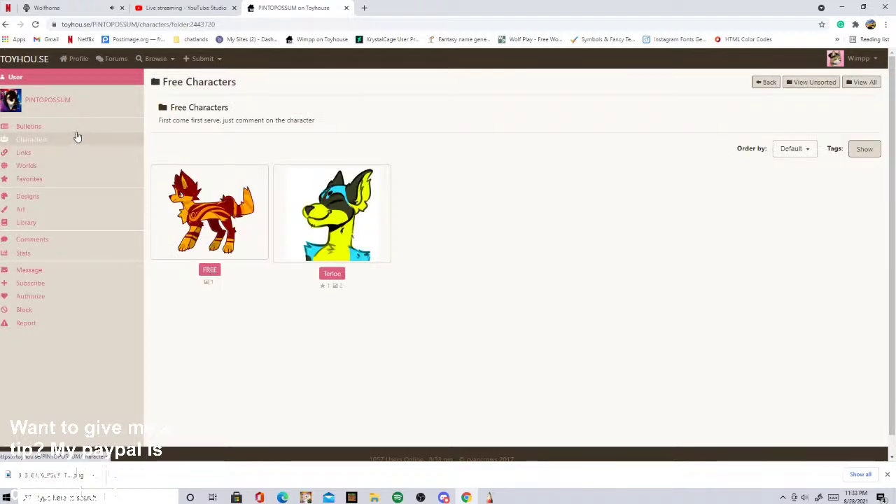
left_click(44, 106)
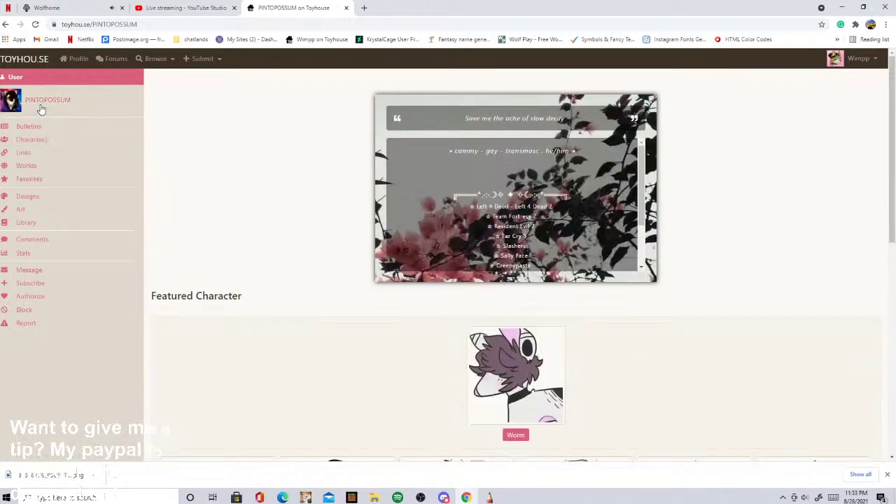
scroll(511, 210, "down", 4)
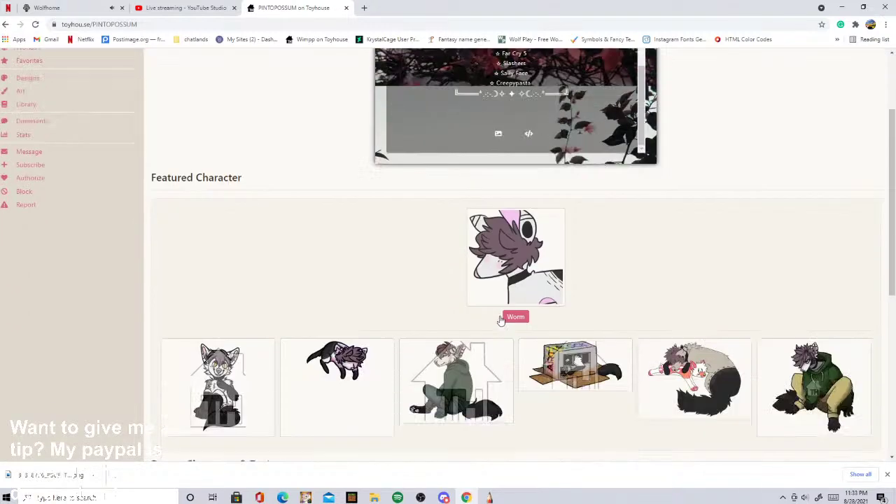
scroll(501, 320, "up", 1)
scroll(501, 320, "up", 1)
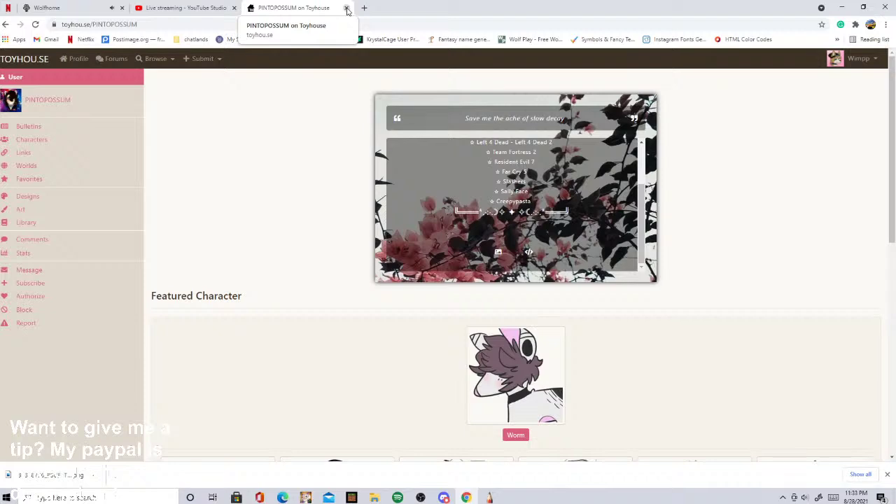
Step: Tell a fellow member in the Wolfhome chat "im about to draw your character if youd wanna watch my livestream :))"
left_click(60, 9)
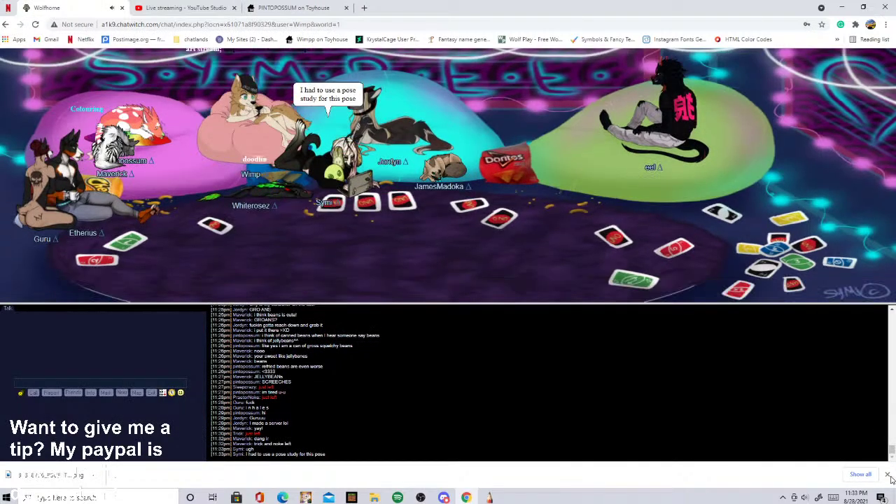
left_click(888, 475)
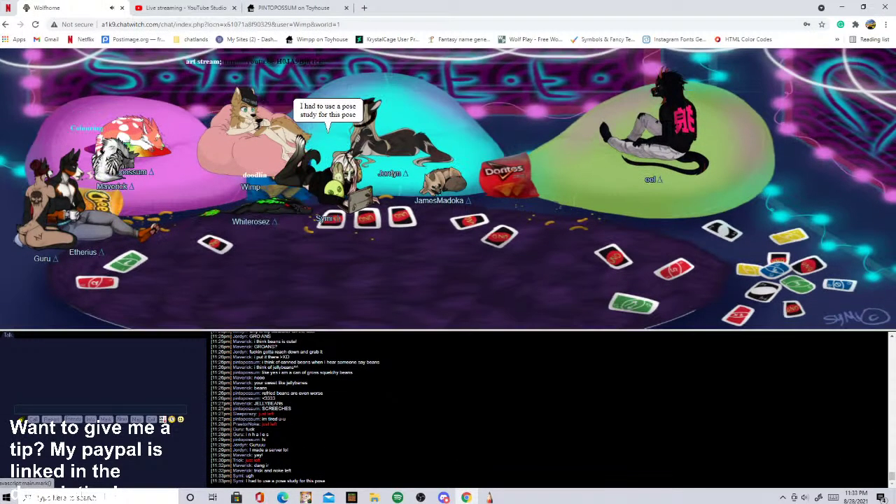
left_click(113, 409)
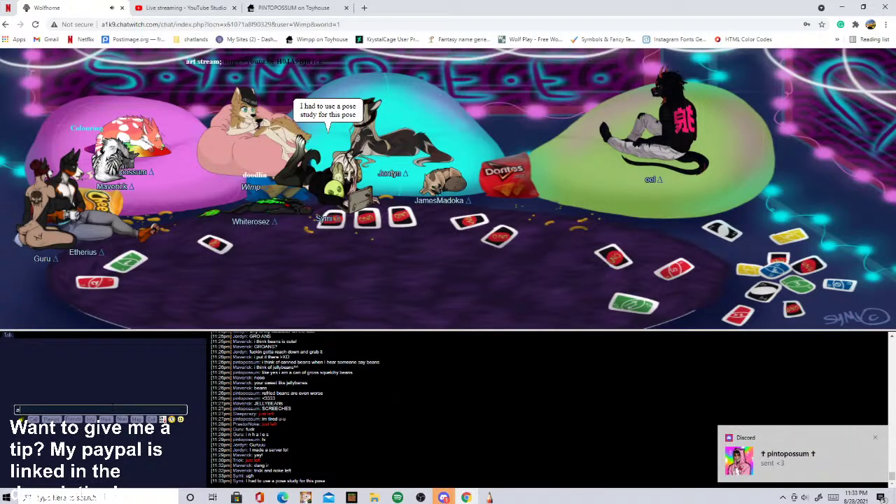
type("mi i")
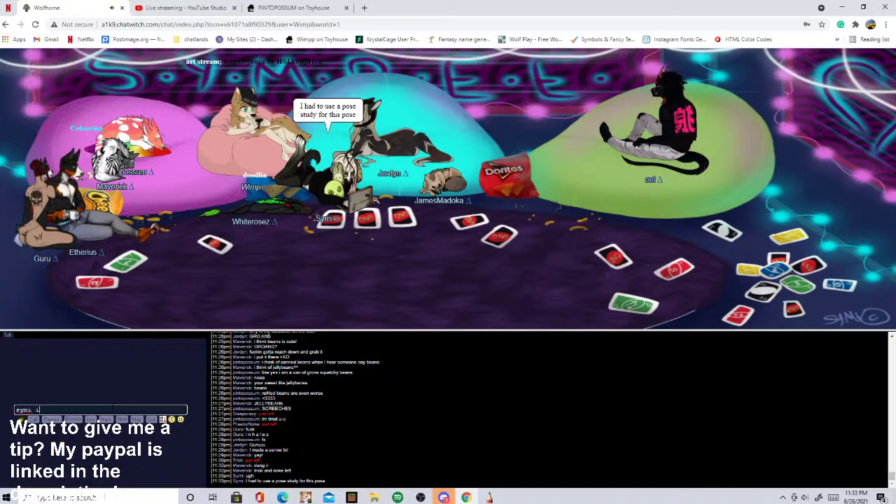
type("m about to dr")
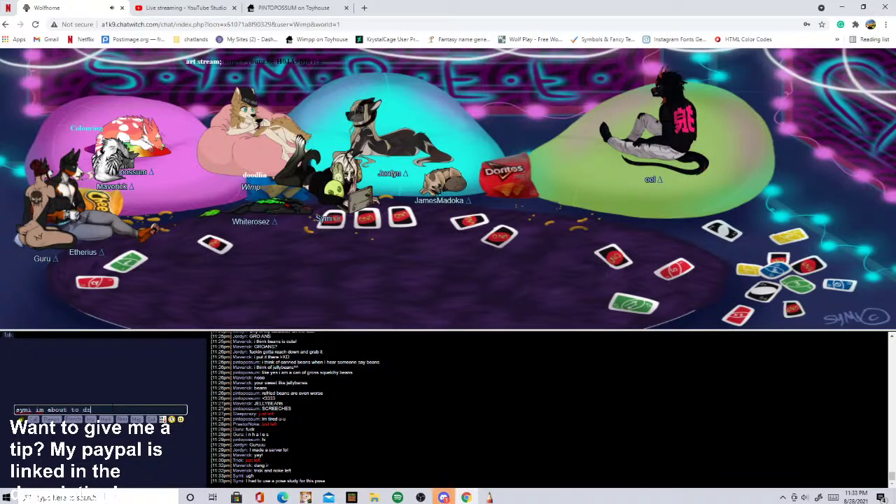
type("aw your character if youd")
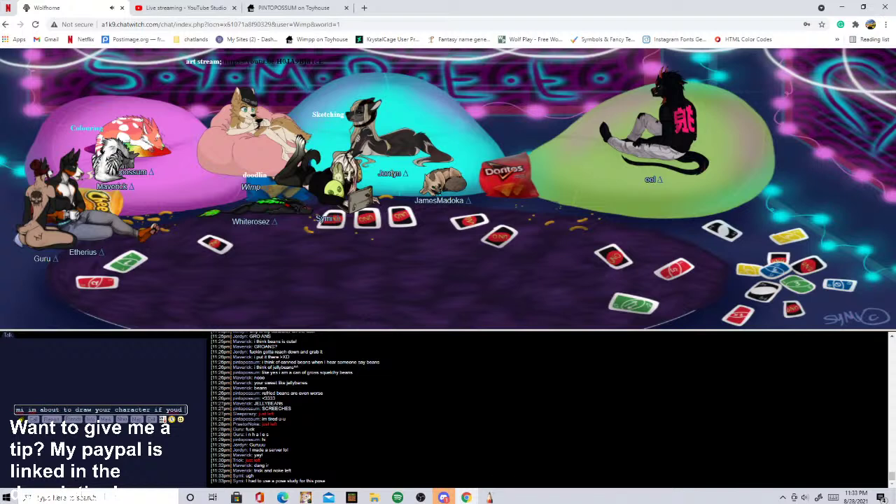
type(" wanna watch my live")
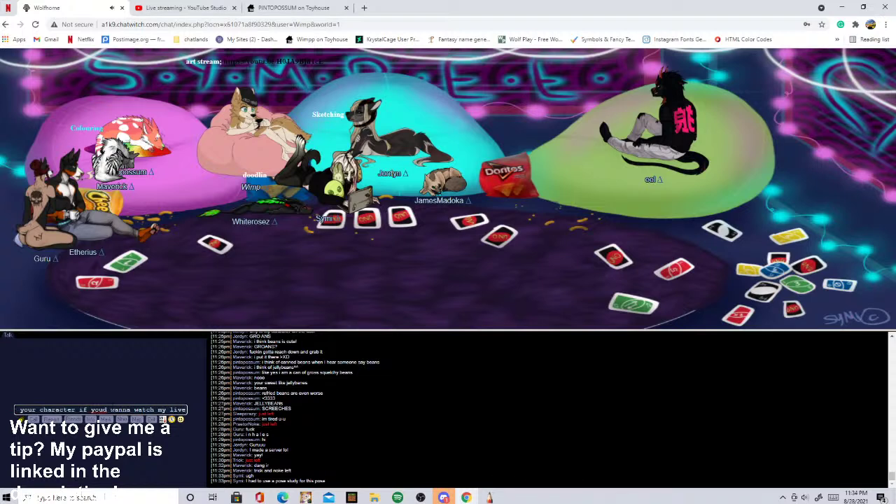
type("stream :))")
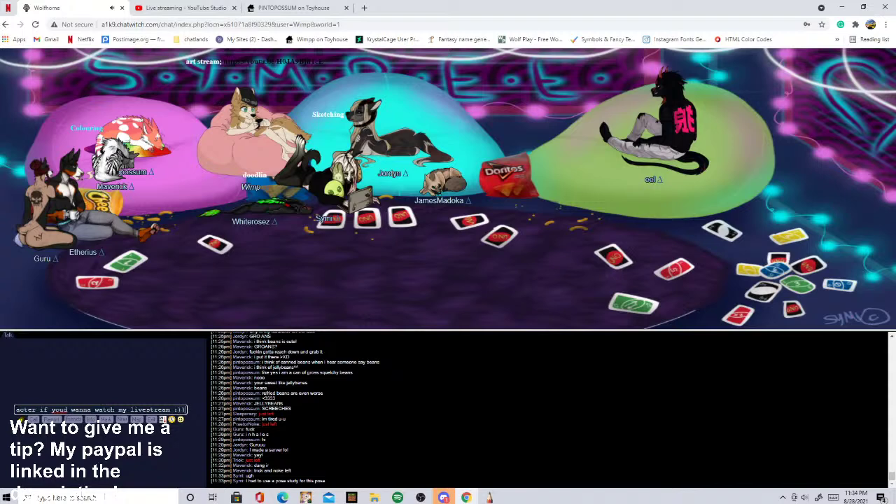
key("Return")
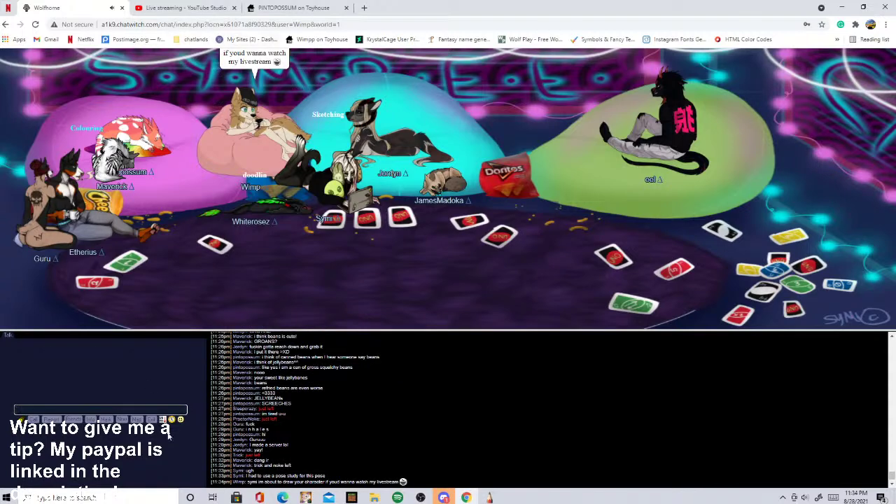
Step: Switch to Discord and send the character's owner a short reply beginning "yaa"
left_click(444, 498)
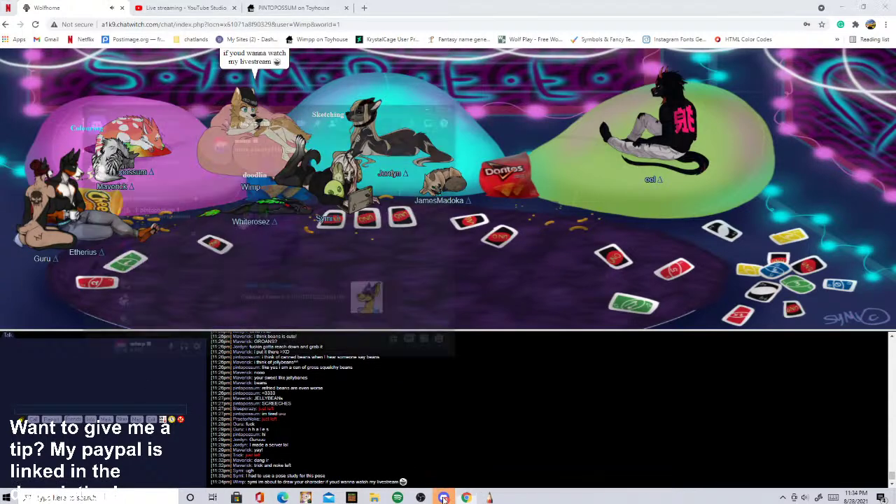
type("yess")
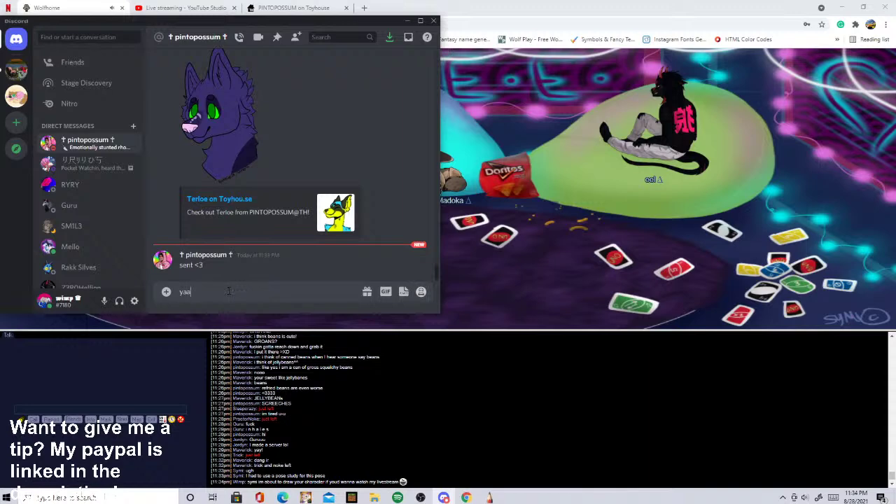
key("Return")
Step: Check the art stream in YouTube Studio and open the pending character transfers of your own Toyhouse account
left_click(218, 4)
left_click(219, 3)
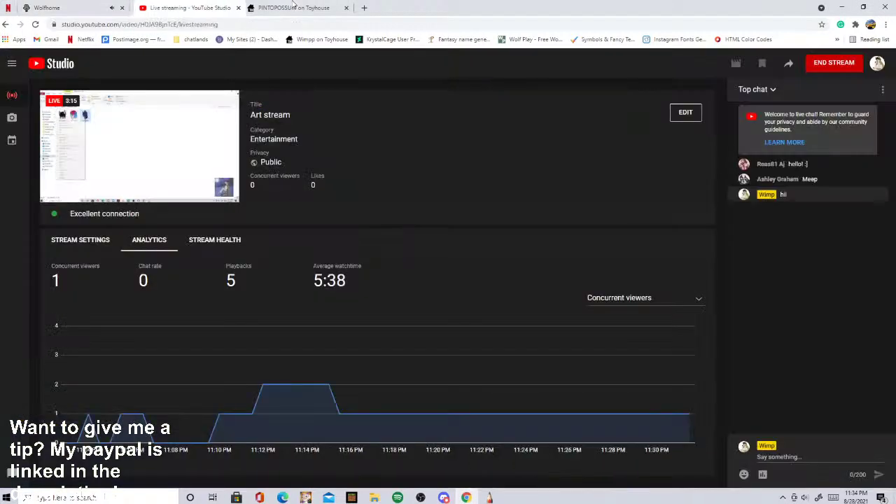
left_click(293, 7)
left_click(858, 59)
left_click(833, 95)
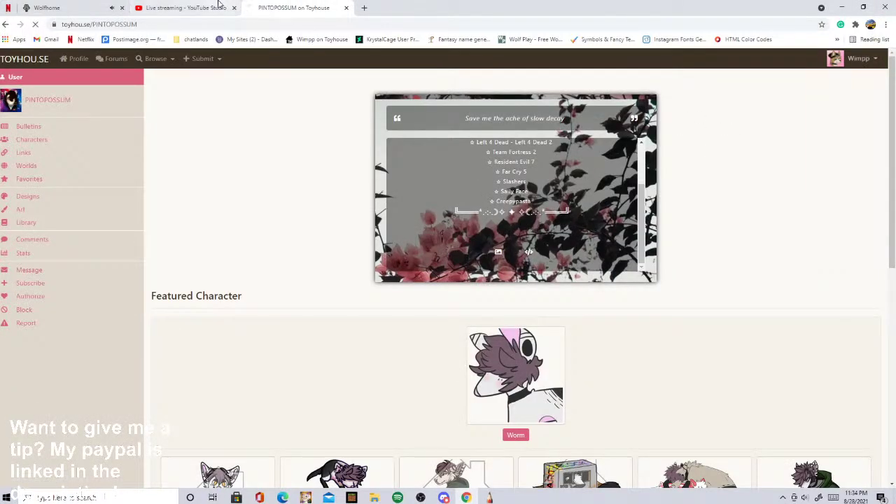
left_click(186, 7)
left_click(276, 7)
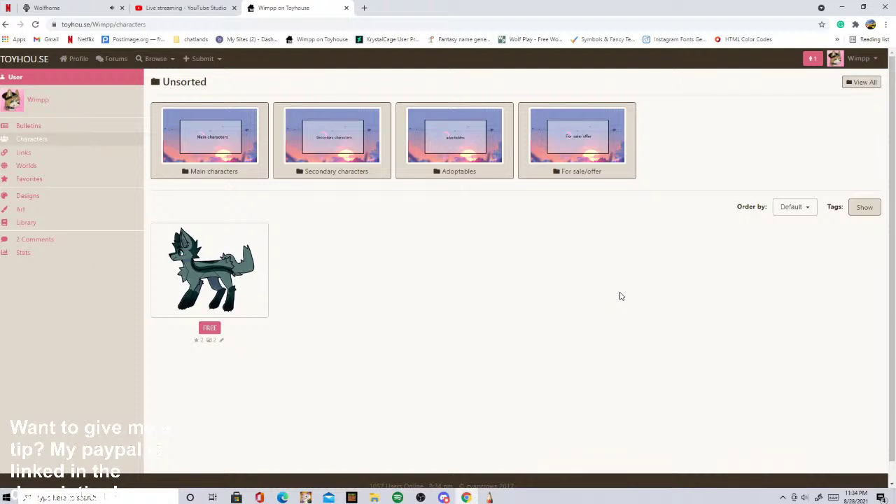
left_click(812, 58)
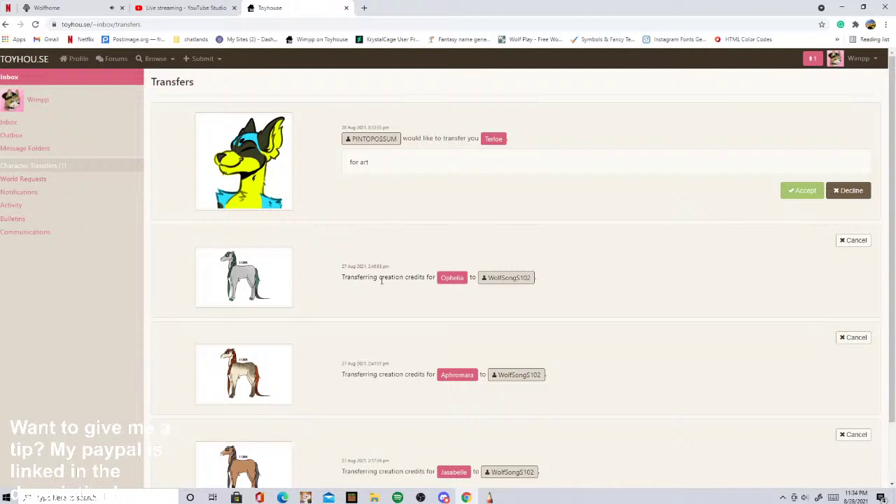
Step: Accept the pending transfer of the character Terloe, close the Toyhouse page, and return to the Wolfhome chat
left_click(798, 193)
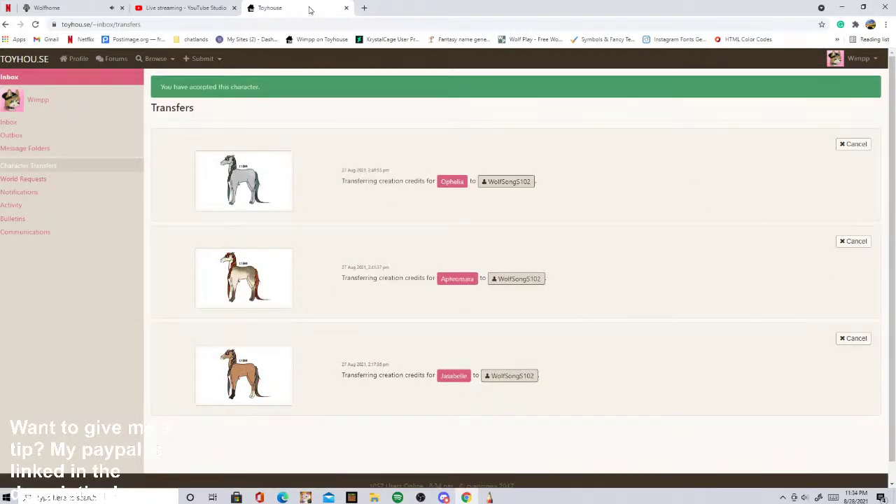
left_click(347, 9)
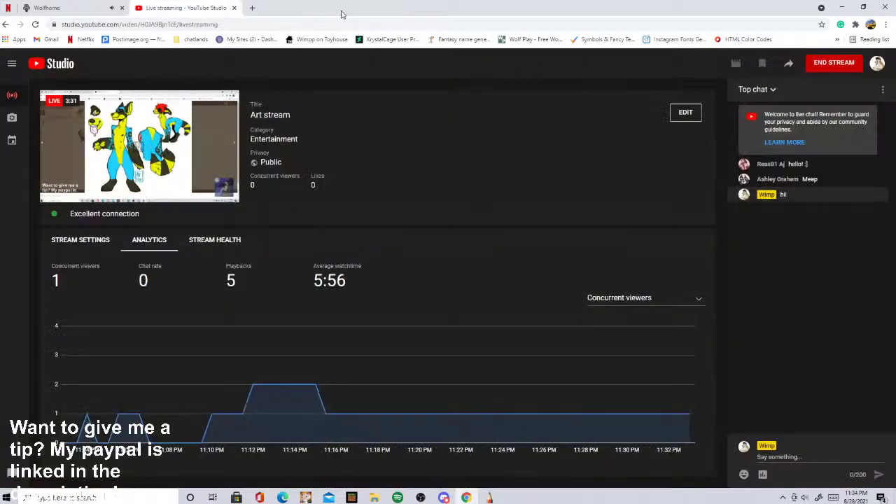
left_click(41, 5)
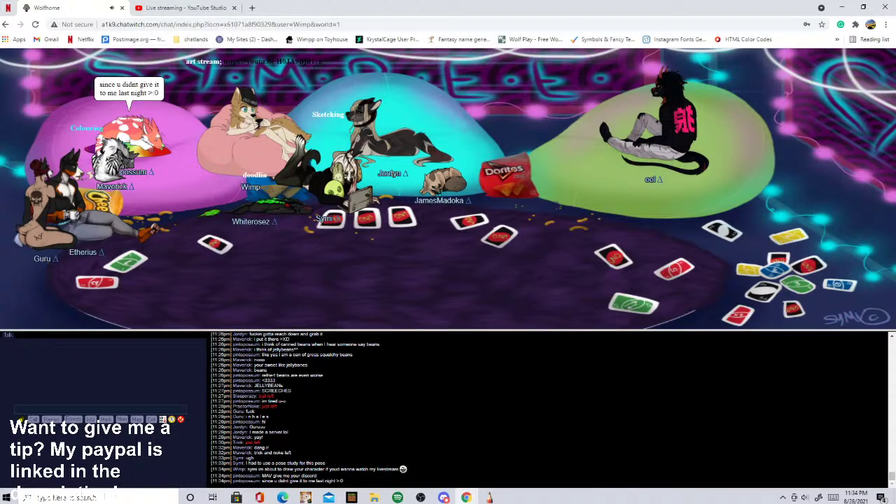
Step: Switch to Discord and check the memes channel and the direct messages with the character's former owner
left_click(444, 497)
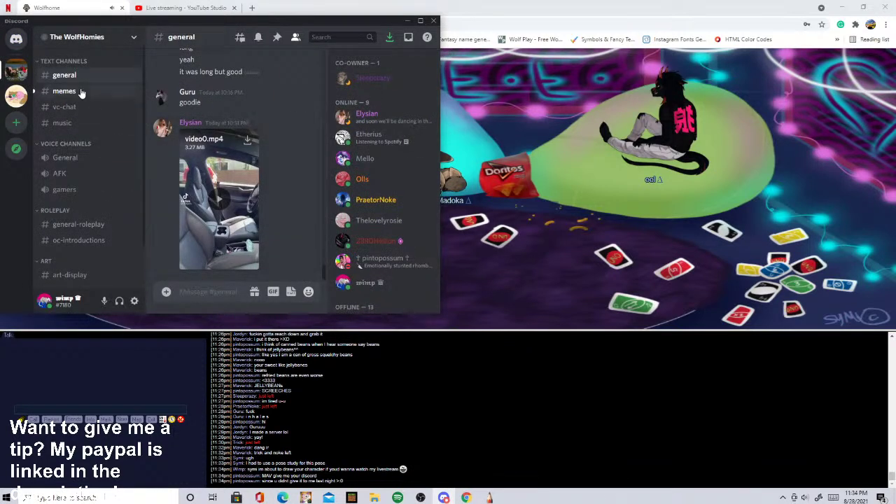
left_click(42, 89)
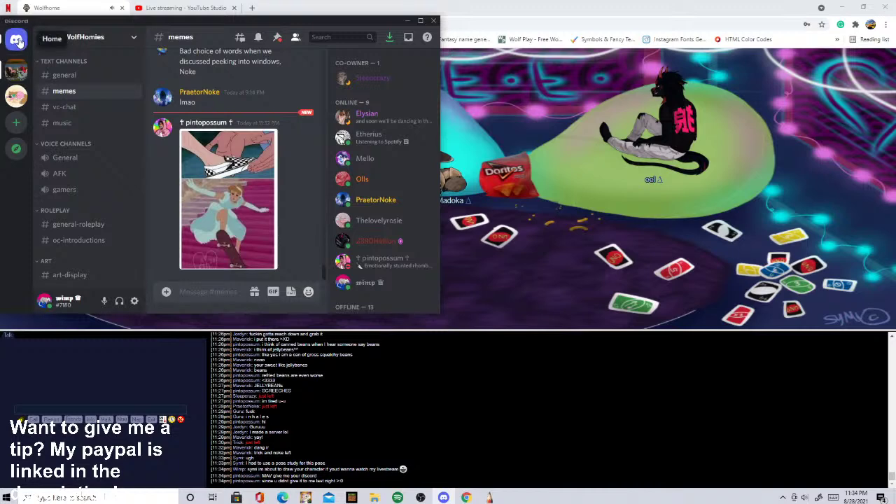
left_click(16, 40)
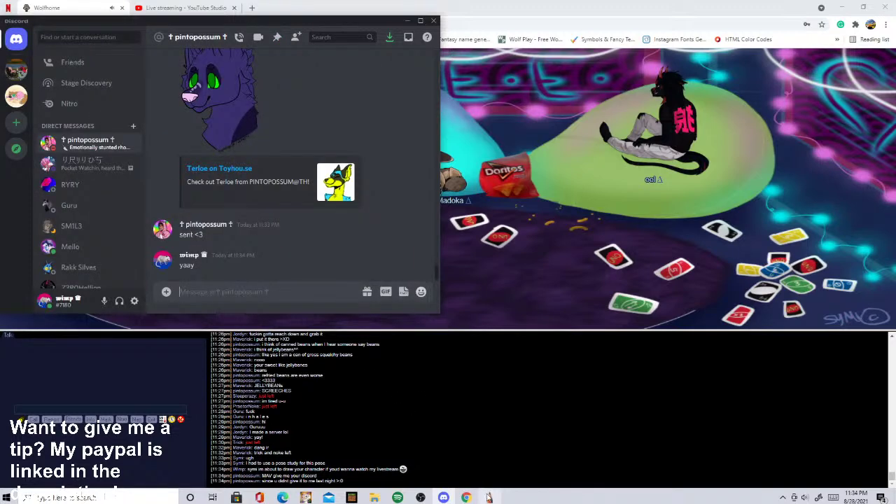
left_click(444, 497)
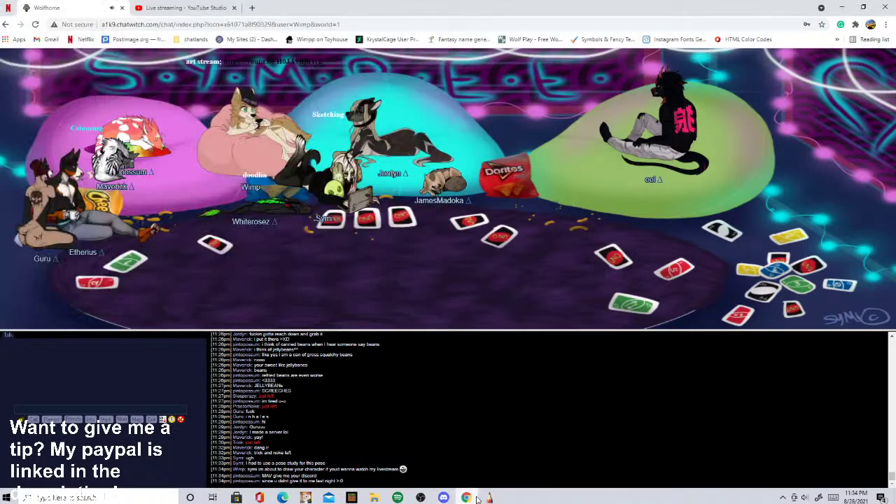
Step: Open the Ariena reference image from the Pictures folder and examine her face, ear and shoulder markings, hoodie and colour palette
left_click(375, 497)
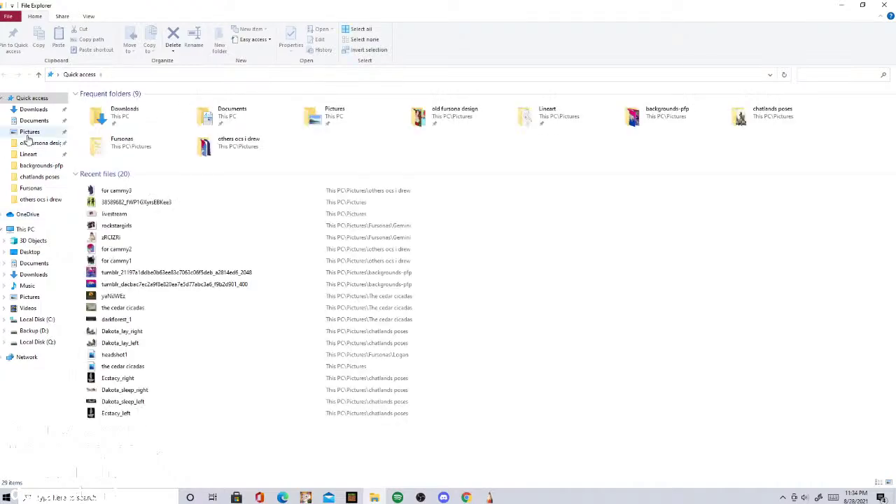
left_click(30, 132)
left_click(467, 497)
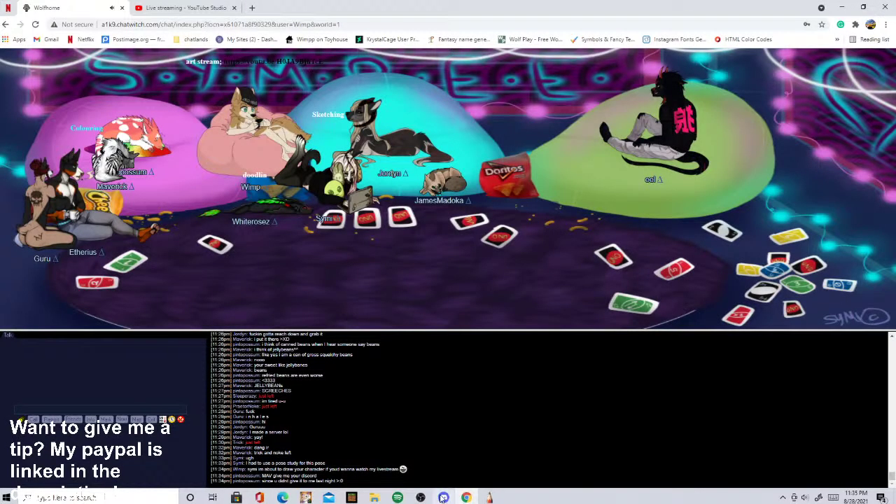
left_click(375, 498)
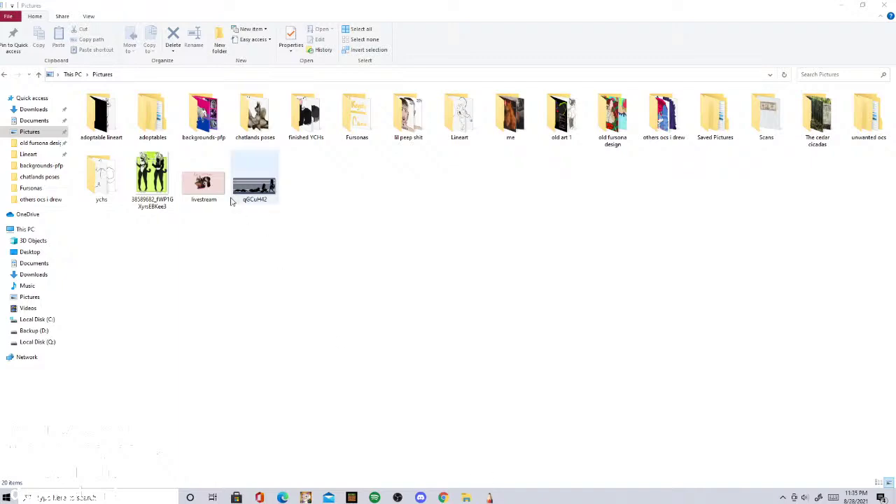
left_click(162, 179)
double_click(160, 179)
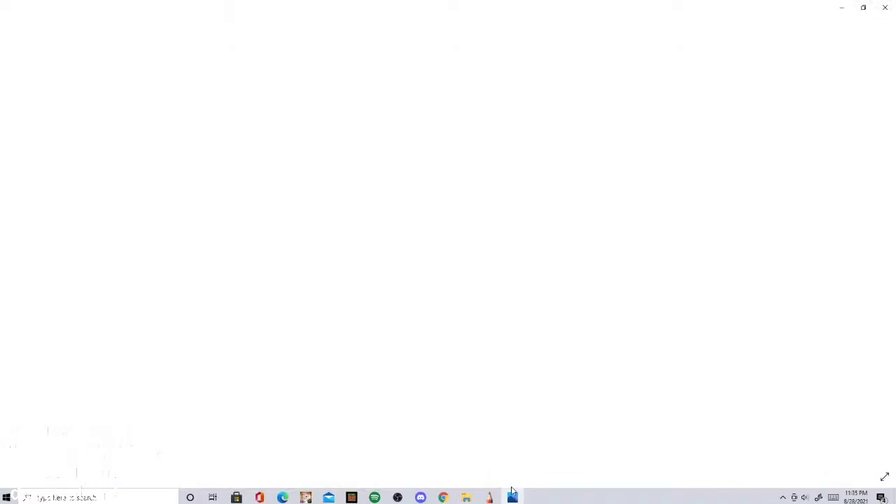
scroll(461, 273, "up", 3)
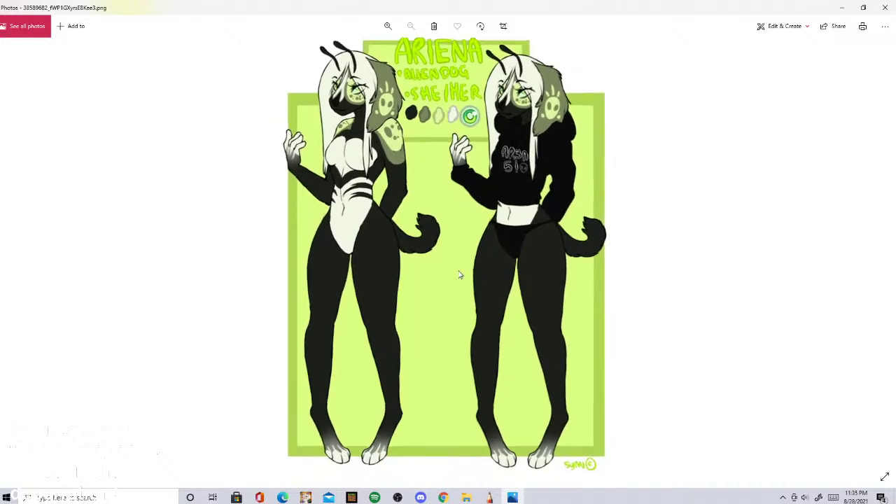
scroll(560, 245, "up", 2)
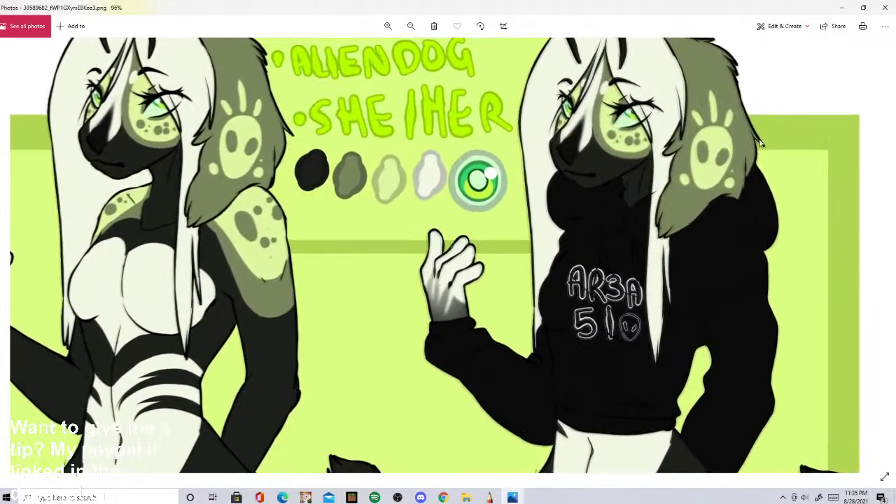
scroll(535, 235, "up", 2)
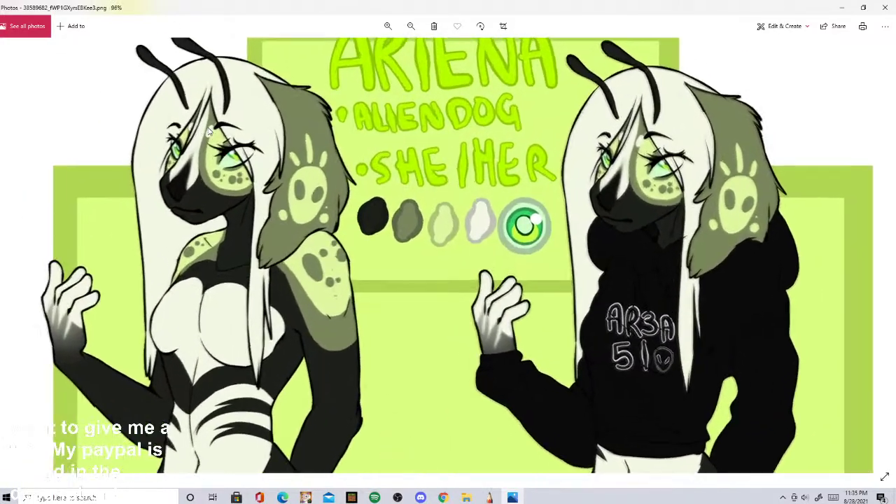
scroll(275, 159, "up", 2)
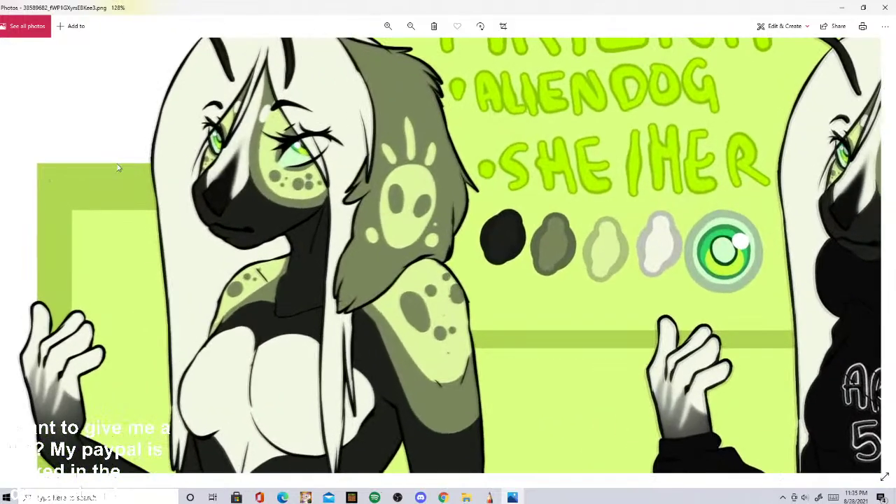
scroll(275, 159, "down", 3)
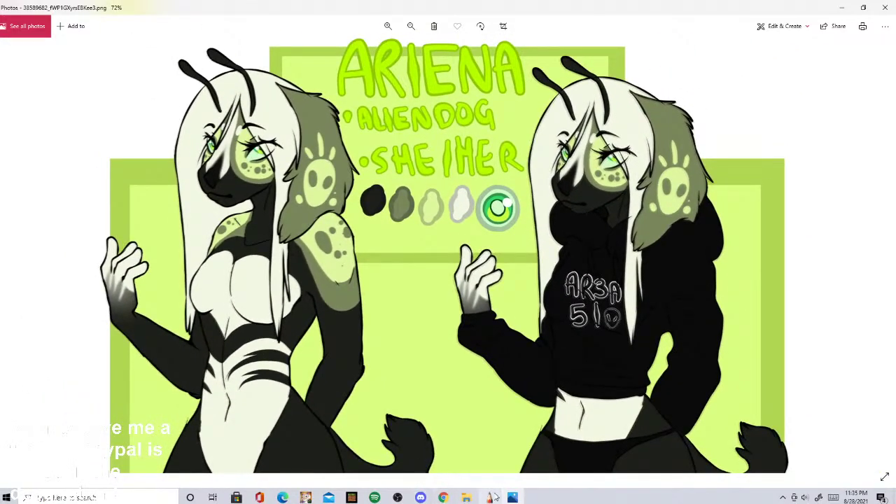
Step: Switch to SketchBook and draw a large tilted ellipse for the head with the Inking Pen and Predictive Stroke
left_click(489, 497)
scroll(453, 273, "up", 5)
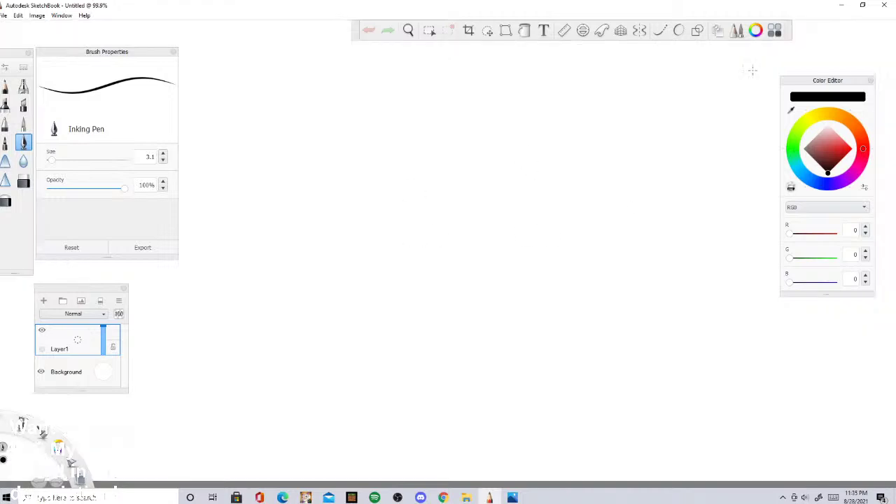
left_click(678, 30)
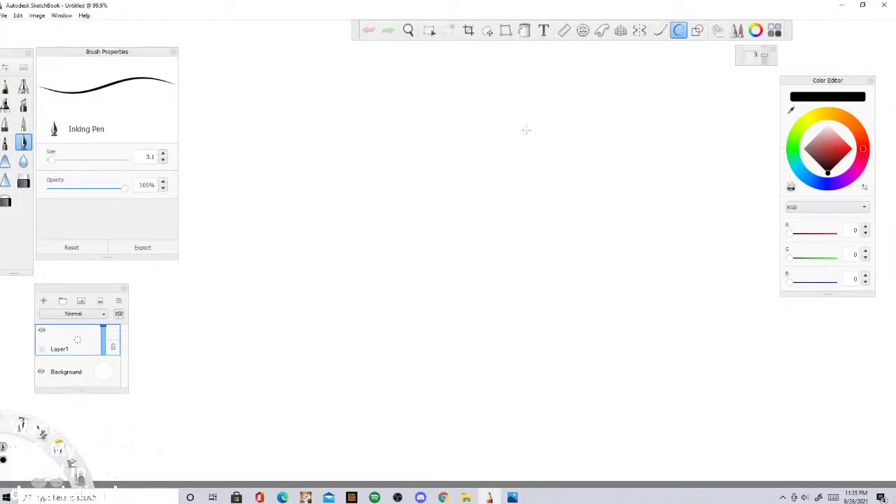
mouse_move(526, 130)
left_mouse_down()
mouse_move(534, 126)
mouse_move(498, 140)
left_mouse_up()
left_click(369, 30)
left_click_drag(510, 105, 526, 114)
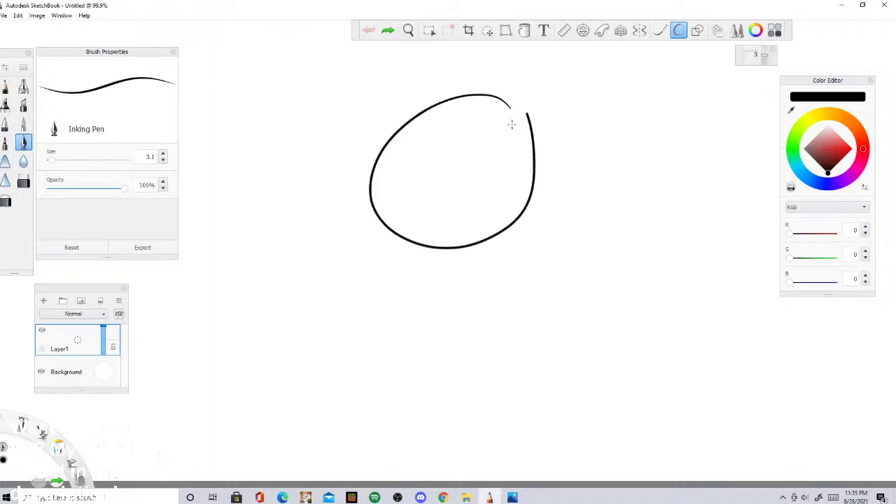
Step: Sketch curved vertical centre lines and horizontal eye guidelines across the head ellipse
left_click_drag(473, 89, 425, 198)
left_click_drag(460, 93, 434, 247)
left_click_drag(426, 162, 429, 248)
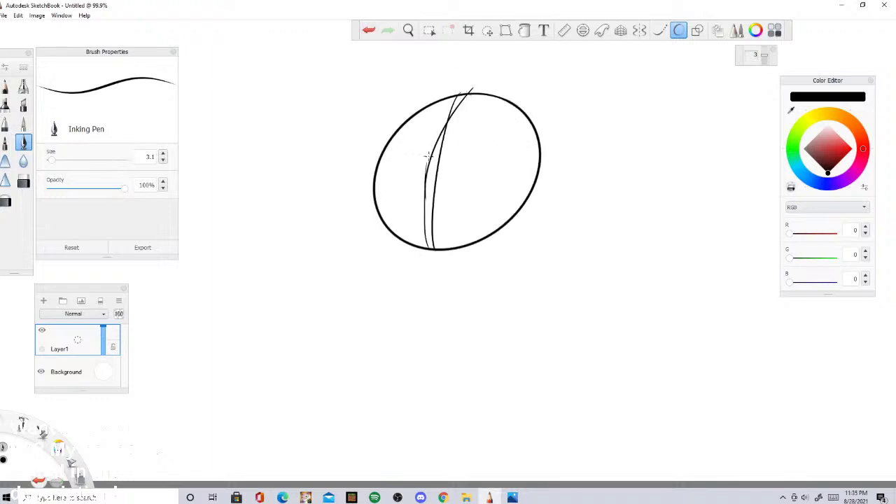
mouse_move(369, 183)
left_mouse_down()
mouse_move(456, 228)
mouse_move(508, 201)
left_mouse_up()
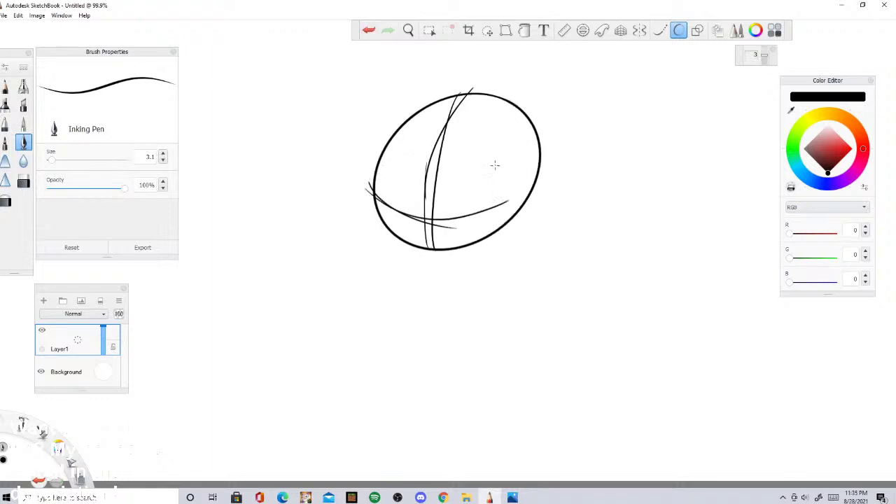
left_click_drag(427, 211, 505, 194)
Step: Sketch both sides of the neck beneath the head and slope rough shoulder lines outward from it
mouse_move(467, 217)
left_mouse_down()
mouse_move(520, 187)
mouse_move(516, 267)
left_mouse_up()
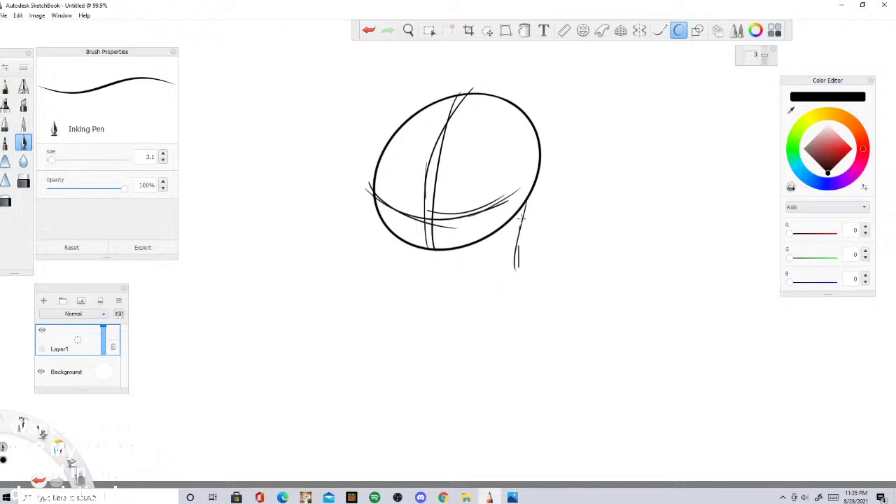
mouse_move(439, 253)
left_mouse_down()
mouse_move(441, 286)
mouse_move(400, 305)
left_mouse_up()
mouse_move(442, 286)
left_mouse_down()
mouse_move(381, 318)
mouse_move(357, 345)
left_mouse_up()
left_click_drag(382, 314, 364, 387)
left_click_drag(517, 268, 575, 294)
Step: Try to sketch the outer curve of the right-hand shoulder and arm
mouse_move(529, 283)
left_mouse_down()
mouse_move(556, 297)
mouse_move(609, 364)
left_mouse_up()
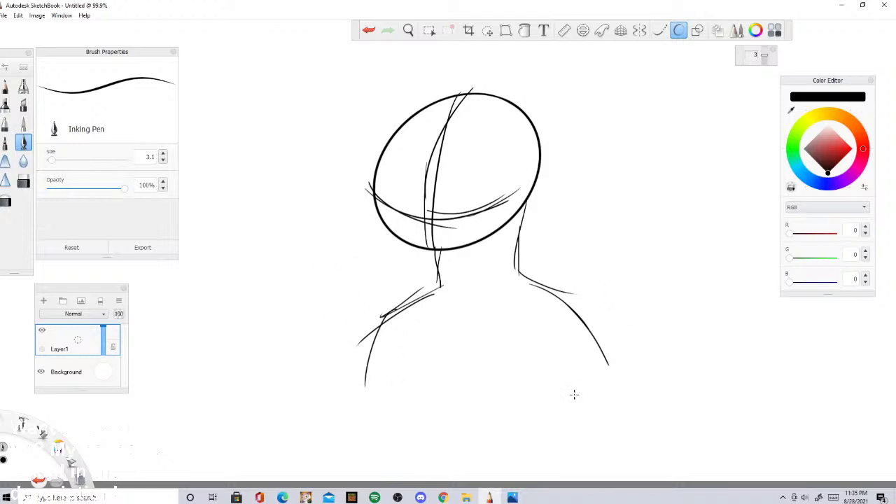
left_click_drag(575, 396, 615, 304)
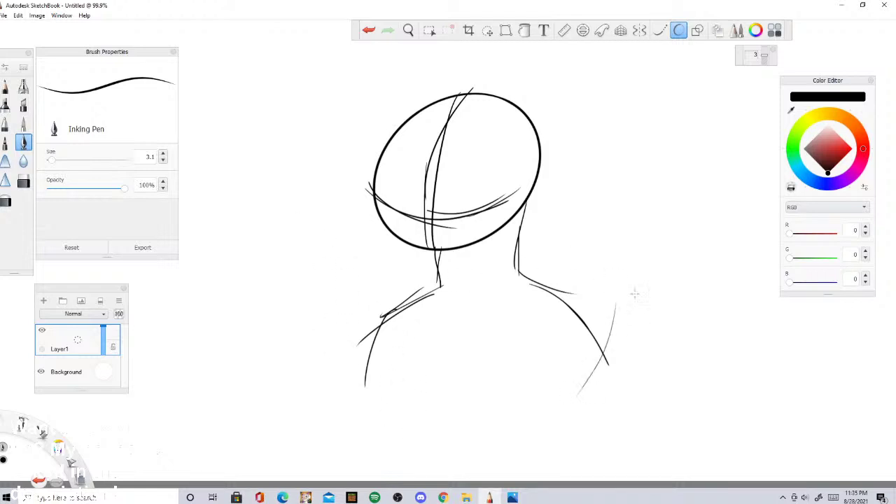
left_click(367, 31)
left_click(364, 32)
left_click(365, 32)
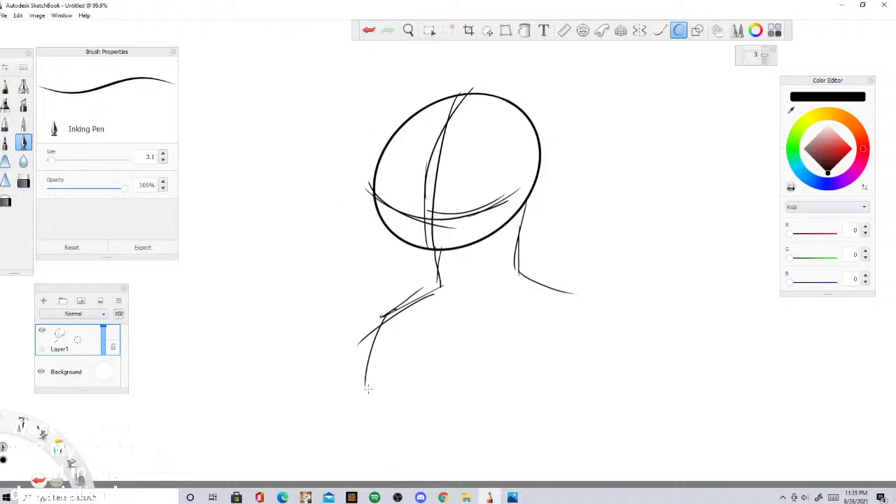
Step: Sketch a bent arm with a raised forearm below the left-hand shoulder, using light curved strokes
left_click_drag(352, 340, 382, 448)
left_click(367, 30)
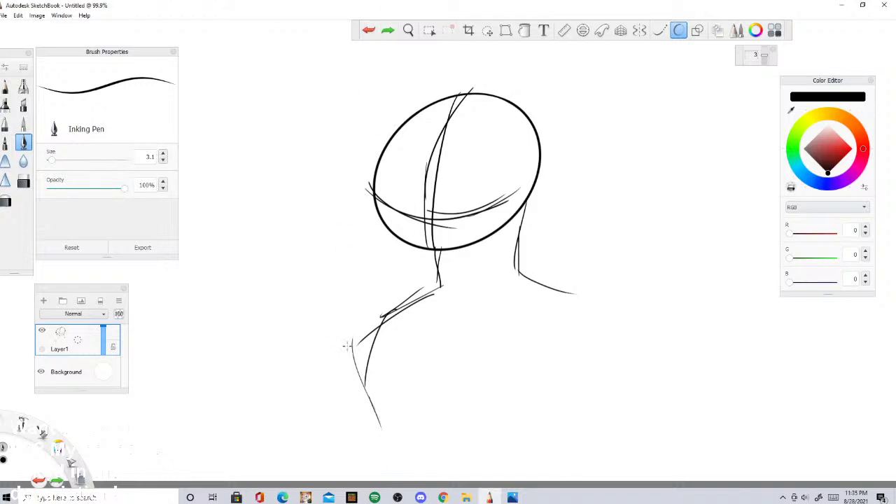
left_click_drag(336, 344, 332, 434)
left_click_drag(329, 394, 355, 465)
mouse_move(338, 431)
left_mouse_down()
mouse_move(380, 474)
mouse_move(418, 383)
left_mouse_up()
left_click_drag(387, 443, 403, 402)
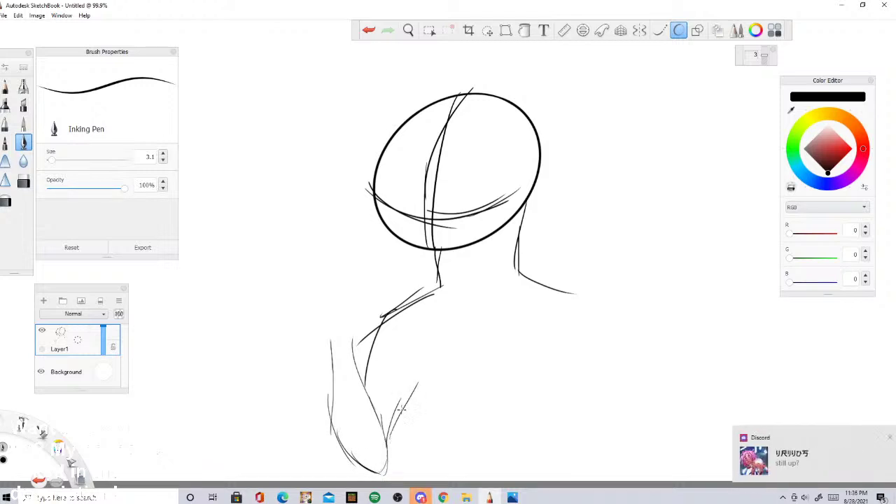
mouse_move(420, 326)
left_mouse_down()
mouse_move(409, 387)
mouse_move(427, 455)
left_mouse_up()
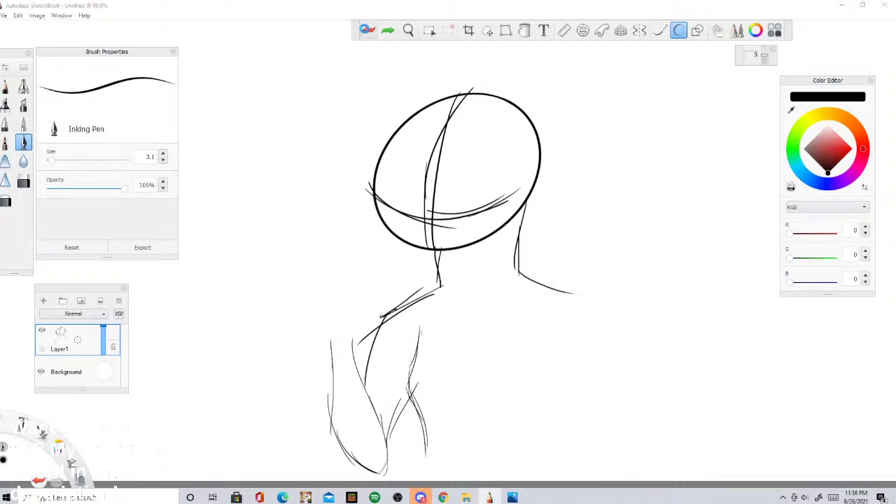
left_click(369, 30)
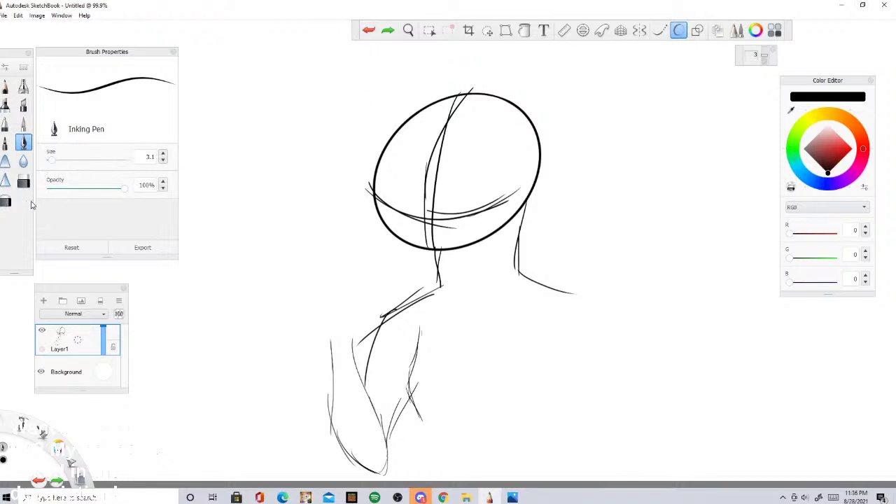
Step: Erase the bent arm and the outer part of the left-hand shoulder with the Hard Eraser
left_click(23, 182)
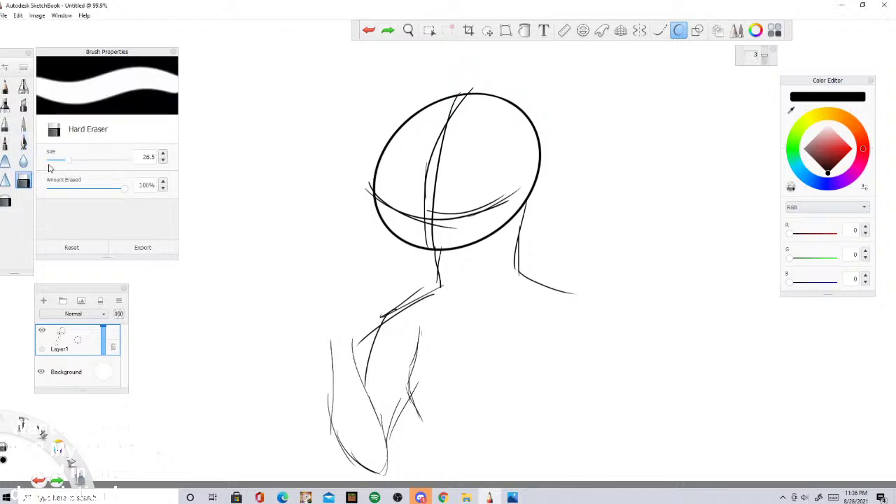
mouse_move(340, 328)
left_mouse_down()
mouse_move(406, 417)
mouse_move(410, 351)
left_mouse_up()
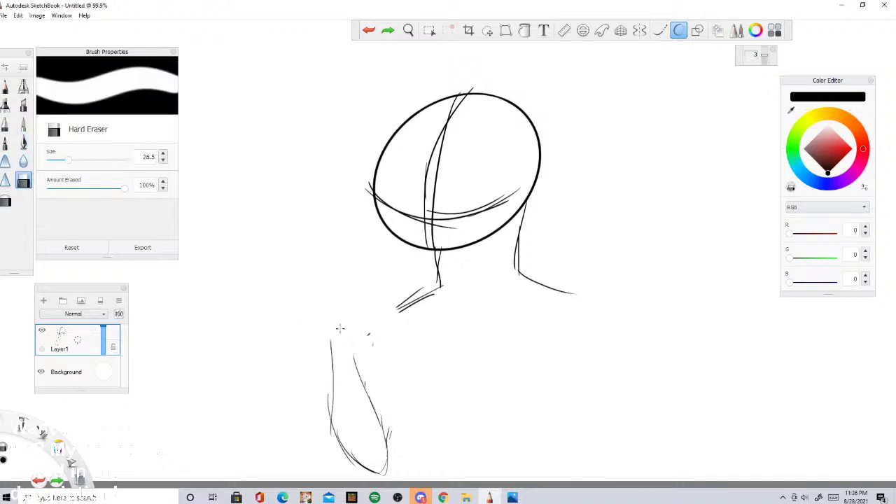
mouse_move(340, 328)
left_mouse_down()
mouse_move(357, 368)
mouse_move(350, 462)
mouse_move(360, 414)
left_mouse_up()
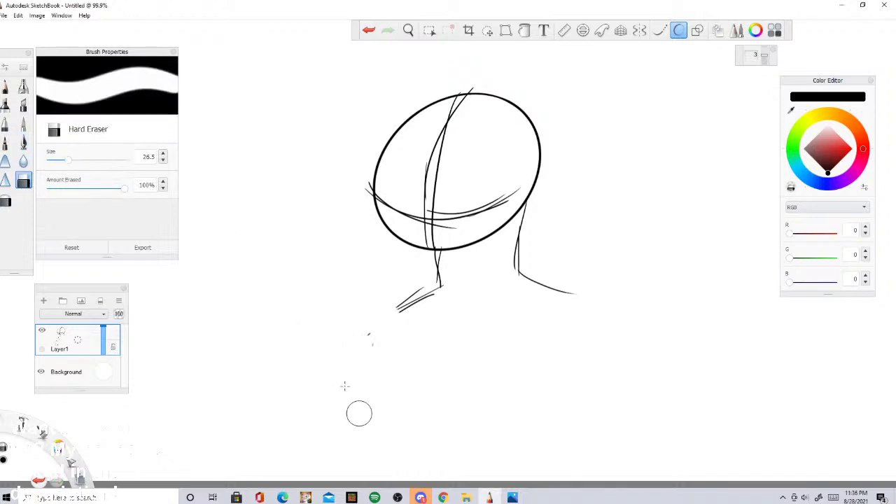
Step: Extend both shoulder lines outward with the Inking Pen and close the bust with a nearly horizontal base line
left_click(9, 145)
left_click(23, 143)
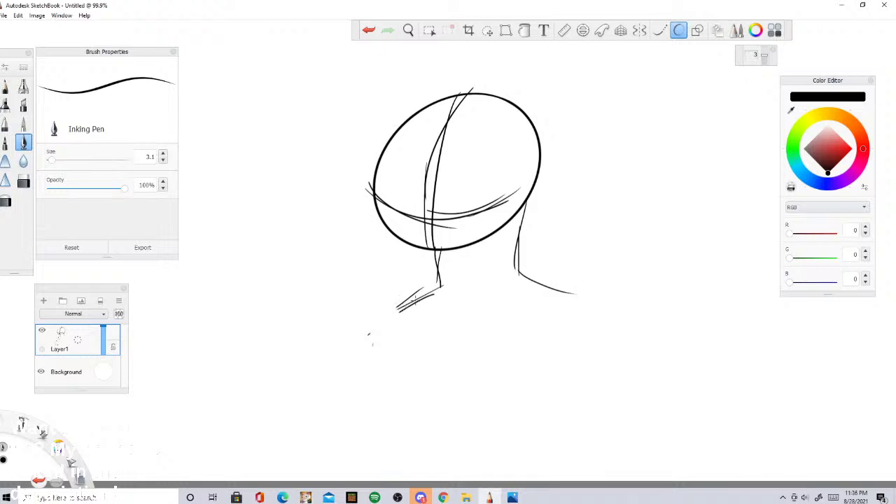
left_click_drag(412, 303, 357, 350)
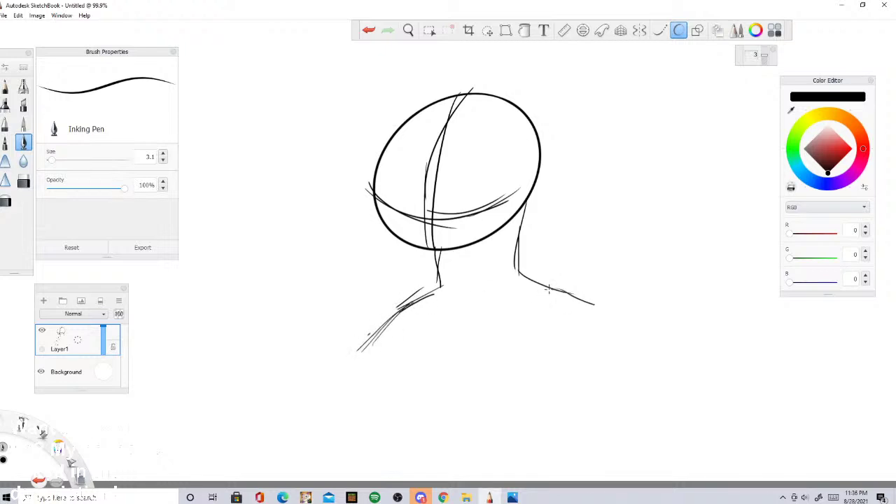
mouse_move(549, 288)
left_mouse_down()
mouse_move(571, 292)
mouse_move(620, 321)
left_mouse_up()
mouse_move(372, 354)
left_mouse_down()
mouse_move(417, 353)
mouse_move(360, 353)
mouse_move(494, 367)
left_mouse_up()
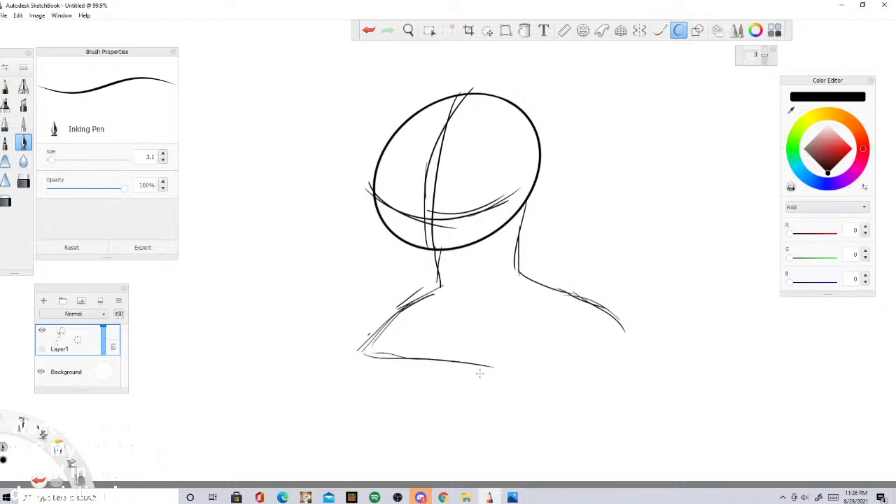
left_click_drag(439, 357, 575, 360)
left_click_drag(494, 356, 601, 349)
left_click_drag(623, 346, 559, 356)
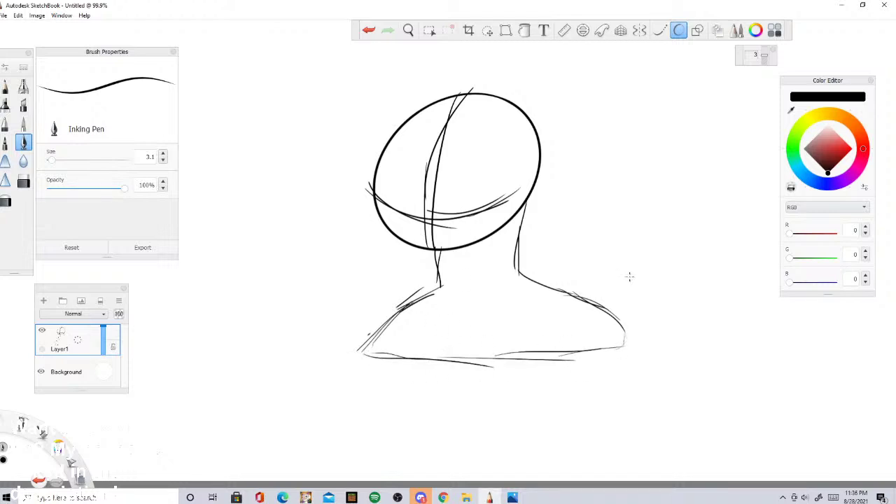
Step: Sketch the long right-hand ear, with tufts at the top of the head and a rounded tip at the bust's base
scroll(501, 350, "down", 3)
scroll(500, 273, "up", 4)
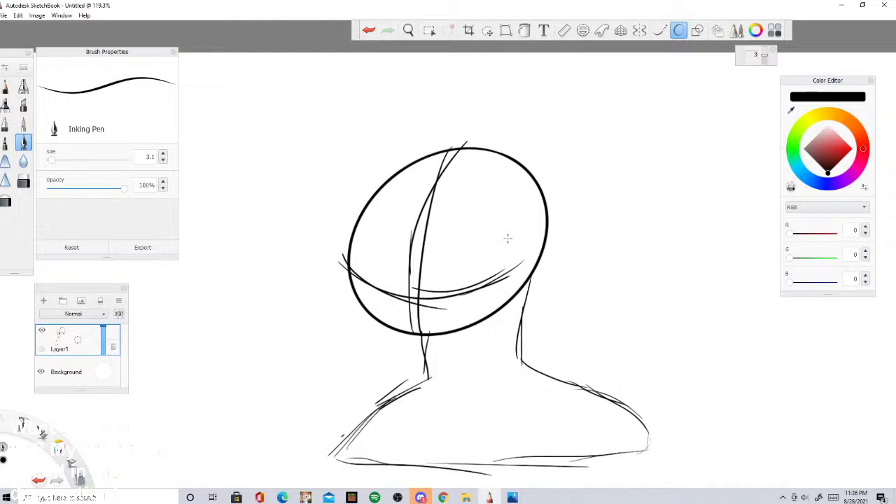
mouse_move(469, 171)
left_mouse_down()
mouse_move(529, 143)
mouse_move(587, 209)
mouse_move(568, 357)
left_mouse_up()
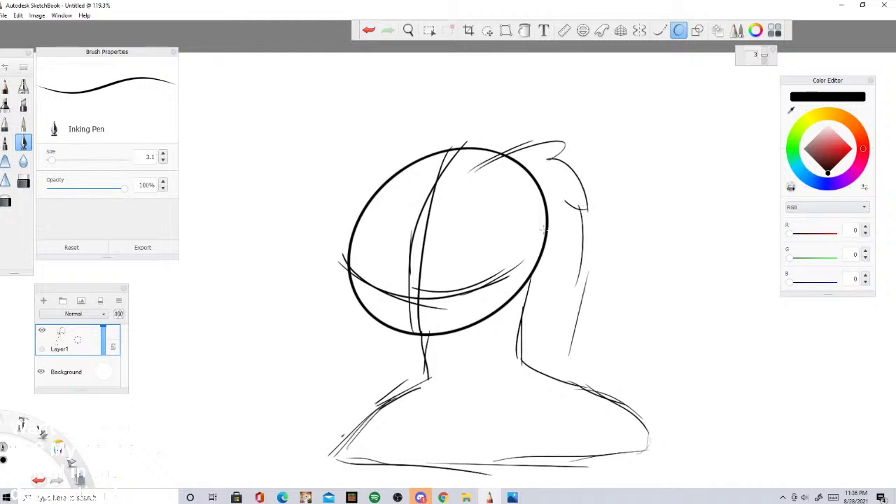
left_click_drag(499, 210, 509, 285)
left_click_drag(503, 231, 512, 299)
mouse_move(517, 301)
left_mouse_down()
mouse_move(511, 408)
mouse_move(537, 449)
mouse_move(576, 462)
mouse_move(572, 354)
left_mouse_up()
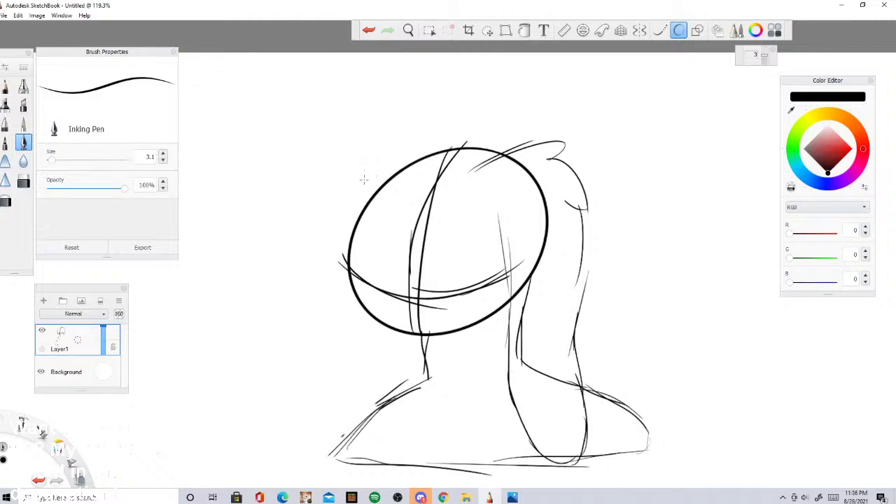
Step: Sketch the long left-hand ear with tufted top and rounded tip, adding a narrow inner strand beside the neck
left_click_drag(394, 179, 371, 154)
mouse_move(347, 152)
left_mouse_down()
mouse_move(371, 179)
mouse_move(333, 196)
mouse_move(348, 199)
mouse_move(320, 231)
left_mouse_up()
mouse_move(323, 231)
left_mouse_down()
mouse_move(325, 282)
mouse_move(364, 392)
mouse_move(371, 452)
left_mouse_up()
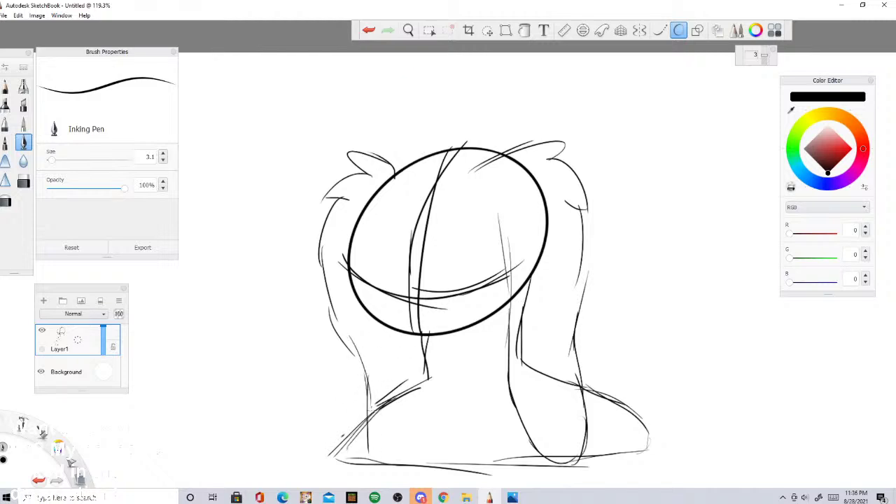
mouse_move(364, 399)
left_mouse_down()
mouse_move(407, 452)
mouse_move(423, 432)
left_mouse_up()
left_click_drag(423, 431, 400, 464)
left_click_drag(425, 424, 427, 350)
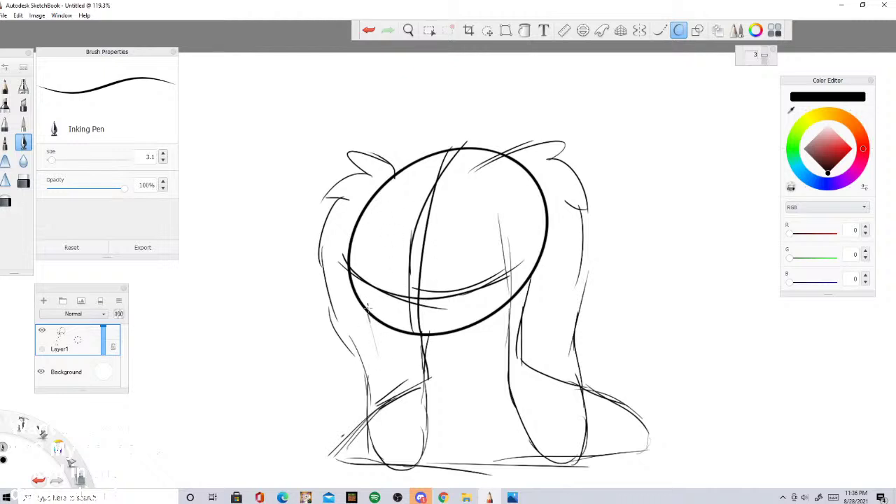
mouse_move(367, 306)
left_mouse_down()
mouse_move(396, 427)
mouse_move(410, 413)
mouse_move(414, 371)
left_mouse_up()
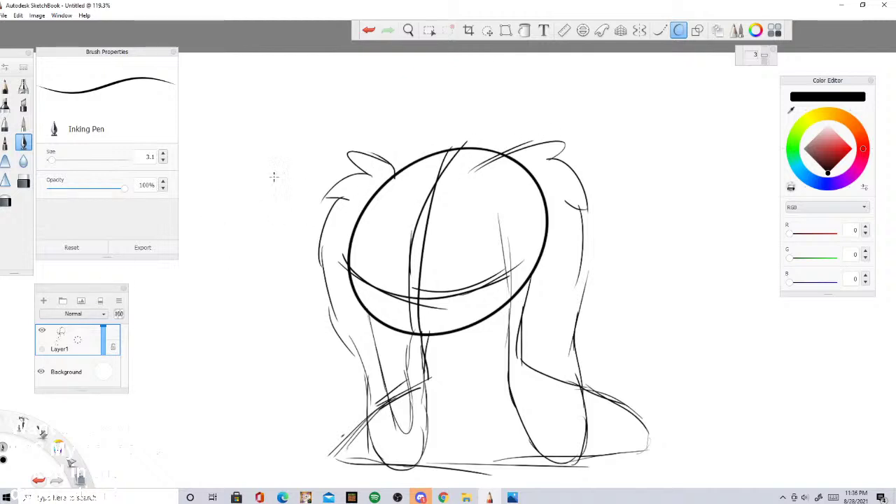
left_click_drag(104, 343, 104, 345)
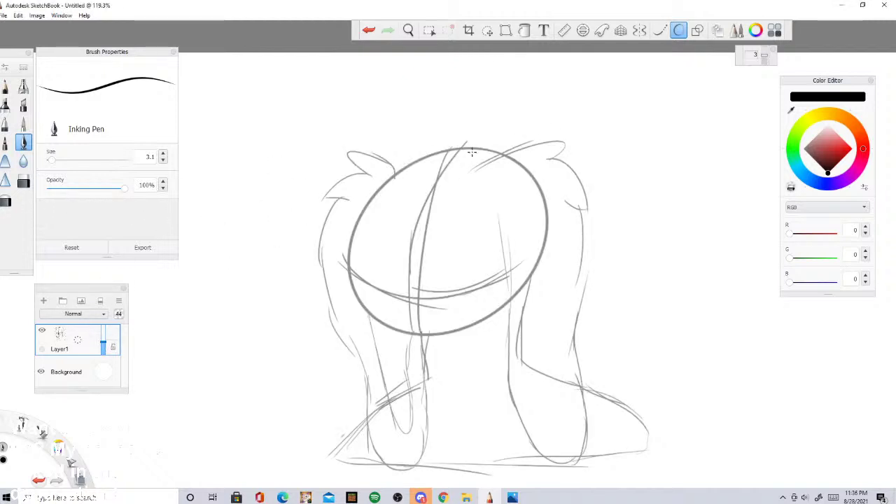
mouse_move(493, 148)
left_mouse_down()
mouse_move(448, 142)
mouse_move(439, 166)
left_mouse_up()
left_click(368, 29)
left_click_drag(111, 348, 111, 325)
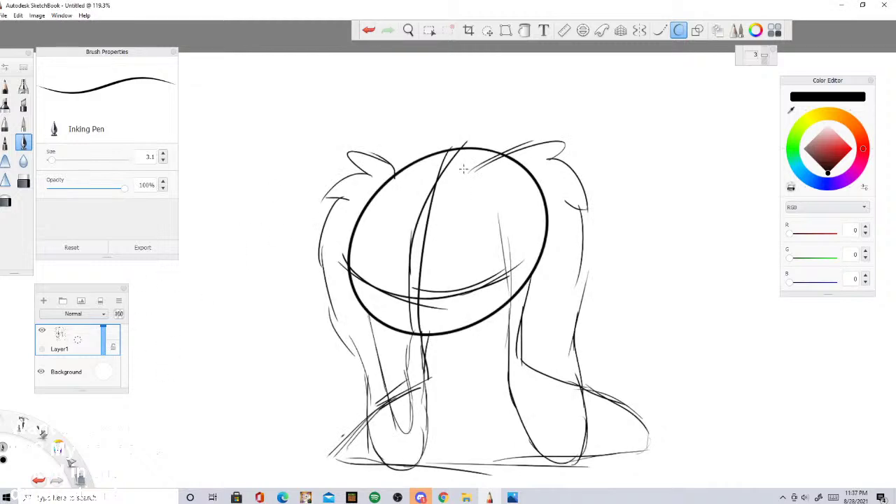
Step: Try to sketch a sweeping hair outline that rises above the head and flares out past the left-hand ear
mouse_move(520, 144)
left_mouse_down()
mouse_move(438, 77)
mouse_move(318, 135)
mouse_move(346, 143)
left_mouse_up()
left_click_drag(340, 143, 289, 210)
mouse_move(307, 171)
left_mouse_down()
mouse_move(296, 221)
mouse_move(239, 259)
left_mouse_up()
left_click_drag(252, 255, 320, 260)
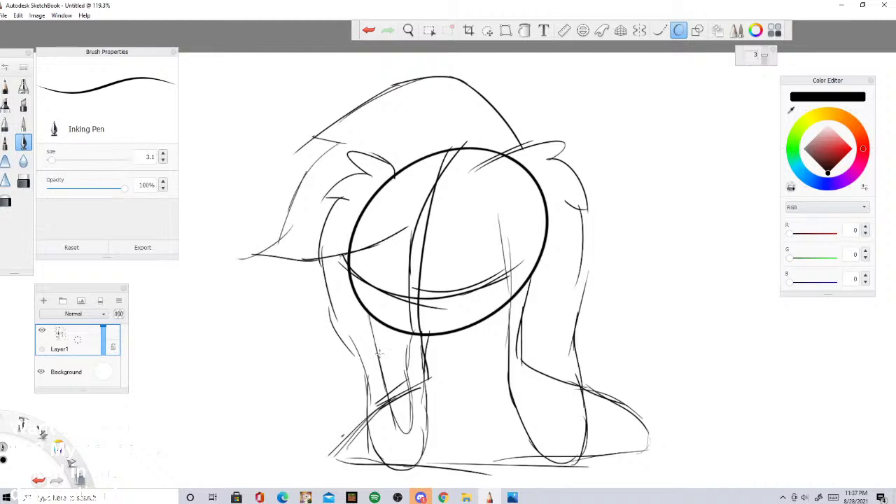
Step: Switch to Photos to check the Ariena reference sheet, and return to the SketchBook drawing
left_click(466, 497)
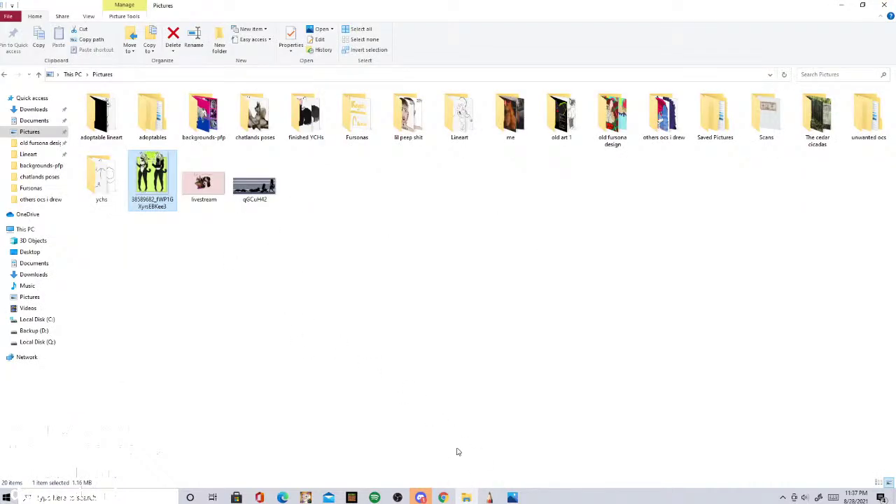
left_click_drag(513, 498, 491, 500)
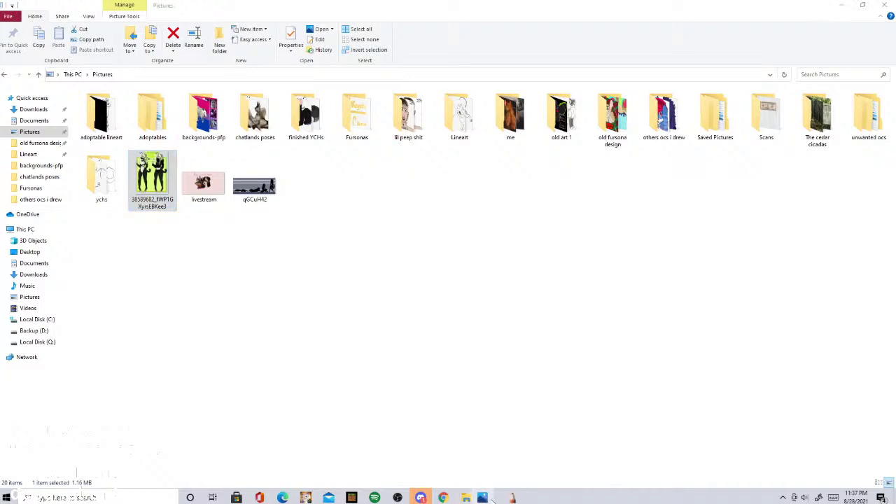
left_click(488, 499)
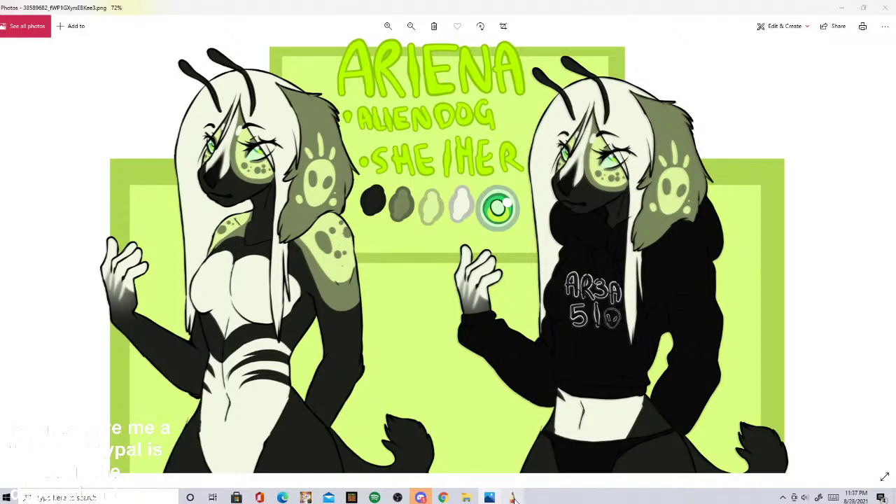
left_click(512, 499)
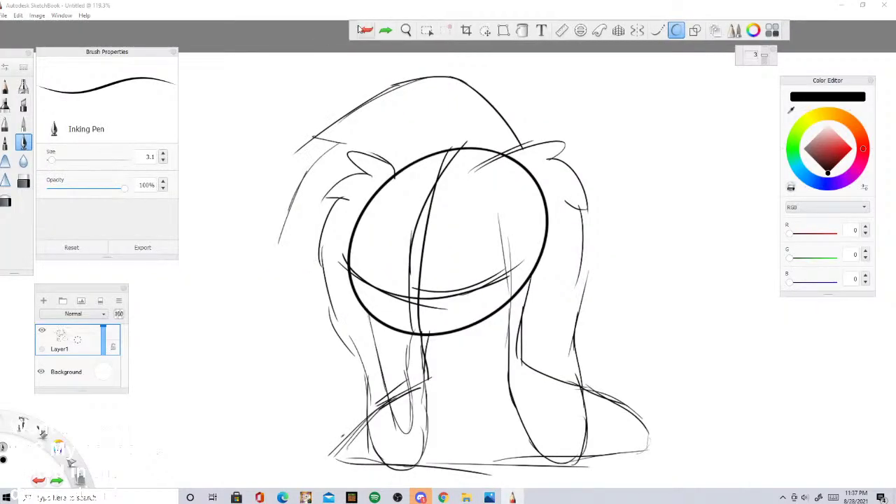
Step: Undo the sweeping hair outline and the short test stroke at the top of the centre line
left_click(360, 29)
left_click(360, 30)
left_click(362, 30)
left_click(361, 30)
left_click(361, 30)
left_click(361, 30)
left_click(364, 30)
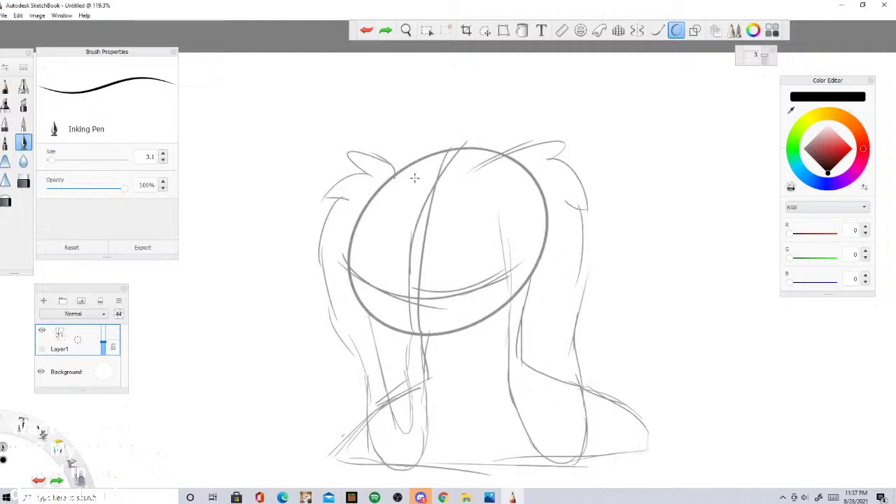
left_click(385, 30)
left_click_drag(439, 162, 412, 191)
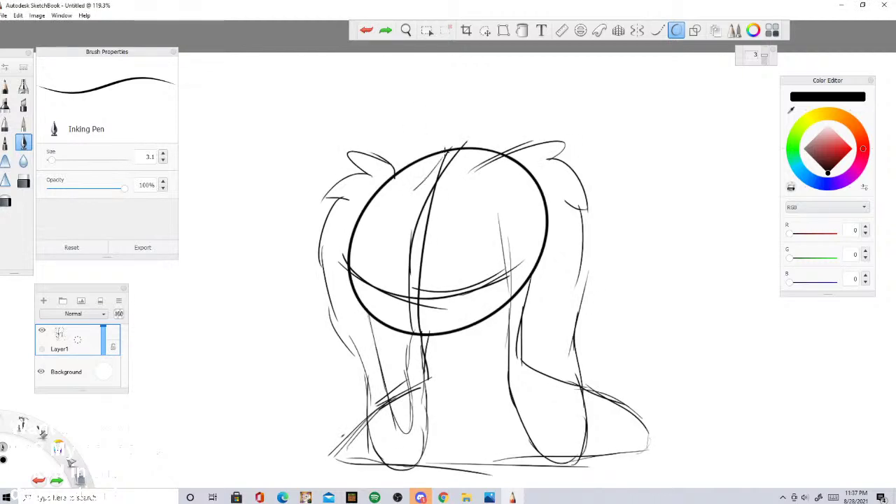
left_click(366, 30)
Step: Set the pen colour to red (255, 15, 15) and sketch the left-hand hair parting and lower face contour, checking the reference sheet
mouse_move(831, 148)
left_mouse_down()
mouse_move(834, 155)
mouse_move(850, 147)
left_mouse_up()
mouse_move(434, 169)
left_mouse_down()
mouse_move(376, 260)
mouse_move(366, 318)
left_mouse_up()
mouse_move(410, 262)
left_mouse_down()
mouse_move(371, 285)
mouse_move(382, 329)
mouse_move(410, 339)
mouse_move(503, 305)
mouse_move(527, 232)
left_mouse_up()
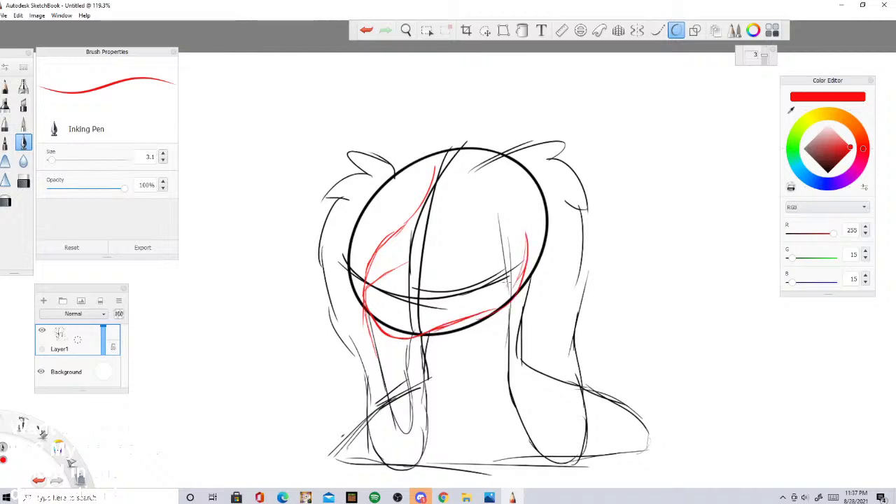
left_click(490, 497)
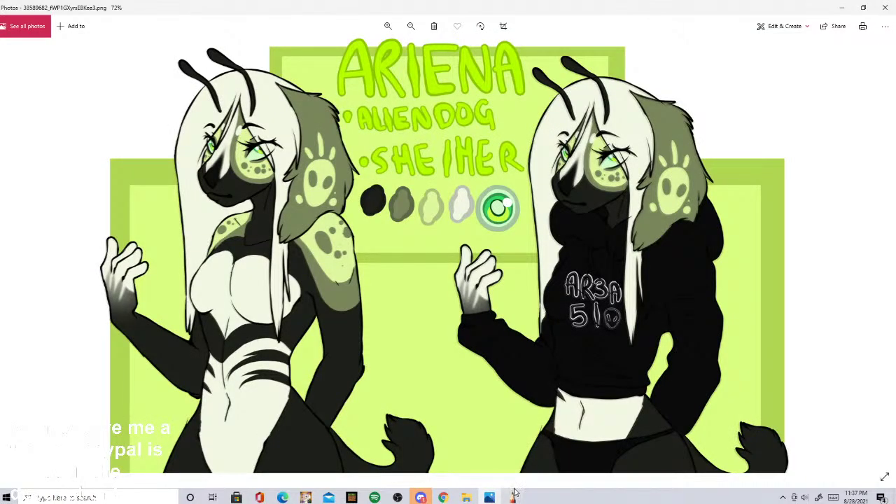
left_click(514, 496)
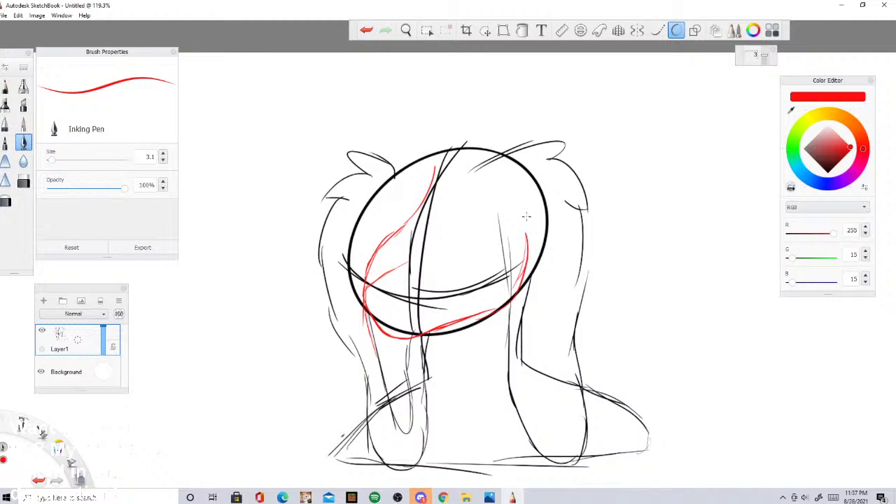
Step: Undo the last red stroke and sketch the right-hand side of the hair parting, with a strand falling past the jaw
left_click(366, 30)
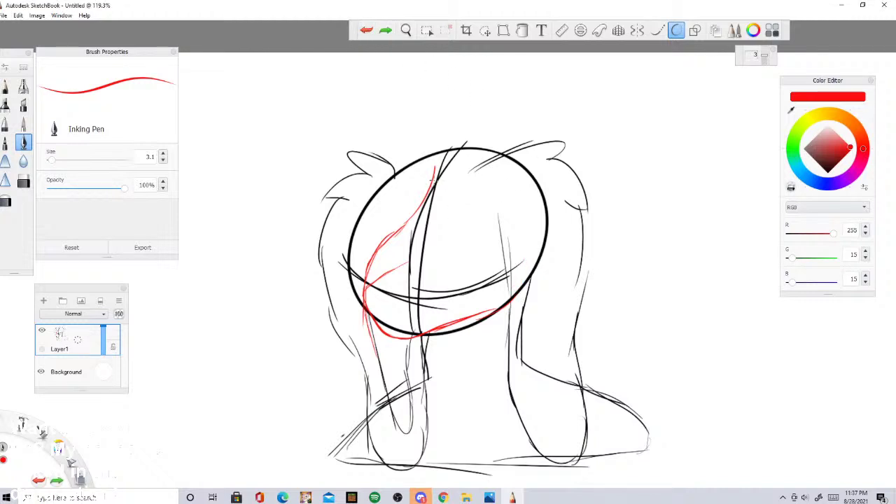
mouse_move(434, 182)
left_mouse_down()
mouse_move(519, 266)
mouse_move(523, 323)
left_mouse_up()
left_click_drag(518, 266, 502, 370)
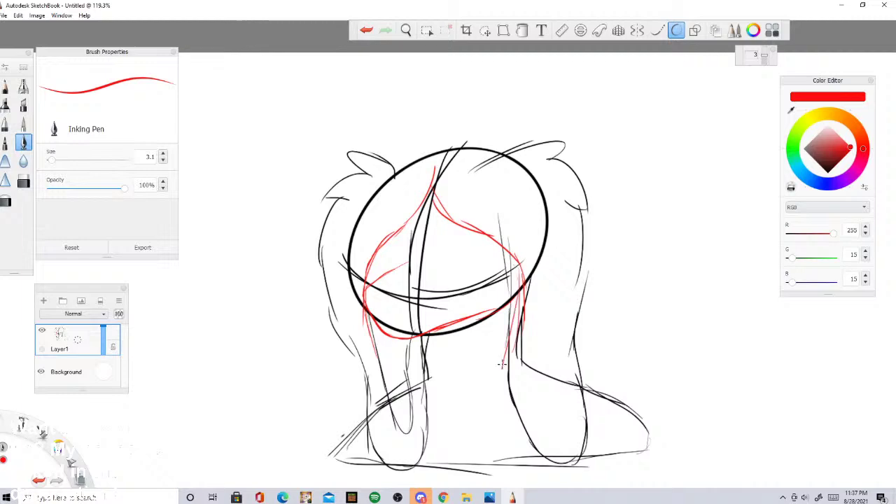
left_click_drag(518, 292, 505, 384)
left_click_drag(517, 267, 507, 413)
left_click_drag(512, 345, 507, 385)
Step: Check the reference sheet and redraw the right-hand ear in red, with tufted top, long sides and rounded tip
left_click(491, 497)
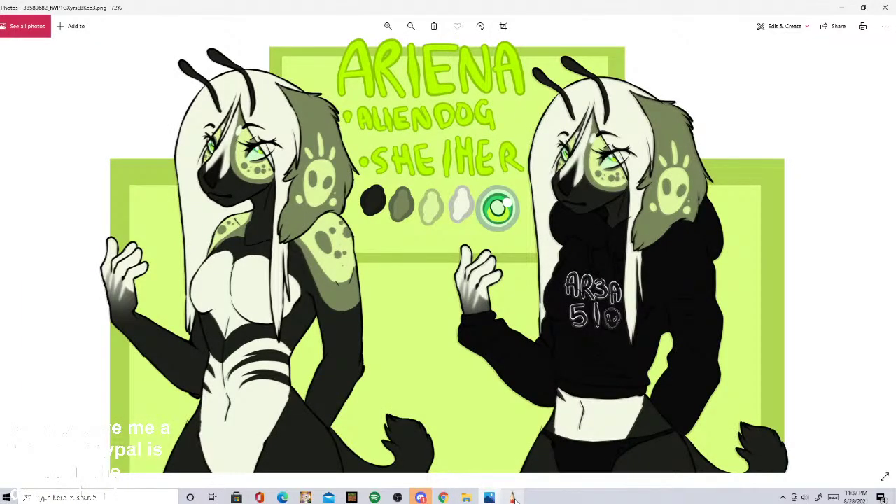
left_click(514, 498)
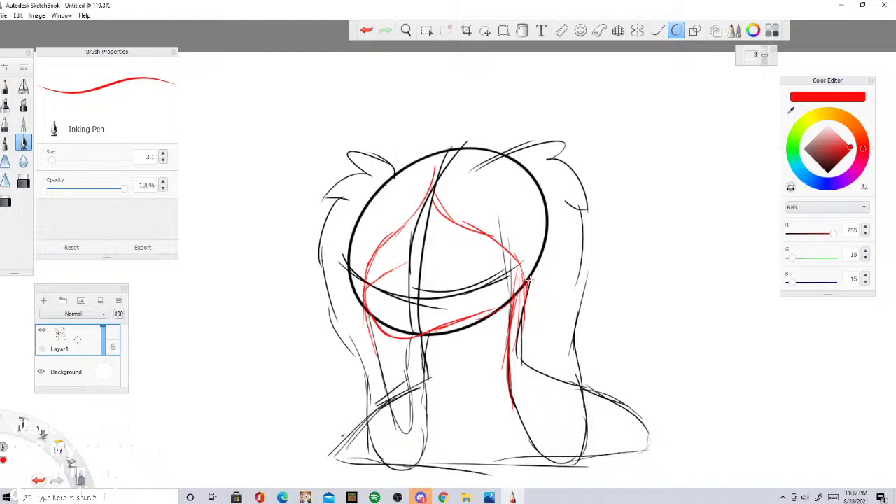
mouse_move(529, 279)
left_mouse_down()
mouse_move(519, 384)
mouse_move(534, 428)
left_mouse_up()
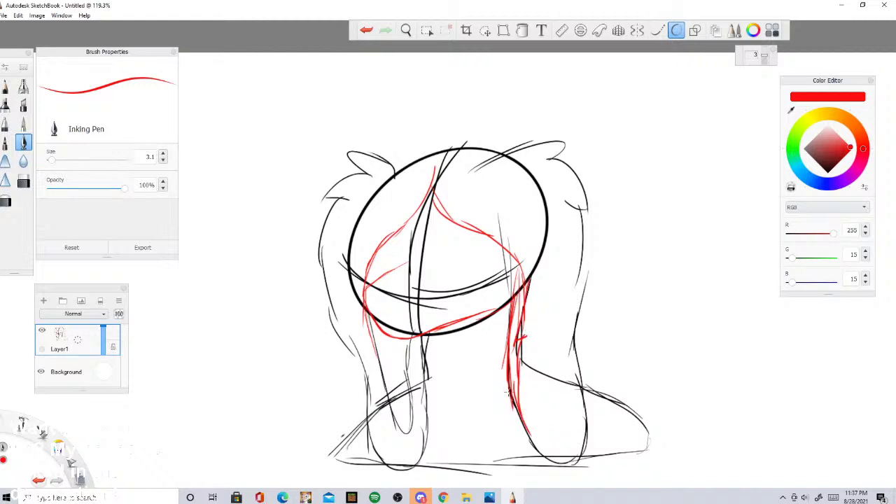
mouse_move(507, 392)
left_mouse_down()
mouse_move(570, 467)
mouse_move(599, 455)
mouse_move(583, 340)
left_mouse_up()
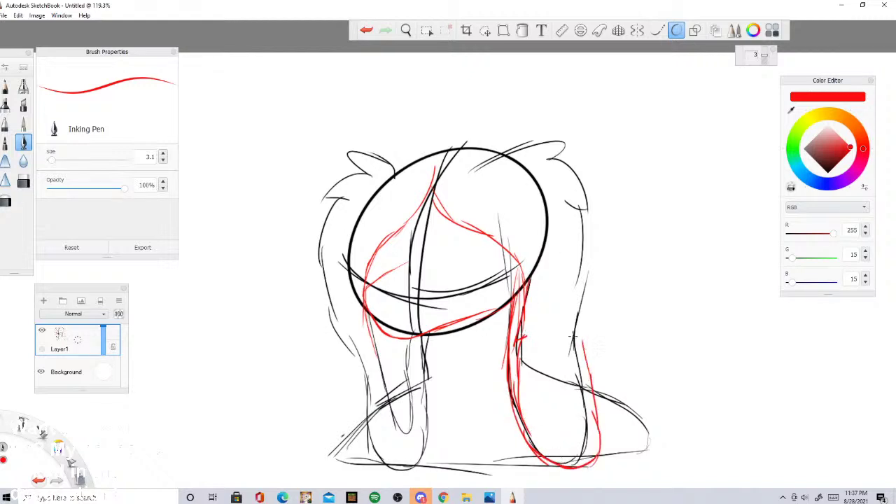
mouse_move(472, 159)
left_mouse_down()
mouse_move(557, 121)
mouse_move(542, 147)
mouse_move(565, 181)
mouse_move(592, 308)
mouse_move(587, 340)
left_mouse_up()
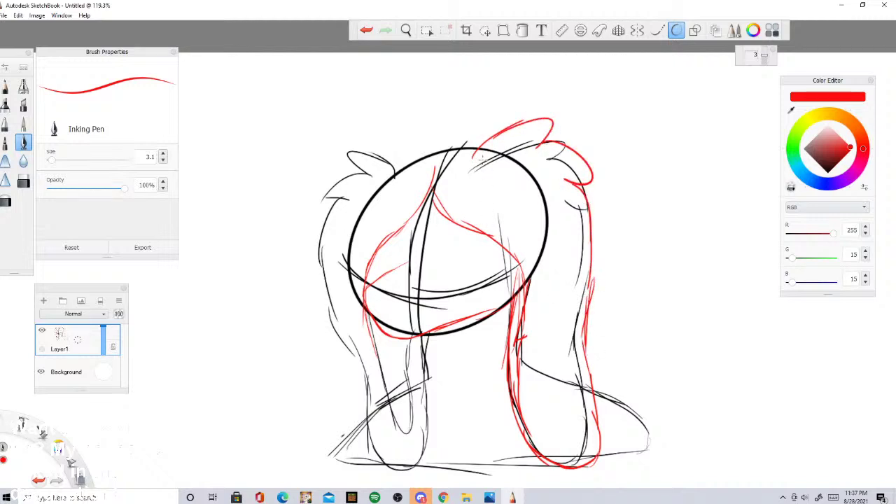
Step: Try to sketch the right-hand ear's inner edge and a hair outline arching over the head and down the left-hand side in red
left_click_drag(472, 154, 523, 257)
left_click_drag(511, 214, 522, 281)
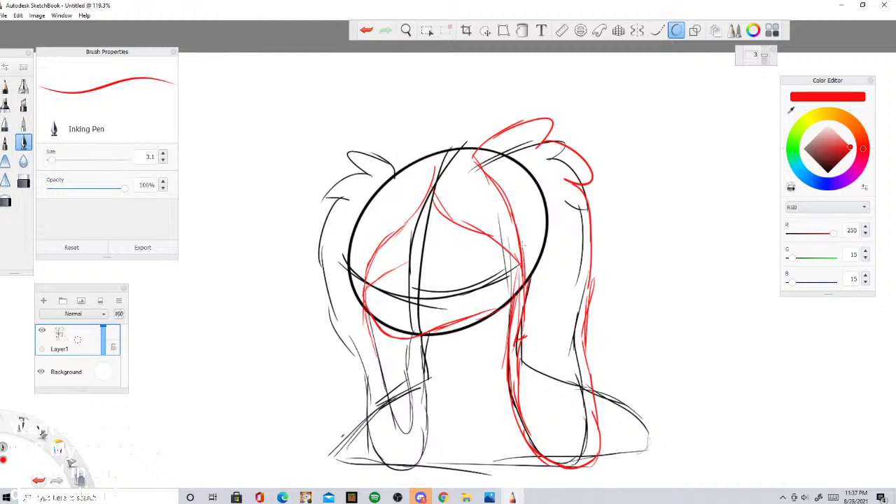
mouse_move(508, 128)
left_mouse_down()
mouse_move(470, 107)
mouse_move(383, 128)
mouse_move(336, 226)
mouse_move(355, 347)
left_mouse_up()
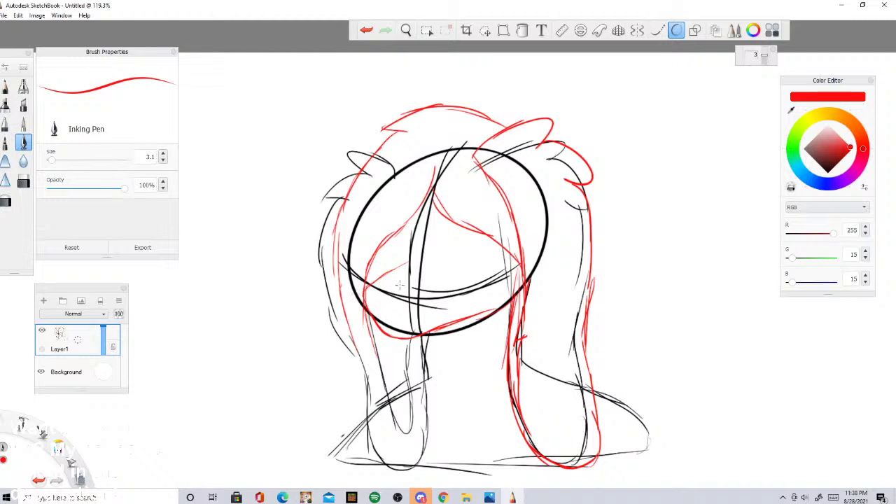
Step: Undo the red strokes for the hair outline, right-hand ear, strand and right-hand parting, keeping the first left-hand face contour
left_click(23, 181)
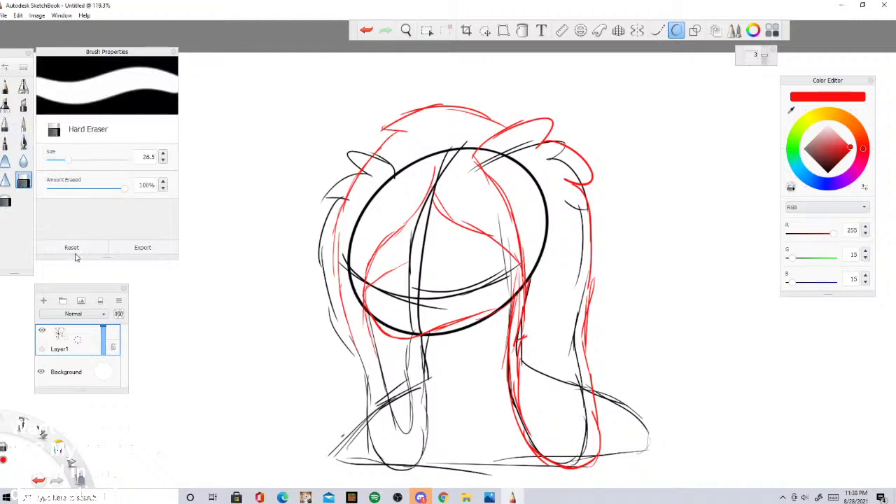
left_click(365, 28)
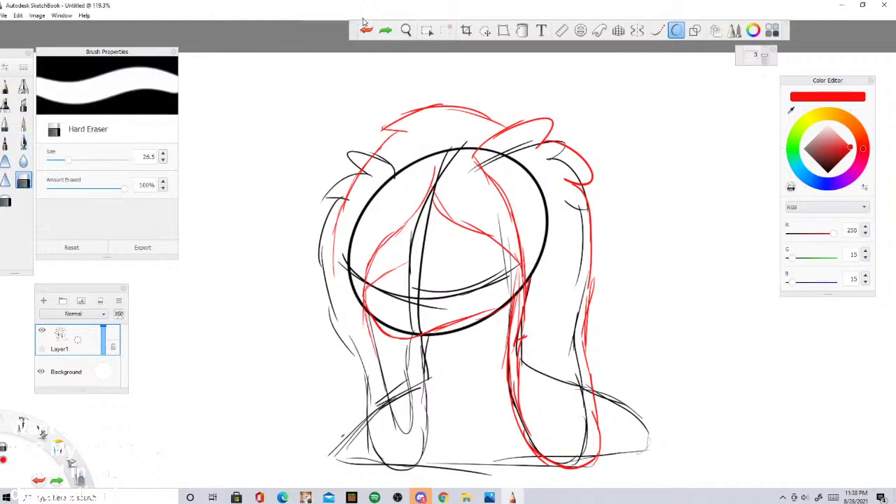
left_click(365, 29)
left_click(365, 30)
left_click(365, 30)
left_click(366, 31)
left_click(365, 30)
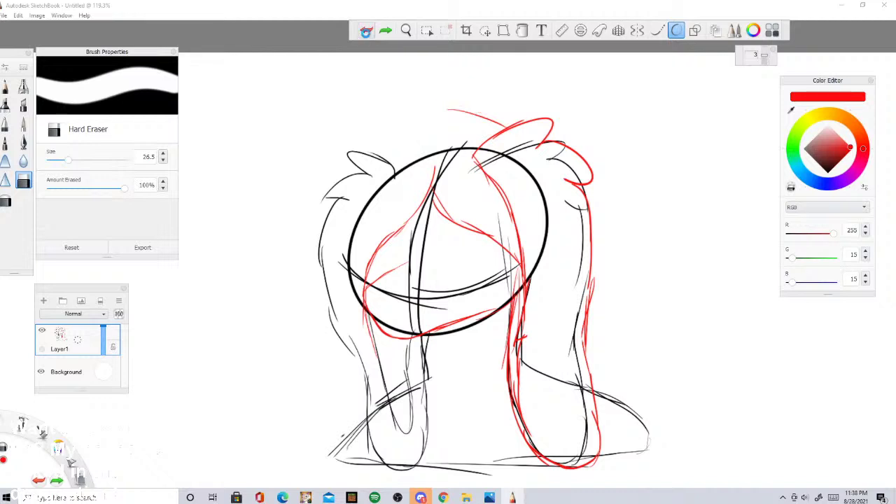
left_click(366, 31)
left_click(366, 31)
left_click(365, 31)
left_click(365, 32)
left_click(366, 33)
left_click(365, 34)
left_click(365, 34)
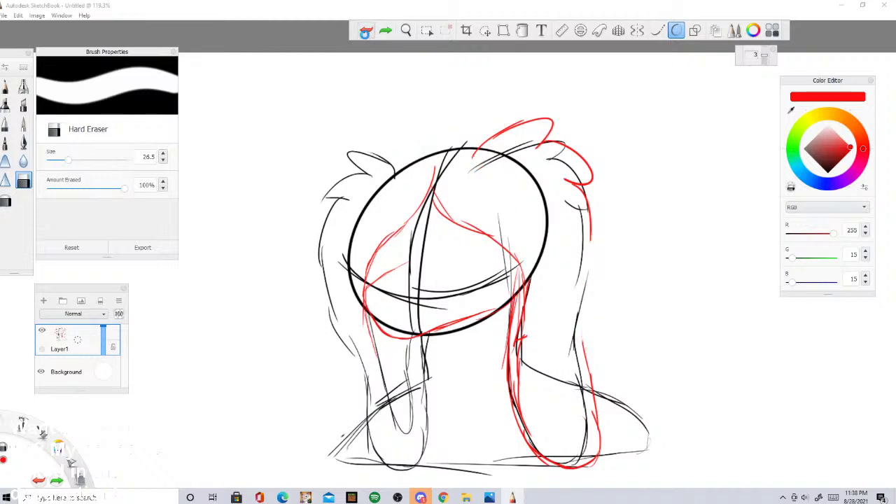
left_click(365, 36)
left_click(365, 39)
left_click(364, 38)
left_click(365, 39)
left_click(365, 39)
left_click(364, 38)
left_click(365, 38)
left_click(365, 39)
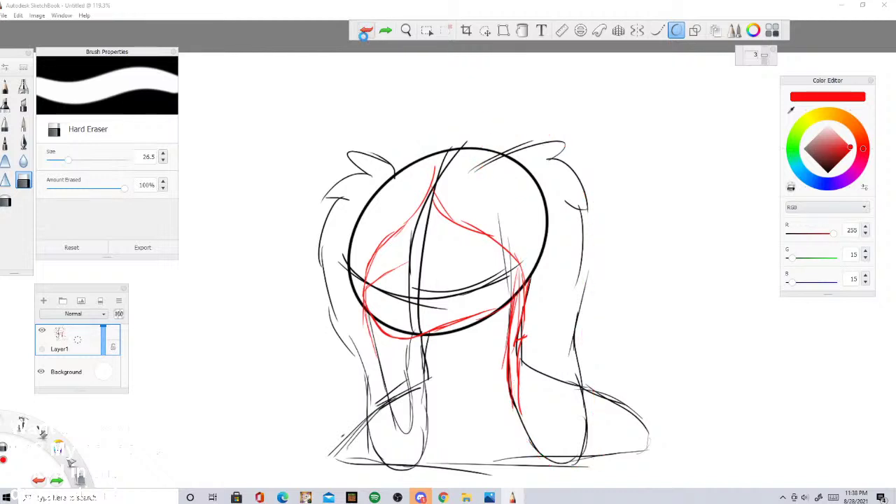
left_click(365, 39)
left_click(365, 39)
left_click(365, 39)
left_click(365, 38)
left_click(364, 39)
left_click(365, 38)
left_click(364, 38)
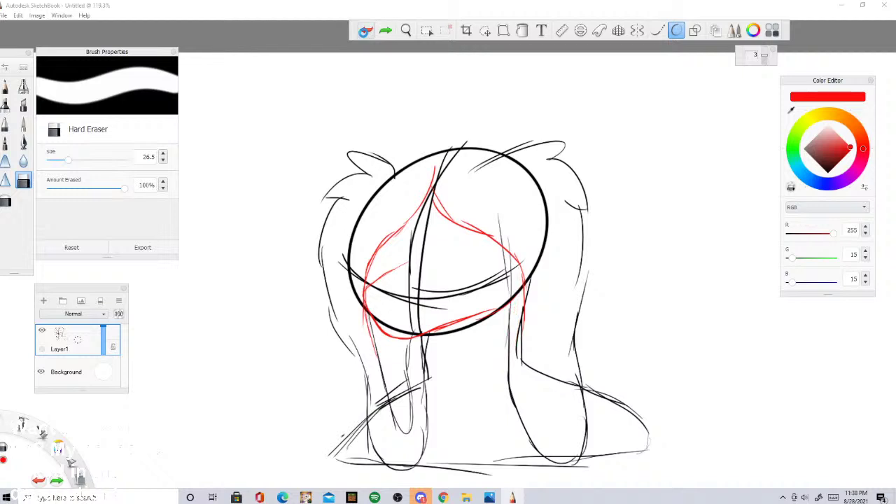
left_click(365, 38)
left_click(364, 38)
left_click(365, 39)
left_click(365, 38)
left_click(365, 39)
left_click(365, 39)
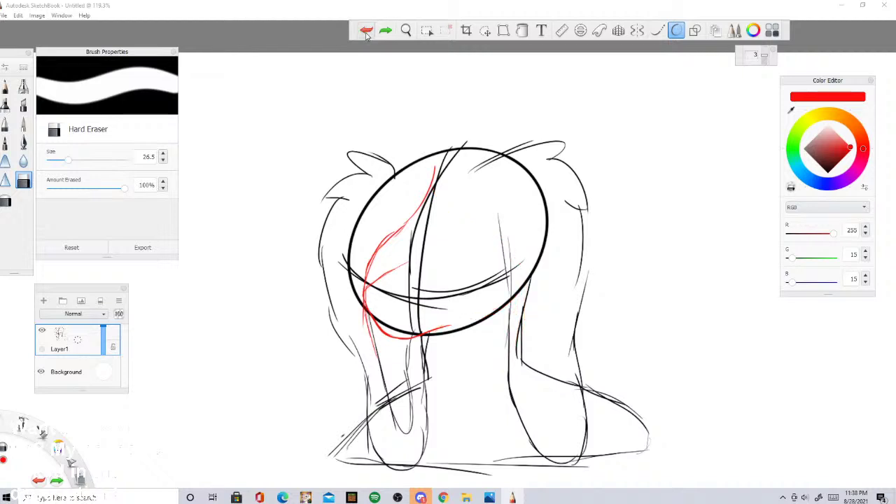
left_click(366, 37)
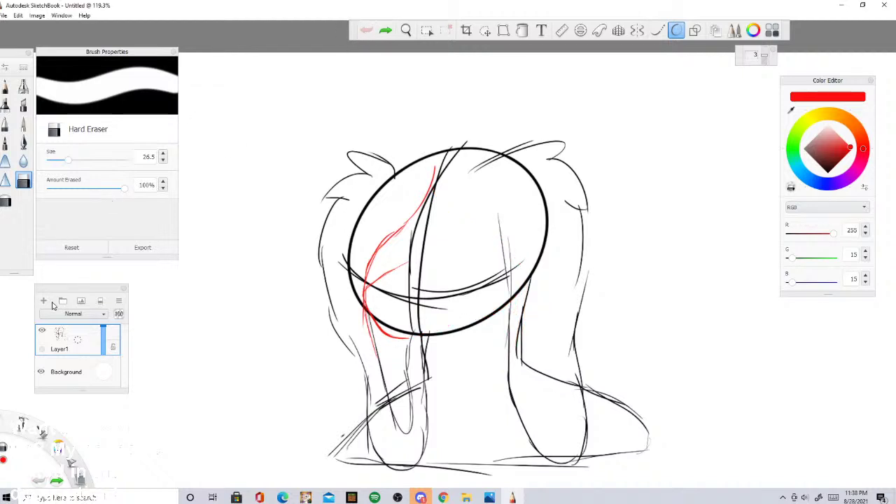
Step: Set the Inking Pen colour to black, add a new layer above the sketch and lower the sketch layer's opacity
left_click_drag(846, 159, 829, 198)
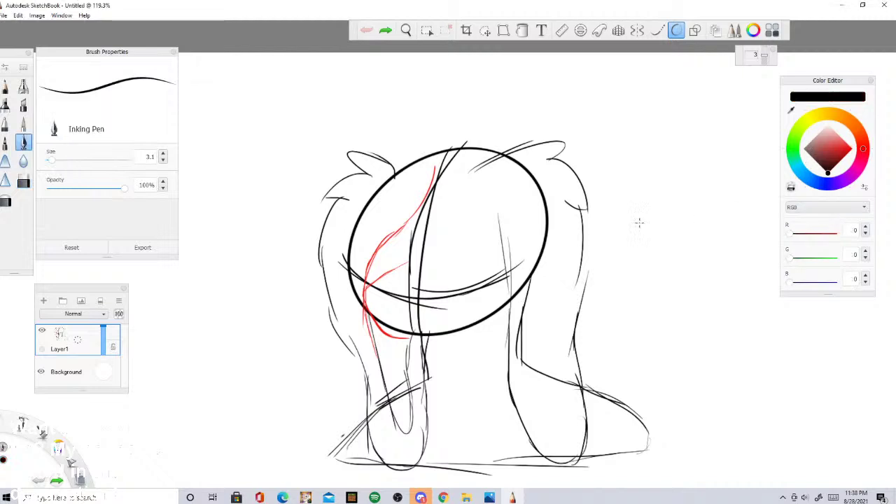
left_click(43, 301)
left_click(67, 373)
left_click_drag(105, 366, 102, 374)
left_click(59, 336)
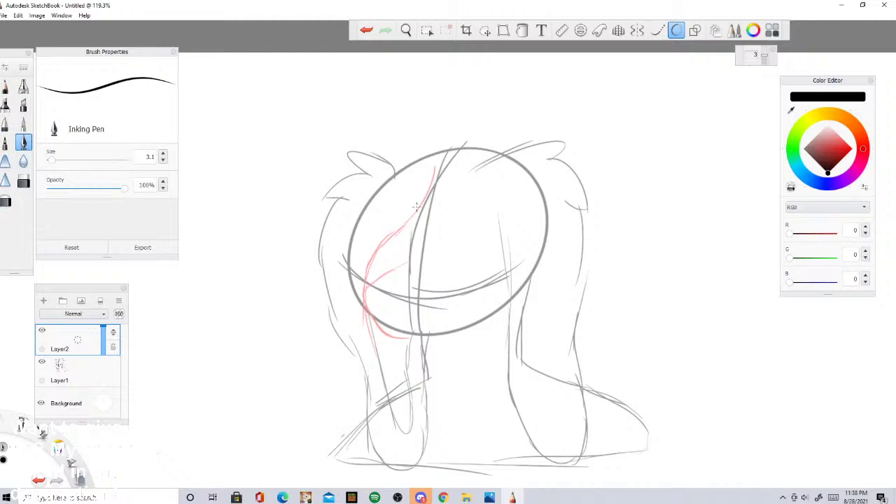
Step: Sketch the right-hand ear in black on the new layer, with a tufted top, long sides and rounded tip
mouse_move(467, 171)
left_mouse_down()
mouse_move(539, 127)
mouse_move(539, 144)
mouse_move(569, 154)
mouse_move(588, 192)
left_mouse_up()
mouse_move(566, 157)
left_mouse_down()
mouse_move(588, 193)
mouse_move(594, 234)
left_mouse_up()
left_click_drag(515, 190, 521, 320)
left_click_drag(524, 266, 519, 385)
mouse_move(515, 346)
left_mouse_down()
mouse_move(521, 431)
mouse_move(538, 420)
mouse_move(534, 438)
mouse_move(567, 471)
left_mouse_up()
mouse_move(551, 464)
left_mouse_down()
mouse_move(584, 463)
mouse_move(593, 431)
mouse_move(575, 360)
mouse_move(591, 231)
left_mouse_up()
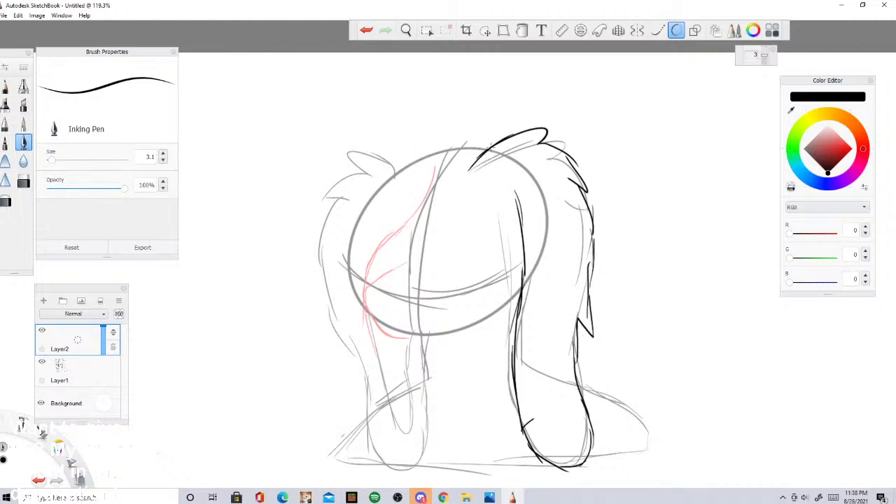
Step: Try to sketch the crown's hair outline and a pointed tuft for the left-hand ear
left_click_drag(490, 145, 439, 146)
left_click(366, 30)
mouse_move(389, 169)
left_mouse_down()
mouse_move(350, 149)
mouse_move(384, 154)
left_mouse_up()
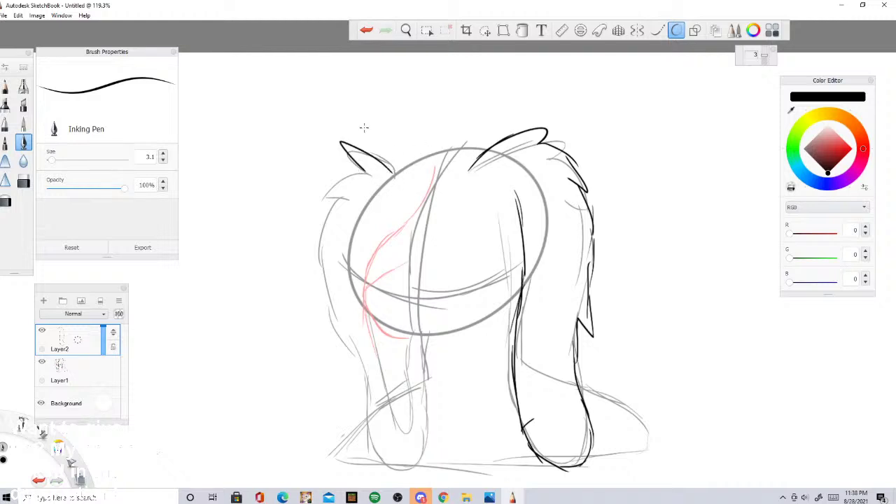
left_click(367, 30)
Step: Try to sketch the left-hand hair parting and the lower face contour from cheek to chin
mouse_move(432, 170)
left_mouse_down()
mouse_move(387, 208)
mouse_move(405, 183)
mouse_move(388, 216)
left_mouse_up()
mouse_move(398, 260)
left_mouse_down()
mouse_move(368, 278)
mouse_move(370, 315)
left_mouse_up()
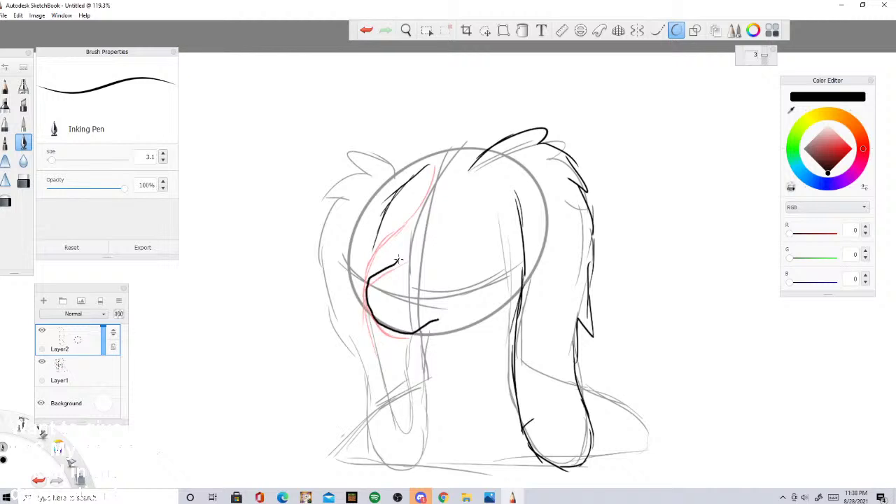
left_click(366, 30)
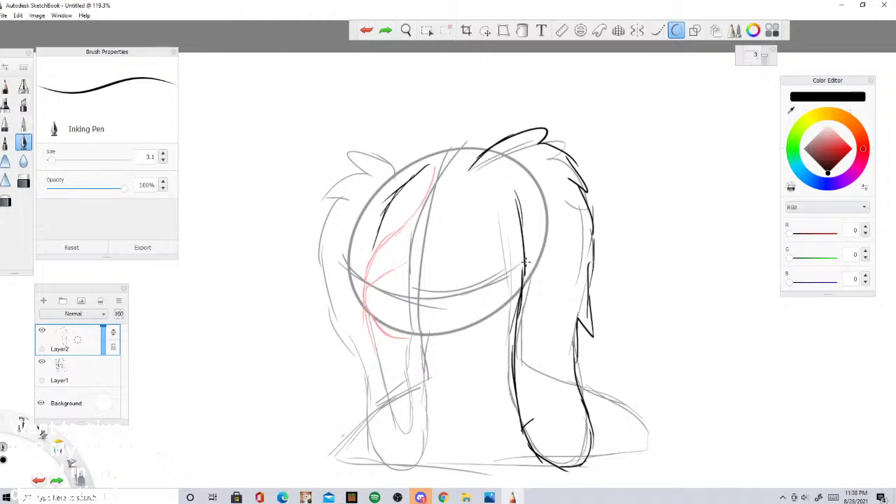
Step: Outline the jaw up to the right-hand ear and redraw the left-hand cheek with a notch below the brow
mouse_move(526, 262)
left_mouse_down()
mouse_move(485, 315)
mouse_move(434, 330)
mouse_move(388, 320)
mouse_move(392, 325)
mouse_move(380, 311)
mouse_move(377, 281)
mouse_move(412, 257)
left_mouse_up()
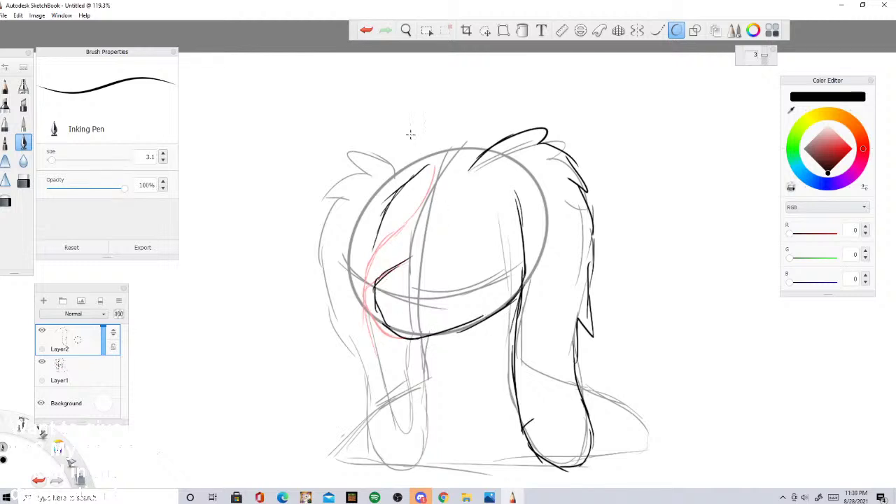
left_click(364, 31)
left_click(365, 32)
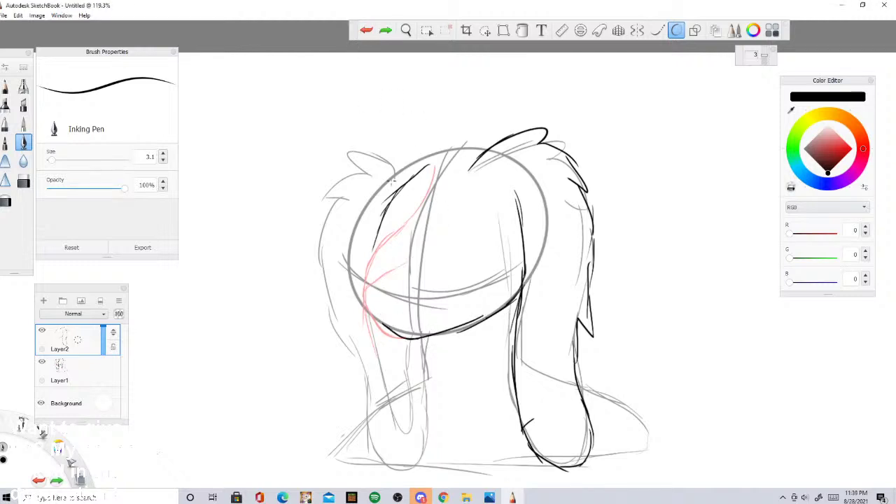
mouse_move(397, 235)
left_mouse_down()
mouse_move(398, 270)
mouse_move(370, 280)
mouse_move(366, 308)
mouse_move(405, 337)
left_mouse_up()
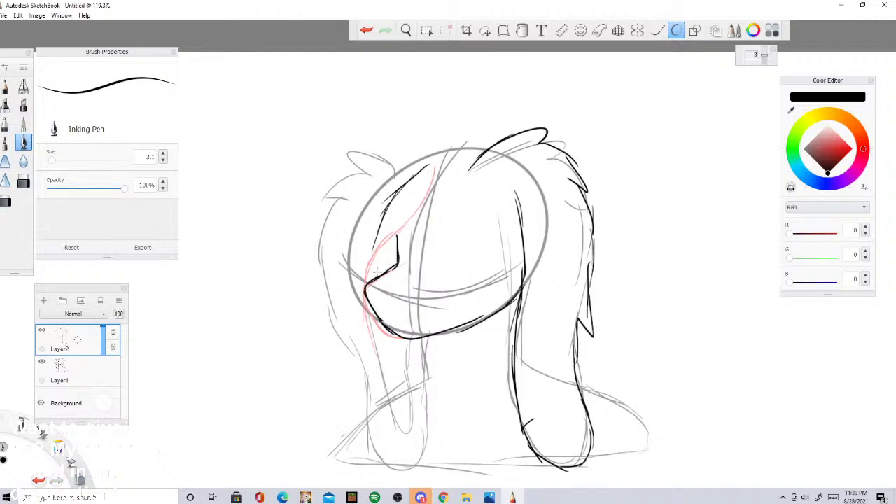
Step: Try a second line for the left-hand hair parting, then undo and erase the parting strokes
left_click_drag(432, 177, 374, 274)
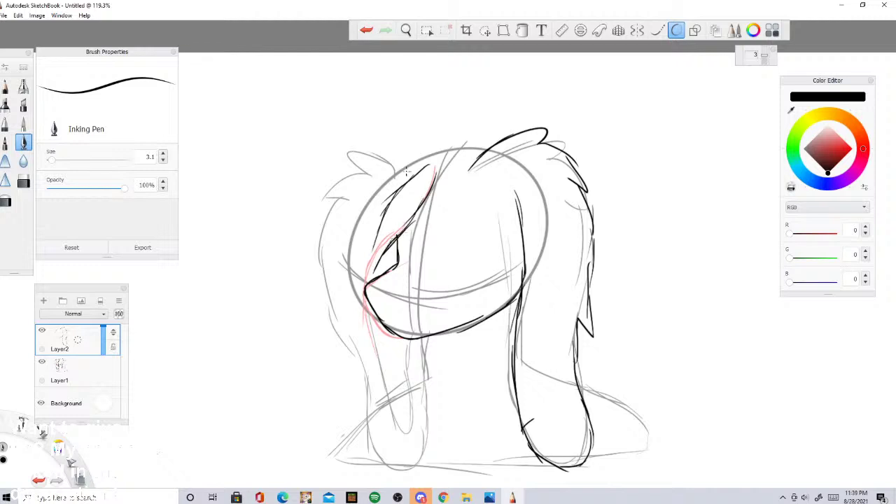
left_click(366, 29)
left_click(367, 30)
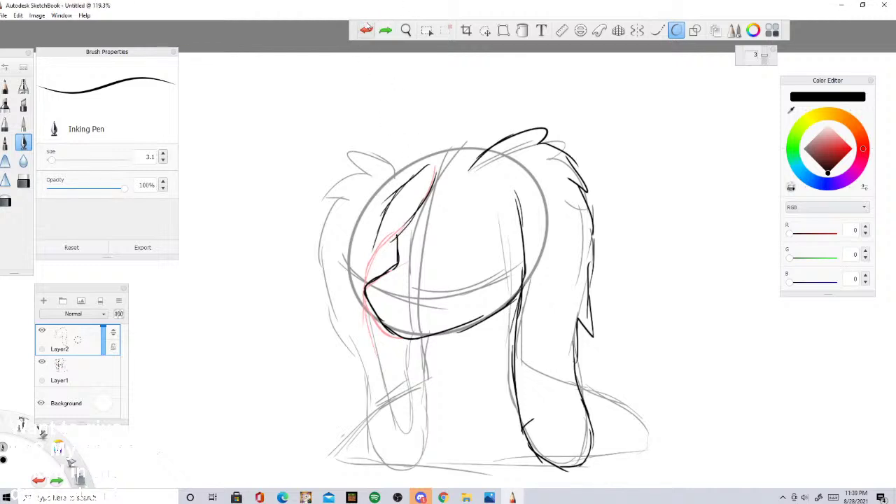
left_click(366, 29)
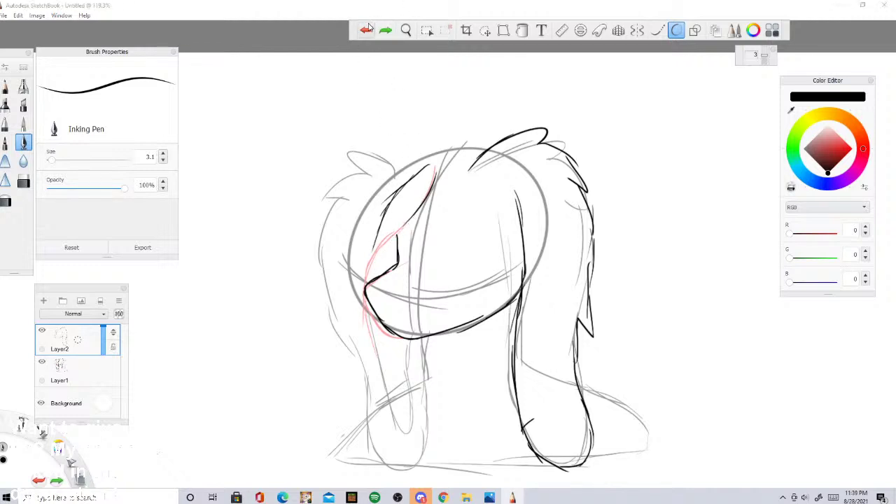
left_click(23, 181)
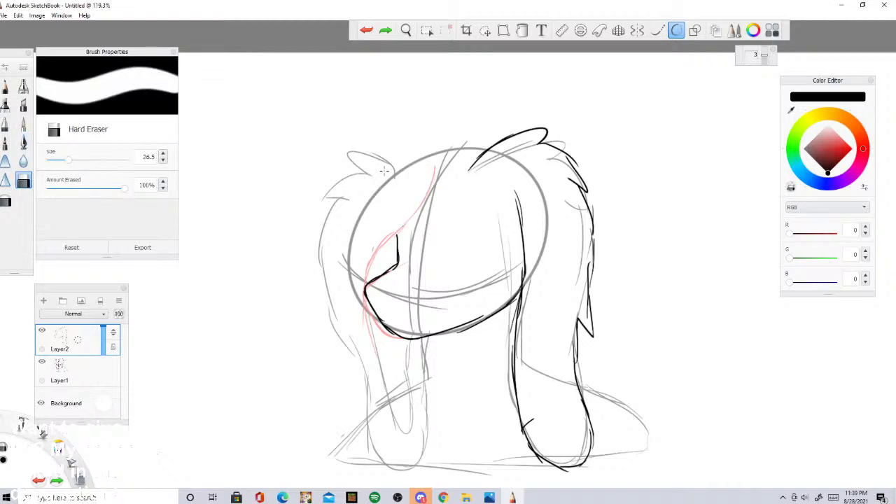
left_click(23, 142)
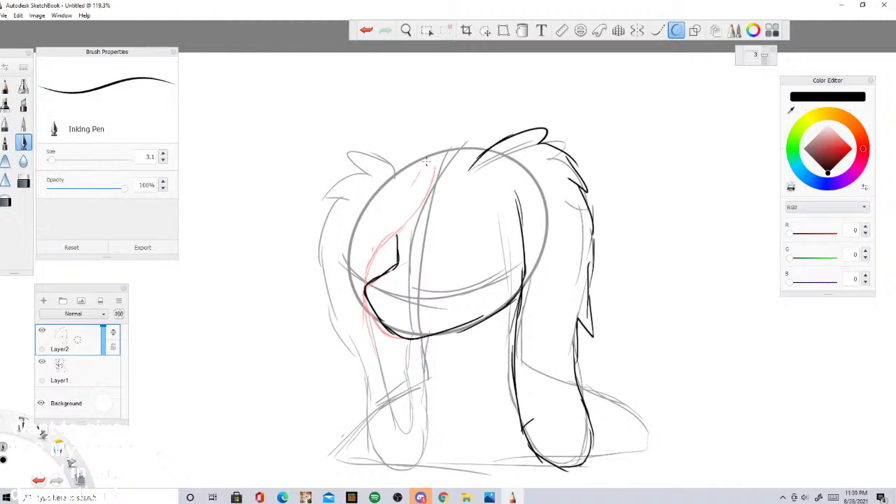
Step: Sketch the hair parting as a peak on the forehead, with the right-hand side falling into a long strand past the jaw
left_click_drag(426, 162, 379, 239)
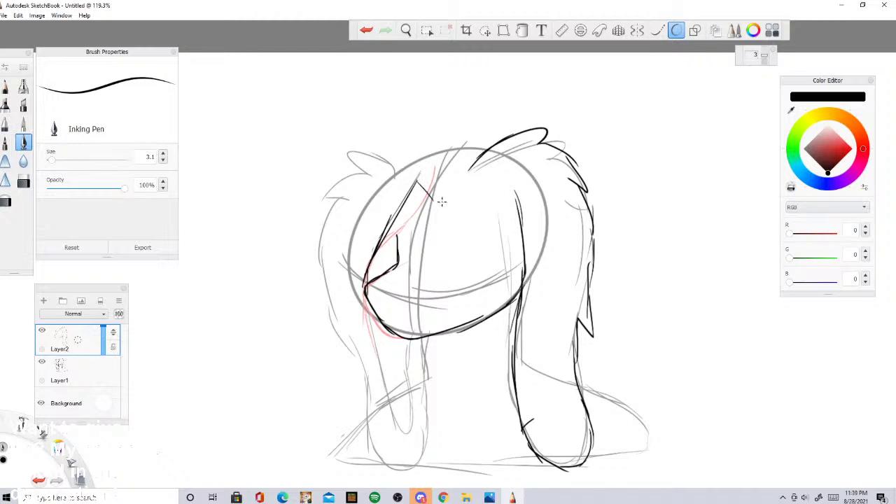
mouse_move(416, 181)
left_mouse_down()
mouse_move(491, 239)
mouse_move(499, 306)
mouse_move(500, 279)
mouse_move(486, 363)
mouse_move(488, 381)
mouse_move(497, 372)
mouse_move(496, 405)
left_mouse_up()
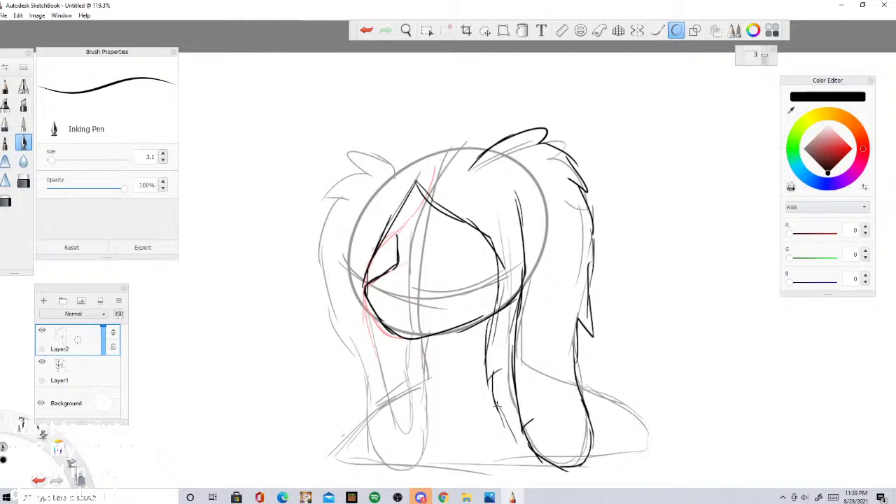
left_click(489, 497)
left_click(512, 497)
left_click_drag(500, 404, 519, 471)
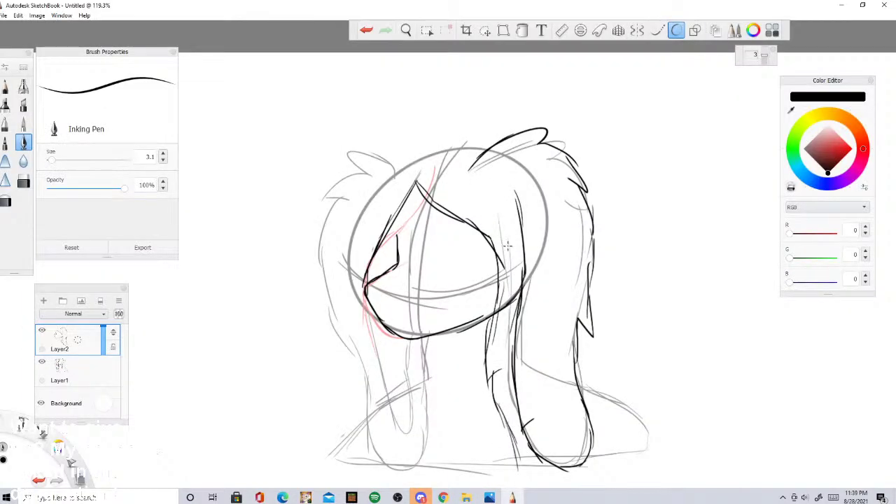
Step: Close the right-hand ear's inner top edge and sketch the hair outline arching over the head and down the left-hand side
mouse_move(467, 170)
left_mouse_down()
mouse_move(492, 172)
mouse_move(514, 188)
left_mouse_up()
mouse_move(499, 141)
left_mouse_down()
mouse_move(427, 124)
mouse_move(392, 140)
mouse_move(348, 189)
mouse_move(337, 284)
mouse_move(384, 462)
left_mouse_up()
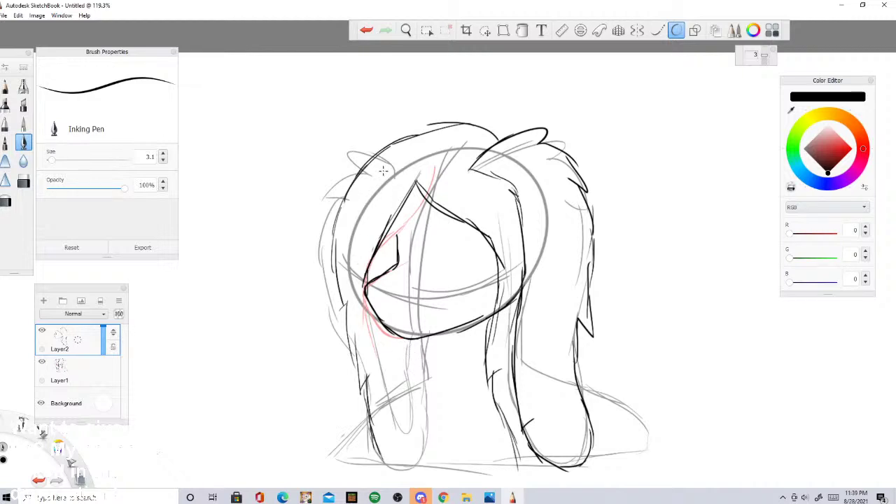
Step: Try to sketch the left-hand ear's tufted top and outer edge beside the hair
left_click_drag(390, 170, 345, 217)
left_click(366, 29)
left_click(365, 30)
left_click(365, 29)
left_click_drag(377, 152, 334, 135)
left_click(366, 30)
Step: Sketch the left-hand ear behind the hair, with a spiky tufted top and a long outer edge reaching the shoulder
mouse_move(377, 157)
left_mouse_down()
mouse_move(357, 144)
mouse_move(359, 162)
mouse_move(323, 178)
mouse_move(333, 168)
mouse_move(311, 201)
mouse_move(325, 197)
mouse_move(317, 223)
mouse_move(346, 375)
mouse_move(343, 345)
mouse_move(384, 462)
left_mouse_up()
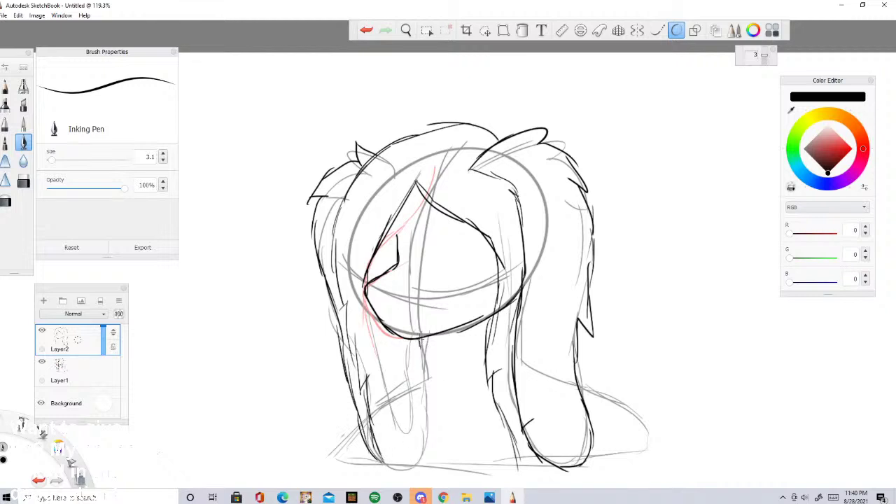
Step: Sketch the neck's left-hand edge and the left-hand shoulder, and erase the shoulder line where it overlaps the hair
left_click_drag(421, 340, 424, 391)
left_click_drag(420, 342, 424, 396)
left_click(369, 32)
mouse_move(423, 362)
left_mouse_down()
mouse_move(428, 378)
mouse_move(392, 401)
mouse_move(335, 463)
left_mouse_up()
left_click(23, 182)
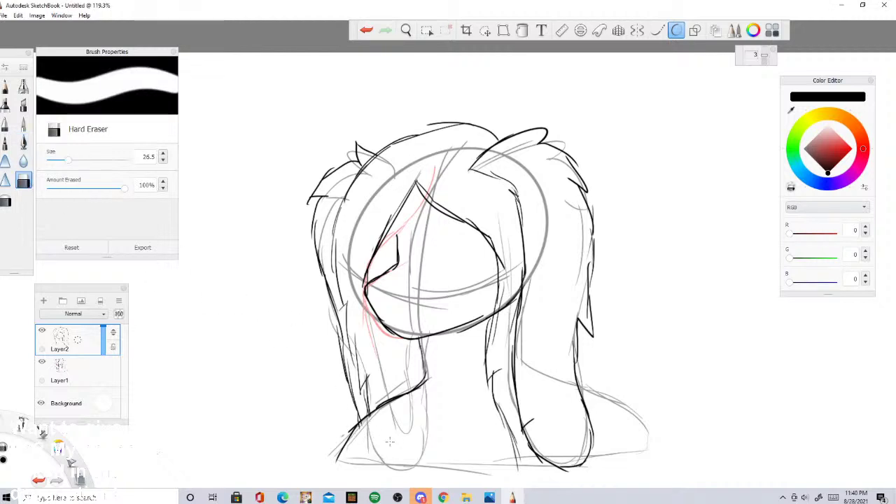
key("e")
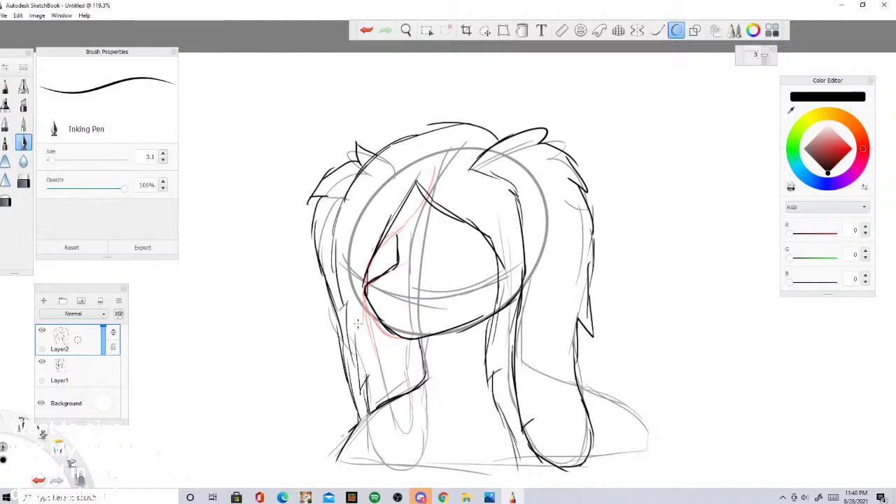
Step: Check Ariena's reference sheet and outline the right-hand shoulder from the ear down to the upper arm
left_click(489, 497)
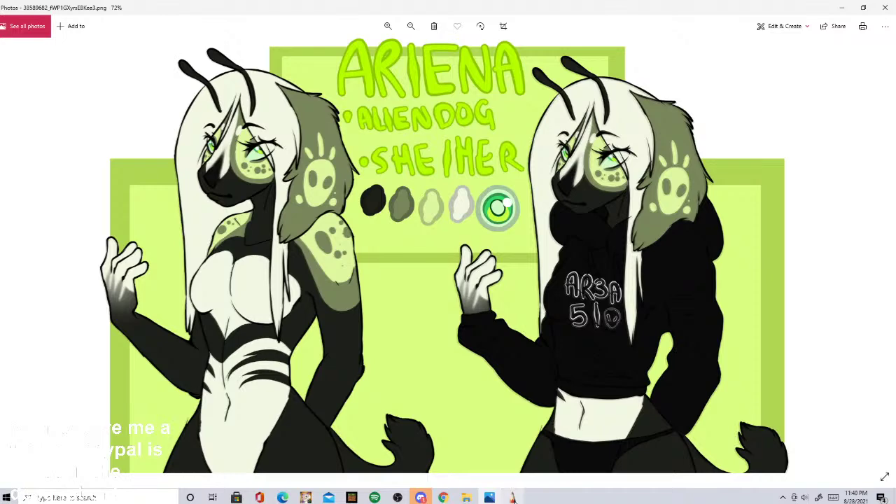
left_click(513, 497)
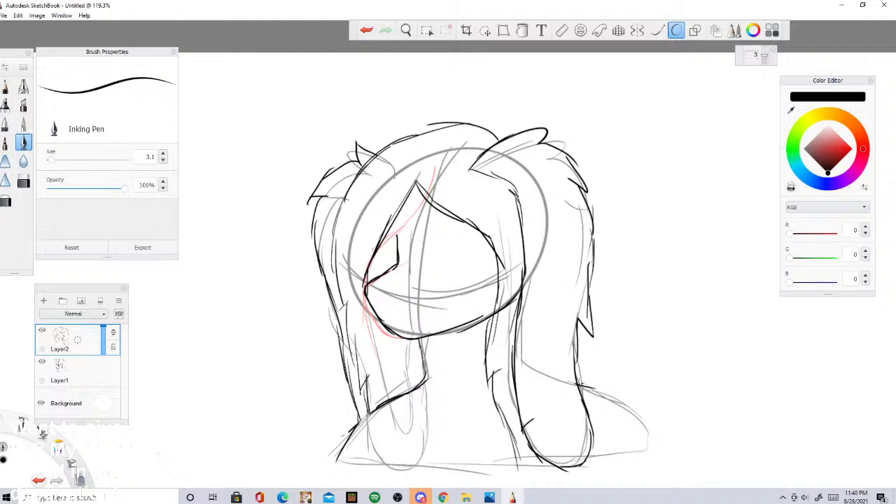
left_click_drag(579, 384, 649, 430)
left_click_drag(625, 400, 648, 446)
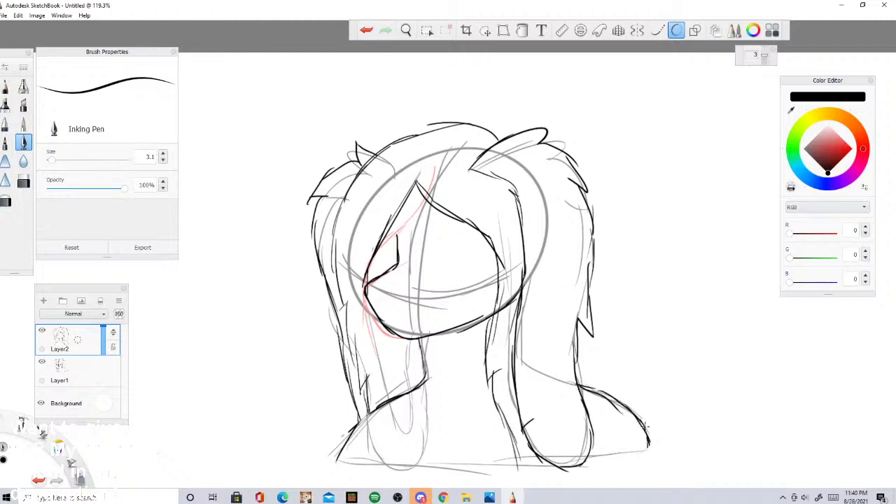
Step: Sketch a thin hair strand behind the right-hand ear, tapering down to the shoulder
mouse_move(596, 303)
left_mouse_down()
mouse_move(595, 275)
mouse_move(603, 348)
left_mouse_up()
left_click_drag(596, 284, 609, 360)
left_click_drag(601, 318, 612, 385)
left_click_drag(600, 340, 614, 398)
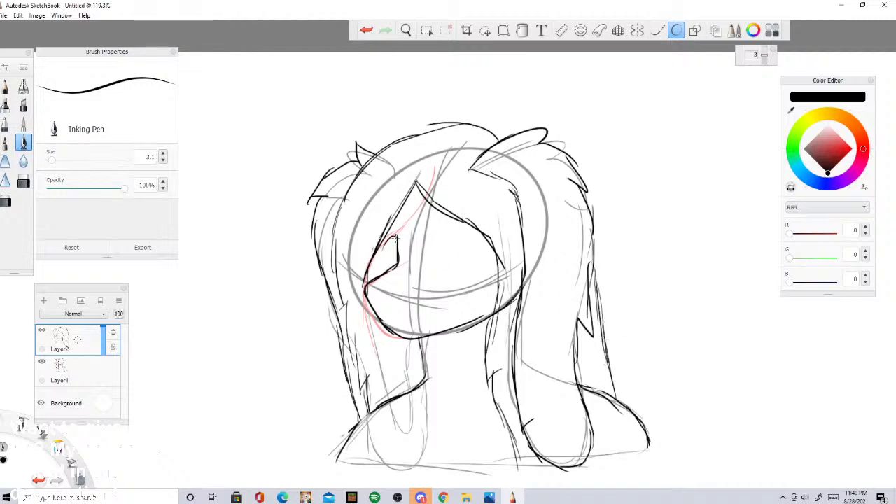
Step: Close the small shape between the left-hand brow notch and hair edge with a curved line, checking the reference sheet
left_click_drag(396, 240, 378, 272)
left_click(489, 498)
left_click(513, 497)
left_click(490, 497)
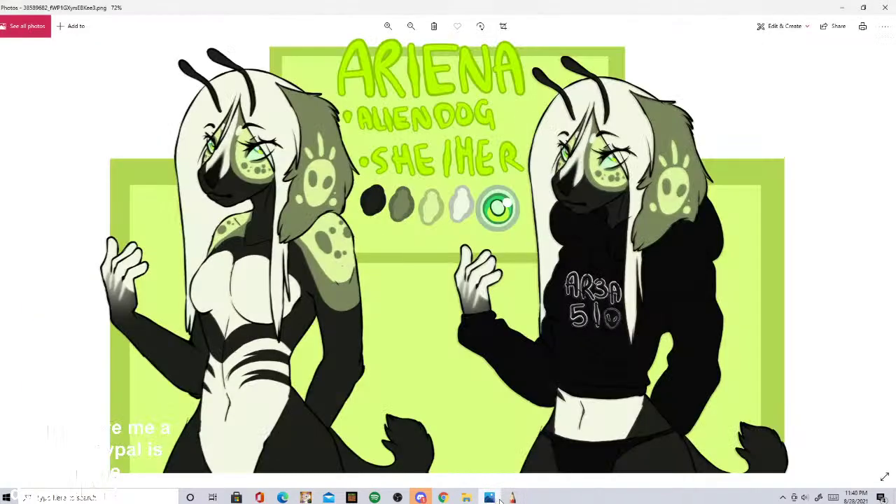
left_click(514, 497)
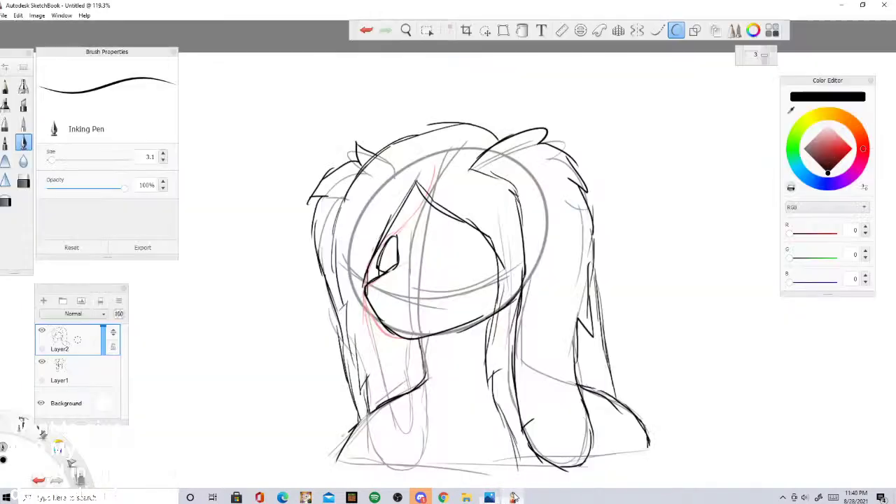
Step: Undo the strokes closing the left-hand eye shape, then outline the large right-hand eye with a domed upper edge
left_click(366, 32)
left_click(365, 35)
left_click(364, 37)
mouse_move(418, 265)
left_mouse_down()
mouse_move(429, 237)
mouse_move(465, 237)
mouse_move(474, 246)
mouse_move(431, 270)
mouse_move(469, 261)
mouse_move(474, 246)
left_mouse_up()
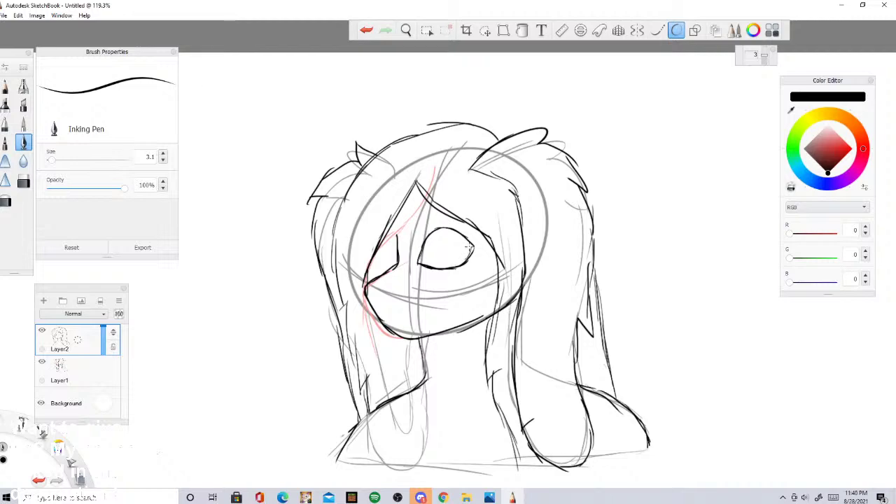
left_click_drag(386, 247, 395, 246)
left_click(367, 30)
scroll(412, 282, "up", 6)
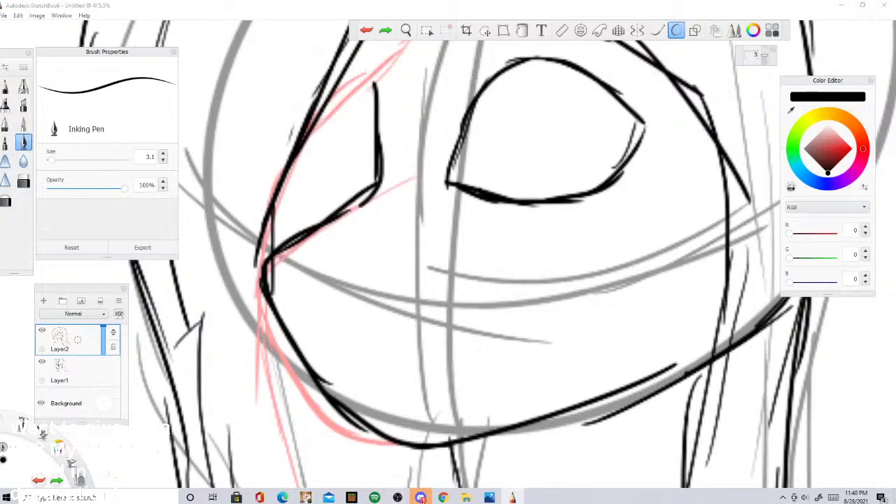
left_click(397, 497)
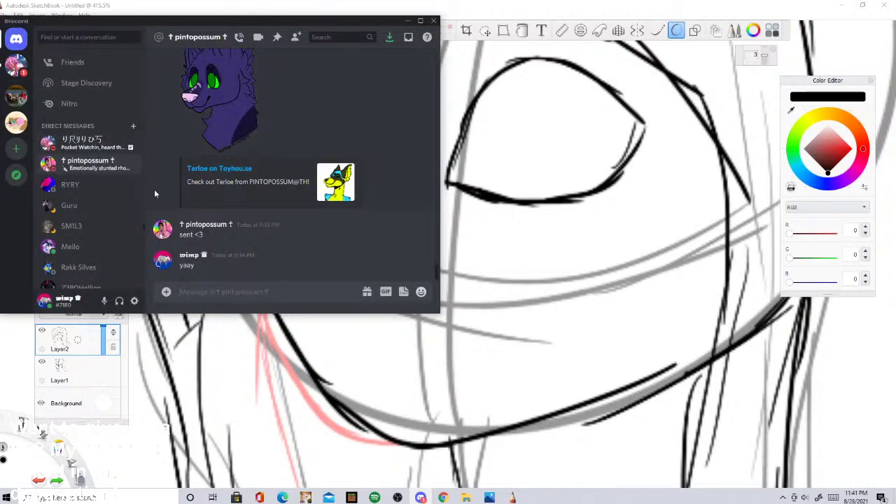
left_click(511, 497)
Step: Sketch the lowered eyelid line across the right-hand eye and add lashes at its outer corner and lower edge
scroll(480, 240, "down", 3)
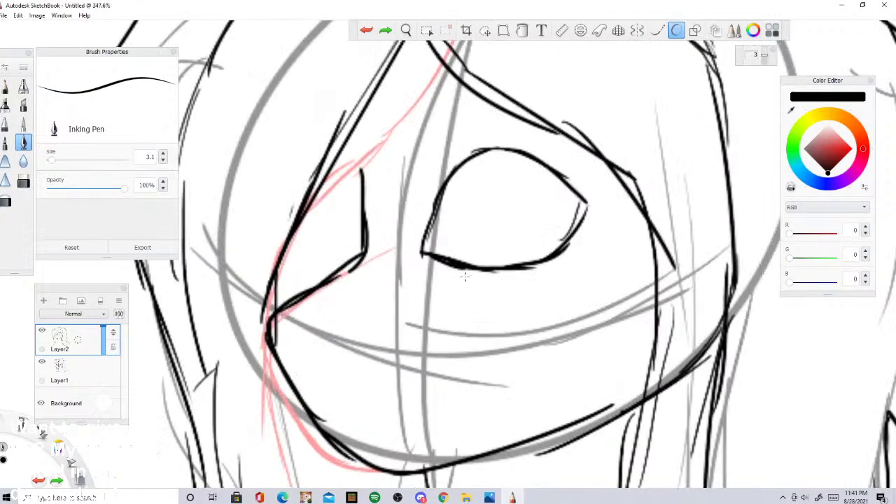
scroll(479, 240, "up", 2)
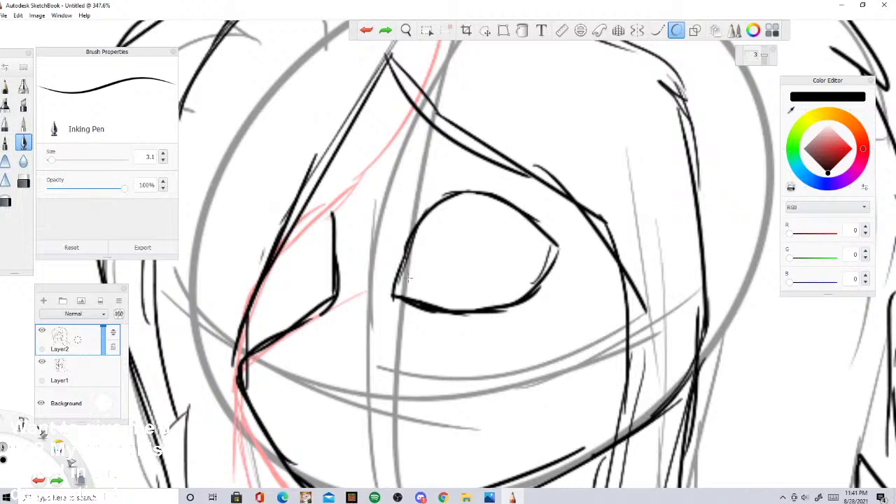
mouse_move(408, 266)
left_mouse_down()
mouse_move(458, 262)
mouse_move(490, 272)
mouse_move(531, 263)
mouse_move(491, 263)
mouse_move(573, 217)
left_mouse_up()
mouse_move(543, 246)
left_mouse_down()
mouse_move(563, 230)
mouse_move(582, 237)
left_mouse_up()
left_click_drag(556, 250, 574, 245)
mouse_move(419, 264)
left_mouse_down()
mouse_move(369, 255)
mouse_move(393, 266)
mouse_move(378, 272)
mouse_move(431, 308)
mouse_move(440, 327)
mouse_move(467, 303)
mouse_move(476, 325)
left_mouse_up()
left_click(366, 30)
mouse_move(462, 307)
left_mouse_down()
mouse_move(446, 301)
mouse_move(506, 305)
mouse_move(515, 322)
mouse_move(578, 277)
left_mouse_up()
left_click_drag(414, 306, 420, 325)
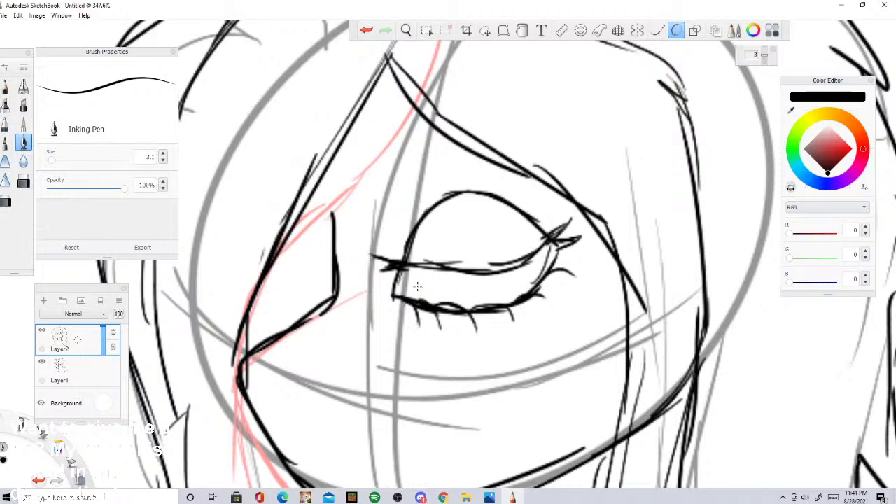
Step: Sketch the right-hand eye's inner corner and the two sides of the iris, checking Ariena's reference sheet
mouse_move(394, 288)
left_mouse_down()
mouse_move(381, 298)
mouse_move(403, 306)
mouse_move(382, 299)
mouse_move(395, 308)
left_mouse_up()
left_click(367, 30)
mouse_move(418, 275)
left_mouse_down()
mouse_move(420, 288)
mouse_move(469, 308)
left_mouse_up()
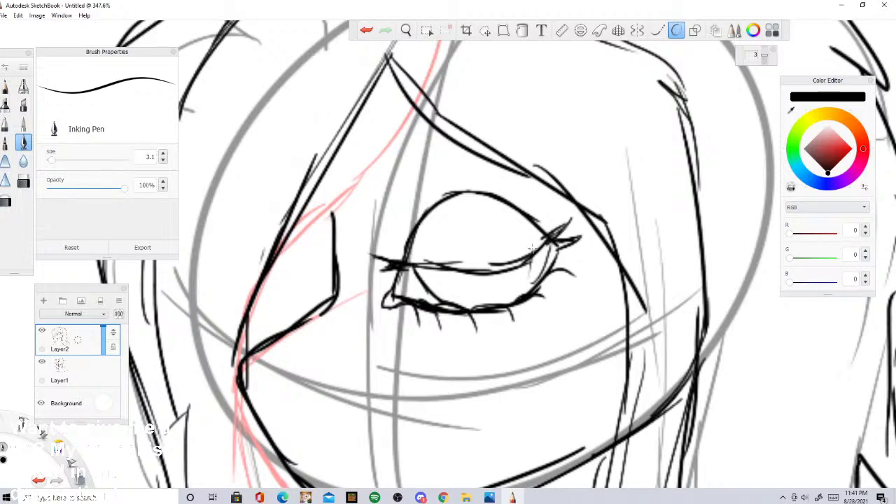
left_click_drag(532, 249, 519, 297)
left_click(511, 496)
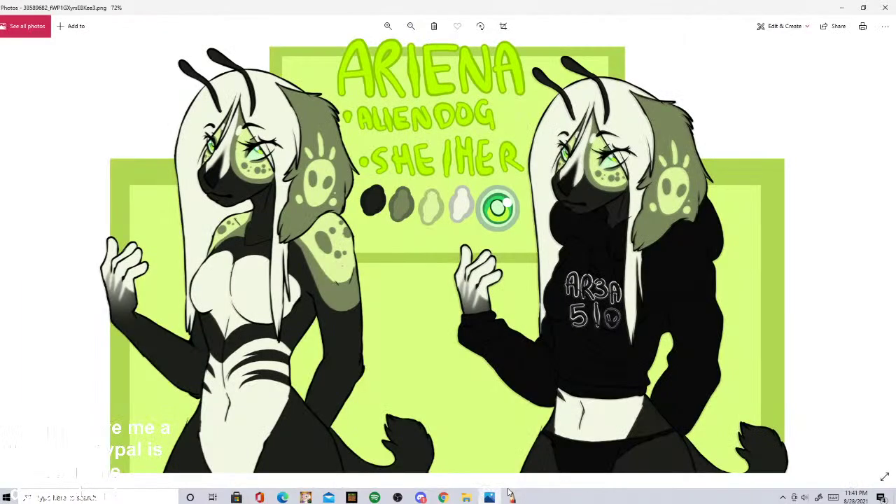
left_click(512, 495)
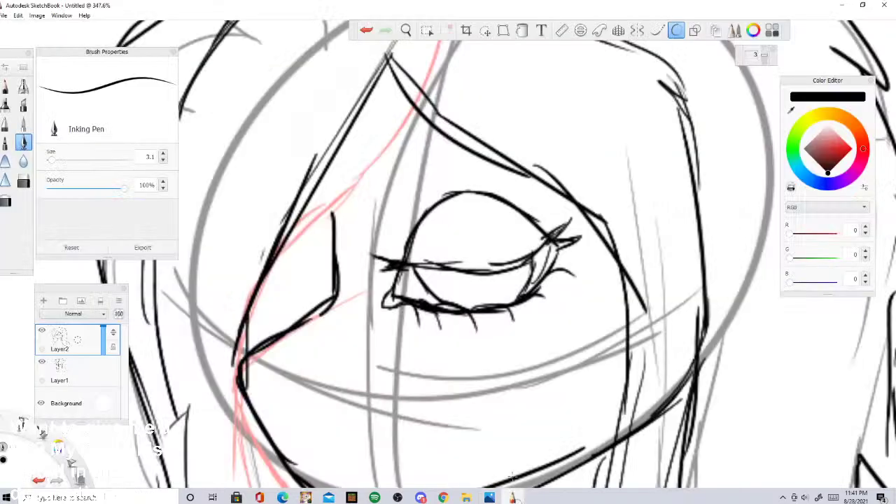
Step: Draw the pupil inside the right-hand iris and add shading strokes beneath the eyelid
mouse_move(461, 273)
left_mouse_down()
mouse_move(495, 290)
mouse_move(509, 273)
left_mouse_up()
mouse_move(439, 268)
left_mouse_down()
mouse_move(409, 281)
mouse_move(423, 278)
left_mouse_up()
left_click_drag(481, 276, 456, 289)
left_click_drag(504, 269, 486, 288)
left_click_drag(530, 256, 524, 277)
Step: Check the reference sheet and sketch a tapered eyebrow with a blunt inner end above the right-hand eye
scroll(413, 280, "down", 8)
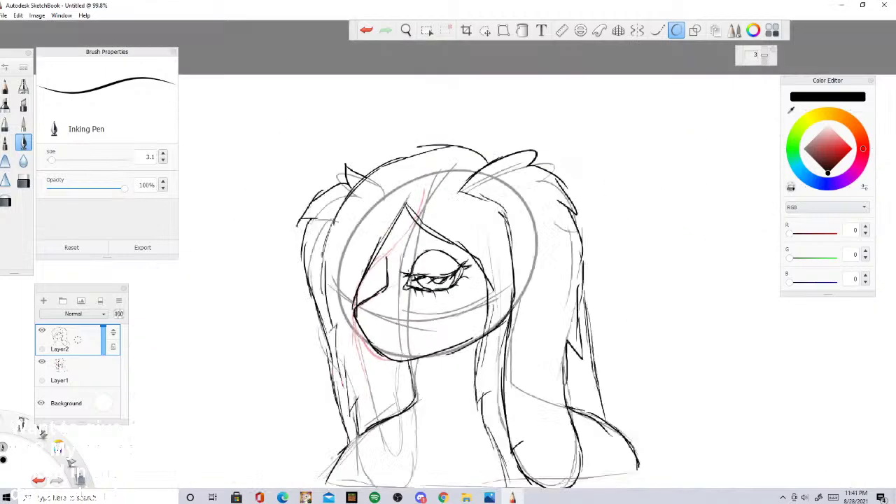
scroll(379, 255, "up", 7)
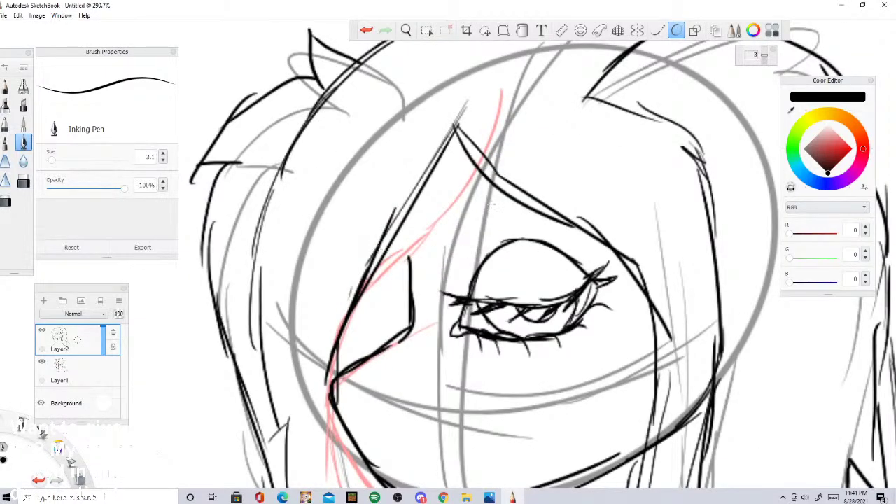
left_click(489, 497)
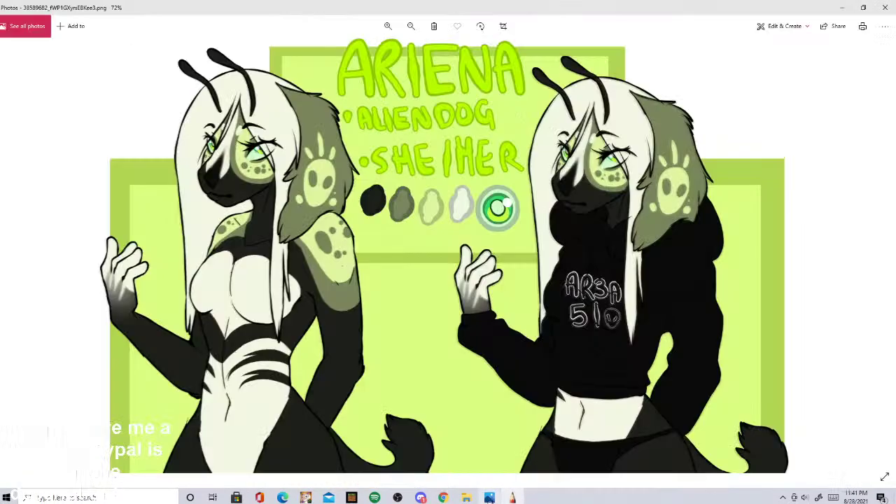
left_click(512, 497)
mouse_move(463, 219)
left_mouse_down()
mouse_move(463, 252)
mouse_move(532, 221)
mouse_move(579, 232)
left_mouse_up()
left_click_drag(463, 250, 536, 226)
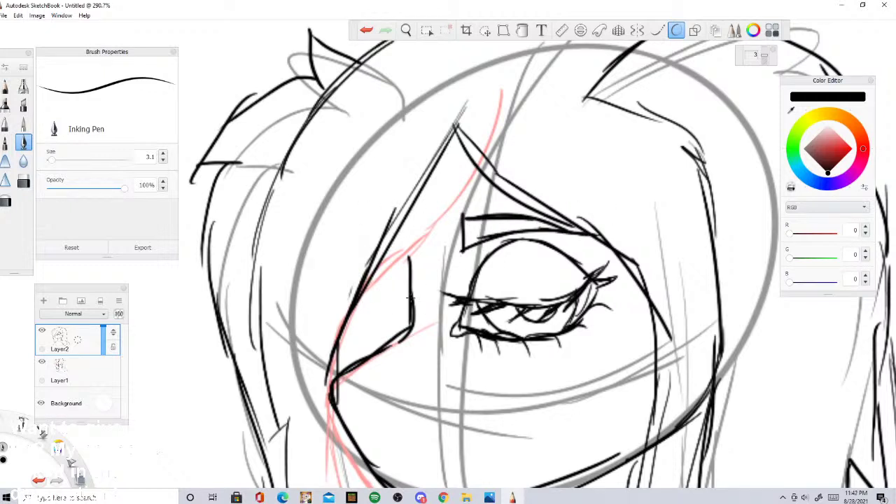
Step: Sketch the left-hand eye with a rounded upper lid, lowered lid line, iris and lashes
mouse_move(410, 282)
left_mouse_down()
mouse_move(389, 279)
mouse_move(358, 306)
mouse_move(372, 331)
mouse_move(402, 336)
mouse_move(364, 314)
mouse_move(339, 317)
mouse_move(374, 333)
mouse_move(405, 319)
left_mouse_up()
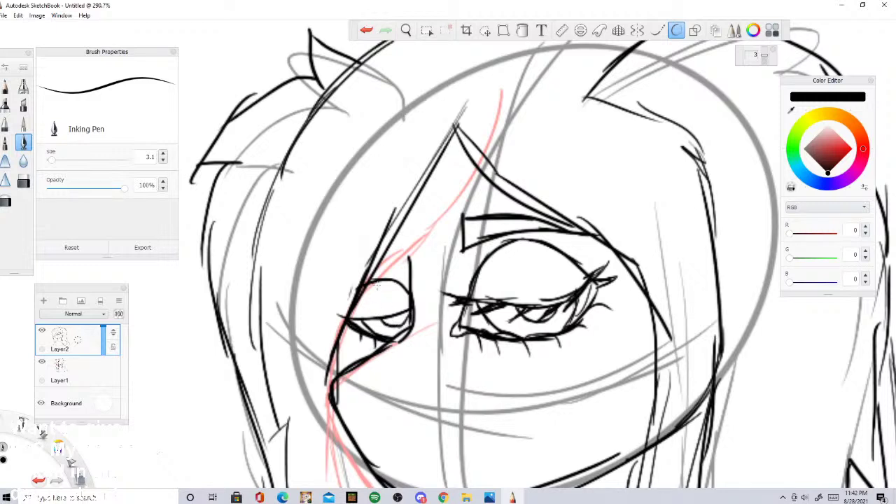
left_click_drag(400, 311, 418, 303)
mouse_move(374, 321)
left_mouse_down()
mouse_move(388, 324)
mouse_move(350, 323)
left_mouse_up()
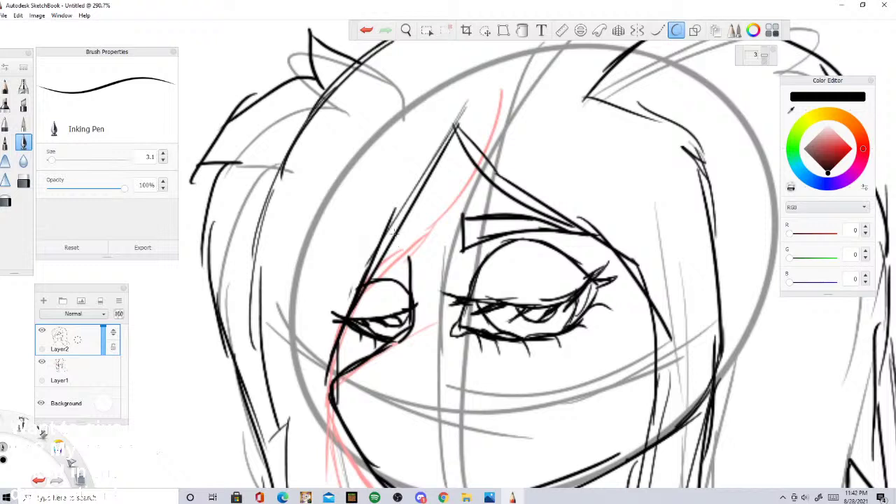
Step: Sketch the eyebrow above the left-hand eye and outline the pointed nose on the muzzle
mouse_move(396, 232)
left_mouse_down()
mouse_move(397, 254)
mouse_move(397, 236)
mouse_move(329, 284)
mouse_move(392, 260)
left_mouse_up()
mouse_move(360, 366)
left_mouse_down()
mouse_move(412, 369)
mouse_move(436, 382)
mouse_move(390, 424)
left_mouse_up()
mouse_move(413, 401)
left_mouse_down()
mouse_move(382, 429)
mouse_move(367, 433)
mouse_move(353, 421)
left_mouse_up()
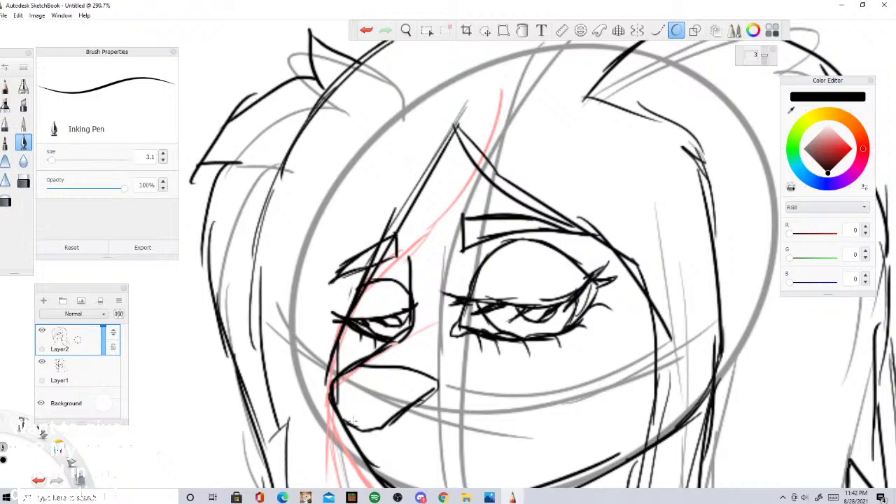
scroll(365, 409, "down", 3)
scroll(373, 448, "up", 2)
scroll(397, 351, "down", 3)
scroll(398, 397, "up", 2)
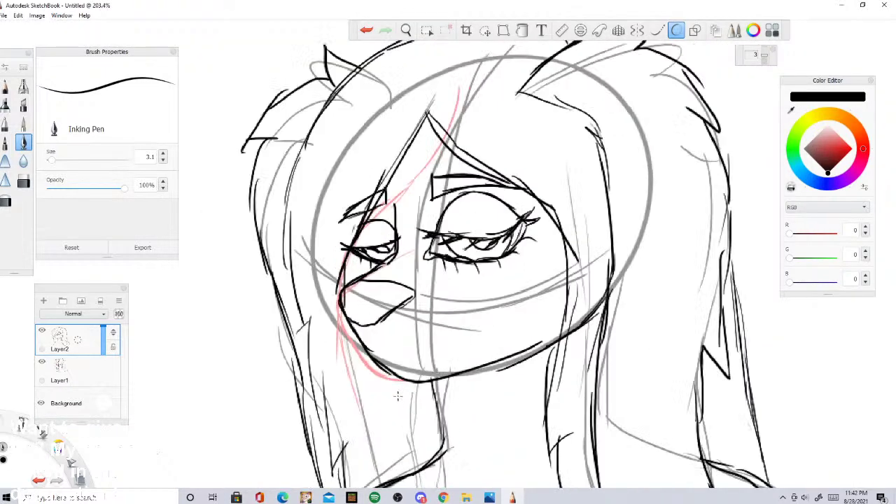
left_click_drag(375, 345, 469, 335)
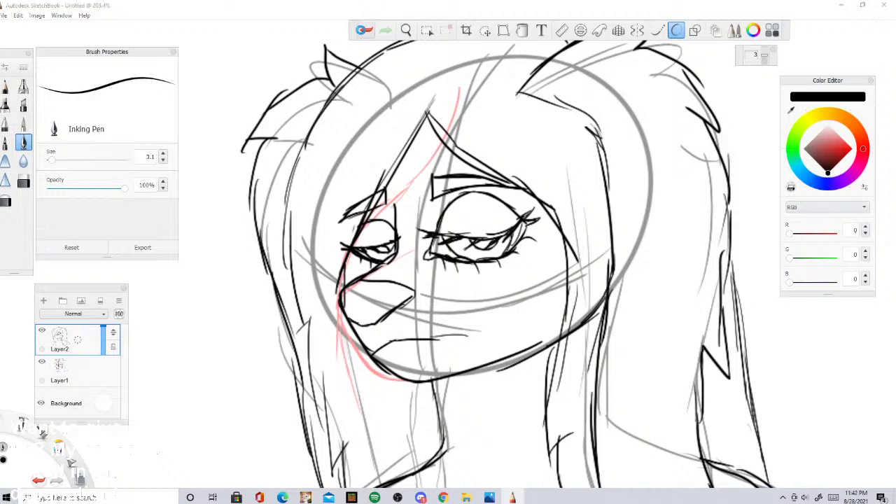
left_click(366, 30)
left_click(366, 30)
Step: Sketch the mouth as a shallow line below the nose, redrawing its right-hand end with an upward curve
mouse_move(376, 359)
left_mouse_down()
mouse_move(398, 338)
mouse_move(387, 348)
mouse_move(446, 350)
left_mouse_up()
left_click(366, 30)
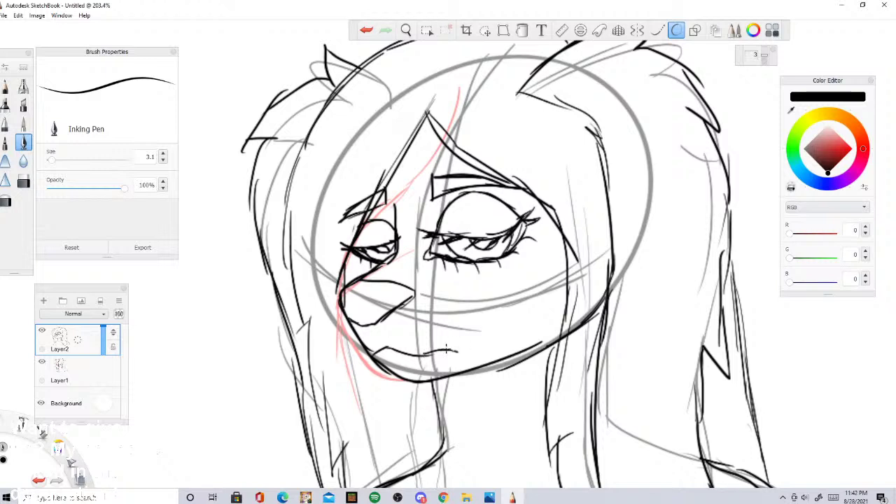
left_click(367, 30)
left_click_drag(429, 354, 466, 339)
Step: Examine the proportions of the sketched face and hair, both as a whole and up close
scroll(512, 215, "down", 5)
scroll(500, 213, "up", 2)
scroll(490, 210, "down", 2)
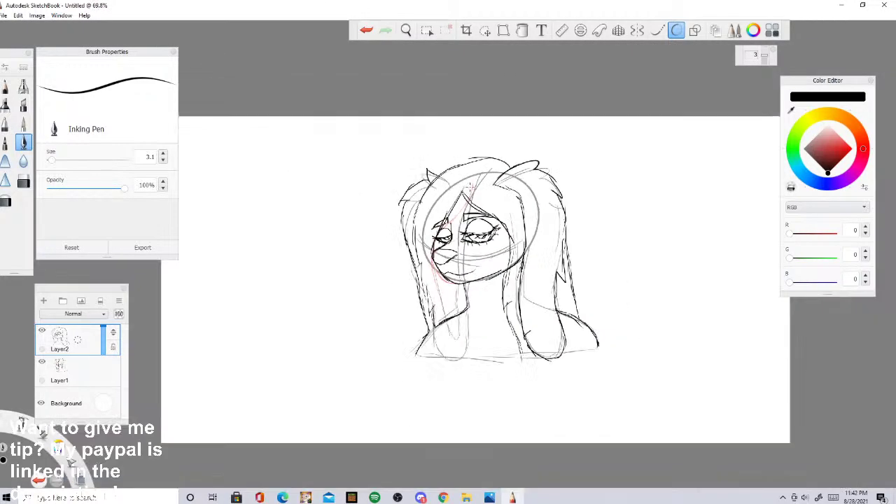
scroll(469, 205, "up", 3)
scroll(451, 202, "down", 2)
scroll(448, 201, "up", 2)
scroll(449, 200, "down", 2)
scroll(456, 302, "up", 3)
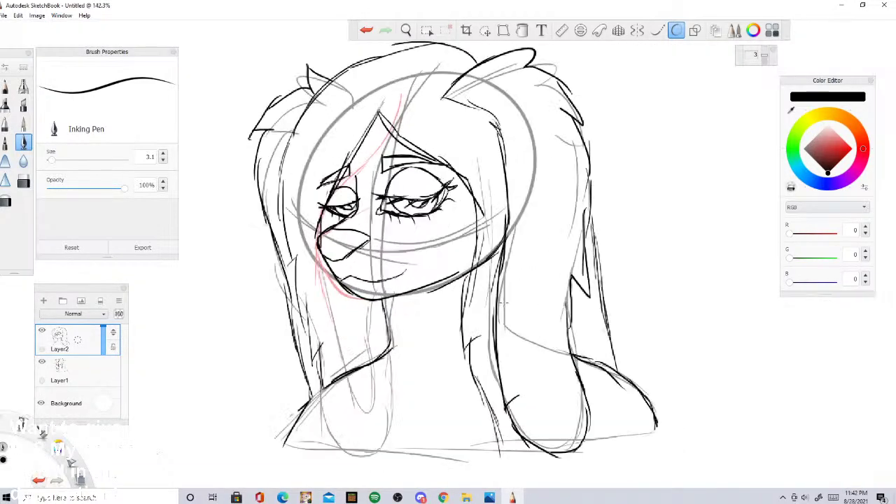
Step: Delete Layer1 with the rough construction sketch, keeping only the refined sketch on Layer2
scroll(456, 302, "down", 3)
left_click_drag(60, 364, 36, 374)
scroll(393, 315, "up", 2)
scroll(405, 302, "down", 1)
scroll(490, 266, "up", 1)
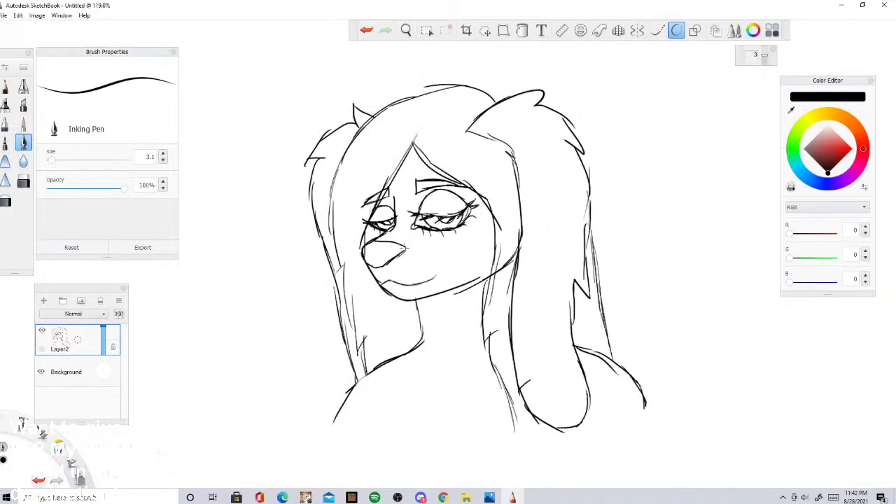
scroll(491, 266, "down", 3)
scroll(452, 343, "up", 2)
Step: Check the reference sheet and sketch the left-hand antenna with a straight stem and a rounded, bent tip
left_click(490, 497)
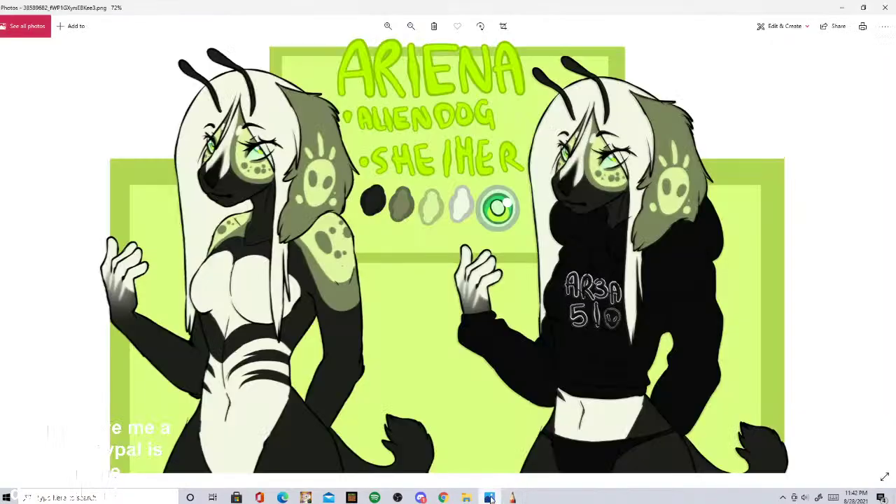
mouse_move(513, 495)
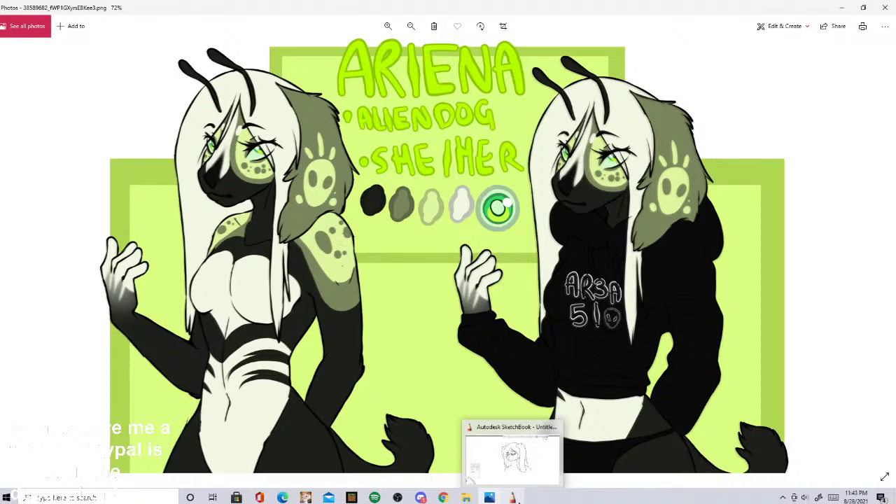
left_click(518, 499)
scroll(500, 186, "down", 3)
scroll(408, 194, "up", 5)
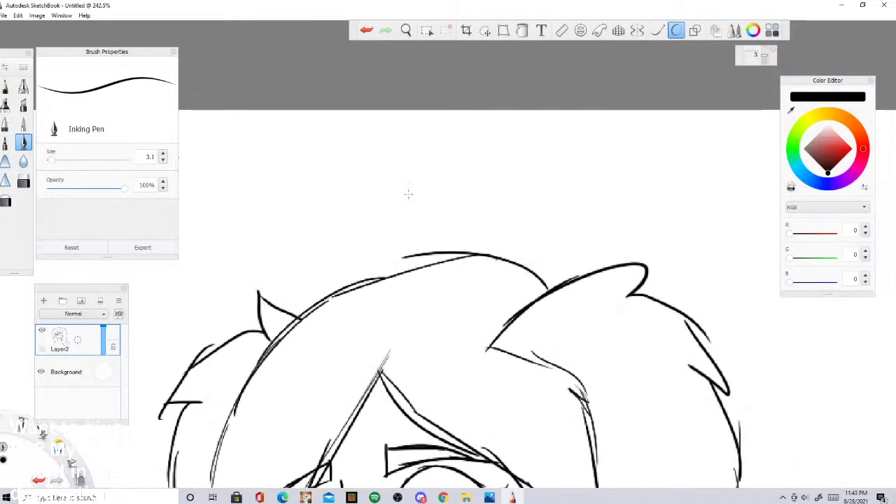
left_click_drag(314, 374, 275, 263)
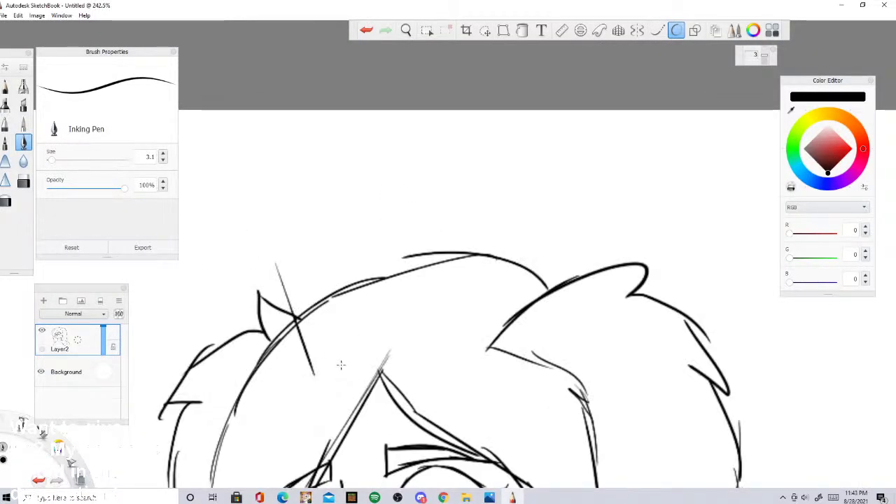
left_click_drag(341, 364, 305, 282)
mouse_move(335, 339)
left_mouse_down()
mouse_move(284, 226)
mouse_move(208, 193)
mouse_move(190, 199)
mouse_move(192, 216)
mouse_move(241, 251)
mouse_move(223, 247)
mouse_move(277, 258)
mouse_move(270, 246)
mouse_move(282, 280)
left_mouse_up()
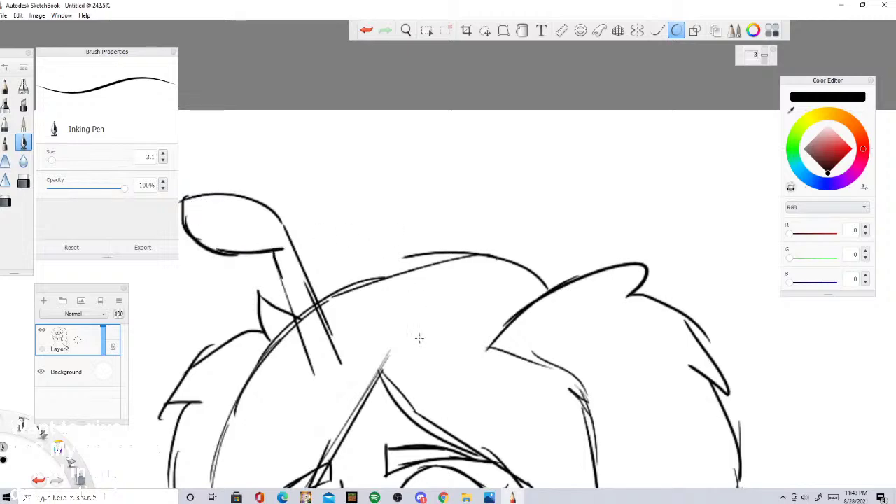
Step: Check the reference sheet again and sketch the right-hand antenna with its stem and rounded tip
left_click(489, 495)
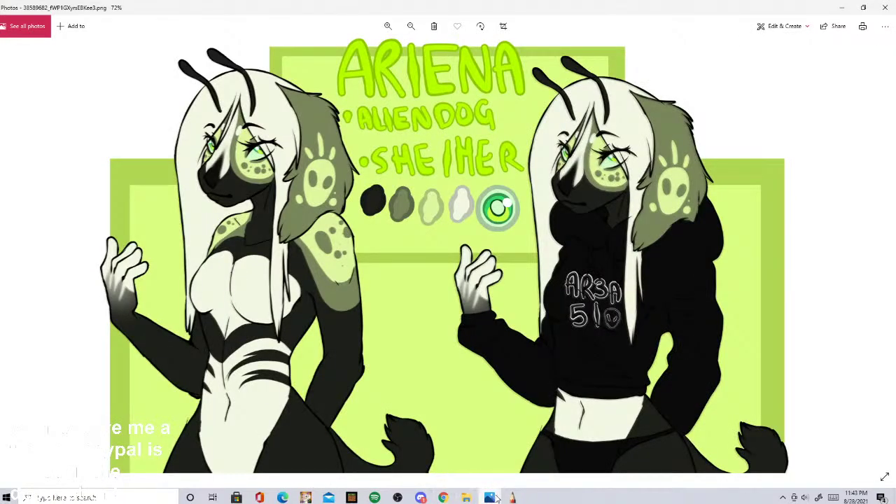
left_click(504, 497)
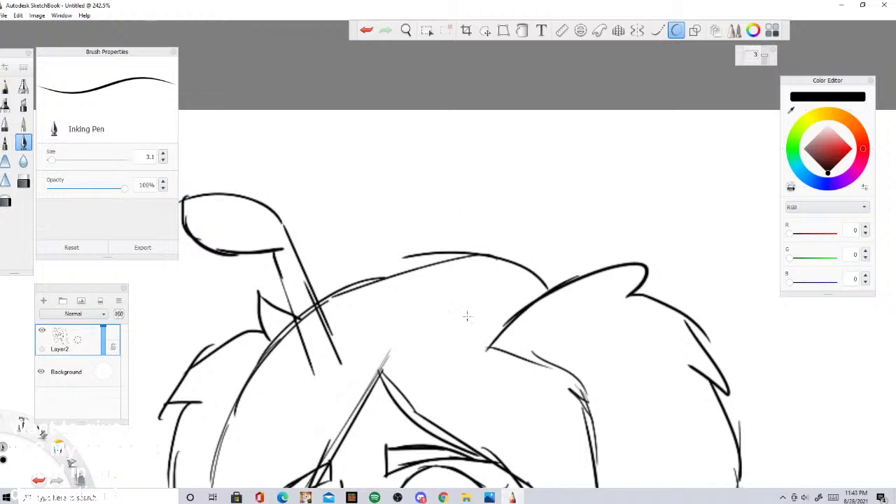
mouse_move(438, 347)
left_mouse_down()
mouse_move(398, 193)
mouse_move(350, 175)
mouse_move(357, 148)
mouse_move(431, 135)
mouse_move(449, 190)
mouse_move(441, 207)
mouse_move(473, 353)
left_mouse_up()
scroll(389, 164, "down", 8)
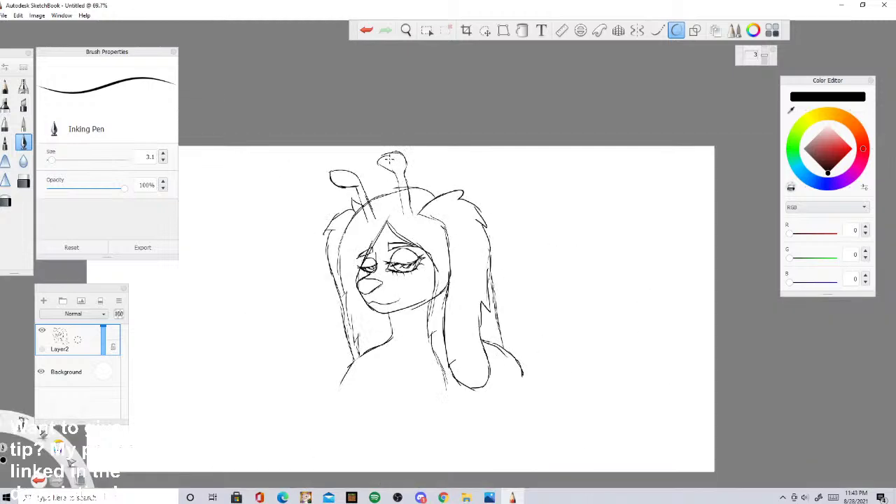
Step: Lower Layer2's opacity so the sketch turns grey and add a new layer above it
scroll(365, 212, "up", 5)
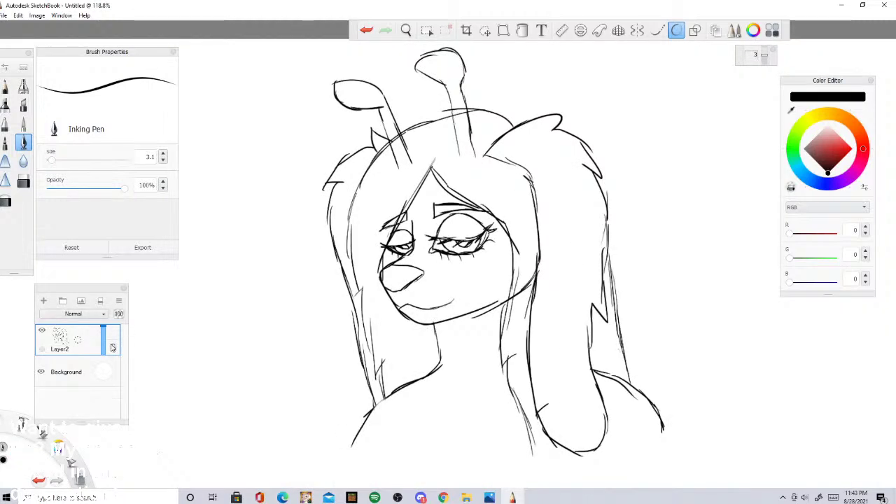
left_click_drag(103, 328, 103, 344)
left_click(43, 301)
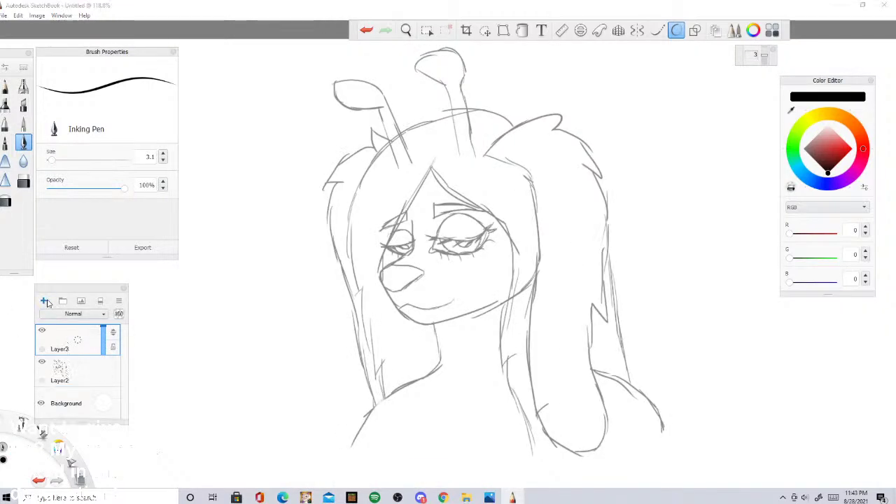
Step: Ink the tufted top of the right-hand ear and its upper inner edge in black with the Inking Pen on Layer3
scroll(361, 256, "down", 2)
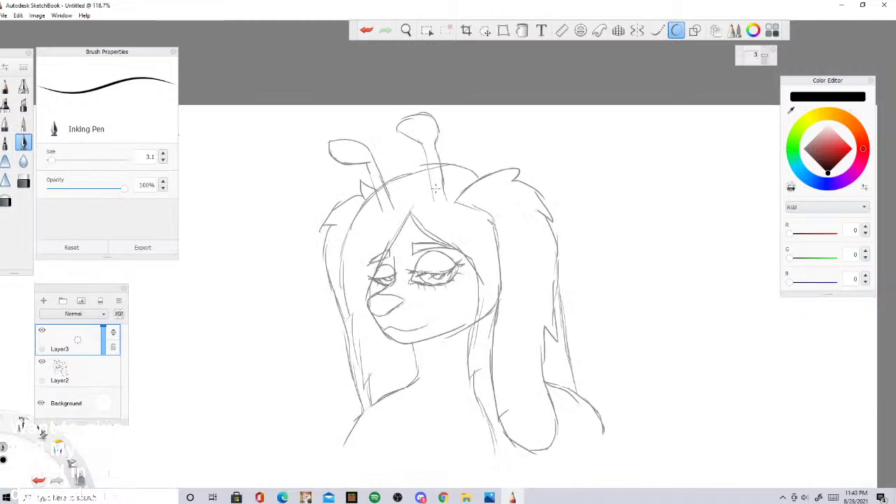
scroll(433, 177, "up", 5)
mouse_move(479, 270)
left_mouse_down()
mouse_move(556, 206)
mouse_move(637, 195)
mouse_move(606, 221)
mouse_move(741, 289)
mouse_move(688, 275)
left_mouse_up()
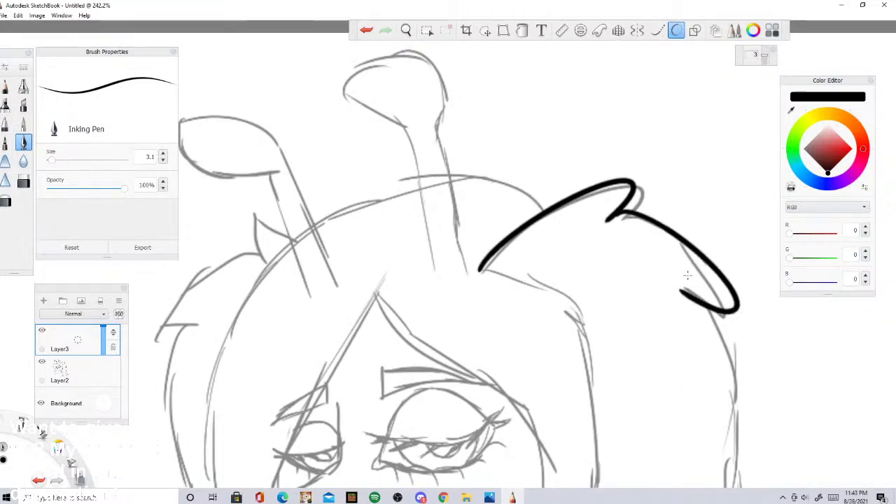
scroll(552, 268, "down", 5)
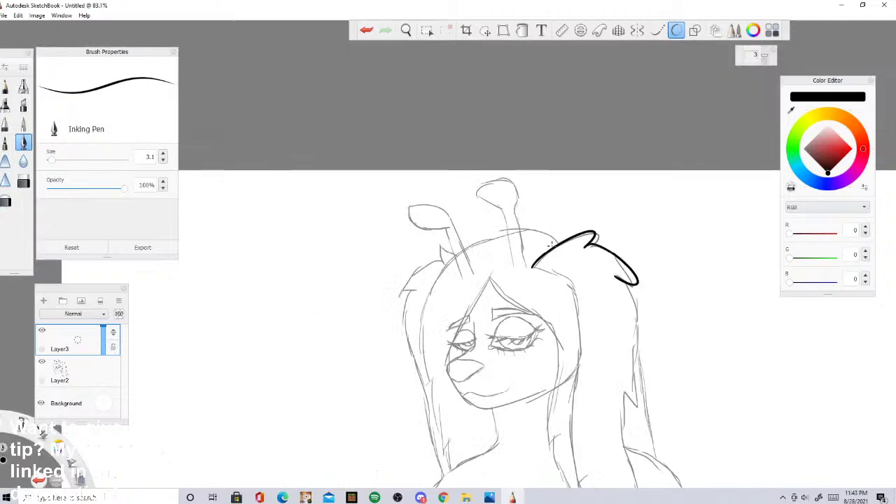
scroll(552, 268, "up", 3)
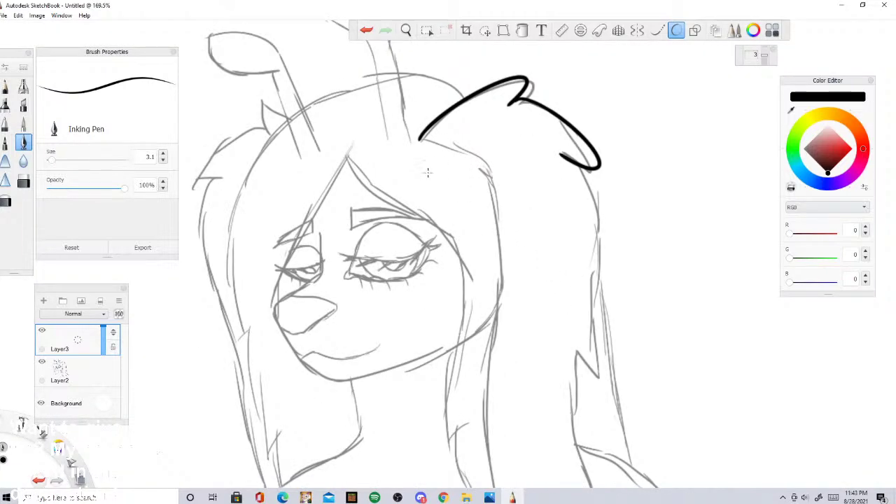
mouse_move(420, 140)
left_mouse_down()
mouse_move(475, 151)
mouse_move(454, 159)
mouse_move(500, 300)
mouse_move(491, 309)
left_mouse_up()
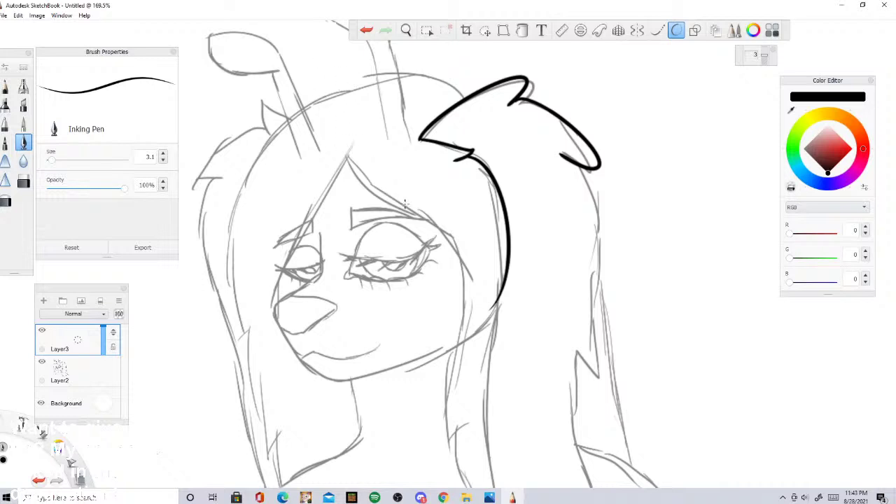
mouse_move(491, 309)
left_mouse_down()
mouse_move(496, 275)
mouse_move(481, 420)
left_mouse_up()
scroll(492, 376, "down", 4)
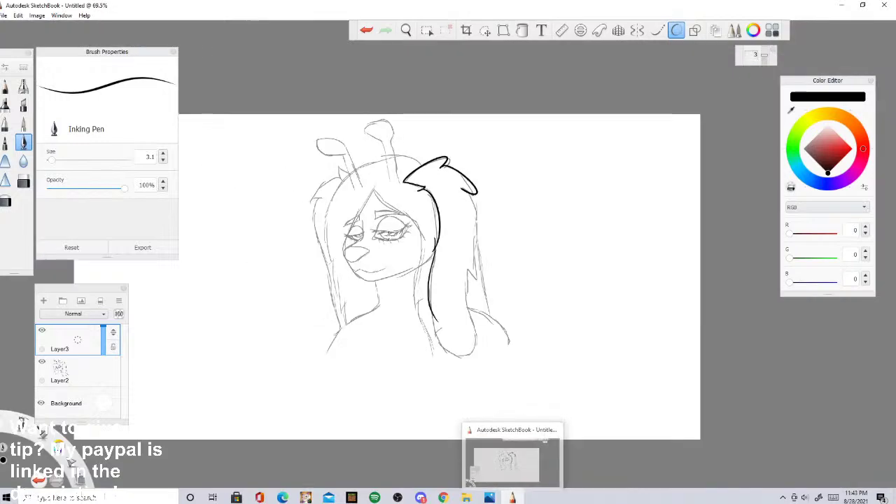
scroll(493, 376, "up", 5)
scroll(511, 343, "down", 4)
scroll(511, 342, "up", 6)
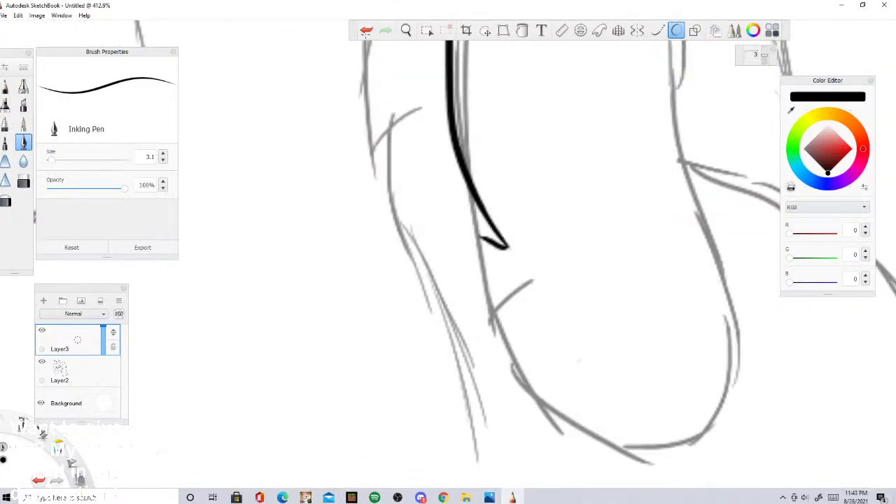
left_click(366, 30)
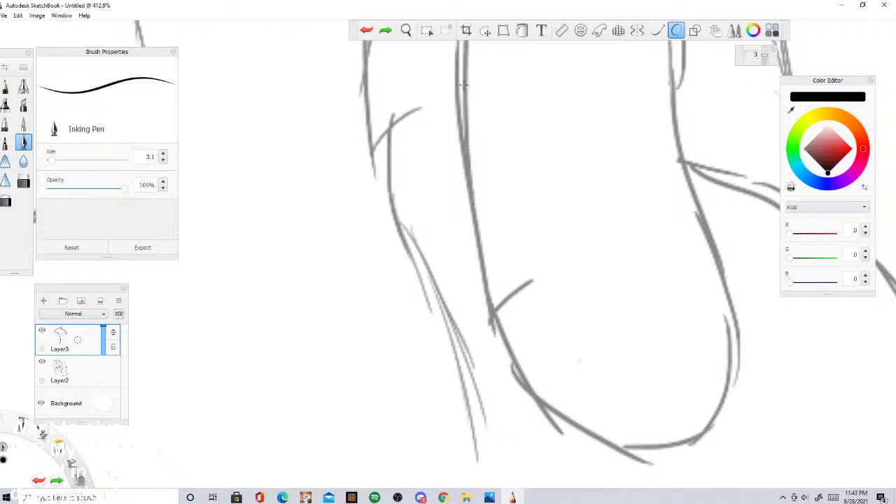
Step: Ink the right-hand ear's lower inner edge and rounded tip, joining them to the upper inner line with small fur notches
mouse_move(462, 85)
left_mouse_down()
mouse_move(478, 300)
mouse_move(522, 287)
left_mouse_up()
mouse_move(488, 318)
left_mouse_down()
mouse_move(498, 351)
mouse_move(569, 425)
mouse_move(733, 422)
mouse_move(756, 308)
mouse_move(682, 119)
left_mouse_up()
scroll(595, 364, "down", 5)
scroll(617, 215, "up", 2)
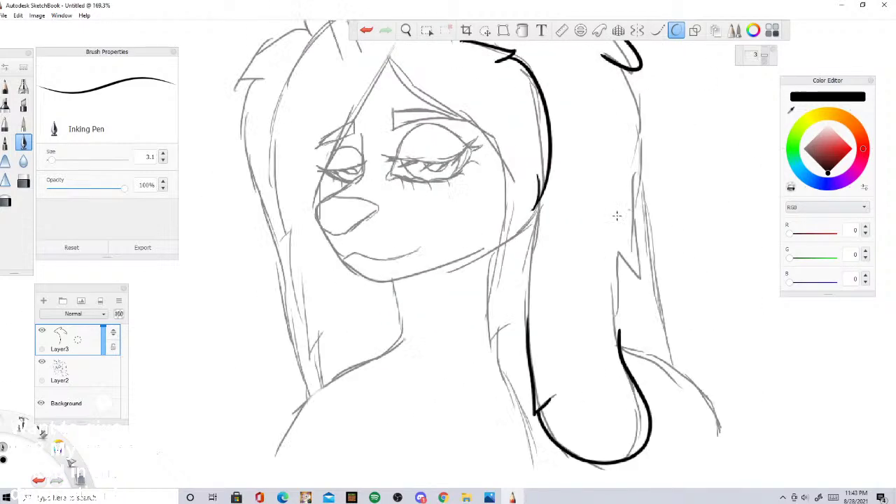
scroll(544, 250, "up", 3)
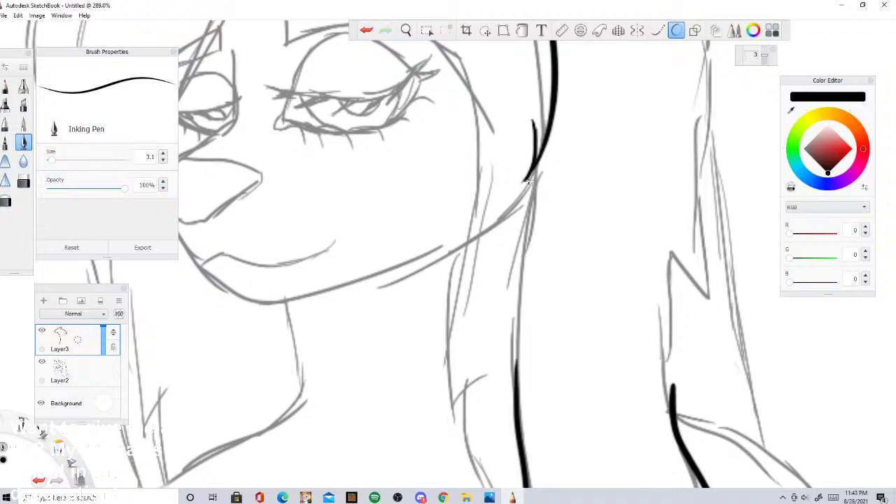
mouse_move(536, 166)
left_mouse_down()
mouse_move(510, 277)
mouse_move(512, 380)
left_mouse_up()
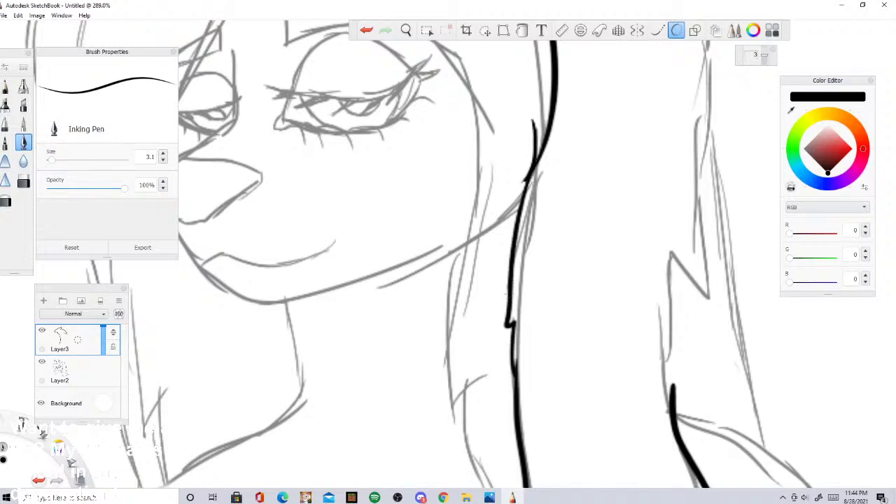
scroll(509, 294, "down", 5)
scroll(598, 238, "up", 3)
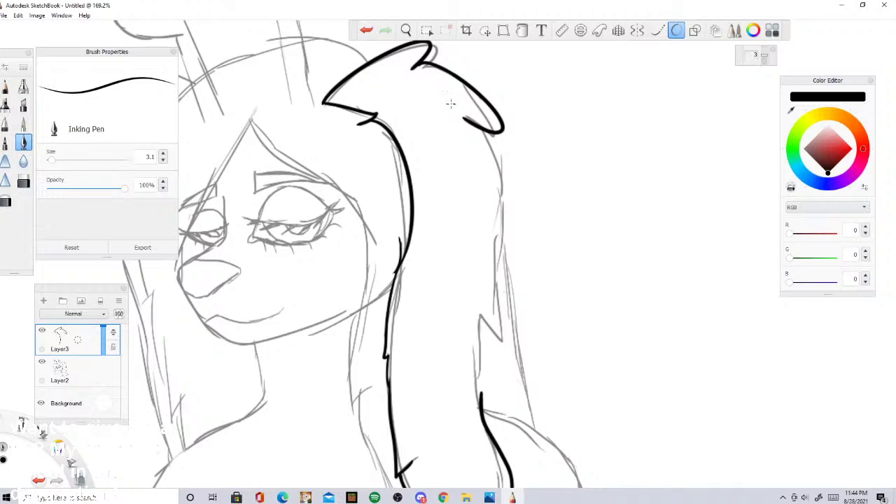
mouse_move(480, 124)
left_mouse_down()
mouse_move(505, 287)
mouse_move(476, 304)
mouse_move(481, 400)
left_mouse_up()
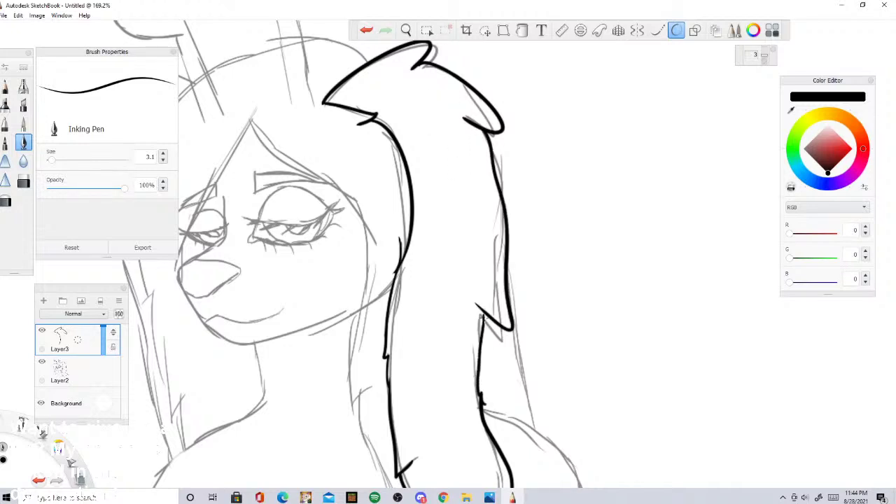
left_click(366, 30)
left_click(366, 31)
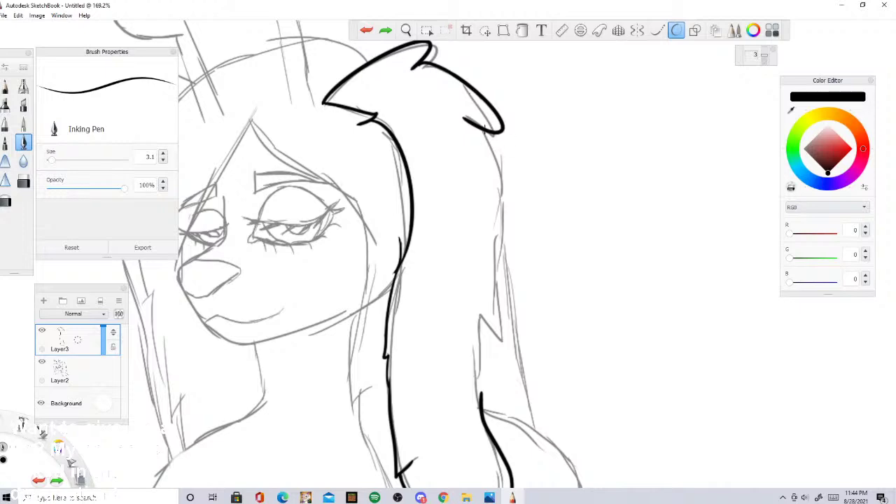
Step: Ink the right-hand ear's outer edge with two pointed fur tufts and the notched hair lock falling past the cheek to the chest
mouse_move(482, 130)
left_mouse_down()
mouse_move(519, 363)
mouse_move(472, 326)
mouse_move(501, 410)
mouse_move(482, 394)
left_mouse_up()
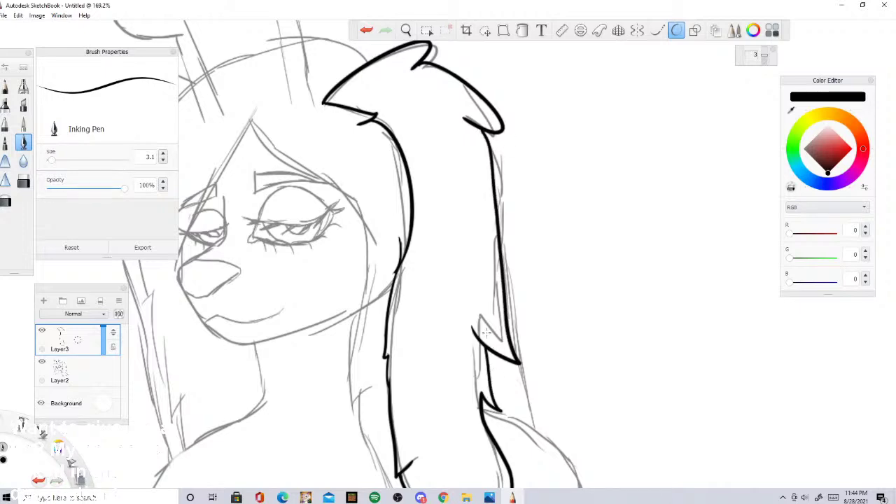
scroll(485, 333, "down", 5)
scroll(430, 283, "up", 2)
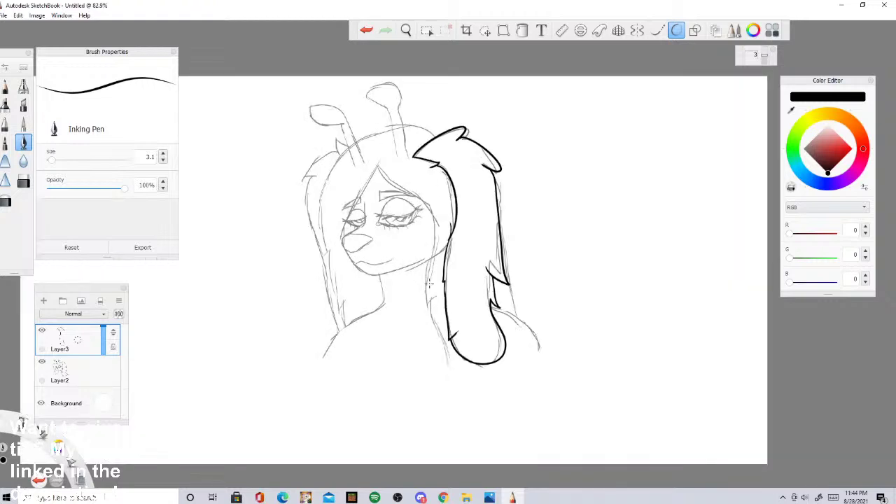
scroll(430, 282, "up", 3)
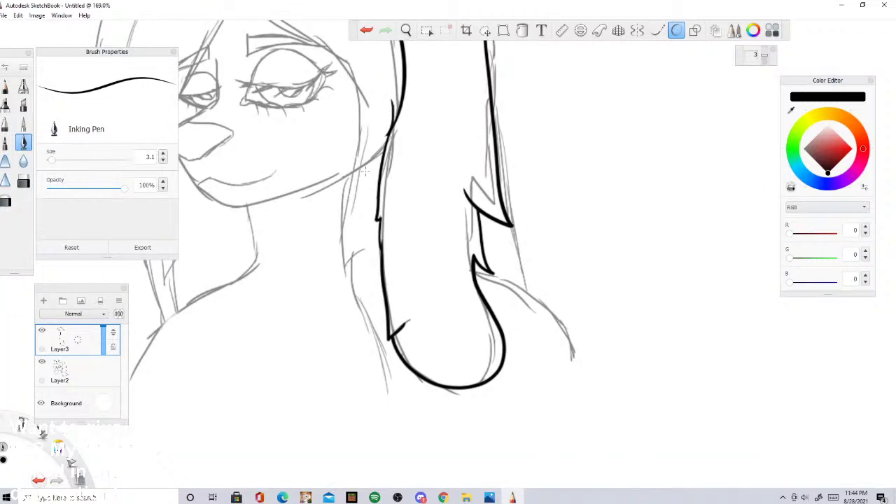
mouse_move(313, 42)
left_mouse_down()
mouse_move(346, 136)
mouse_move(364, 117)
mouse_move(346, 137)
mouse_move(355, 126)
mouse_move(341, 284)
mouse_move(350, 280)
mouse_move(383, 361)
mouse_move(394, 396)
left_mouse_up()
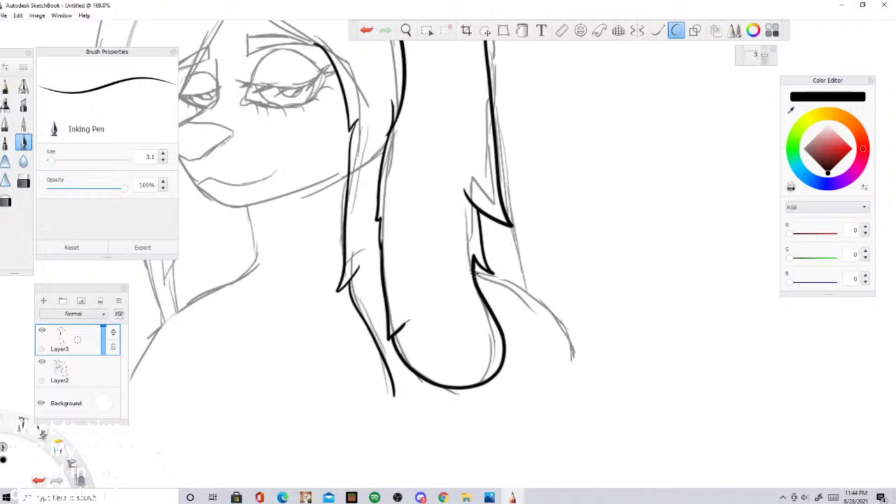
Step: Ink the right-hand shoulder as a smooth curve from the ear and add the short hair edge behind the ear down to it
mouse_move(473, 275)
left_mouse_down()
mouse_move(529, 291)
mouse_move(564, 361)
left_mouse_up()
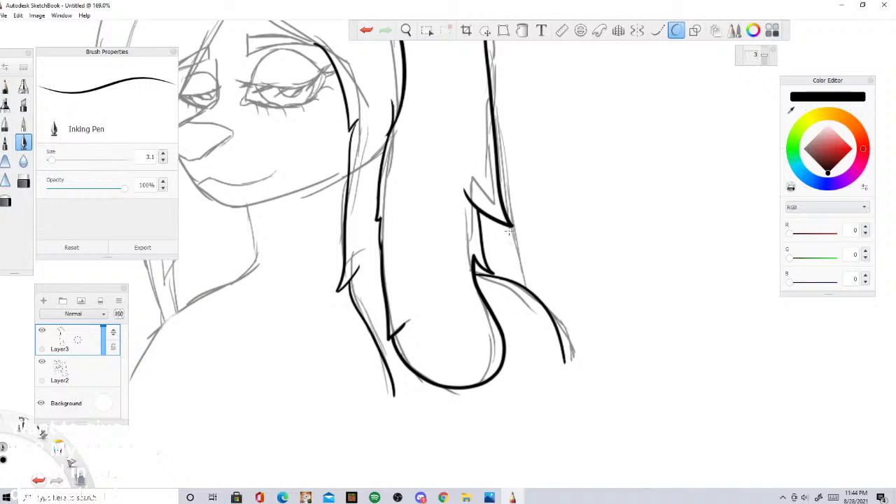
left_click(366, 30)
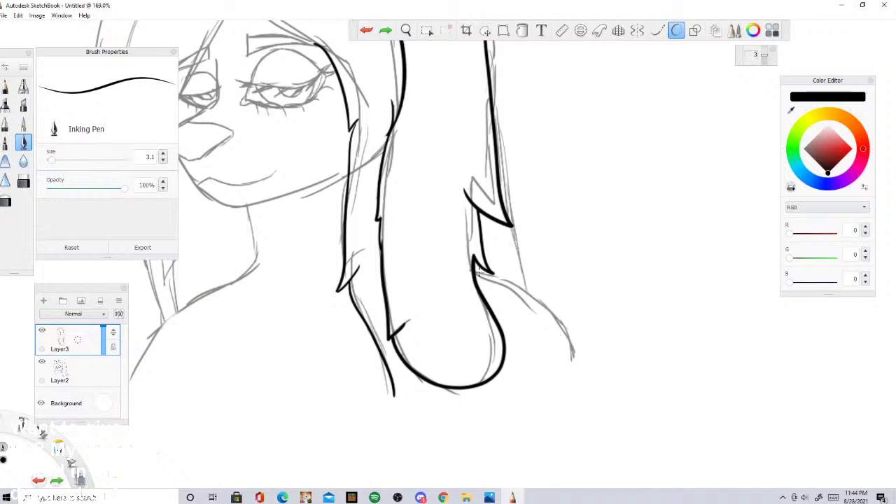
mouse_move(474, 272)
left_mouse_down()
mouse_move(522, 292)
mouse_move(581, 361)
left_mouse_up()
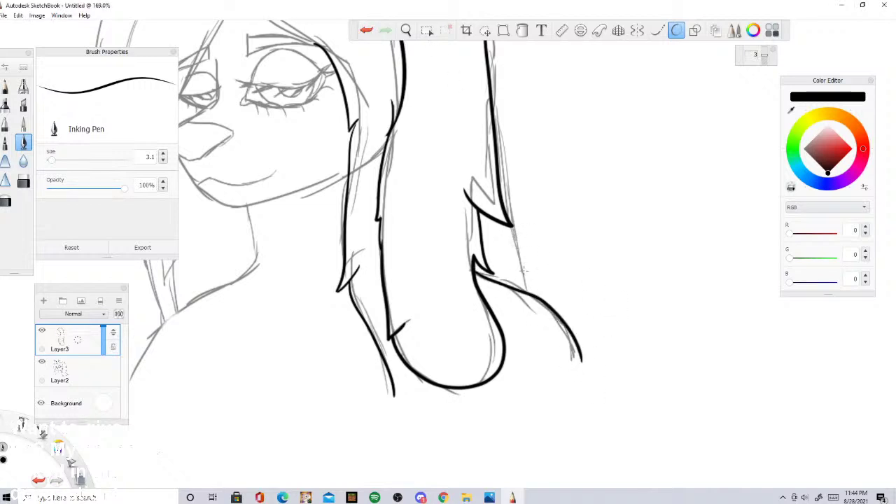
left_click_drag(511, 229, 527, 288)
scroll(504, 280, "down", 4)
scroll(483, 203, "up", 1)
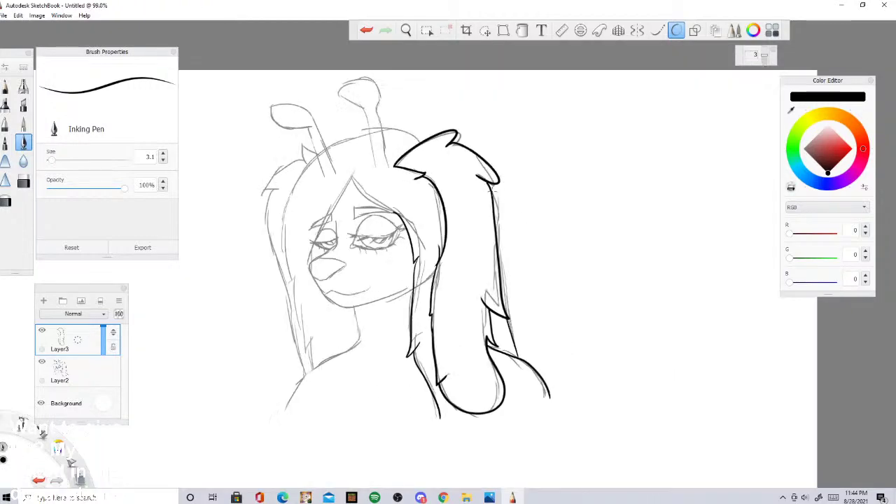
scroll(480, 195, "down", 3)
scroll(471, 125, "up", 7)
scroll(471, 124, "down", 2)
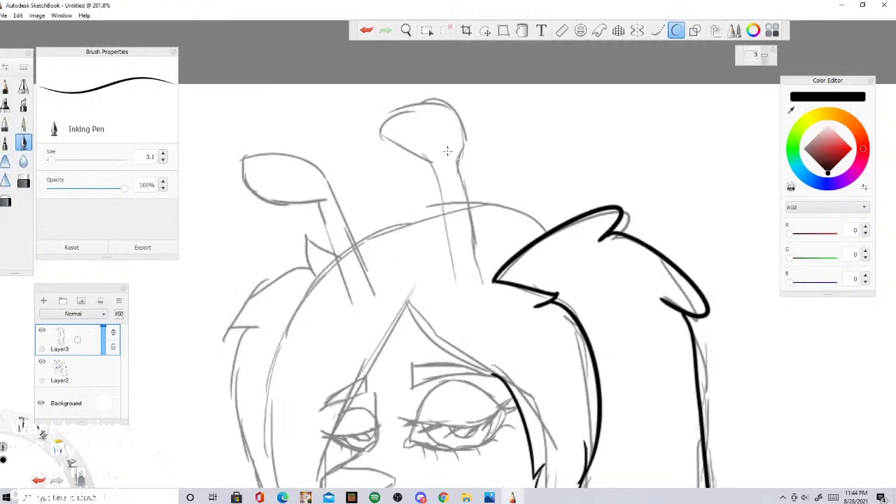
left_click_drag(478, 276, 448, 154)
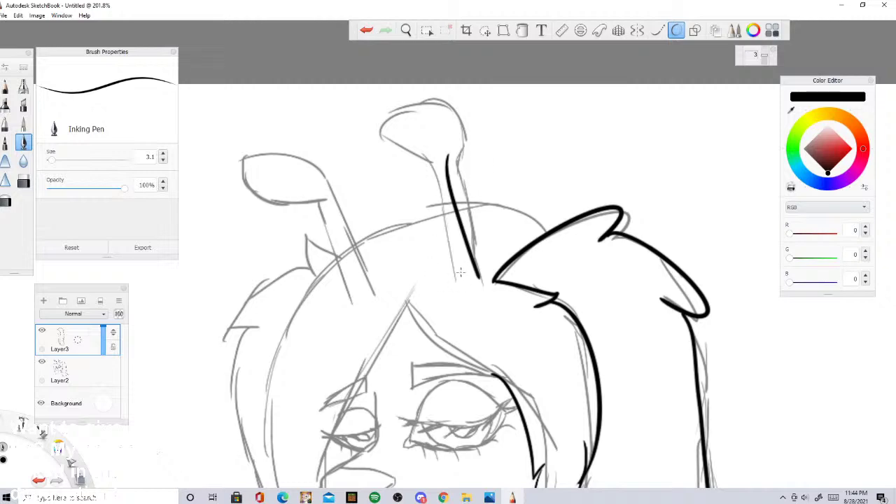
mouse_move(459, 278)
left_mouse_down()
mouse_move(426, 137)
mouse_move(438, 98)
mouse_move(470, 123)
mouse_move(460, 152)
left_mouse_up()
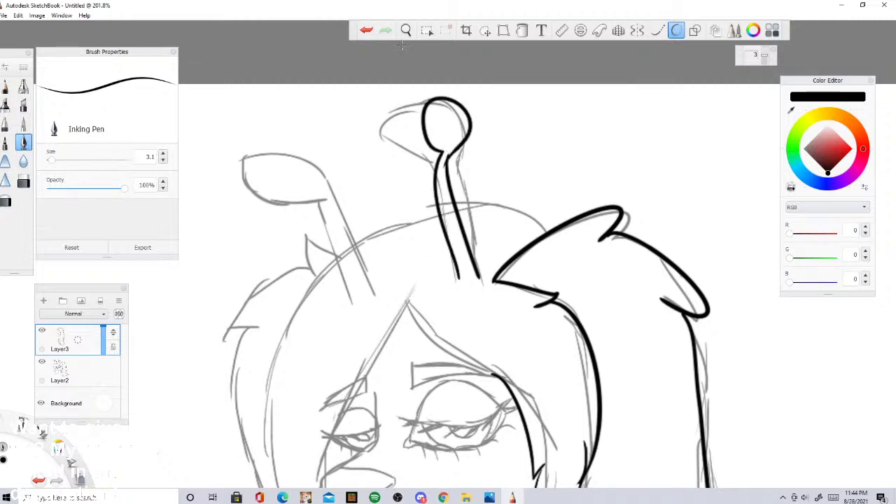
left_click(366, 30)
scroll(478, 129, "up", 6)
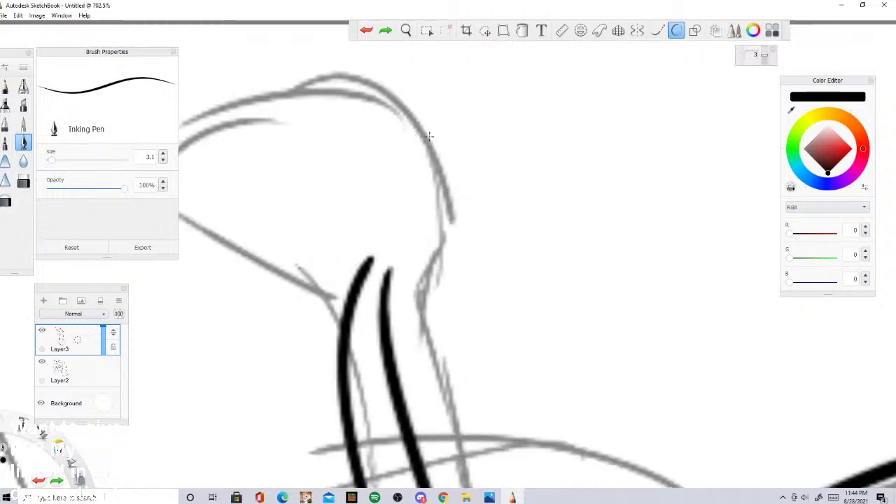
mouse_move(369, 261)
left_mouse_down()
mouse_move(510, 174)
mouse_move(518, 255)
mouse_move(453, 277)
mouse_move(389, 275)
left_mouse_up()
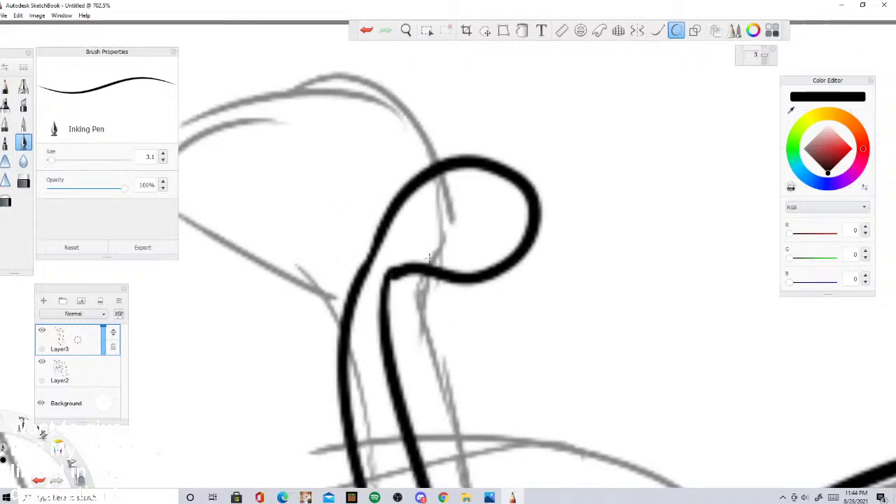
scroll(607, 215, "down", 8)
scroll(583, 155, "up", 1)
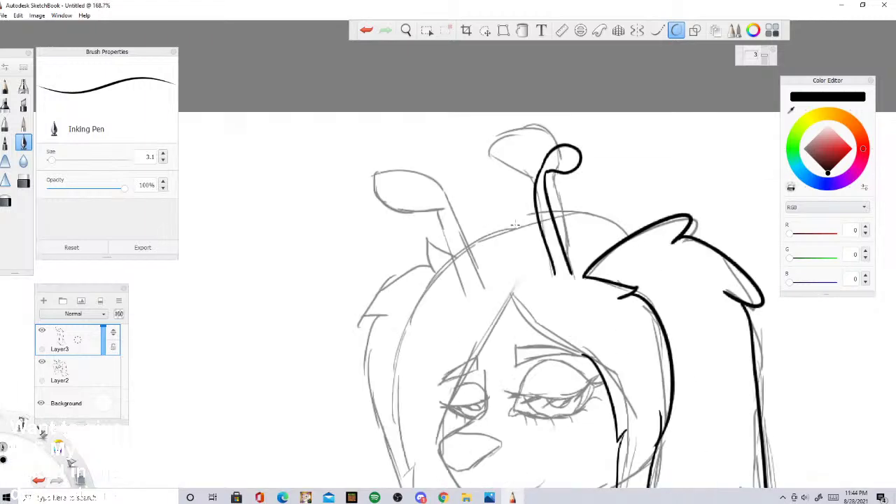
scroll(583, 155, "up", 7)
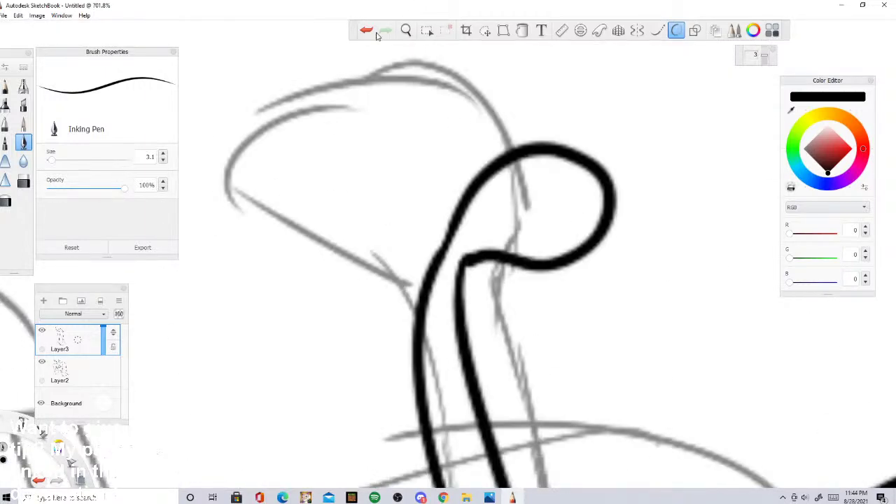
left_click(367, 31)
left_click(369, 35)
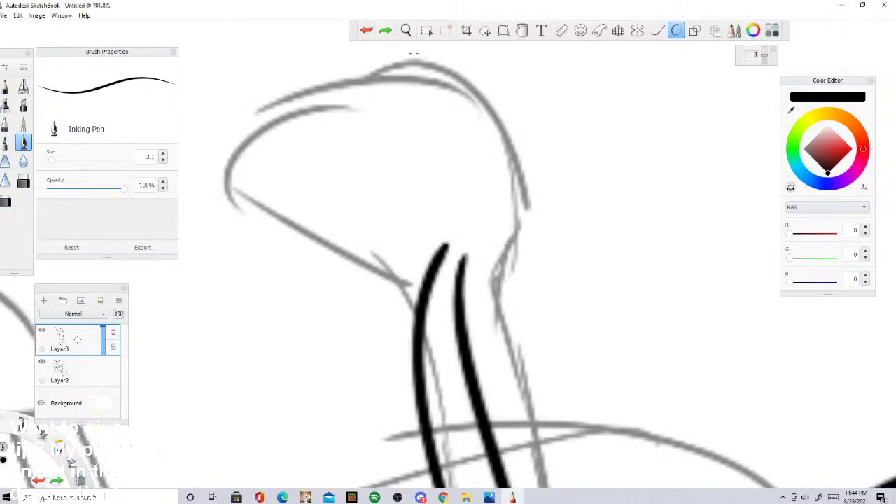
mouse_move(447, 241)
left_mouse_down()
mouse_move(389, 187)
mouse_move(355, 119)
mouse_move(440, 60)
mouse_move(511, 101)
mouse_move(514, 185)
mouse_move(470, 259)
left_mouse_up()
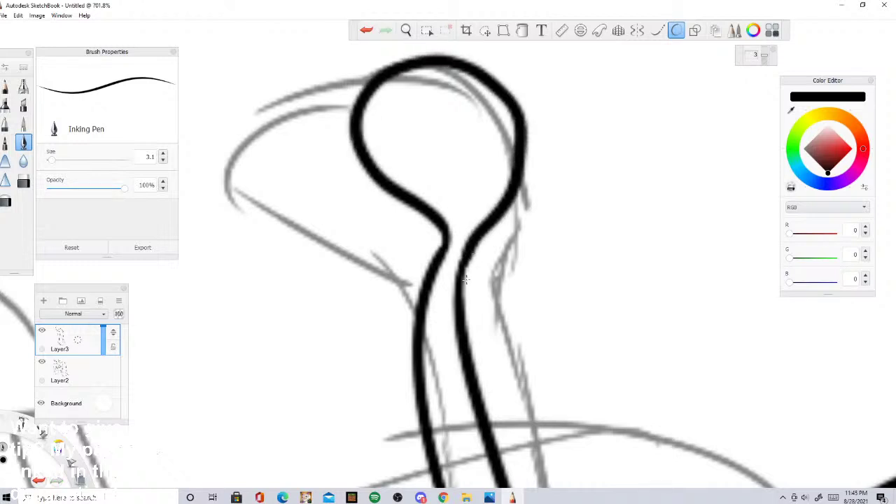
scroll(471, 244, "down", 6)
scroll(403, 224, "up", 4)
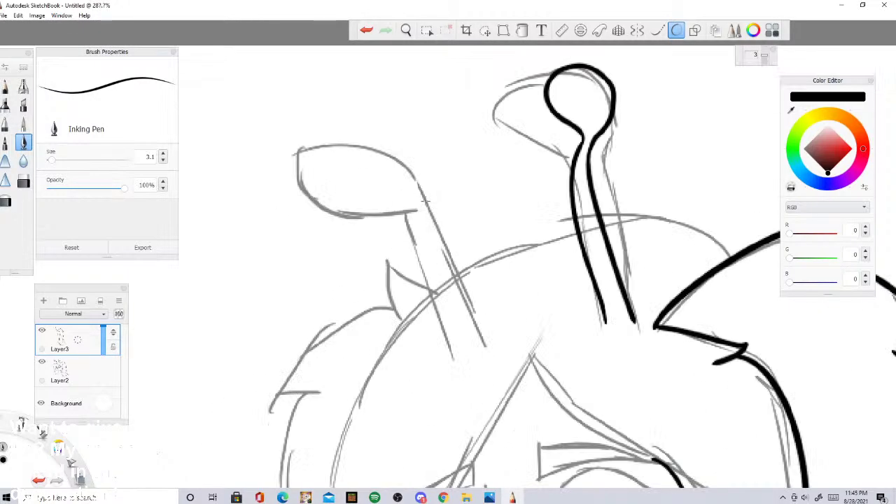
left_click(365, 30)
left_click(365, 30)
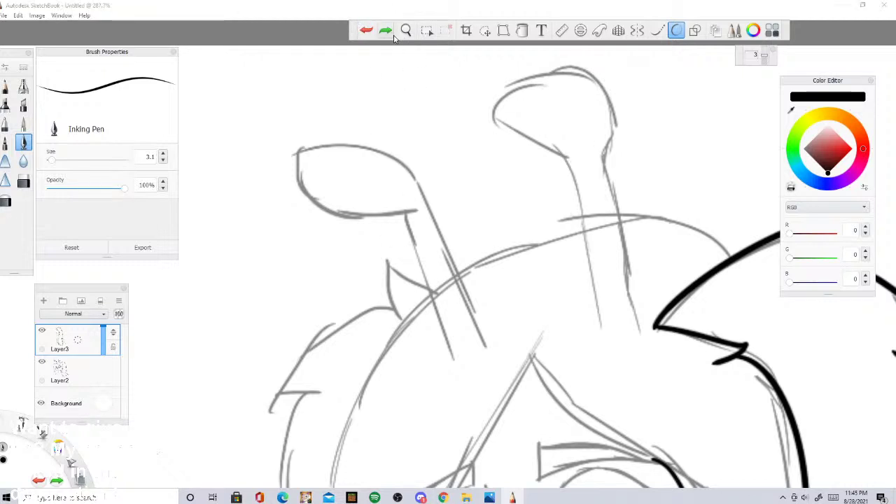
left_click(388, 32)
left_click(367, 31)
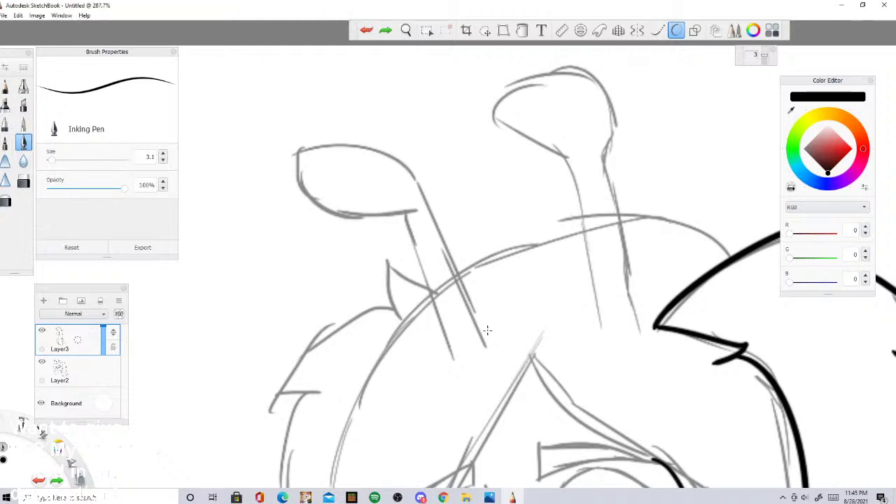
Step: Ink the left-hand antenna over the sketch with a narrow two-line stem and a rounded, bent tip
mouse_move(479, 327)
left_mouse_down()
mouse_move(372, 183)
mouse_move(271, 193)
mouse_move(386, 234)
mouse_move(480, 356)
mouse_move(465, 298)
mouse_move(351, 145)
mouse_move(260, 214)
mouse_move(349, 222)
mouse_move(396, 205)
mouse_move(446, 337)
mouse_move(392, 156)
mouse_move(308, 195)
mouse_move(396, 211)
mouse_move(413, 233)
mouse_move(449, 361)
left_mouse_up()
left_click(364, 30)
left_click(366, 31)
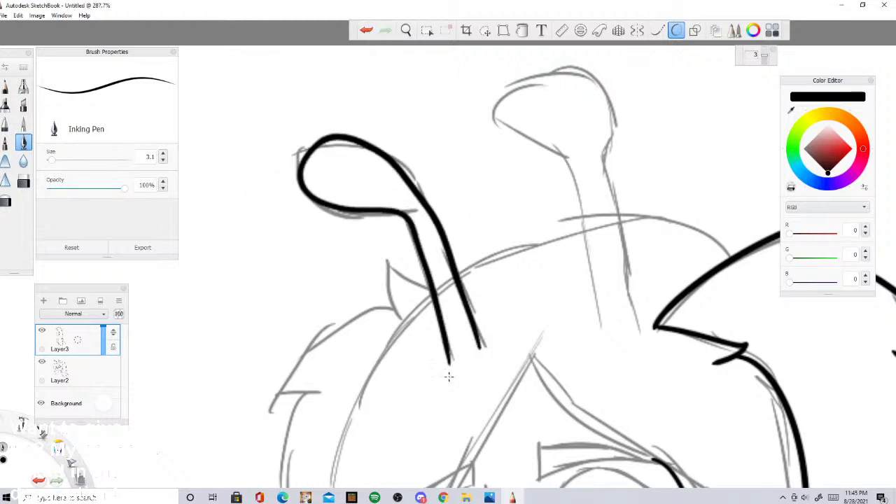
Step: Undo the inked lines of the left-hand antenna
left_click(366, 31)
left_click(366, 31)
Step: Ink the hair parting from its forehead peak, joining the right-hand hair lock and running down the left-hand side of the face to the nose
scroll(382, 268, "down", 9)
scroll(366, 300, "up", 8)
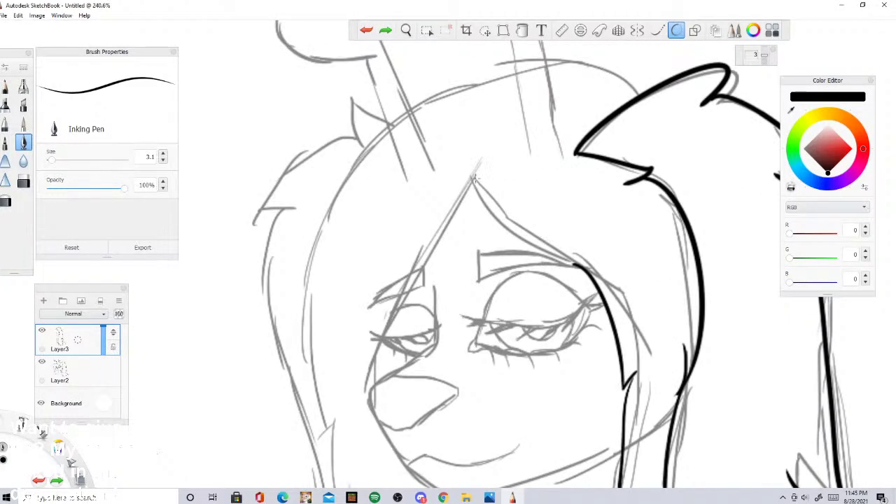
mouse_move(475, 179)
left_mouse_down()
mouse_move(545, 251)
mouse_move(580, 271)
left_mouse_up()
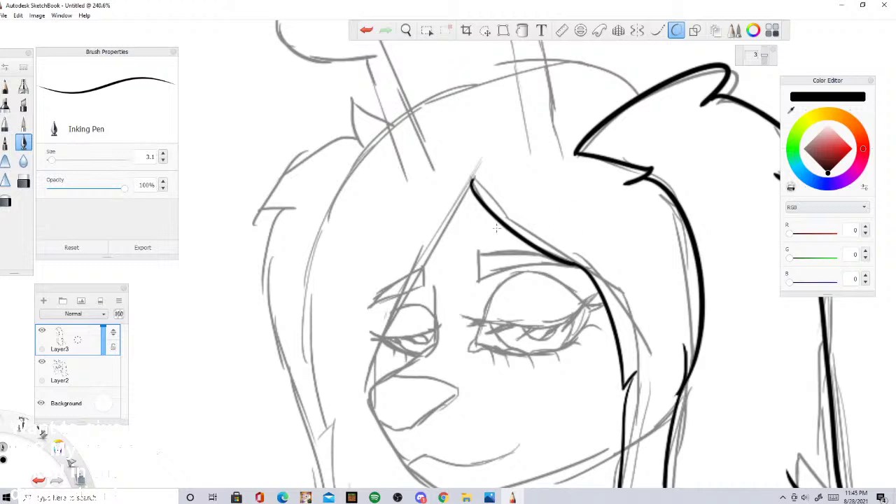
mouse_move(473, 184)
left_mouse_down()
mouse_move(381, 331)
mouse_move(364, 395)
left_mouse_up()
mouse_move(433, 281)
left_mouse_down()
mouse_move(434, 327)
mouse_move(387, 364)
mouse_move(367, 407)
mouse_move(382, 434)
left_mouse_up()
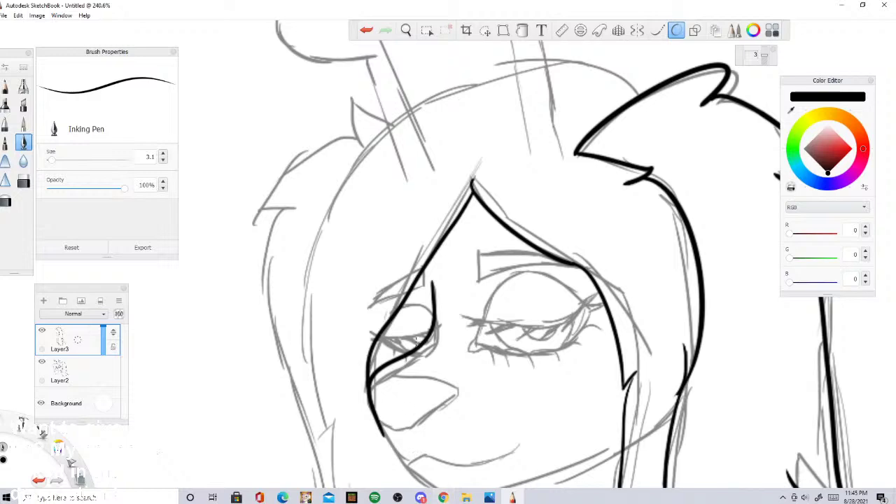
scroll(275, 135, "down", 4)
scroll(313, 228, "up", 8)
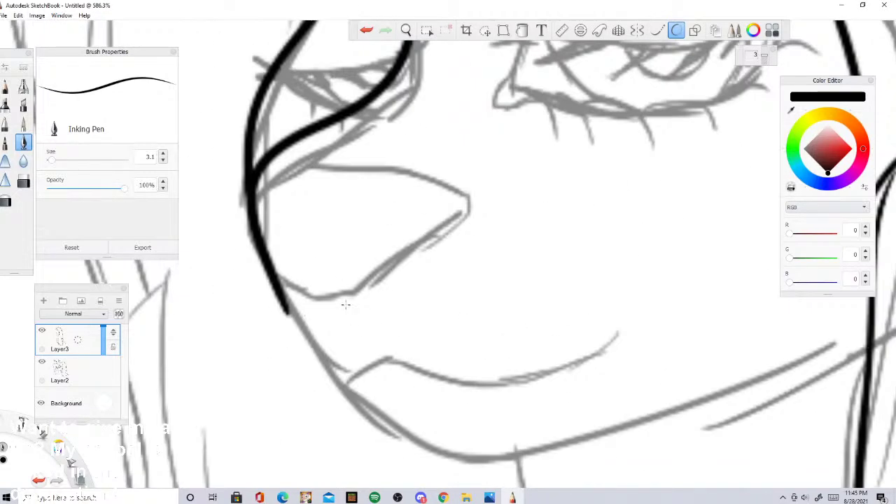
left_click_drag(283, 306, 350, 378)
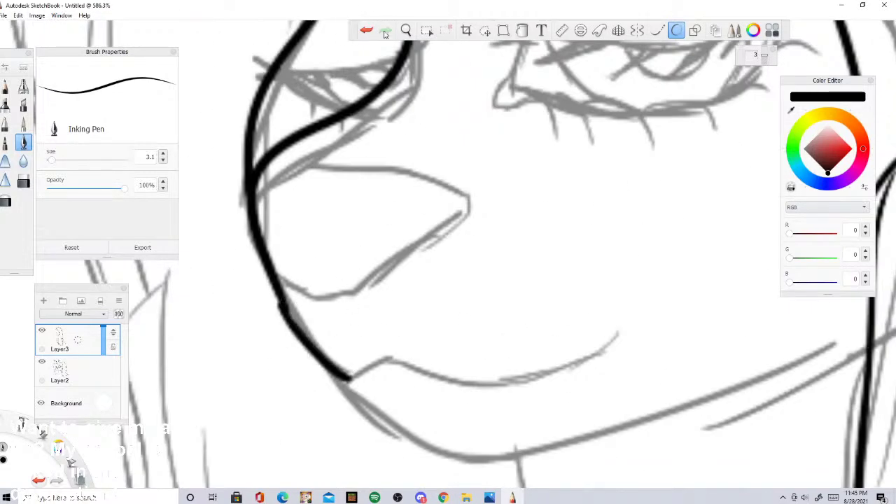
left_click(366, 30)
mouse_move(285, 302)
left_mouse_down()
mouse_move(374, 421)
mouse_move(483, 448)
mouse_move(619, 427)
mouse_move(870, 324)
left_mouse_up()
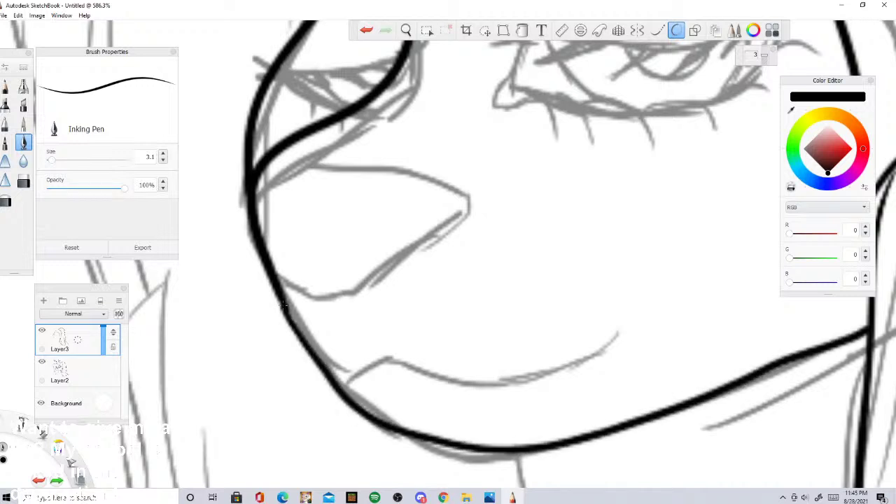
left_click(367, 30)
left_click(367, 30)
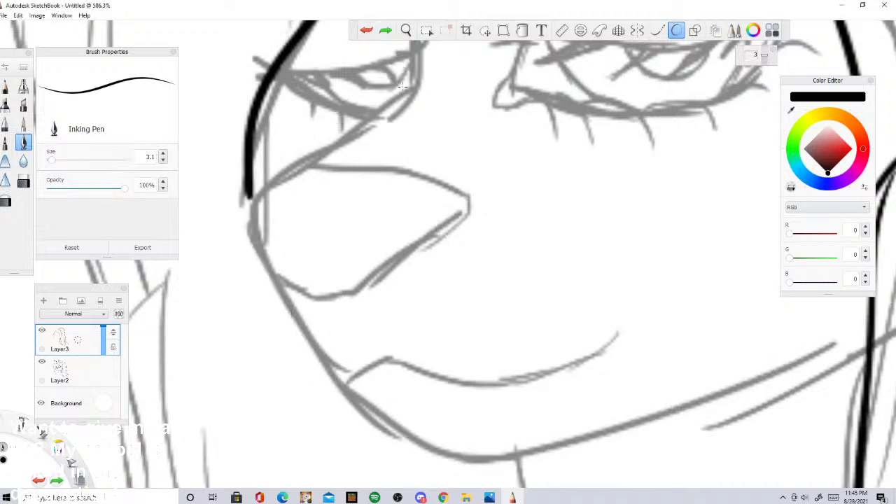
mouse_move(414, 68)
left_mouse_down()
mouse_move(400, 91)
mouse_move(253, 199)
mouse_move(277, 315)
left_mouse_up()
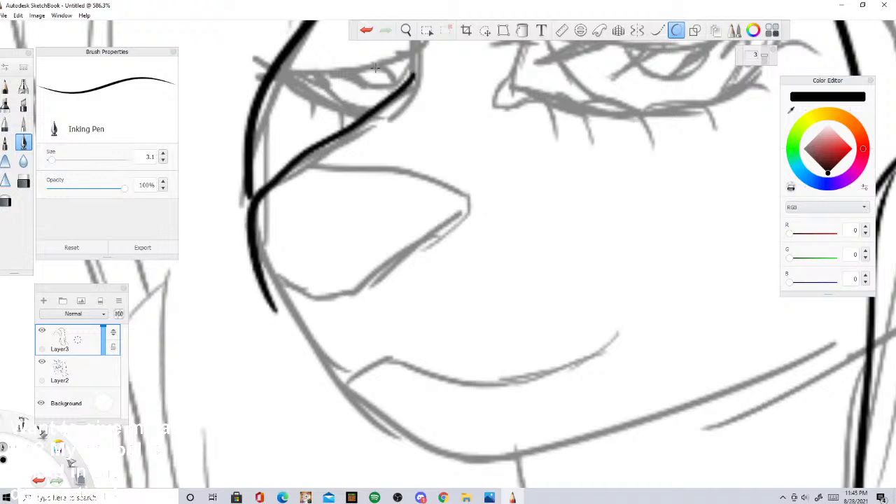
left_click(366, 30)
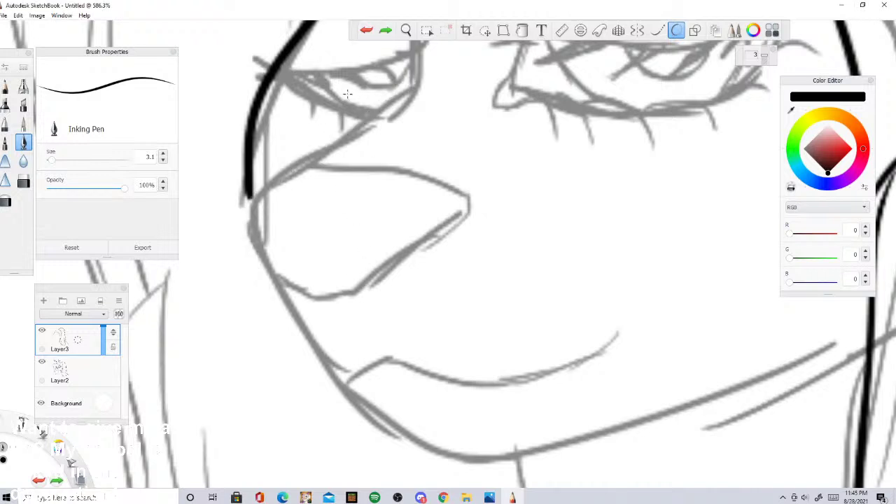
mouse_move(417, 69)
left_mouse_down()
mouse_move(299, 154)
mouse_move(261, 187)
mouse_move(252, 211)
mouse_move(313, 351)
mouse_move(353, 405)
mouse_move(411, 442)
mouse_move(493, 450)
mouse_move(620, 418)
mouse_move(807, 325)
mouse_move(868, 301)
left_mouse_up()
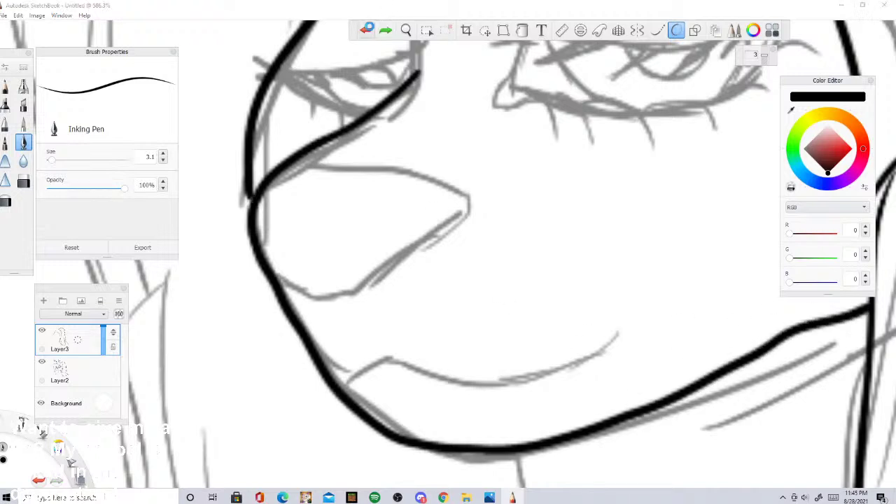
left_click(366, 30)
mouse_move(422, 56)
left_mouse_down()
mouse_move(333, 155)
mouse_move(266, 274)
mouse_move(390, 444)
mouse_move(686, 384)
mouse_move(805, 341)
left_mouse_up()
left_click(366, 30)
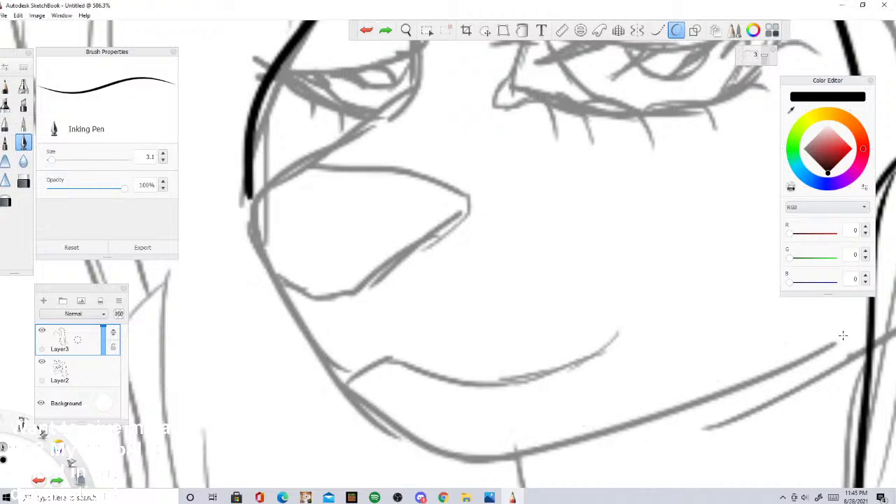
mouse_move(866, 319)
left_mouse_down()
mouse_move(685, 410)
mouse_move(466, 435)
mouse_move(381, 372)
mouse_move(360, 316)
left_mouse_up()
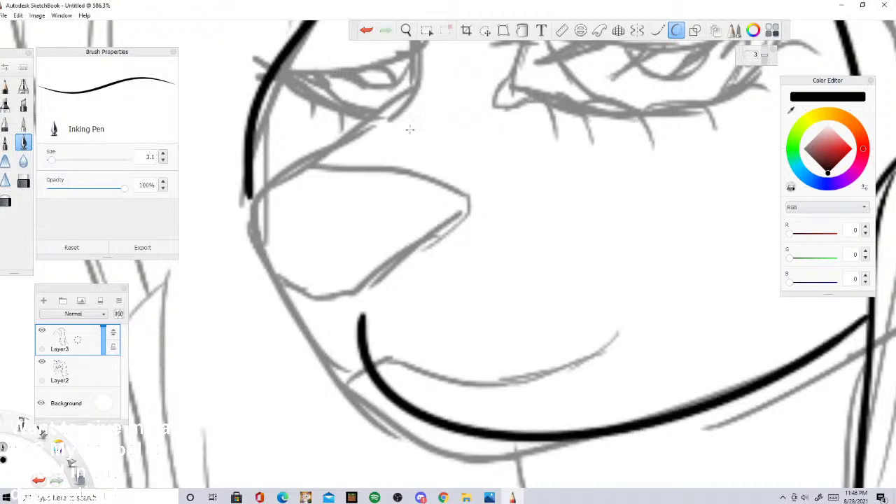
left_click(366, 30)
mouse_move(418, 49)
left_mouse_down()
mouse_move(409, 90)
mouse_move(276, 181)
mouse_move(254, 216)
mouse_move(285, 309)
mouse_move(334, 390)
mouse_move(405, 445)
mouse_move(512, 460)
mouse_move(683, 419)
mouse_move(813, 367)
mouse_move(871, 312)
left_mouse_up()
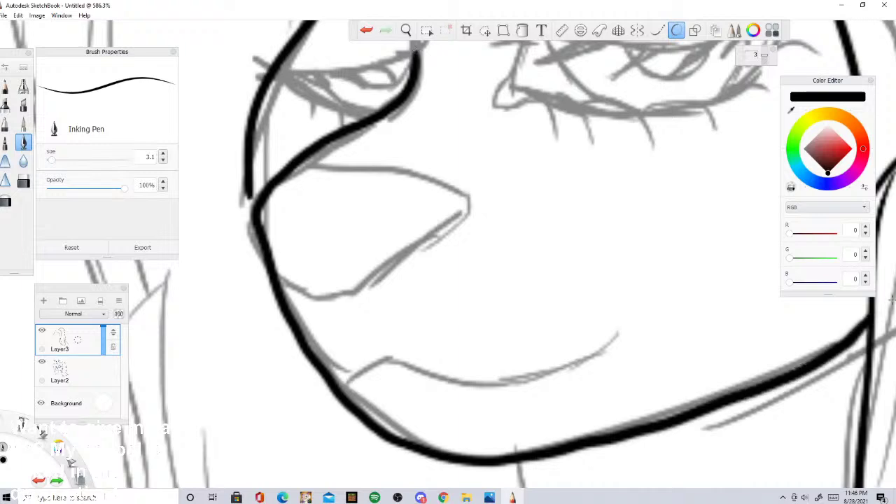
left_click(366, 30)
scroll(442, 236, "down", 4)
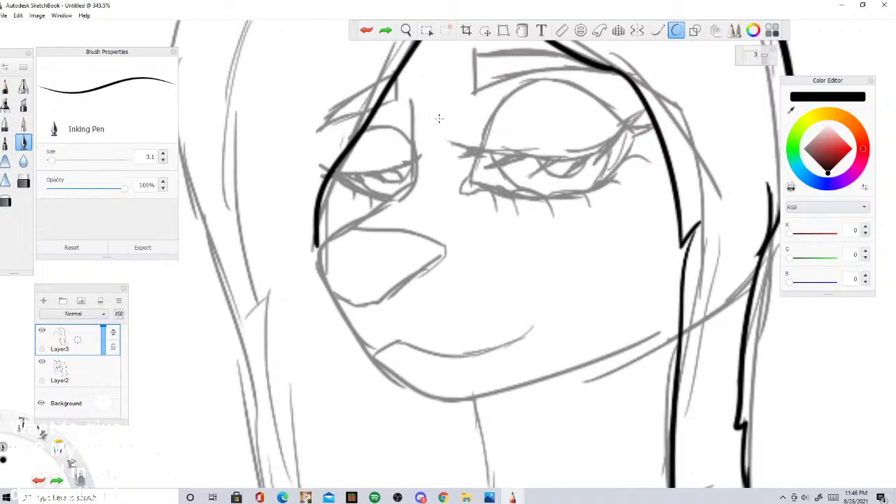
mouse_move(413, 97)
left_mouse_down()
mouse_move(405, 172)
mouse_move(315, 249)
mouse_move(374, 353)
mouse_move(414, 382)
mouse_move(473, 395)
mouse_move(579, 364)
mouse_move(619, 338)
left_mouse_up()
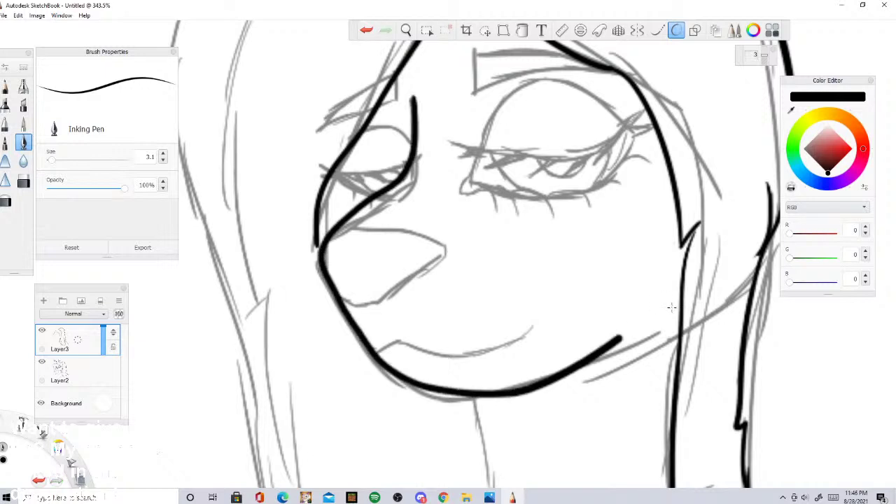
left_click(366, 31)
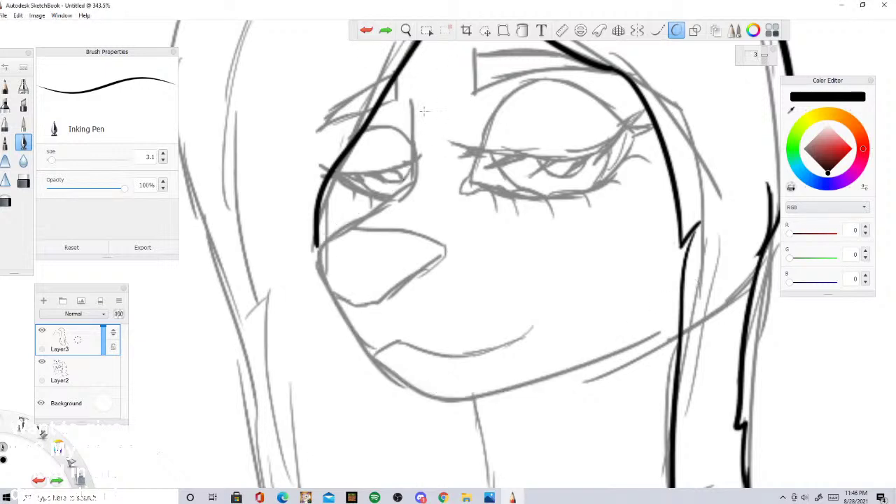
mouse_move(410, 95)
left_mouse_down()
mouse_move(410, 169)
mouse_move(382, 208)
mouse_move(336, 229)
mouse_move(311, 256)
mouse_move(372, 350)
mouse_move(424, 390)
mouse_move(512, 394)
mouse_move(616, 354)
mouse_move(685, 309)
left_mouse_up()
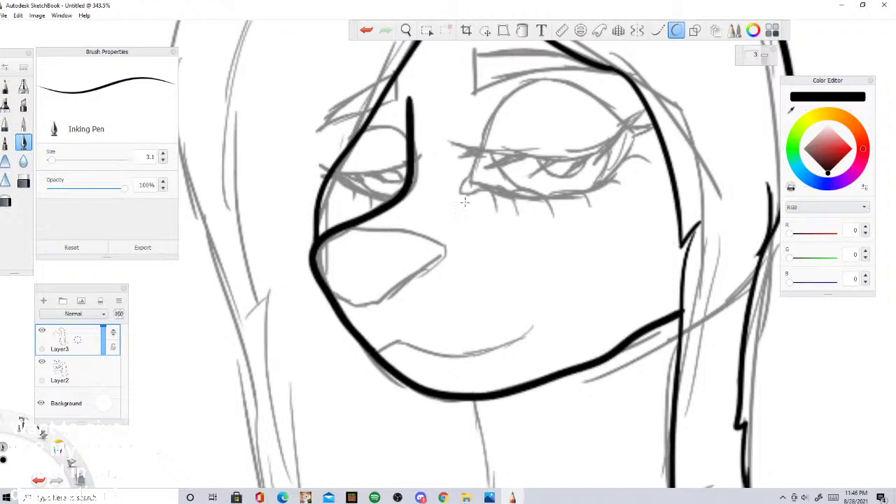
left_click(367, 30)
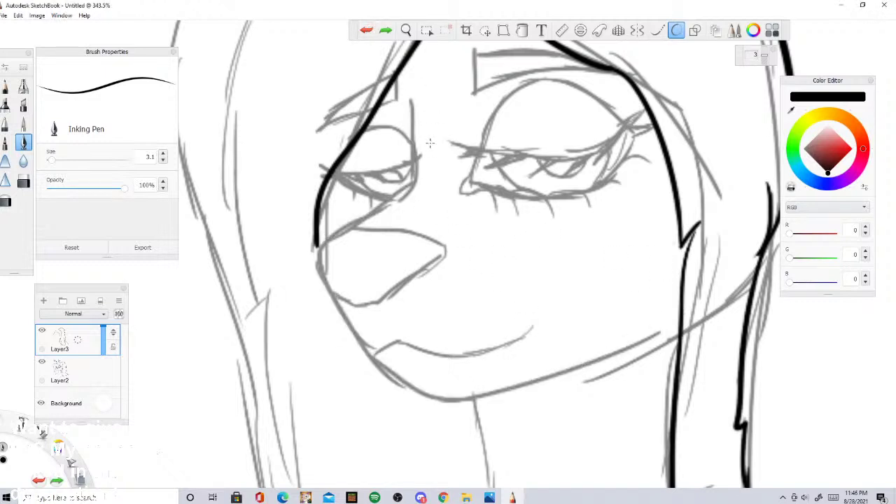
mouse_move(416, 97)
left_mouse_down()
mouse_move(416, 180)
mouse_move(316, 260)
mouse_move(340, 324)
mouse_move(390, 376)
mouse_move(435, 392)
mouse_move(556, 358)
left_mouse_up()
left_click(366, 30)
Step: Ink the muzzle profile around the chin and along the jaw to the right-hand hair lock, with the nose bridge curving up beside the left-hand eye
mouse_move(374, 209)
left_mouse_down()
mouse_move(318, 251)
mouse_move(331, 294)
mouse_move(432, 377)
mouse_move(525, 379)
mouse_move(679, 319)
left_mouse_up()
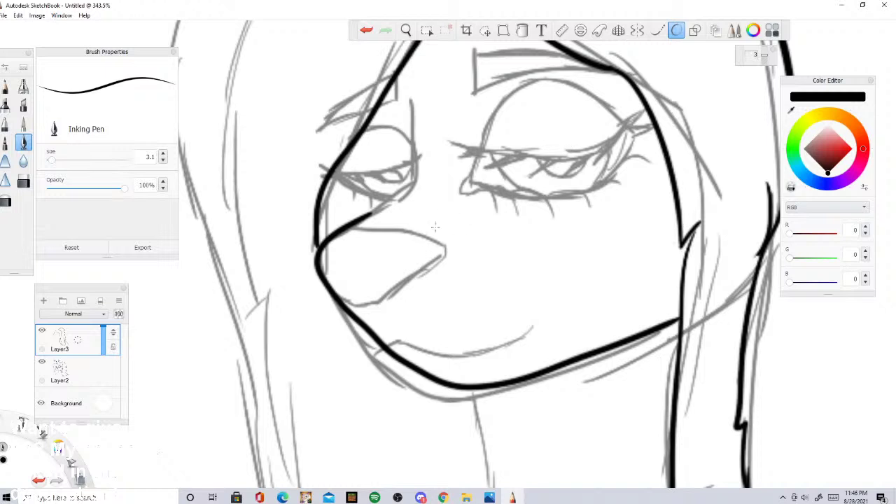
mouse_move(368, 215)
left_mouse_down()
mouse_move(405, 186)
mouse_move(412, 104)
left_mouse_up()
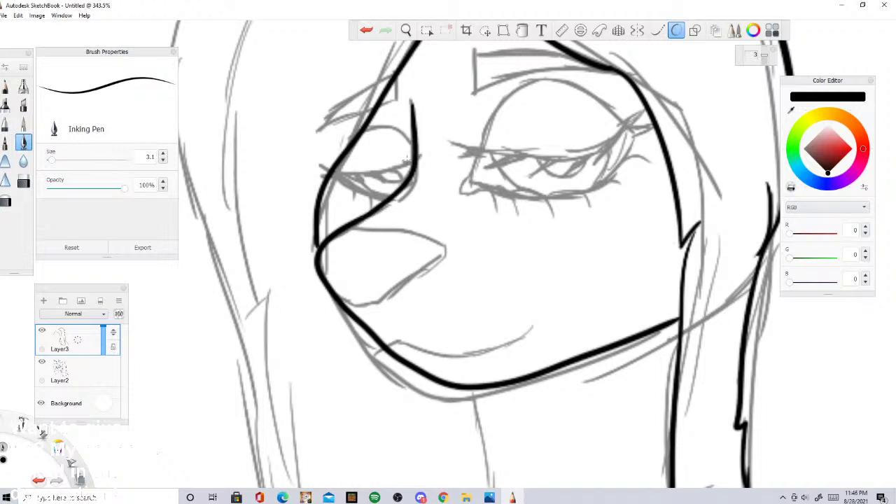
Step: Ink the smaller eye's upper arc, lower lid and drooping lash line over the sketch with the 3.1 Inking Pen
mouse_move(413, 154)
left_mouse_down()
mouse_move(385, 129)
mouse_move(356, 145)
left_mouse_up()
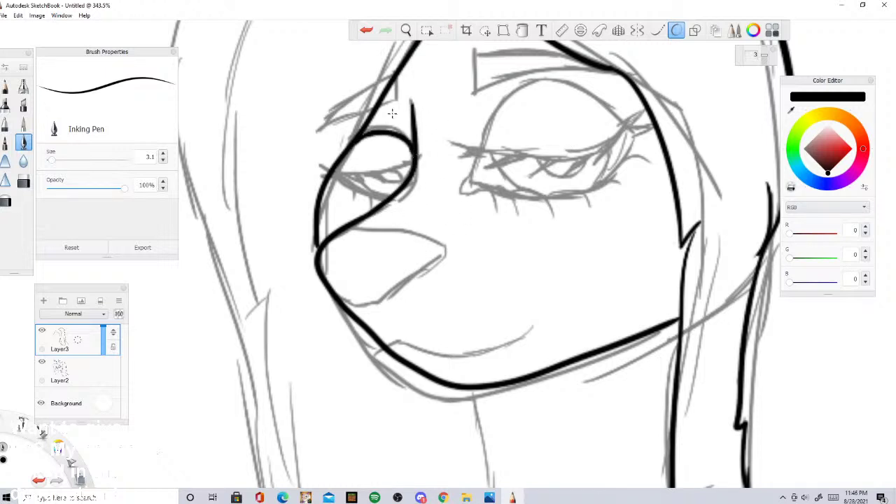
mouse_move(330, 174)
left_mouse_down()
mouse_move(370, 200)
mouse_move(386, 199)
left_mouse_up()
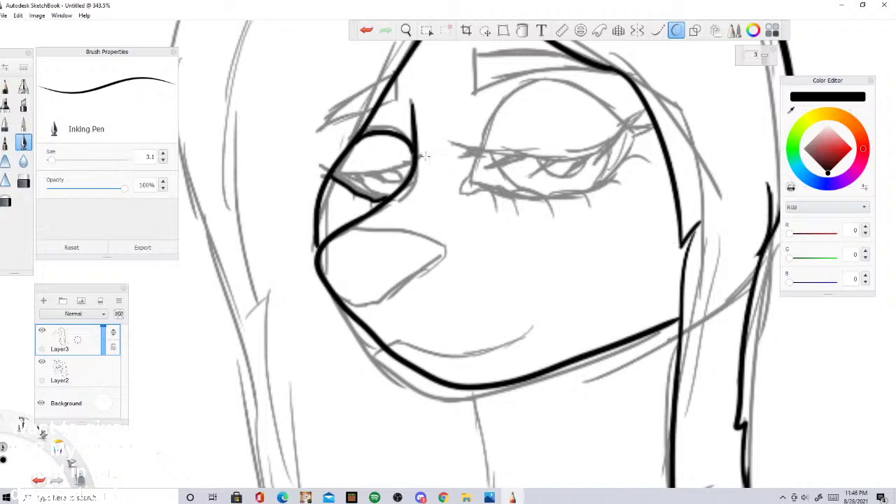
left_click(366, 30)
left_click_drag(331, 173, 386, 198)
left_click_drag(330, 172, 402, 159)
left_click(366, 31)
left_click_drag(325, 166, 416, 158)
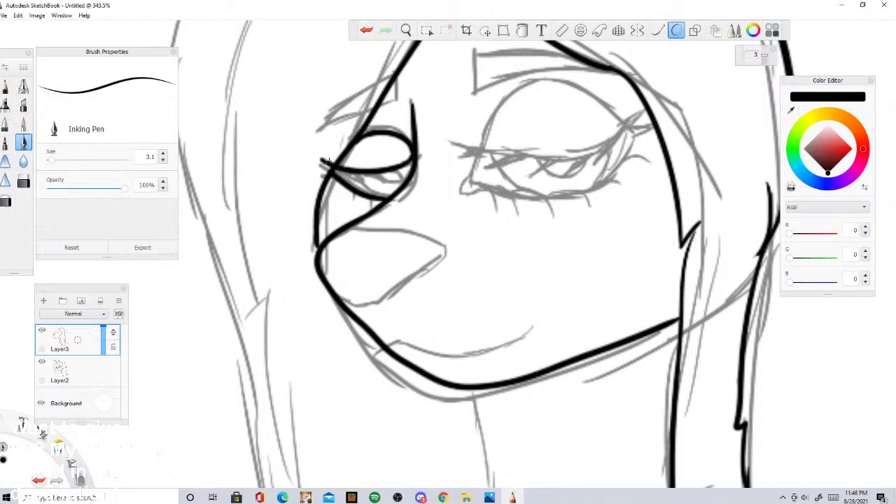
Step: Ink a second outer-corner lash on the smaller eye and fill its half-hidden pupil in black
left_click_drag(318, 169, 396, 177)
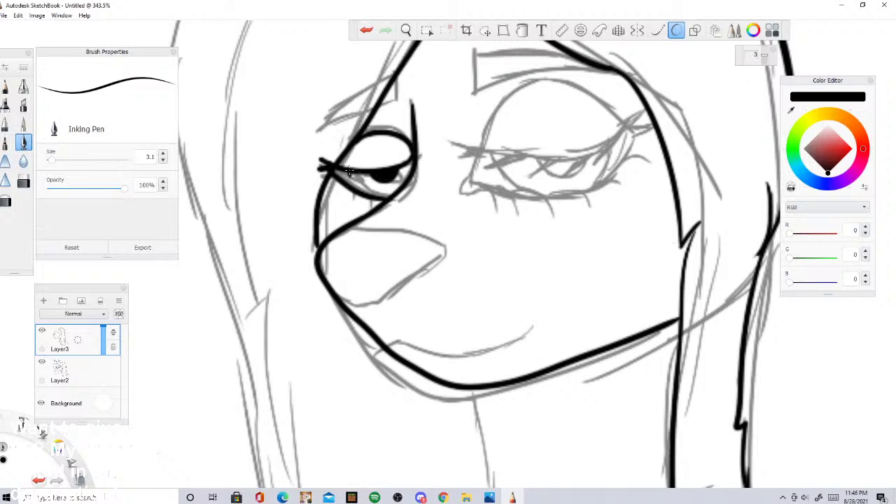
left_click_drag(348, 169, 379, 176)
scroll(420, 158, "up", 5)
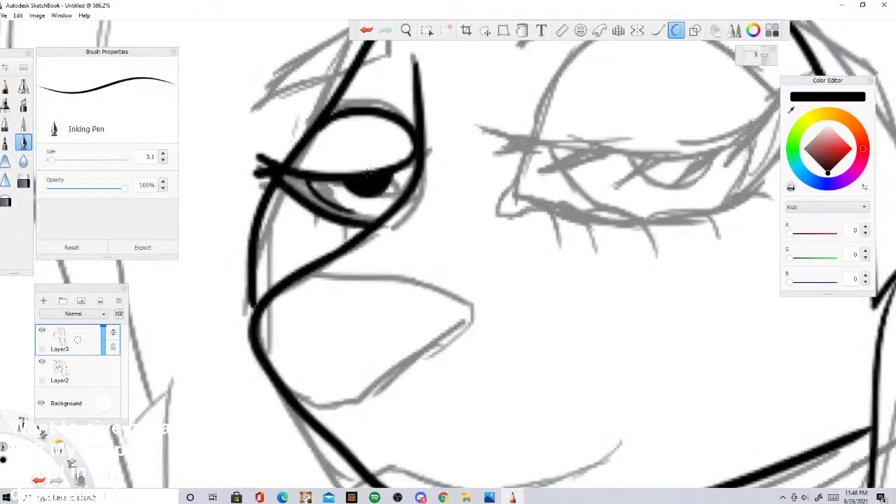
left_click(366, 30)
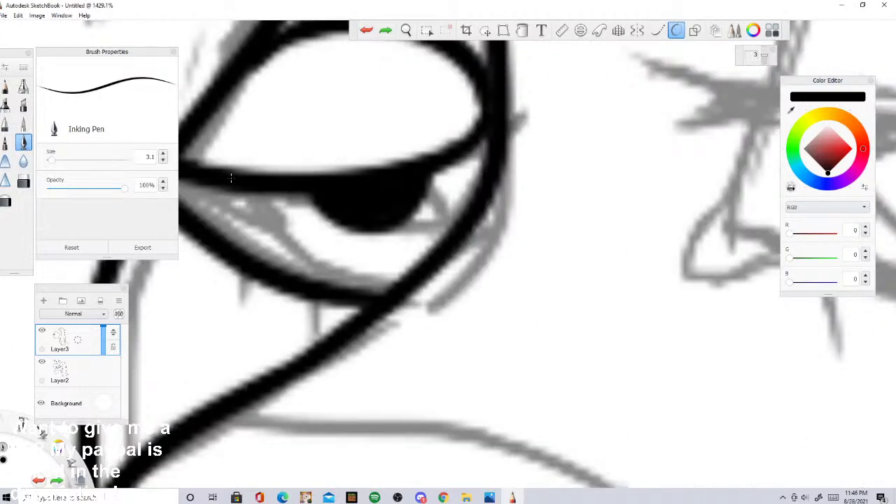
Step: Ink the iris curve below the smaller eye's pupil and erase its overshoot past the muzzle line with the Hard Eraser
mouse_move(231, 179)
left_mouse_down()
mouse_move(329, 252)
mouse_move(508, 196)
left_mouse_up()
left_click(23, 182)
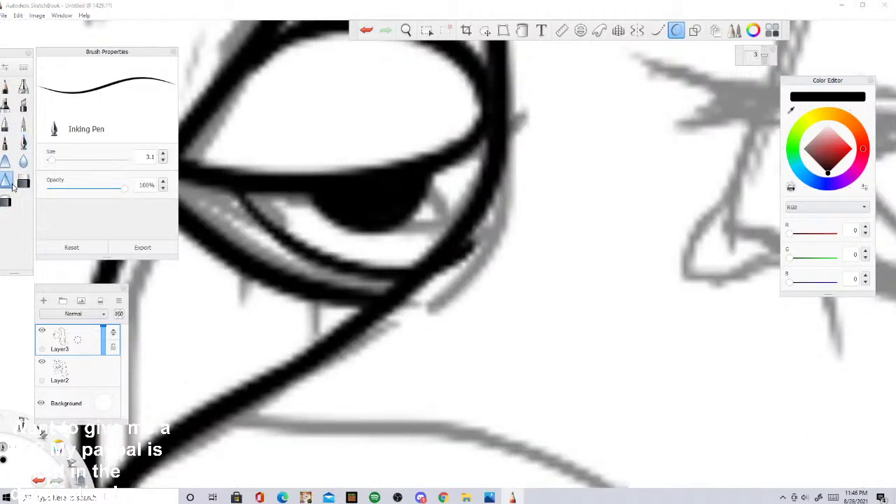
mouse_move(474, 264)
left_mouse_down()
mouse_move(463, 249)
mouse_move(450, 264)
left_mouse_up()
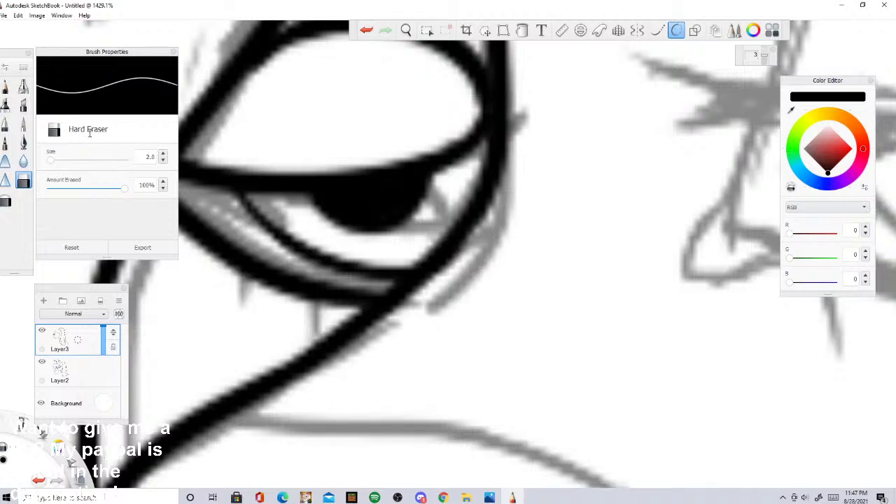
Step: Extend the smaller eye's lash line past the inner corner, thicken it with jagged lashes, and add short lower lashes with the Inking Pen
left_click(23, 142)
scroll(357, 216, "down", 5)
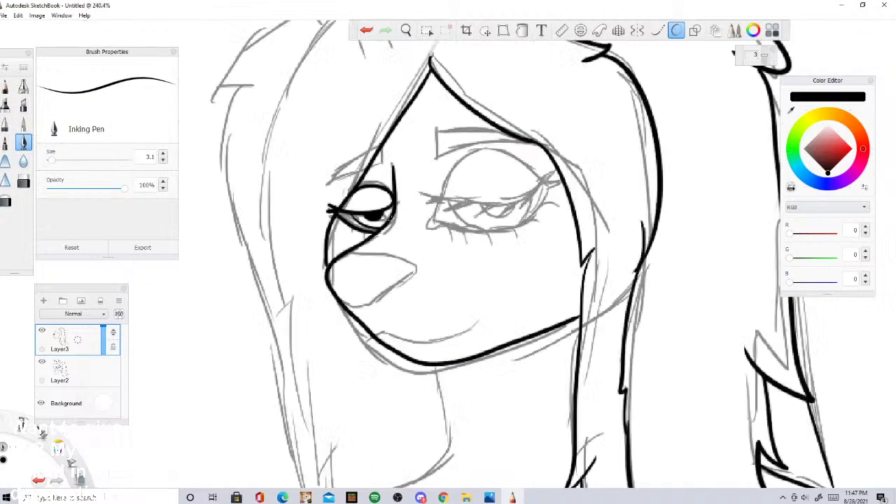
scroll(378, 231, "up", 4)
left_click(485, 212)
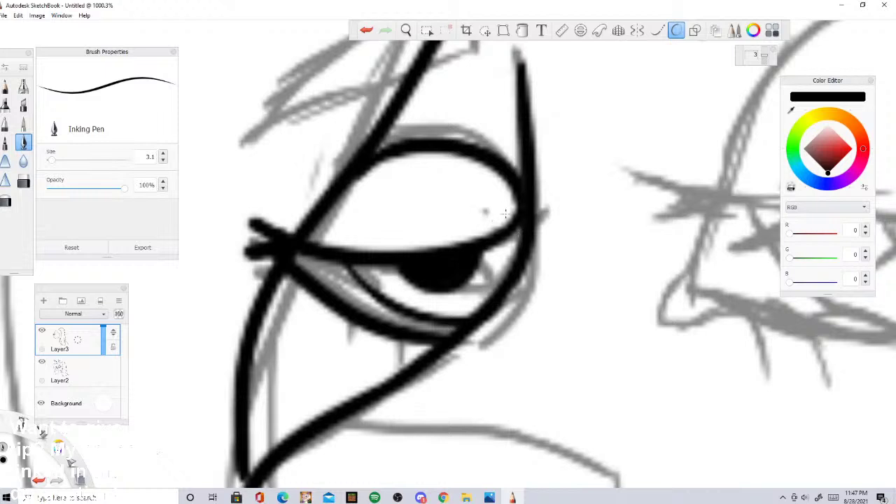
left_click(365, 30)
left_click_drag(511, 222, 556, 201)
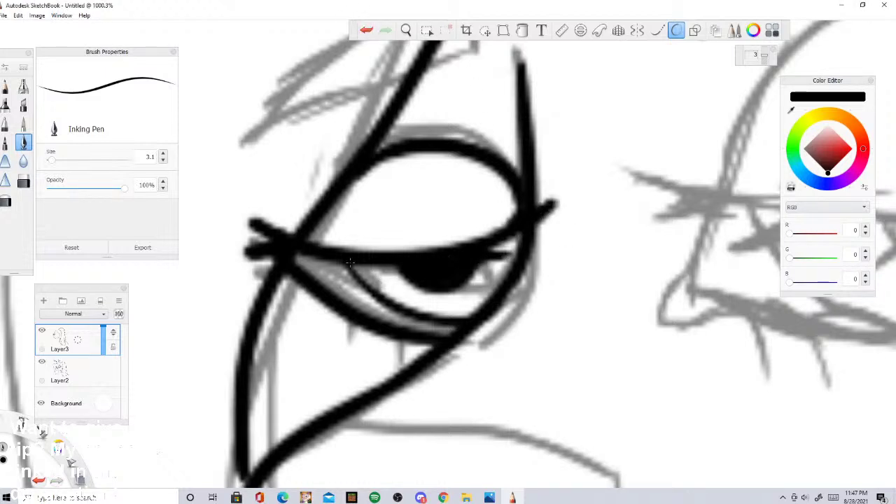
left_click_drag(329, 262, 441, 283)
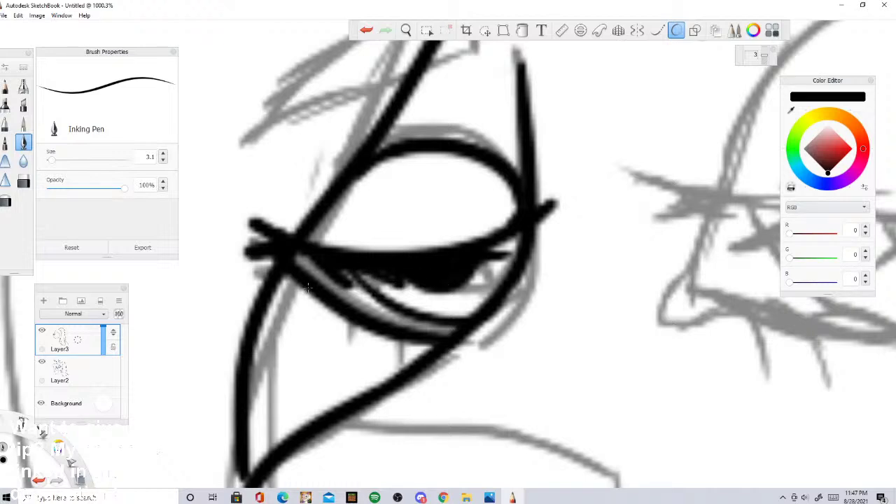
mouse_move(335, 308)
left_mouse_down()
mouse_move(344, 346)
mouse_move(430, 350)
left_mouse_up()
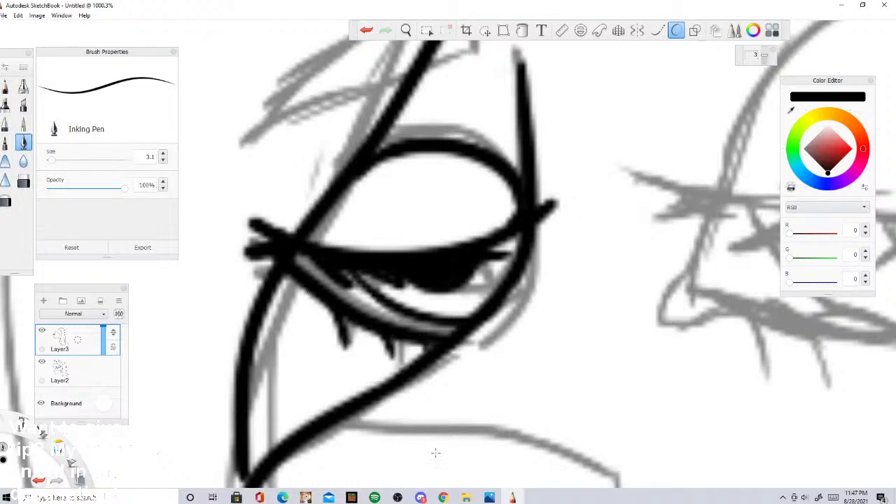
Step: Ink the nose with its two nostrils and the smiling mouth line with a small cheek crease above its end
scroll(524, 334, "down", 6)
scroll(386, 310, "up", 4)
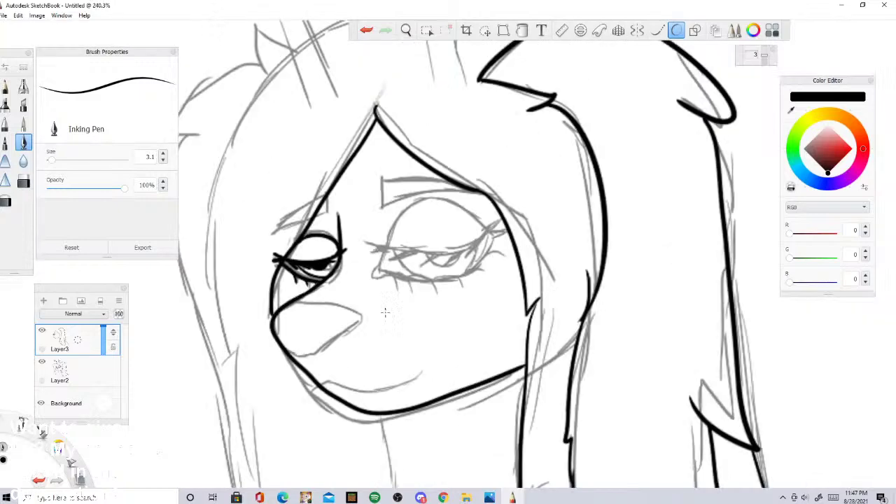
mouse_move(234, 285)
left_mouse_down()
mouse_move(324, 299)
mouse_move(359, 315)
mouse_move(263, 381)
mouse_move(217, 368)
left_mouse_up()
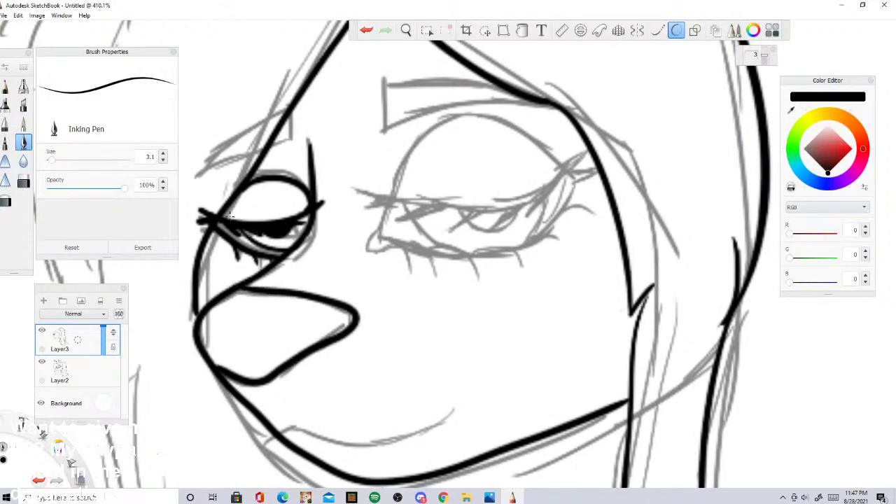
mouse_move(331, 337)
left_mouse_down()
mouse_move(313, 332)
mouse_move(288, 360)
left_mouse_up()
mouse_move(205, 348)
left_mouse_down()
mouse_move(270, 389)
mouse_move(293, 435)
mouse_move(351, 445)
mouse_move(476, 418)
left_mouse_up()
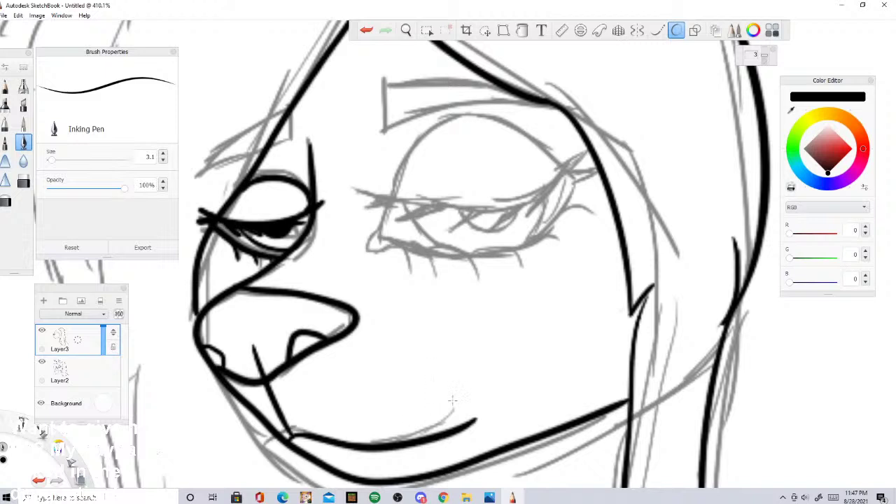
left_click_drag(474, 377, 498, 399)
mouse_move(378, 236)
left_mouse_down()
mouse_move(414, 150)
mouse_move(471, 122)
mouse_move(581, 170)
left_mouse_up()
left_click(366, 30)
mouse_move(377, 231)
left_mouse_down()
mouse_move(398, 183)
mouse_move(560, 181)
left_mouse_up()
left_click(366, 30)
mouse_move(378, 234)
left_mouse_down()
mouse_move(388, 168)
mouse_move(505, 114)
mouse_move(582, 176)
left_mouse_up()
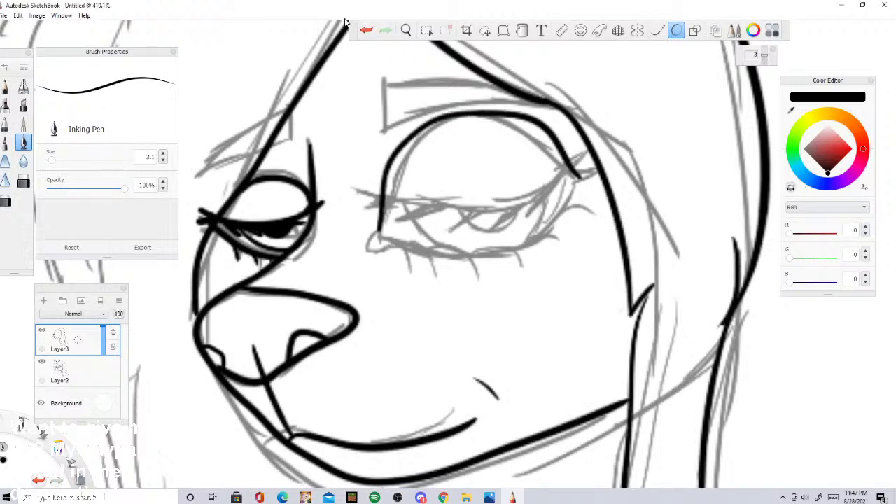
left_click(366, 30)
Step: Switch to Discord and answer the contact's "still up?" message with "yeah" and a second message beginning "im liv"
left_click(485, 497)
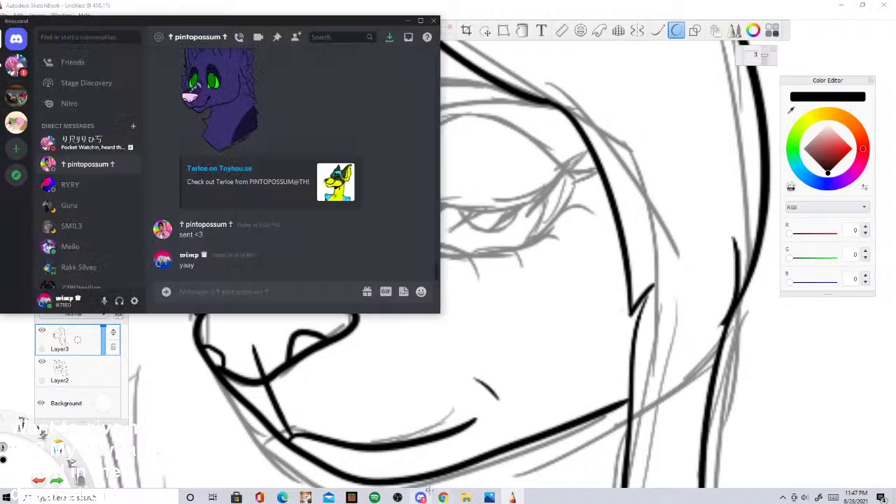
left_click(87, 143)
type("yeah")
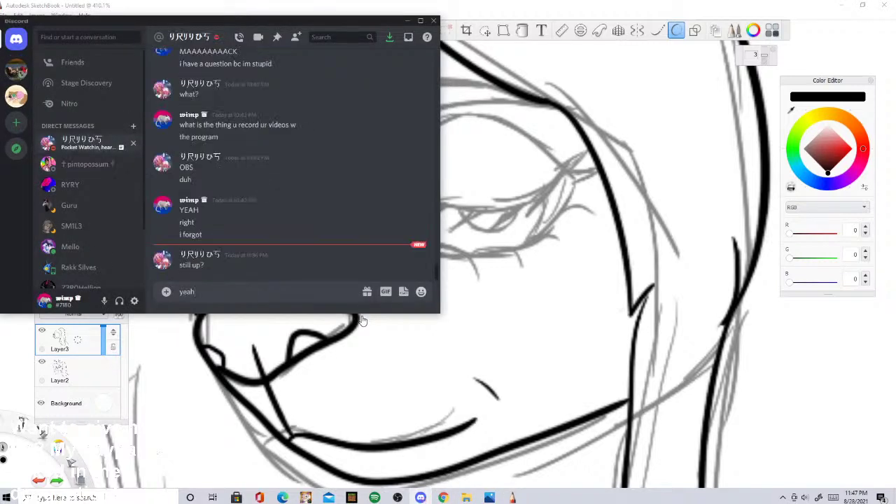
key("Return")
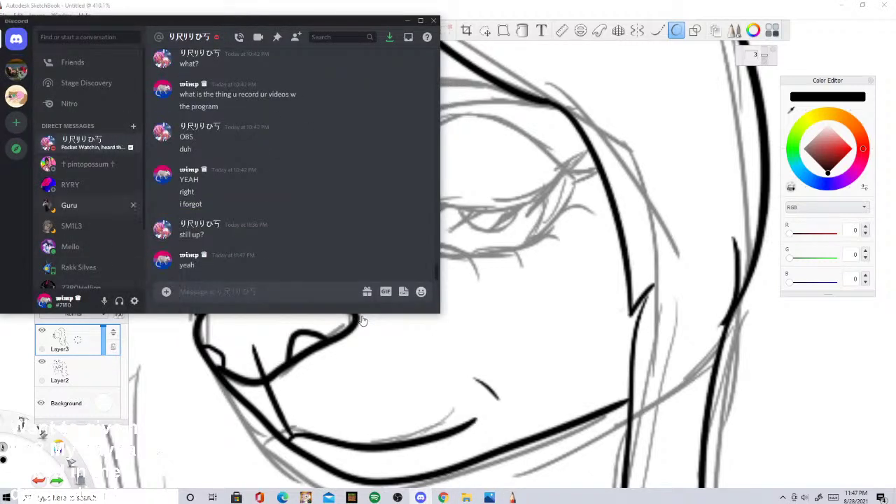
key("alt+Down")
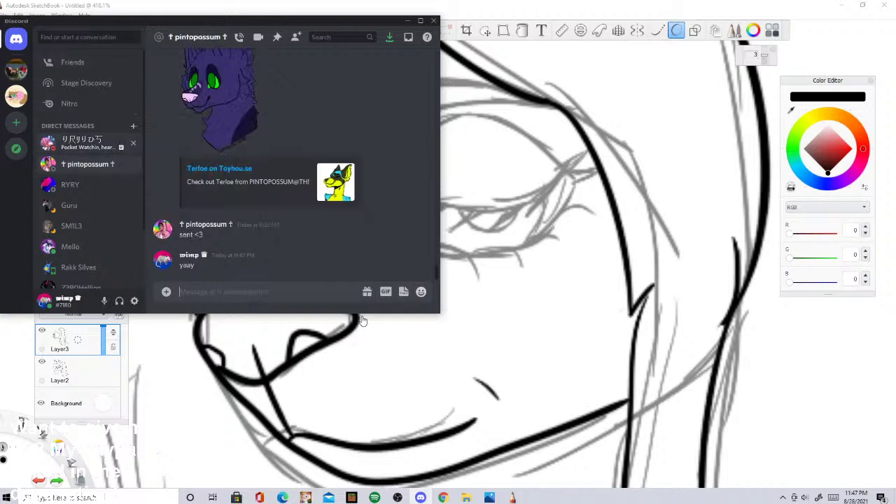
key("alt+Up")
type("im")
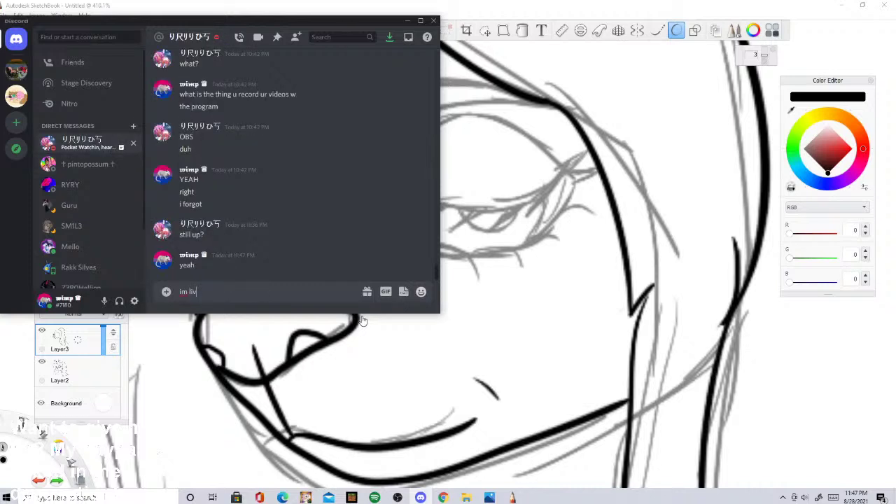
type(" liv")
key("Return")
key("alt+Down")
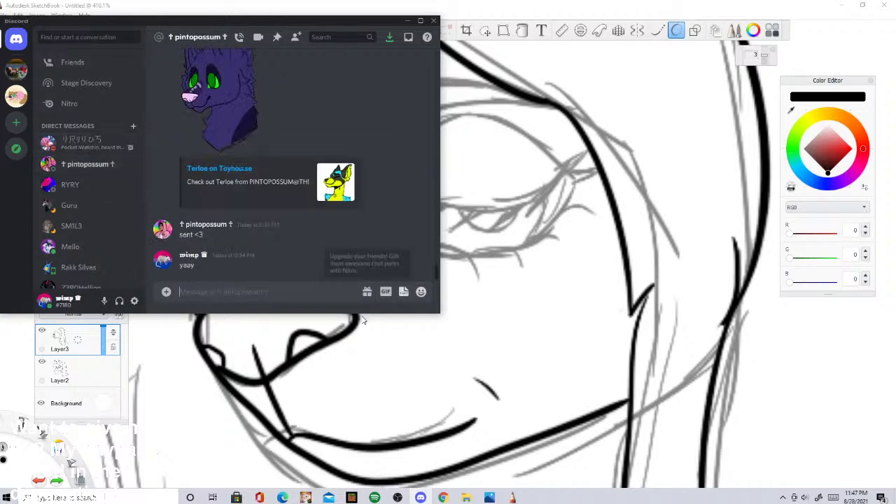
Step: Switch back to SketchBook and ink the larger eye's arched upper outline from the inner edge to the outer corner
left_click(510, 493)
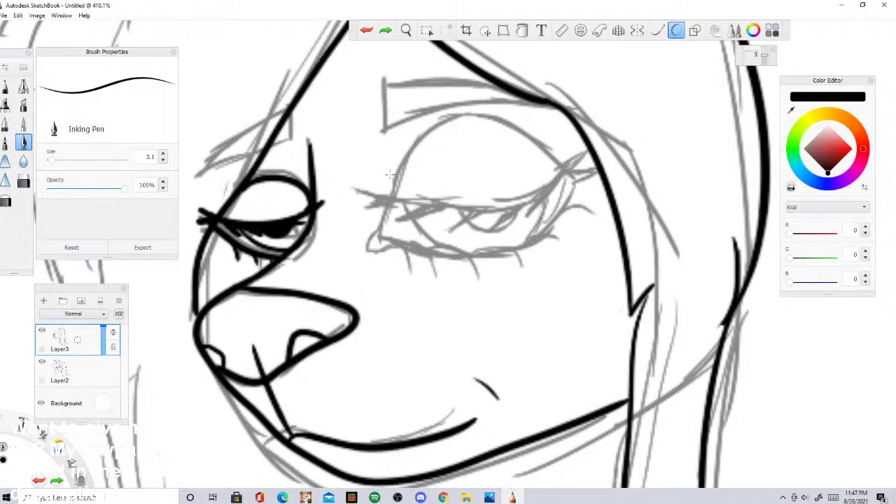
mouse_move(381, 231)
left_mouse_down()
mouse_move(388, 186)
mouse_move(418, 140)
mouse_move(474, 120)
mouse_move(574, 179)
mouse_move(405, 197)
mouse_move(402, 215)
mouse_move(390, 218)
mouse_move(390, 206)
mouse_move(389, 225)
mouse_move(420, 241)
mouse_move(472, 243)
mouse_move(534, 229)
mouse_move(575, 176)
left_mouse_up()
left_click(366, 30)
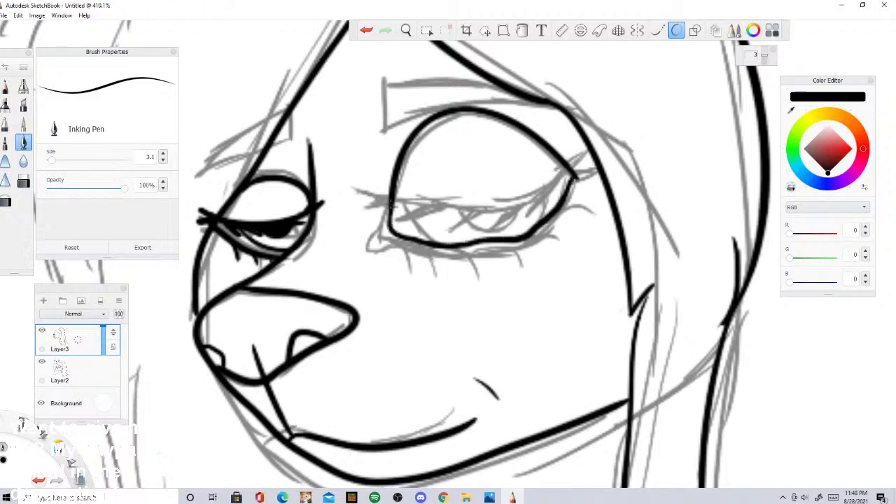
left_click(366, 30)
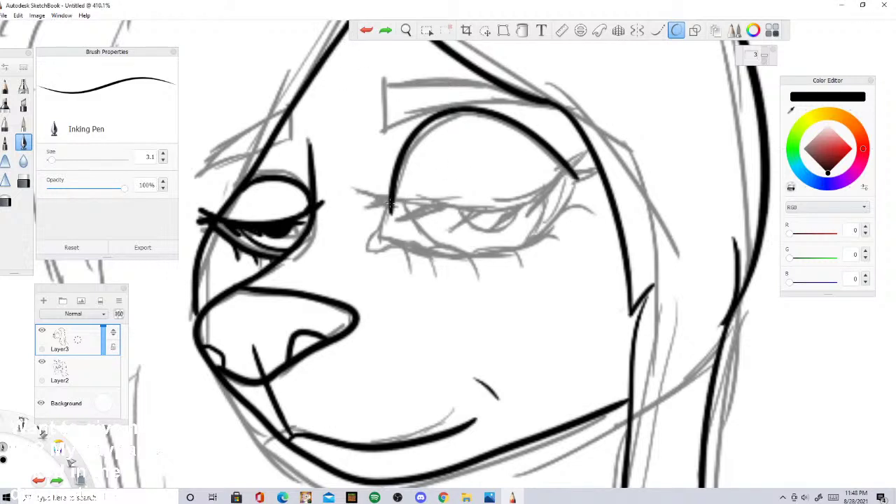
left_click_drag(390, 205, 396, 242)
key("ctrl+z")
mouse_move(392, 210)
left_mouse_down()
mouse_move(392, 237)
mouse_move(461, 246)
mouse_move(539, 218)
mouse_move(579, 166)
left_mouse_up()
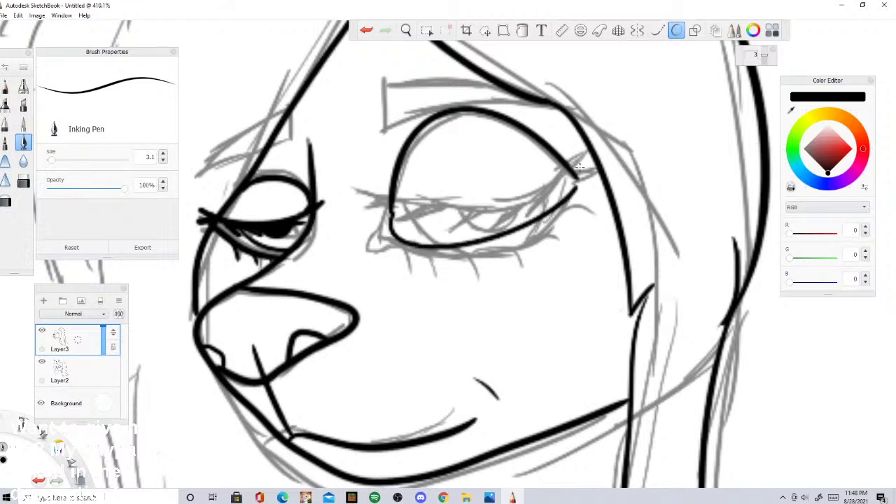
left_click(366, 31)
mouse_move(390, 215)
left_mouse_down()
mouse_move(446, 229)
mouse_move(510, 214)
mouse_move(572, 180)
left_mouse_up()
left_click(367, 30)
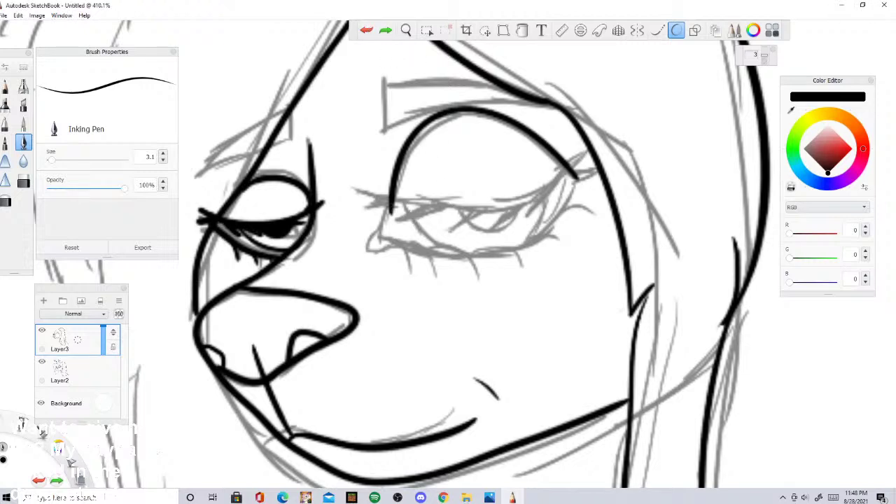
Step: Extend the larger eye's inner edge downward and ink the lower lid from there up to the outer corner
left_click_drag(391, 205, 389, 242)
scroll(401, 254, "up", 8)
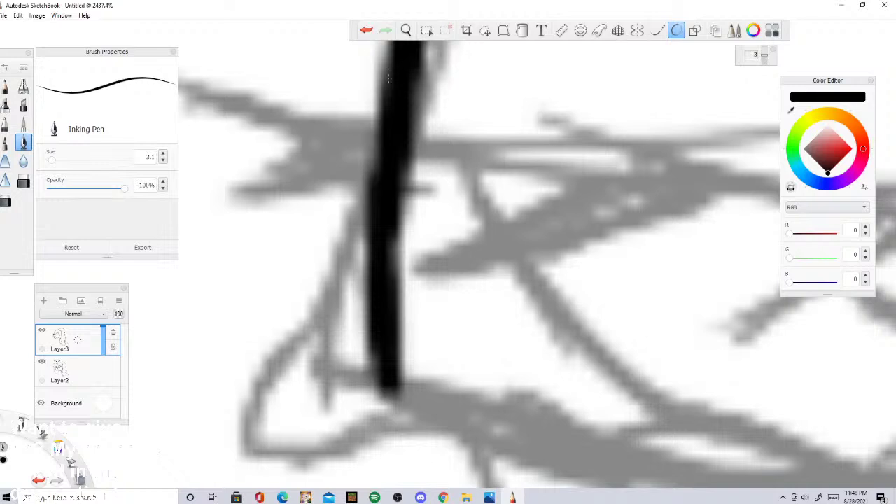
scroll(393, 241, "down", 8)
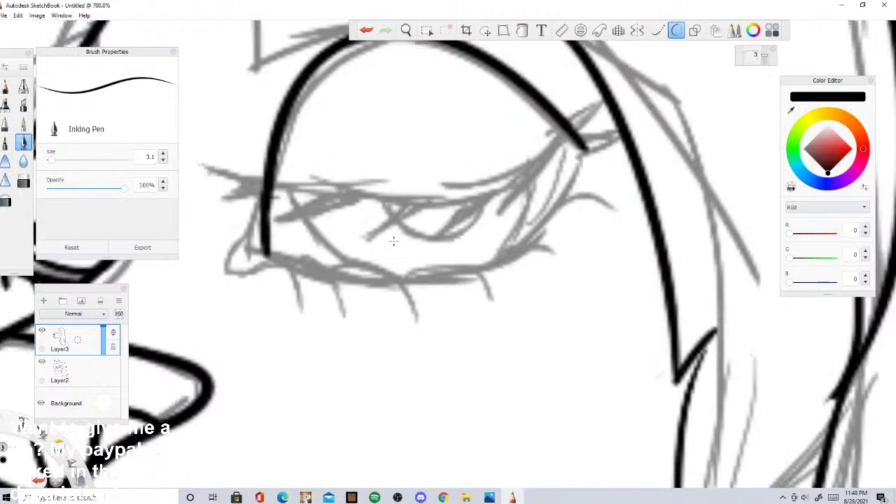
mouse_move(266, 253)
left_mouse_down()
mouse_move(363, 264)
mouse_move(557, 199)
mouse_move(586, 144)
left_mouse_up()
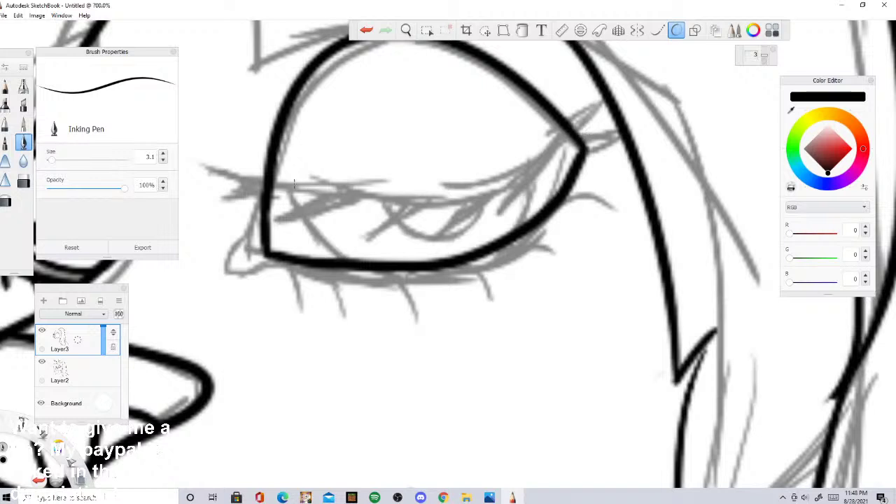
Step: Ink the larger eye's drooping lash line with two outer-corner lashes and fill a black half-round pupil beneath it
left_click_drag(271, 181, 299, 188)
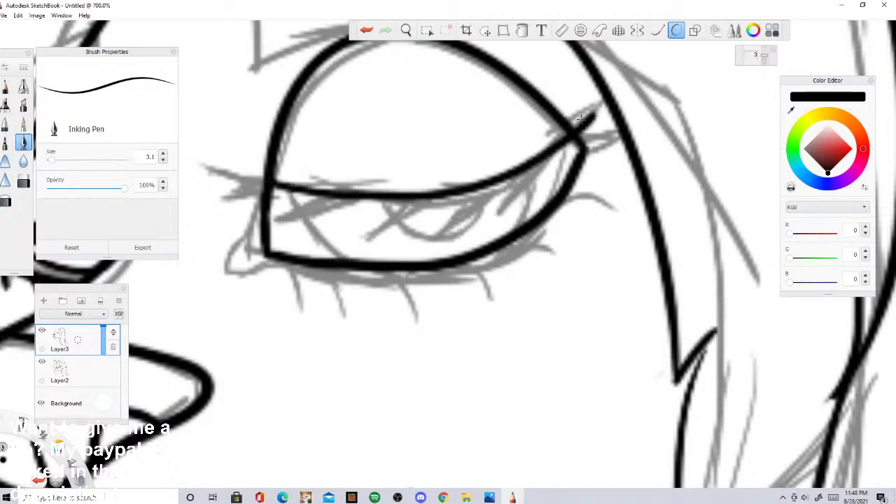
left_click_drag(605, 106, 580, 137)
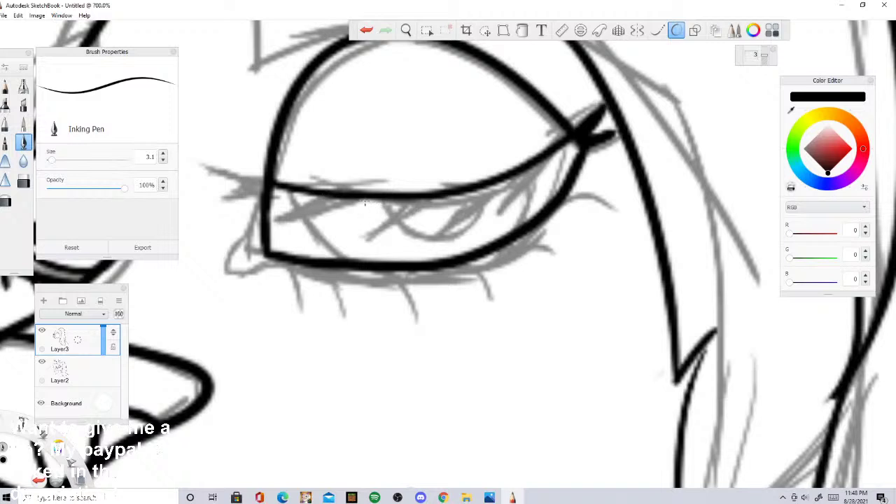
mouse_move(354, 196)
left_mouse_down()
mouse_move(421, 230)
mouse_move(452, 191)
left_mouse_up()
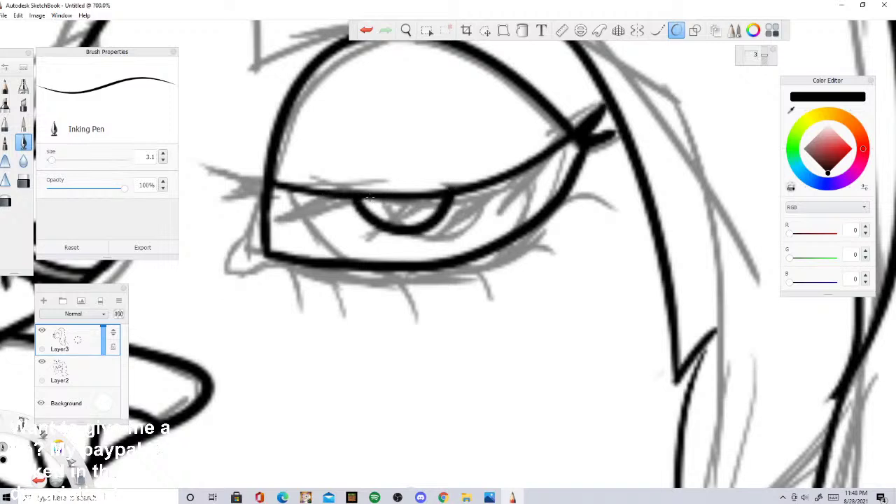
mouse_move(369, 198)
left_mouse_down()
mouse_move(407, 214)
mouse_move(441, 201)
left_mouse_up()
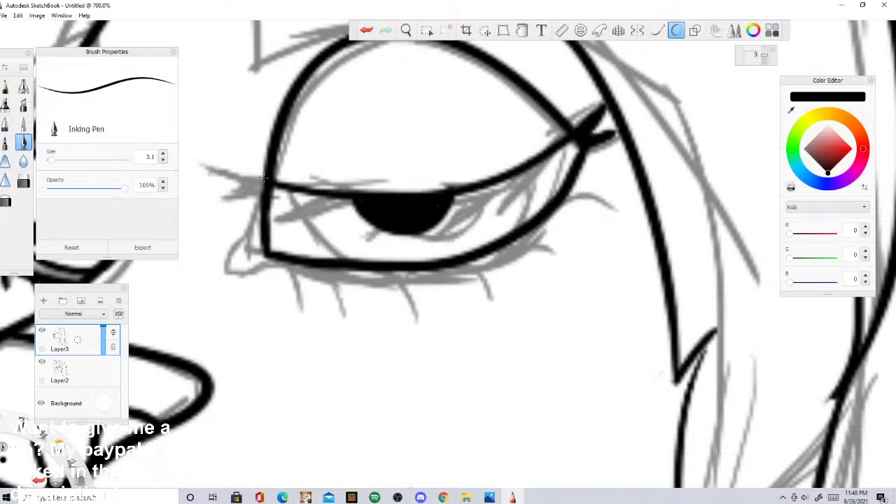
Step: Ink the larger eye's inner-corner lashes and small tear duct, plus a row of short curved lashes along its lower lid
mouse_move(272, 183)
left_mouse_down()
mouse_move(225, 171)
mouse_move(260, 189)
mouse_move(220, 174)
mouse_move(266, 193)
mouse_move(227, 213)
mouse_move(254, 243)
mouse_move(244, 265)
mouse_move(274, 252)
mouse_move(301, 263)
mouse_move(322, 299)
left_mouse_up()
left_click(366, 30)
left_click_drag(329, 256, 365, 299)
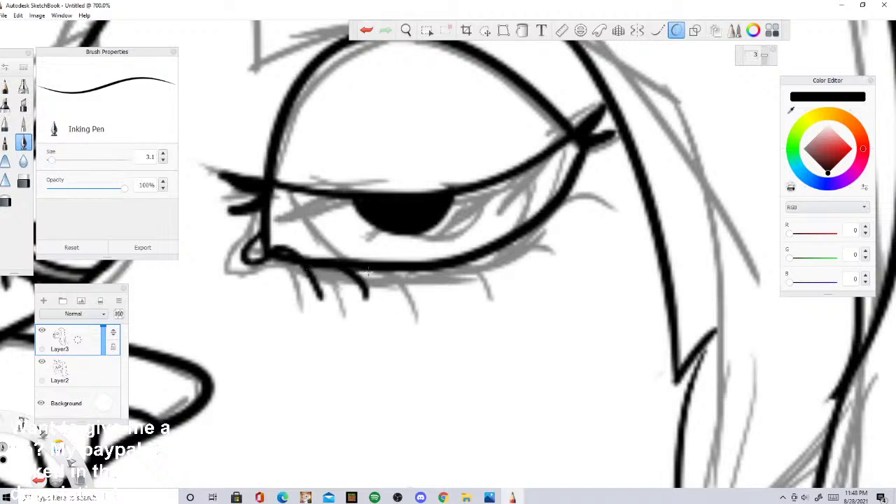
left_click_drag(364, 258, 427, 295)
left_click_drag(458, 265, 481, 289)
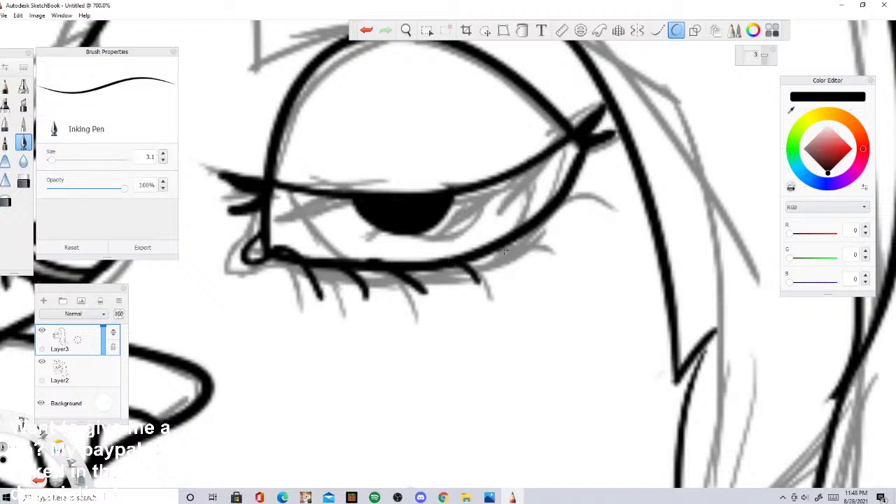
left_click_drag(496, 246, 520, 269)
left_click_drag(526, 234, 560, 233)
Step: Ink the two curved sides of the larger eye's iris, from the drooping lash line down to the lower lid
left_click_drag(295, 190, 411, 256)
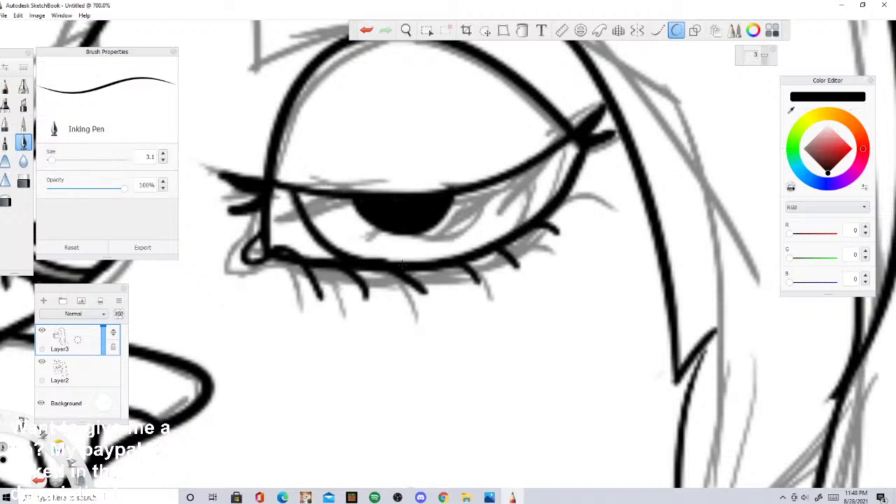
left_click_drag(493, 242, 504, 184)
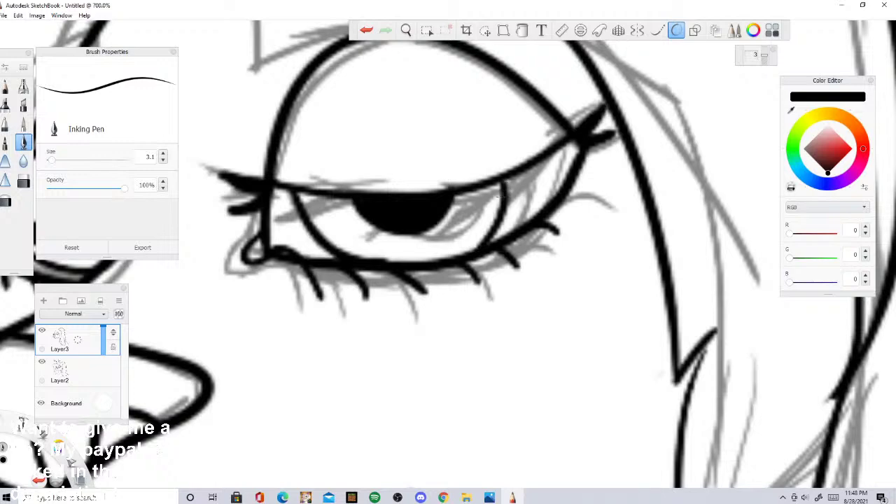
scroll(516, 107, "down", 6)
scroll(498, 128, "up", 3)
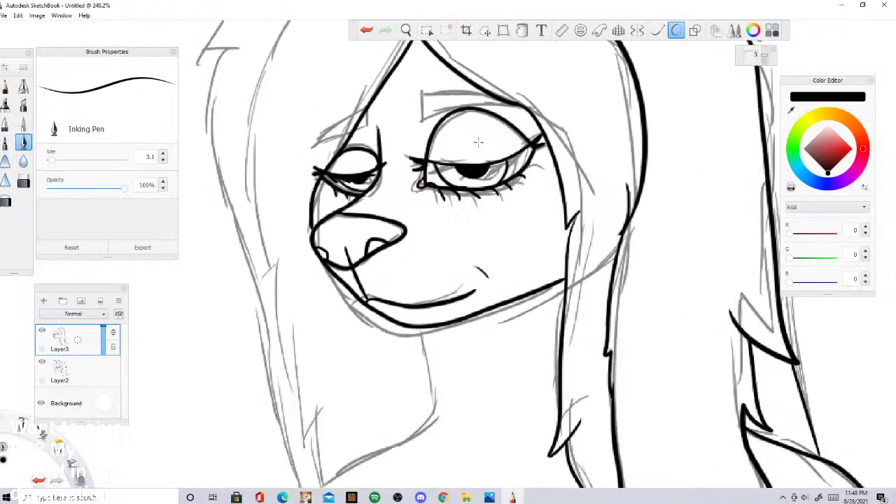
Step: Ink rounded outlines for both eyebrows, ending each one against the hair line that frames the face
scroll(478, 144, "down", 3)
left_click_drag(478, 145, 444, 221)
scroll(443, 219, "up", 8)
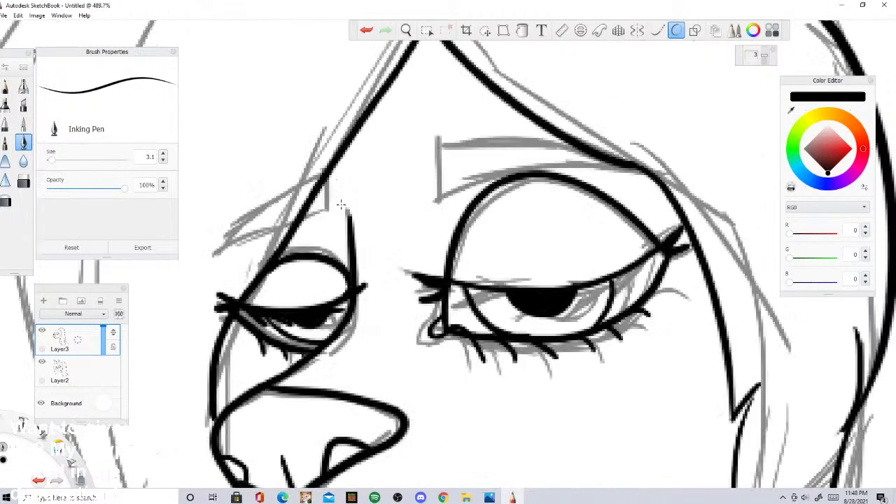
mouse_move(327, 178)
left_mouse_down()
mouse_move(328, 204)
mouse_move(306, 220)
mouse_move(335, 185)
mouse_move(326, 168)
left_mouse_up()
left_click(366, 31)
left_click_drag(429, 125, 431, 199)
left_click(366, 31)
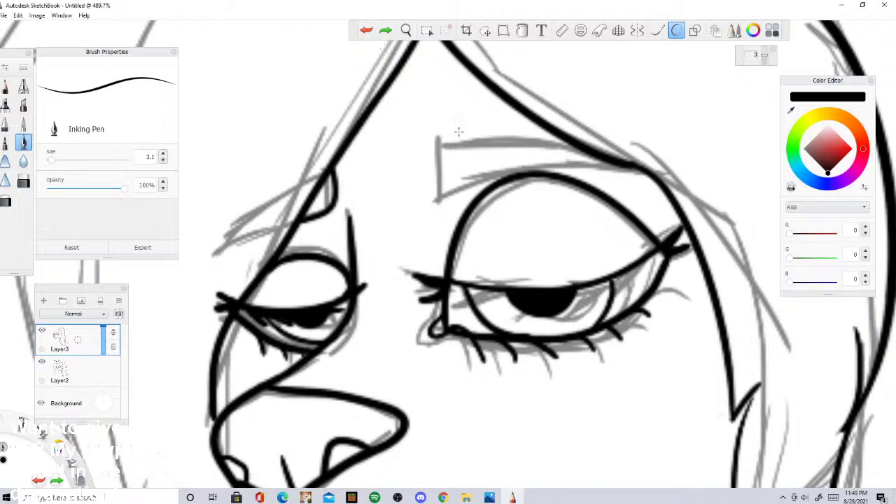
mouse_move(461, 133)
left_mouse_down()
mouse_move(432, 184)
mouse_move(459, 189)
mouse_move(581, 144)
left_mouse_up()
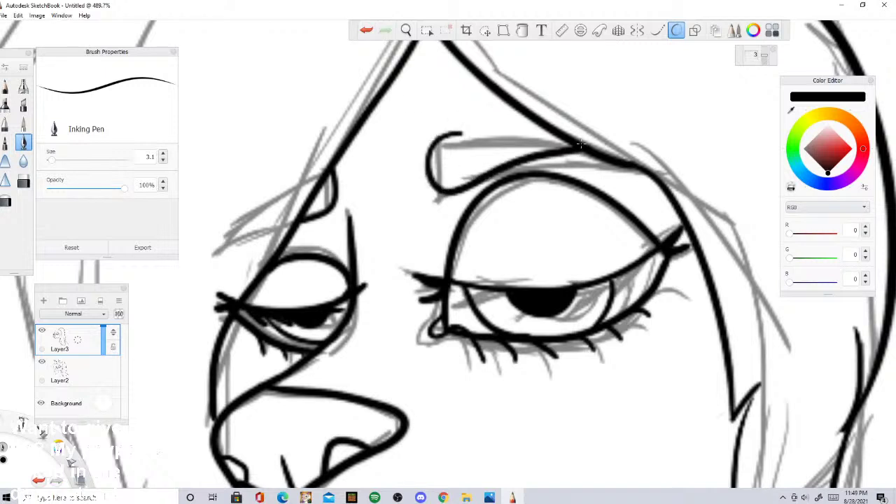
left_click_drag(461, 133, 553, 131)
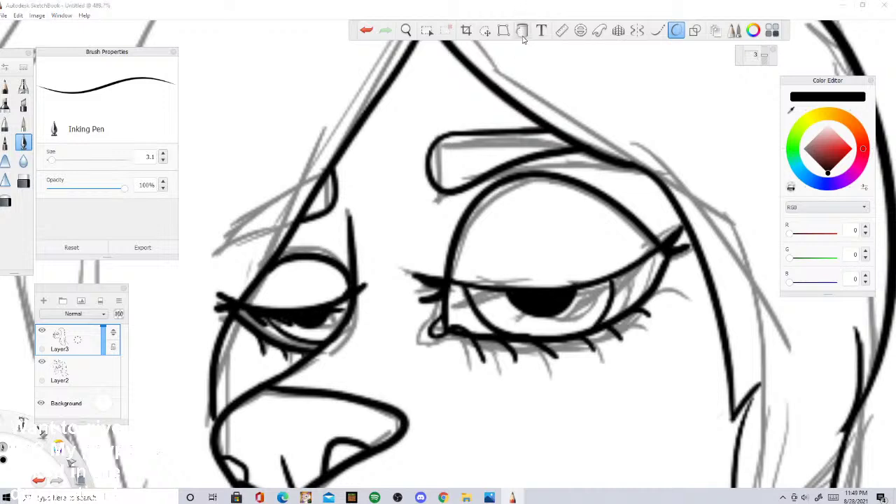
Step: Flood-fill both eyebrow outlines with black, and return to freehand inking
left_click(522, 30)
left_click(322, 199)
left_click(478, 154)
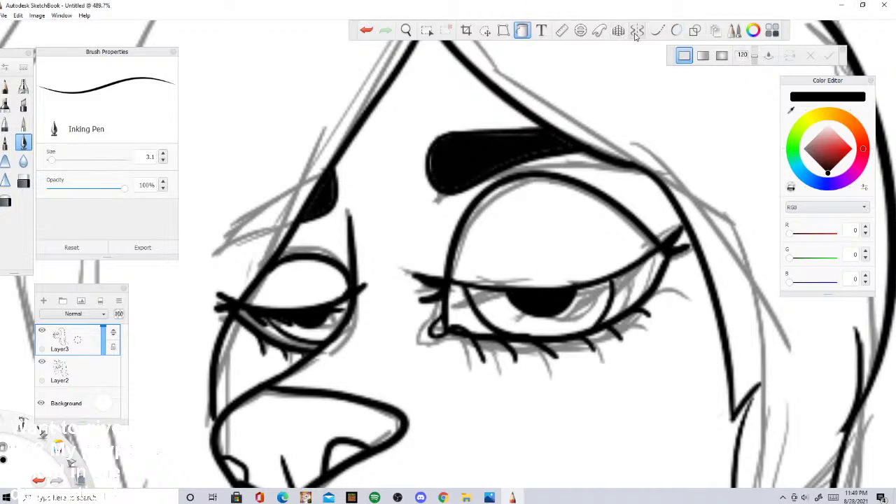
left_click(676, 30)
Step: Ink the front of the neck from under the jaw, curving out into the left shoulder line
scroll(543, 164, "down", 4)
scroll(503, 186, "down", 5)
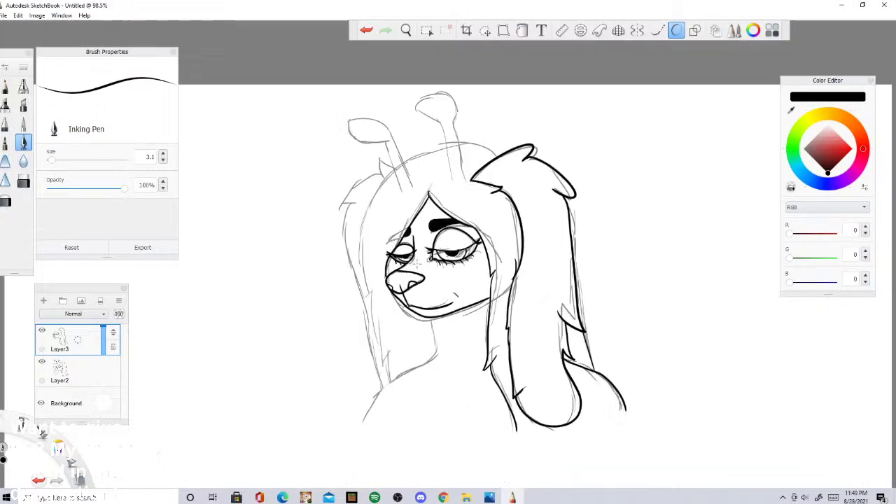
scroll(432, 268, "up", 3)
scroll(431, 268, "up", 3)
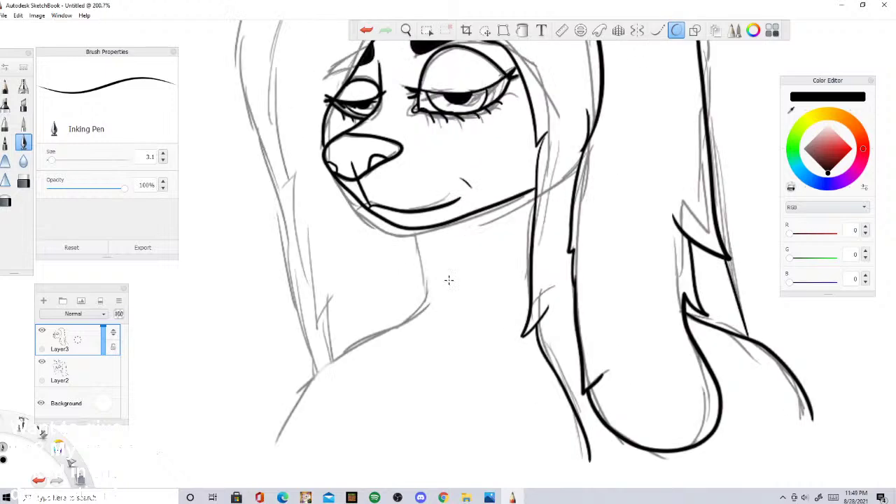
mouse_move(432, 226)
left_mouse_down()
mouse_move(424, 298)
mouse_move(273, 423)
left_mouse_up()
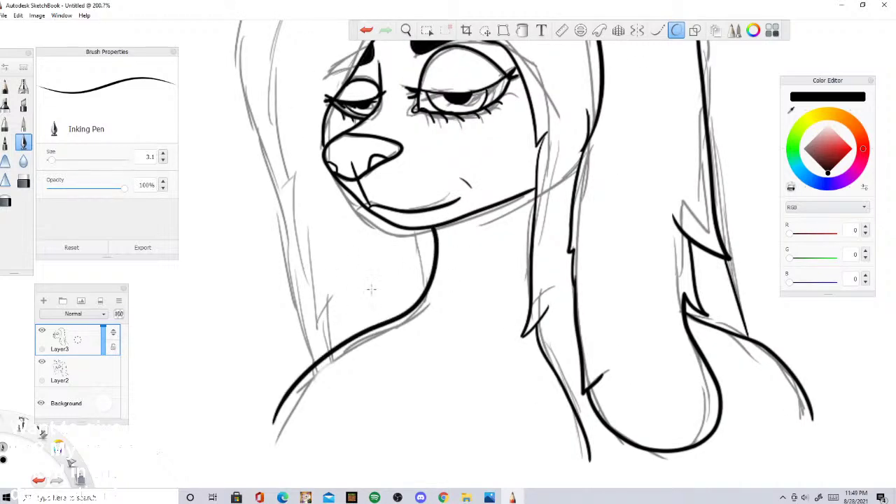
Step: Ink the rounded top of the head from the near ear, continuing down the far side of the hair to the shoulder
scroll(184, 88, "down", 5)
scroll(244, 180, "up", 3)
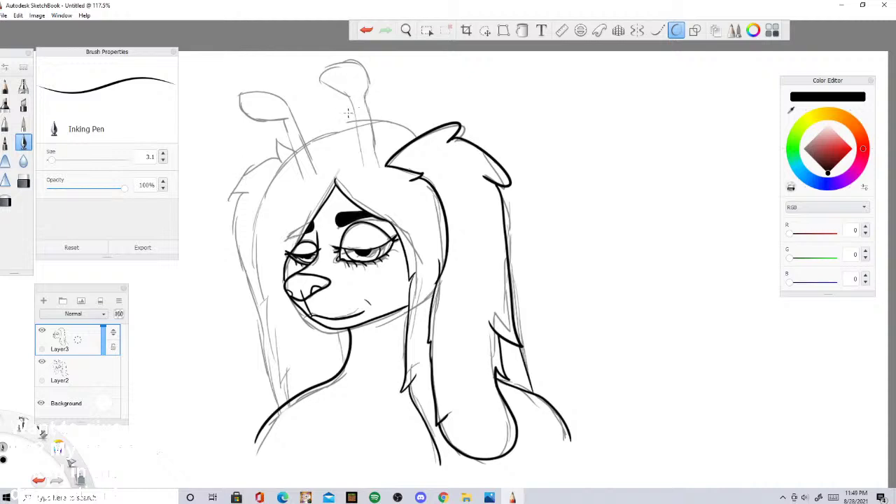
mouse_move(417, 133)
left_mouse_down()
mouse_move(312, 128)
mouse_move(253, 181)
mouse_move(241, 228)
left_mouse_up()
left_click(365, 31)
mouse_move(420, 133)
left_mouse_down()
mouse_move(344, 120)
mouse_move(287, 148)
mouse_move(262, 254)
mouse_move(283, 389)
left_mouse_up()
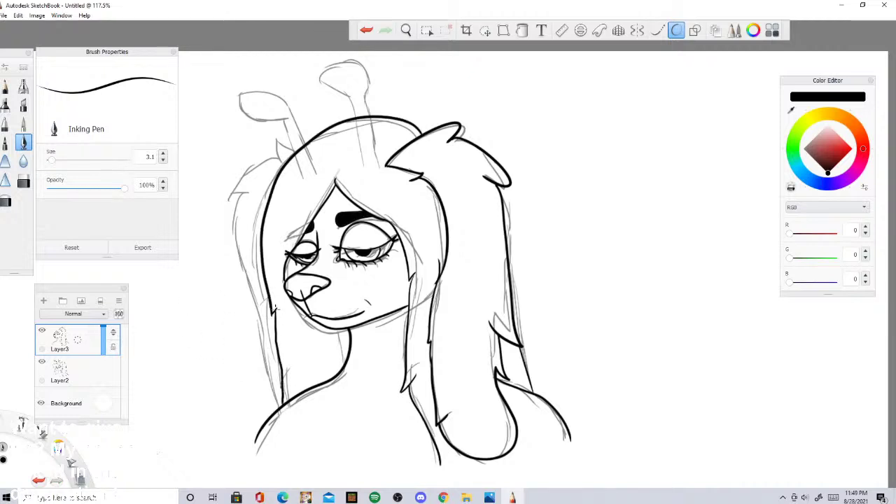
Step: Ink the far ear with its spiky tufts and long outer edge, closing the gap where its tip meets the shoulder
mouse_move(275, 313)
left_mouse_down()
mouse_move(282, 364)
mouse_move(304, 374)
left_mouse_up()
left_click(366, 29)
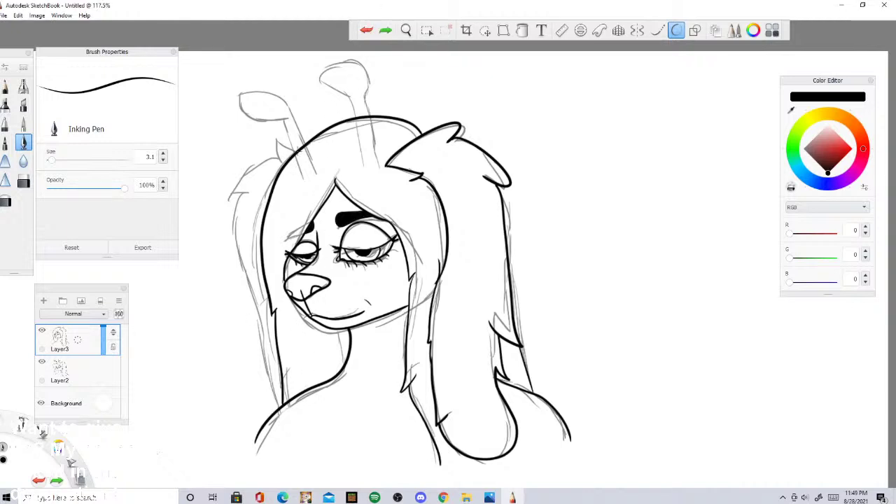
mouse_move(283, 143)
left_mouse_down()
mouse_move(226, 198)
mouse_move(248, 197)
mouse_move(238, 235)
mouse_move(280, 406)
left_mouse_up()
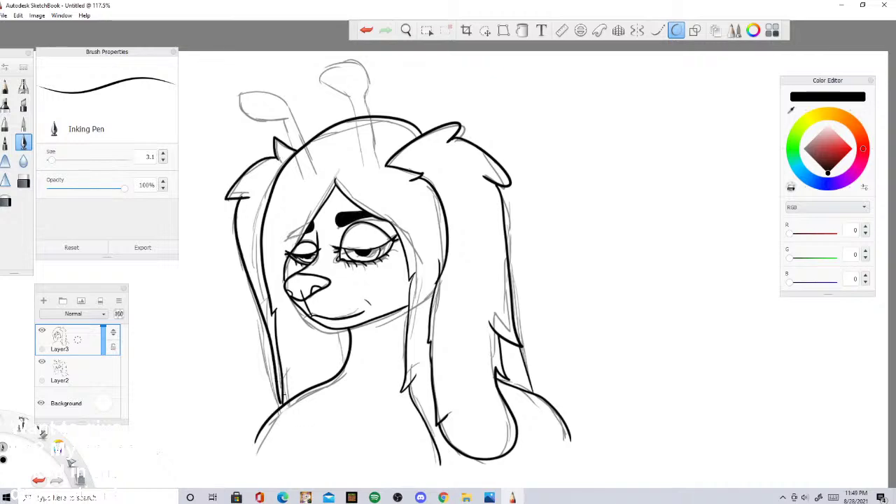
scroll(278, 452, "up", 10)
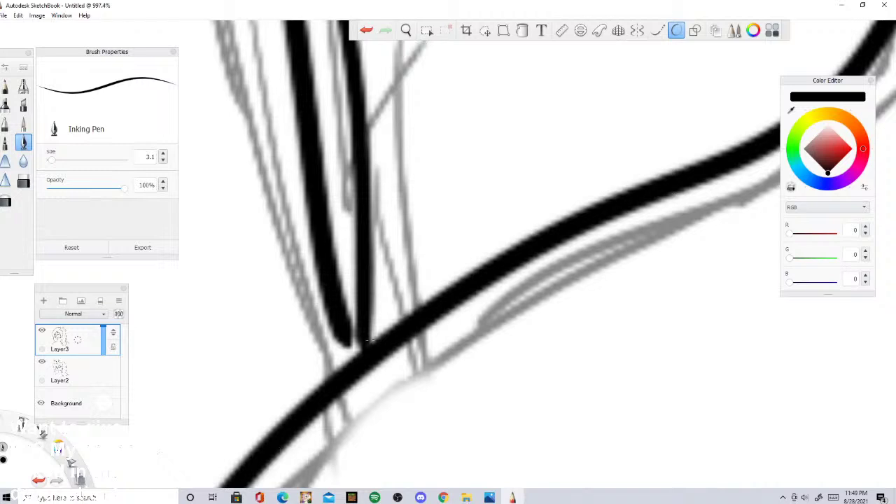
mouse_move(371, 341)
left_mouse_down()
mouse_move(339, 325)
mouse_move(355, 352)
left_mouse_up()
scroll(392, 340, "down", 12)
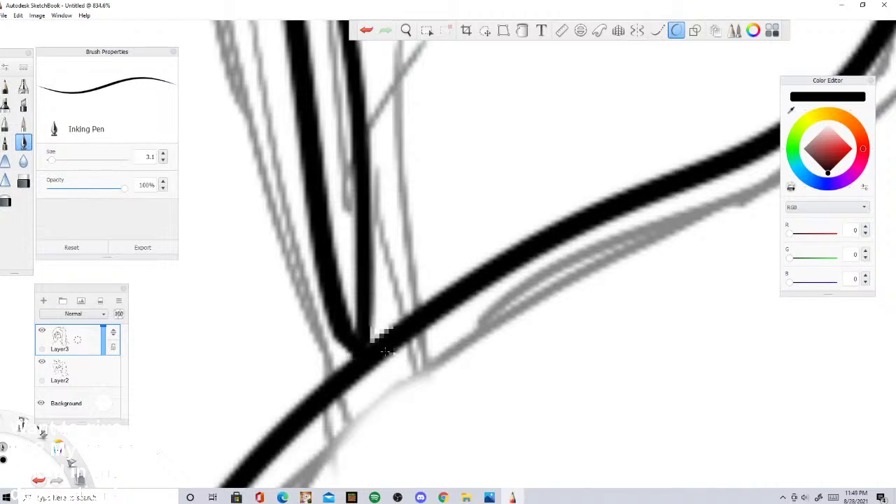
Step: Switch to Chrome to check the latest Wolfhome chat messages, and return to SketchBook
scroll(421, 322, "up", 3)
left_click(444, 498)
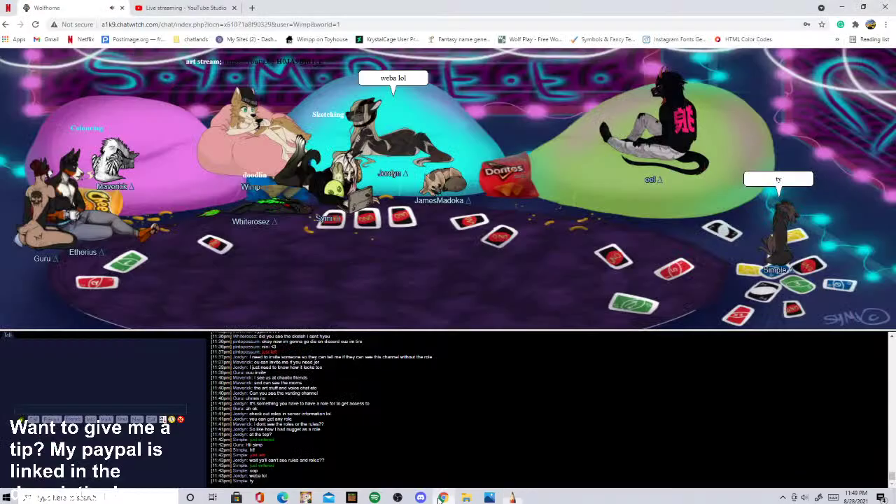
scroll(411, 438, "up", 2)
scroll(410, 438, "down", 2)
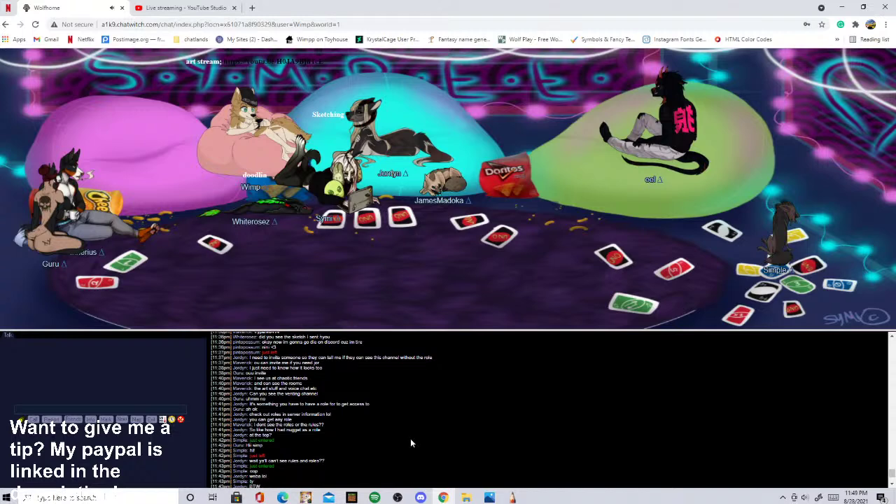
left_click(510, 499)
scroll(368, 181, "up", 2)
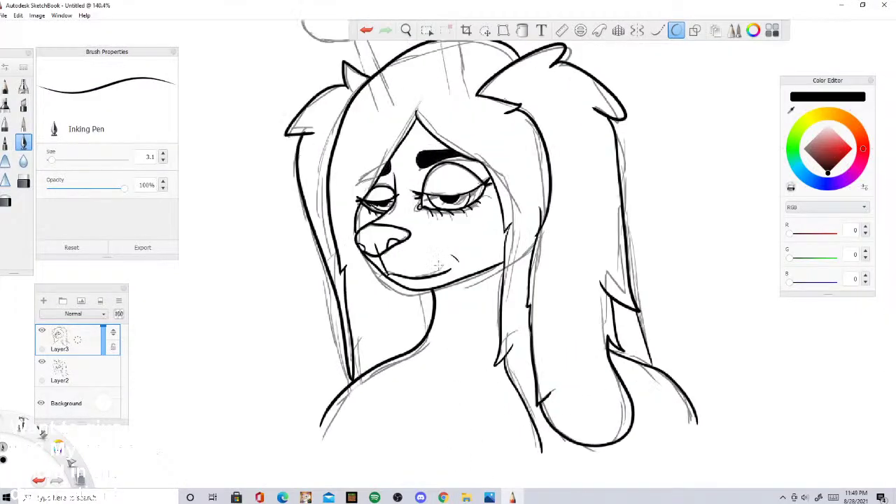
scroll(368, 181, "down", 2)
scroll(368, 181, "up", 2)
scroll(368, 180, "down", 2)
scroll(370, 83, "up", 4)
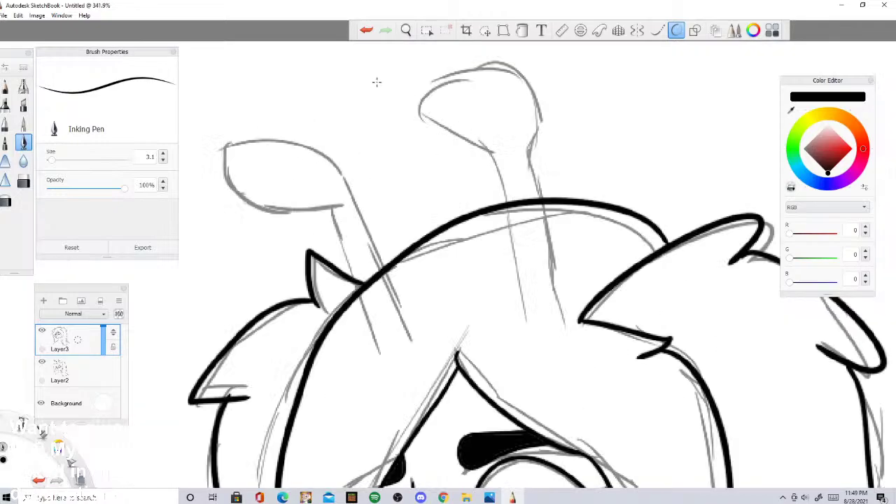
scroll(526, 481, "down", 2)
Step: Switch to Chrome, view the newest image link posted in the Wolfhome chat, and close its tab
left_click(444, 497)
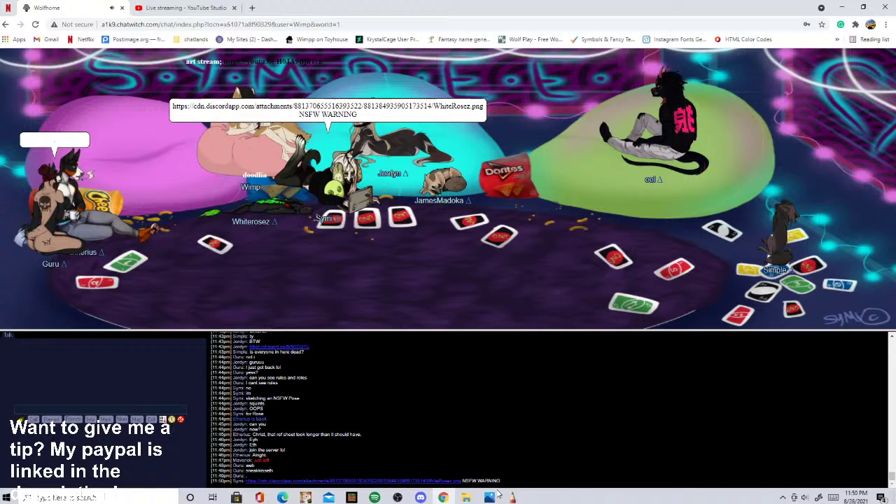
left_click(353, 481)
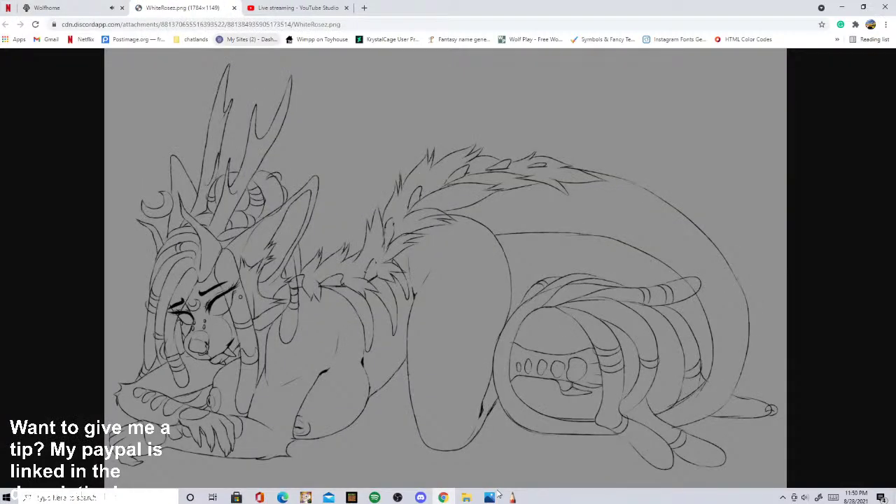
key("ctrl+w")
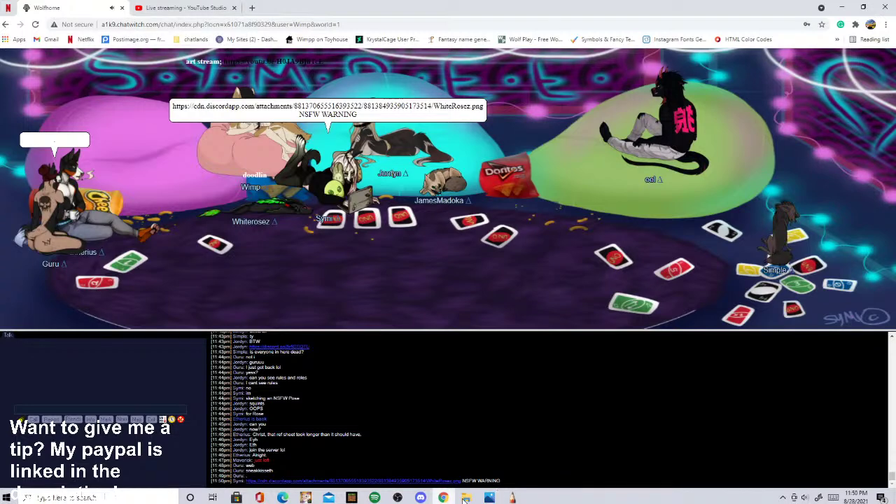
Step: Switch to Photos to examine the antennae on the ARIENA reference sheet, and return to SketchBook
left_click(489, 498)
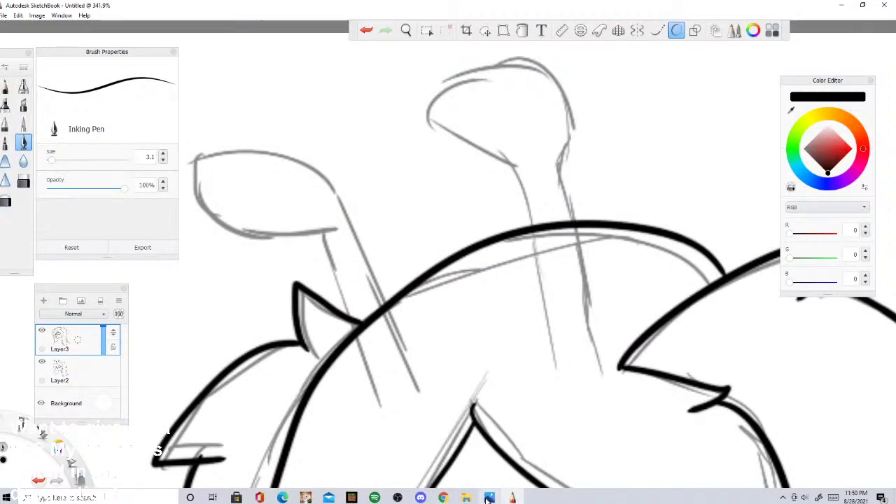
left_click(490, 498)
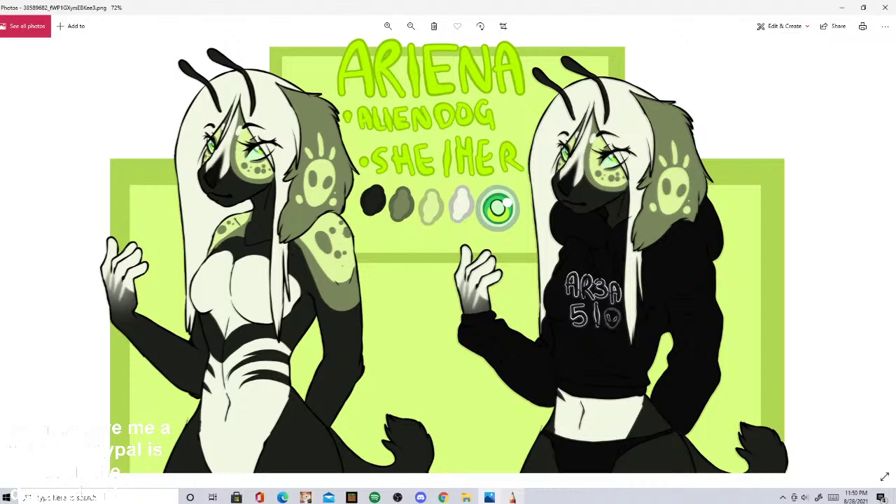
mouse_move(512, 499)
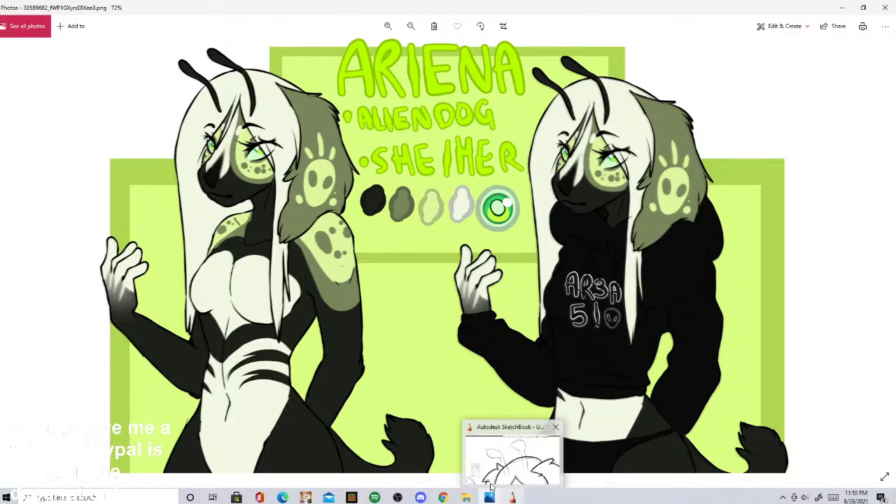
left_click(512, 497)
mouse_move(402, 391)
left_mouse_down()
mouse_move(344, 292)
mouse_move(314, 261)
left_mouse_up()
mouse_move(401, 391)
left_mouse_down()
mouse_move(377, 270)
mouse_move(356, 225)
mouse_move(290, 167)
mouse_move(202, 208)
mouse_move(249, 241)
left_mouse_up()
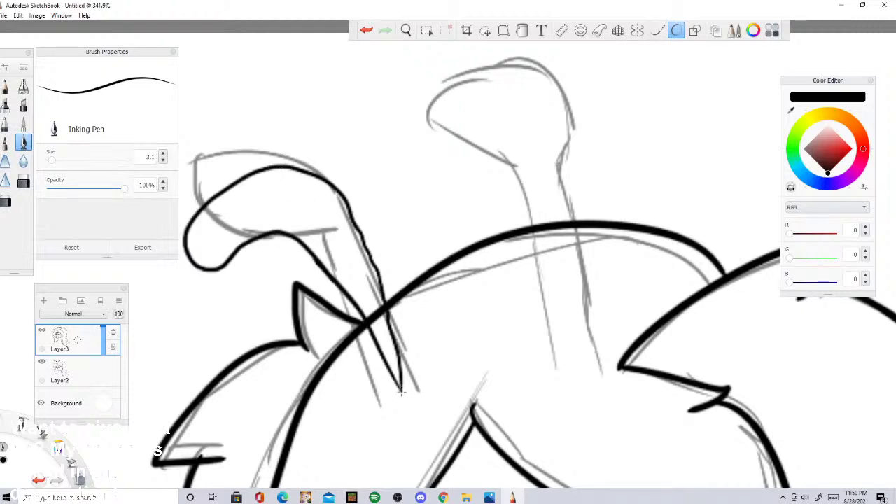
left_click(366, 32)
left_click(366, 31)
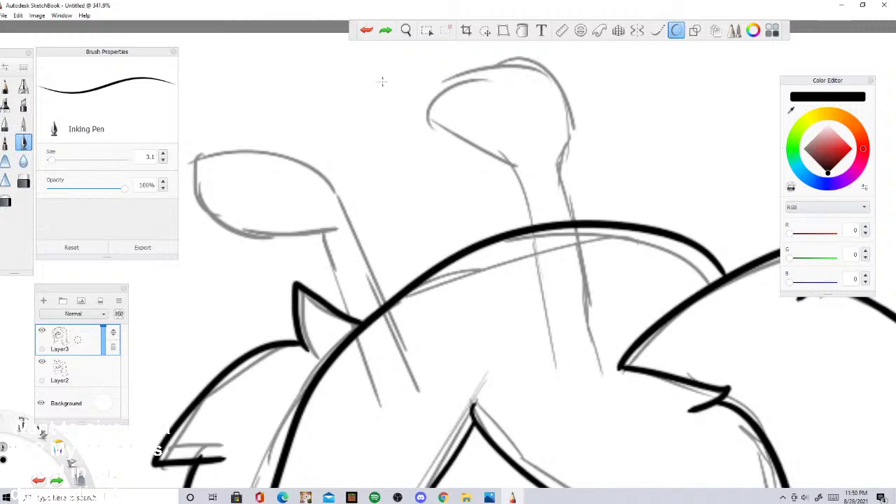
Step: Ink the left antenna's curved lower stem edge and the rounded bulb at its end
left_click_drag(405, 385, 251, 200)
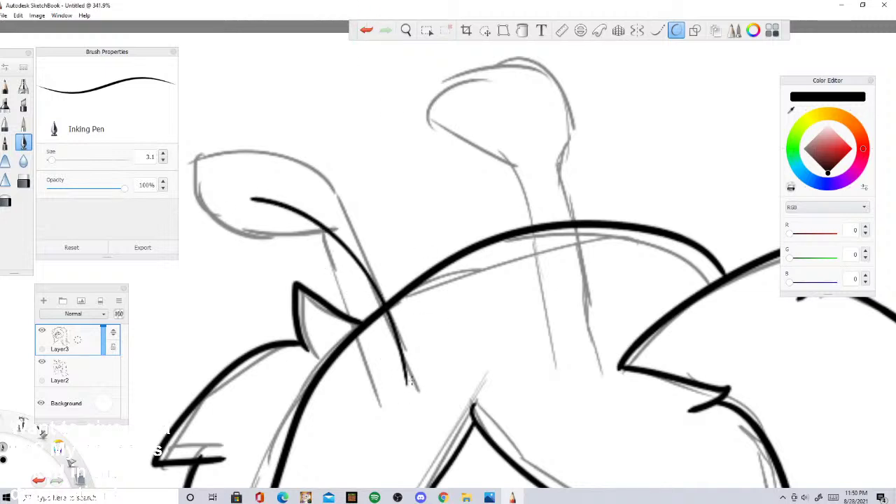
left_click_drag(412, 381, 347, 150)
left_click(366, 31)
mouse_move(252, 199)
left_mouse_down()
mouse_move(197, 144)
mouse_move(305, 158)
left_mouse_up()
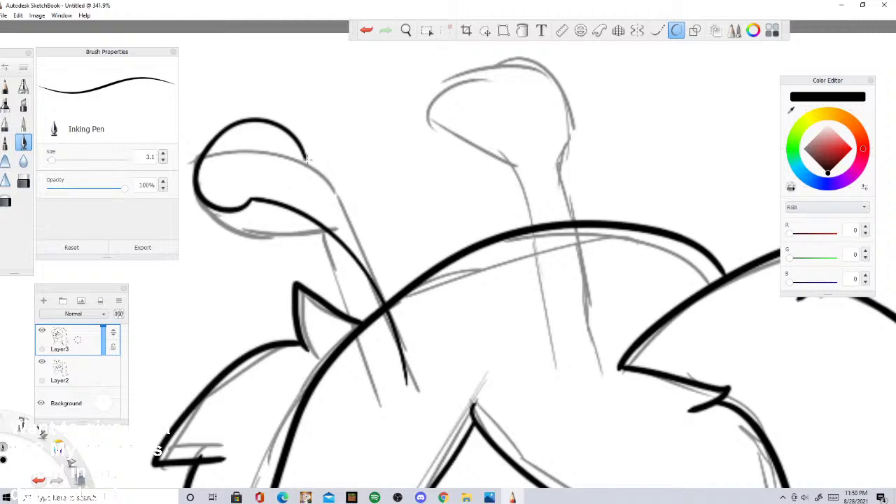
mouse_move(305, 158)
left_mouse_down()
mouse_move(353, 231)
mouse_move(402, 334)
left_mouse_up()
left_click(365, 30)
mouse_move(405, 378)
left_mouse_down()
mouse_move(407, 335)
mouse_move(390, 280)
mouse_move(363, 229)
mouse_move(303, 158)
left_mouse_up()
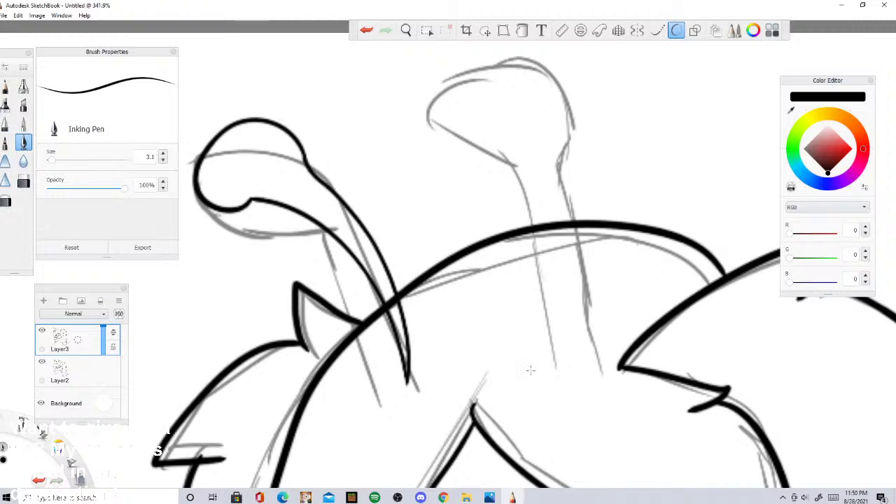
left_click(369, 30)
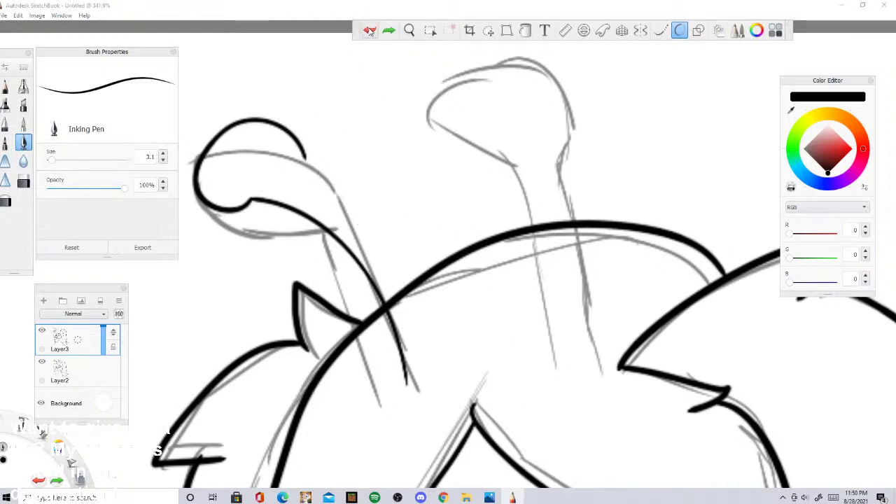
Step: Try to ink the left antenna's larger rounded bulb and the upper stem edge running down to its pointed base
left_click(369, 30)
mouse_move(410, 382)
left_mouse_down()
mouse_move(304, 171)
mouse_move(269, 148)
mouse_move(216, 173)
mouse_move(212, 228)
mouse_move(240, 209)
mouse_move(235, 217)
mouse_move(182, 181)
mouse_move(193, 123)
mouse_move(244, 110)
mouse_move(301, 170)
left_mouse_up()
key("ctrl+z")
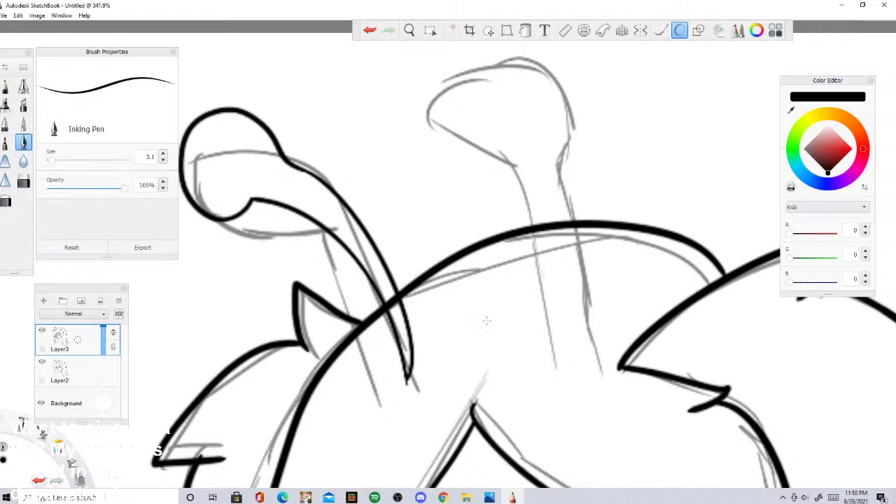
Step: Try several curved strokes for the two edges of the right antenna's outlined stem, undoing the unsuitable ones
left_click_drag(504, 364, 416, 172)
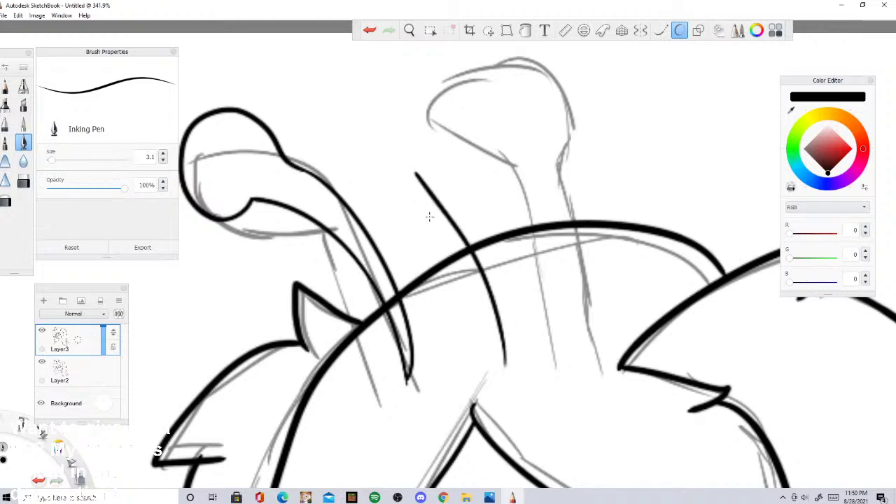
left_click(369, 30)
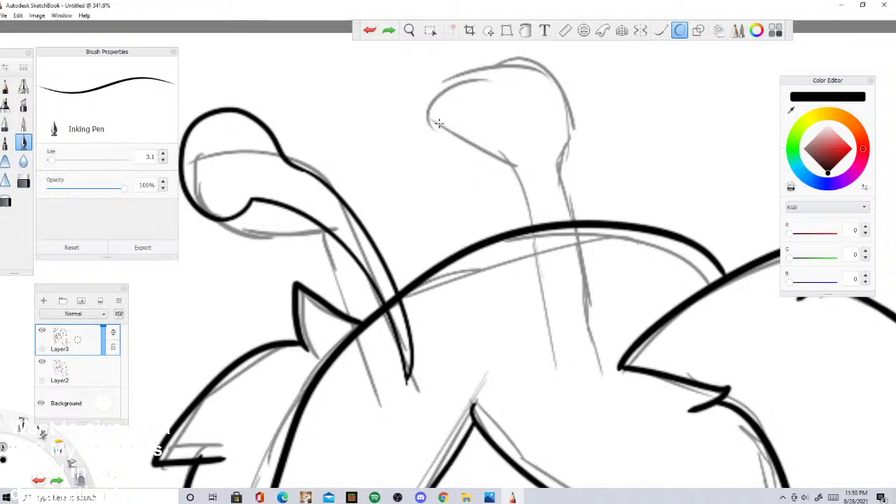
left_click_drag(520, 368, 398, 171)
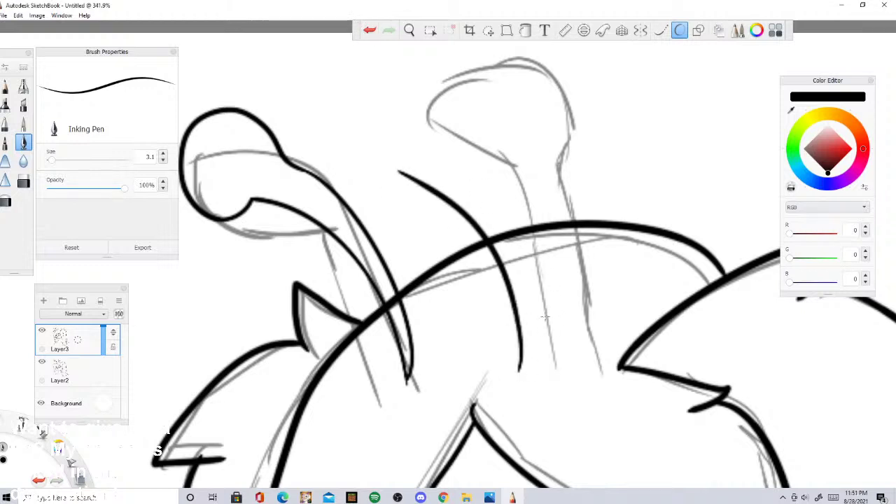
left_click_drag(519, 372, 507, 165)
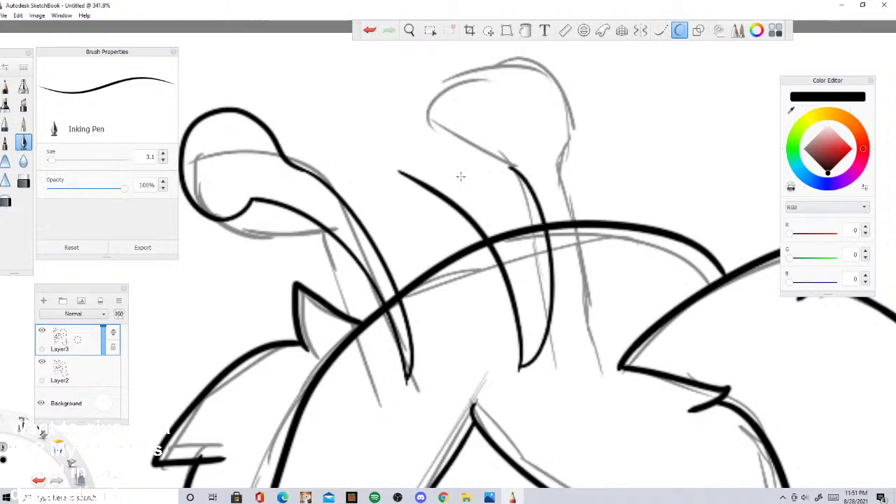
left_click(369, 30)
mouse_move(521, 370)
left_mouse_down()
mouse_move(487, 164)
mouse_move(457, 130)
left_mouse_up()
left_click(369, 31)
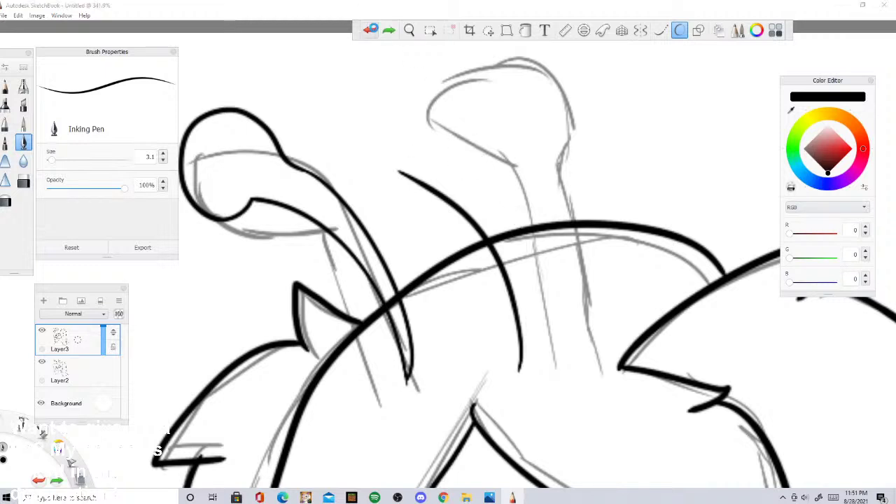
left_click(369, 30)
mouse_move(485, 210)
left_mouse_down()
mouse_move(428, 163)
mouse_move(536, 346)
left_mouse_up()
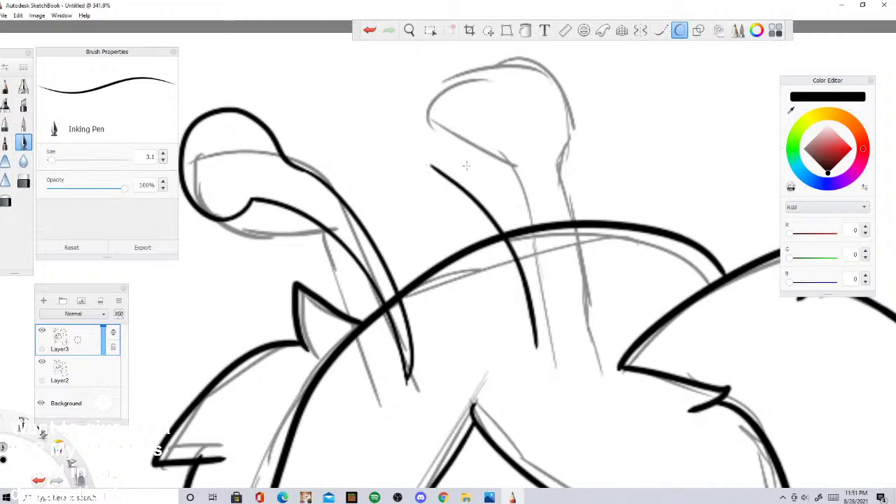
left_click_drag(439, 154, 549, 318)
left_click(375, 29)
mouse_move(461, 157)
left_mouse_down()
mouse_move(445, 146)
mouse_move(538, 370)
left_mouse_up()
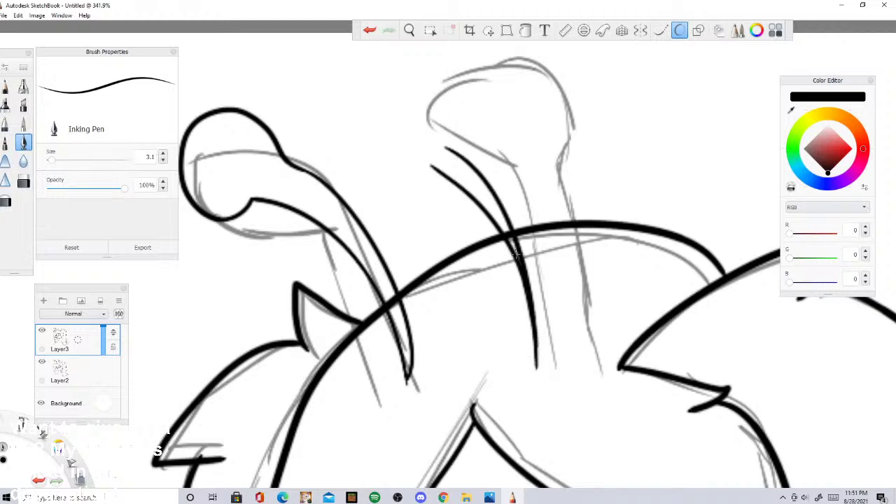
Step: Undo the outlined ink strokes of both antennae back to the grey sketch
left_click(369, 30)
left_click(369, 30)
left_click(369, 30)
left_click(369, 30)
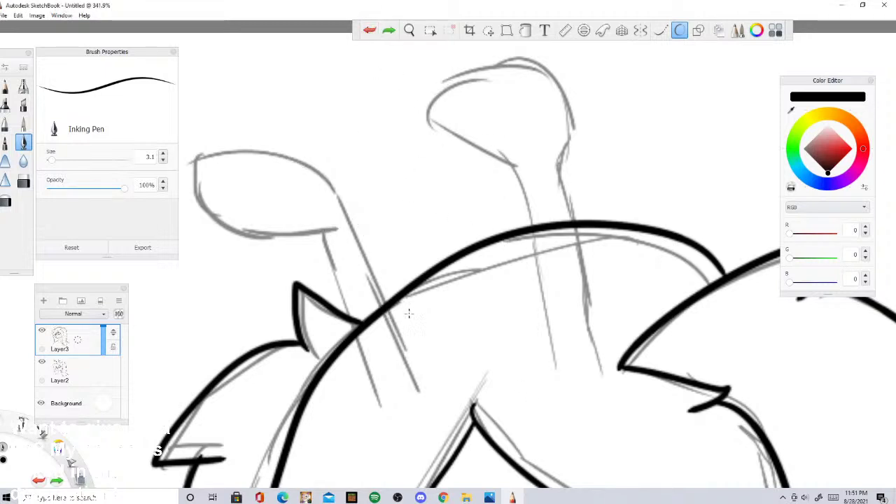
Step: Ink the left antenna as a single thick curved line ending in a solid black oval bulb
left_click_drag(420, 363, 258, 208)
left_click(369, 30)
mouse_move(412, 354)
left_mouse_down()
mouse_move(266, 184)
mouse_move(239, 203)
mouse_move(261, 193)
left_mouse_up()
key("ctrl+z")
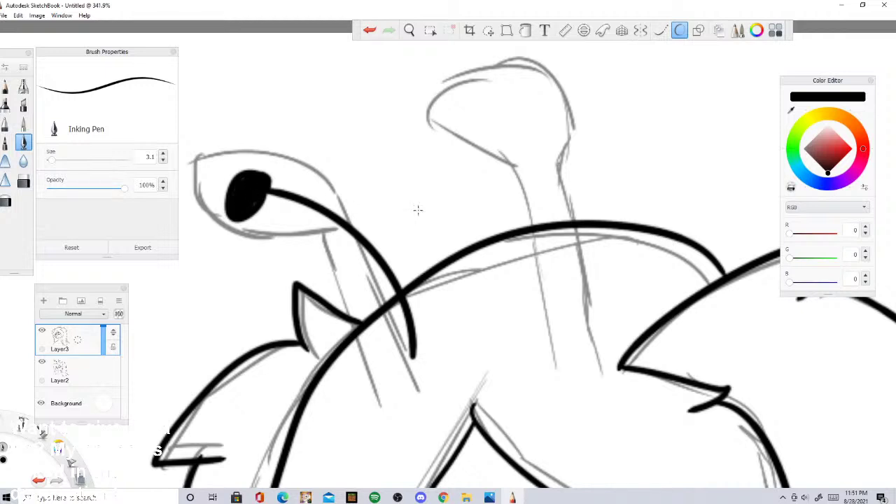
Step: Ink the right antenna as a matching thick curved line with a solid black bulb, and touch up the left bulb
left_click_drag(560, 332, 454, 176)
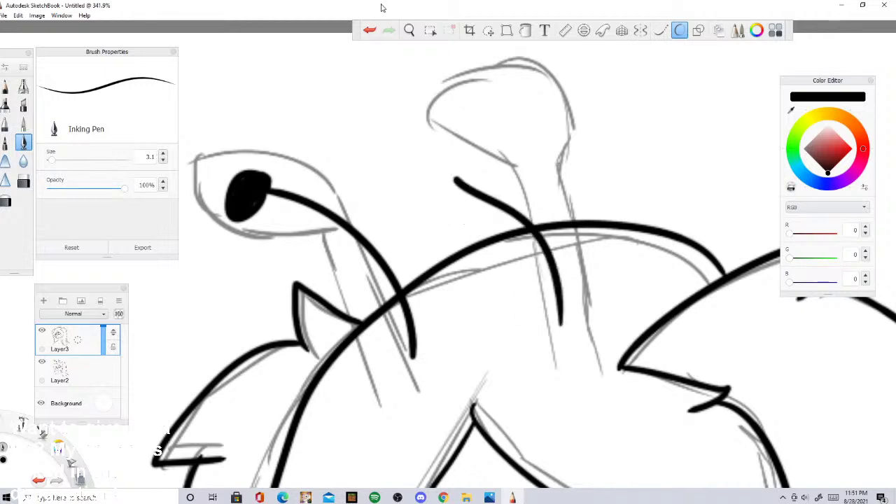
key("ctrl+z")
mouse_move(570, 340)
left_mouse_down()
mouse_move(434, 150)
mouse_move(403, 140)
mouse_move(434, 150)
mouse_move(435, 138)
mouse_move(413, 150)
mouse_move(426, 151)
mouse_move(425, 125)
left_mouse_up()
key("ctrl+z")
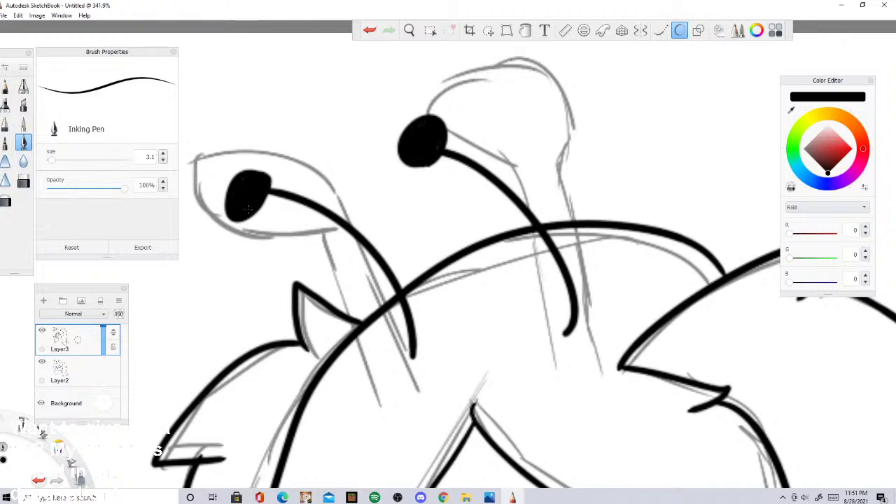
mouse_move(257, 169)
left_mouse_down()
mouse_move(265, 185)
mouse_move(263, 179)
left_mouse_up()
Step: Delete the grey sketch layer beneath the line art and check the clean drawing
scroll(305, 191, "down", 10)
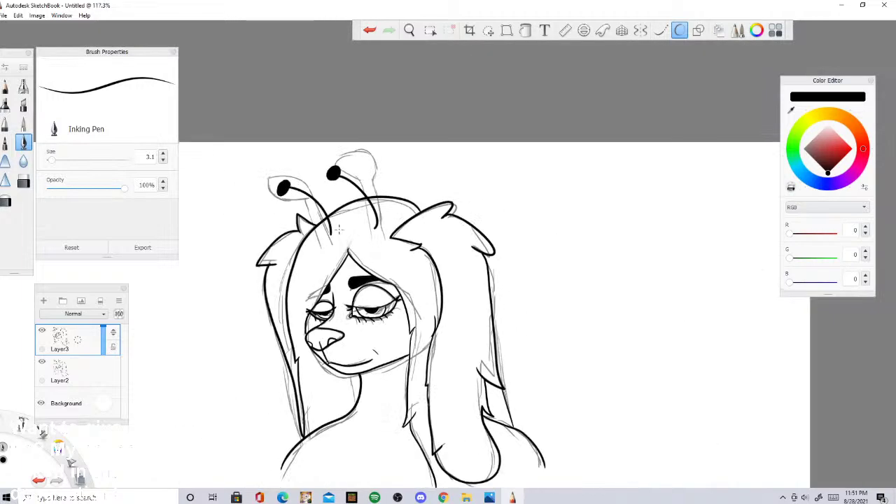
left_click_drag(312, 284, 320, 283)
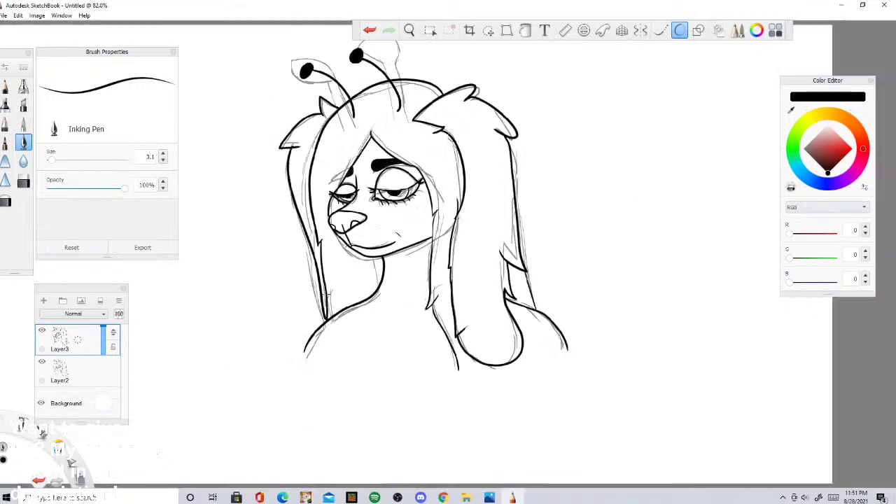
left_click_drag(59, 366, 28, 371)
scroll(351, 294, "down", 2)
scroll(353, 298, "up", 3)
scroll(508, 140, "down", 3)
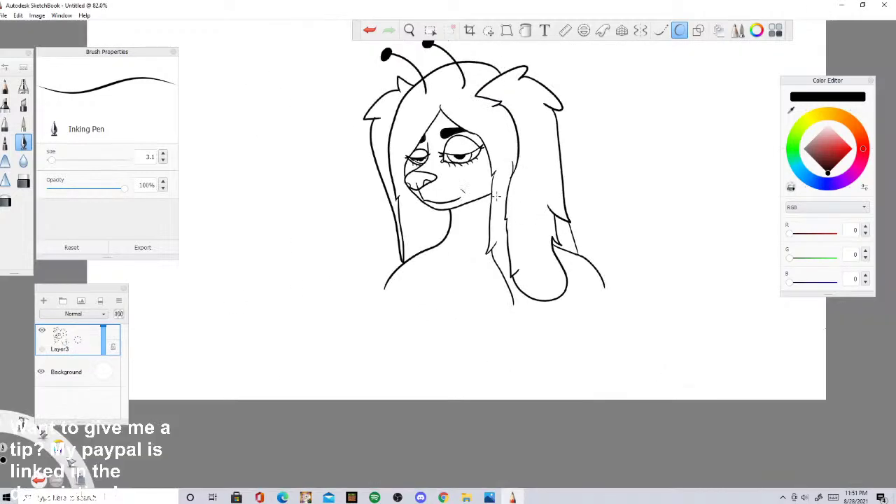
scroll(474, 189, "up", 4)
scroll(484, 266, "down", 4)
scroll(485, 265, "down", 2)
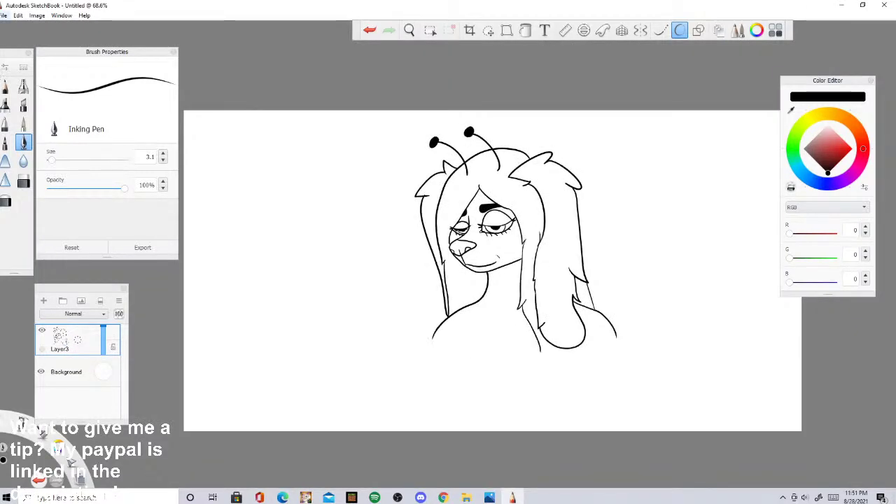
Step: Import the ARIENA reference sheet image, scale it down and place it beside the line art on the canvas
left_click(4, 15)
left_click(23, 107)
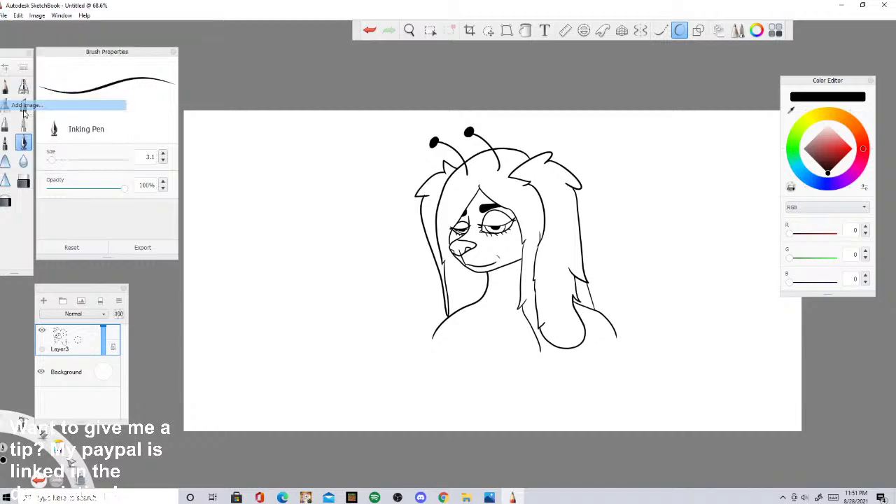
double_click(189, 87)
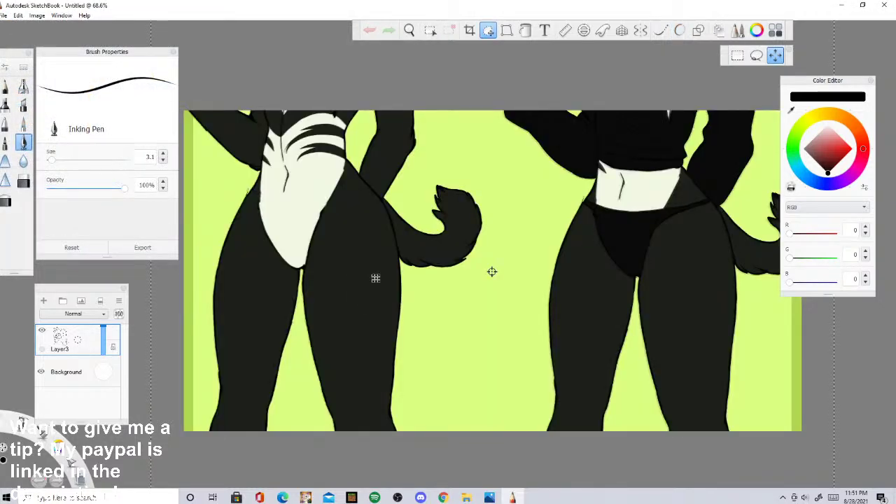
left_click_drag(376, 278, 289, 326)
left_click_drag(287, 248, 112, 245)
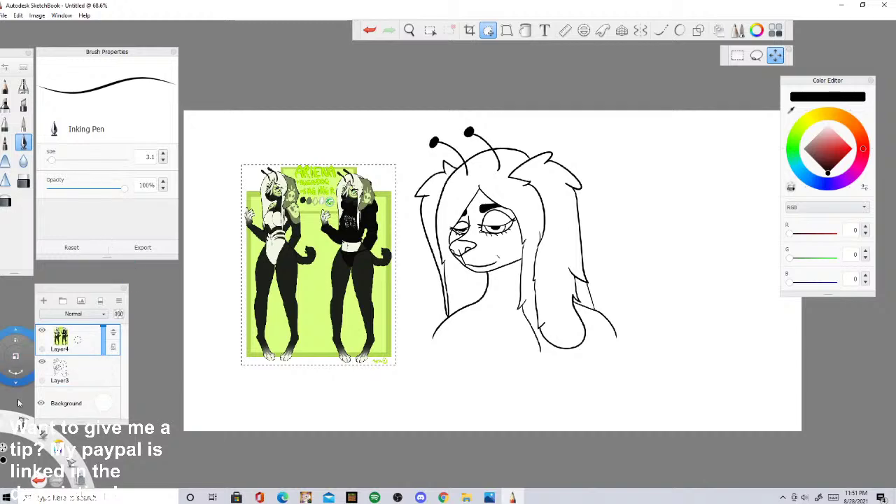
Step: Activate the line art layer, hide the background, and sample the pale cream hair colour (241, 247, 226) from the reference sheet
left_click(48, 374)
left_click(42, 404)
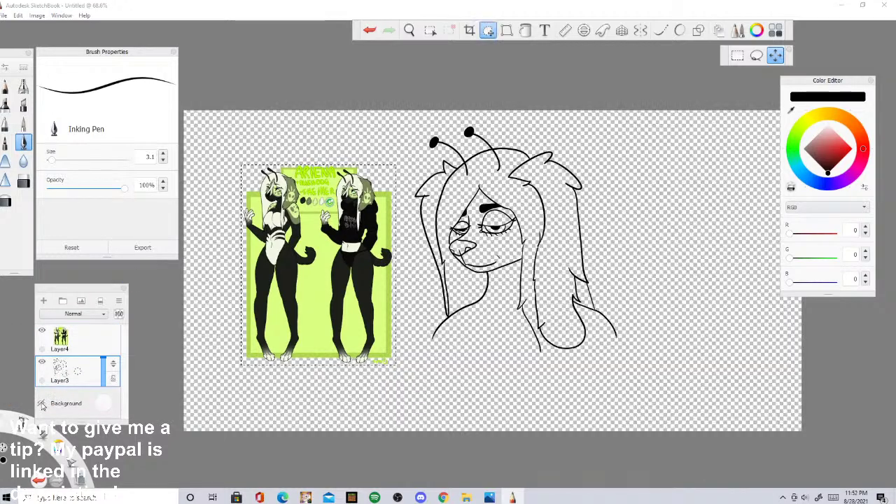
key("space")
left_click_drag(254, 179, 815, 124)
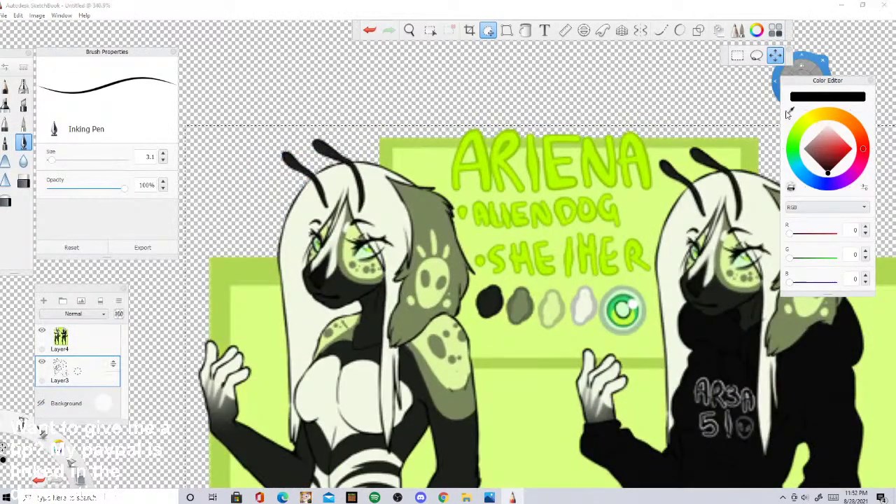
left_click(791, 110)
left_click(390, 202)
Step: Try to flood fill the character's hair with pale cream, and undo the fill
left_click(525, 32)
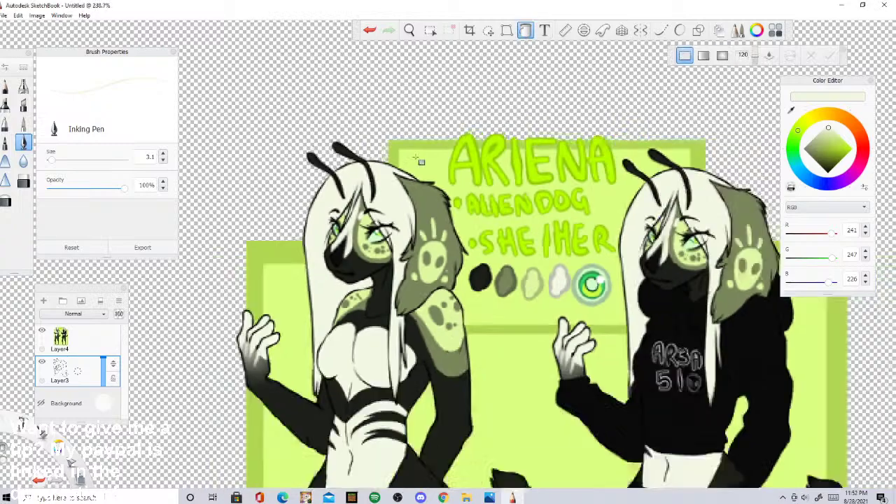
scroll(334, 196, "down", 5)
scroll(506, 213, "up", 3)
left_click(501, 178)
scroll(484, 188, "up", 2)
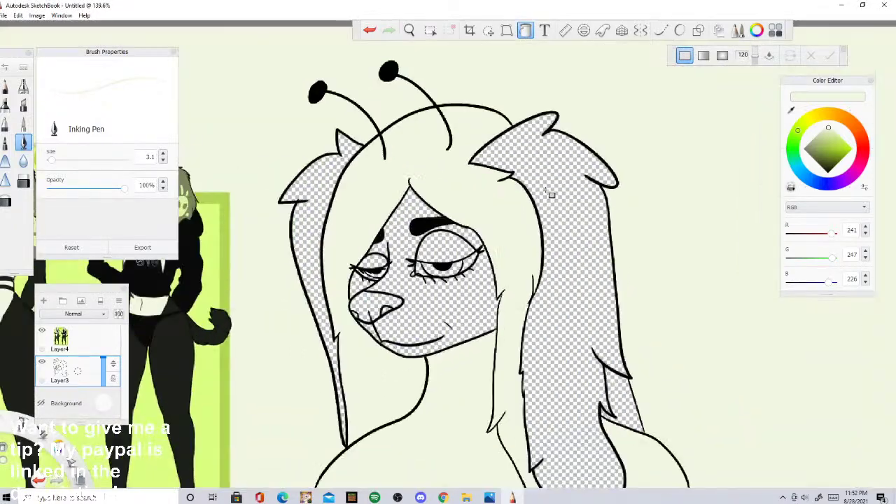
left_click(369, 30)
Step: Select the empty area around the line art with the Magic Wand and close the open lower hair gap with a cream stroke
left_click(430, 30)
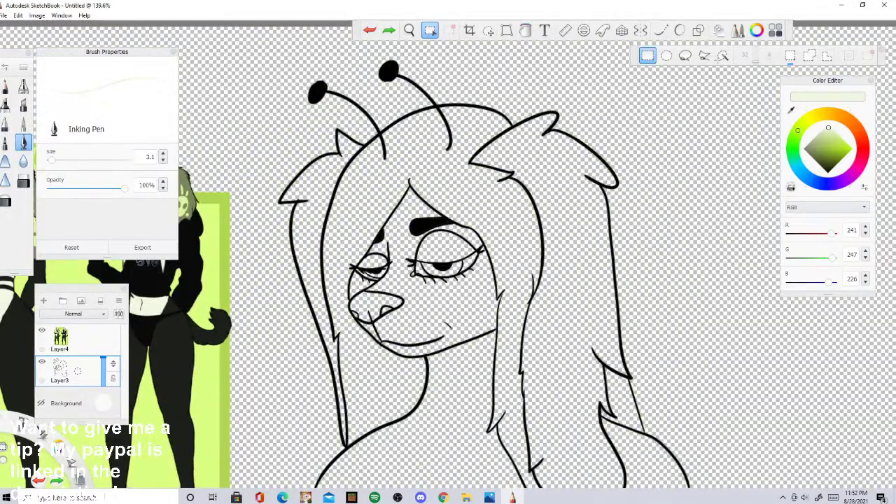
left_click(724, 57)
left_click(714, 121)
scroll(475, 226, "down", 5)
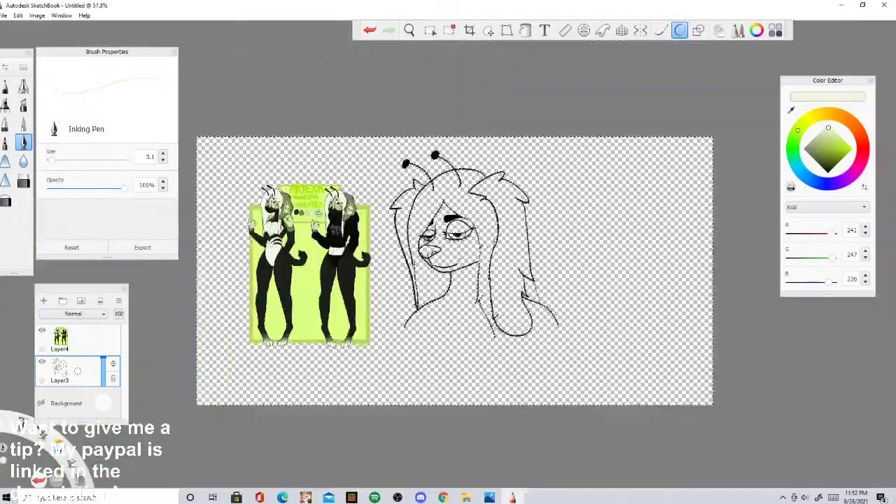
scroll(448, 345, "up", 4)
scroll(456, 348, "up", 4)
scroll(456, 348, "down", 4)
scroll(546, 352, "up", 5)
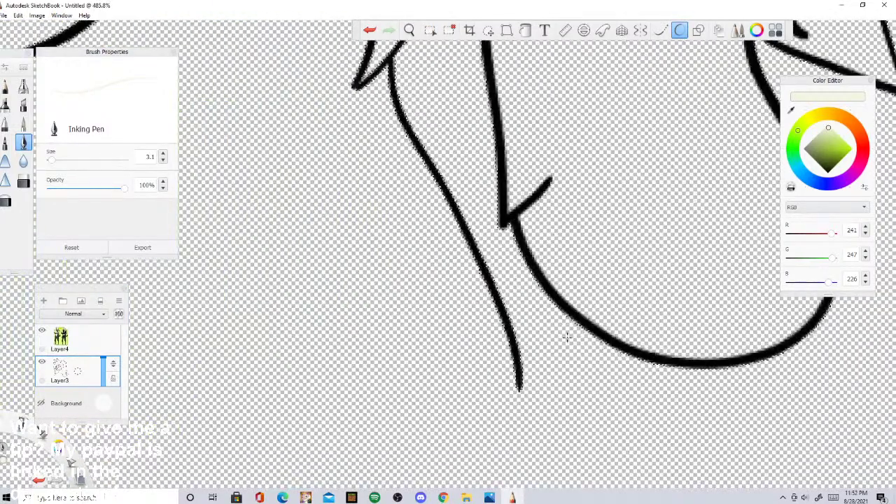
left_click_drag(522, 387, 645, 361)
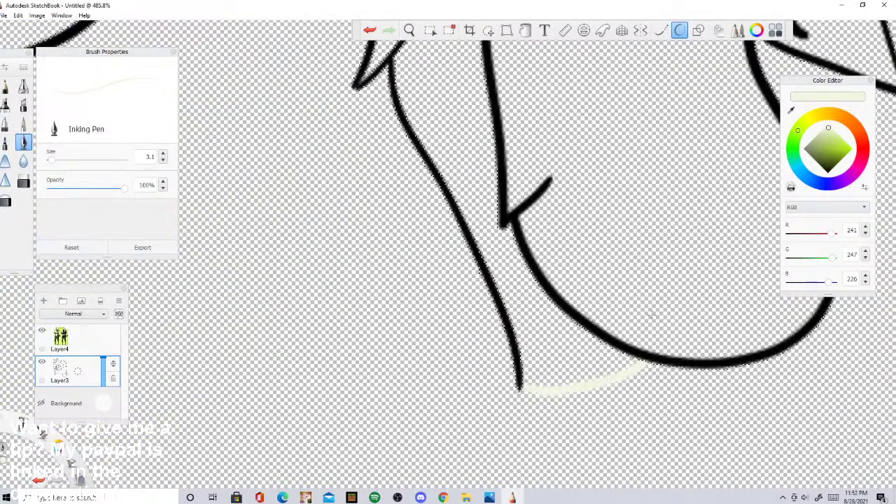
Step: Flood fill the hair and the small hair section behind the long ear above the shoulder with pale cream
left_click(525, 30)
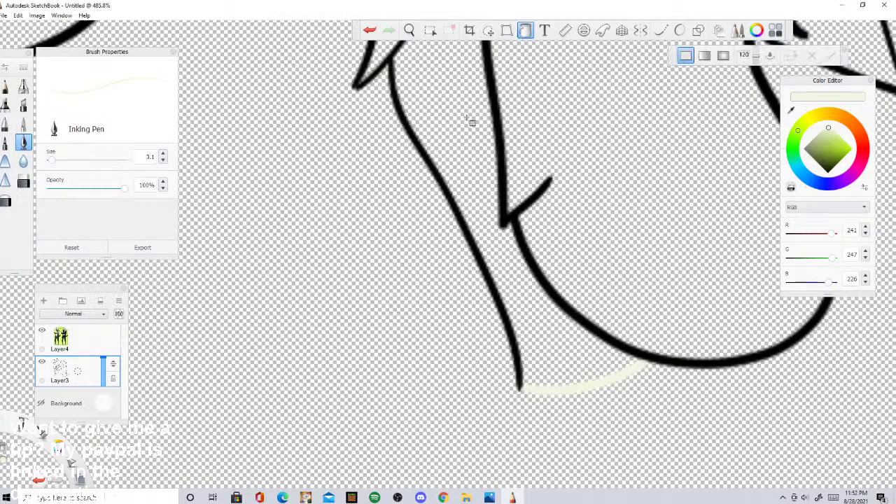
left_click(462, 119)
scroll(463, 119, "down", 6)
scroll(530, 140, "up", 2)
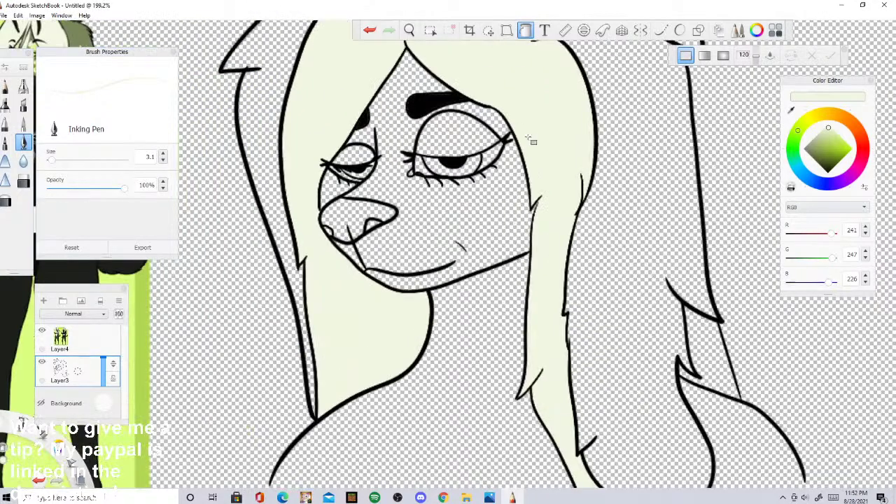
scroll(480, 146, "down", 4)
scroll(630, 292, "up", 4)
left_click(450, 181)
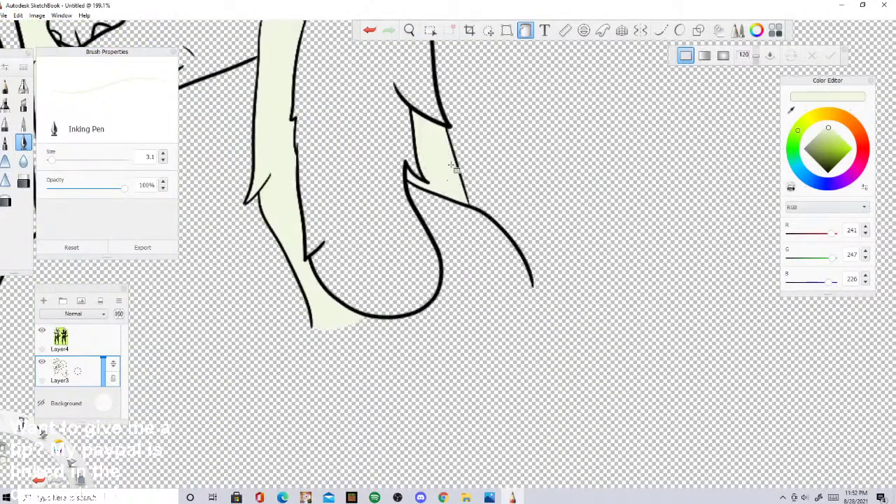
scroll(452, 166, "down", 5)
scroll(442, 255, "up", 5)
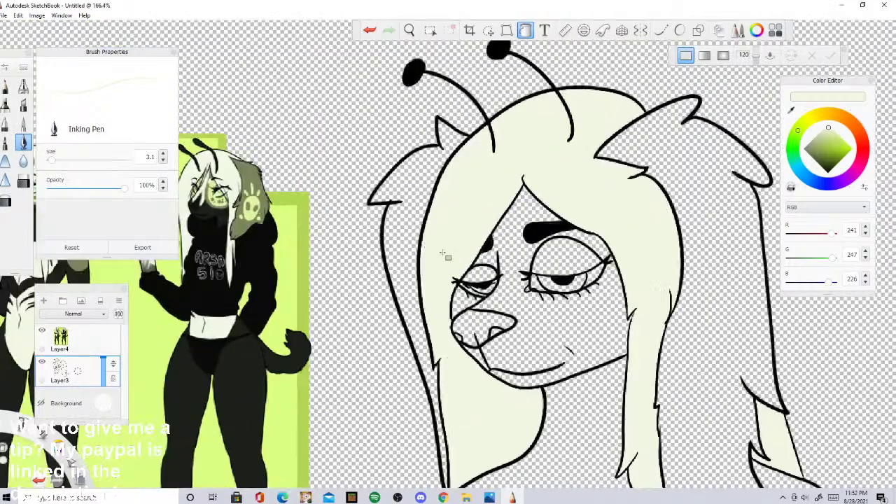
Step: Sample the near-black nose colour (12, 13, 11) from the hoodie figure on the reference sheet for the character's face
scroll(337, 164, "down", 2)
scroll(521, 84, "down", 3)
scroll(355, 184, "up", 6)
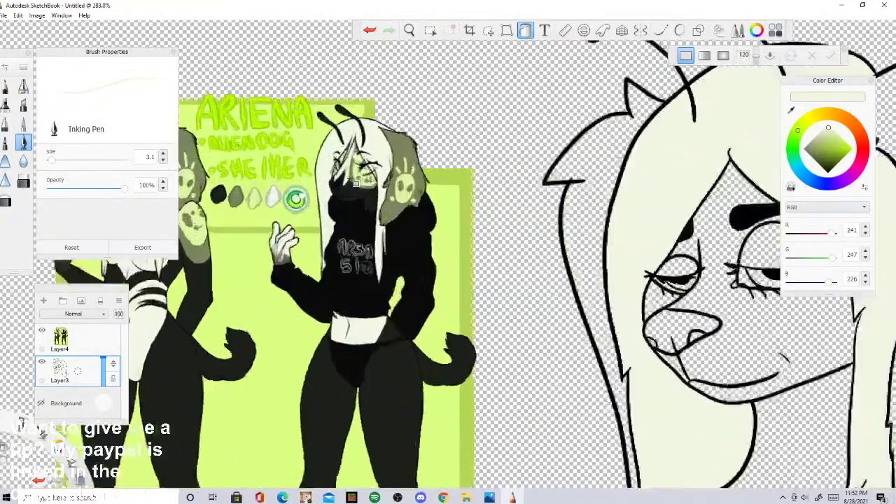
scroll(355, 183, "up", 8)
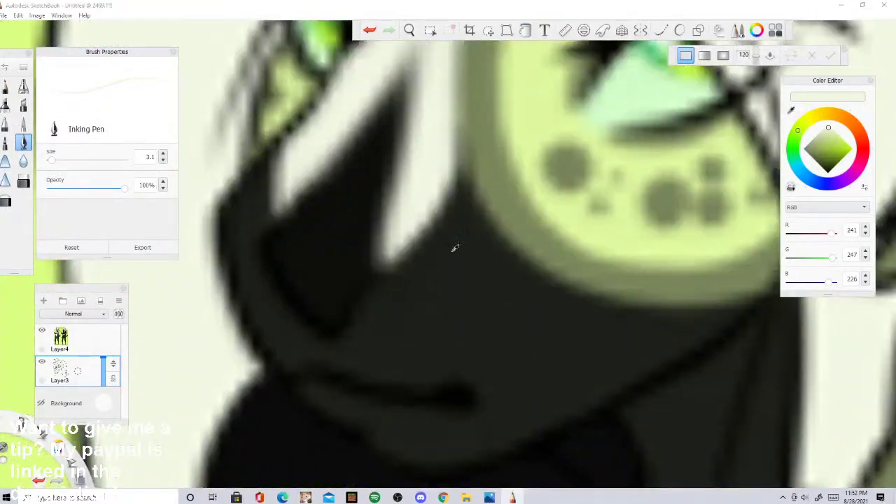
left_click(309, 257, "alt")
scroll(308, 256, "down", 8)
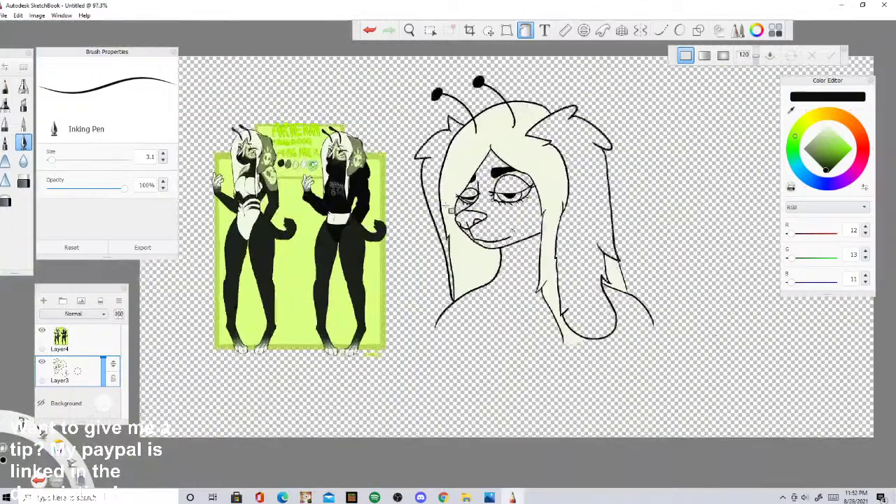
scroll(499, 225, "up", 4)
scroll(500, 225, "up", 2)
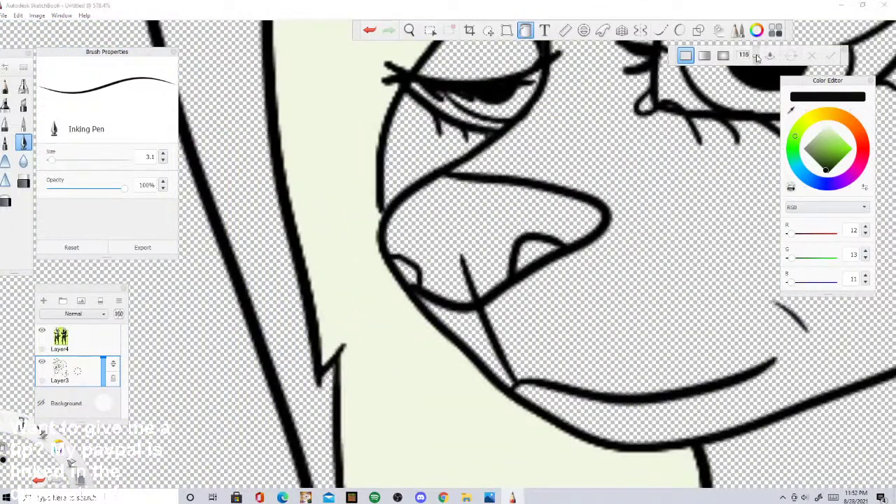
Step: Flood fill the nose with near-black at a tolerance of 174, and fill both nostrils with pure black (0, 0, 0)
left_click(526, 222)
scroll(521, 224, "up", 1)
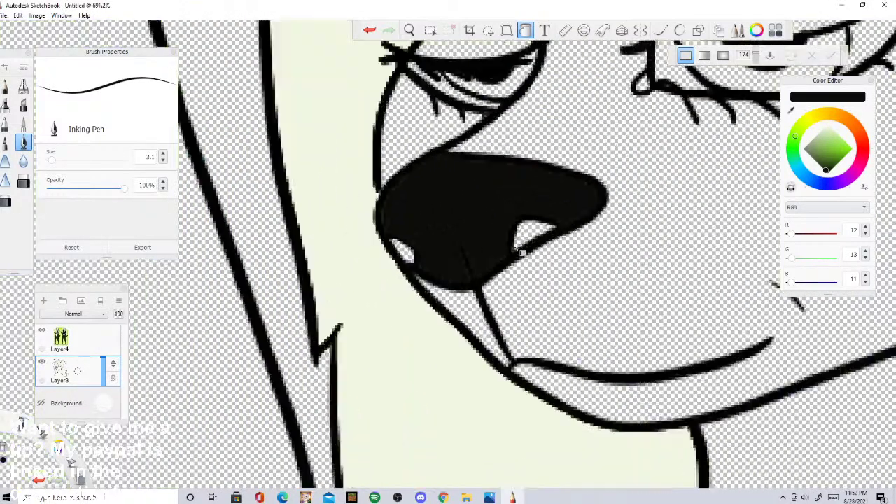
scroll(521, 250, "up", 4)
left_click_drag(826, 170, 828, 208)
left_click(581, 213)
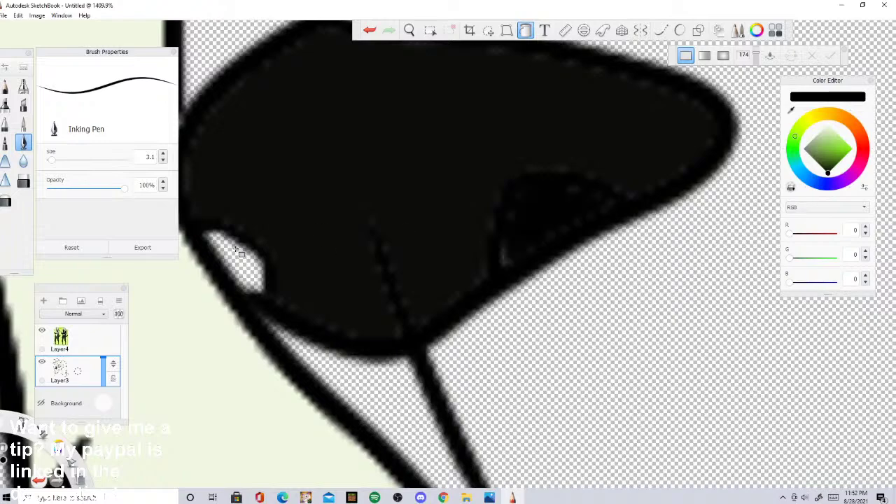
scroll(231, 254, "down", 15)
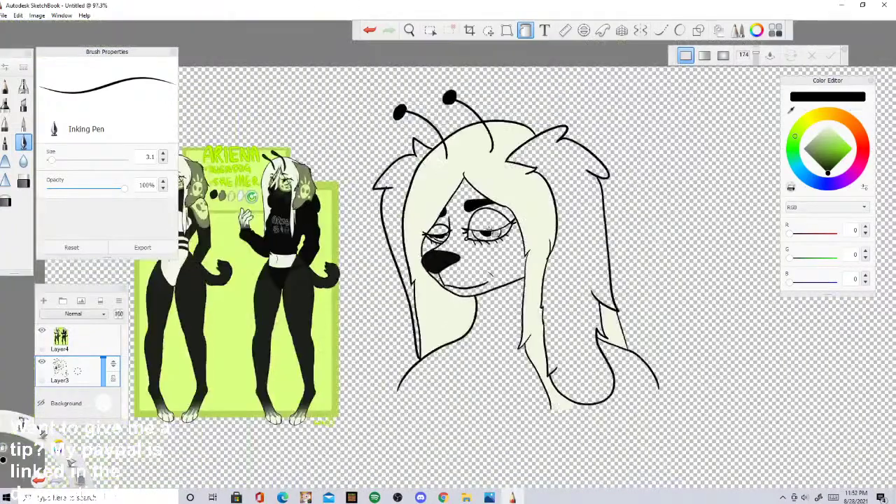
Step: Sample the pale mint green (210, 253, 200) from the hoodie figure's eye on the reference sheet
scroll(419, 243, "up", 12)
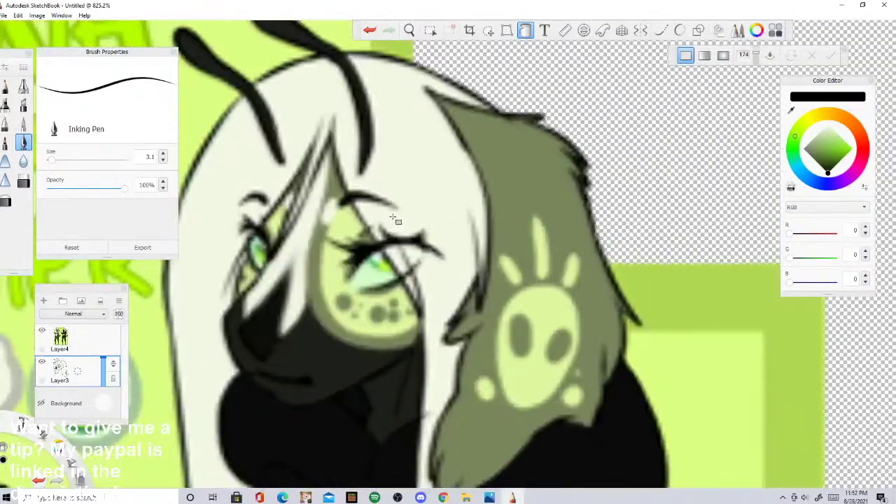
scroll(392, 219, "down", 8)
scroll(392, 219, "up", 10)
left_click(793, 110)
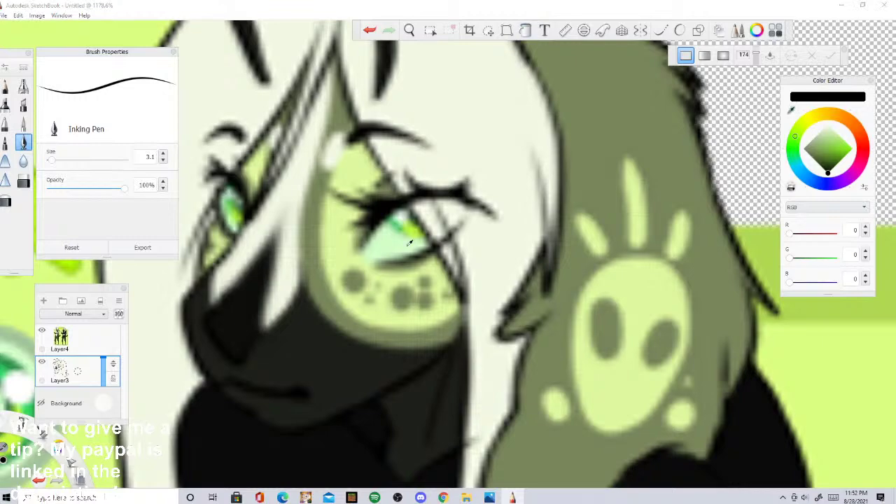
left_click(399, 234)
scroll(480, 240, "down", 6)
scroll(494, 243, "up", 8)
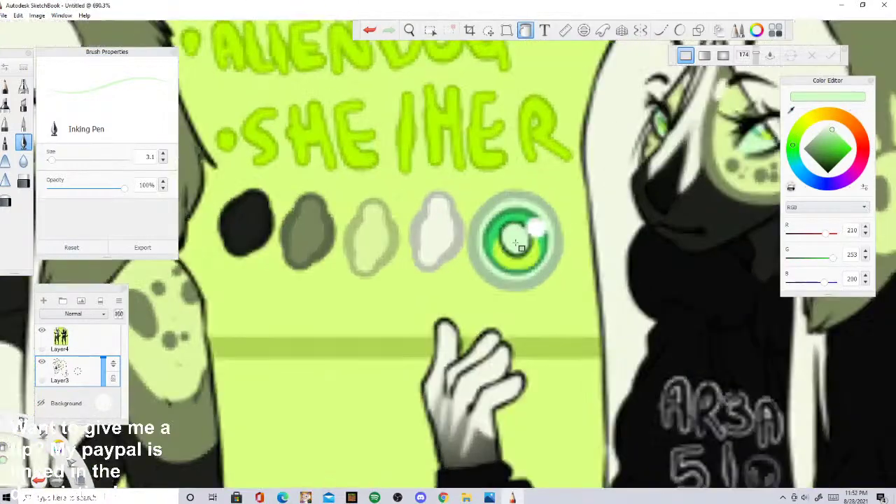
left_click(519, 222)
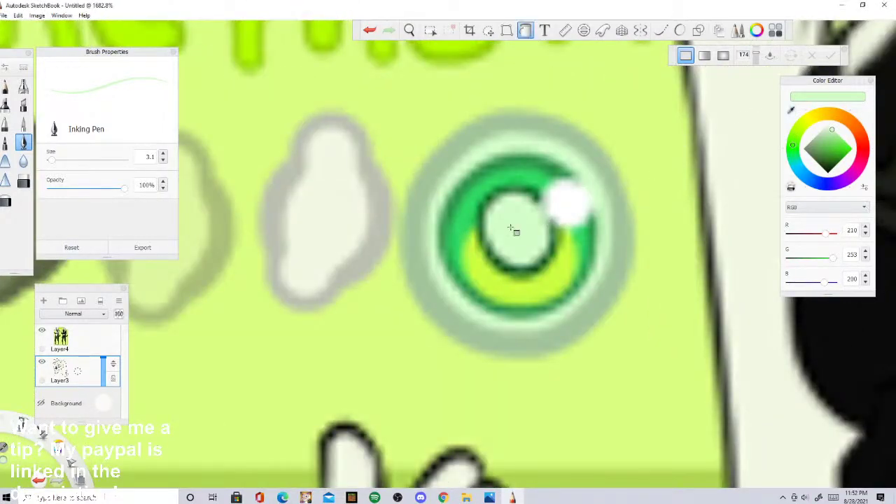
scroll(513, 230, "down", 4)
scroll(661, 161, "up", 3)
scroll(670, 105, "down", 6)
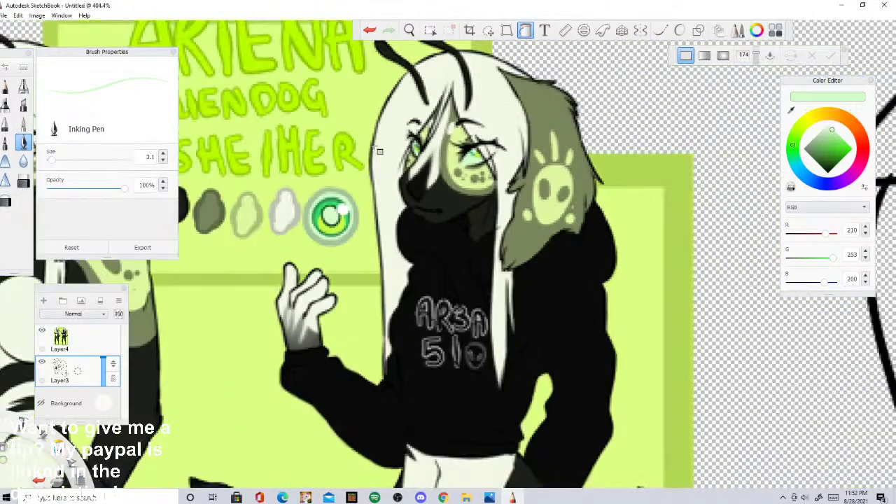
Step: Paint the pupils of both eyes pale mint green inside their black outlines with the Inking Pen
scroll(649, 121, "up", 5)
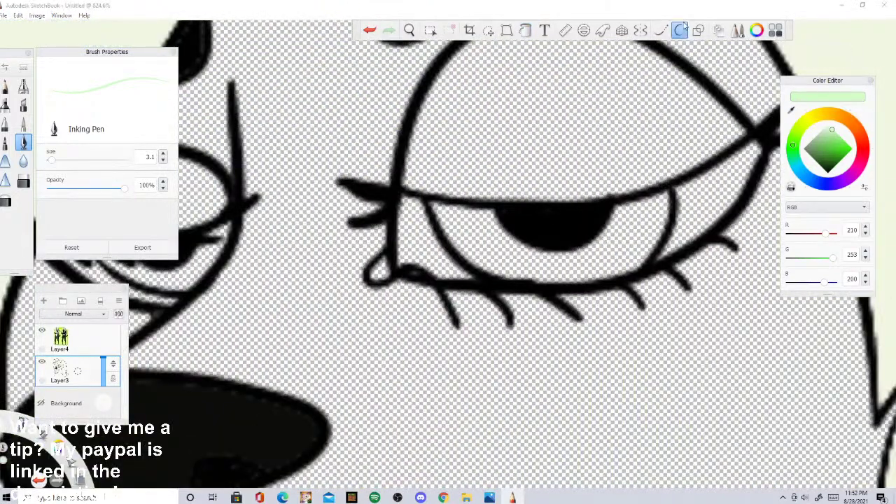
scroll(630, 143, "up", 5)
mouse_move(342, 302)
left_mouse_down()
mouse_move(386, 346)
mouse_move(431, 365)
mouse_move(509, 366)
mouse_move(548, 343)
mouse_move(578, 298)
mouse_move(423, 315)
mouse_move(576, 302)
mouse_move(360, 298)
mouse_move(369, 320)
mouse_move(485, 332)
mouse_move(415, 333)
mouse_move(473, 343)
left_mouse_up()
scroll(425, 309, "down", 10)
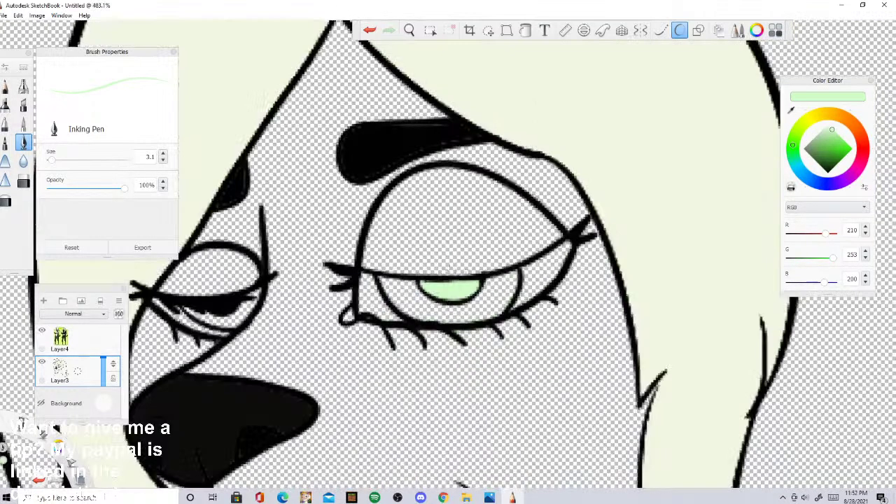
scroll(350, 280, "up", 11)
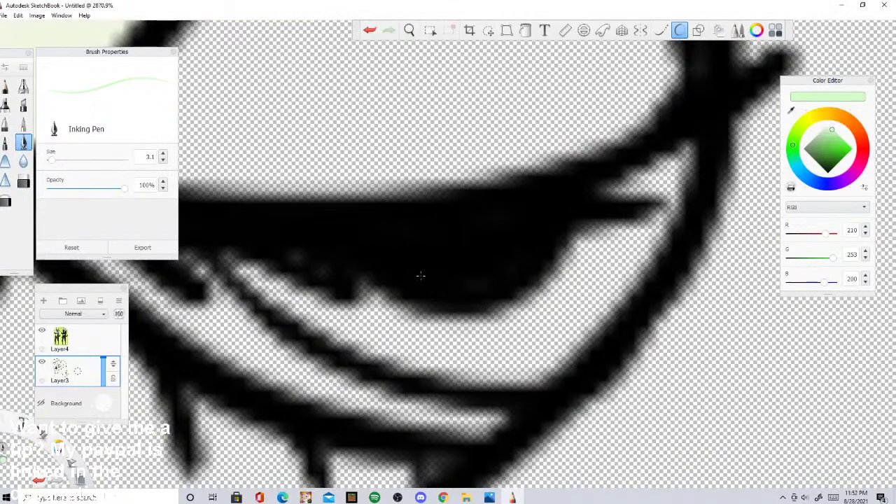
mouse_move(371, 256)
left_mouse_down()
mouse_move(471, 283)
mouse_move(527, 261)
mouse_move(543, 234)
mouse_move(370, 254)
left_mouse_up()
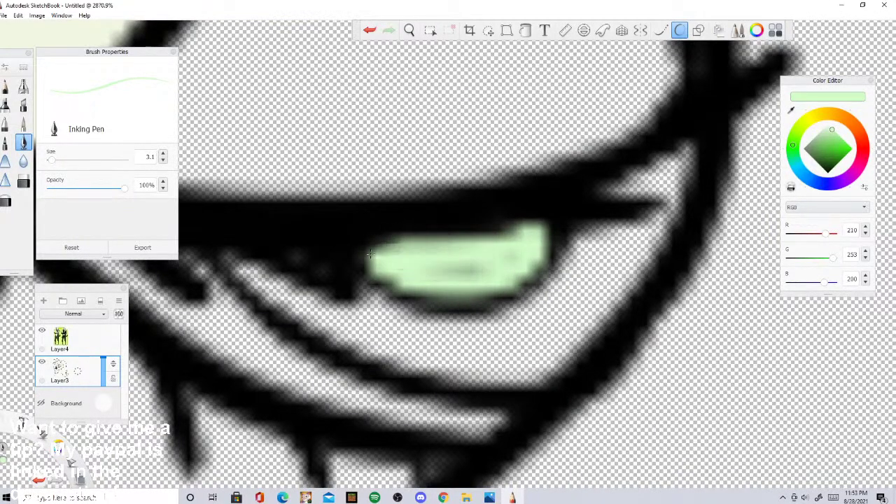
scroll(364, 253, "down", 15)
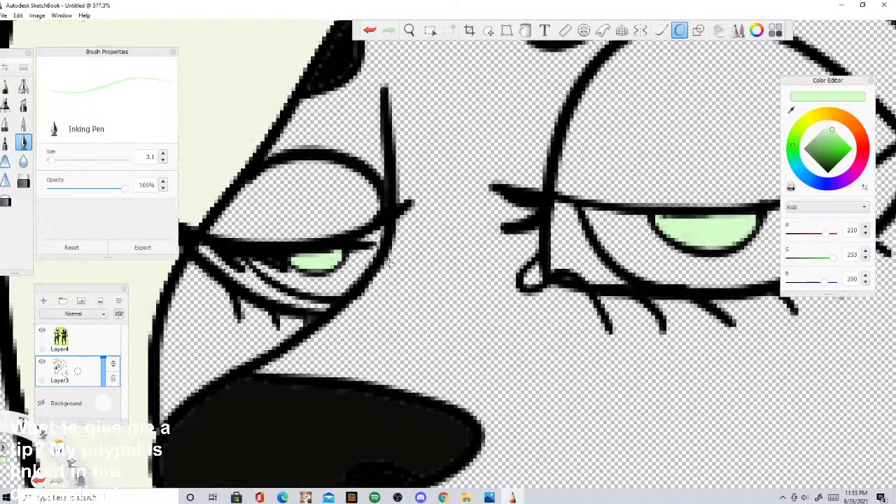
Step: Flood fill the whites around the irises of both eyes with the same pale mint green
scroll(333, 250, "up", 15)
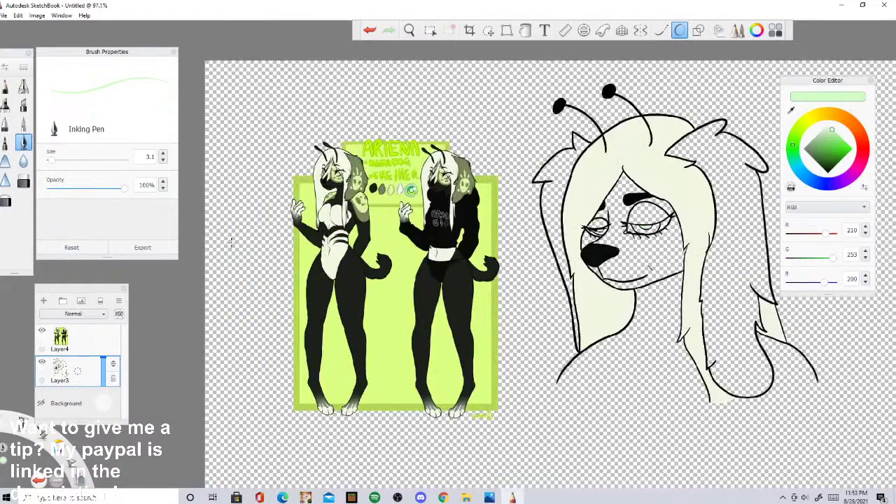
scroll(323, 74, "down", 6)
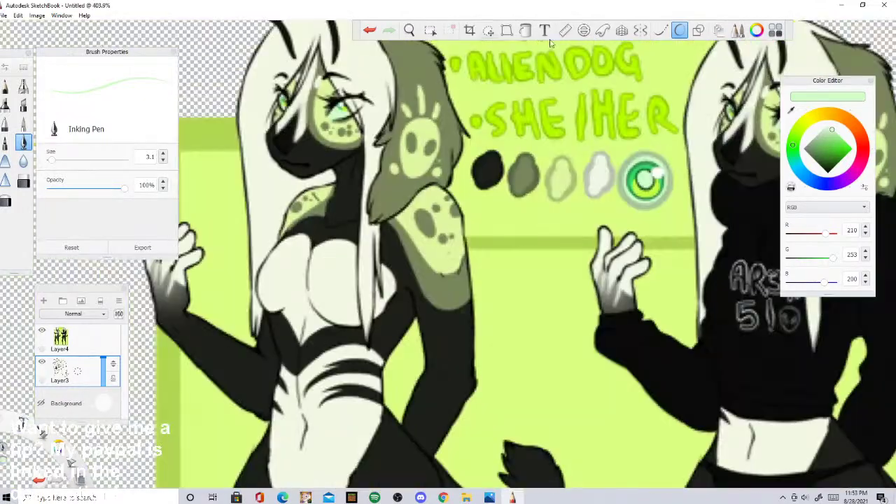
left_click(525, 30)
scroll(350, 144, "down", 8)
scroll(517, 179, "up", 4)
scroll(518, 181, "up", 8)
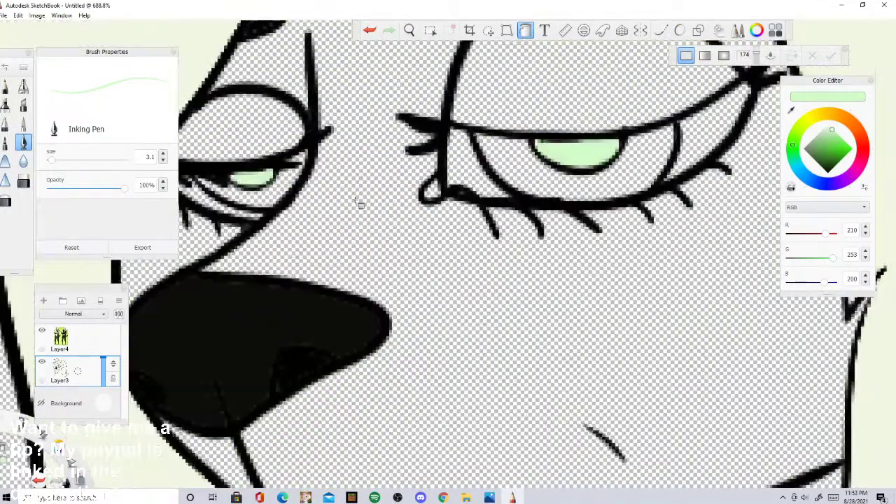
scroll(362, 238, "down", 3)
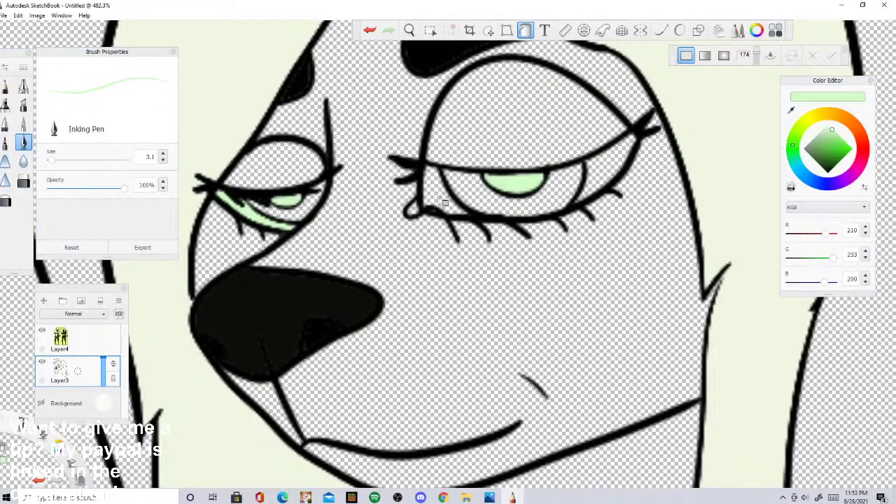
scroll(608, 259, "down", 5)
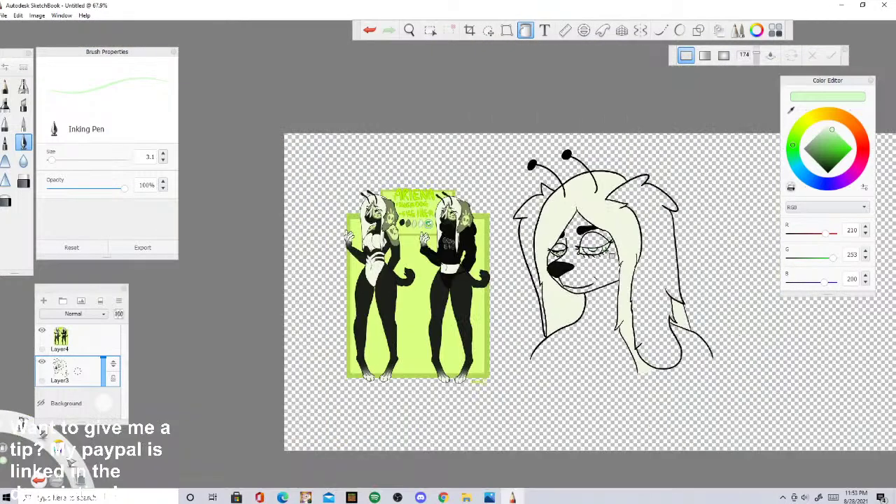
Step: Sample the light yellow-green (220, 246, 157) from the hoodie figure's eye patch on the reference sheet
scroll(417, 198, "up", 7)
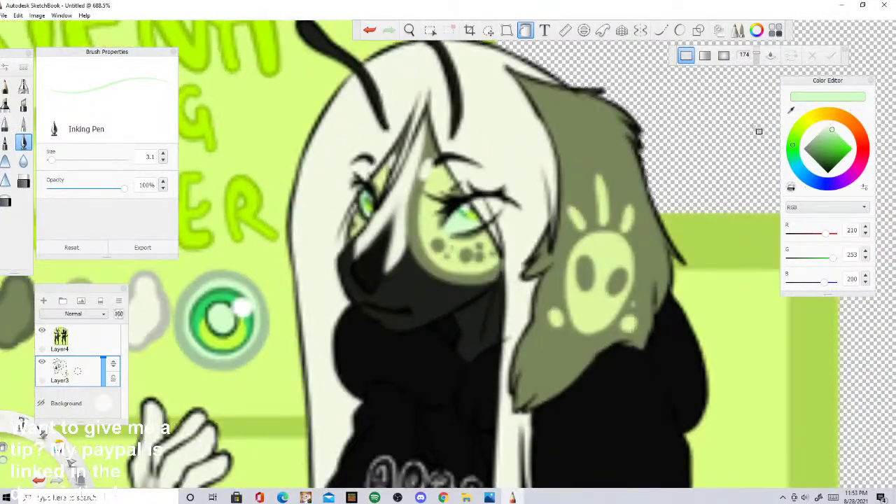
left_click(442, 179, "alt")
scroll(452, 183, "down", 5)
scroll(313, 212, "up", 5)
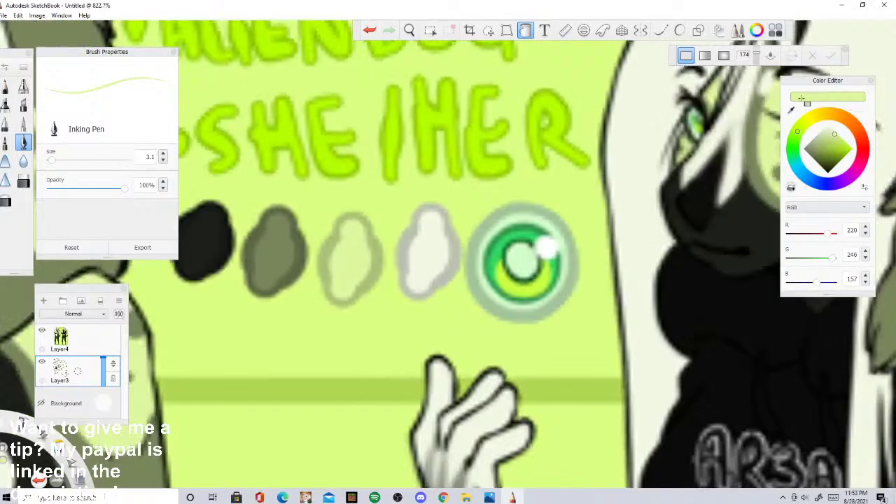
scroll(353, 250, "down", 10)
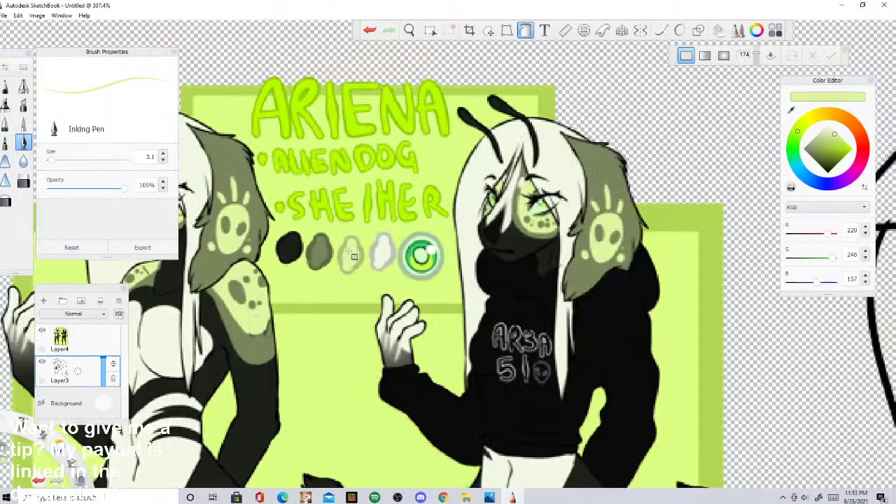
scroll(427, 207, "up", 4)
scroll(269, 188, "up", 7)
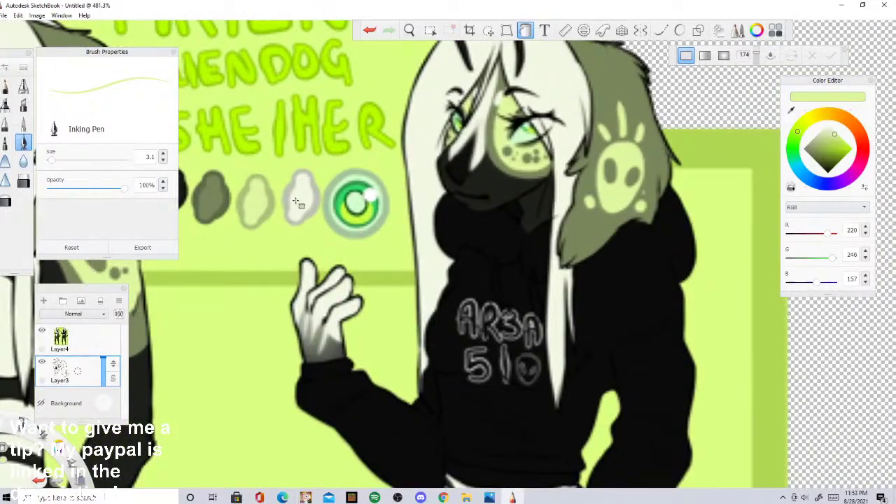
Step: Flood fill the upper eyelids of both eyes with light yellow-green
scroll(425, 232, "down", 5)
scroll(347, 244, "down", 3)
scroll(672, 259, "up", 6)
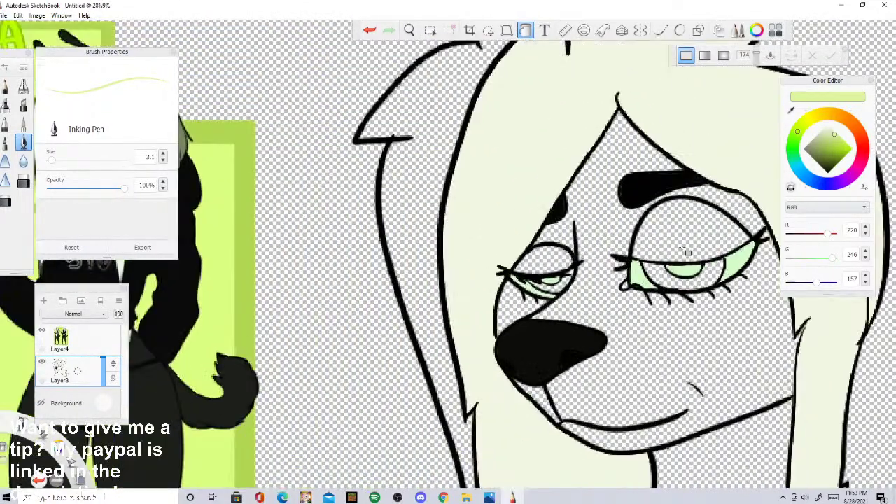
scroll(553, 252, "down", 4)
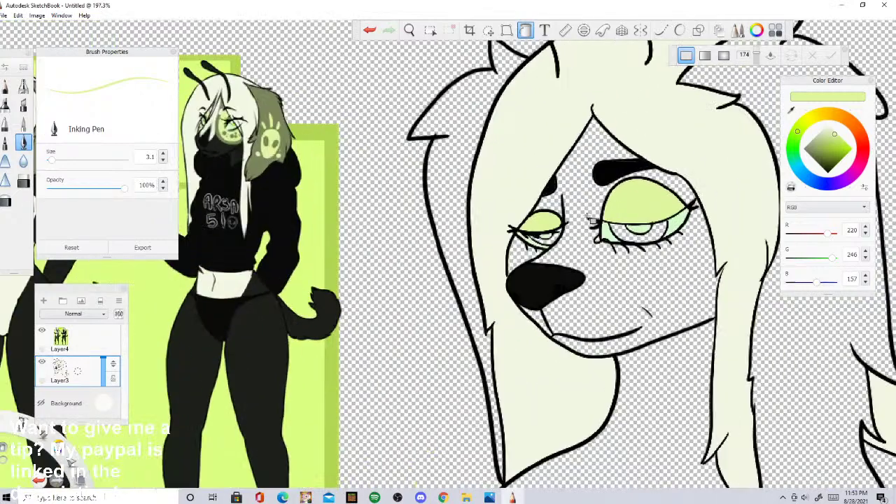
Step: Sample the bright green (50, 225, 102) from the iris of the eye swatch on the reference sheet
scroll(287, 162, "up", 3)
scroll(332, 200, "up", 8)
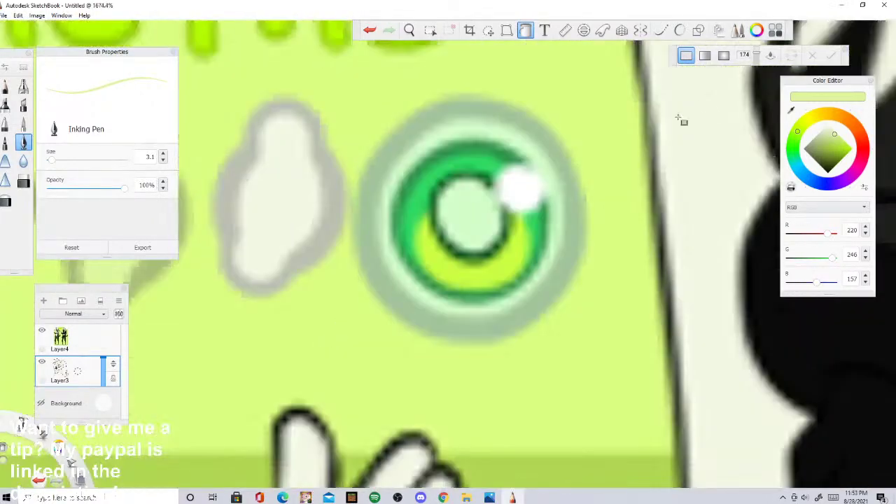
left_click(457, 161, "alt")
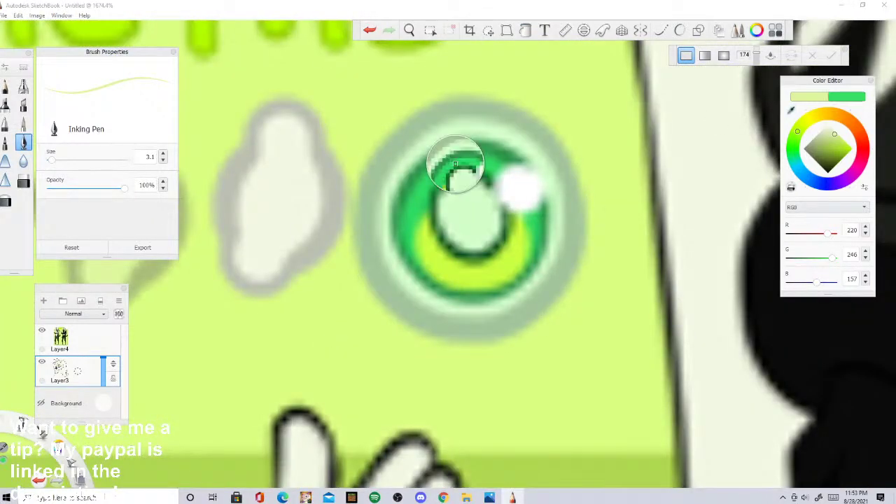
scroll(456, 172, "down", 12)
scroll(615, 234, "up", 10)
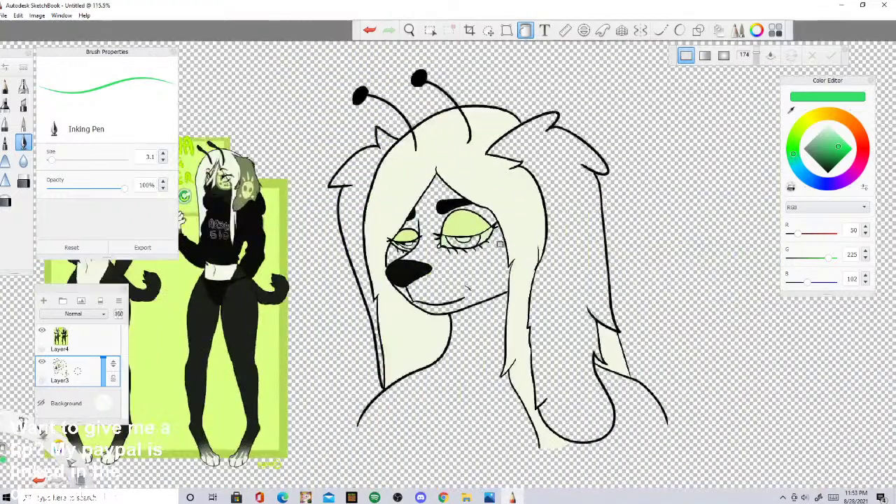
Step: Select the smaller eye's iris with the Magic Wand at a raised tolerance and paint it bright green
left_click(429, 30)
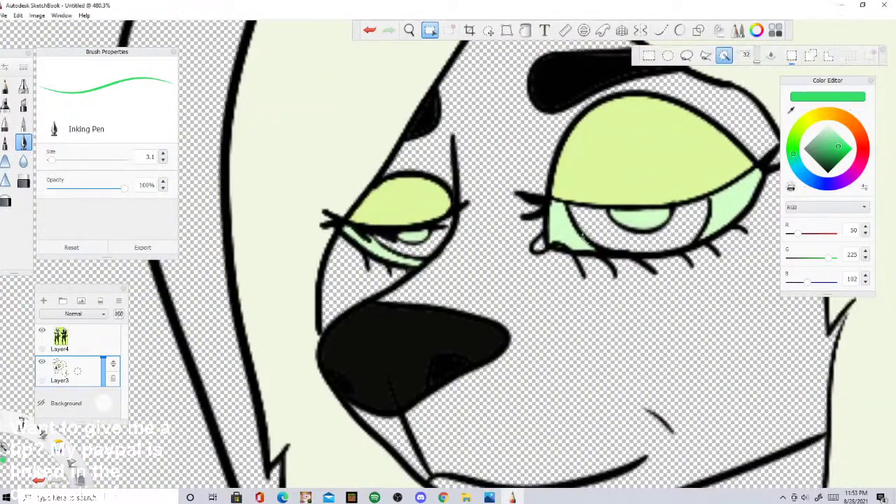
scroll(394, 244, "up", 5)
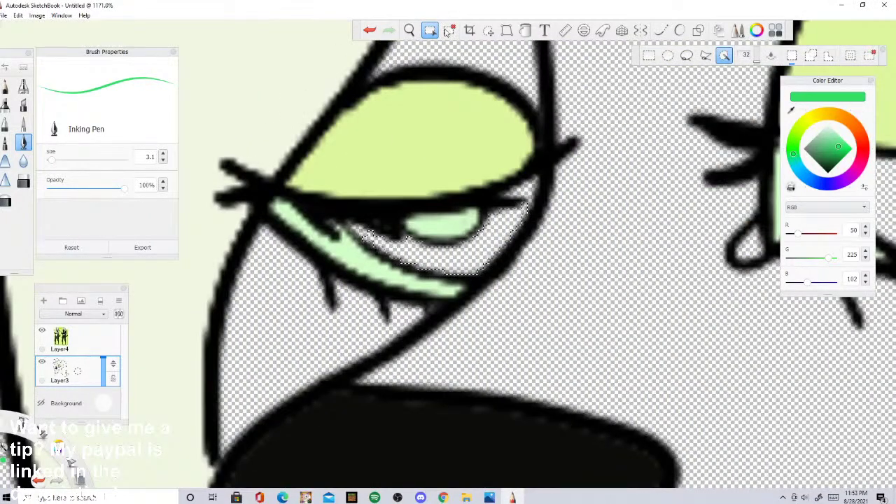
left_click(449, 31)
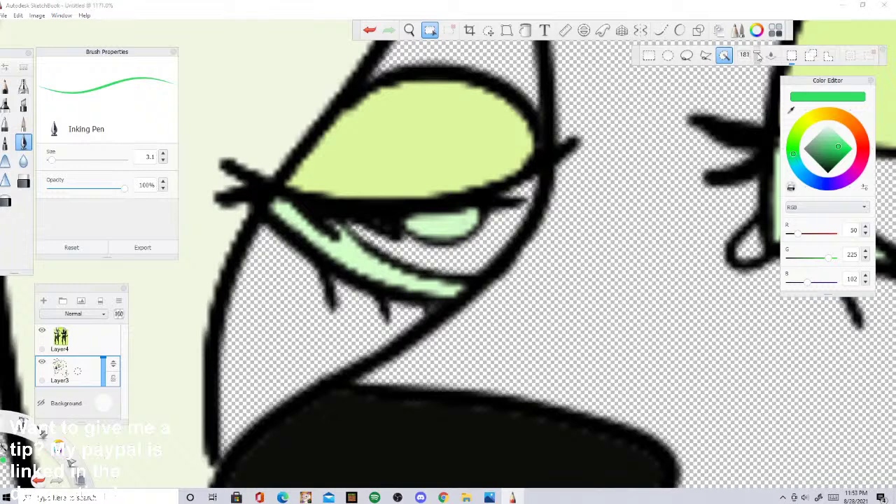
left_click(680, 30)
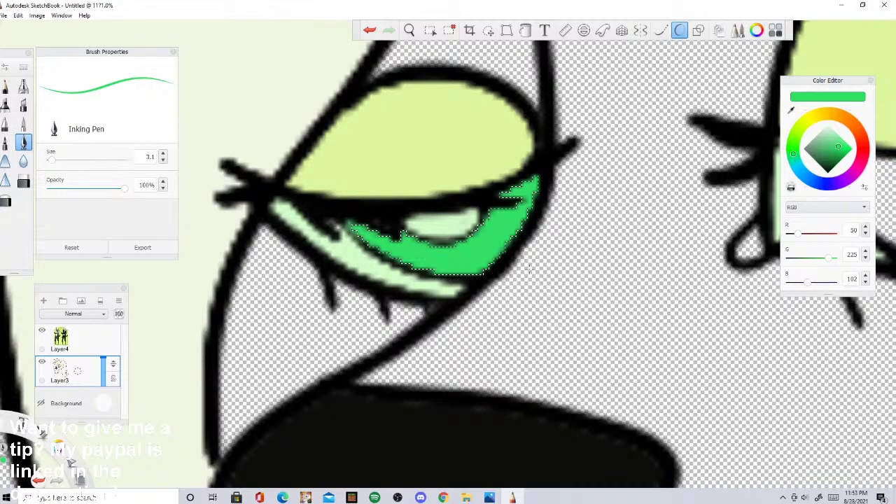
scroll(590, 231, "down", 10)
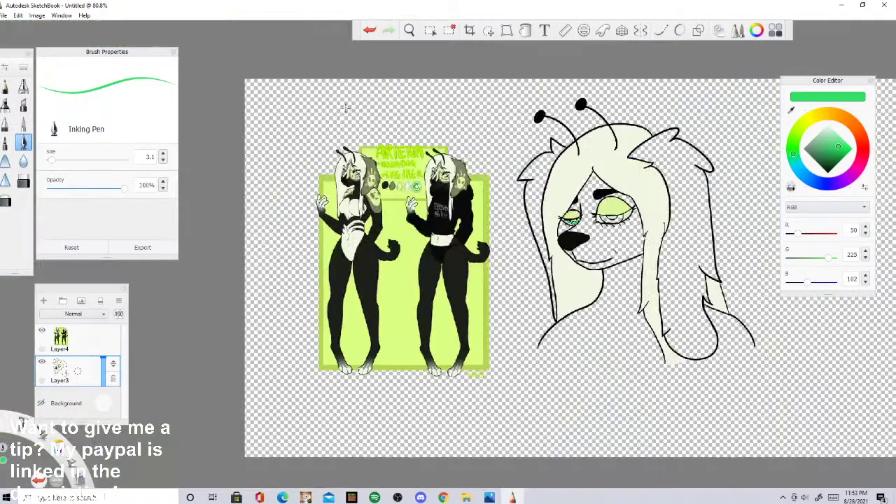
Step: Sample the yellow-green (202, 255, 65) from the lower iris of the eye swatch on the reference sheet
scroll(346, 108, "up", 7)
scroll(590, 252, "up", 8)
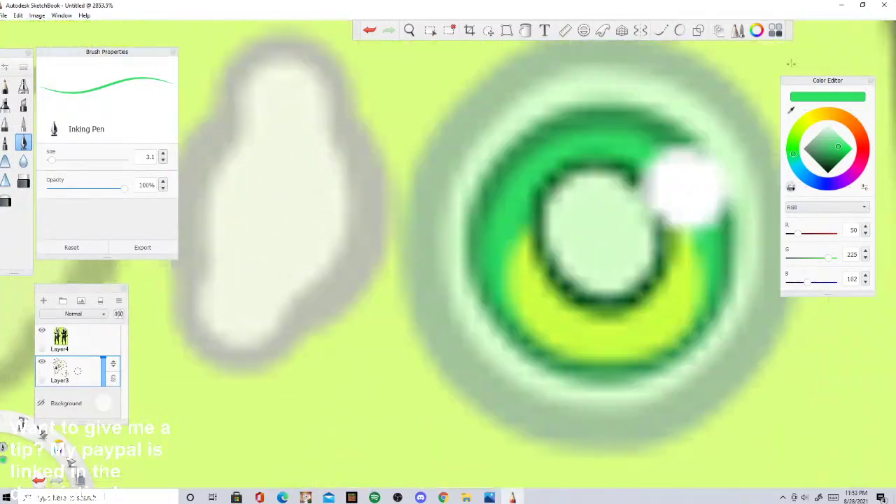
left_click(638, 331, "alt")
Step: Paint the lower part of the smaller eye's iris yellow-green around the pupil, and clear the selection
scroll(358, 204, "down", 8)
scroll(419, 208, "up", 4)
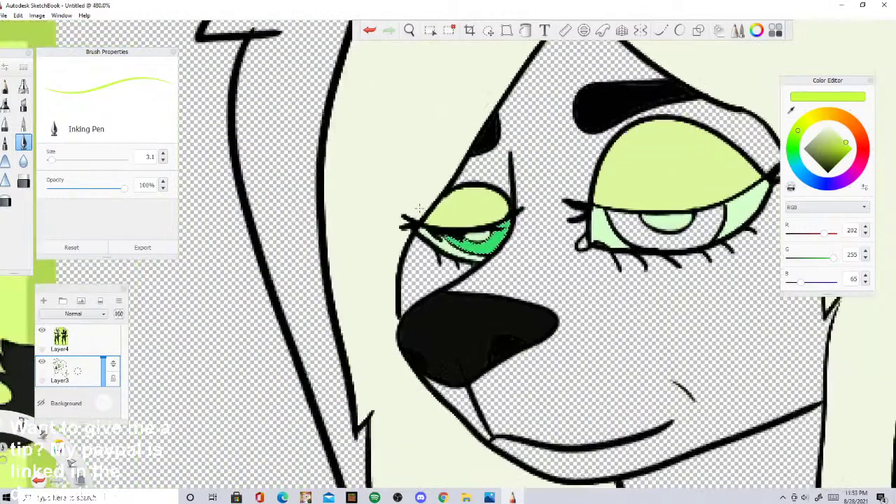
scroll(419, 208, "up", 5)
mouse_move(511, 295)
left_mouse_down()
mouse_move(607, 258)
mouse_move(637, 273)
left_mouse_up()
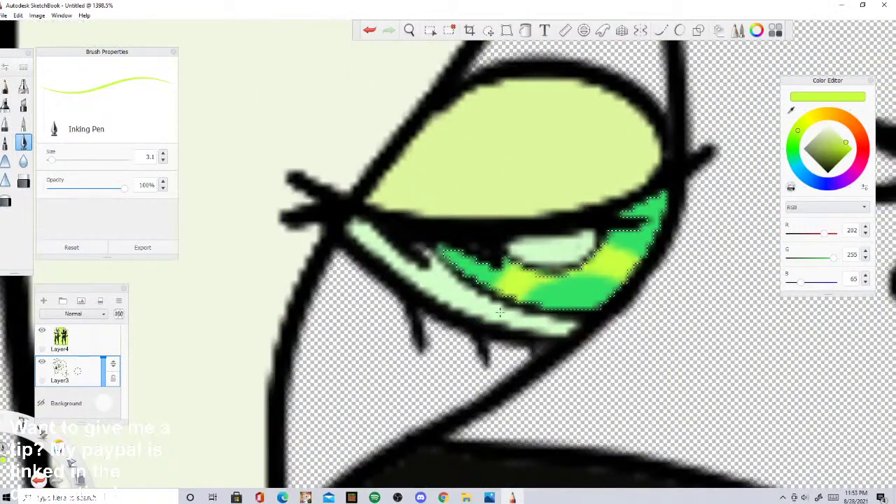
key("x")
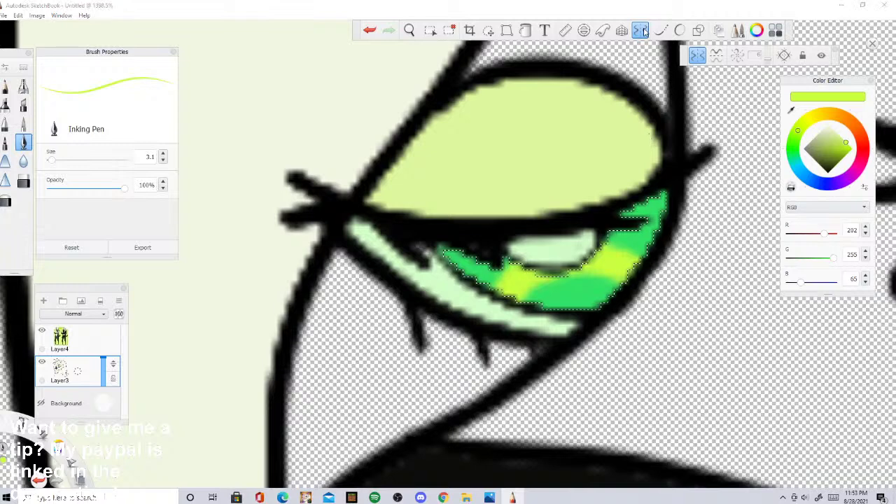
key("x")
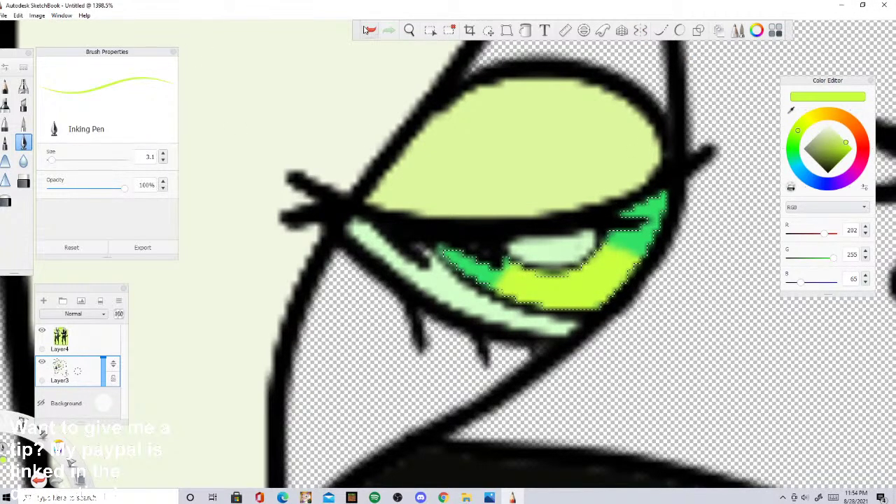
left_click(430, 30)
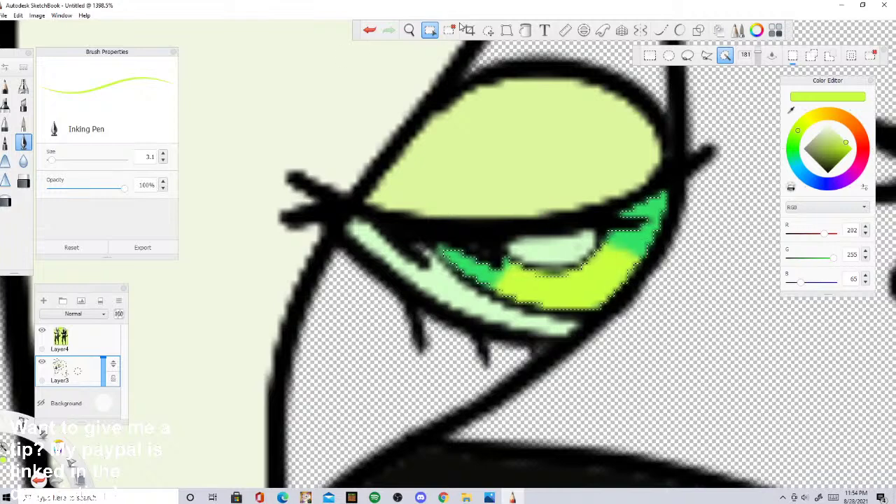
left_click(452, 30)
Step: Sample the bright green (57, 226, 99) from the smaller iris and paint the Magic Wand-selected larger iris with it at pen size 13.4
left_click(792, 108)
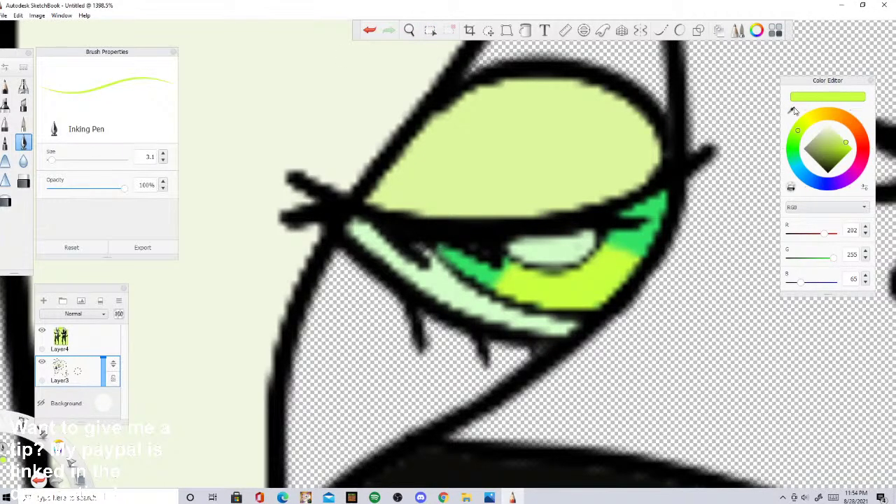
left_click(633, 240)
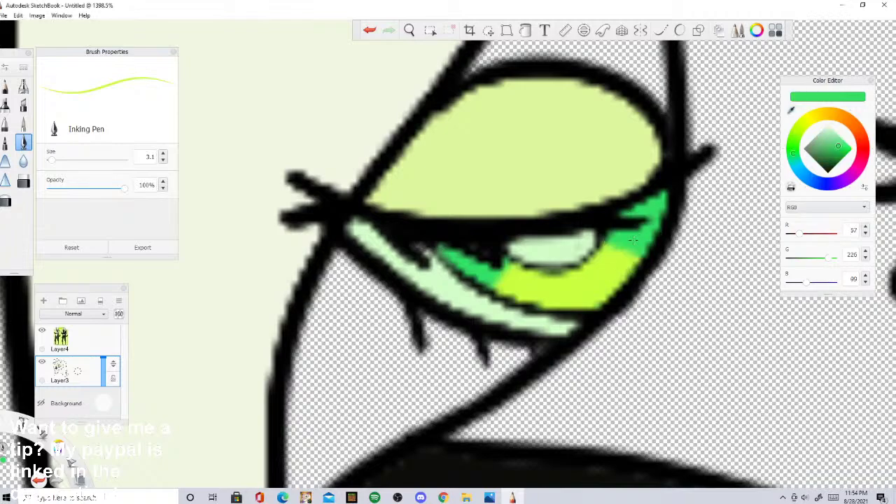
scroll(254, 252, "down", 8)
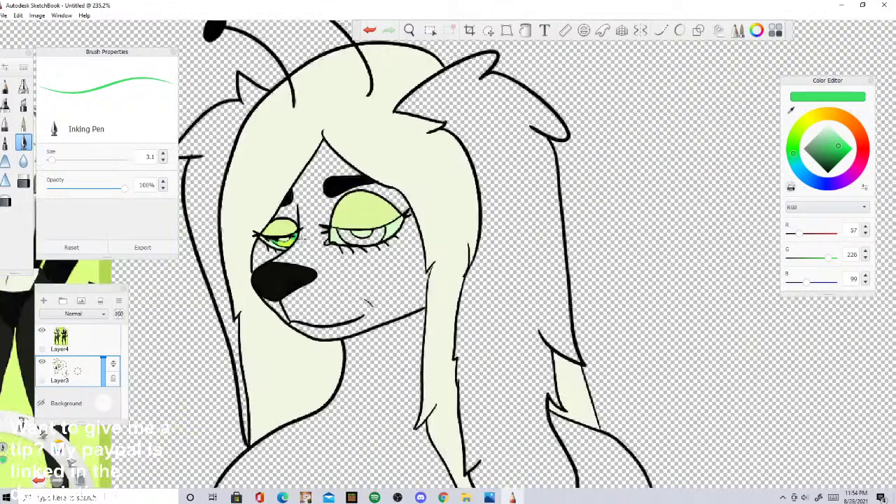
scroll(368, 302, "up", 5)
left_click(432, 29)
left_click(432, 29)
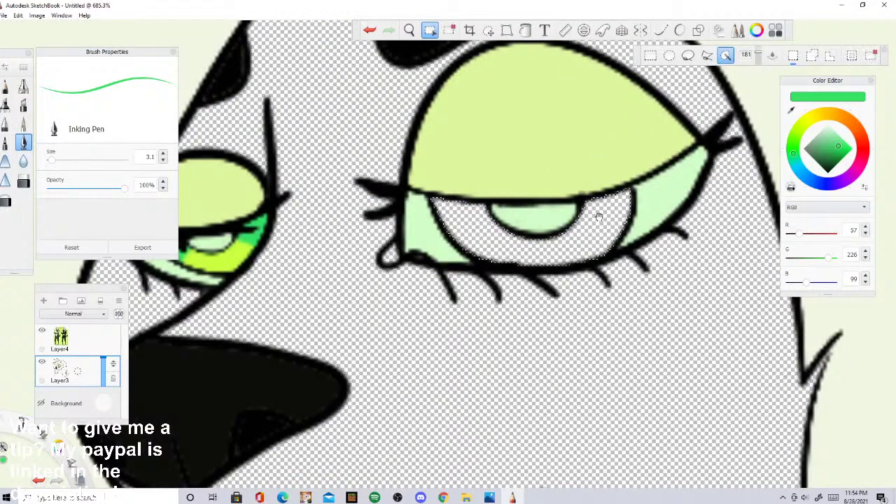
left_click(661, 30)
left_click(679, 30)
left_click(679, 30)
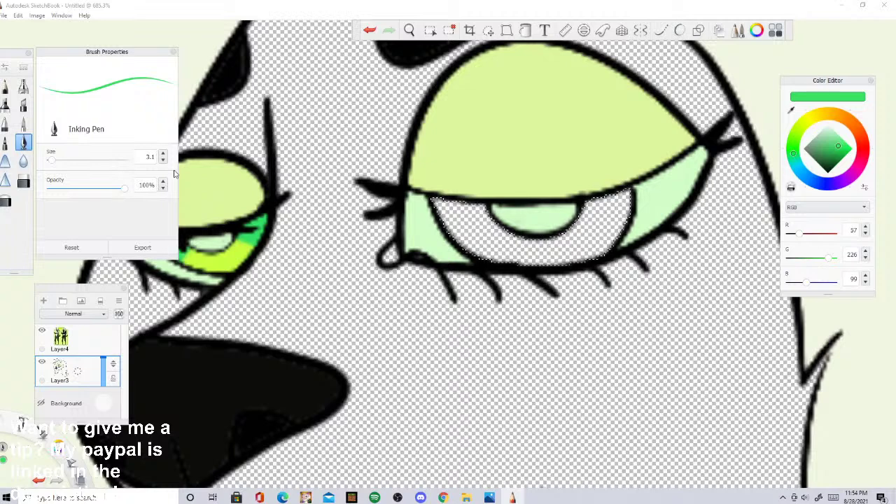
left_click_drag(448, 207, 493, 241)
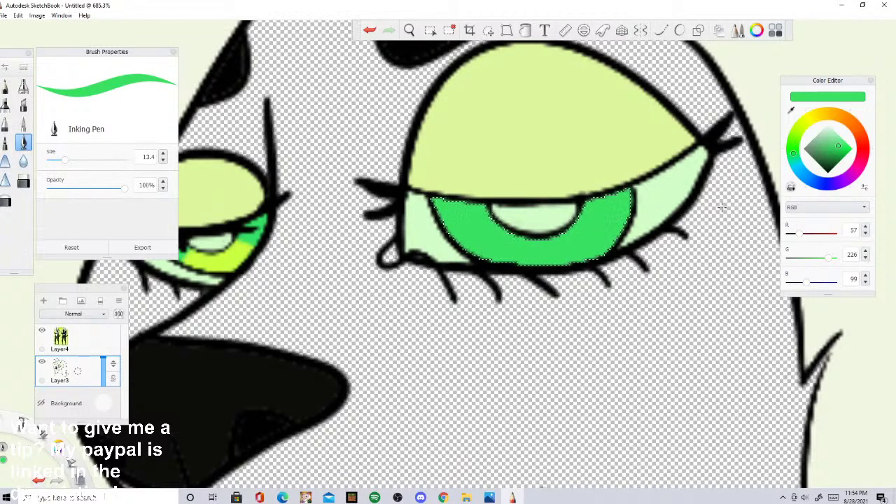
Step: Sample the yellow-green (202, 255, 65) from the smaller iris, paint the lower part of the larger iris with it, and clear the selection
left_click(790, 111)
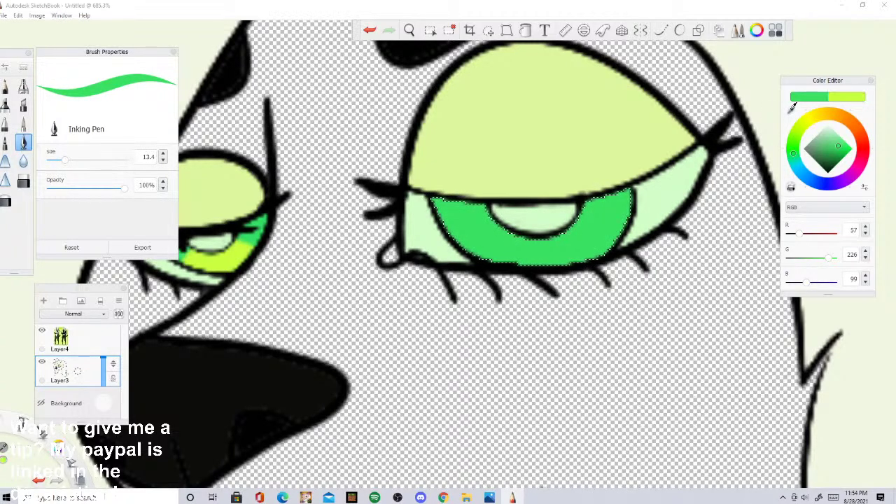
left_click(221, 258)
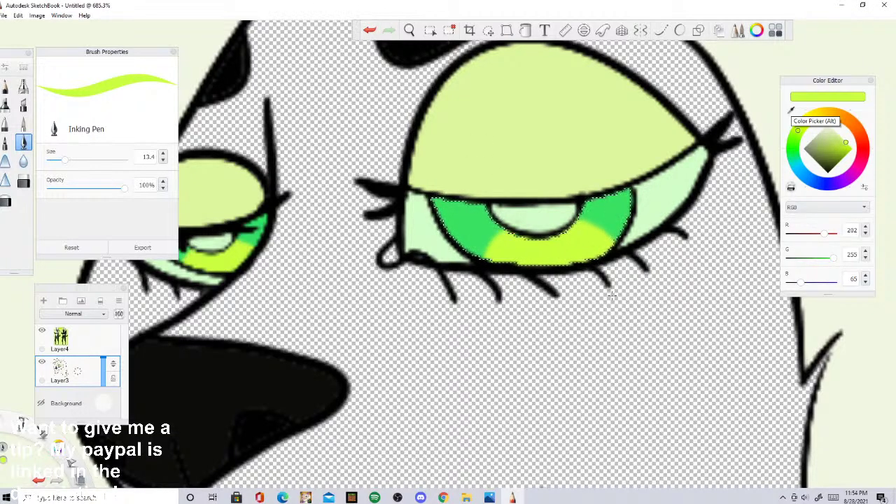
left_click(450, 30)
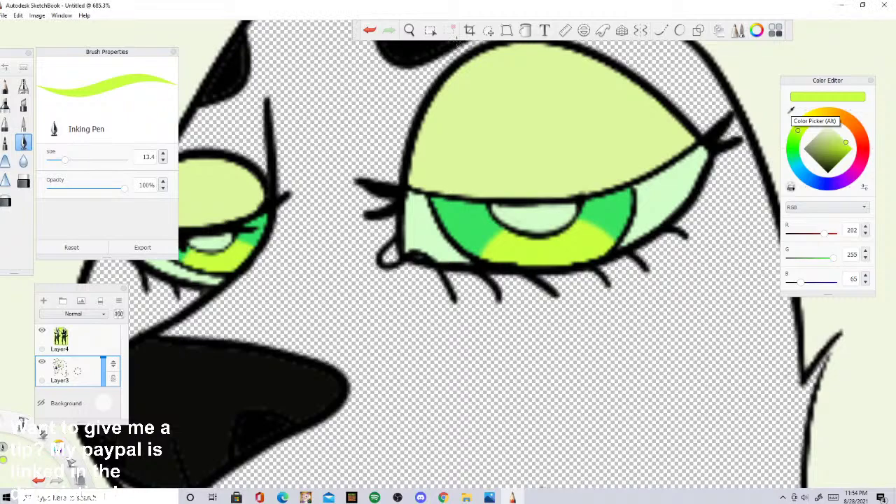
Step: Check the eyes against the reference sheet and extend the larger iris's yellow-green area upward around the pupil
scroll(500, 261, "down", 10)
scroll(500, 260, "up", 4)
scroll(500, 260, "down", 1)
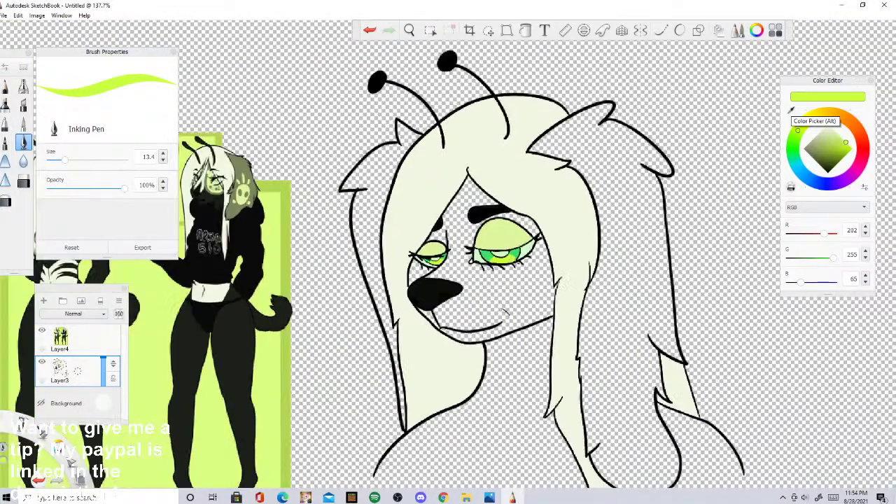
scroll(504, 312, "down", 5)
scroll(386, 228, "up", 10)
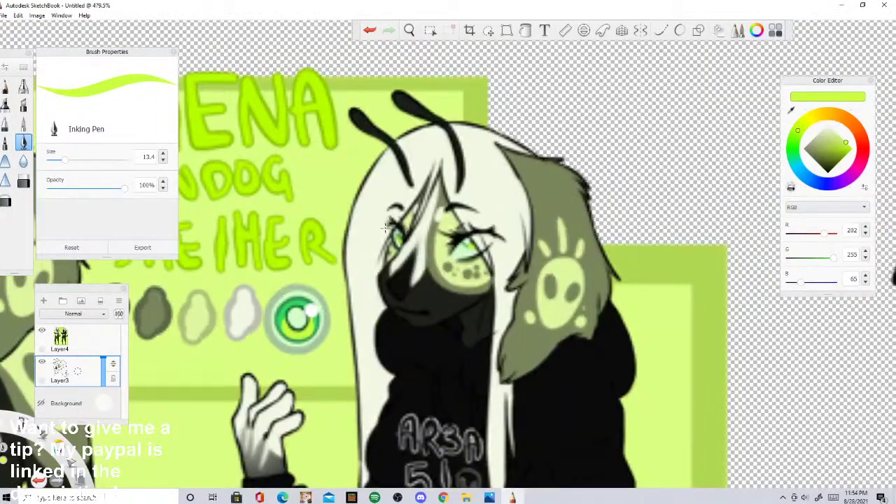
scroll(385, 228, "down", 5)
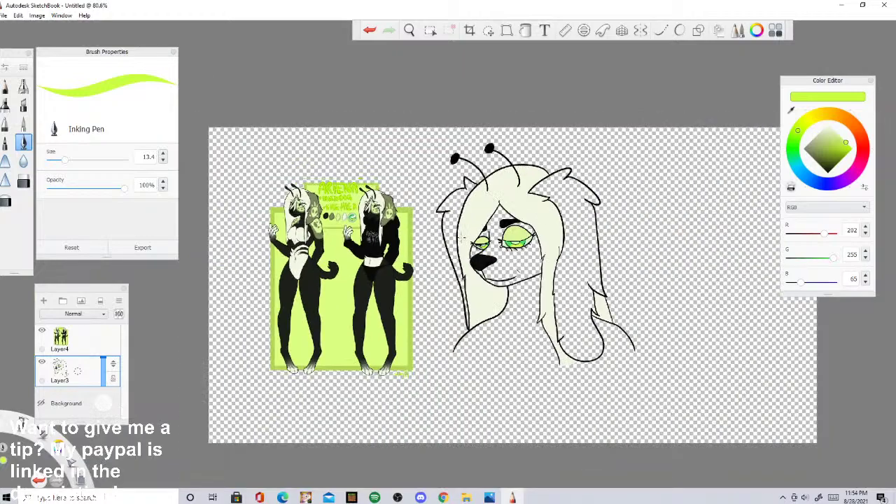
scroll(478, 224, "up", 5)
scroll(479, 224, "down", 4)
scroll(490, 210, "up", 9)
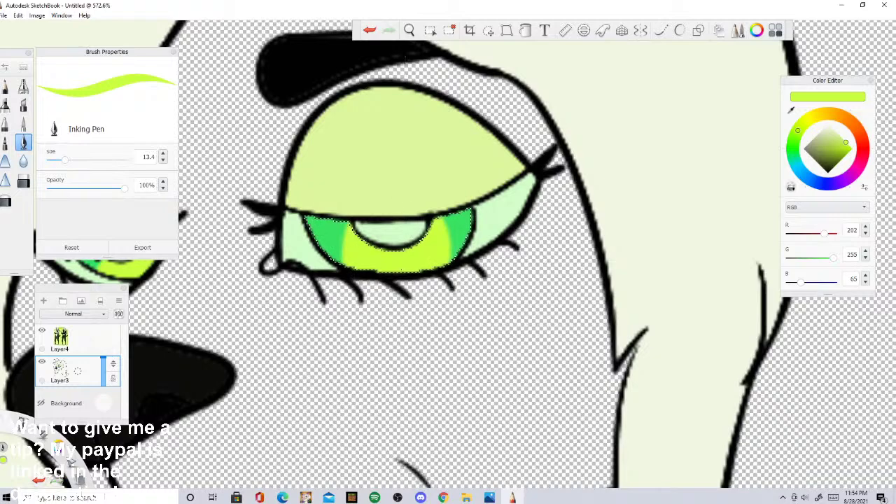
scroll(476, 168, "down", 8)
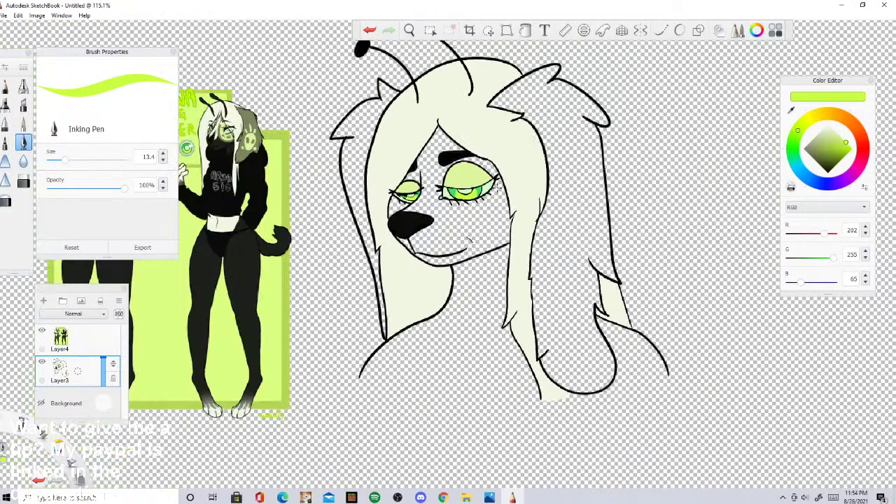
Step: Sample the light yellow-green (220, 246, 157) from the alien head marking on the reference figure's ear
scroll(476, 168, "up", 1)
scroll(476, 168, "down", 5)
scroll(200, 166, "up", 3)
scroll(262, 172, "up", 2)
scroll(262, 172, "down", 1)
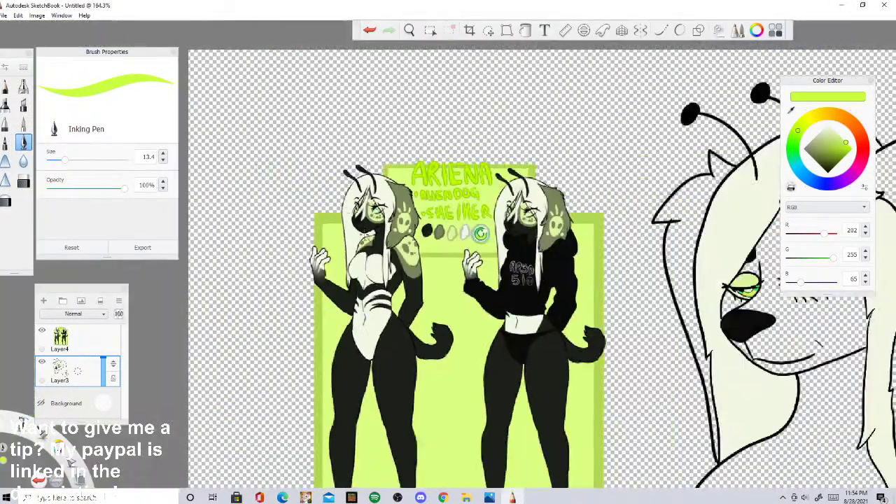
scroll(262, 172, "up", 8)
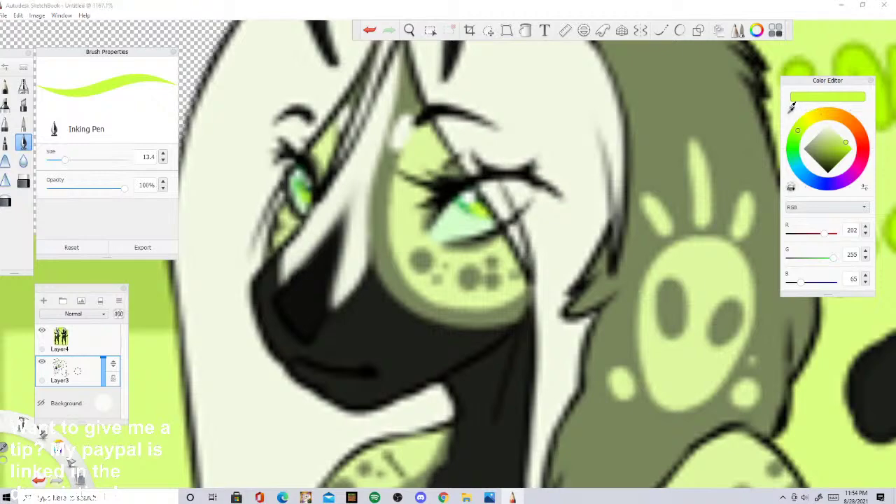
left_click(697, 266, "alt")
Step: Set the pen size to 5.3 and select the inside of the long hanging ear with the Magic Wand
scroll(697, 262, "down", 9)
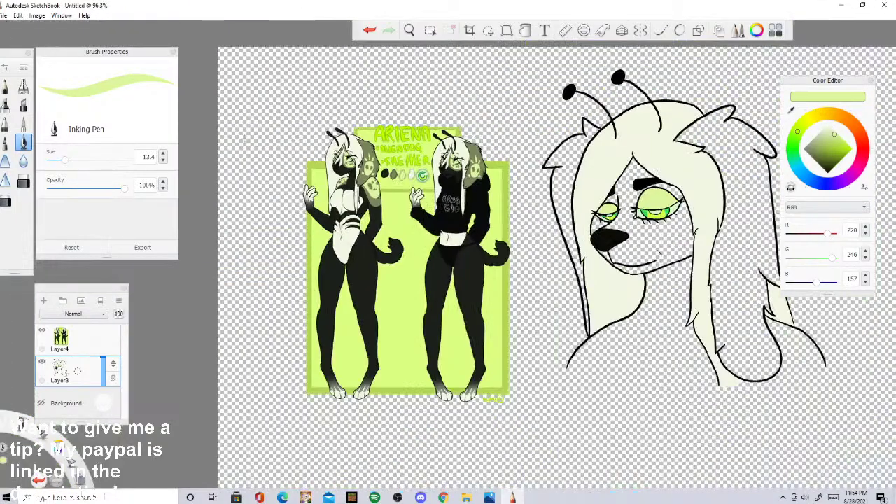
left_click_drag(64, 156, 51, 159)
scroll(540, 57, "up", 3)
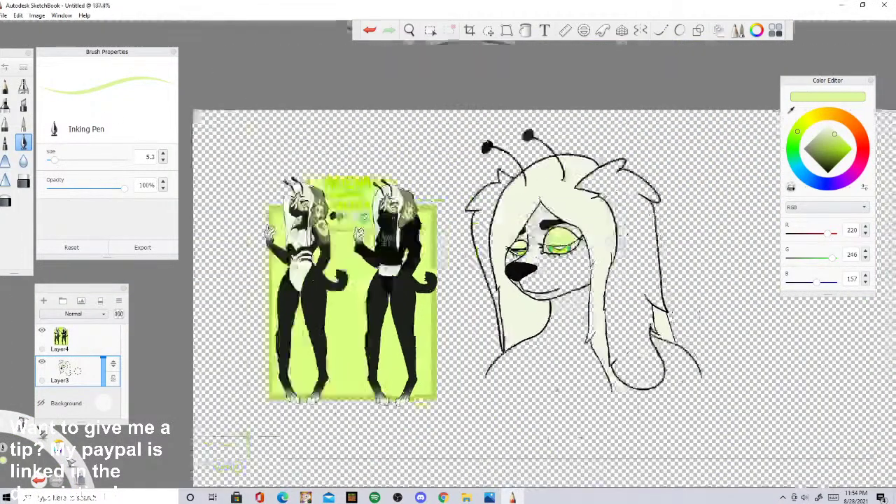
left_click(430, 30)
left_click(596, 116)
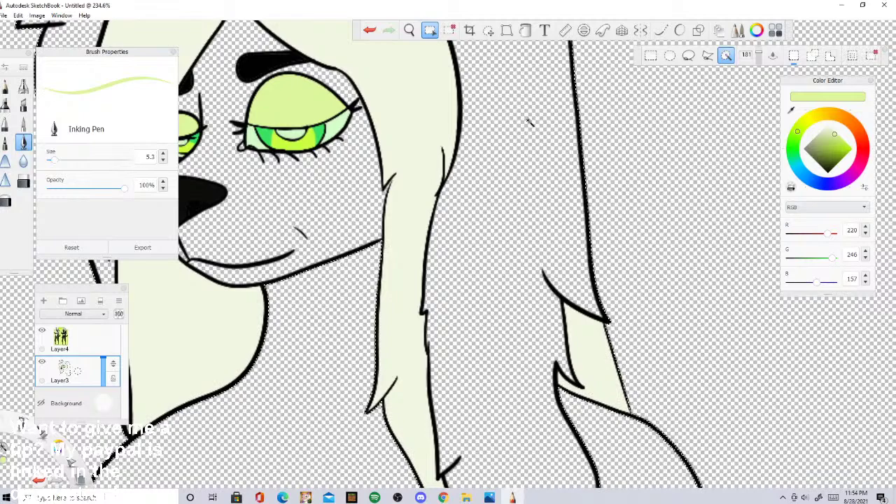
key("ctrl+d")
Step: Outline an alien head with two oval eyes at the ear's outer edge in light yellow-green, using Predictive Stroke
scroll(585, 137, "down", 5)
scroll(303, 64, "up", 5)
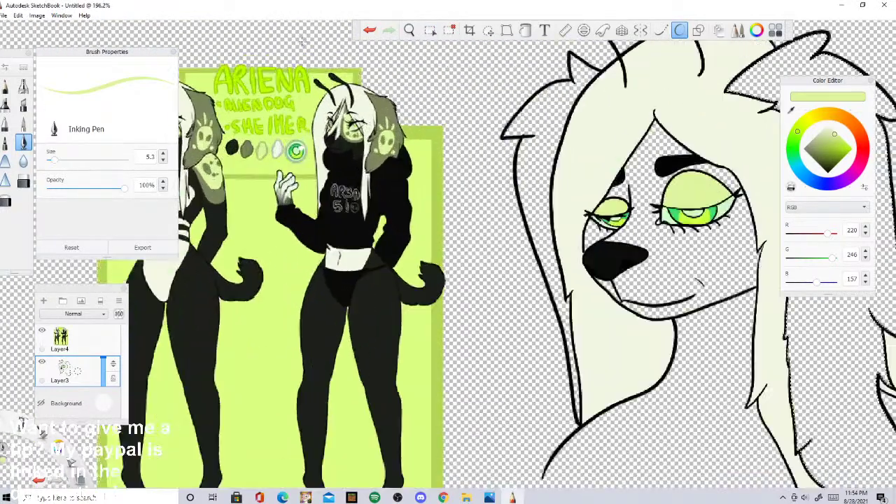
scroll(303, 63, "down", 5)
scroll(712, 158, "up", 4)
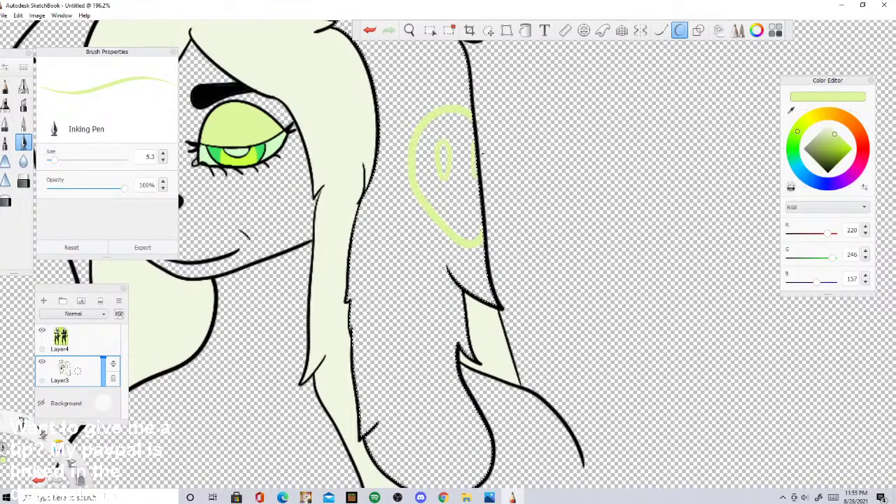
Step: Compare the ear marking with the reference sheet and undo the alien head's two eye outlines
scroll(482, 145, "down", 4)
scroll(390, 187, "up", 4)
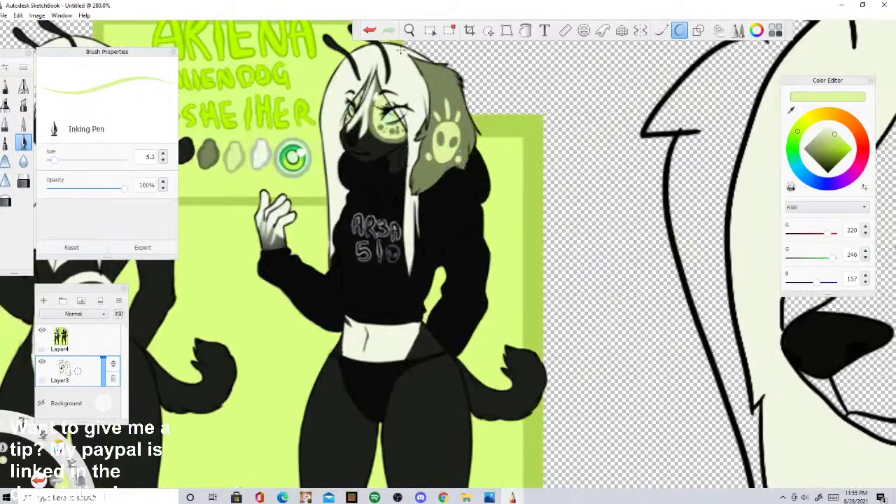
left_click(366, 34)
scroll(301, 140, "down", 6)
scroll(521, 103, "up", 4)
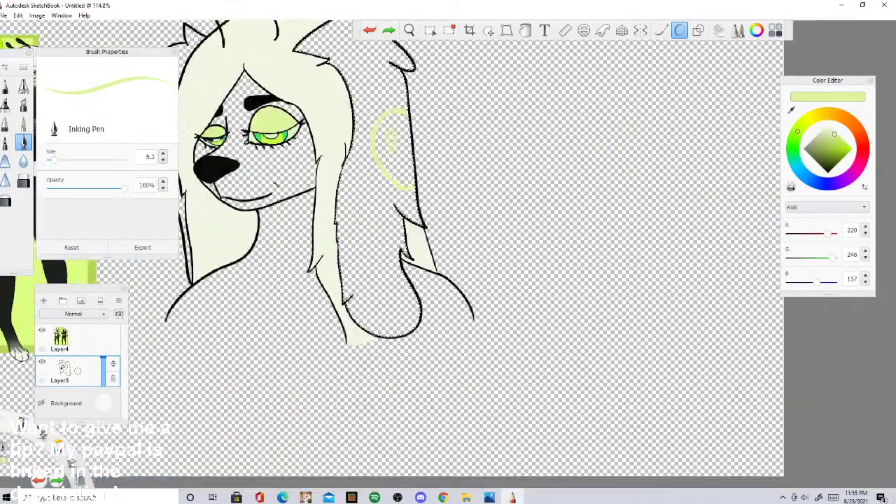
scroll(325, 118, "up", 8)
key("ctrl+z")
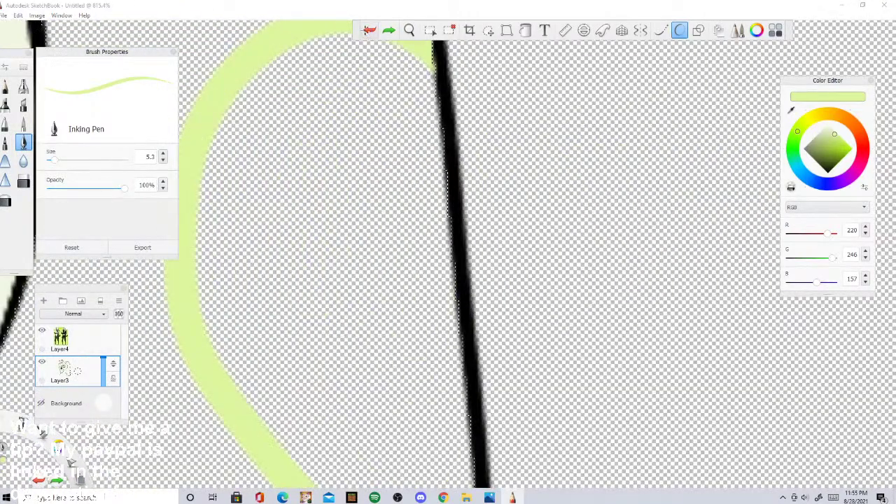
Step: Redraw the alien head's eyes as a tilted oval and a partial oval at the ear's edge, and flood fill the head light yellow-green
mouse_move(358, 210)
left_mouse_down()
mouse_move(278, 223)
mouse_move(382, 294)
mouse_move(354, 197)
left_mouse_up()
left_click_drag(492, 172, 470, 311)
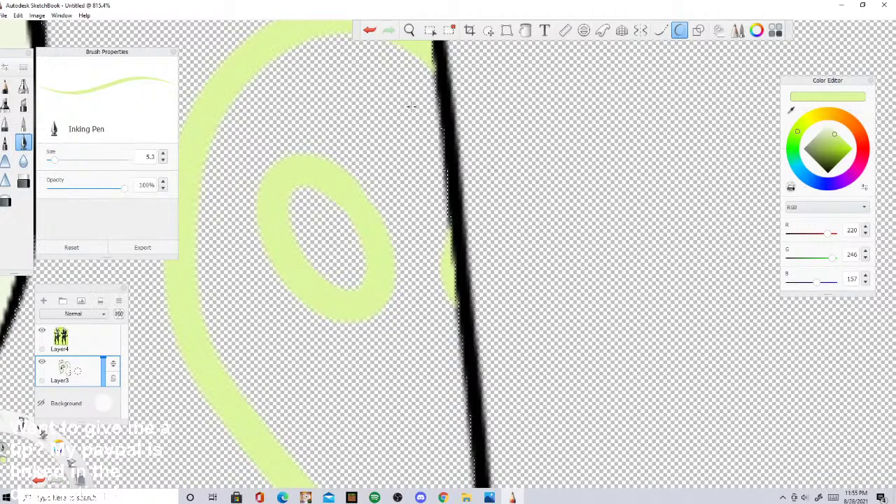
left_click(525, 31)
left_click(422, 130)
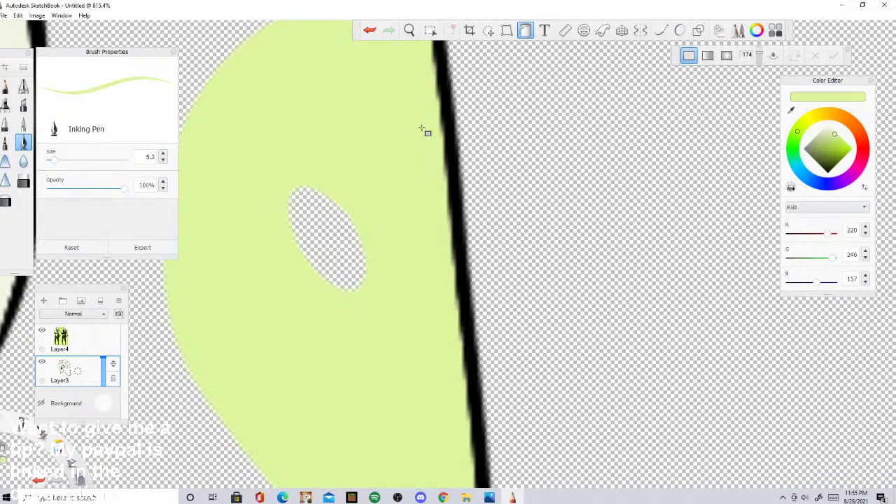
Step: Enlarge the alien head's oval eye opening on the ear with the Hard Eraser at size 7.8
scroll(306, 110, "down", 6)
scroll(738, 315, "up", 3)
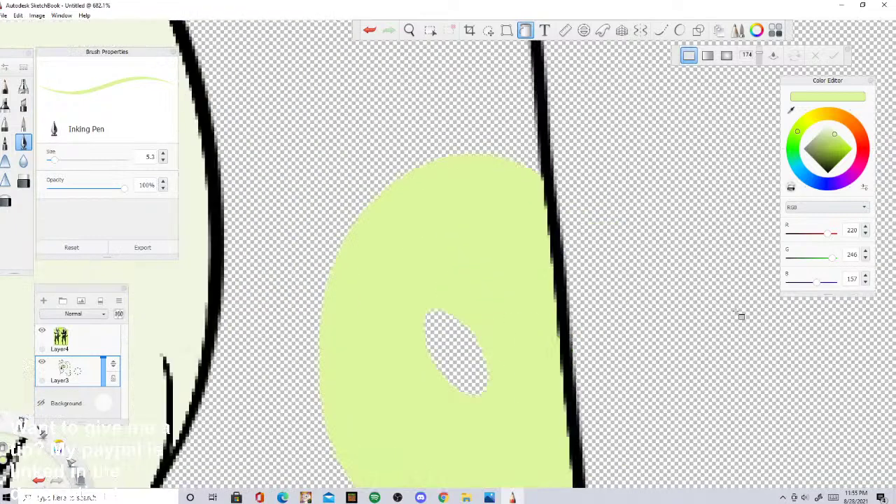
scroll(543, 241, "up", 2)
left_click(23, 181)
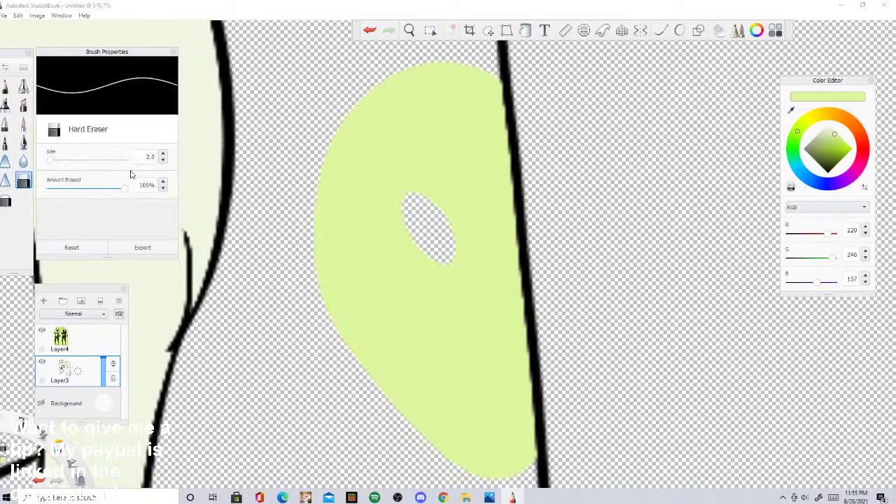
left_click_drag(50, 160, 55, 161)
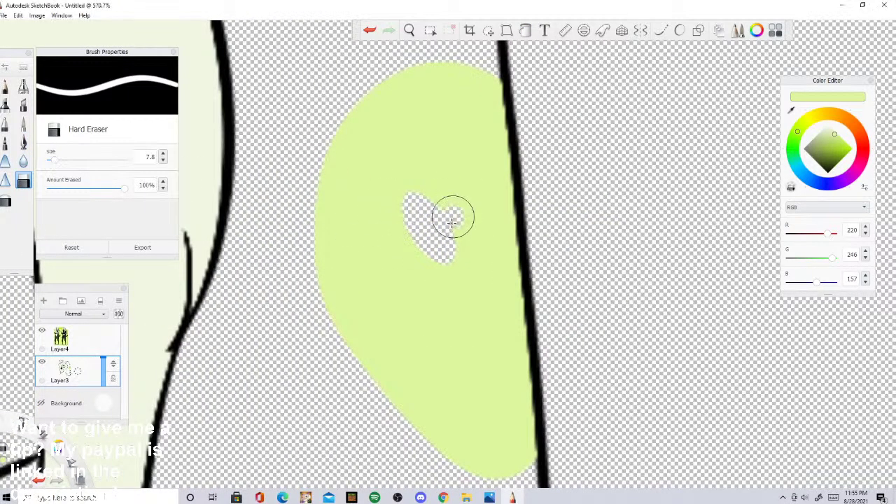
mouse_move(440, 232)
left_mouse_down()
mouse_move(434, 209)
mouse_move(413, 226)
mouse_move(466, 270)
left_mouse_up()
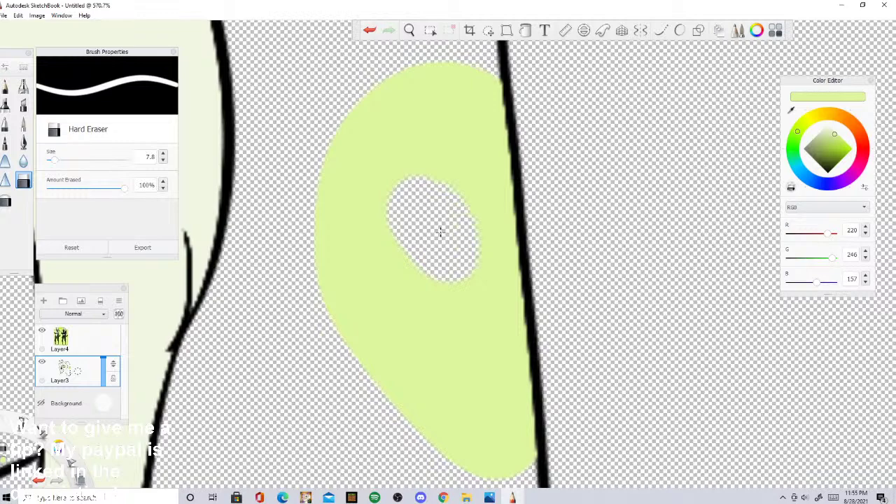
Step: Paint a small solid oval spot below the alien head on the hanging ear with the light yellow-green Inking Pen
left_click(23, 142)
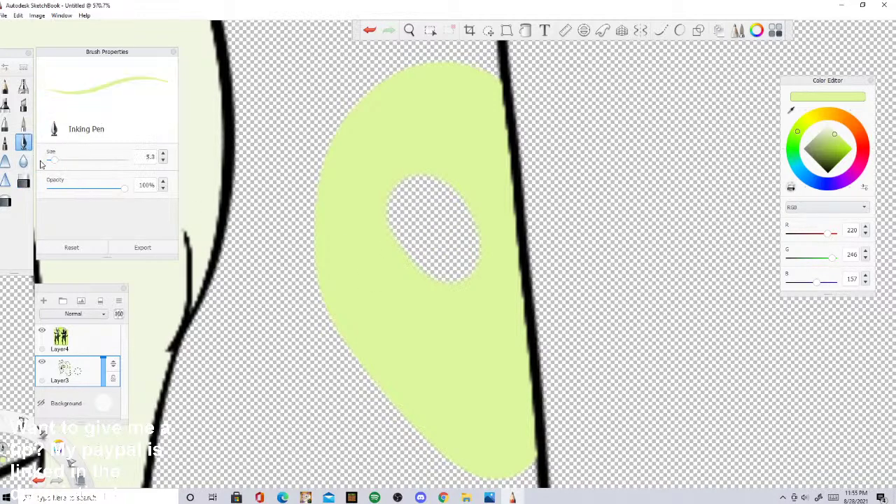
scroll(263, 242, "down", 10)
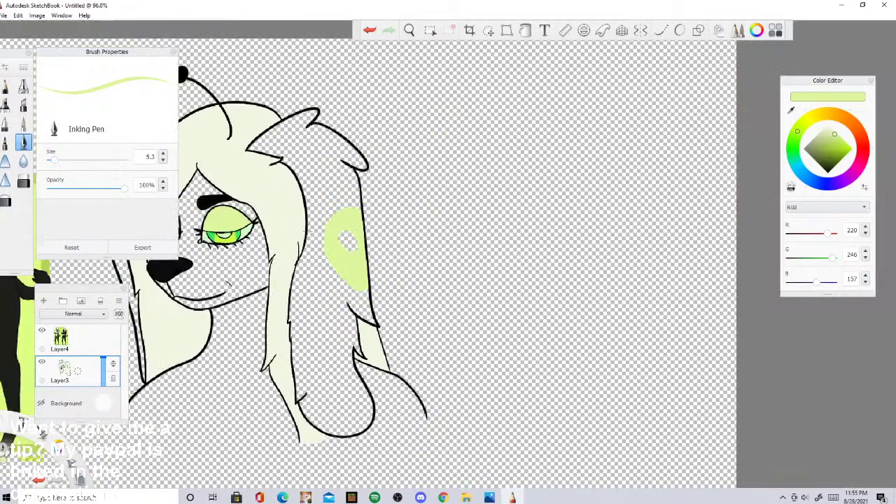
scroll(291, 343, "up", 10)
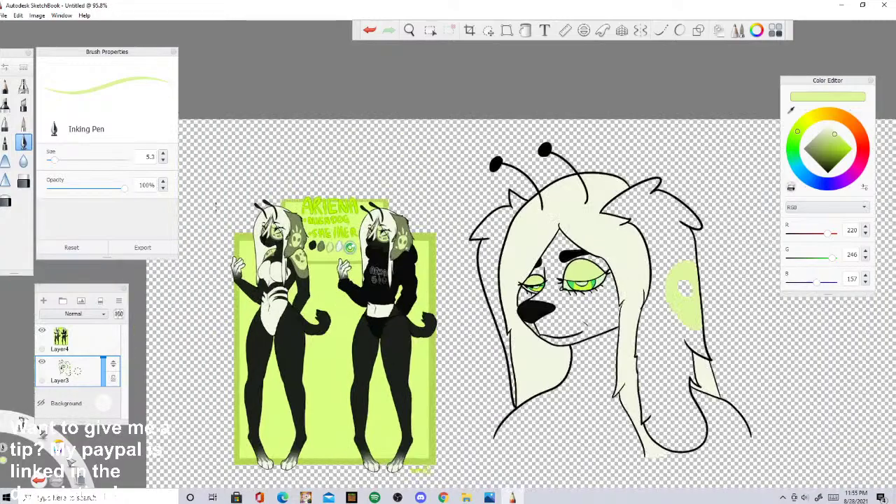
scroll(450, 223, "down", 10)
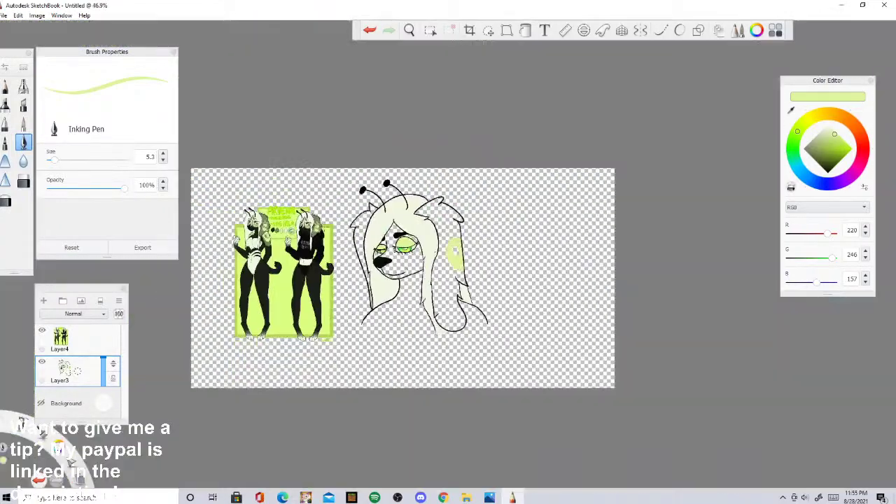
scroll(460, 286, "up", 3)
scroll(459, 285, "down", 5)
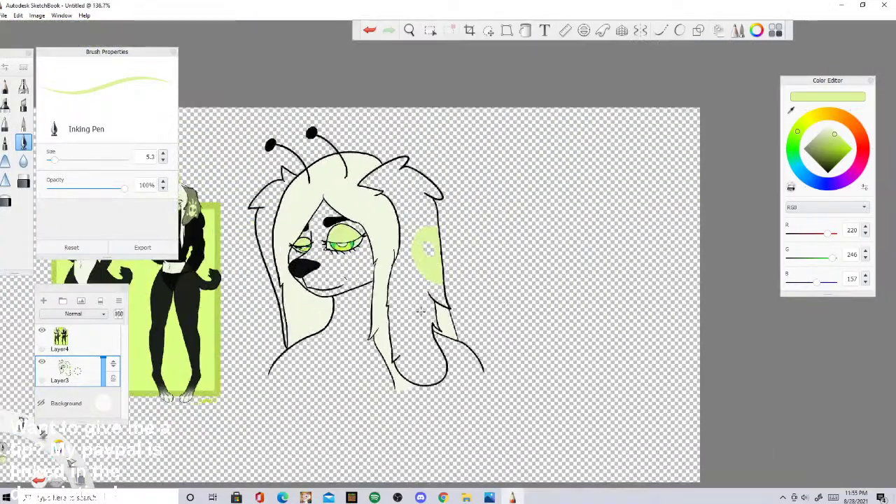
scroll(354, 174, "up", 10)
left_click_drag(373, 235, 371, 236)
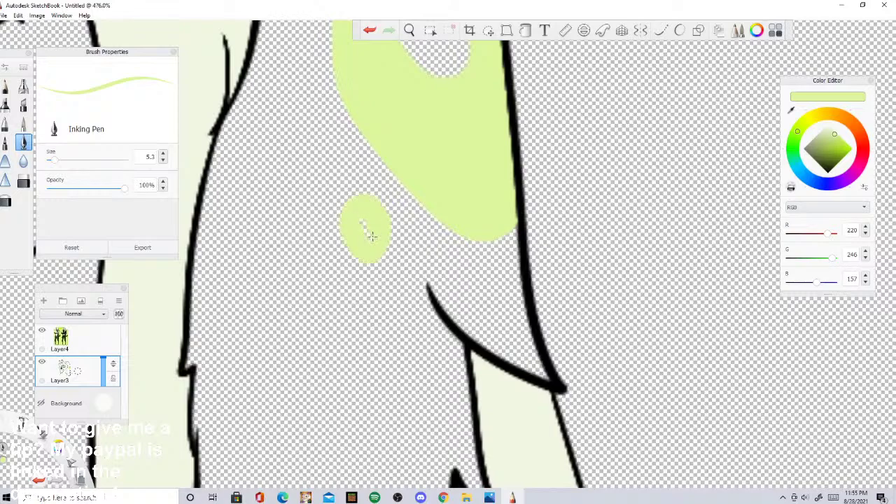
Step: Select the ear's inside with the Magic Wand and paint two elongated light yellow-green marks above the alien head, using Predictive Stroke
left_click(430, 31)
left_click(336, 122)
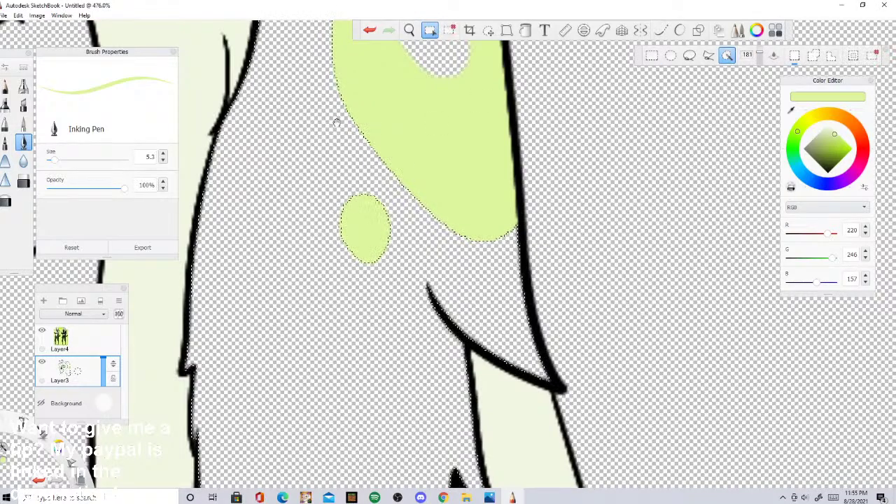
scroll(335, 126, "down", 10)
scroll(333, 208, "up", 9)
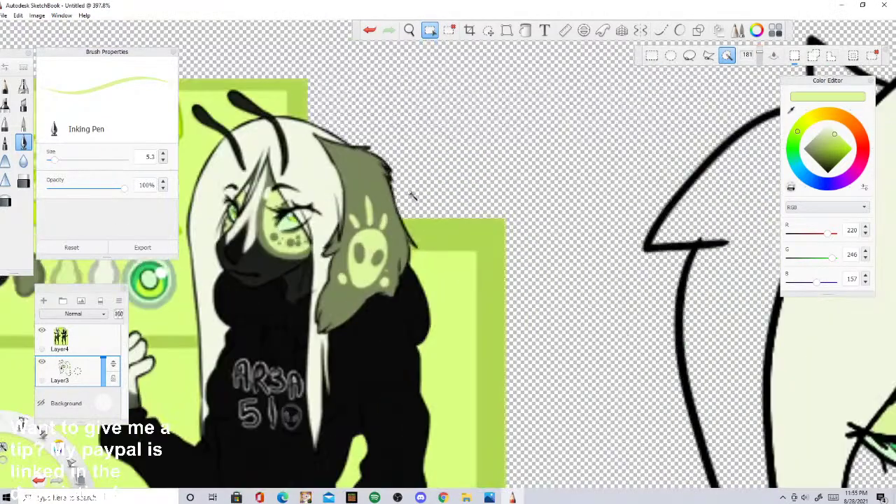
left_click(677, 30)
scroll(444, 104, "down", 5)
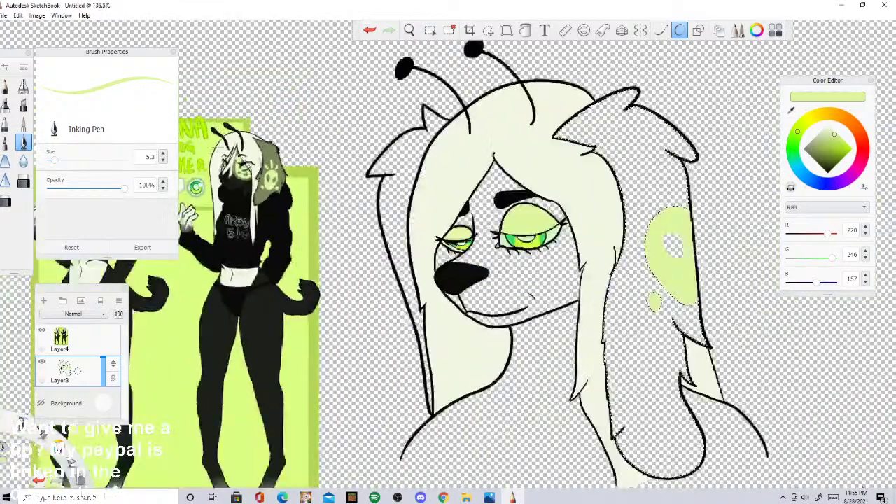
scroll(469, 222, "up", 3)
scroll(503, 217, "up", 3)
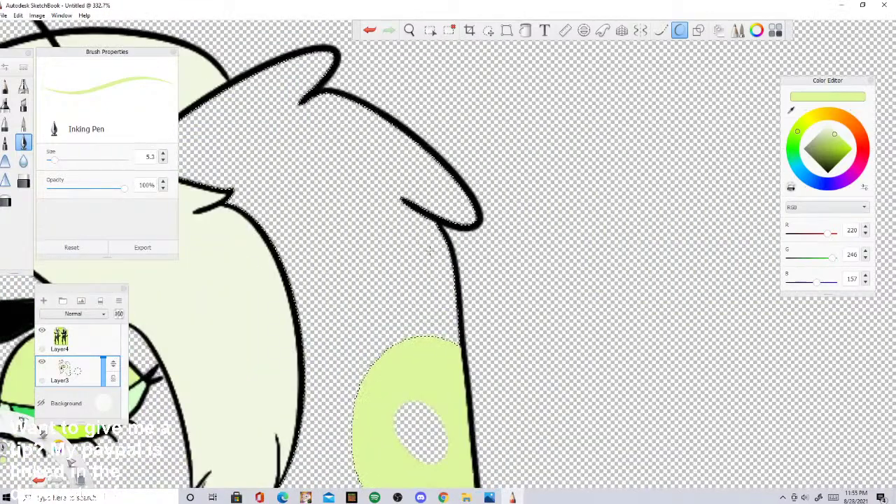
mouse_move(437, 225)
left_mouse_down()
mouse_move(454, 324)
mouse_move(460, 301)
left_mouse_up()
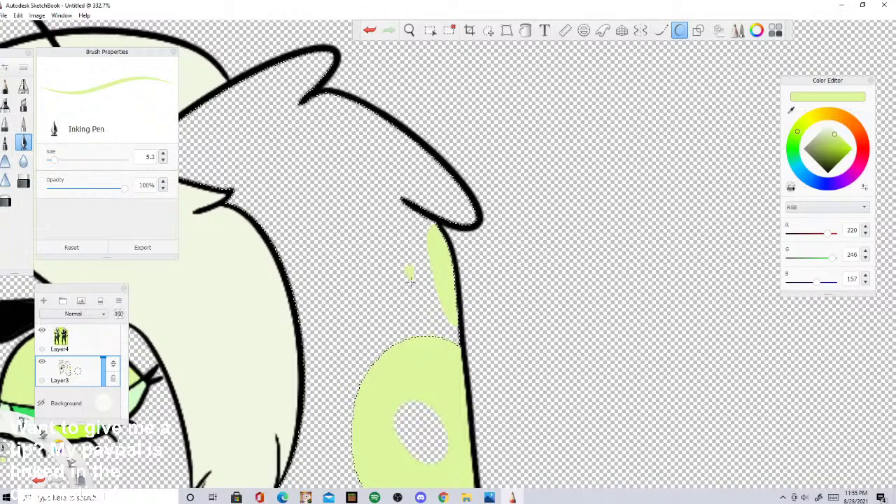
left_click_drag(403, 256, 410, 281)
Step: Deselect the ear, sample olive green (RGB 121, 134, 92) from the reference character's ear, and flood fill the long hanging ear with it
scroll(464, 218, "down", 6)
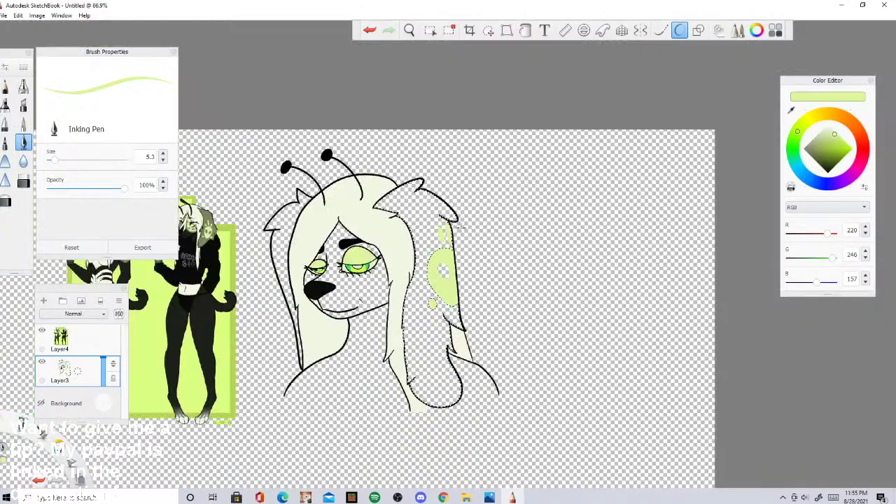
scroll(301, 229, "up", 3)
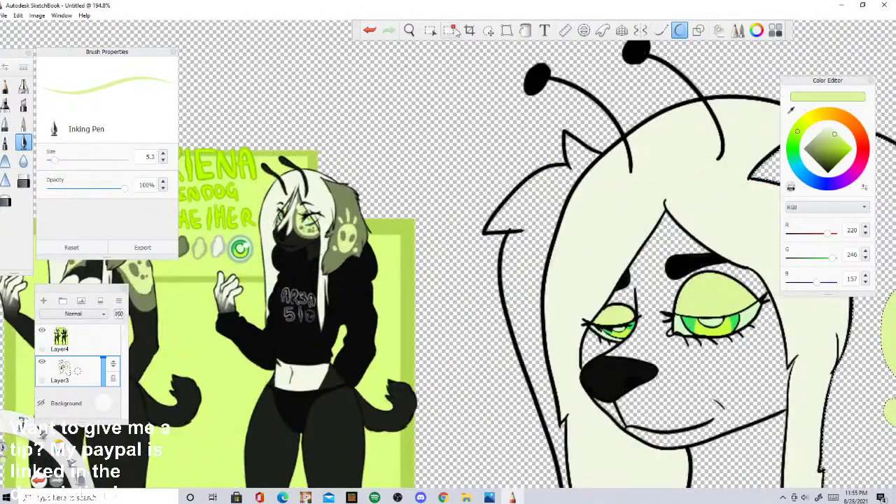
scroll(309, 130, "down", 3)
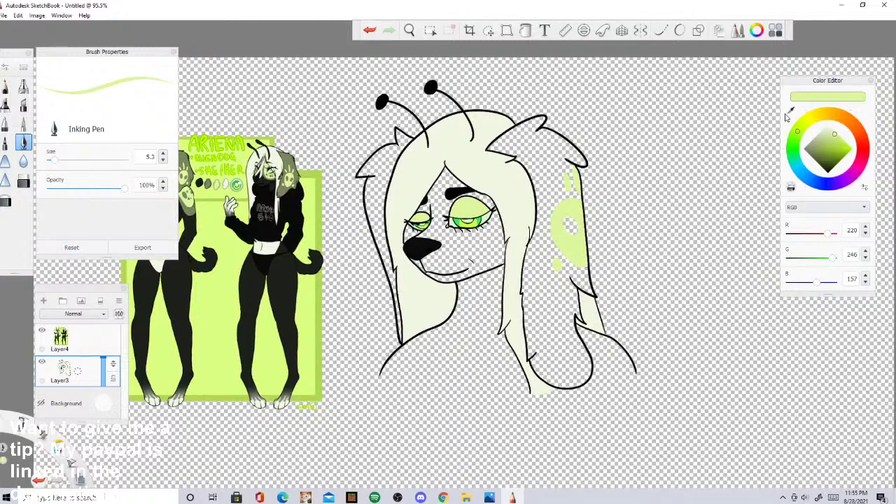
left_click(790, 111)
left_click(295, 163)
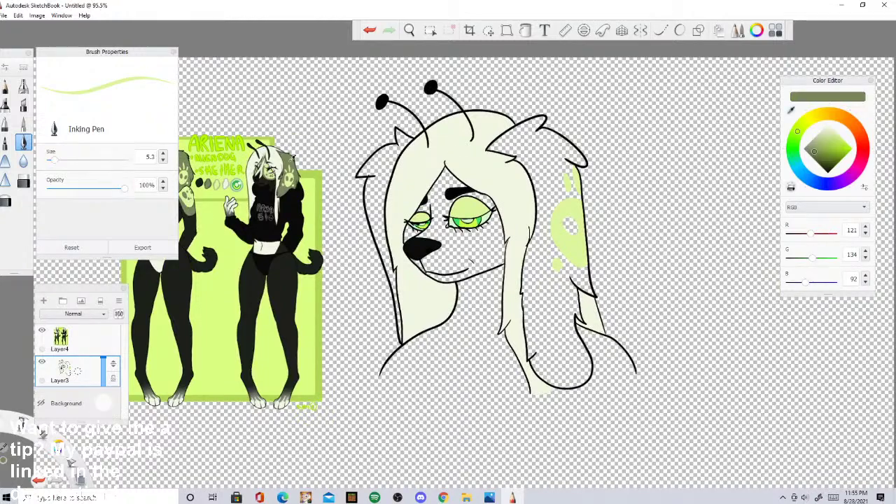
left_click(526, 30)
left_click(564, 224)
scroll(567, 242, "up", 3)
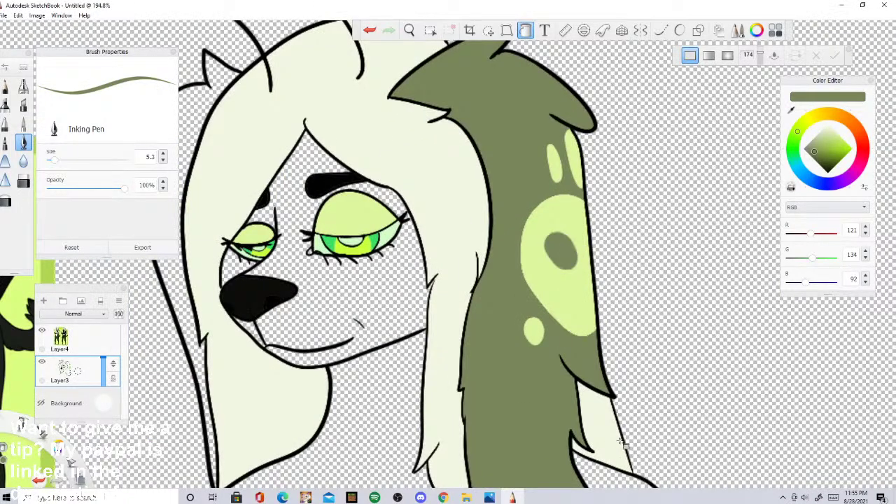
Step: Examine the ear and face markings on the reference sheet and compare them with the coloured drawing
scroll(621, 441, "down", 4)
scroll(341, 236, "up", 3)
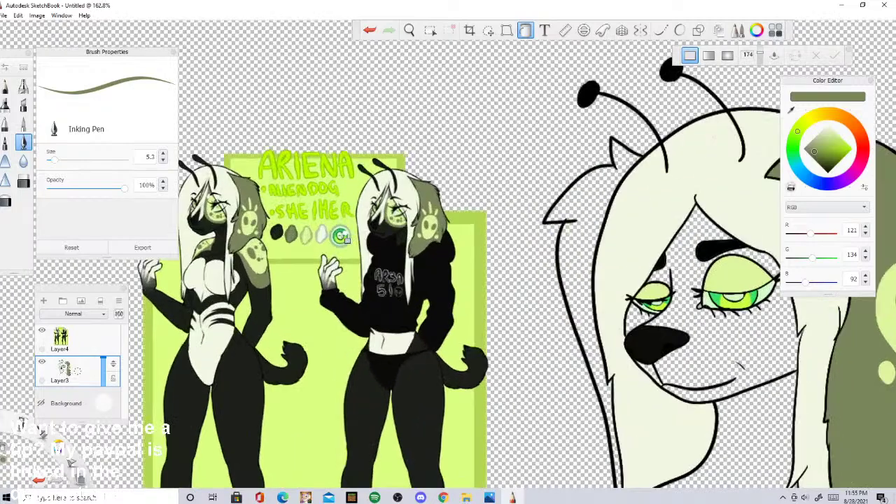
scroll(346, 239, "down", 3)
scroll(454, 218, "up", 6)
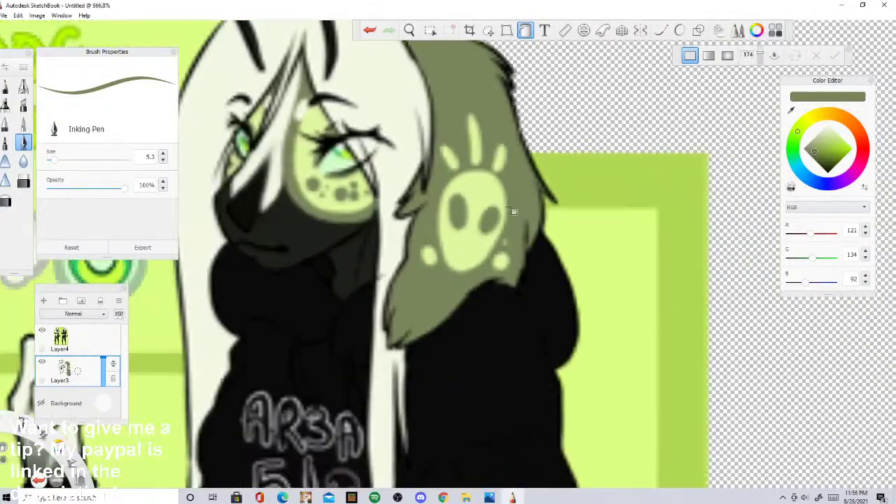
scroll(513, 211, "down", 2)
scroll(503, 208, "down", 4)
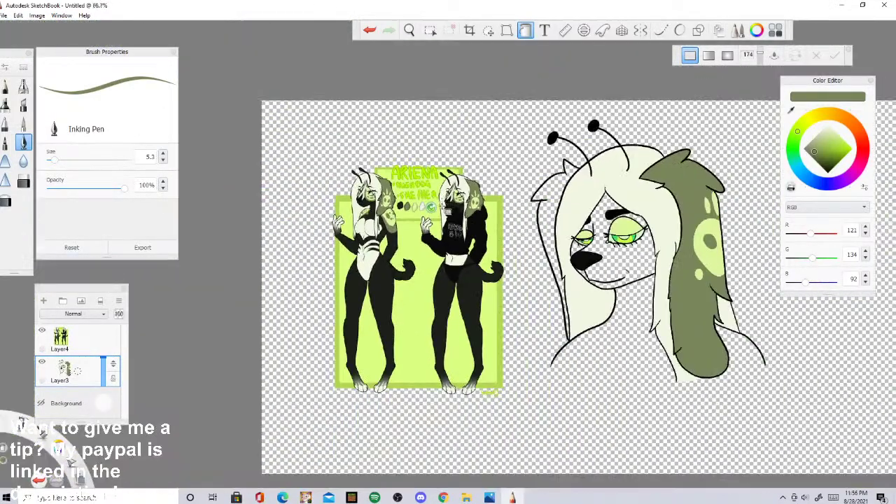
scroll(697, 229, "up", 3)
scroll(582, 249, "down", 2)
scroll(571, 250, "up", 3)
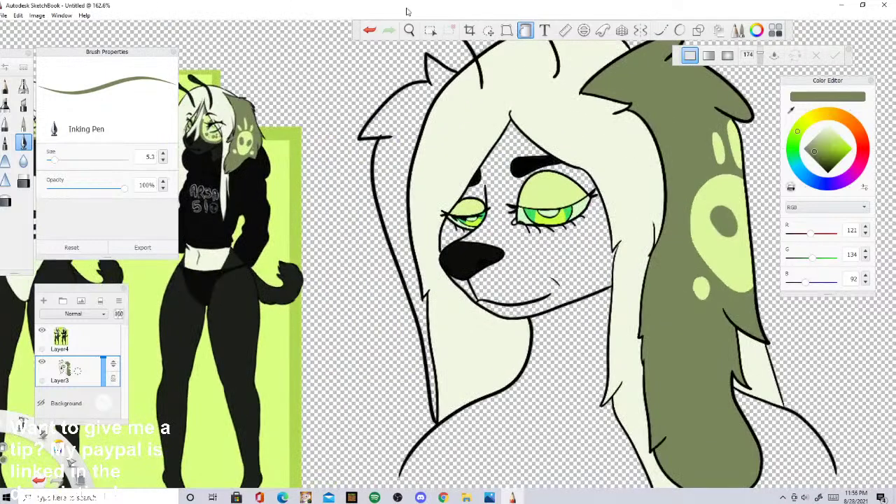
Step: Select the inside of the face with the Magic Wand and draw two parallel olive curves from the forehead peak under the larger eye
left_click(430, 30)
left_click(505, 178)
left_click(680, 30)
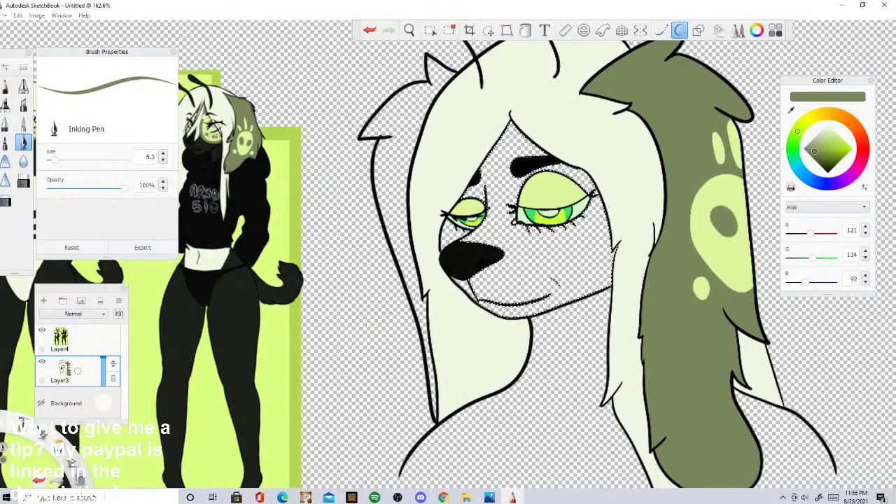
scroll(490, 196, "down", 2)
scroll(476, 182, "up", 2)
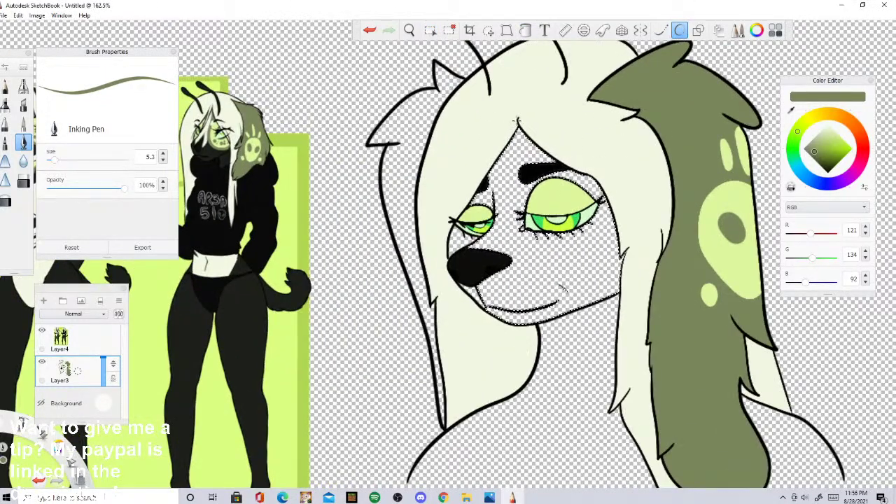
mouse_move(511, 137)
left_mouse_down()
mouse_move(516, 225)
mouse_move(616, 236)
left_mouse_up()
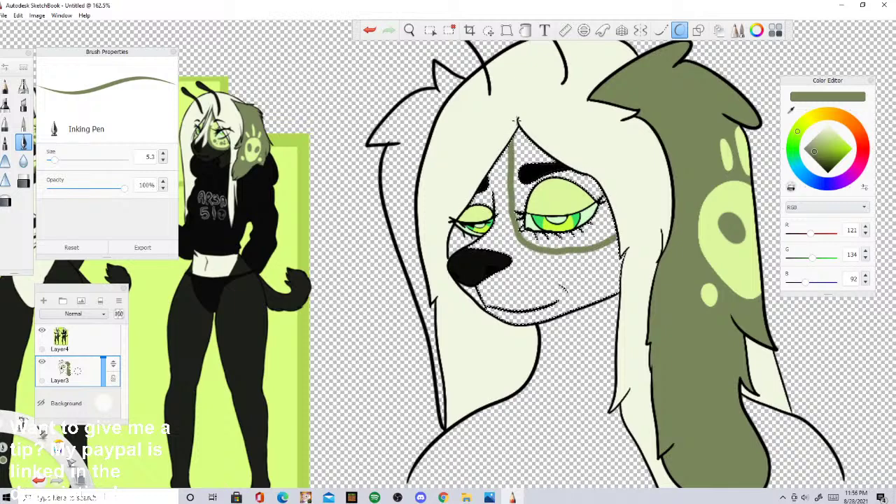
mouse_move(511, 137)
left_mouse_down()
mouse_move(516, 231)
mouse_move(557, 251)
mouse_move(617, 245)
left_mouse_up()
left_click(640, 30)
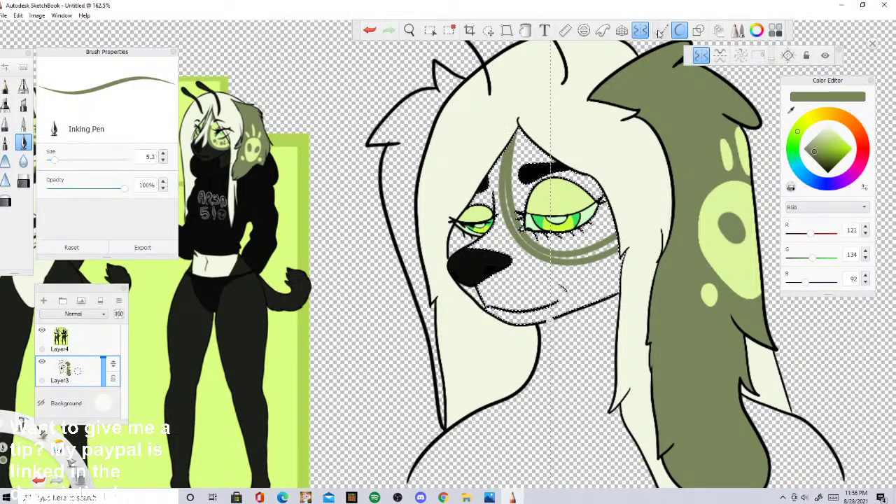
left_click(622, 30)
left_click(638, 30)
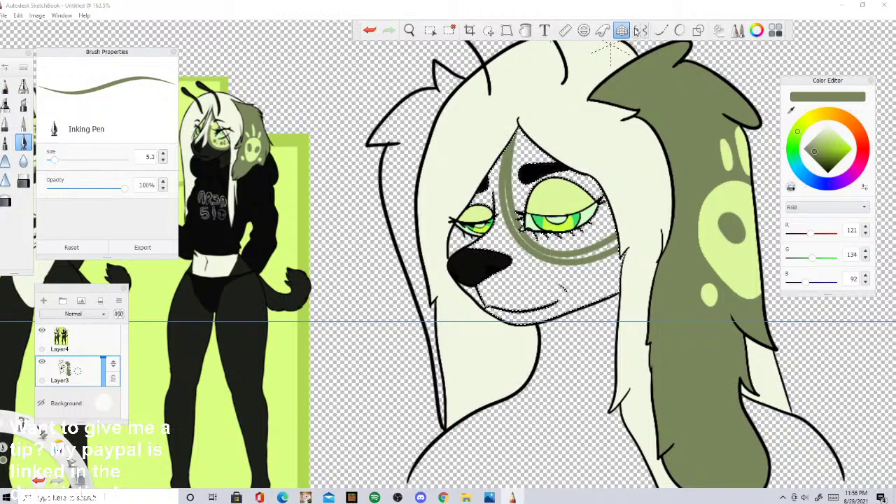
left_click(622, 30)
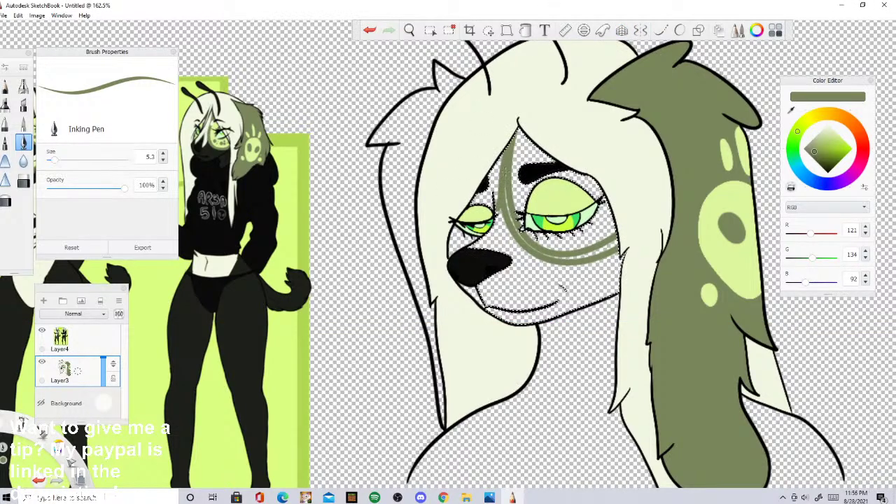
Step: Fill the gaps between the olive curves from the forehead peak to under the larger eye, following the reference character's face marking
scroll(443, 245, "down", 5)
scroll(296, 168, "up", 8)
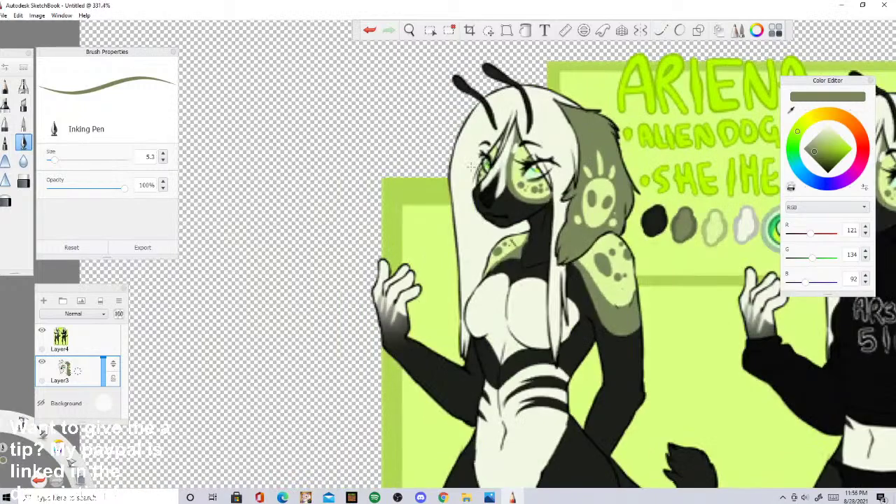
scroll(504, 158, "up", 3)
scroll(375, 180, "down", 2)
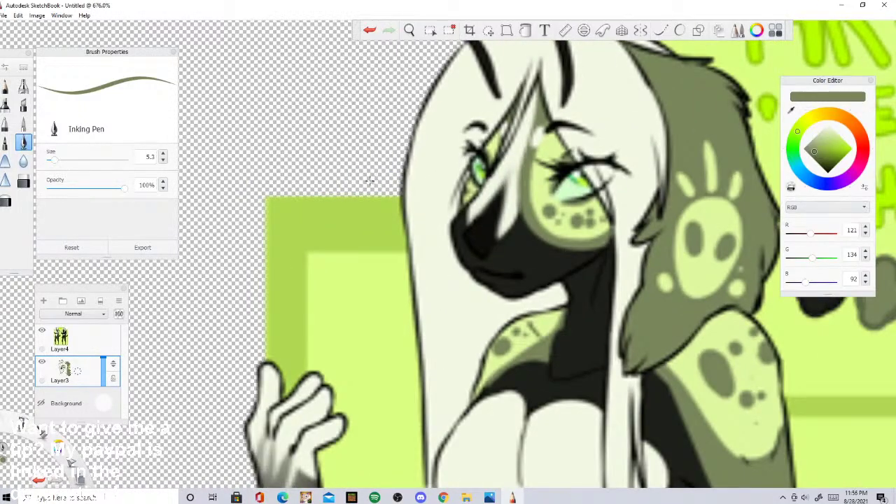
scroll(370, 180, "down", 10)
scroll(588, 183, "up", 9)
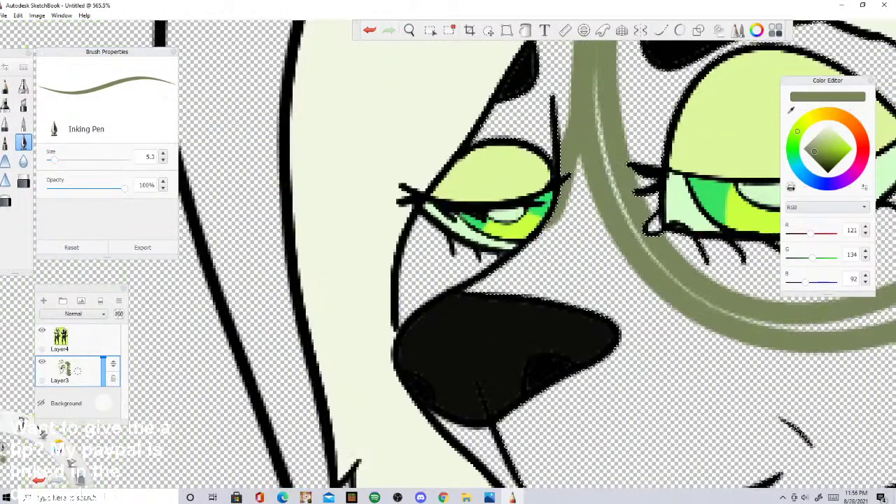
scroll(490, 249, "down", 5)
scroll(527, 193, "up", 4)
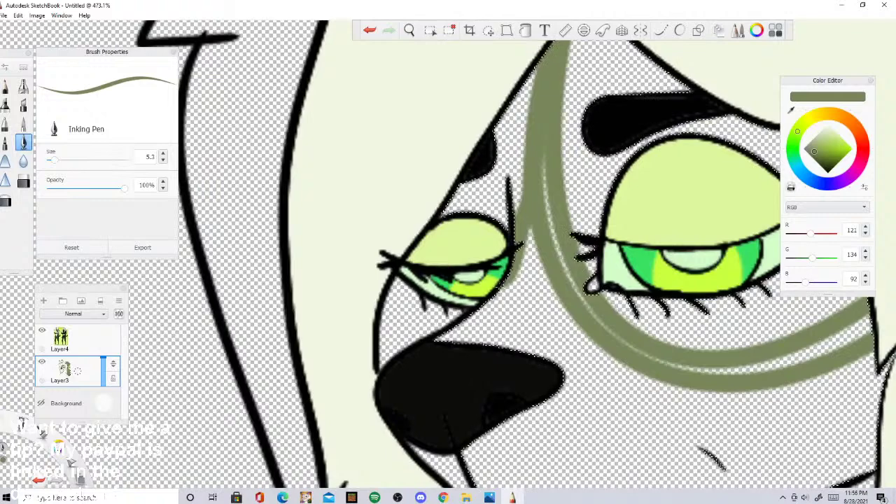
left_click_drag(508, 282, 549, 176)
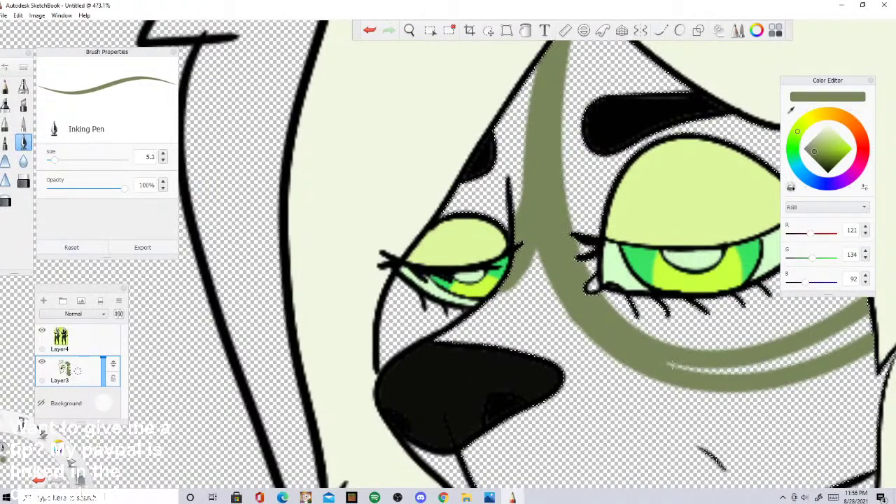
left_click_drag(703, 371, 829, 343)
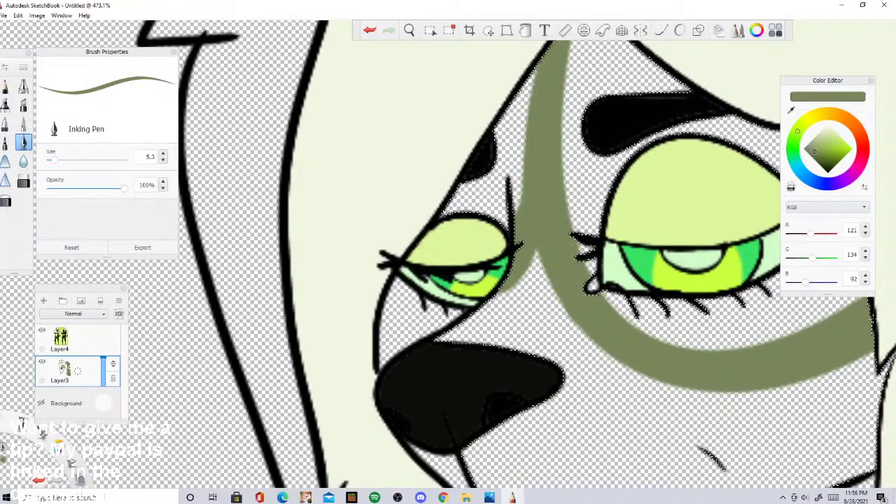
Step: Sample light yellow-green (RGB 221, 247, 158) and pale cream (RGB 242, 248, 227) from the reference character's head
scroll(527, 219, "down", 5)
scroll(336, 203, "up", 7)
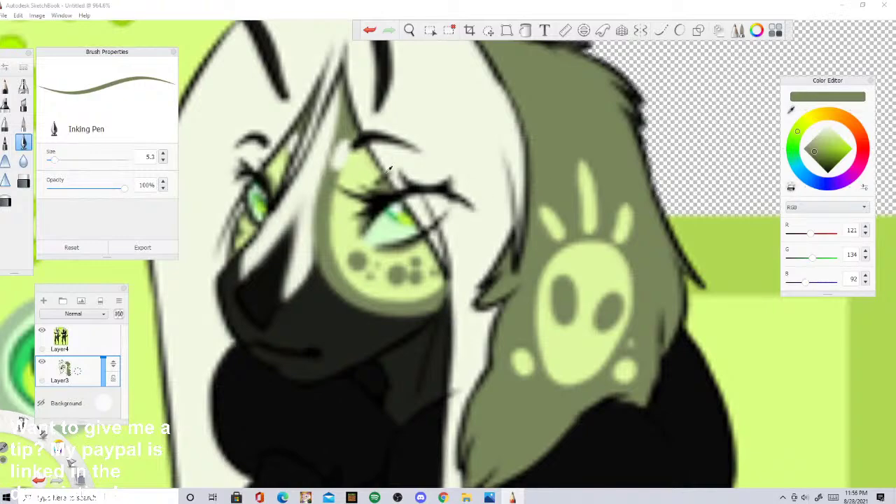
left_click(361, 161)
scroll(362, 162, "down", 4)
scroll(350, 168, "up", 8)
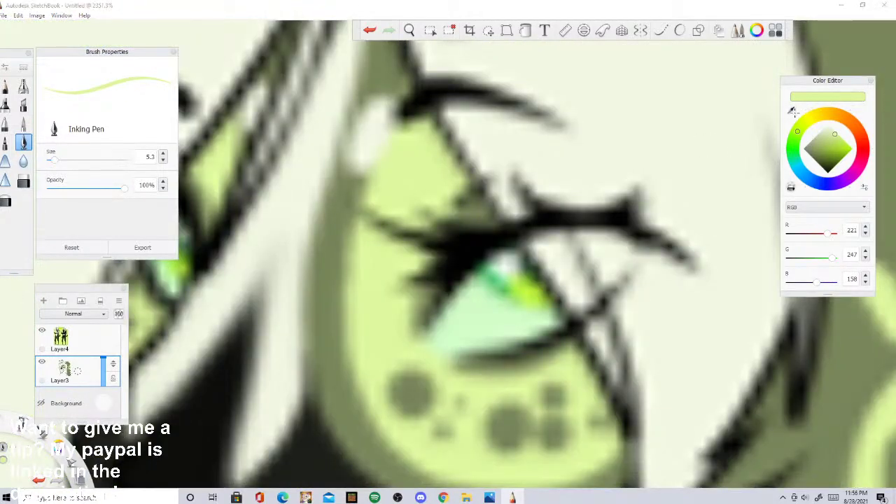
left_click(711, 102)
scroll(490, 210, "down", 8)
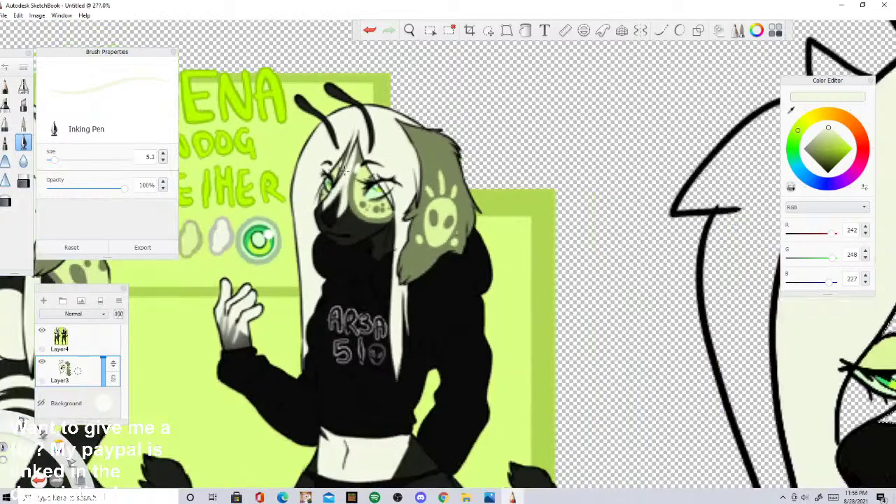
scroll(346, 171, "up", 5)
scroll(347, 171, "down", 7)
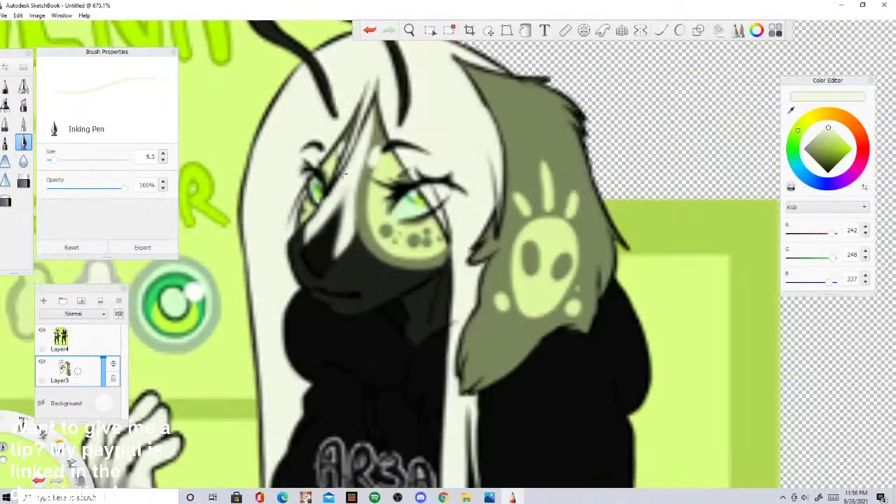
scroll(388, 64, "up", 4)
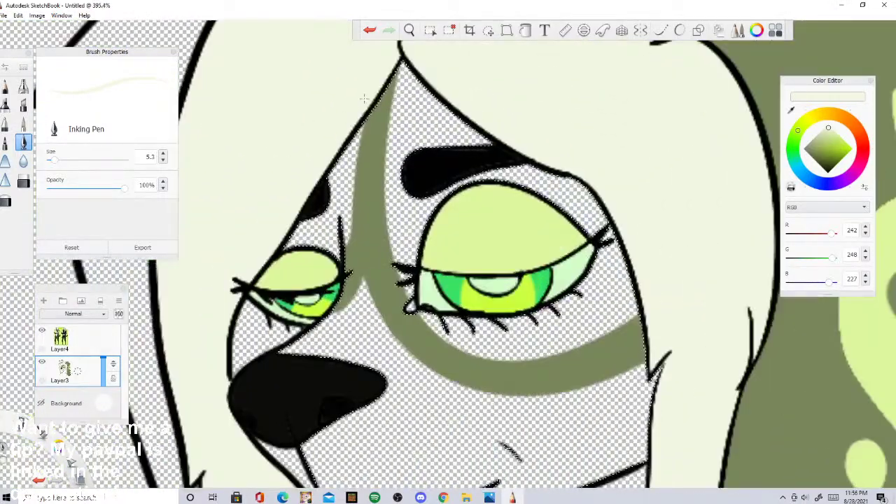
Step: Try painting a pale cream streak down the olive forehead band to between the eyes, undoing each attempt
left_click_drag(390, 65, 376, 140)
left_click(370, 31)
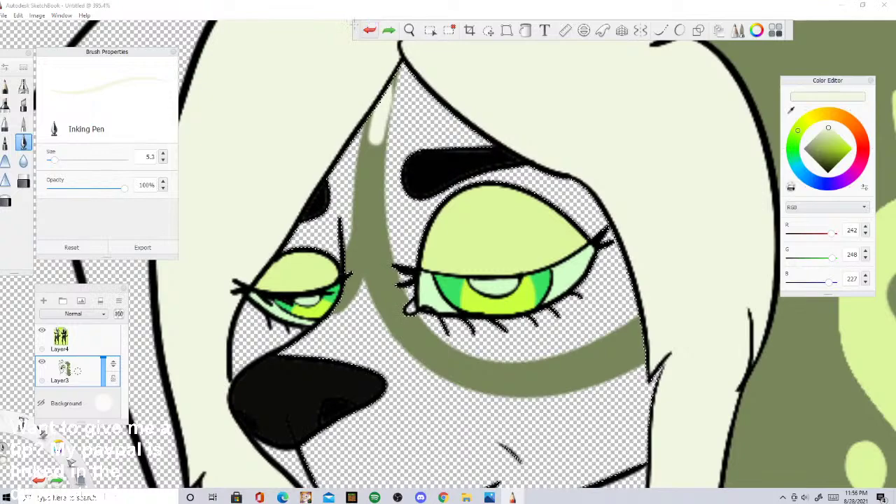
left_click(369, 30)
left_click_drag(384, 68, 362, 301)
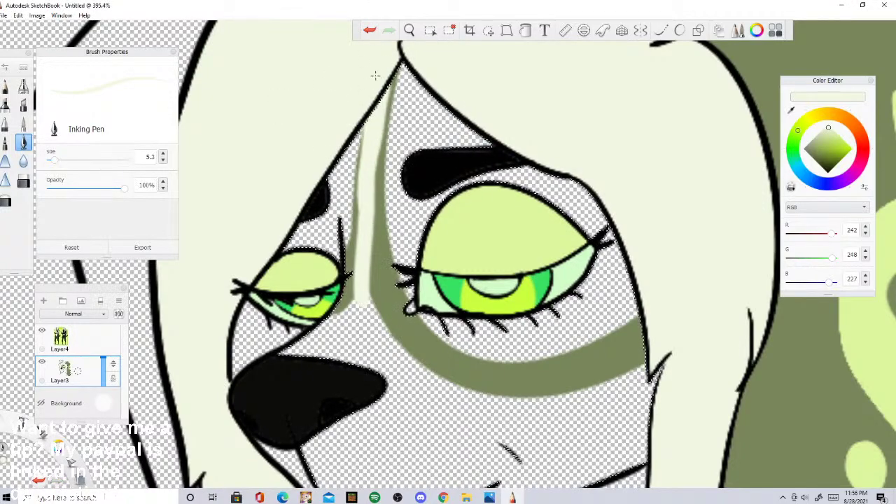
left_click(368, 28)
Step: Sample pale cream (RGB 241, 247, 226) from the white swatch in the reference sheet's colour palette
scroll(381, 168, "down", 8)
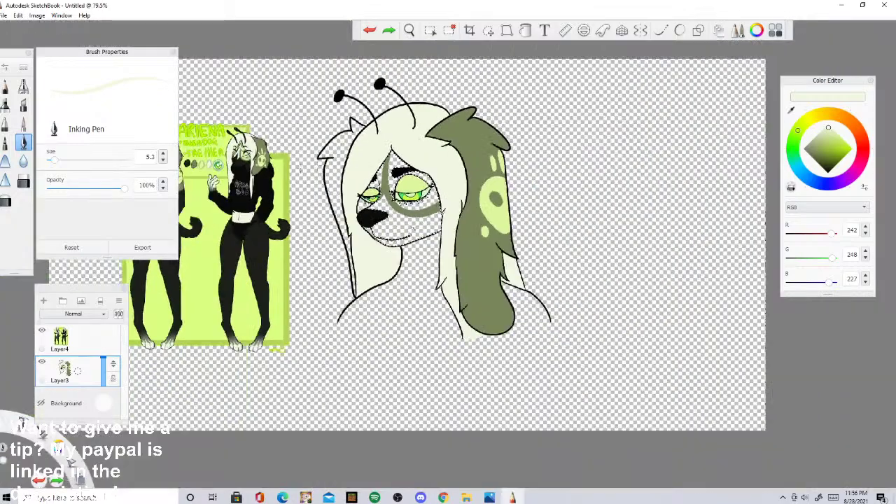
left_click_drag(305, 186, 399, 197)
scroll(298, 173, "up", 10)
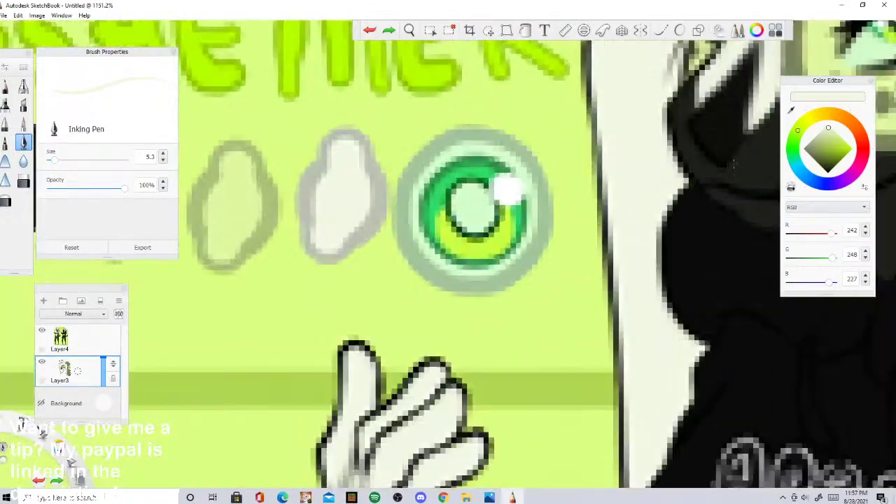
left_click(791, 110)
left_click(340, 194)
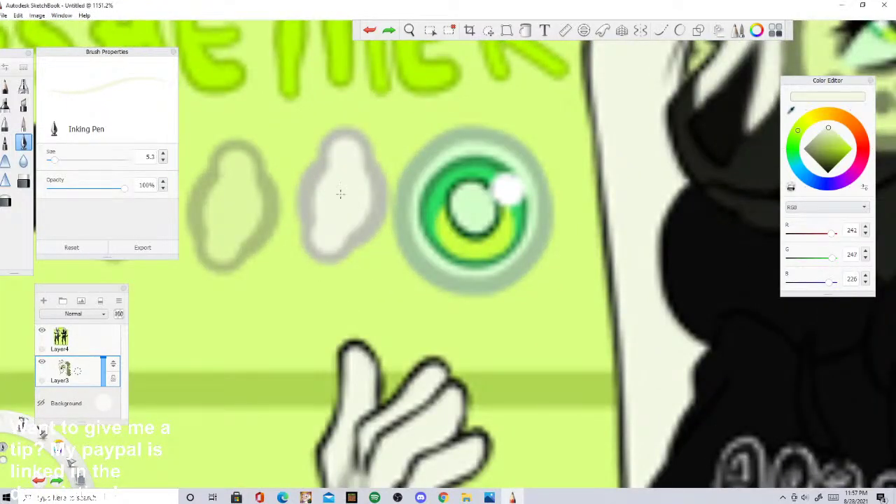
Step: Examine the loose hair strands and eye markings on the reference character's face and compare them with the drawing
scroll(340, 194, "down", 4)
scroll(379, 161, "down", 2)
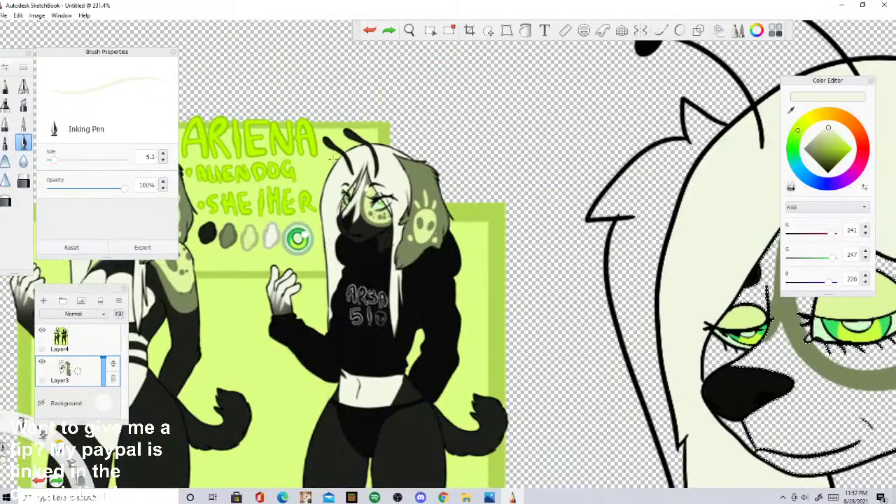
scroll(390, 164, "up", 5)
scroll(390, 164, "down", 2)
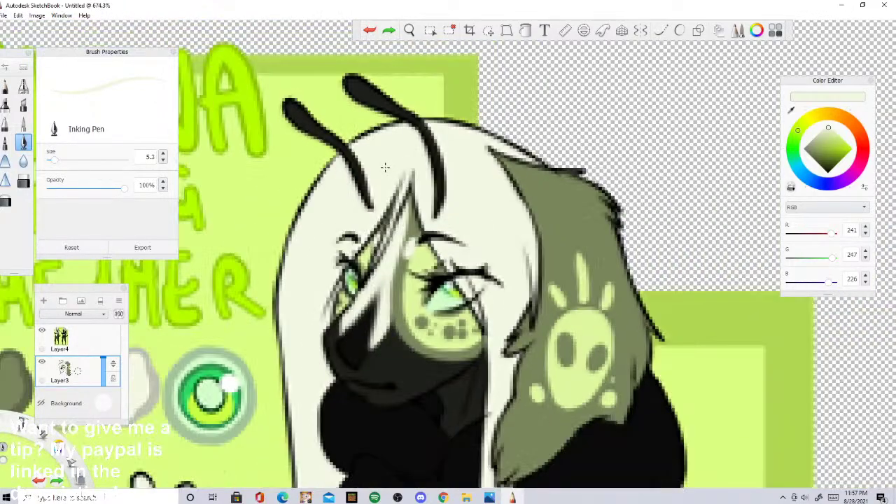
scroll(395, 263, "up", 4)
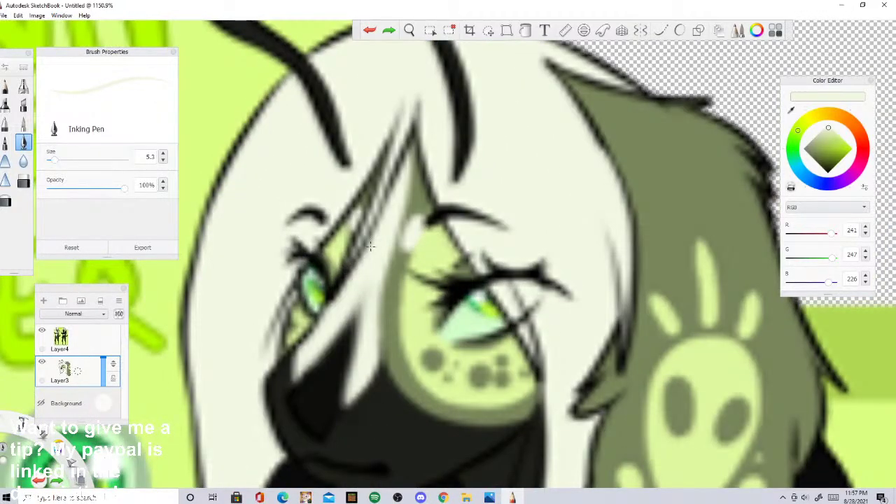
scroll(371, 246, "down", 4)
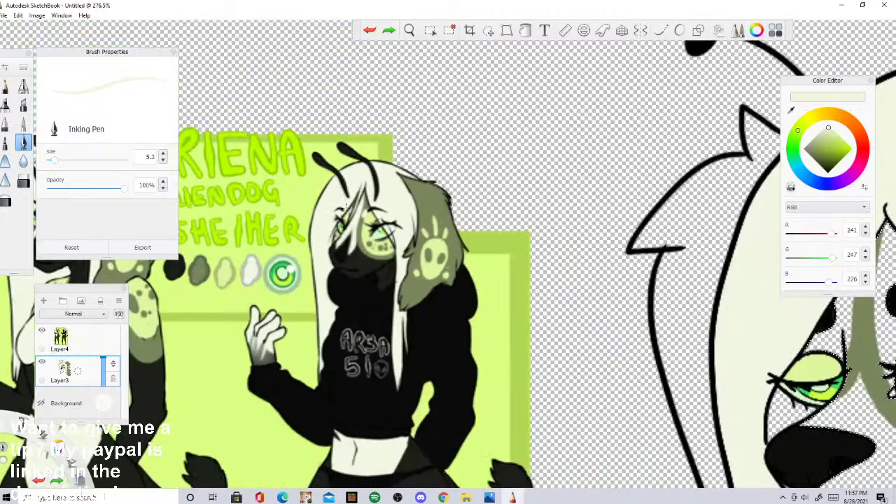
scroll(345, 206, "down", 2)
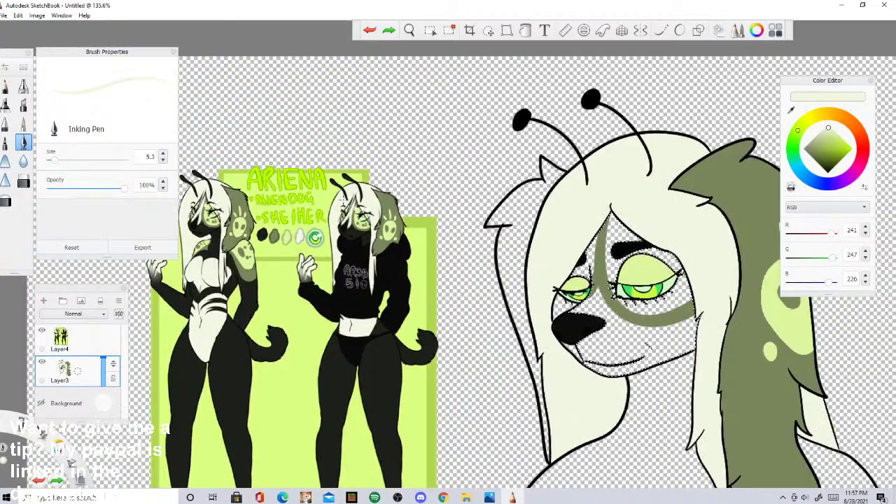
scroll(345, 206, "down", 2)
scroll(345, 206, "up", 1)
scroll(591, 284, "up", 3)
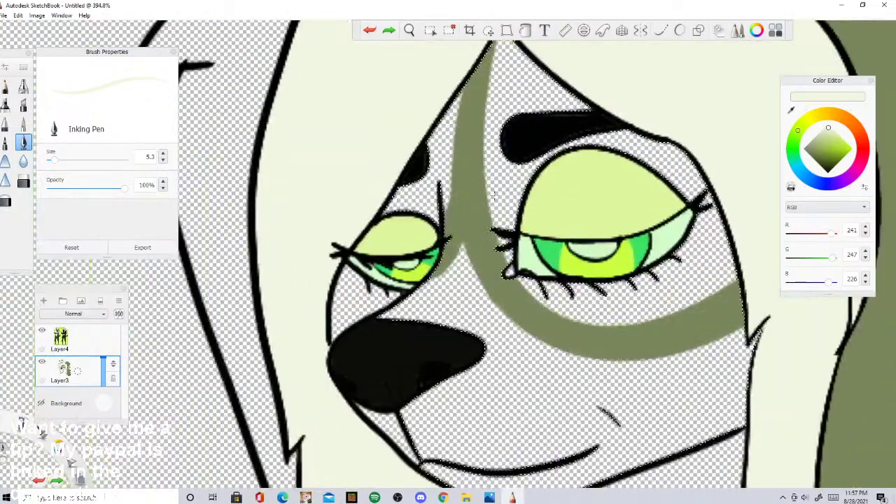
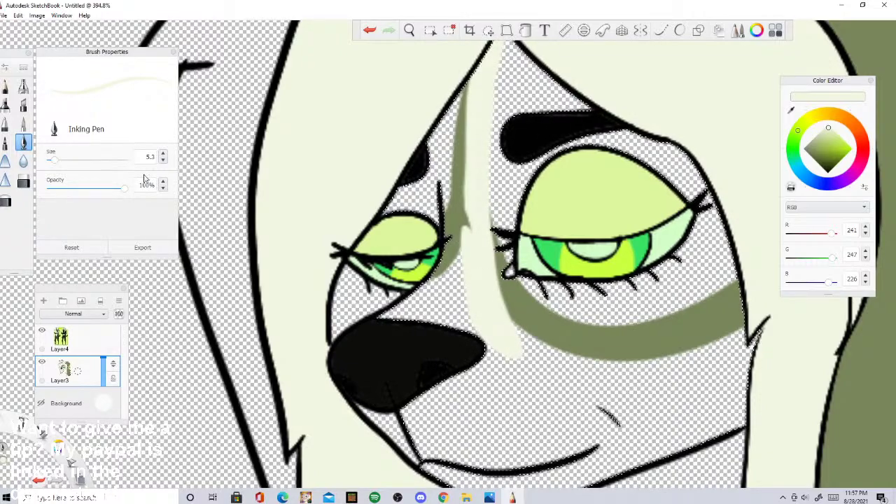
Step: Widen the cream strand between the eyes over the olive marking and trim its edge beside the smaller eye with the Hard Eraser
key("e")
left_click(24, 144)
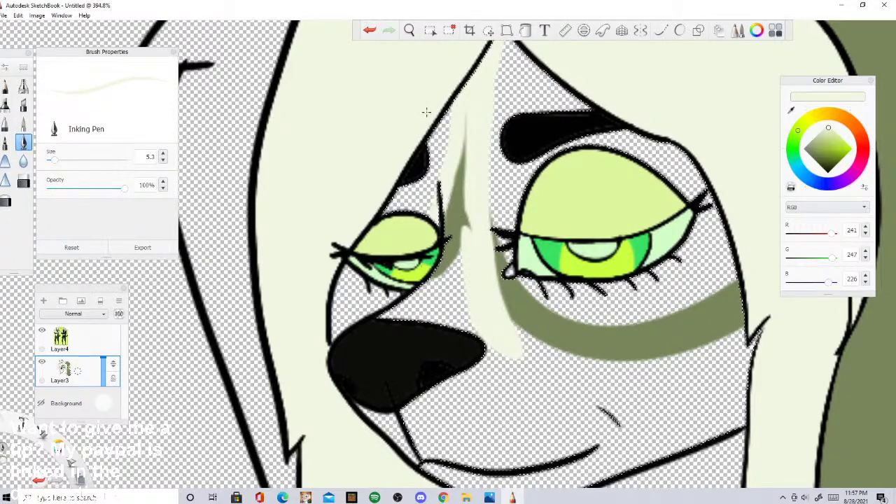
key("ctrl+z")
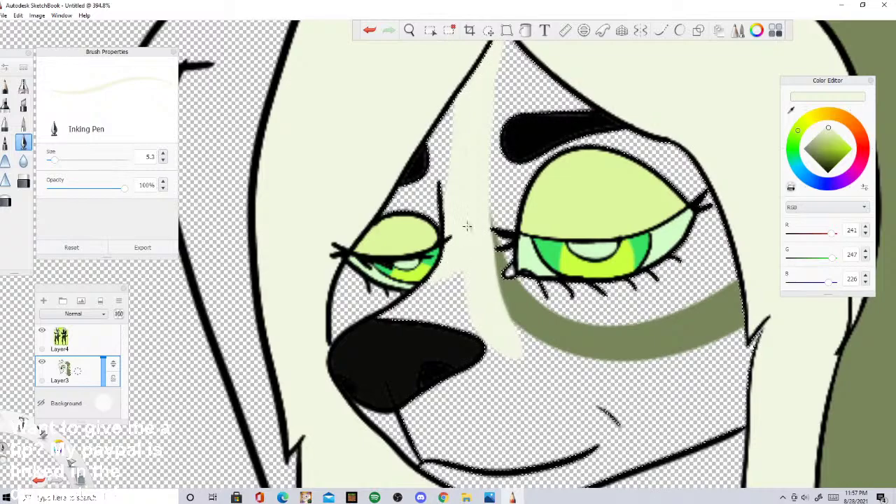
left_click(27, 181)
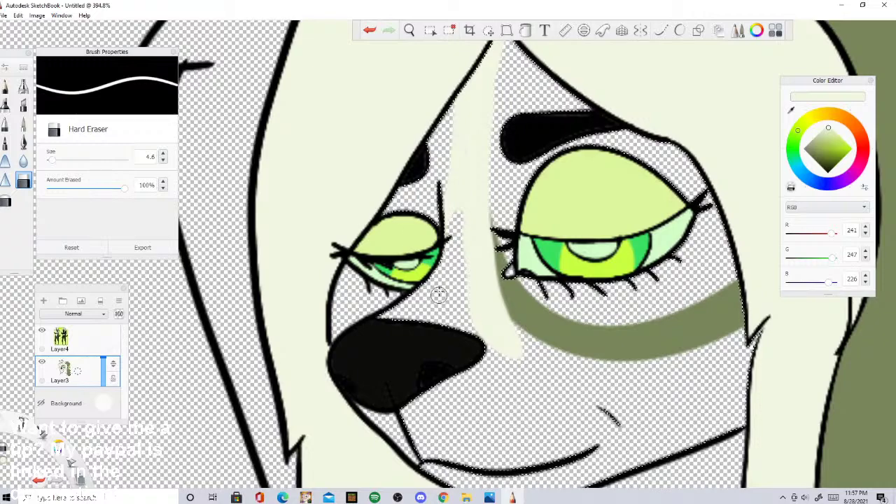
left_click(23, 142)
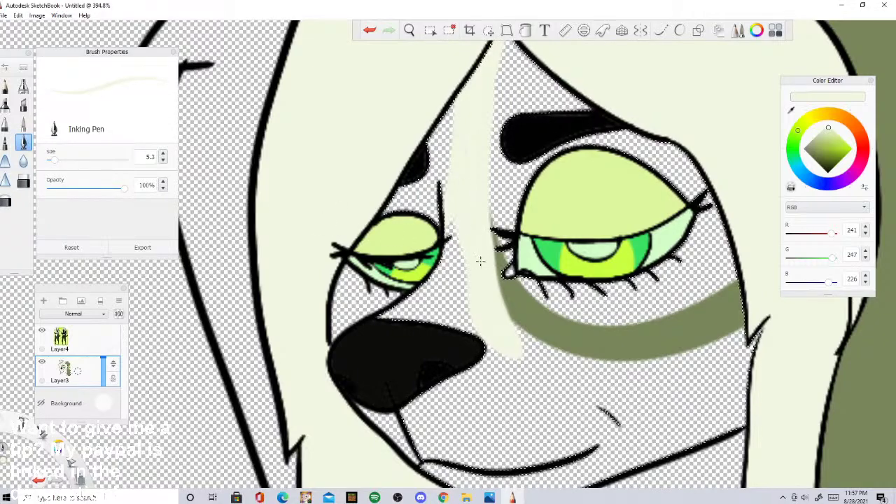
Step: Erase the cream strand and all olive markings inside the face with the Hard Eraser at size 22.6
left_click(5, 179)
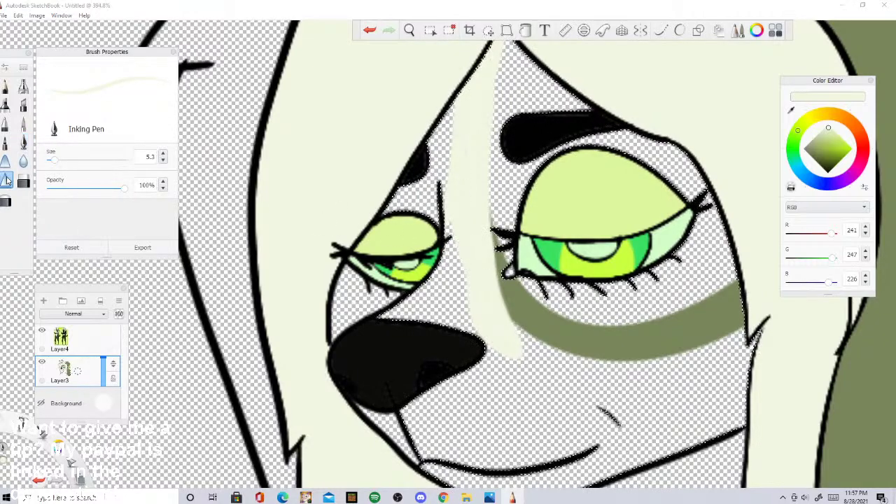
left_click(26, 179)
left_click_drag(462, 277, 489, 150)
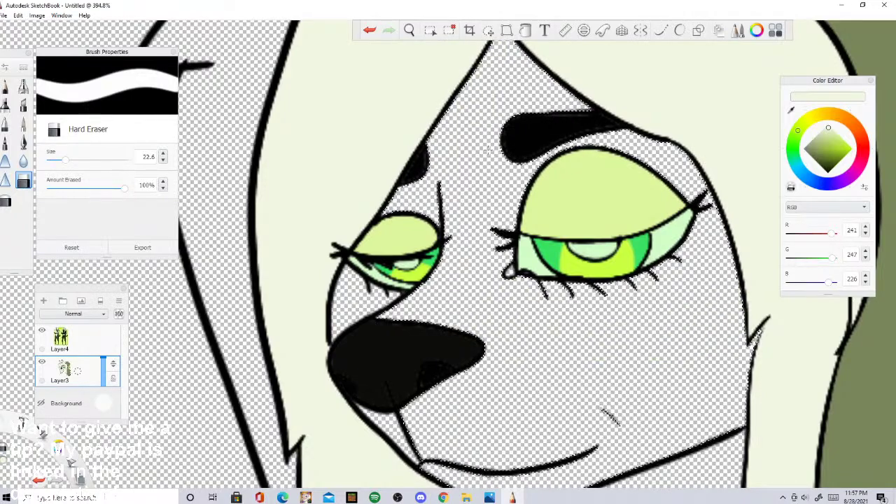
Step: Paint a curved pale cream hair strand with the Inking Pen from the forehead peak between the eyes to beside the nose, erasing stray parts
scroll(703, 324, "down", 6)
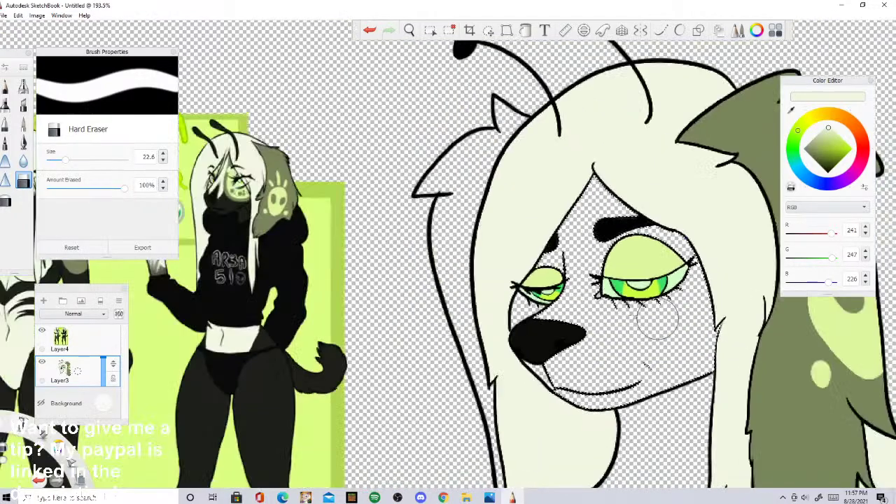
left_click(23, 142)
scroll(329, 223, "up", 9)
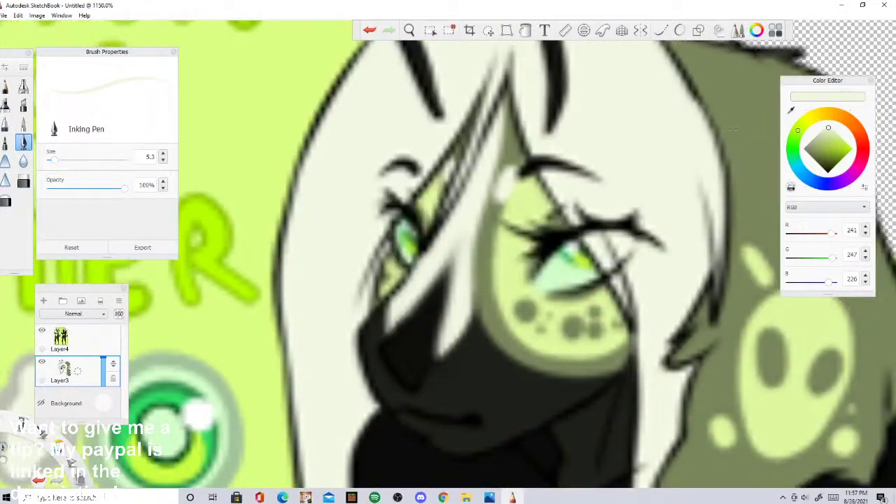
scroll(329, 143, "down", 9)
scroll(560, 238, "up", 2)
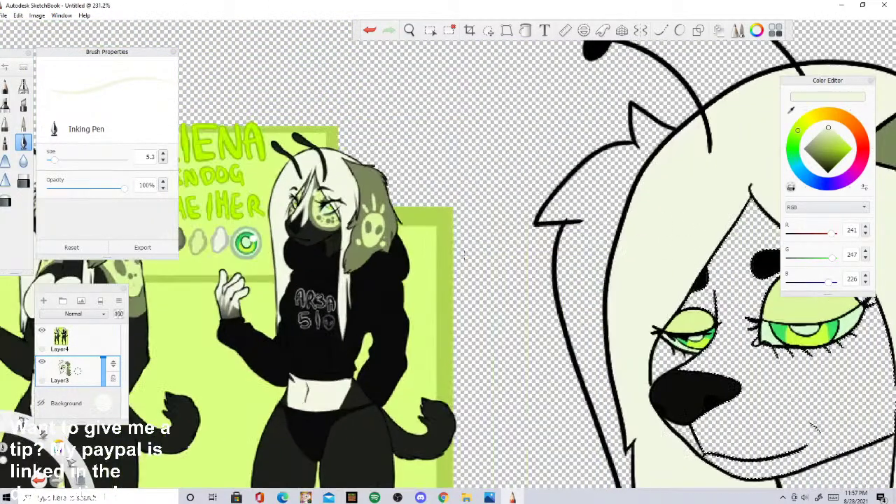
left_click_drag(774, 270, 629, 256)
scroll(612, 282, "up", 2)
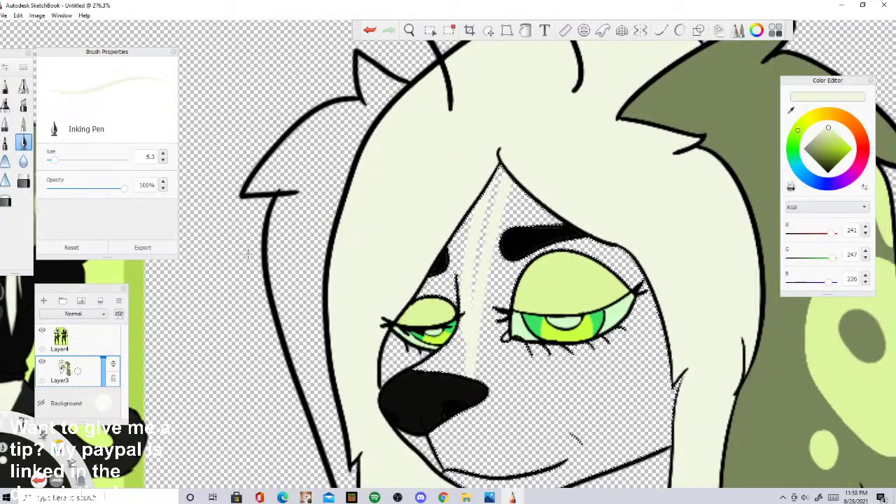
key("e")
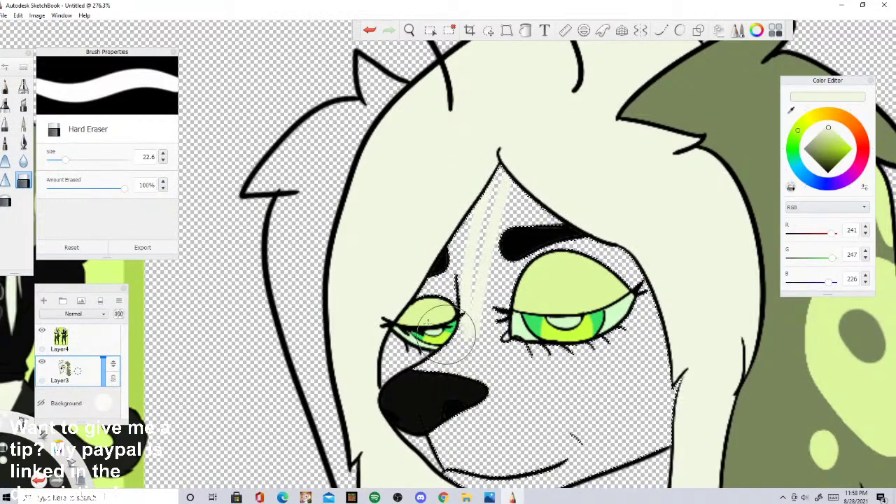
left_click(23, 142)
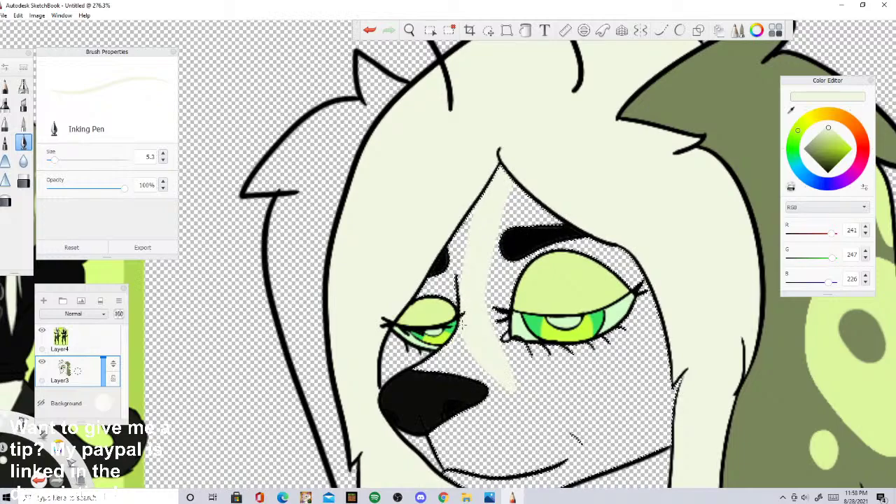
Step: Sample the olive from the reference character's ear and paint a band with the Inking Pen along the cream strand beside the larger eye
scroll(424, 345, "up", 5)
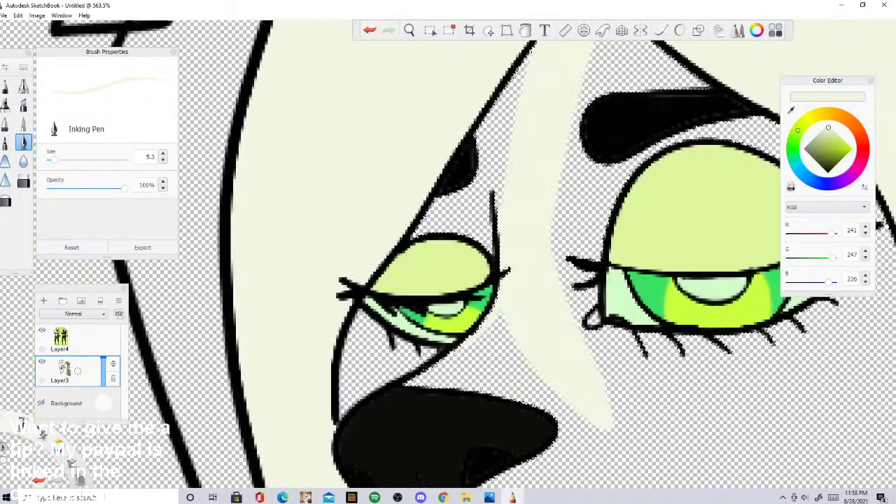
scroll(484, 335, "down", 2)
scroll(476, 330, "up", 10)
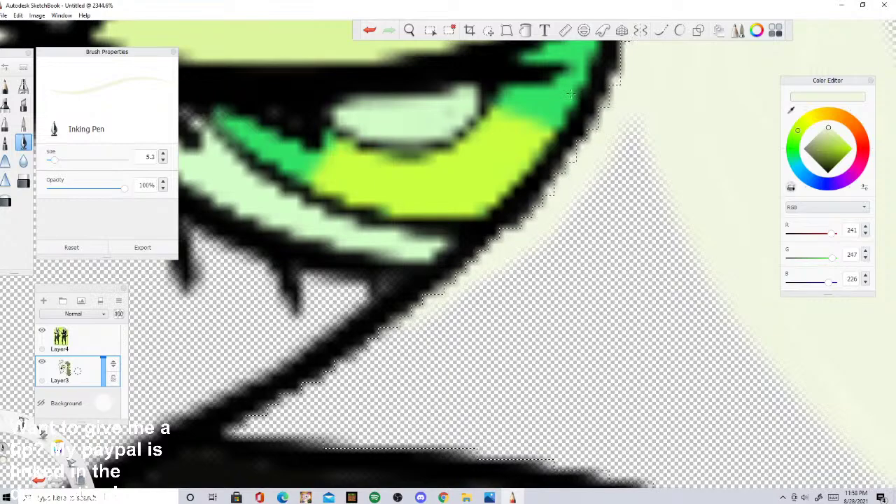
scroll(476, 224, "down", 6)
left_click_drag(530, 281, 754, 306)
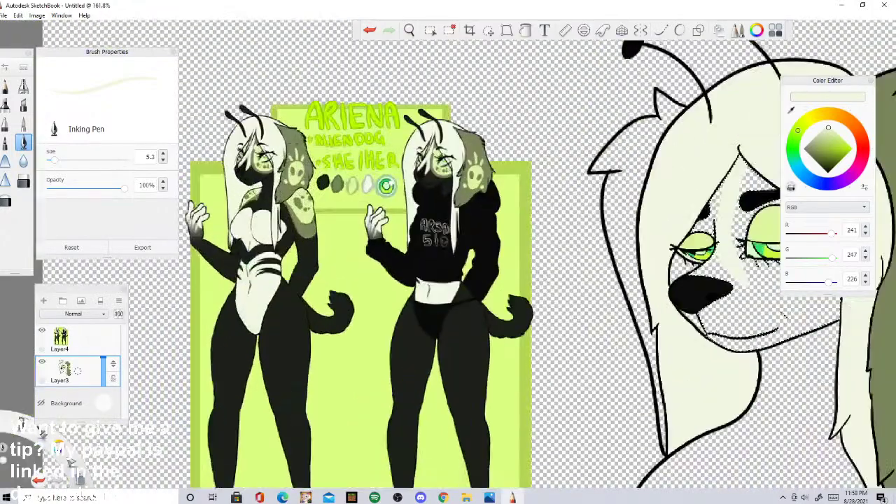
scroll(294, 150, "up", 8)
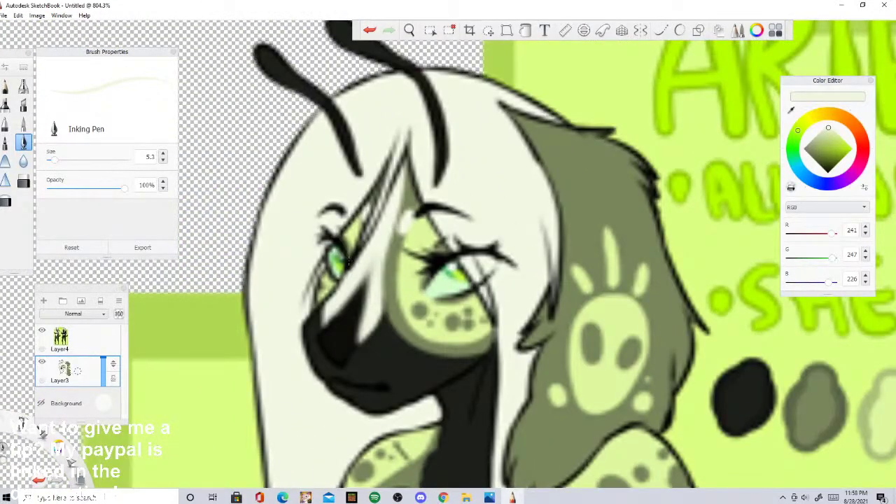
left_click(552, 180)
scroll(574, 164, "down", 8)
scroll(712, 253, "up", 3)
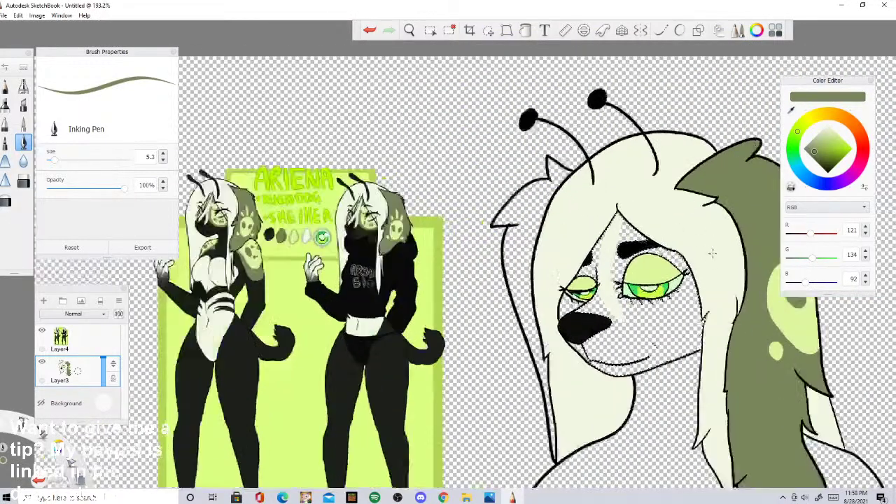
scroll(713, 253, "up", 3)
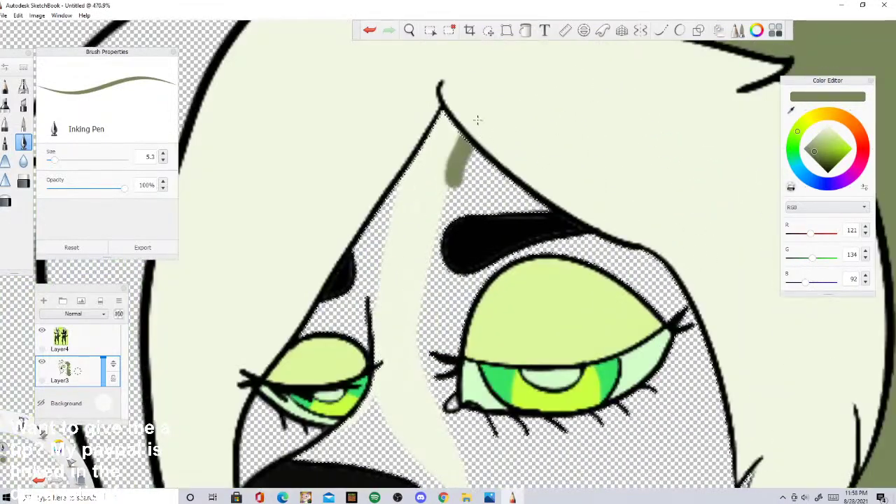
left_click_drag(462, 140, 442, 416)
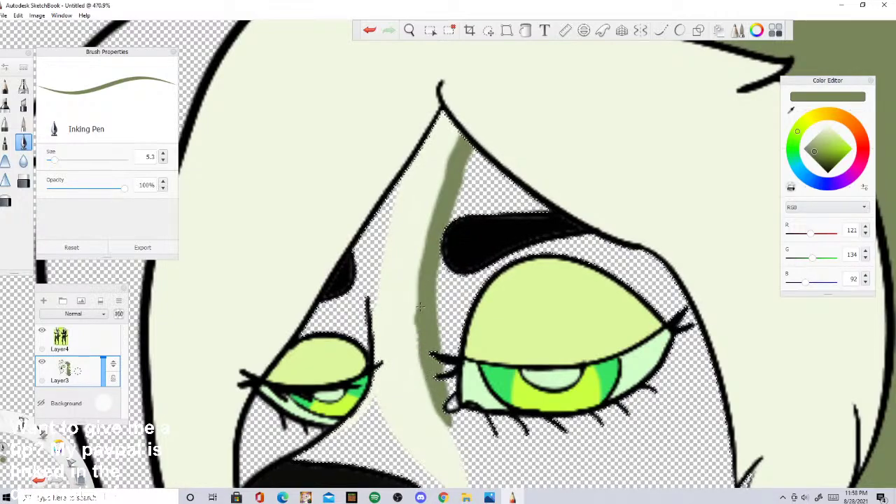
left_click_drag(420, 306, 499, 483)
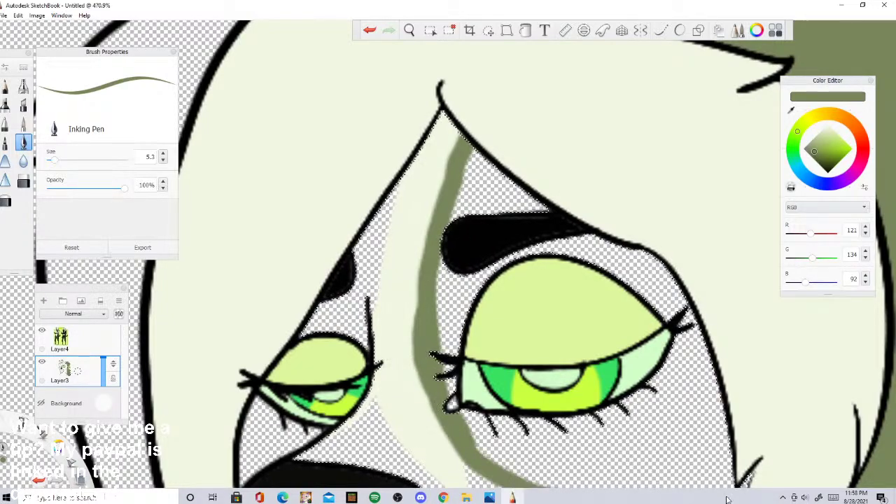
Step: Extend the olive band under the larger eye to the hair at the cheek and fill its gap, tidying with the eraser
scroll(347, 140, "down", 6)
scroll(387, 160, "up", 5)
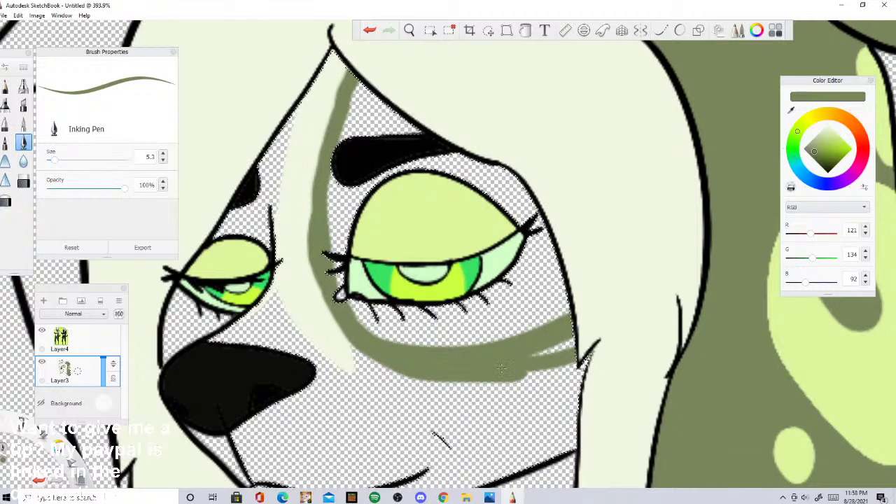
left_click_drag(501, 368, 535, 371)
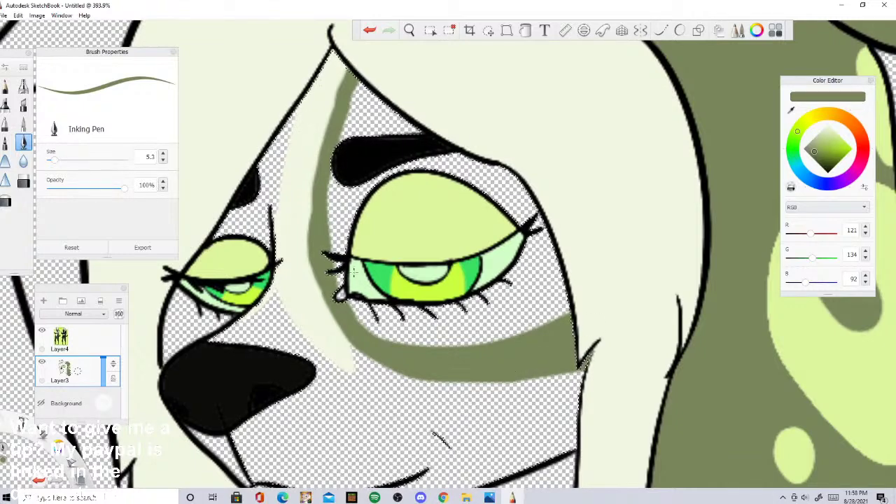
key("e")
mouse_move(589, 359)
left_mouse_down()
mouse_move(392, 371)
mouse_move(467, 366)
left_mouse_up()
key("e")
Step: Clear the face selection and fill the muzzle and lower face with near-black (RGB 30, 32, 26) sampled from the reference palette
scroll(478, 279, "down", 6)
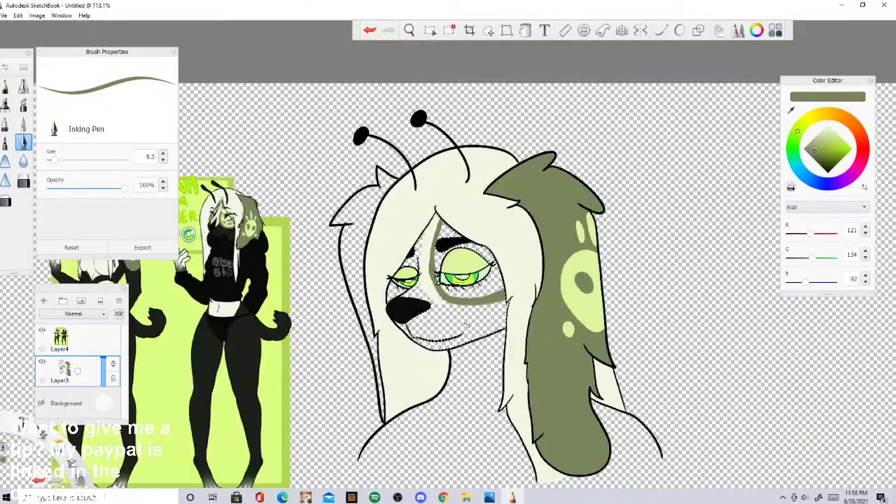
scroll(389, 293, "down", 1)
scroll(389, 294, "up", 4)
scroll(389, 294, "down", 3)
scroll(390, 293, "up", 4)
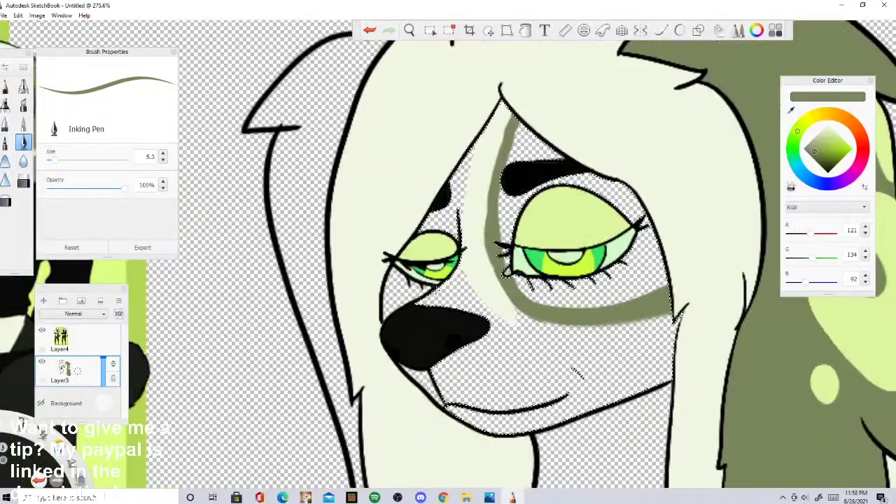
scroll(455, 255, "down", 4)
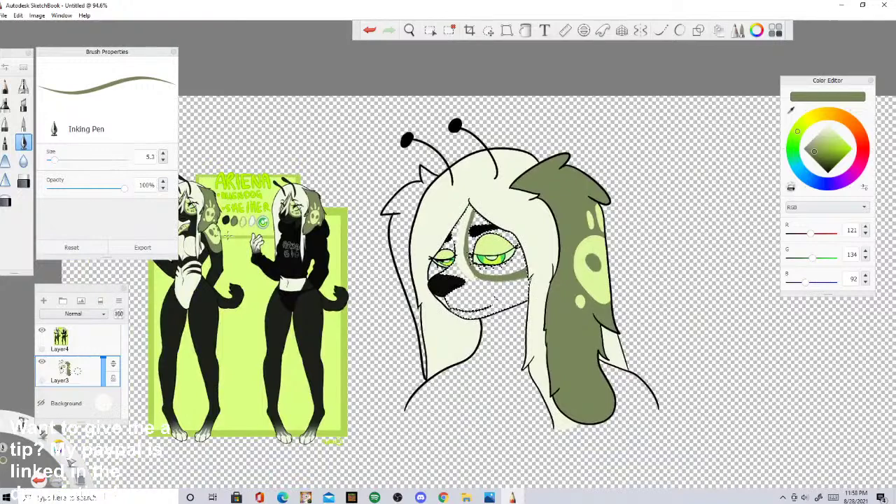
scroll(245, 219, "up", 3)
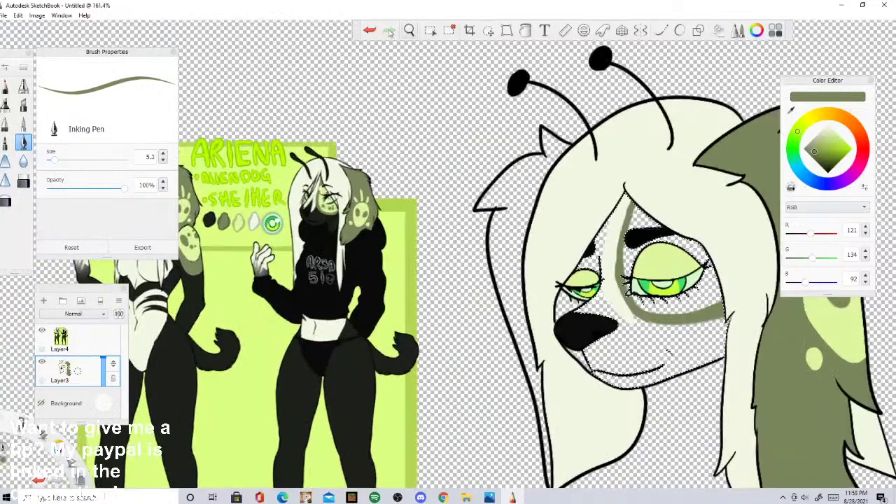
left_click(792, 110)
left_click(209, 217, "alt")
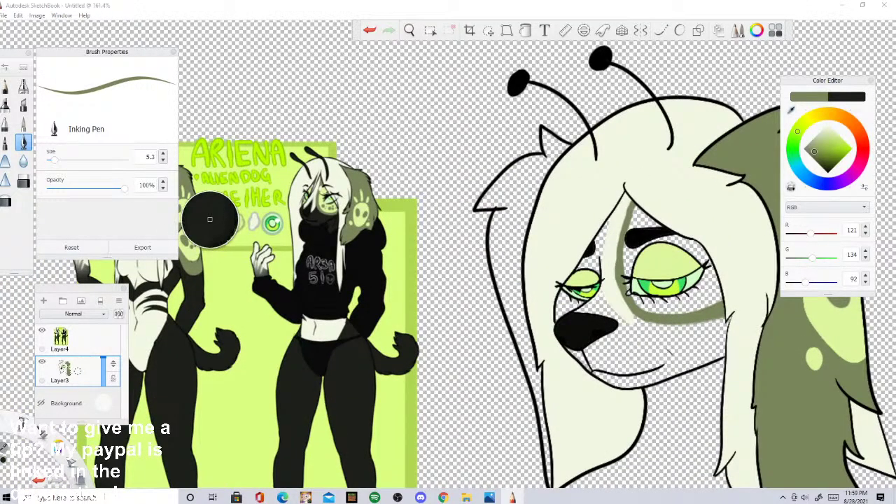
left_click(525, 30)
left_click(671, 336)
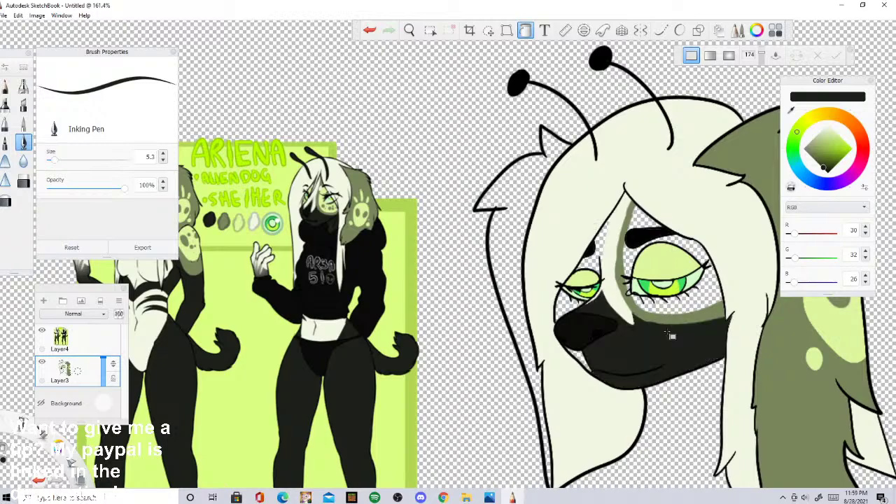
Step: Sample the band's olive, select the area below the smaller eye, paint its lower corner beside the nose olive, and deselect
scroll(582, 362, "up", 3)
scroll(577, 363, "down", 5)
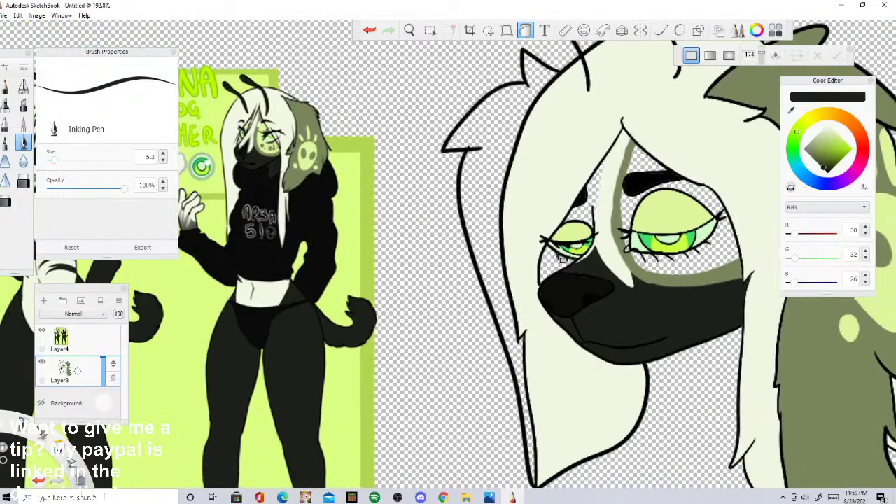
scroll(575, 271, "up", 5)
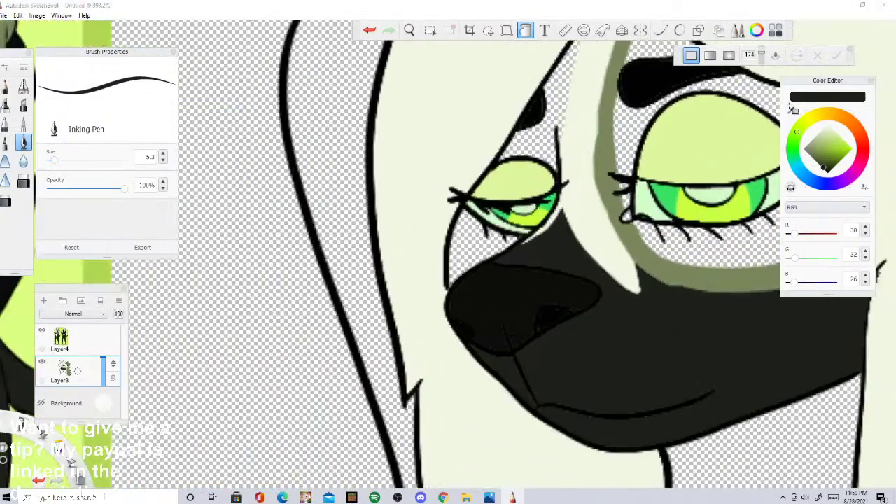
left_click(793, 110)
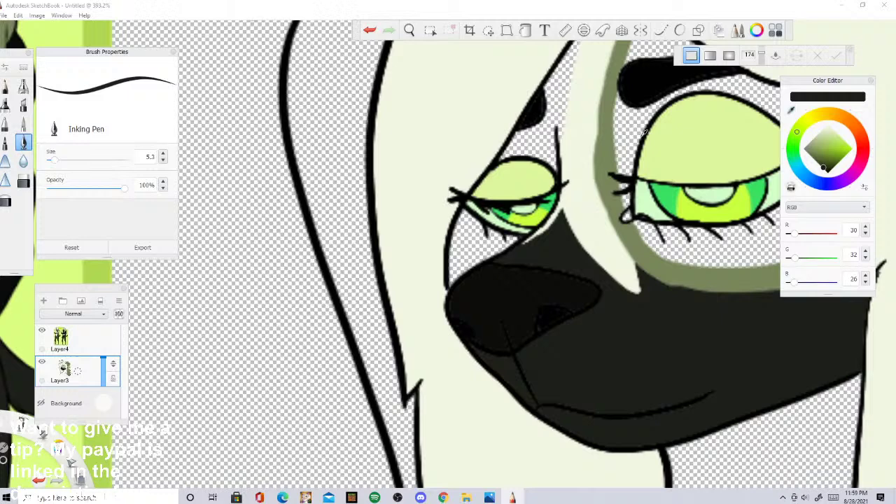
left_click(606, 145)
left_click(430, 29)
left_click(462, 249)
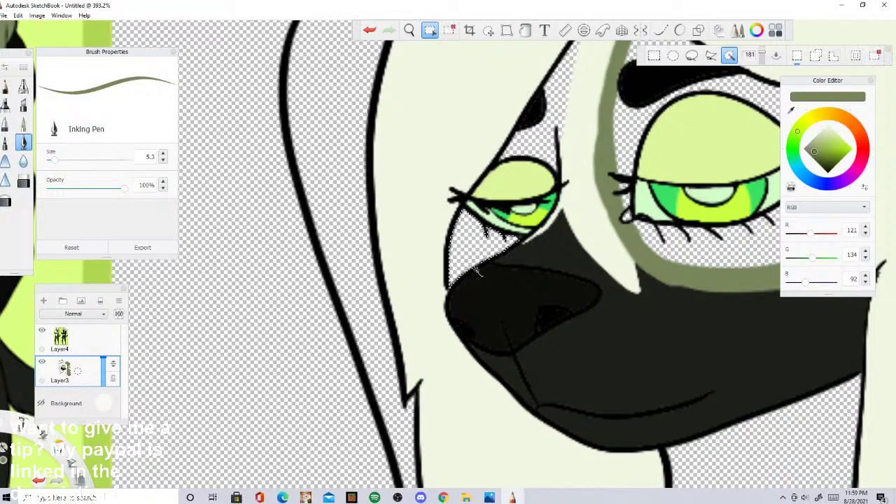
key("Return")
left_click_drag(497, 269, 449, 278)
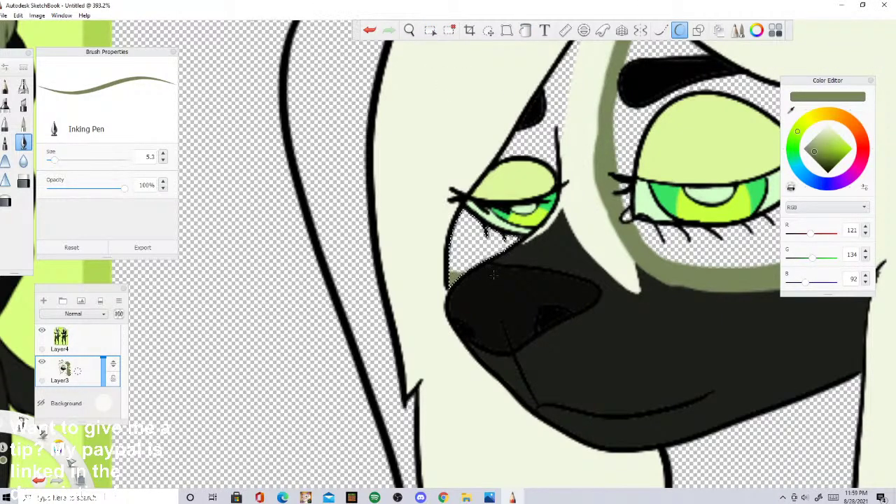
left_click(449, 30)
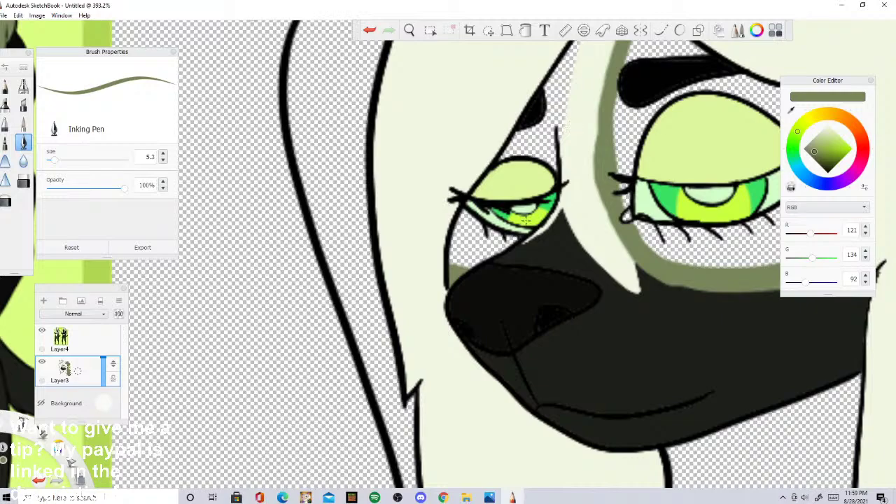
Step: Fill the small teardrop at the larger eye's inner corner with the pale green sampled from the eyelid
scroll(658, 224, "up", 6)
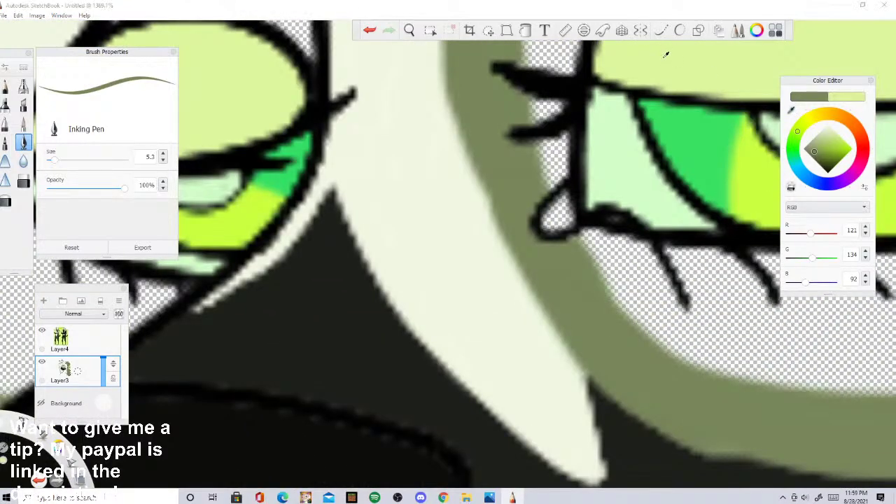
left_click(665, 56)
left_click(525, 30)
left_click(563, 214)
scroll(587, 218, "down", 12)
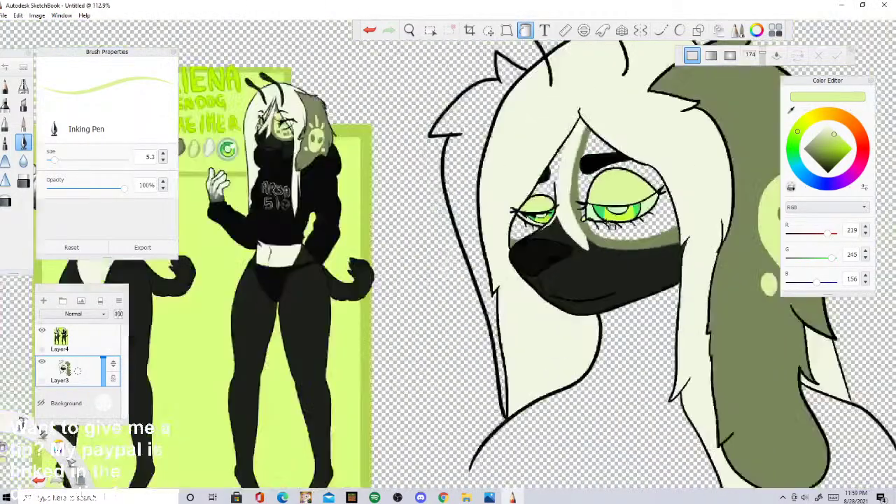
Step: Sample pale green (RGB 220, 246, 157) from the reference's eye marking and fill the area under the larger eye
scroll(610, 225, "down", 2)
left_click_drag(210, 133, 430, 189)
scroll(431, 189, "up", 12)
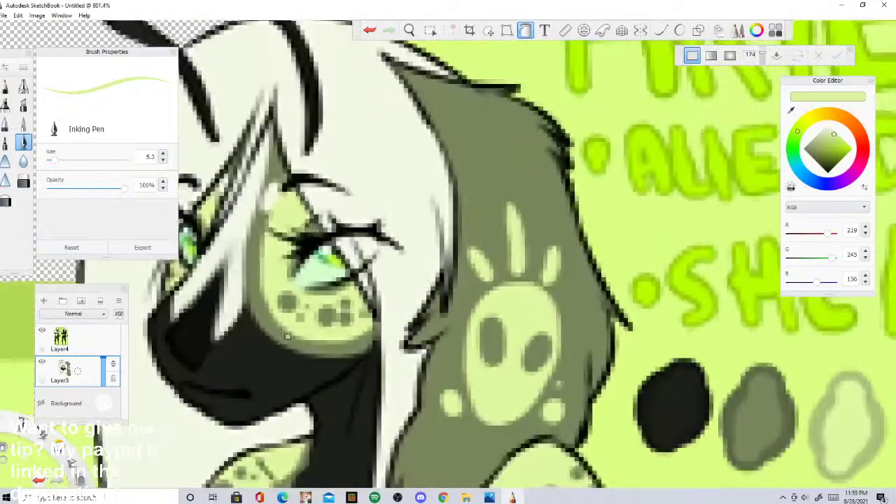
scroll(287, 337, "down", 2)
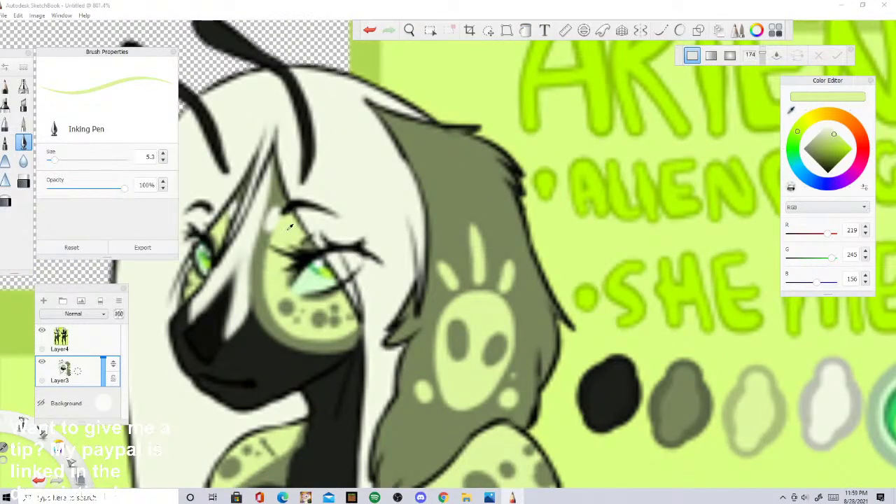
scroll(289, 226, "down", 6)
scroll(501, 248, "up", 4)
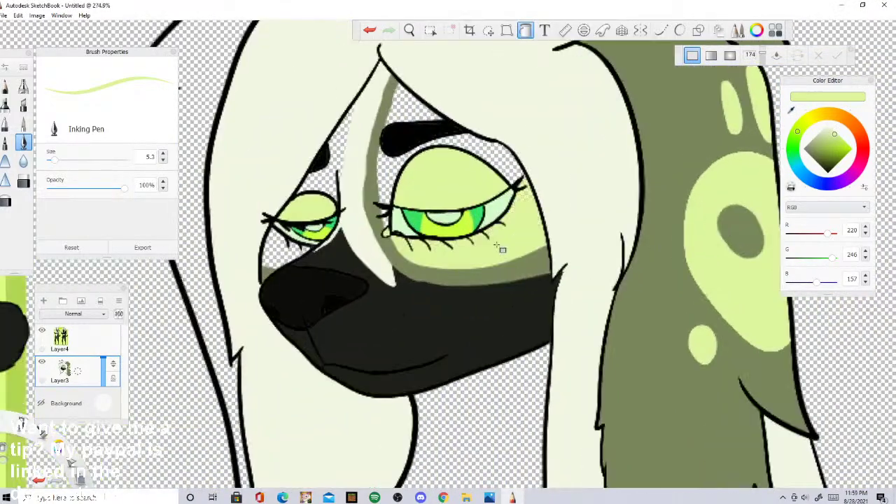
Step: Fill the remaining face gaps above the larger eye's brow and around the smaller eye with the same pale green
scroll(502, 247, "down", 4)
scroll(436, 236, "up", 6)
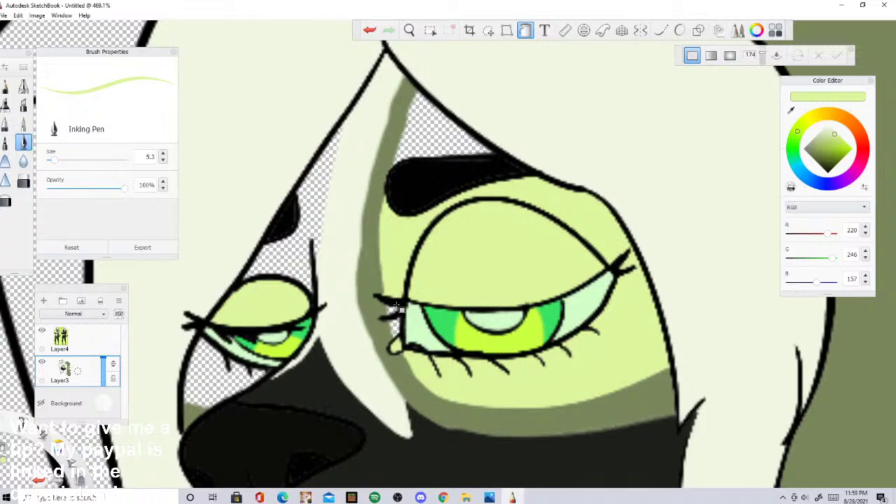
left_click(420, 126)
left_click(310, 201)
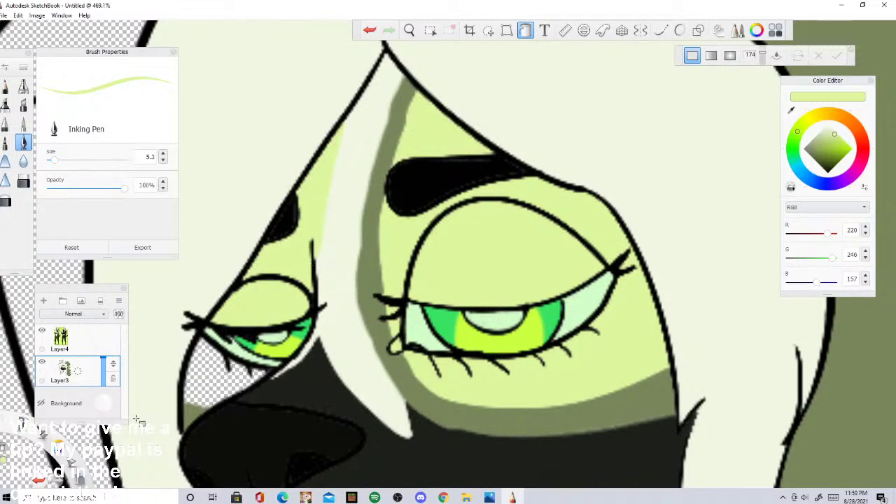
left_click(210, 369)
Step: Pick olive (RGB 120, 133, 91), check the reference's cheek spots, and paint two large and two small spots below the smaller eye
scroll(554, 269, "down", 2)
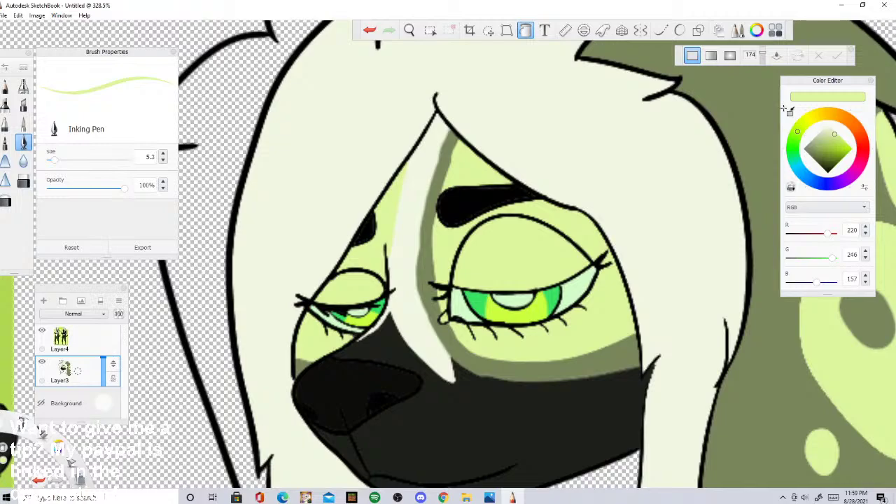
left_click(814, 151)
left_click(680, 31)
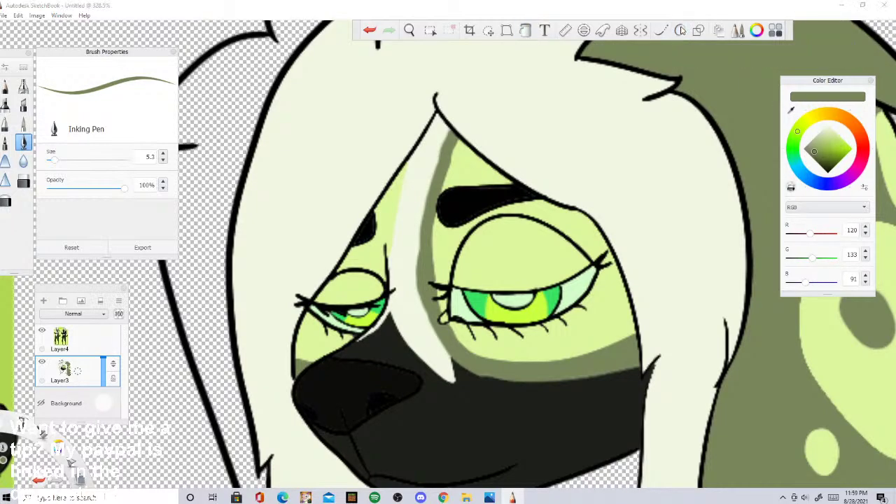
scroll(640, 156, "down", 7)
scroll(294, 175, "up", 5)
scroll(483, 218, "up", 2)
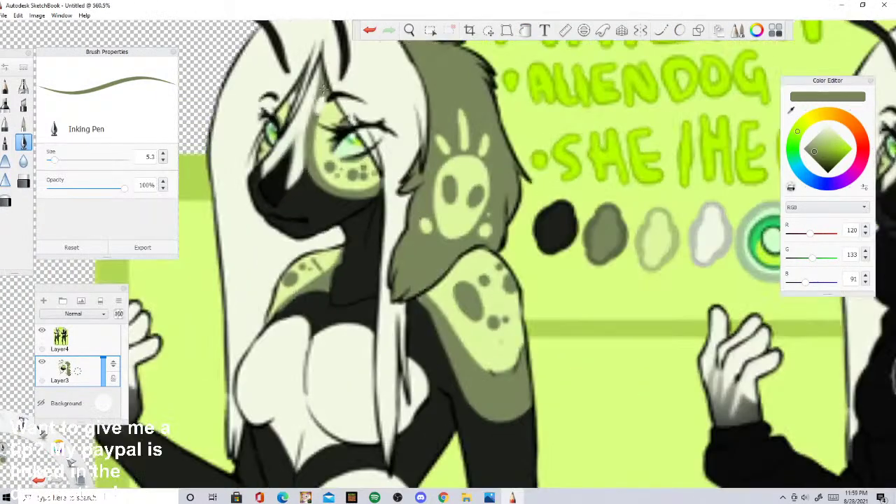
scroll(483, 218, "down", 4)
scroll(483, 218, "up", 2)
scroll(483, 218, "down", 2)
scroll(690, 240, "up", 10)
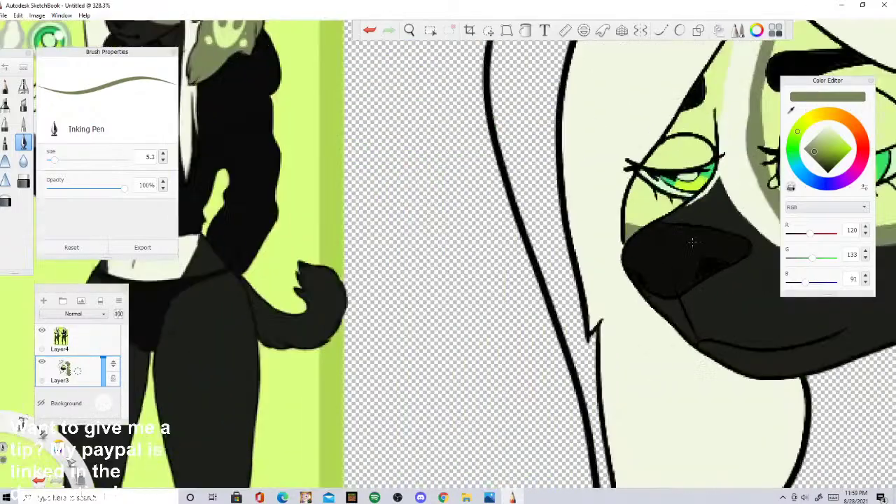
left_click_drag(609, 199, 611, 200)
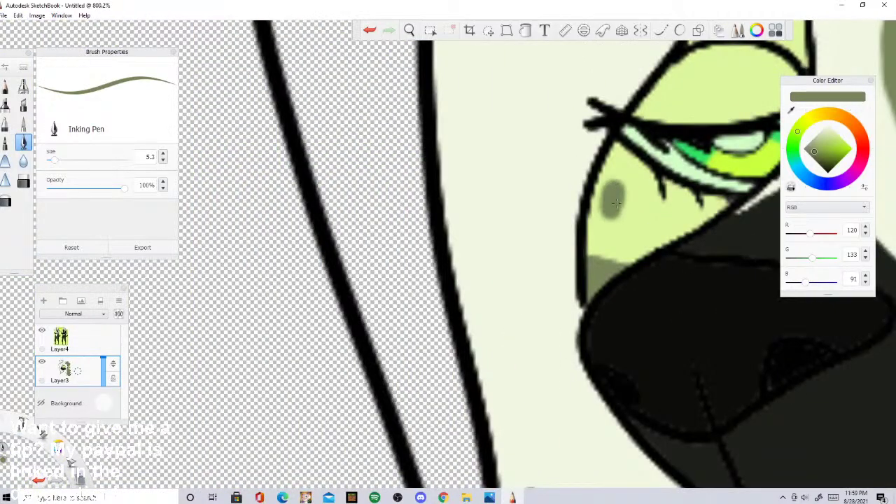
left_click_drag(655, 225, 661, 233)
left_click_drag(684, 210, 679, 214)
left_click(638, 184)
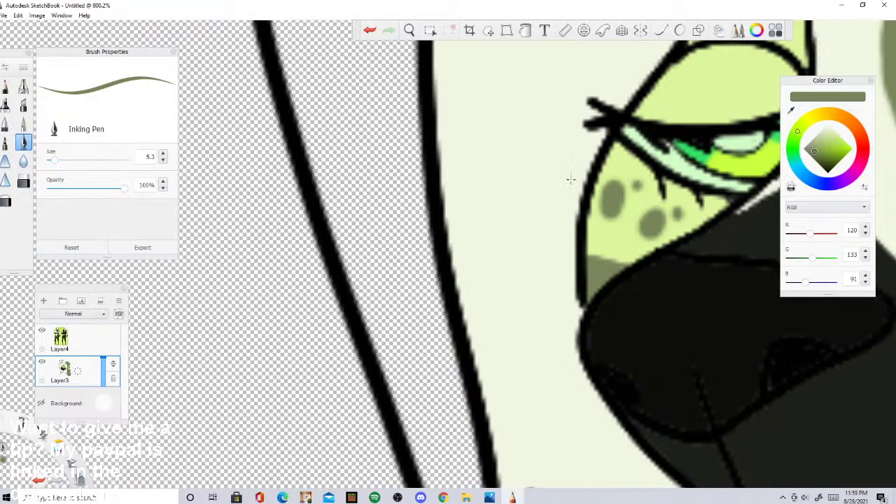
Step: Paint four large olive spots and several small ones on the cheek below the larger eye
scroll(571, 179, "down", 5)
scroll(509, 222, "up", 5)
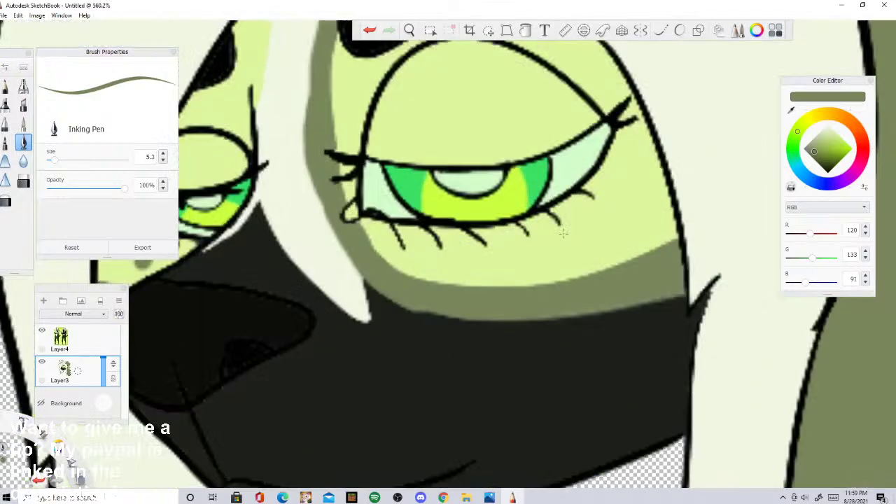
mouse_move(627, 203)
left_mouse_down()
mouse_move(634, 184)
mouse_move(638, 200)
left_mouse_up()
left_click_drag(595, 228, 595, 255)
left_click_drag(519, 247, 522, 262)
mouse_move(423, 253)
left_mouse_down()
mouse_move(427, 270)
mouse_move(472, 269)
left_mouse_up()
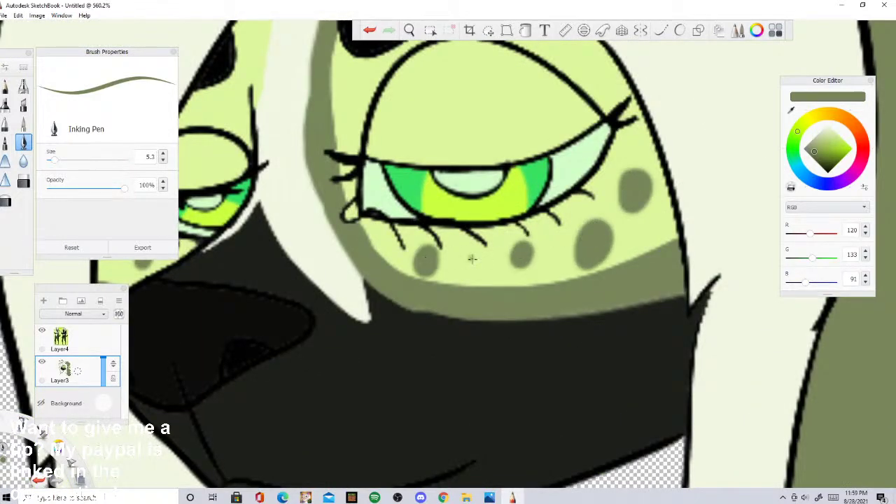
left_click_drag(462, 238, 473, 243)
left_click(501, 236)
left_click_drag(558, 244, 557, 263)
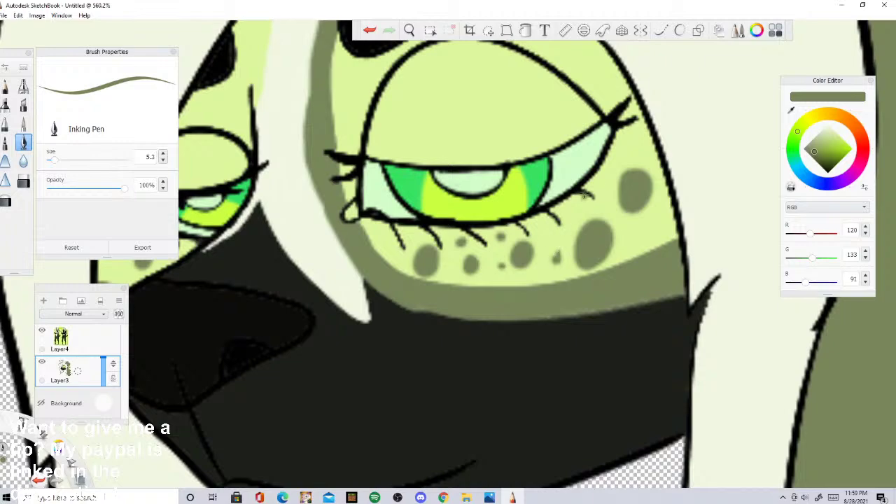
left_click(375, 29)
left_click(577, 202)
Step: Check the reference's face markings and flood fill both eyelids with the current olive (RGB 120, 133, 91)
scroll(529, 183, "down", 10)
scroll(362, 150, "up", 6)
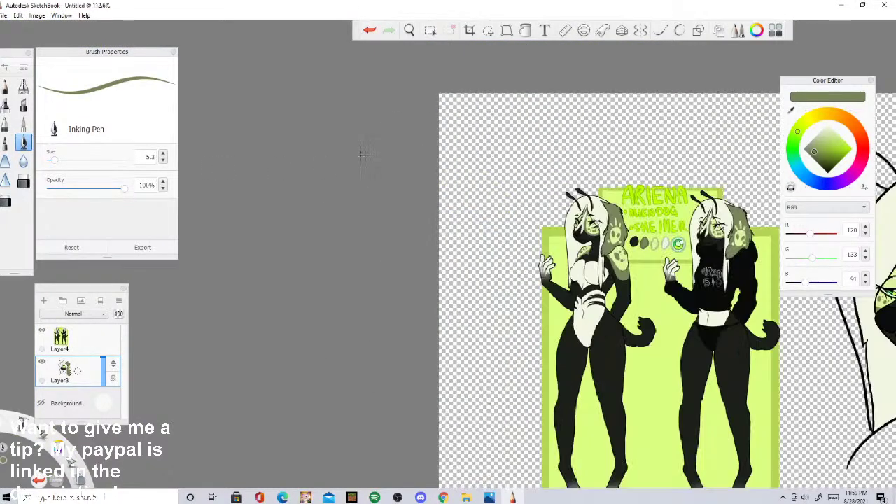
scroll(619, 228, "up", 3)
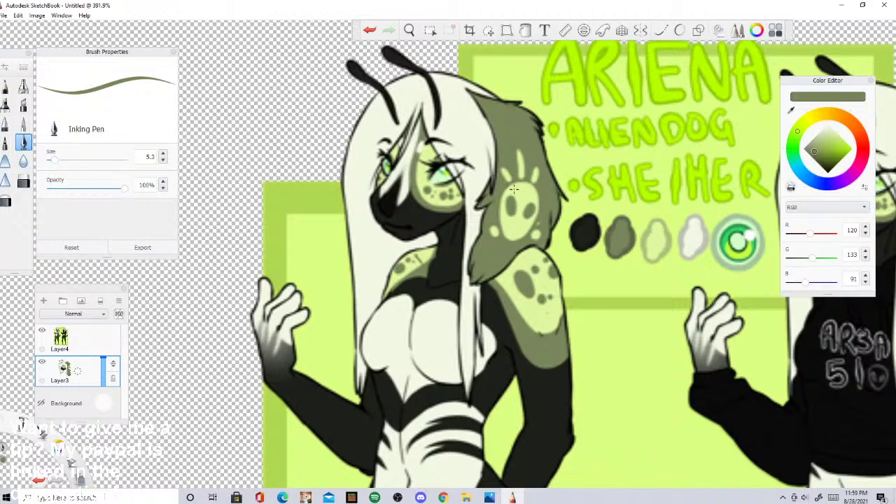
scroll(514, 189, "up", 2)
scroll(416, 140, "up", 3)
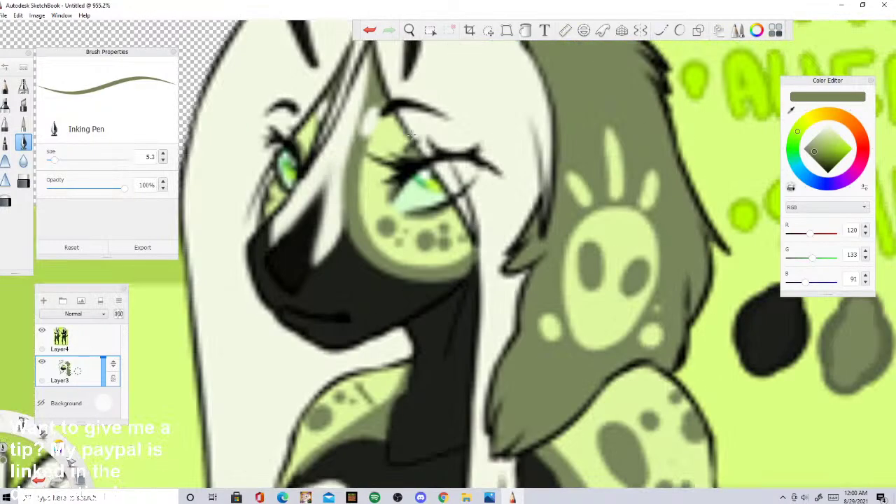
scroll(398, 143, "down", 5)
scroll(357, 150, "down", 5)
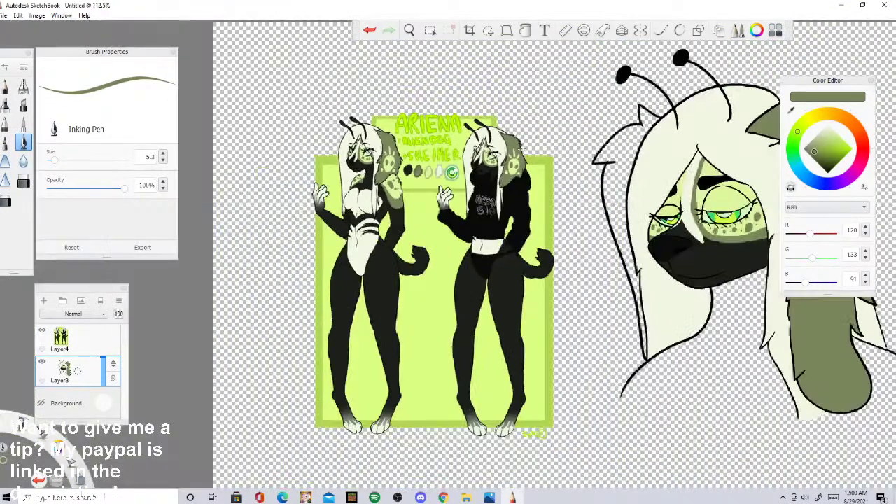
scroll(648, 161, "up", 6)
left_click(525, 30)
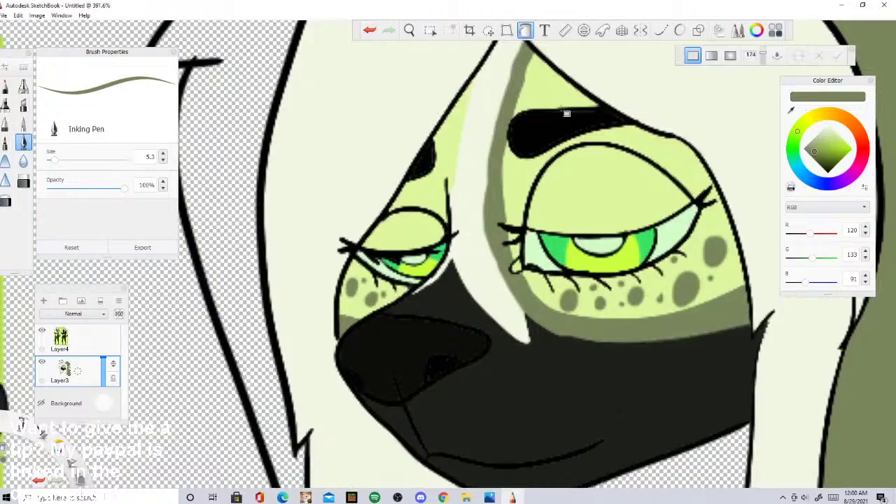
left_click(584, 191)
left_click(406, 254)
left_click(370, 30)
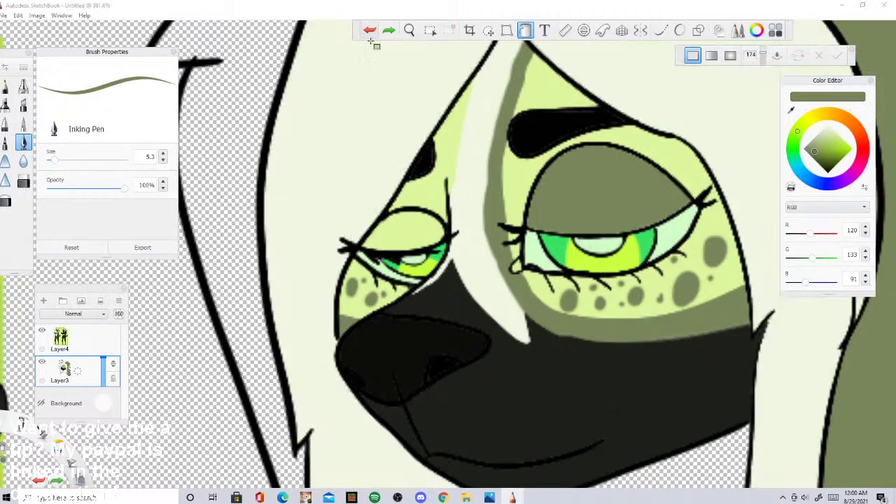
Step: Sample olive (RGB 121, 134, 92), select the central hair strand with its adjoining face area, and paint a band along the strand beside the smaller eye
scroll(476, 183, "down", 5)
scroll(478, 183, "down", 3)
scroll(335, 131, "up", 6)
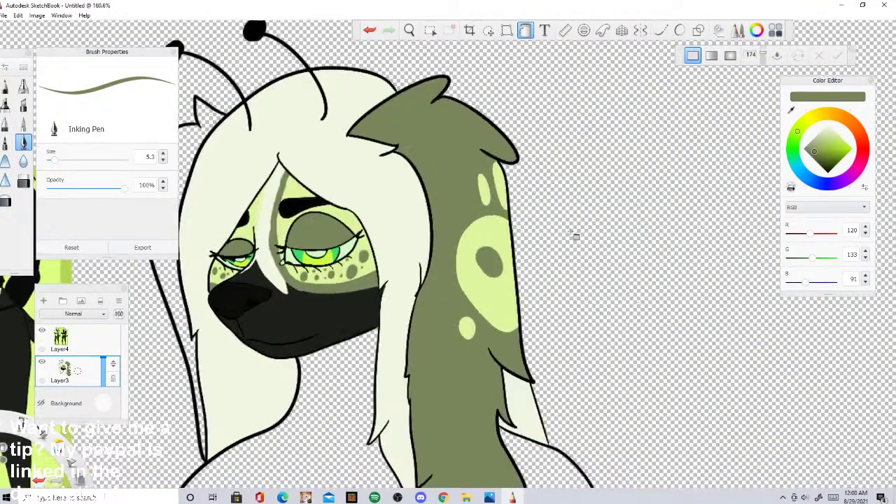
scroll(335, 132, "up", 8)
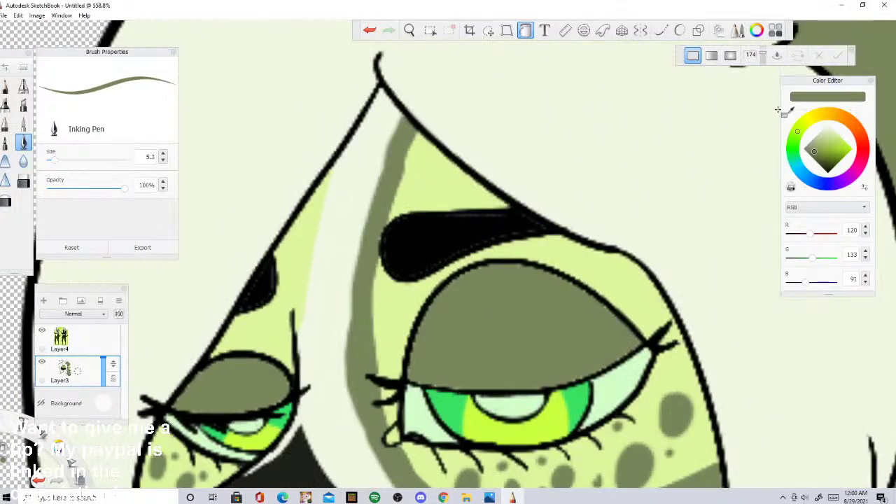
left_click(790, 111)
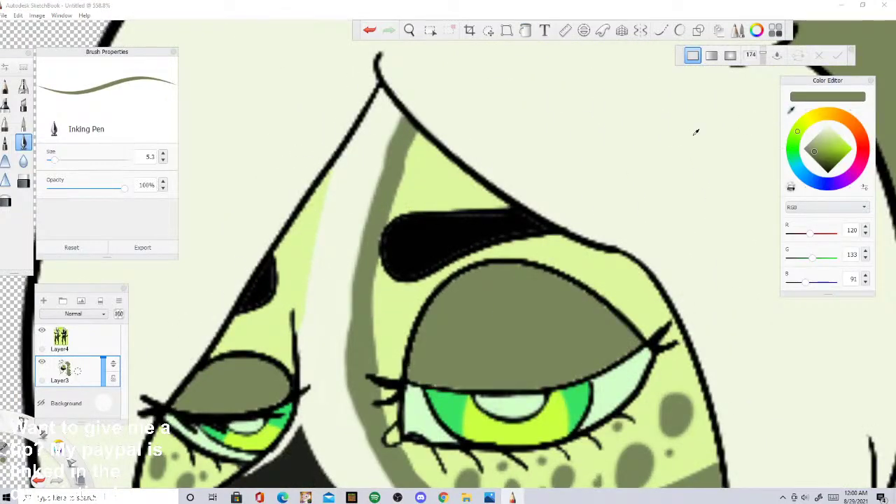
left_click(366, 271)
left_click(430, 30)
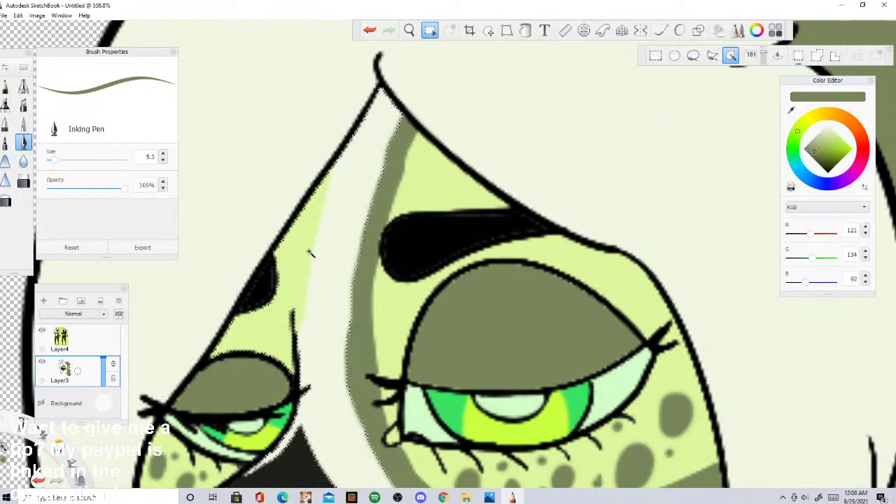
left_click(679, 30)
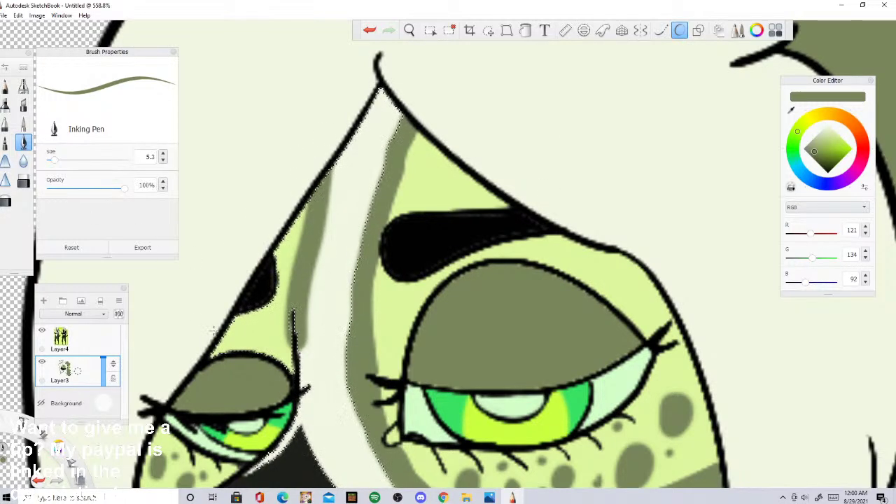
Step: Trim the new olive band with sampled pale green (RGB 219, 245, 156) on the face side and off-white (RGB 241, 247, 226) on the strand side
left_click(792, 110)
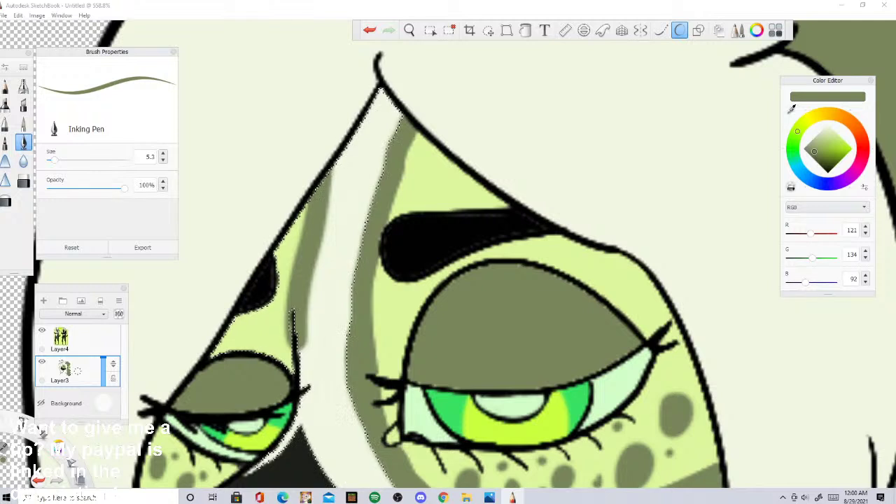
left_click(286, 350)
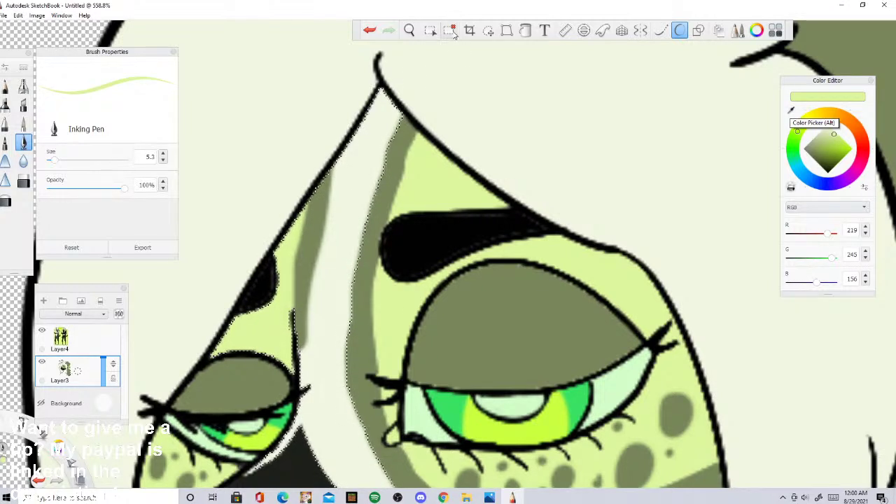
left_click(792, 108)
left_click(308, 311)
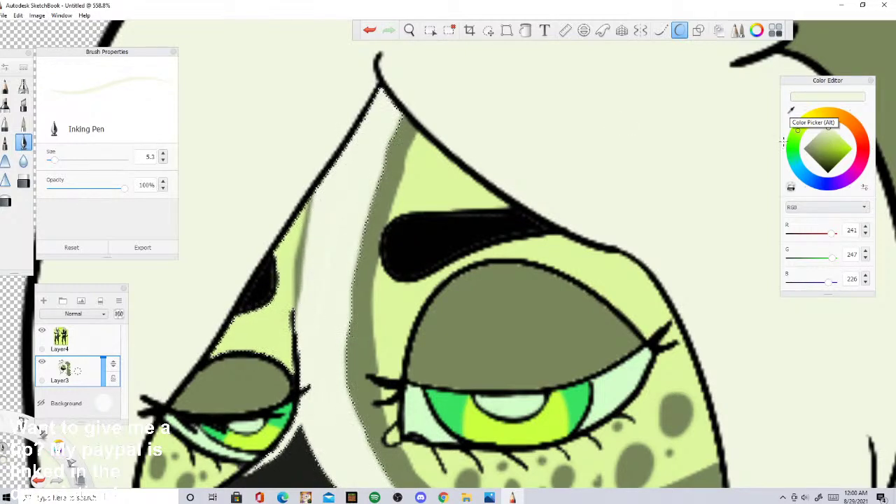
Step: Thicken the band beside the smaller eye with olive (RGB 121, 134, 92) and taper its lower end with the strand's off-white
left_click(790, 109)
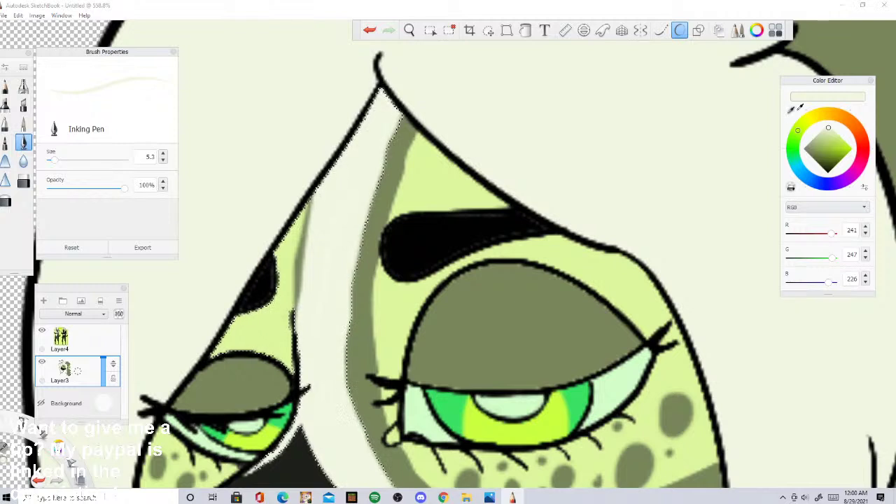
left_click(382, 182)
left_click_drag(299, 222, 306, 188)
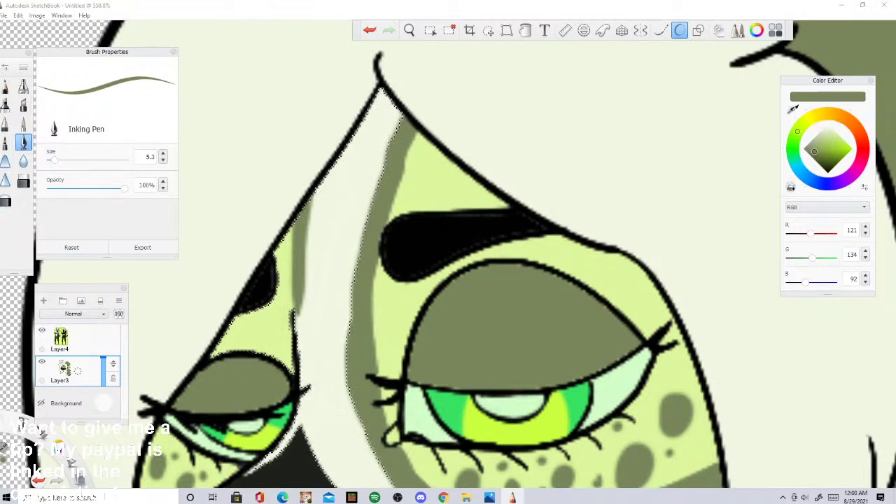
left_click(303, 317)
left_click_drag(306, 254, 299, 321)
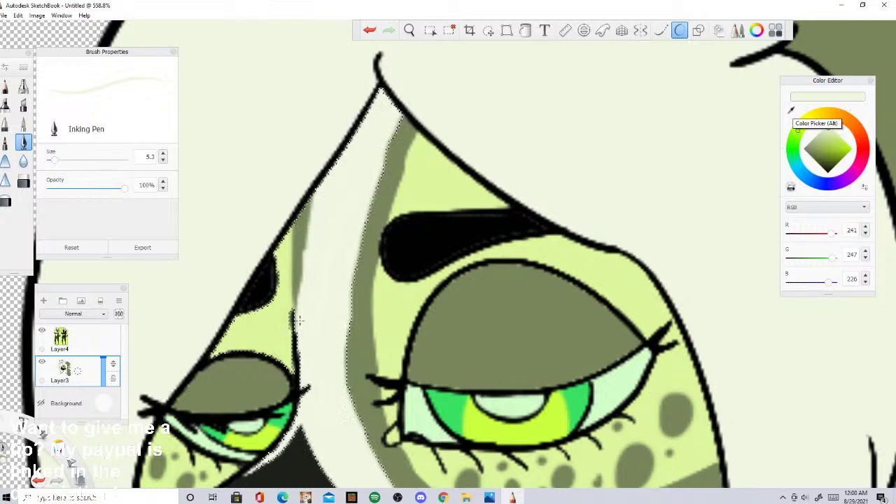
Step: Widen the band's upper part in olive, reshape its face-side edge with pale green (RGB 219, 245, 156), and clear the selection
left_click(791, 110)
left_click(383, 182)
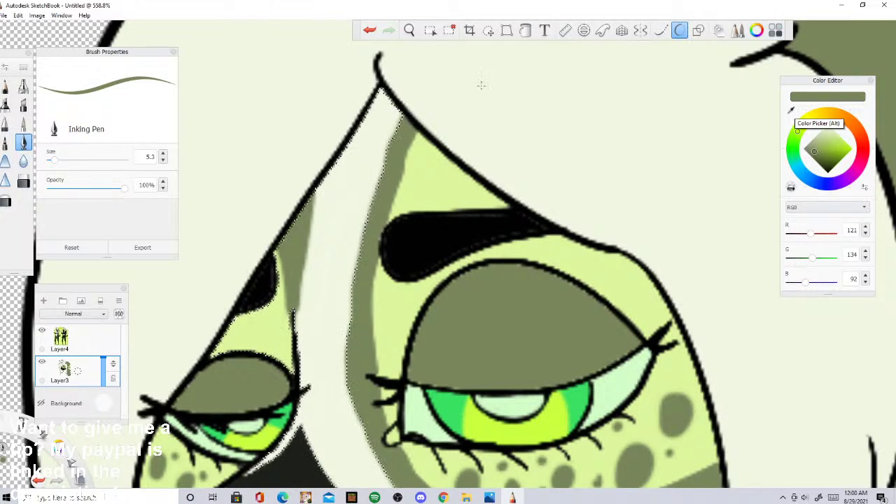
left_click(790, 109)
left_click(281, 302)
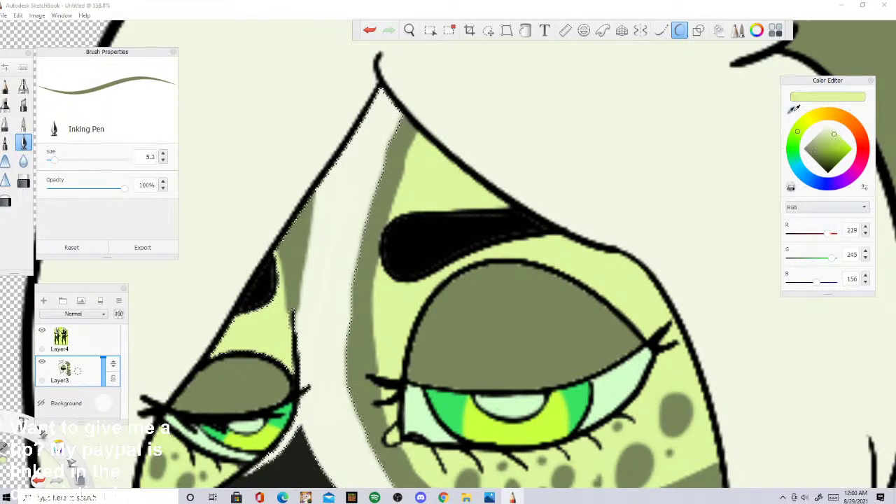
left_click(449, 30)
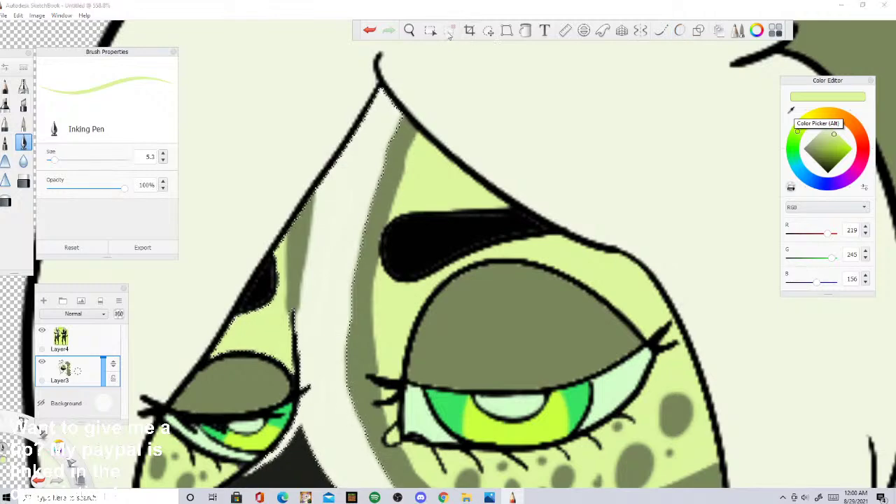
Step: Sample olive (RGB 120, 133, 91) from the near ear and flood fill the far ear and its fur tufts
scroll(448, 231, "down", 10)
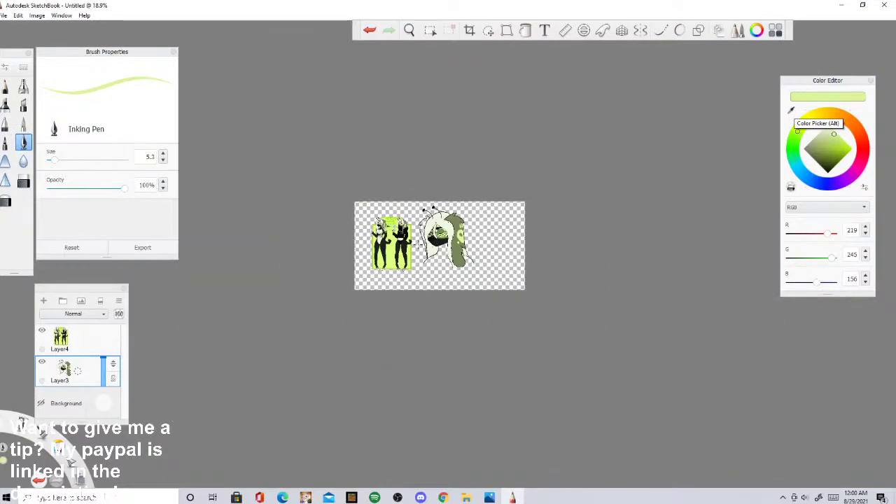
scroll(414, 234, "up", 6)
scroll(472, 240, "down", 3)
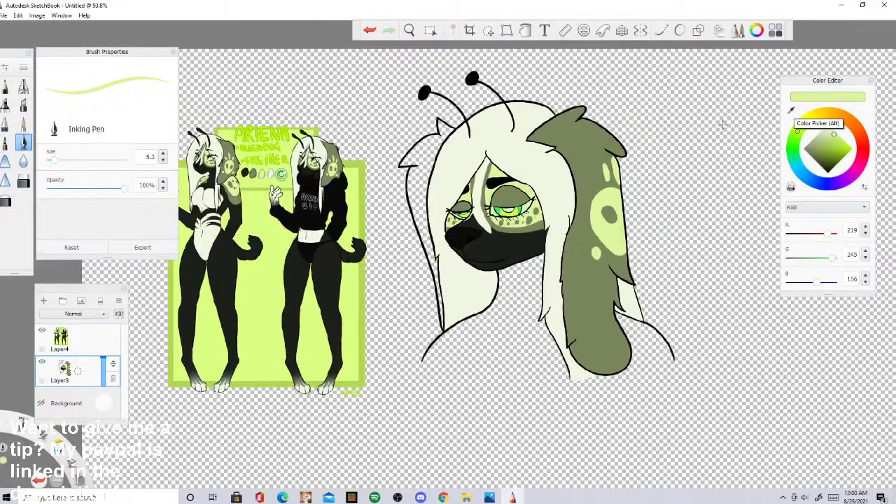
left_click(589, 133)
left_click(526, 30)
scroll(453, 147, "up", 3)
left_click(413, 176)
scroll(414, 174, "down", 5)
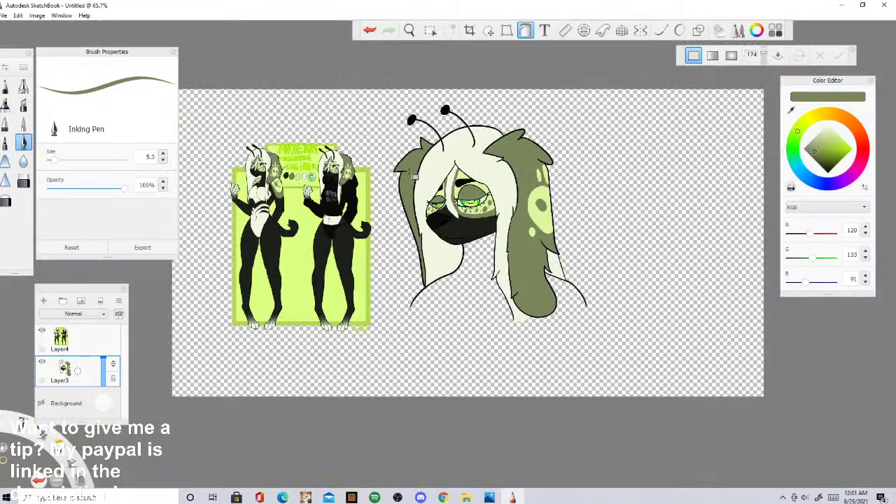
Step: Examine the neck, chest and shoulder markings on the ARIENA reference
scroll(436, 235, "up", 3)
scroll(607, 221, "down", 2)
scroll(324, 200, "up", 5)
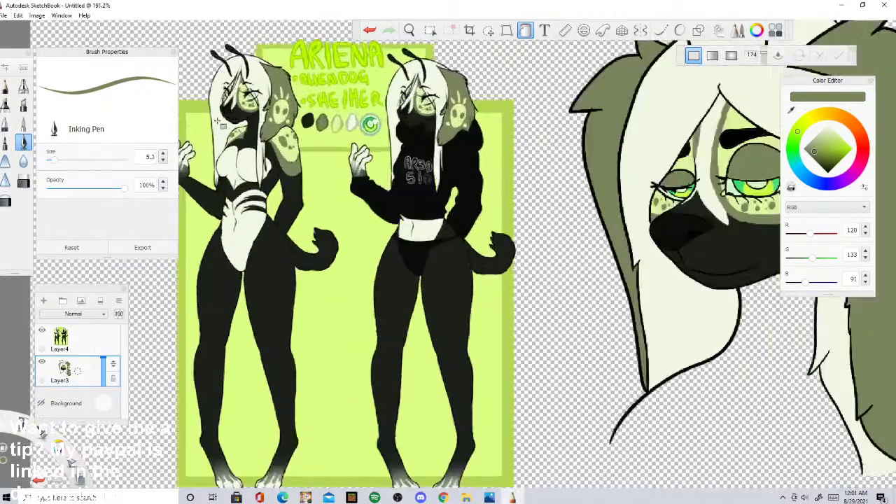
scroll(231, 129, "up", 4)
scroll(318, 173, "down", 2)
scroll(316, 158, "up", 2)
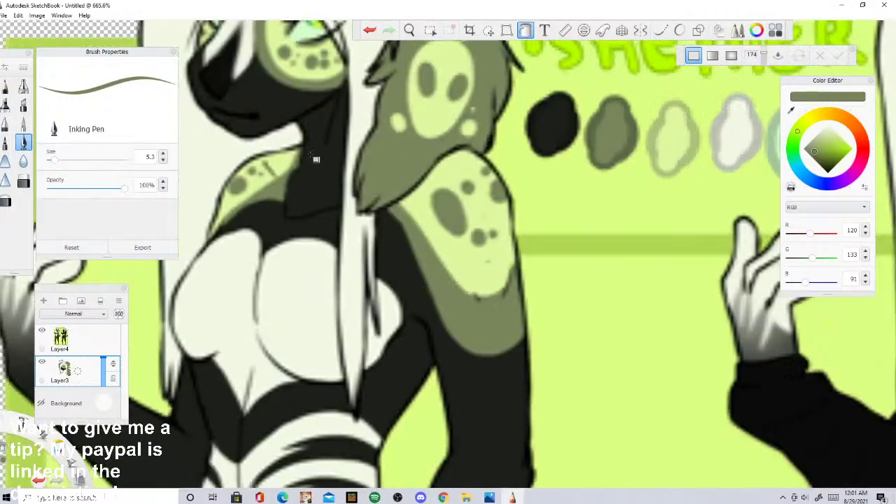
scroll(315, 159, "down", 5)
scroll(316, 158, "up", 1)
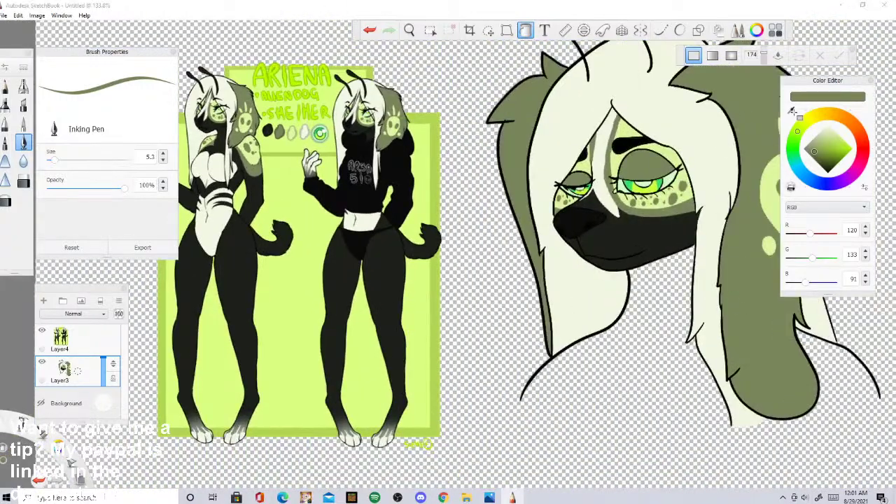
Step: Sample near-black (RGB 29, 31, 25) from the muzzle and select the empty area around the neck and shoulders for inking
left_click(649, 230)
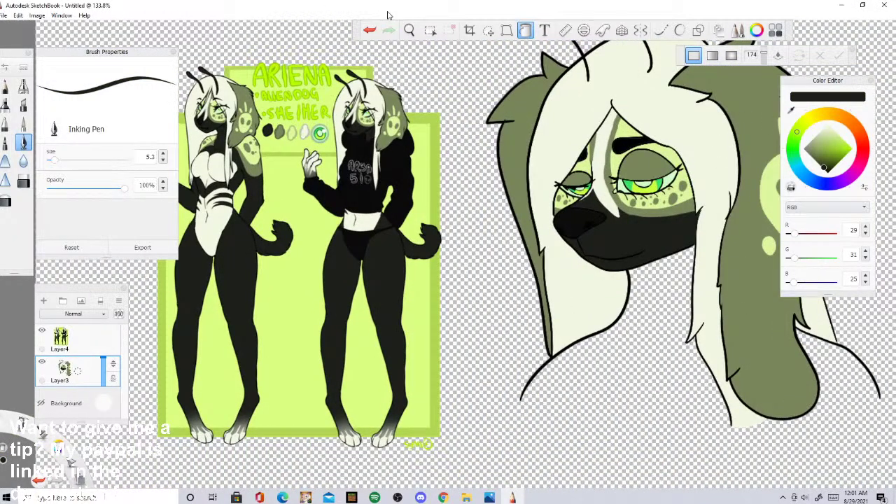
left_click(430, 30)
left_click(650, 363)
key("b")
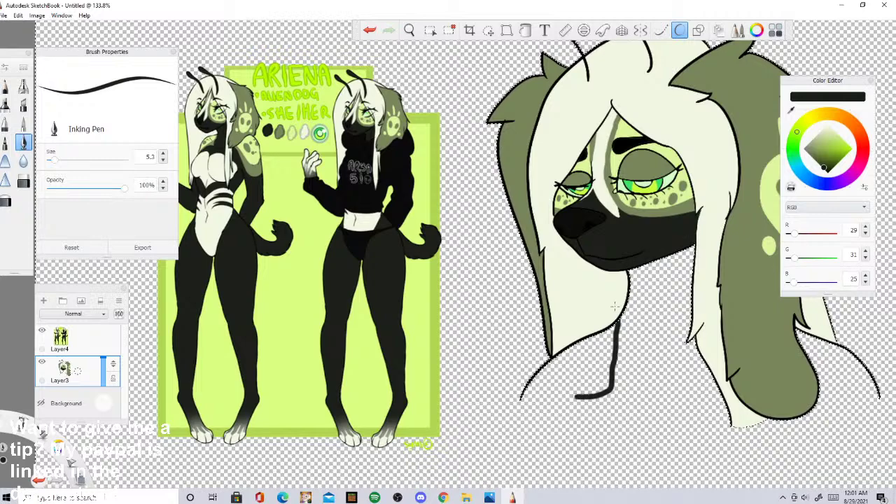
Step: Ink a near-black curved inner edge for the far shoulder from the hair down to the shoulder tip, undoing rejected strokes
left_click_drag(556, 398, 523, 407)
left_click(370, 30)
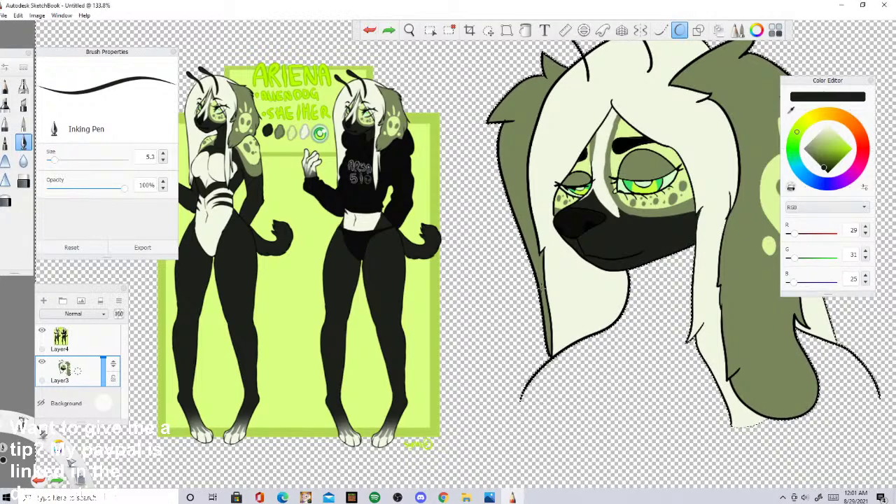
mouse_move(619, 319)
left_mouse_down()
mouse_move(578, 402)
mouse_move(545, 413)
mouse_move(521, 397)
left_mouse_up()
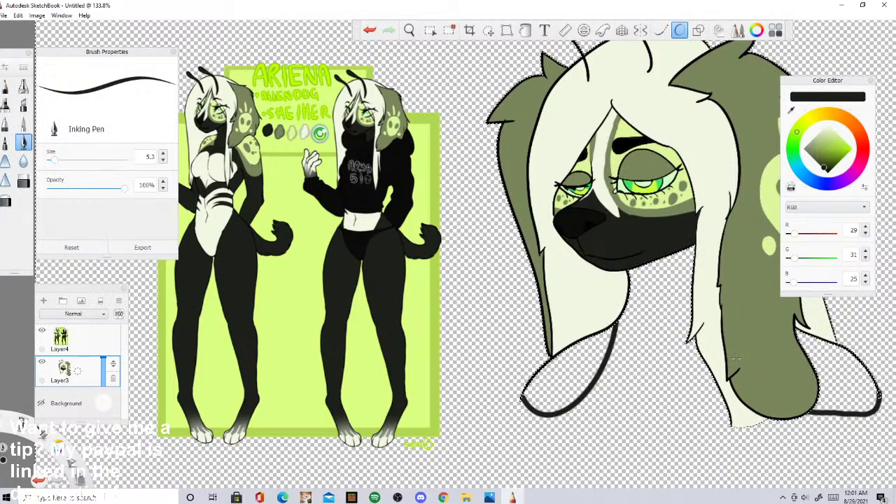
left_click(370, 30)
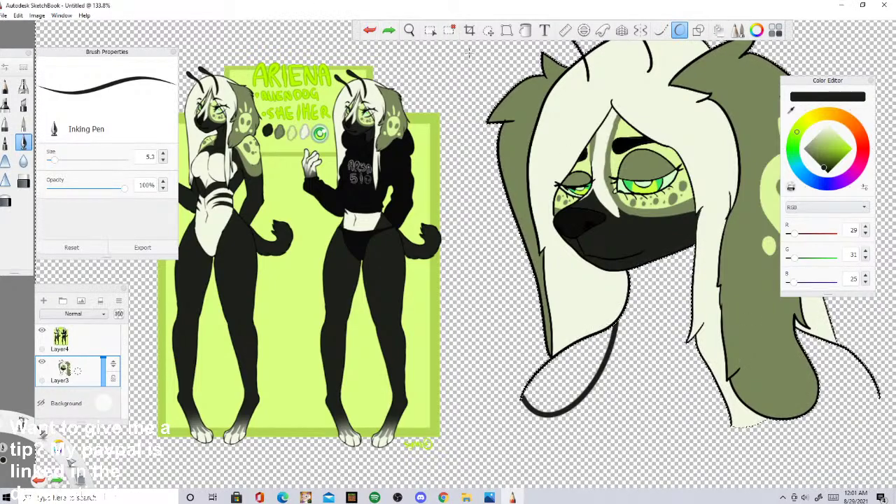
Step: Sample olive (RGB 121, 134, 92) from the near ear and paint a curved band across the near shoulder's lower edge
left_click(793, 112)
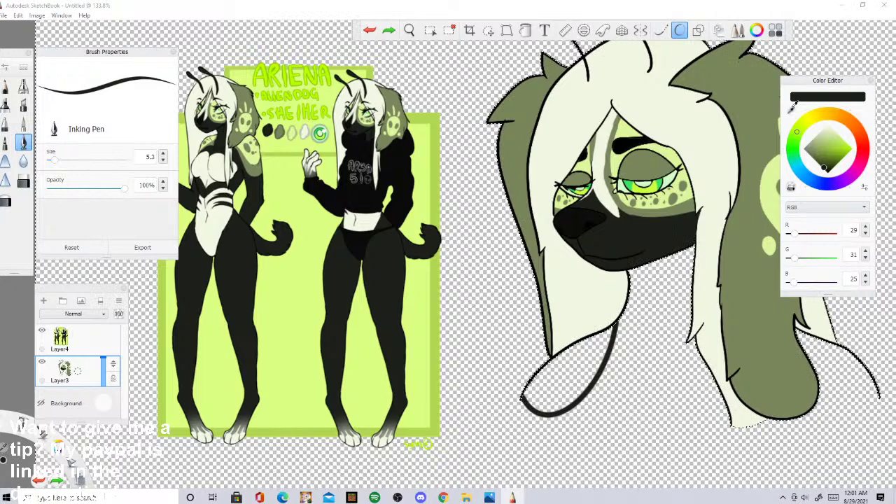
left_click(793, 107)
left_click(770, 129)
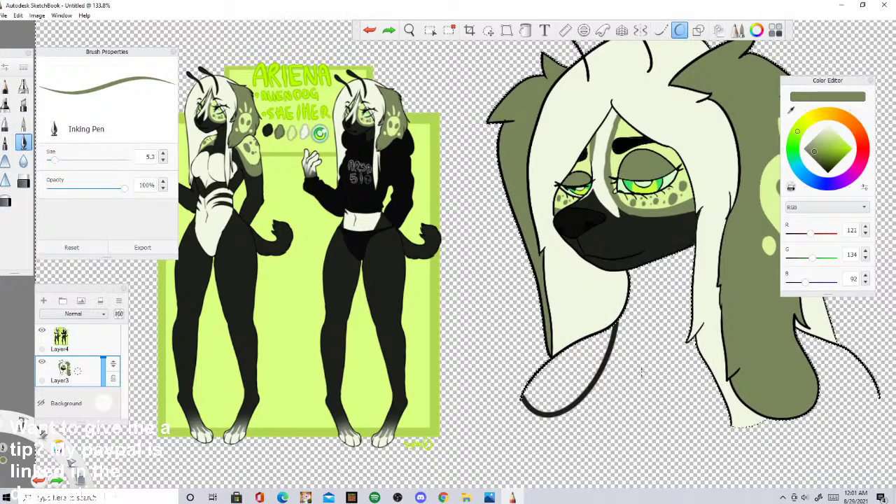
left_click_drag(803, 363, 801, 383)
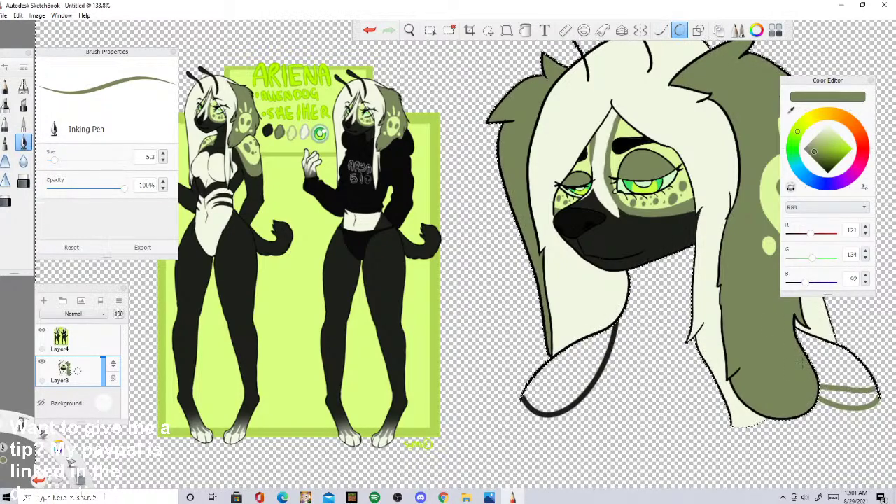
left_click(525, 30)
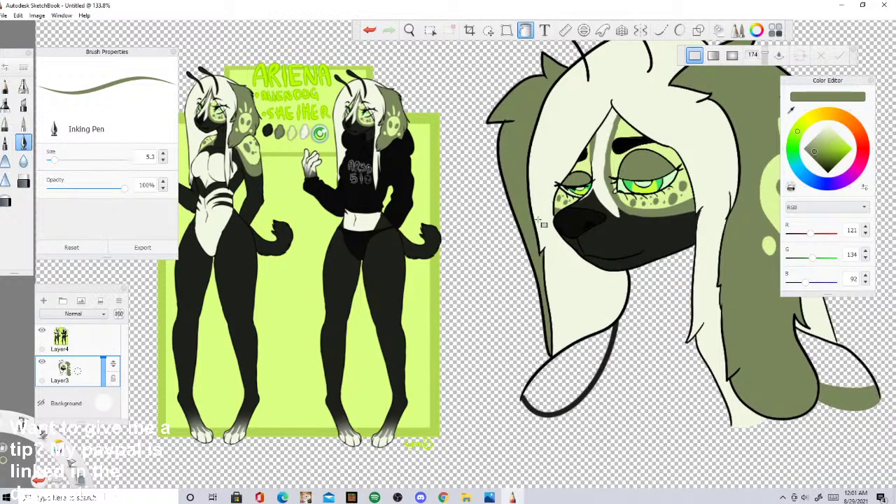
Step: Select inside the far shoulder, draw an olive dividing line and spots, clear the selection, and flood fill the inner band olive
left_click(430, 30)
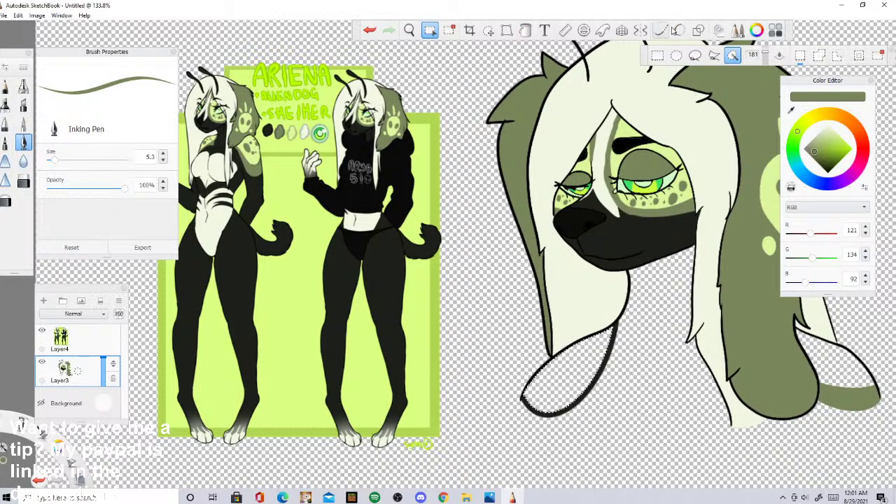
left_click(679, 30)
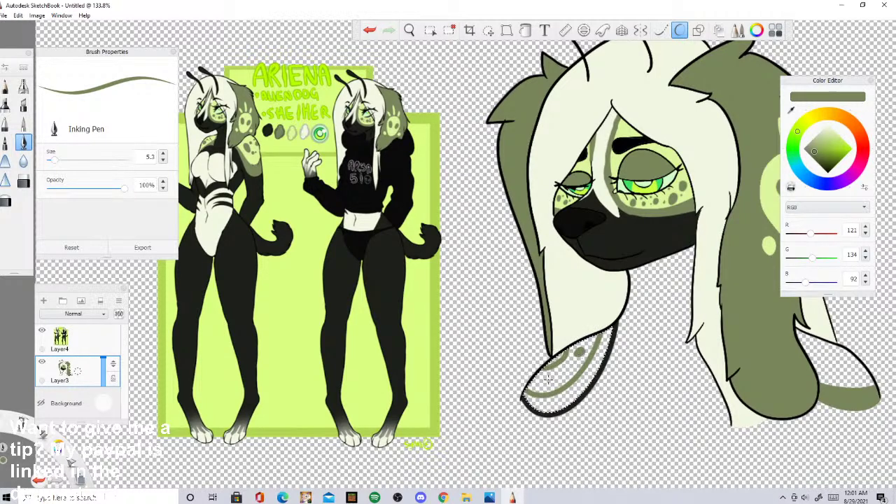
left_click_drag(543, 382, 566, 368)
left_click(450, 30)
left_click(506, 30)
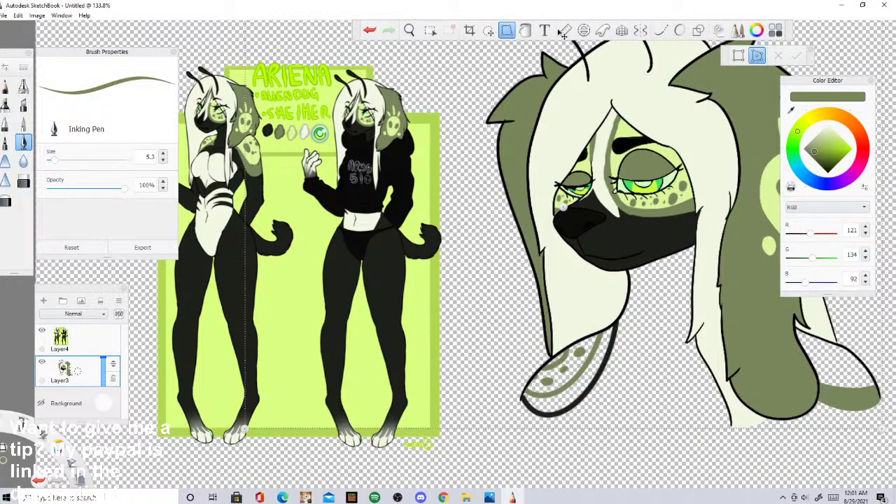
left_click(525, 30)
left_click(581, 387)
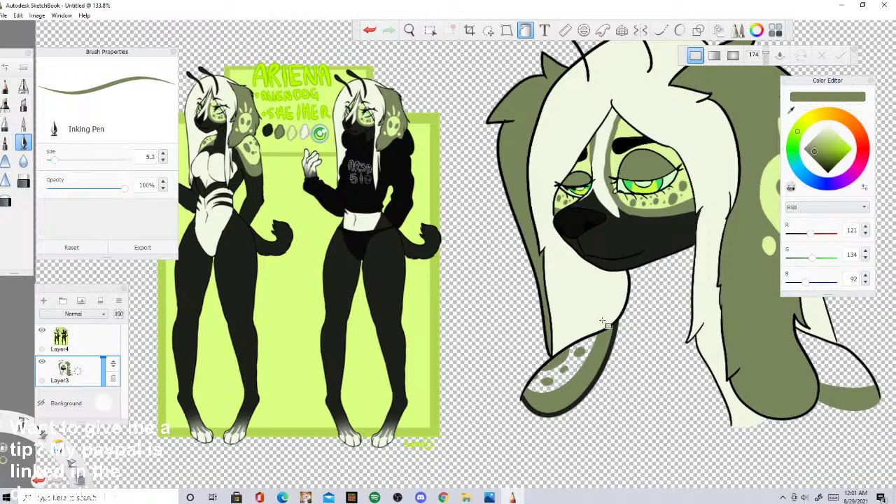
Step: Sample pale green (RGB 219, 245, 156) from the ear marking and flood fill the empty upper areas of both shoulders
left_click(792, 109)
left_click(770, 175)
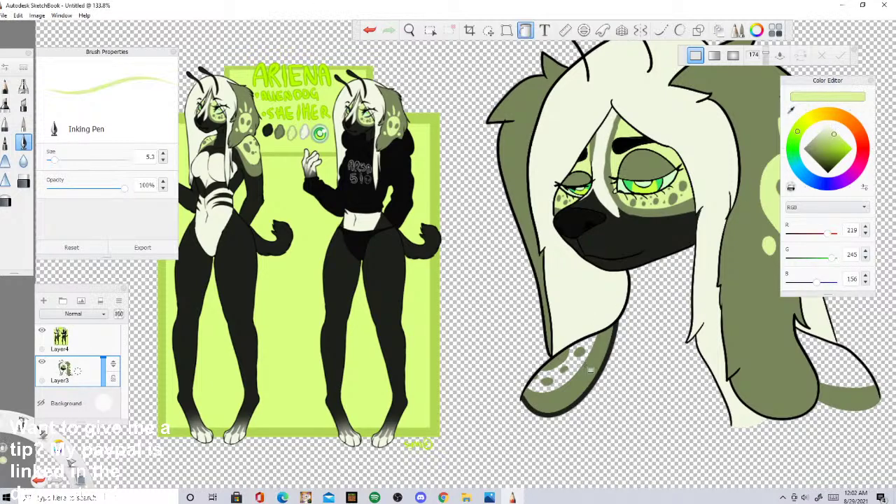
left_click(588, 345)
left_click(793, 107)
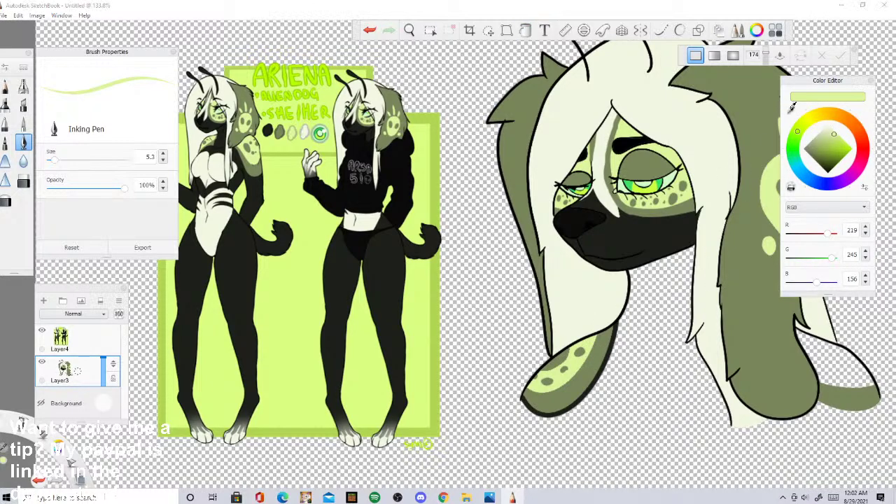
left_click(771, 175)
left_click(828, 348)
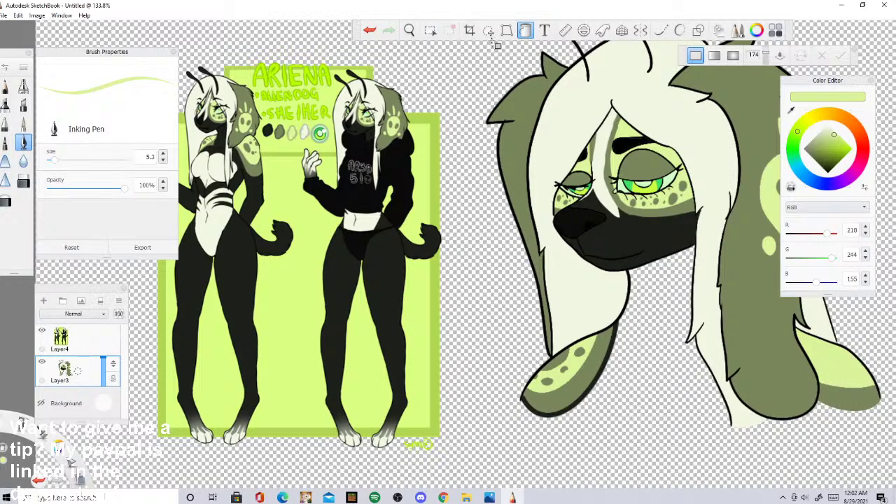
Step: Select the near shoulder's pale green area, paint olive (RGB 120, 133, 91) spots in it at pen size 13.4, and clear the selection
left_click(430, 31)
left_click(837, 358)
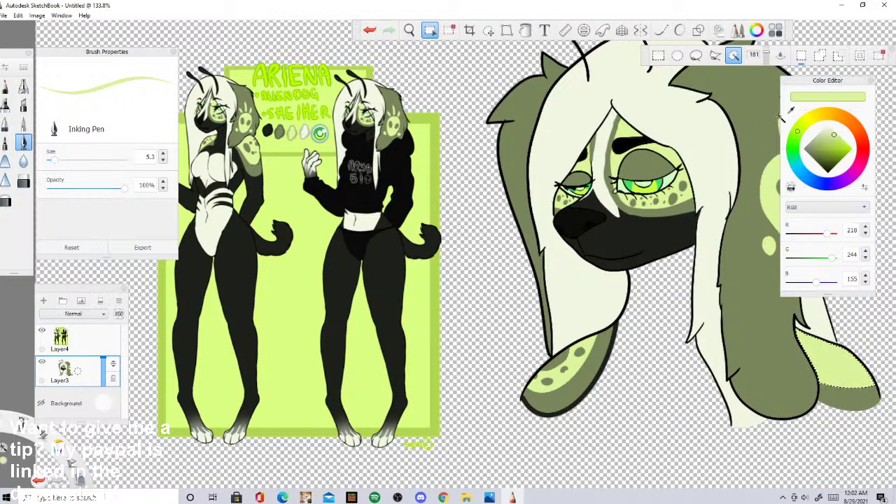
left_click(792, 108)
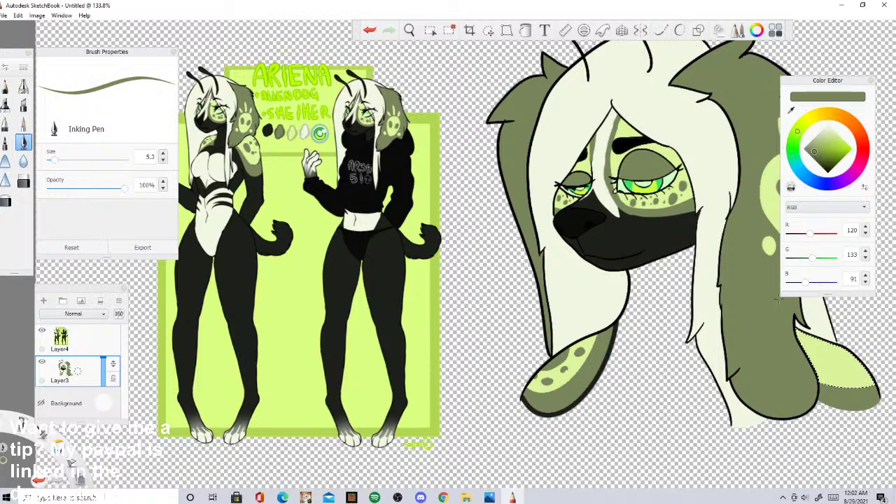
left_click_drag(818, 355, 829, 363)
left_click(64, 159)
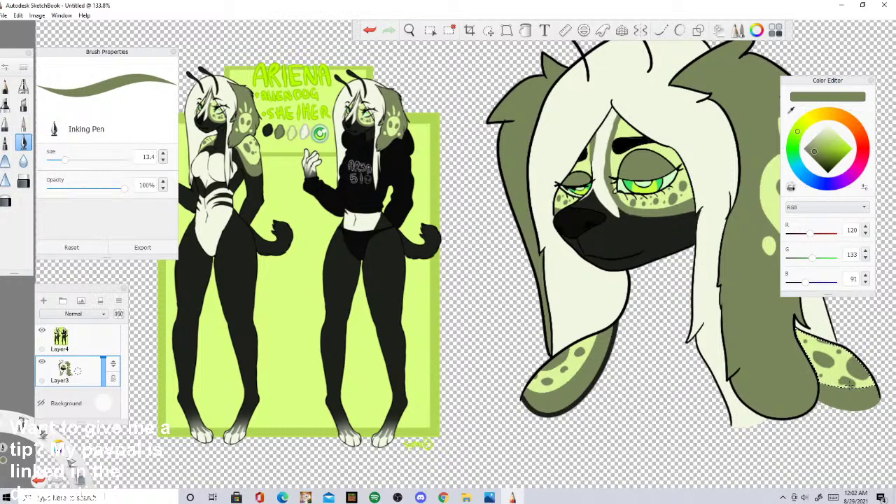
key("ctrl+z")
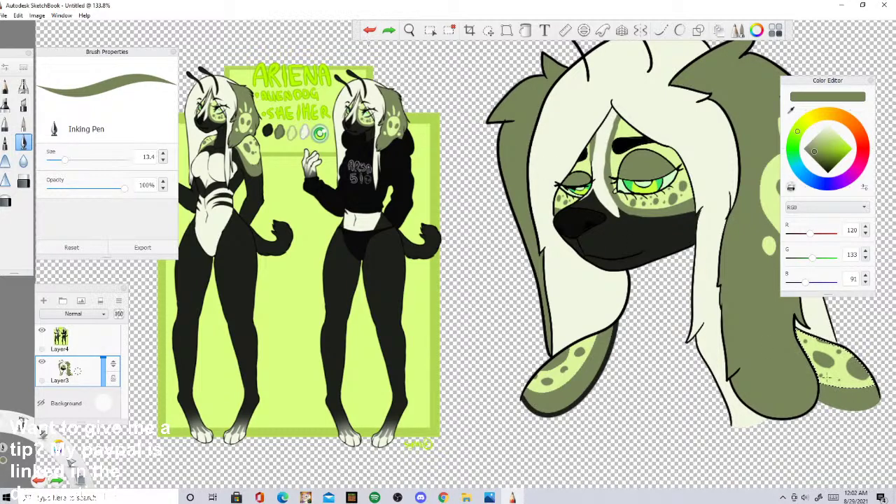
mouse_move(827, 378)
left_mouse_down()
mouse_move(840, 375)
mouse_move(840, 384)
left_mouse_up()
left_click(450, 29)
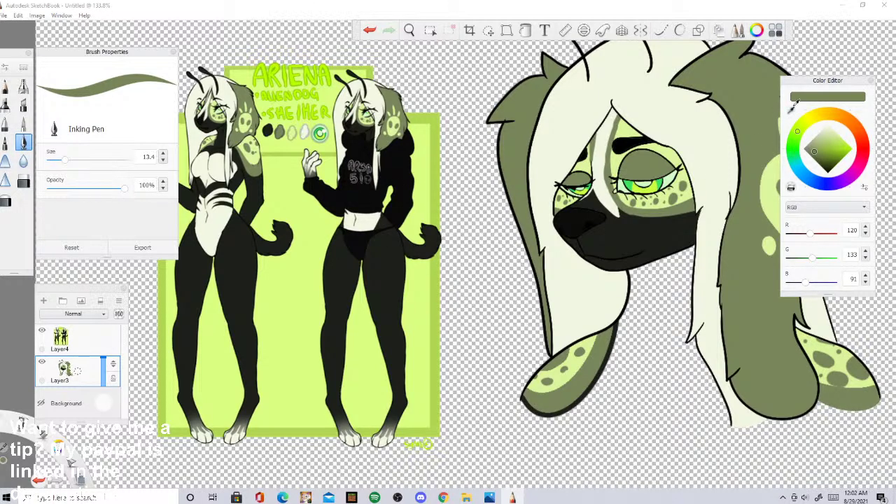
Step: Sample near-black (RGB 29, 31, 25), select the empty surroundings, and ink a thick lower chest edge joining both shoulders
left_click(644, 226)
left_click(430, 30)
left_click(627, 336)
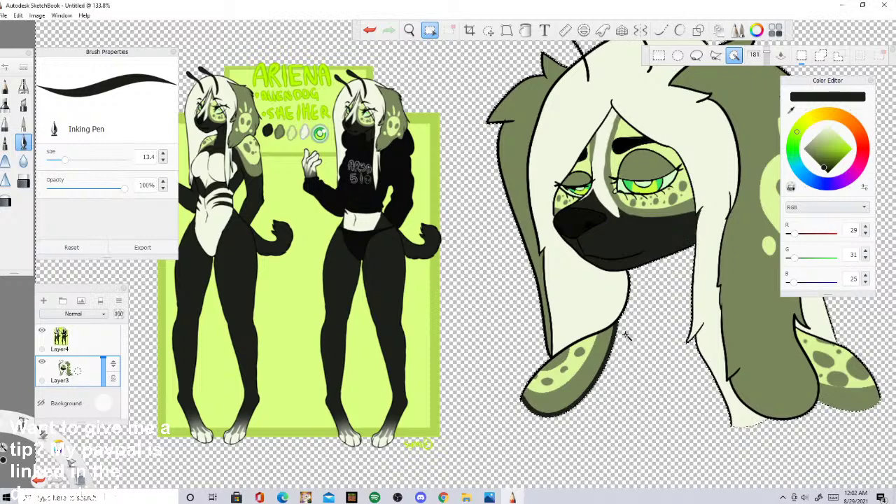
left_click(430, 30)
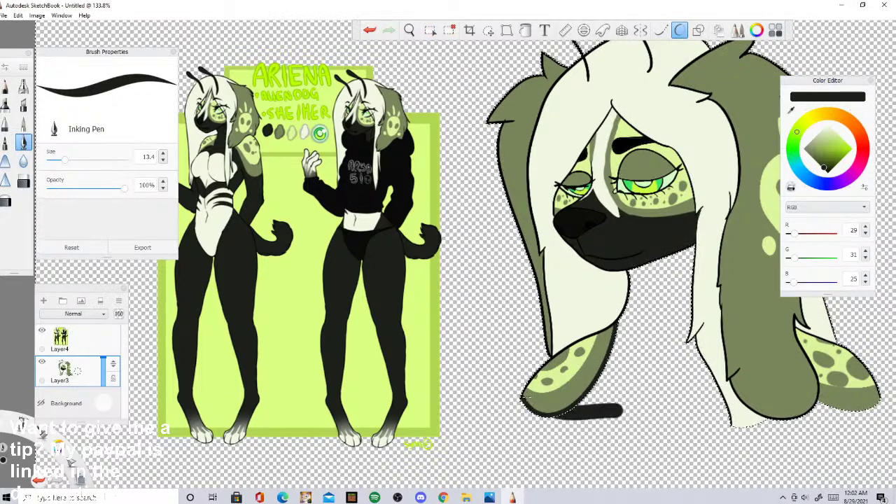
left_click_drag(524, 395, 682, 309)
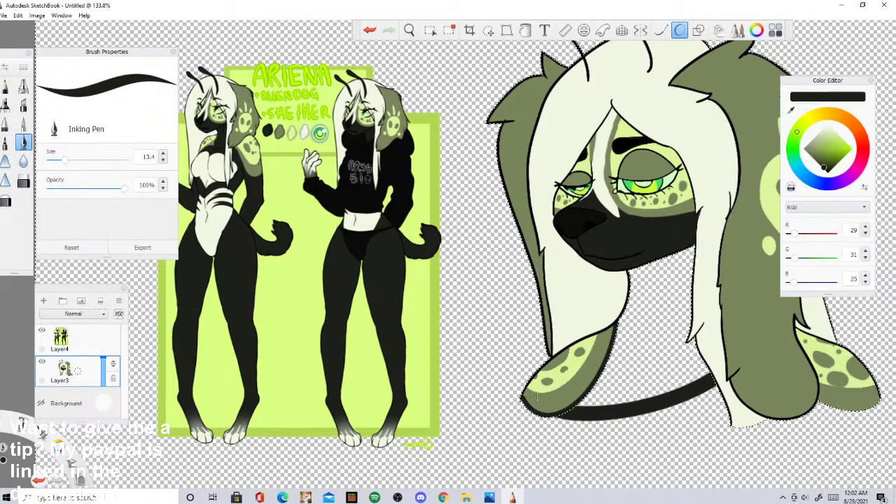
mouse_move(536, 396)
left_mouse_down()
mouse_move(700, 419)
mouse_move(751, 404)
left_mouse_up()
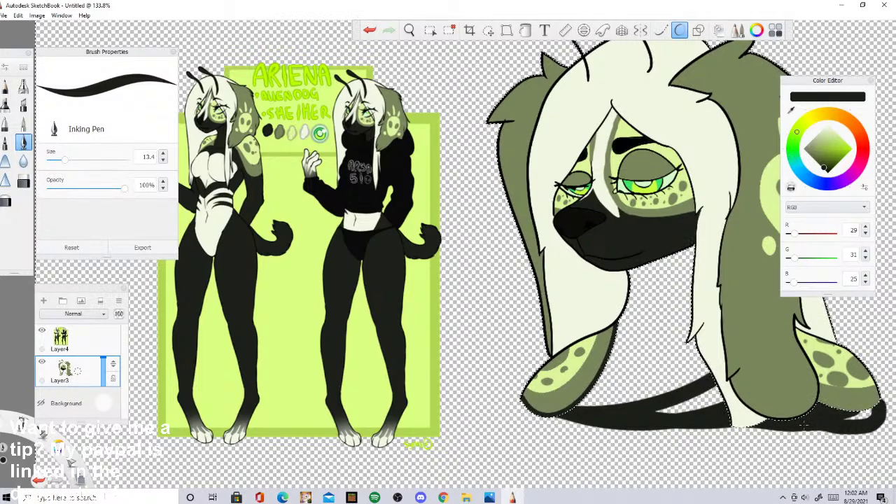
Step: Flood fill the neck and the remaining chest gap with near-black, and return to freehand inking
left_click(526, 30)
left_click(709, 396)
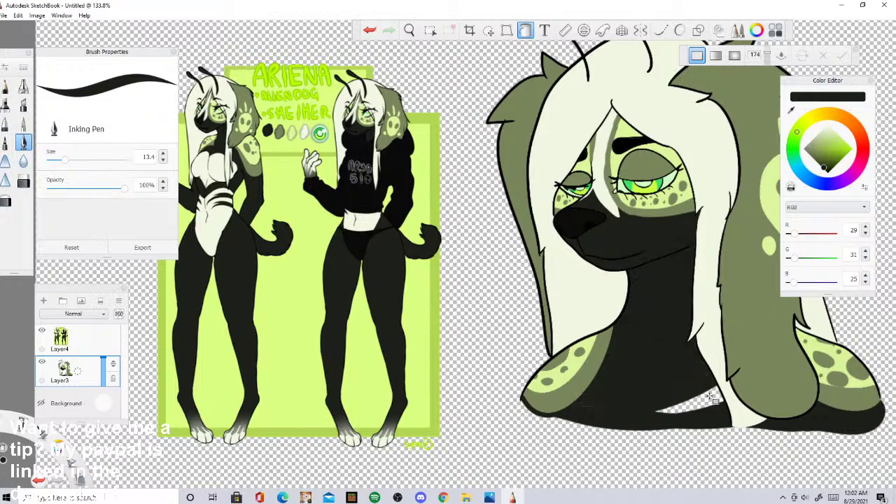
left_click(680, 30)
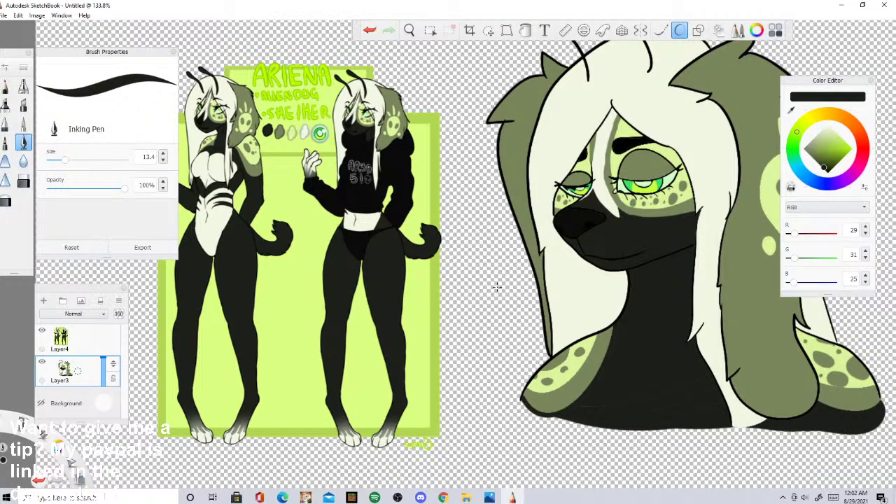
Step: Delete Layer4, which holds the ARIENA reference sheet
scroll(497, 287, "down", 5)
scroll(529, 241, "up", 2)
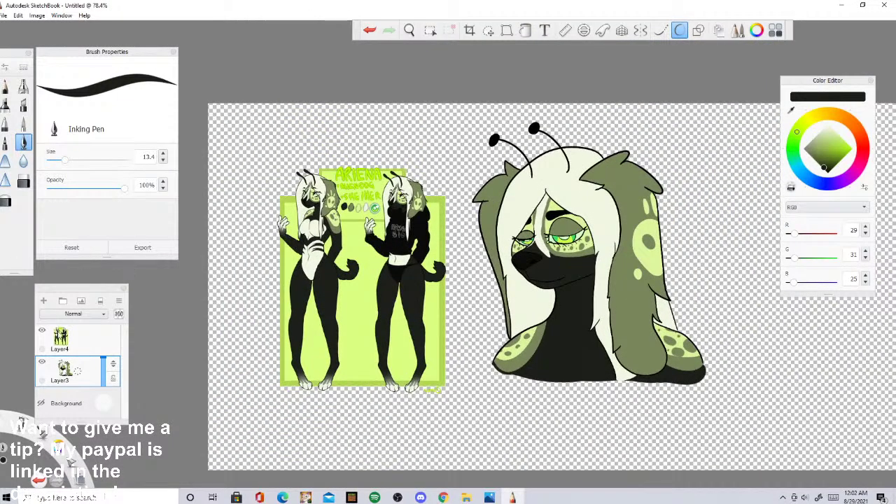
left_click(61, 337)
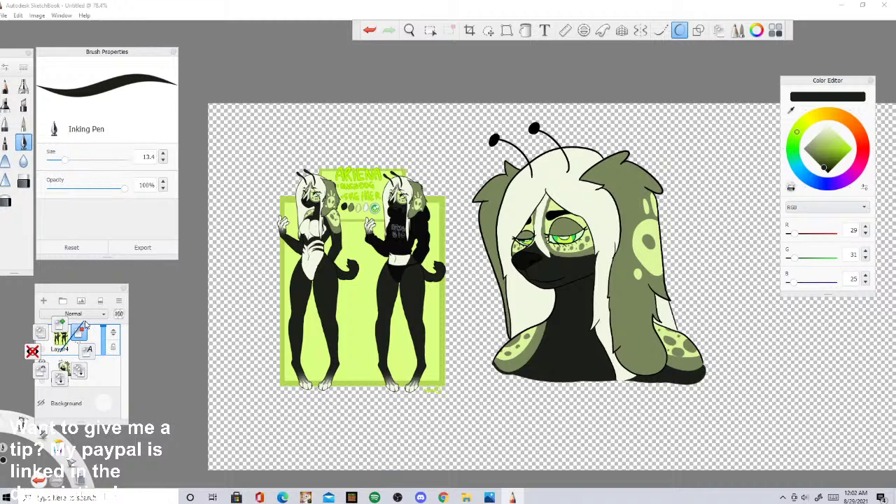
left_click(32, 350)
Step: Letter a capital A over the far shoulder's lower edge in bright green (RGB 170, 255, 0) at pen size 4.6, undoing the stray stroke
scroll(708, 378, "up", 2)
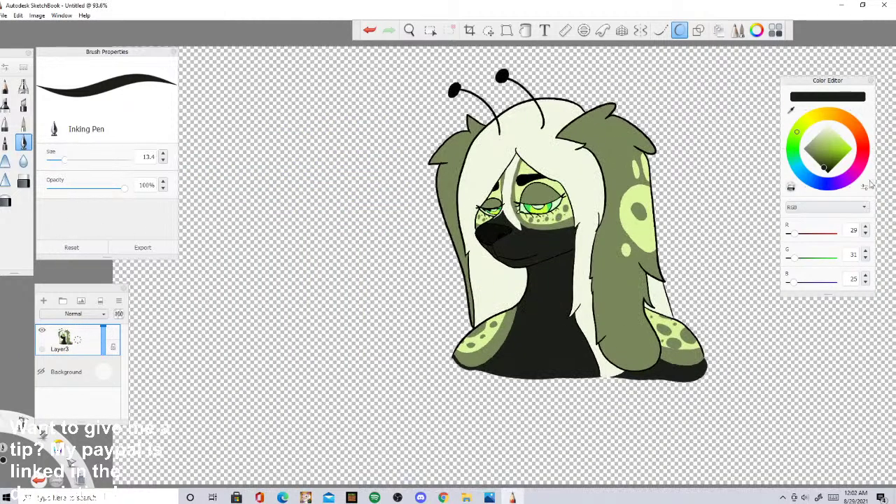
left_click_drag(830, 163, 854, 148)
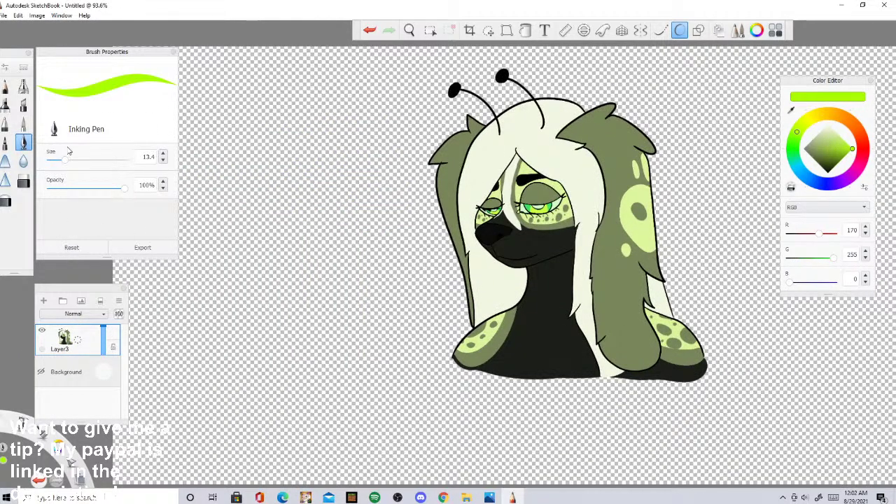
left_click_drag(63, 159, 54, 160)
scroll(452, 363, "up", 5)
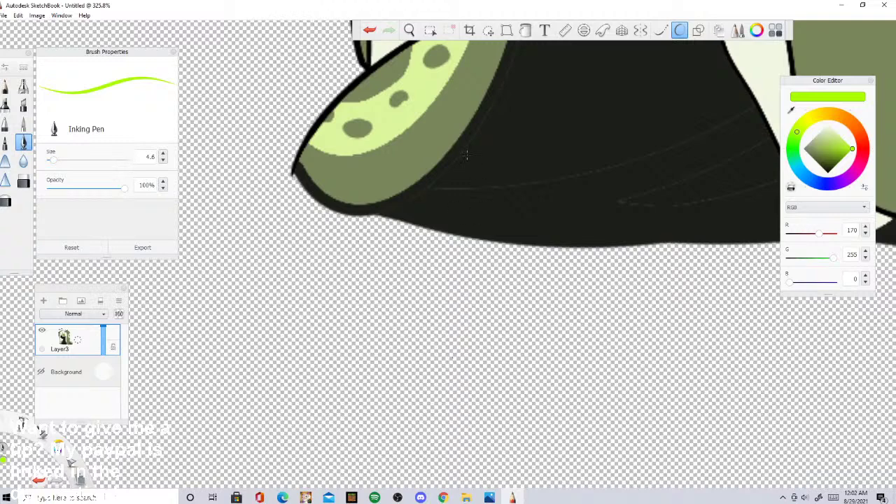
mouse_move(386, 260)
left_mouse_down()
mouse_move(422, 115)
mouse_move(452, 279)
left_mouse_up()
mouse_move(409, 208)
left_mouse_down()
mouse_move(444, 215)
mouse_move(496, 280)
left_mouse_up()
left_click_drag(479, 213, 505, 186)
left_click(369, 30)
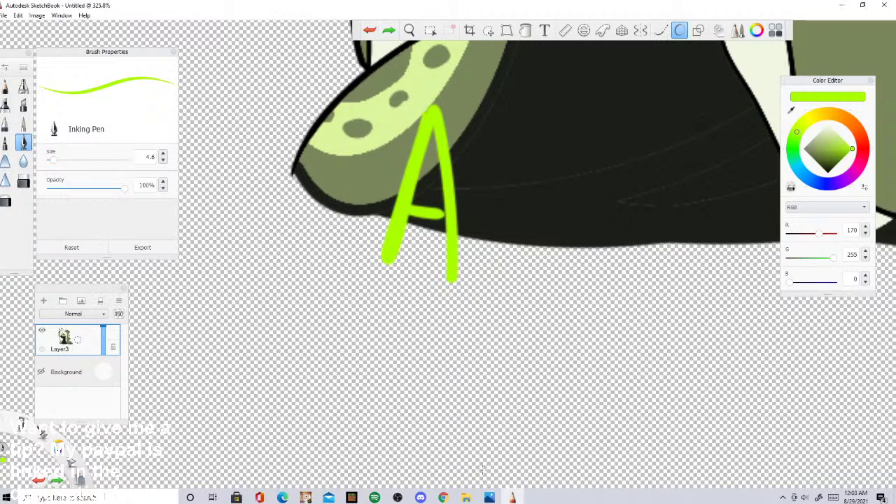
Step: Open the character reference image from the Pictures folder in Photos to check the name's spelling, and return to SketchBook
left_click(470, 498)
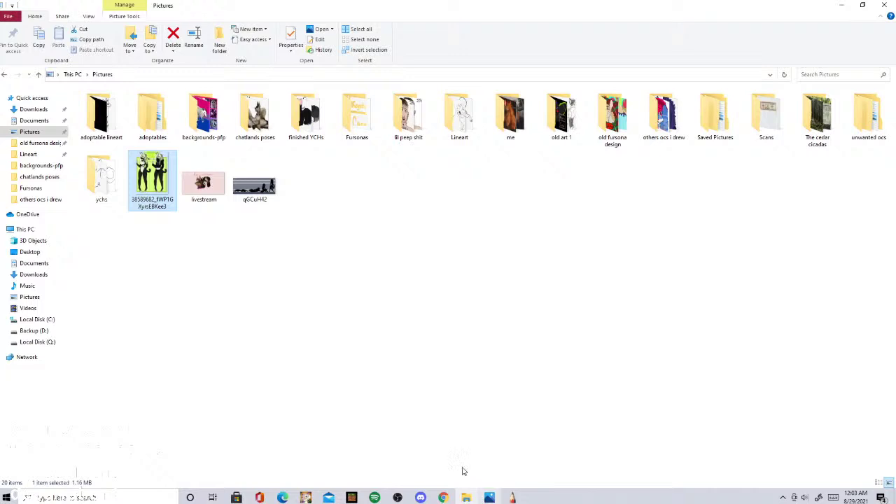
double_click(157, 178)
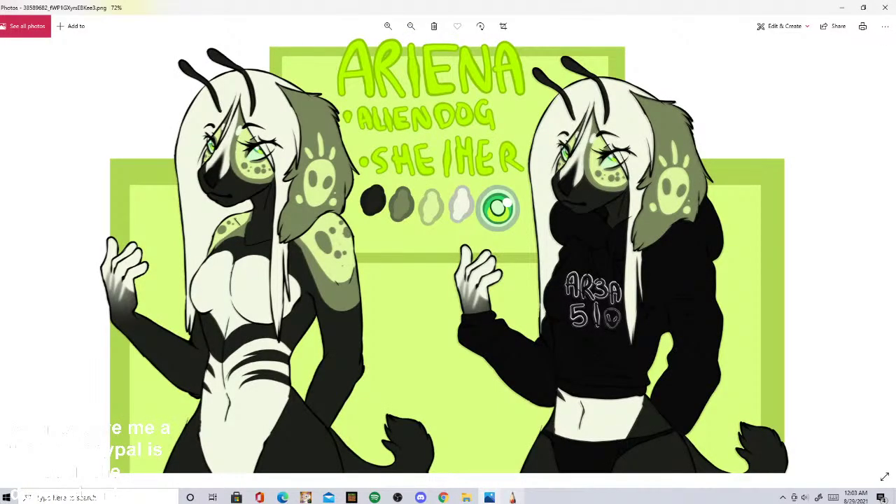
left_click(512, 498)
Step: Letter "riena" in bright green after the capital A to complete the name "Ariena" across the lower chest
left_click_drag(482, 209, 496, 288)
mouse_move(488, 228)
left_mouse_down()
mouse_move(506, 206)
mouse_move(537, 286)
left_mouse_up()
mouse_move(563, 228)
left_mouse_down()
mouse_move(604, 215)
mouse_move(627, 286)
left_mouse_up()
mouse_move(623, 210)
left_mouse_down()
mouse_move(650, 188)
mouse_move(695, 291)
left_mouse_up()
mouse_move(756, 180)
left_mouse_down()
mouse_move(708, 231)
mouse_move(769, 284)
left_mouse_up()
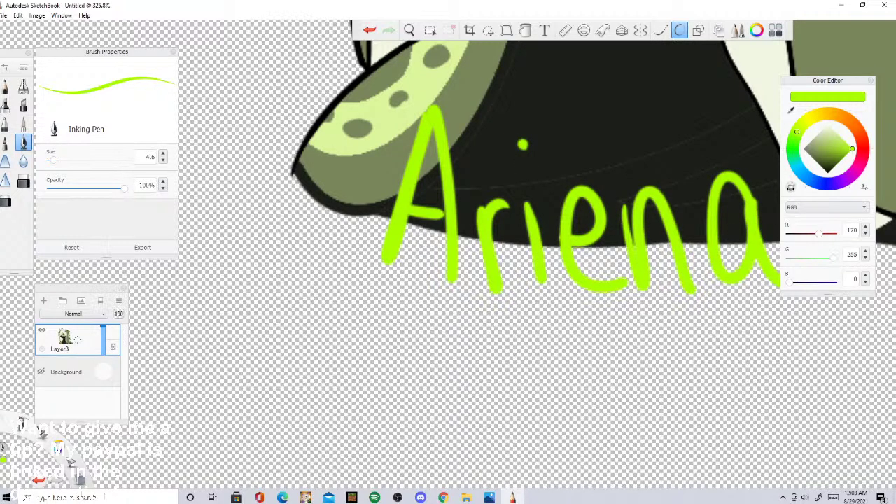
Step: Set the Inking Pen to black (RGB 0, 0, 0) at size 3.1 for the signature
left_click_drag(825, 154, 828, 172)
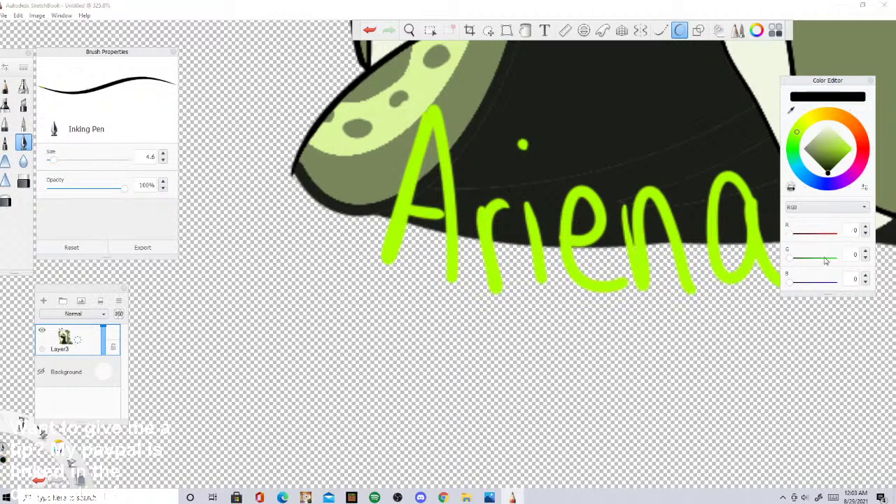
left_click(51, 160)
left_click(52, 160)
scroll(507, 364, "down", 10)
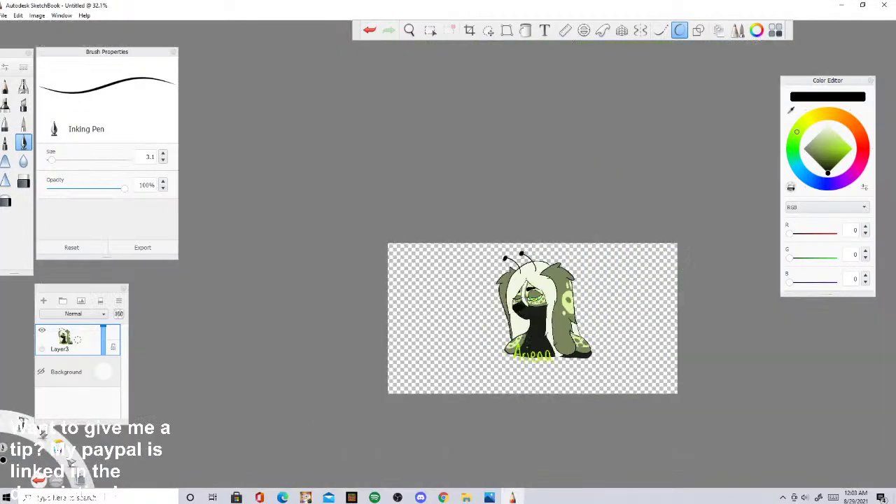
scroll(498, 251, "up", 5)
scroll(500, 229, "down", 5)
scroll(500, 229, "up", 6)
scroll(500, 229, "down", 7)
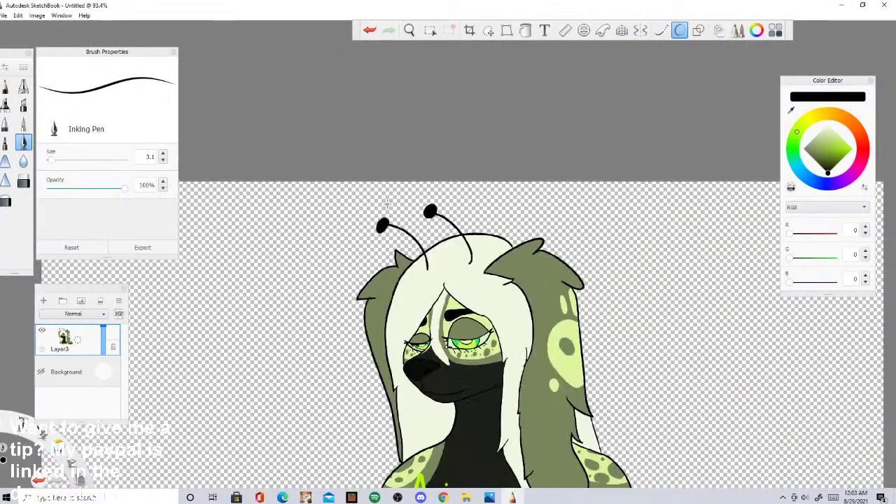
scroll(470, 359, "up", 15)
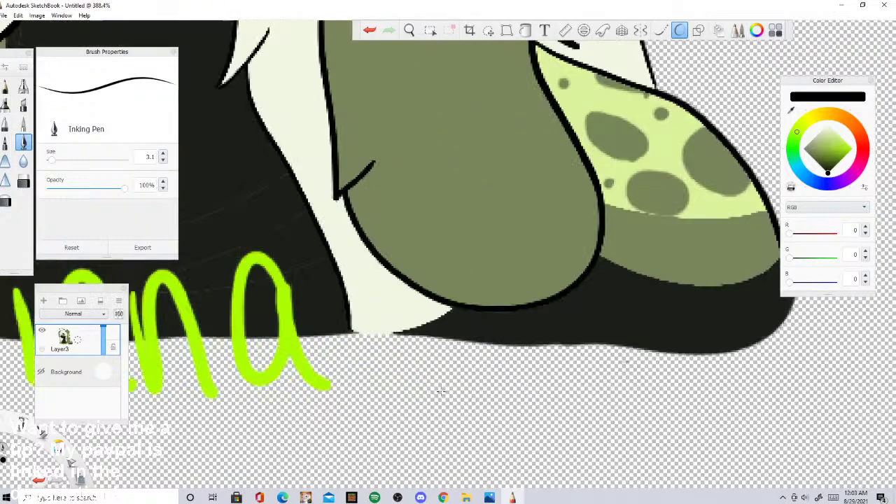
Step: Letter the artist's first handle in black just under the bust's lower edge, after the name "Ariena", redoing the first stroke
scroll(441, 392, "up", 6)
mouse_move(308, 303)
left_mouse_down()
mouse_move(334, 280)
mouse_move(334, 354)
left_mouse_up()
left_click(369, 30)
mouse_move(364, 267)
left_mouse_down()
mouse_move(339, 345)
mouse_move(384, 350)
left_mouse_up()
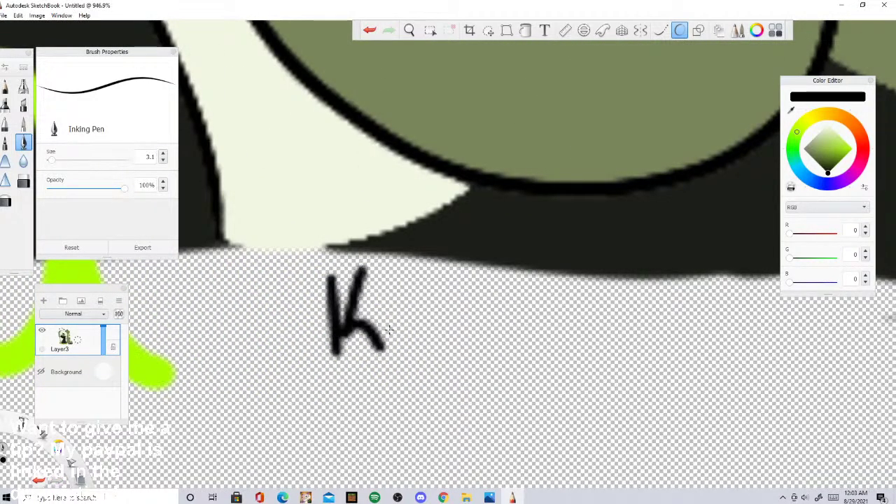
mouse_move(389, 308)
left_mouse_down()
mouse_move(420, 298)
mouse_move(454, 302)
mouse_move(451, 392)
left_mouse_up()
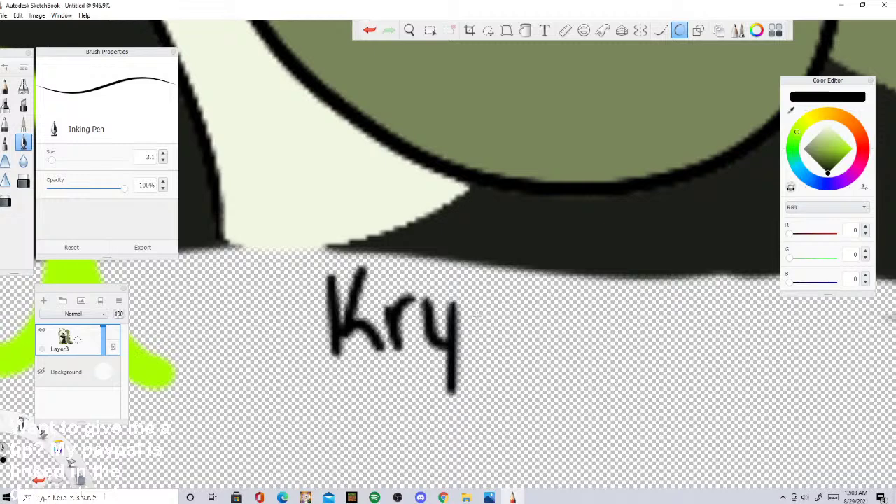
left_click_drag(483, 299, 463, 354)
mouse_move(515, 277)
left_mouse_down()
mouse_move(518, 350)
mouse_move(548, 316)
mouse_move(560, 349)
mouse_move(585, 357)
left_mouse_up()
left_click_drag(618, 287, 620, 360)
mouse_move(635, 305)
left_mouse_down()
mouse_move(672, 299)
mouse_move(670, 367)
left_mouse_up()
left_click_drag(699, 325, 720, 371)
mouse_move(741, 319)
left_mouse_down()
mouse_move(751, 341)
mouse_move(732, 407)
left_mouse_up()
mouse_move(770, 339)
left_mouse_down()
mouse_move(774, 315)
mouse_move(797, 359)
left_mouse_up()
scroll(234, 313, "down", 3)
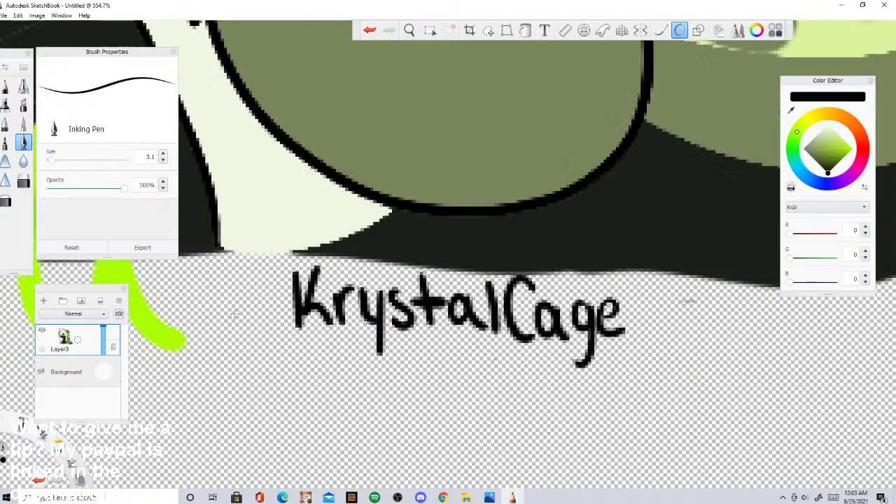
Step: Add ".DA" and a slanted slash after the first handle in the signature, undoing the stray stroke
scroll(236, 314, "down", 5)
scroll(413, 255, "up", 8)
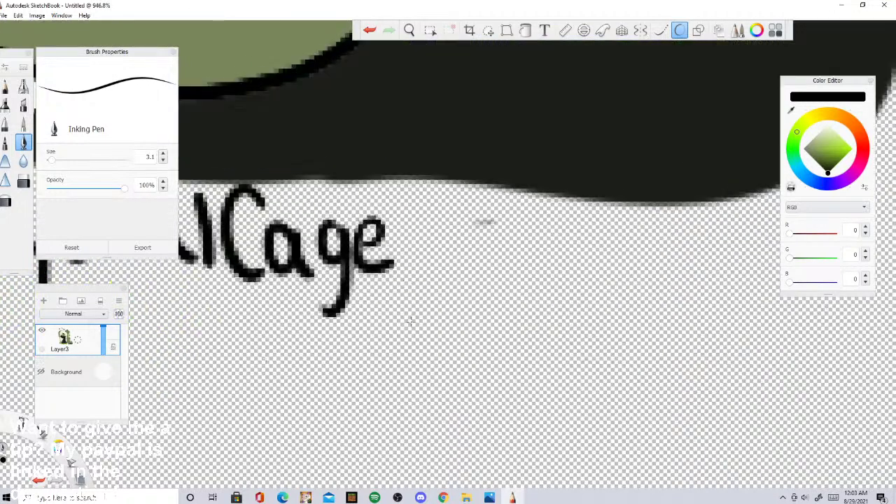
left_click(413, 258)
left_click_drag(435, 199, 442, 272)
left_click_drag(498, 204, 485, 270)
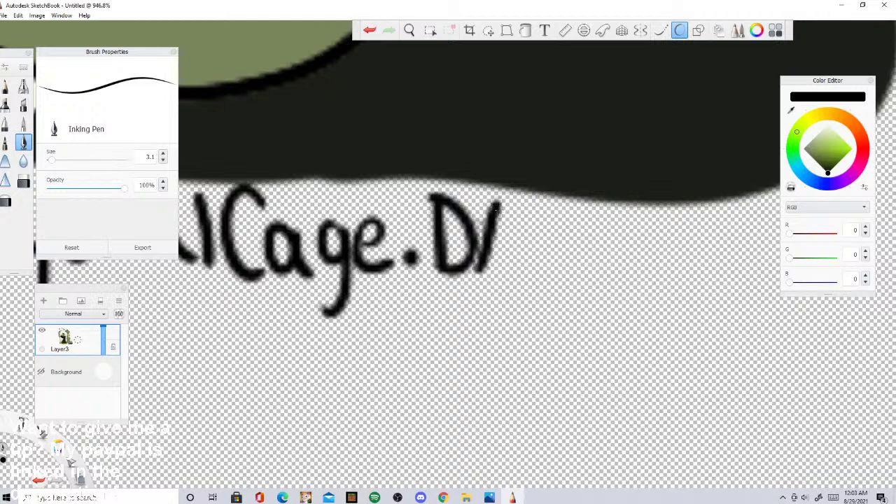
left_click_drag(501, 188, 523, 271)
left_click_drag(489, 246, 515, 243)
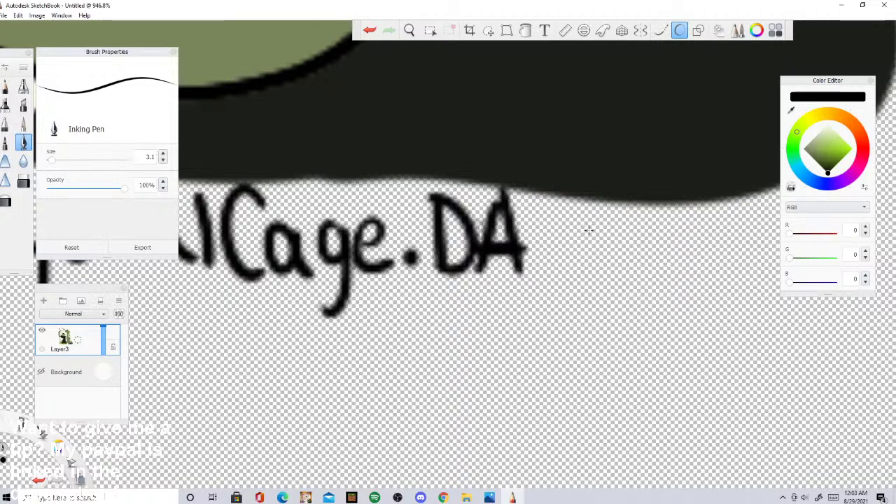
mouse_move(586, 211)
left_mouse_down()
mouse_move(627, 241)
mouse_move(668, 217)
left_mouse_up()
key("ctrl+z")
left_click_drag(581, 204, 533, 306)
Step: Letter the artist's second handle followed by ".TH" after the slash, following the near shoulder's lower edge
scroll(313, 301, "down", 4)
scroll(336, 298, "up", 3)
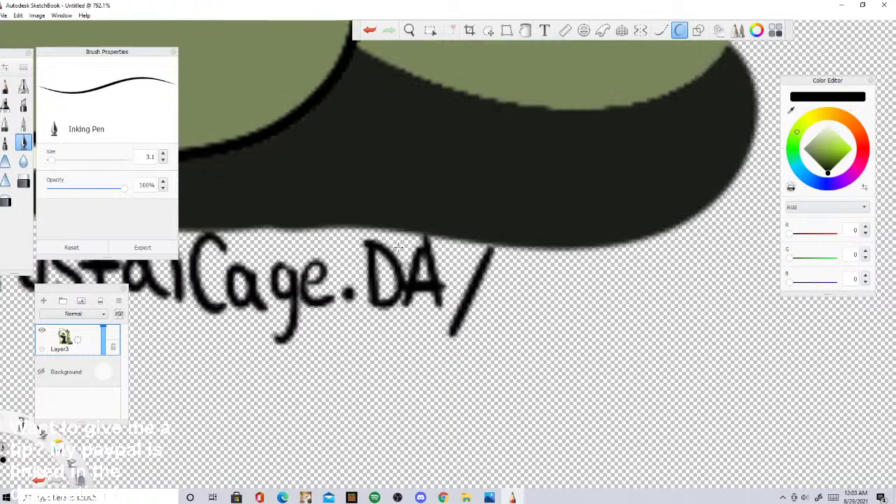
mouse_move(499, 263)
left_mouse_down()
mouse_move(506, 298)
mouse_move(534, 306)
mouse_move(548, 269)
mouse_move(560, 267)
mouse_move(569, 312)
left_mouse_up()
mouse_move(581, 281)
left_mouse_down()
mouse_move(586, 312)
mouse_move(625, 301)
mouse_move(634, 328)
left_mouse_up()
left_click_drag(639, 269, 639, 297)
mouse_move(662, 258)
left_mouse_down()
mouse_move(678, 323)
mouse_move(681, 292)
left_mouse_up()
left_click(707, 264)
left_click_drag(734, 223, 722, 270)
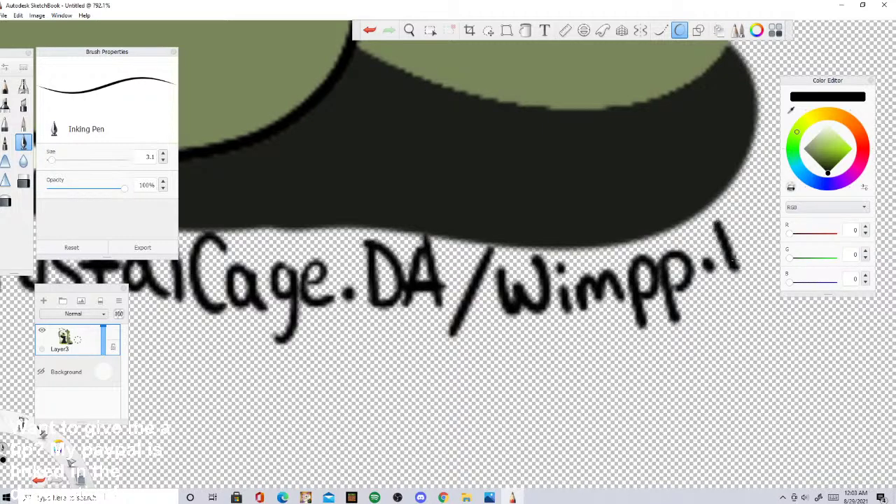
left_click_drag(696, 230, 749, 210)
mouse_move(755, 249)
left_mouse_down()
mouse_move(746, 210)
mouse_move(773, 268)
mouse_move(768, 236)
left_mouse_up()
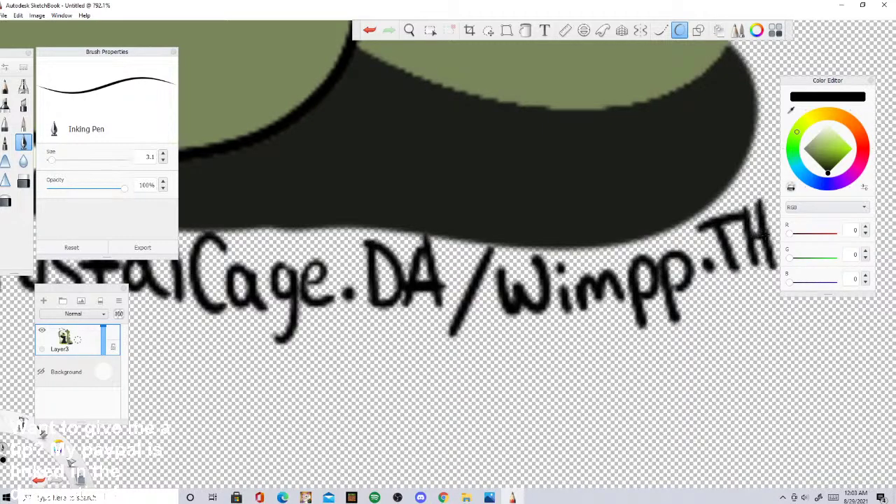
Step: Crop the canvas to 741 x 779 px around the character, the name and the signature
scroll(614, 262, "down", 12)
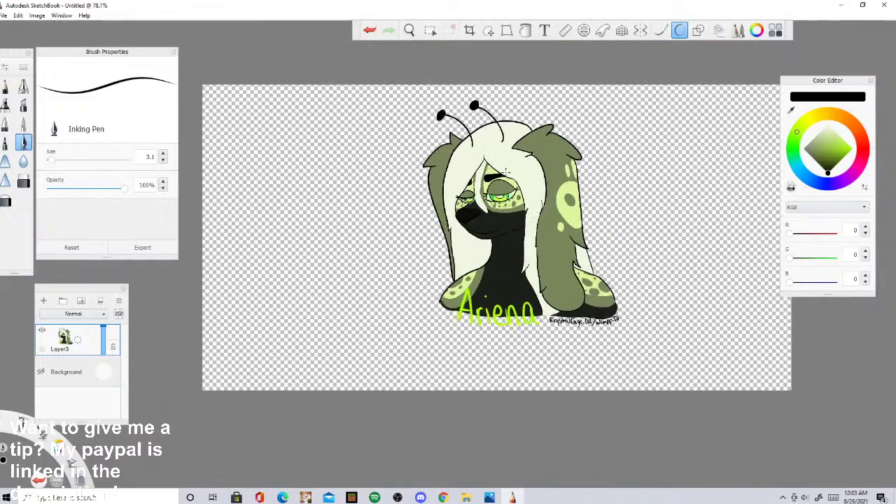
scroll(514, 171, "up", 2)
left_click(469, 30)
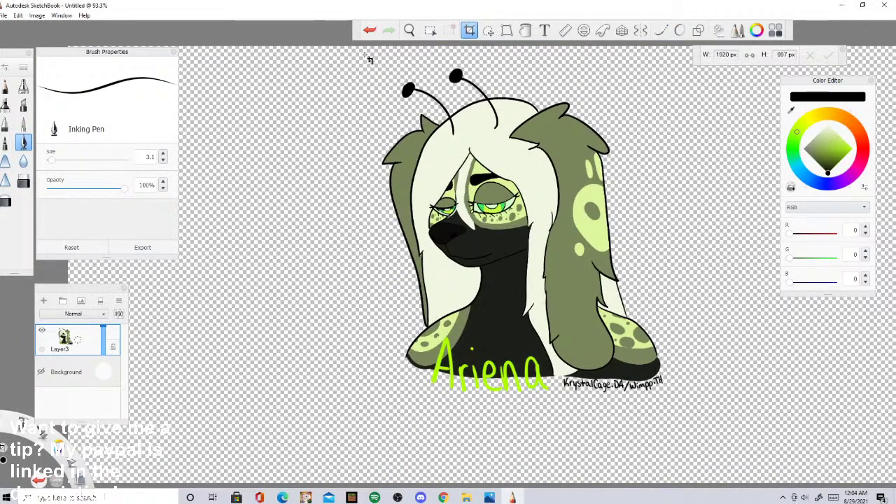
mouse_move(356, 54)
left_mouse_down()
mouse_move(380, 114)
mouse_move(659, 390)
mouse_move(679, 397)
left_mouse_up()
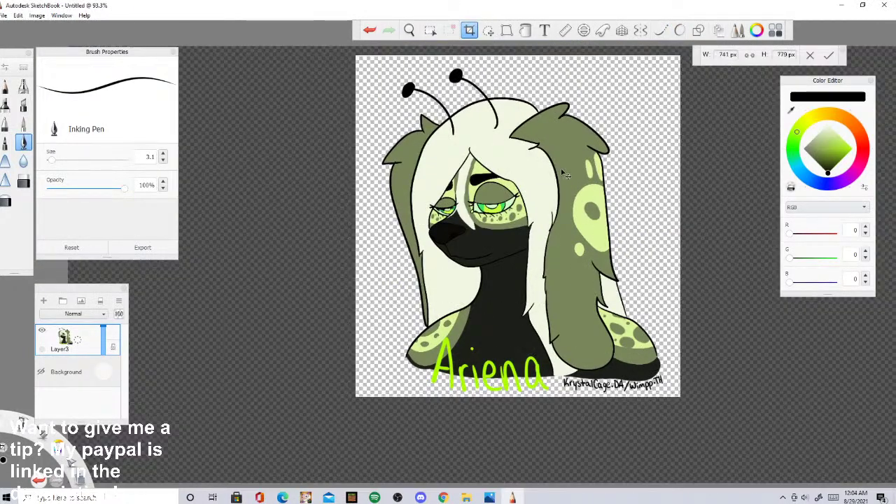
left_click(679, 30)
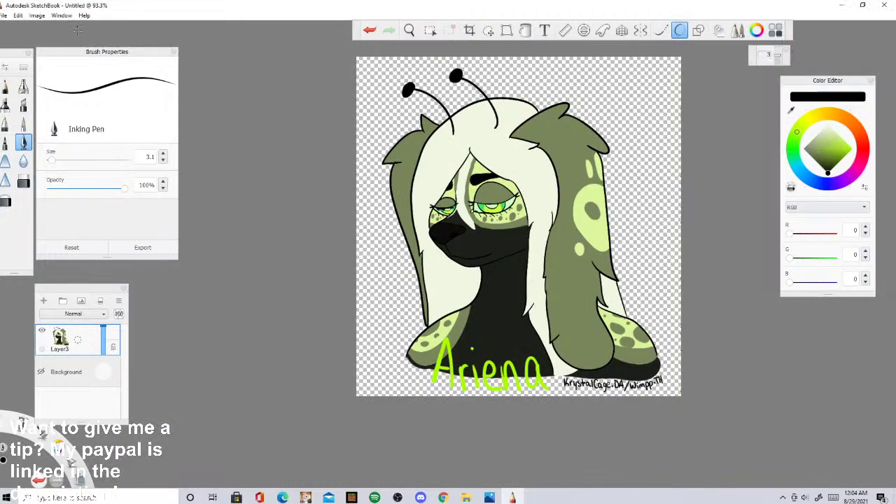
Step: Save the drawing as a PNG file named "ariena" in the "others ocs i drew" folder
left_click(3, 15)
left_click(25, 80)
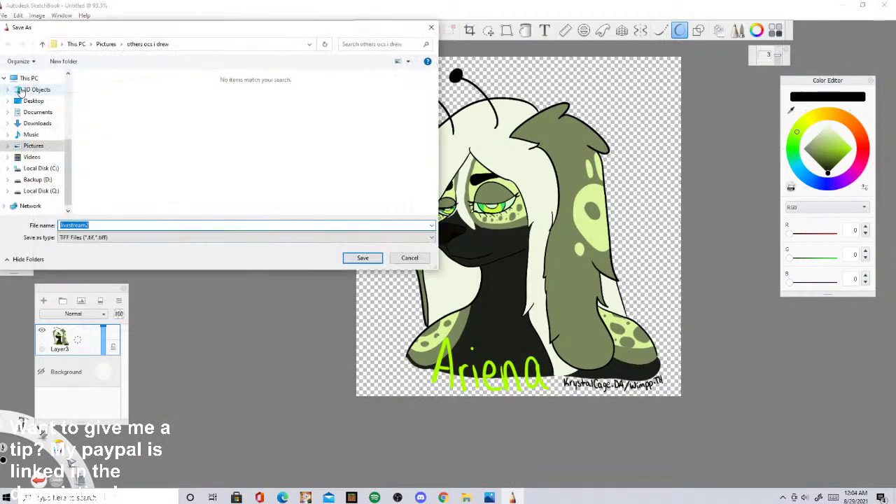
type("aro")
type("ena")
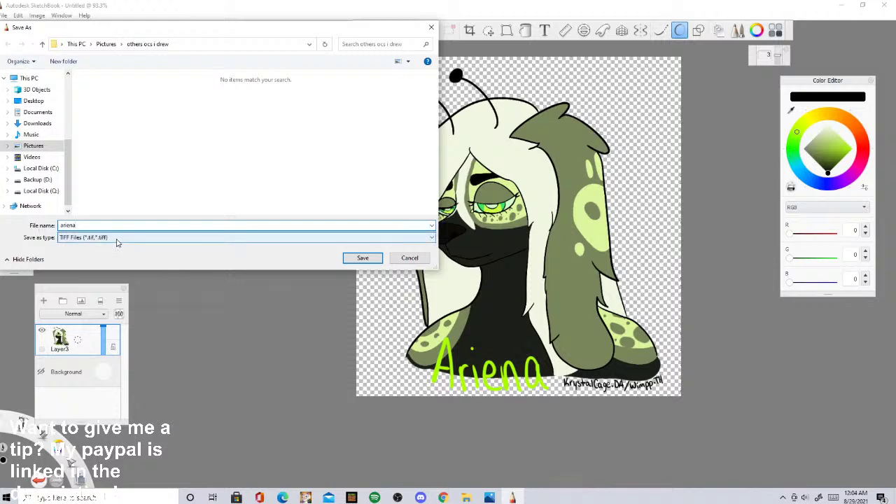
left_click(171, 238)
left_click(113, 279)
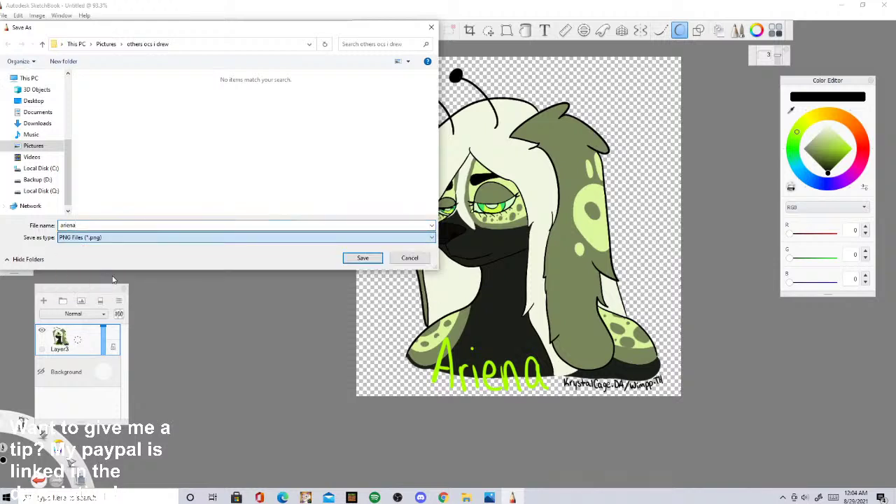
left_click(363, 258)
Step: Close SketchBook and Photos, and delete the character reference image from the Pictures folder before closing that folder
left_click(885, 5)
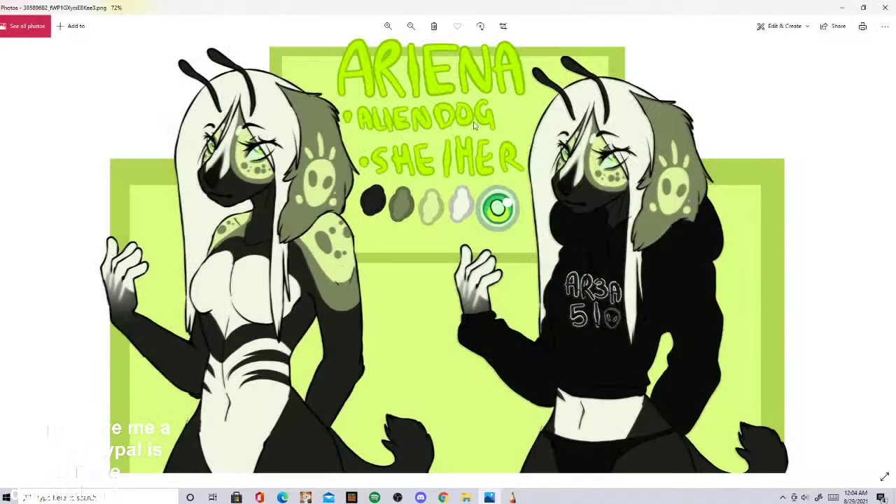
left_click(884, 5)
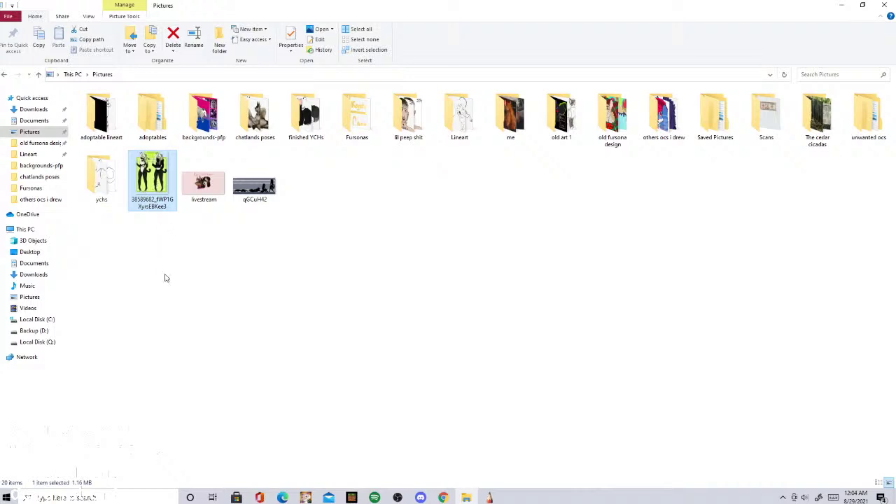
right_click(157, 179)
left_click(42, 429)
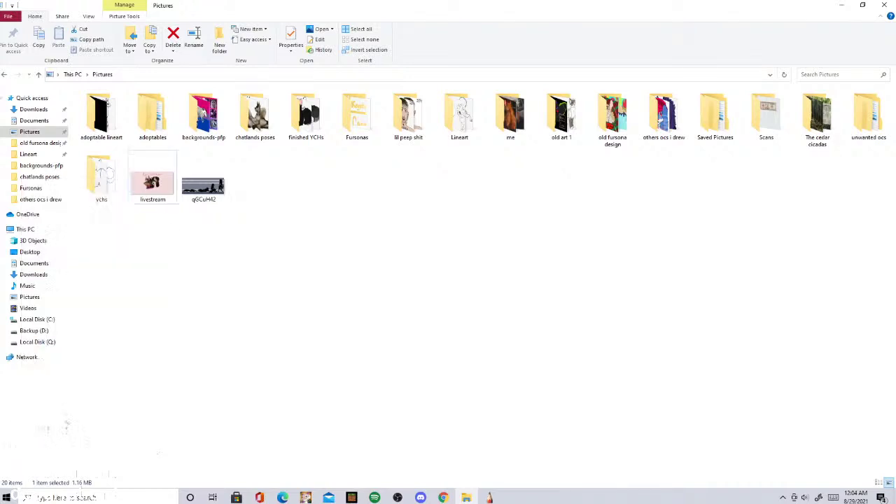
left_click(885, 5)
Step: Switch to the YouTube Studio live streaming page in Chrome and end the "Art stream" broadcast
left_click(175, 8)
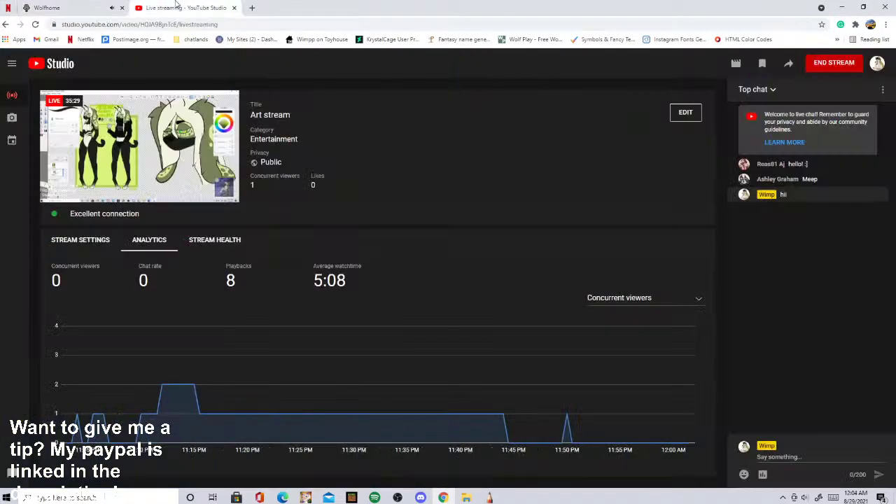
left_click(830, 63)
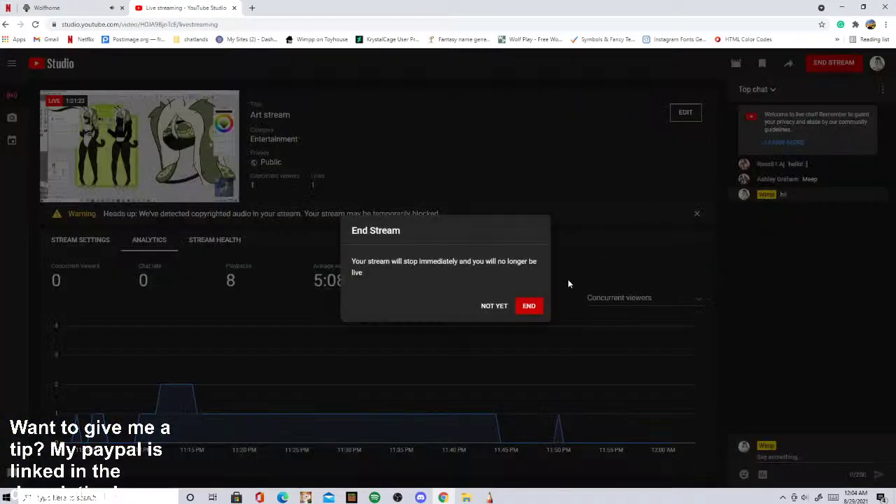